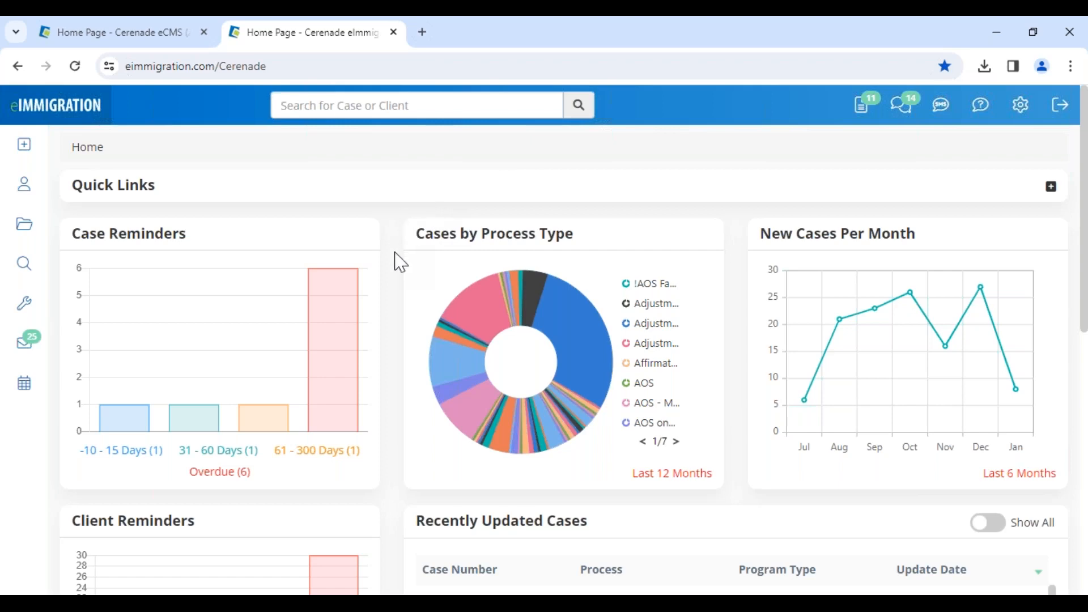
Look over the case dashboard, switch to Microsoft Edge and show the eImmigration Client Portal login page
scroll(401, 271, "down", 4)
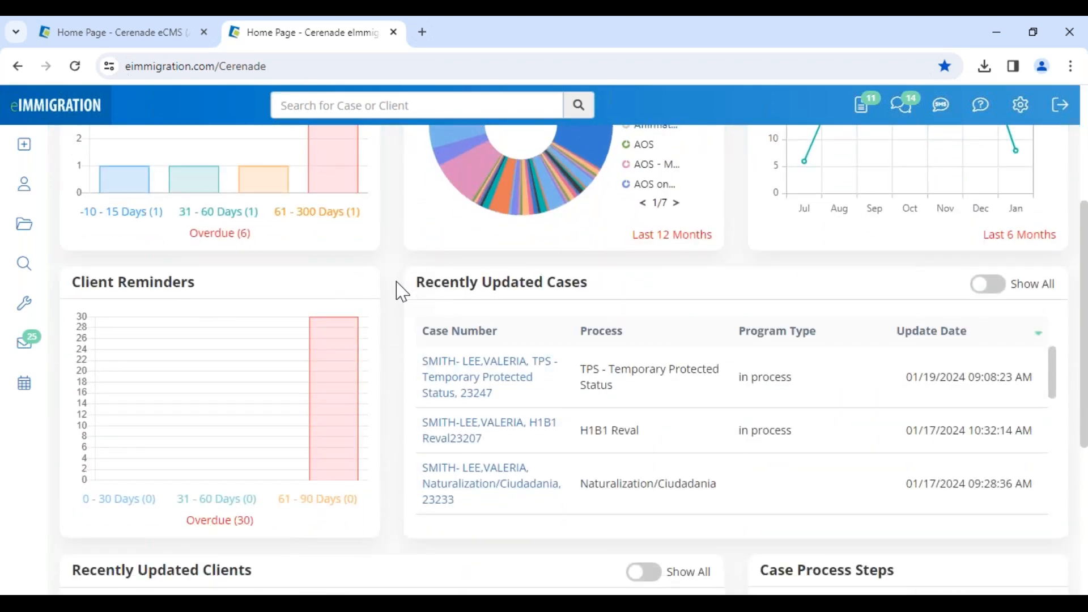
scroll(397, 289, "up", 4)
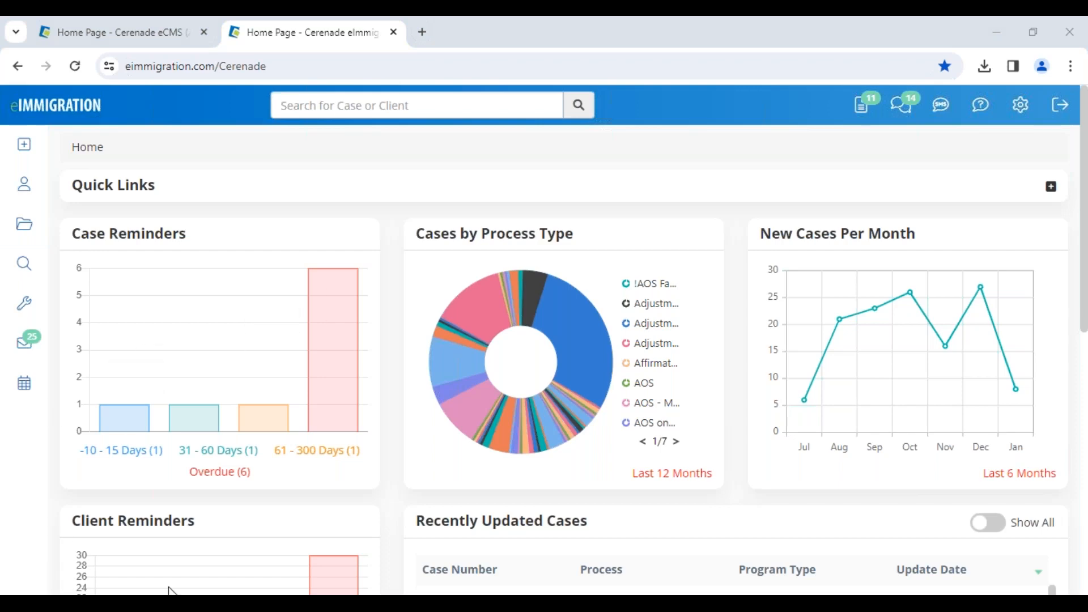
mouse_move(213, 584)
left_click(243, 559)
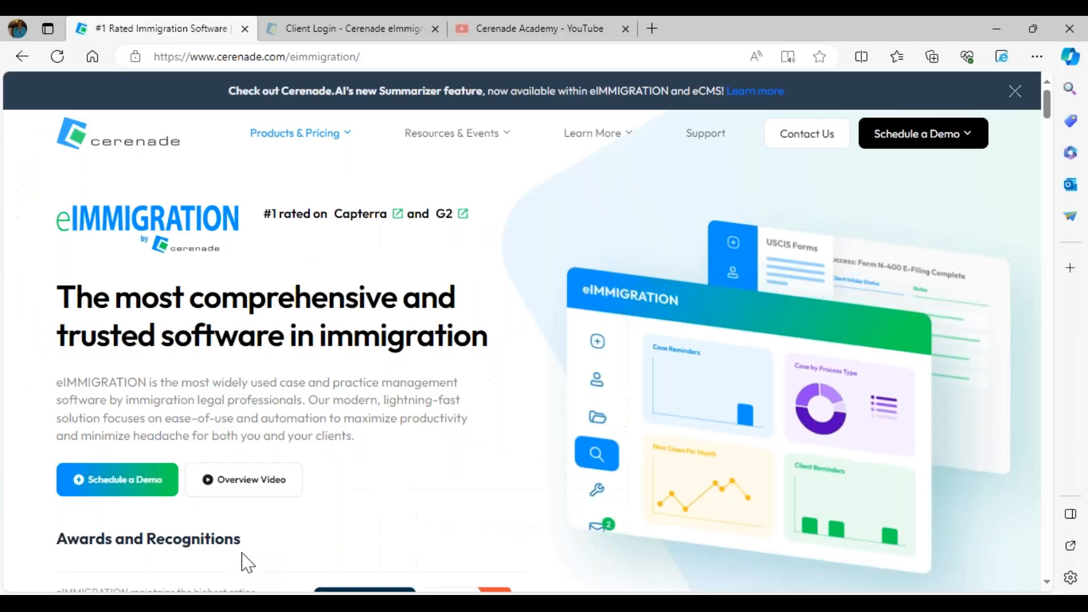
left_click(371, 33)
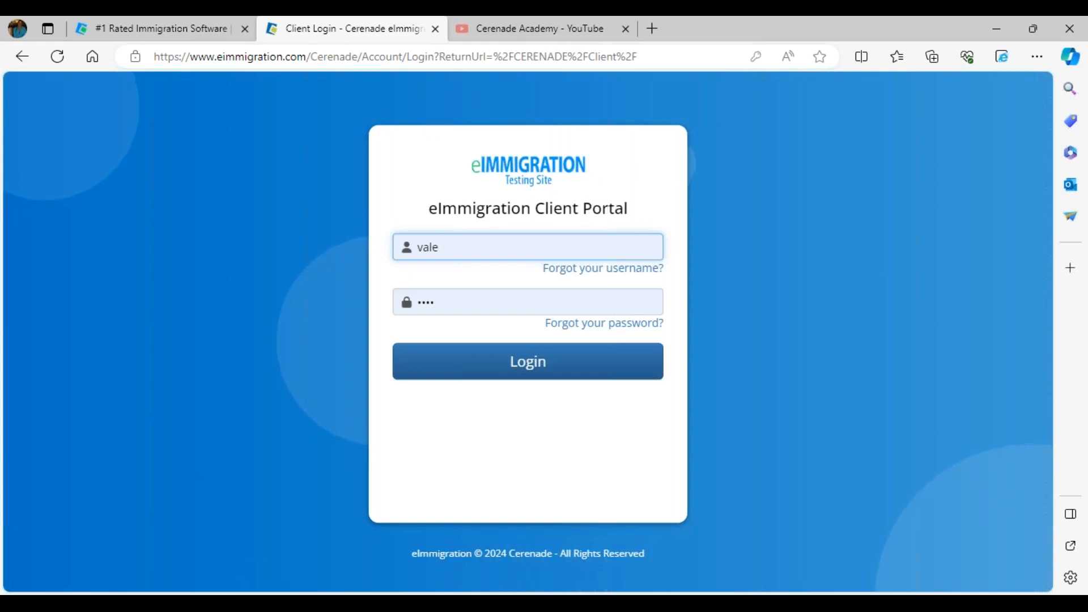
Switch to Chrome, open the Administrator home page and look through its sections down to Tools
mouse_move(218, 575)
left_click(249, 547)
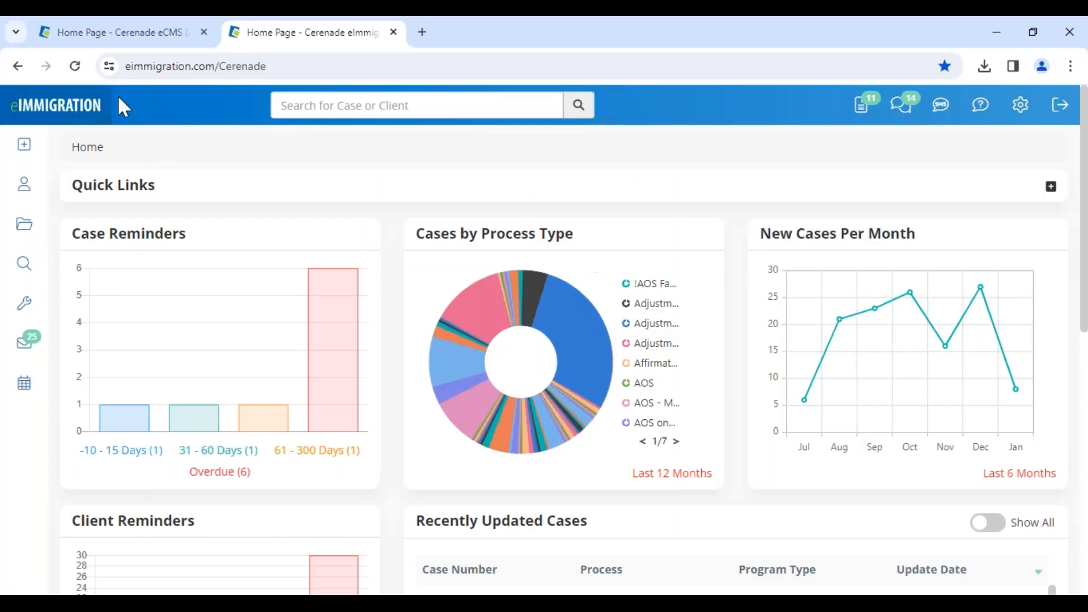
left_click(108, 32)
left_click_drag(26, 187, 197, 191)
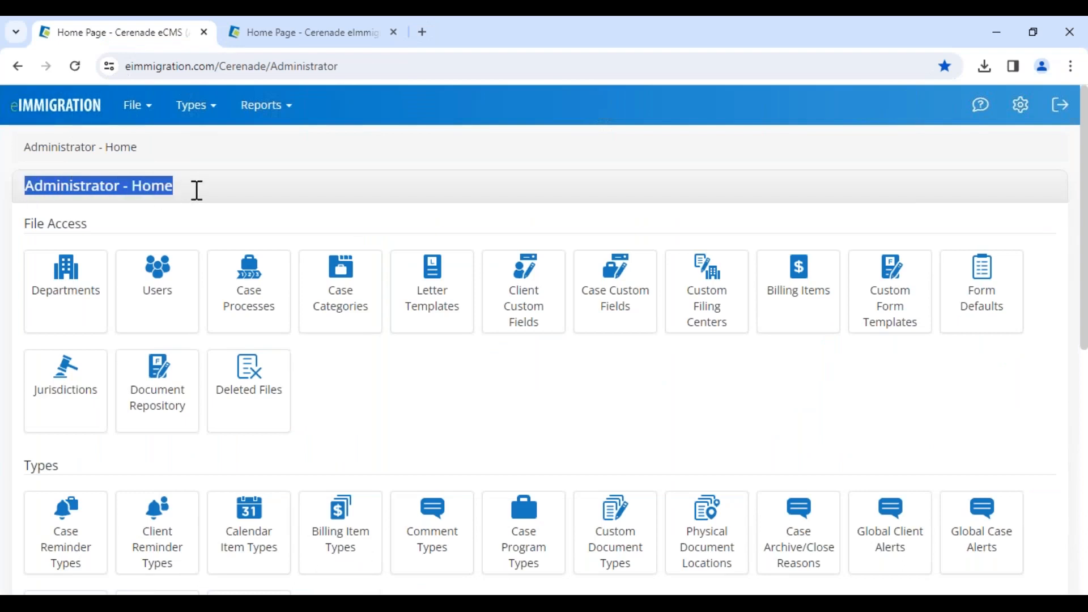
left_click(187, 221)
left_click_drag(27, 186, 160, 250)
scroll(104, 492, "down", 10)
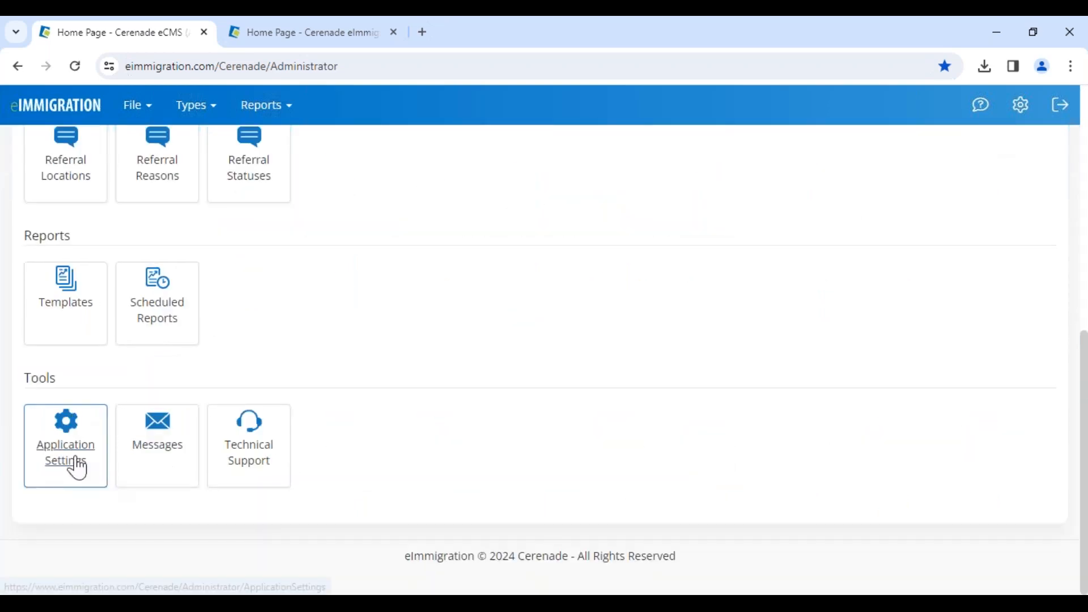
Open the Branding section of the Application Settings and highlight the logo size and format requirement
left_click(78, 469)
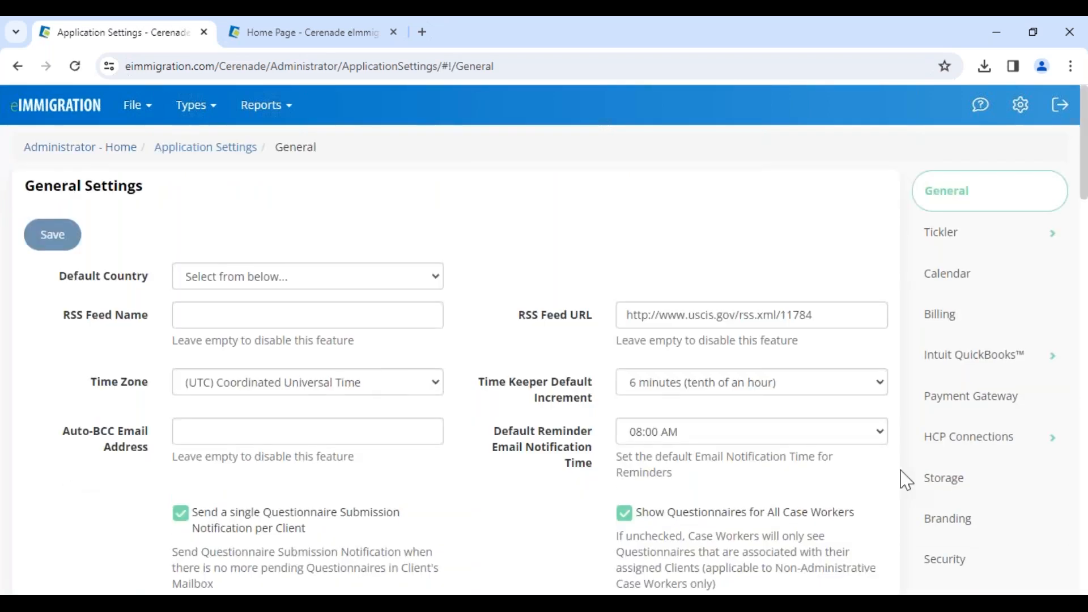
left_click(959, 539)
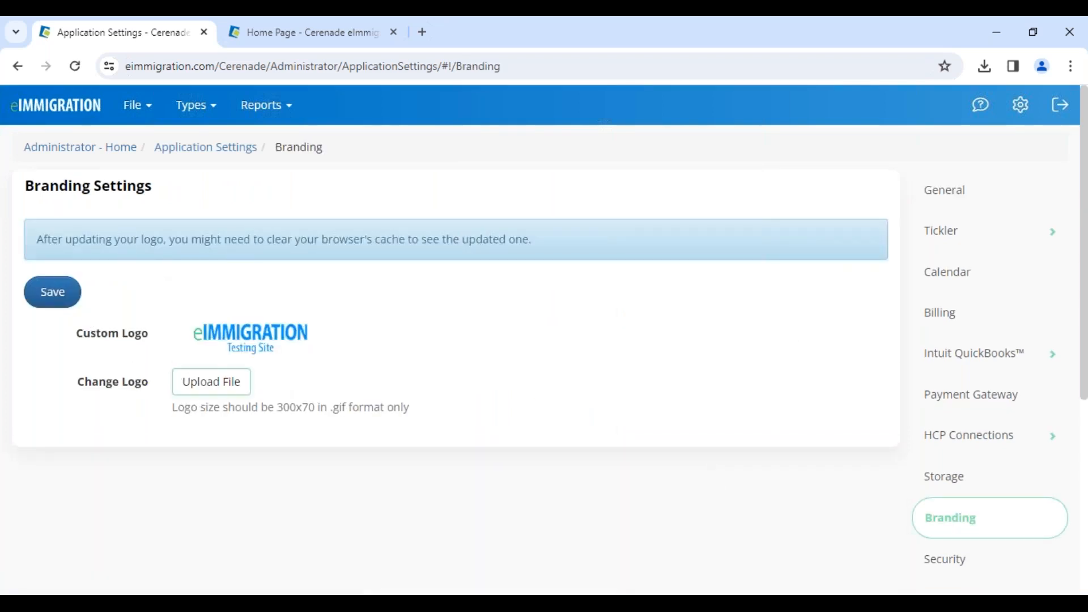
left_click_drag(237, 416, 402, 411)
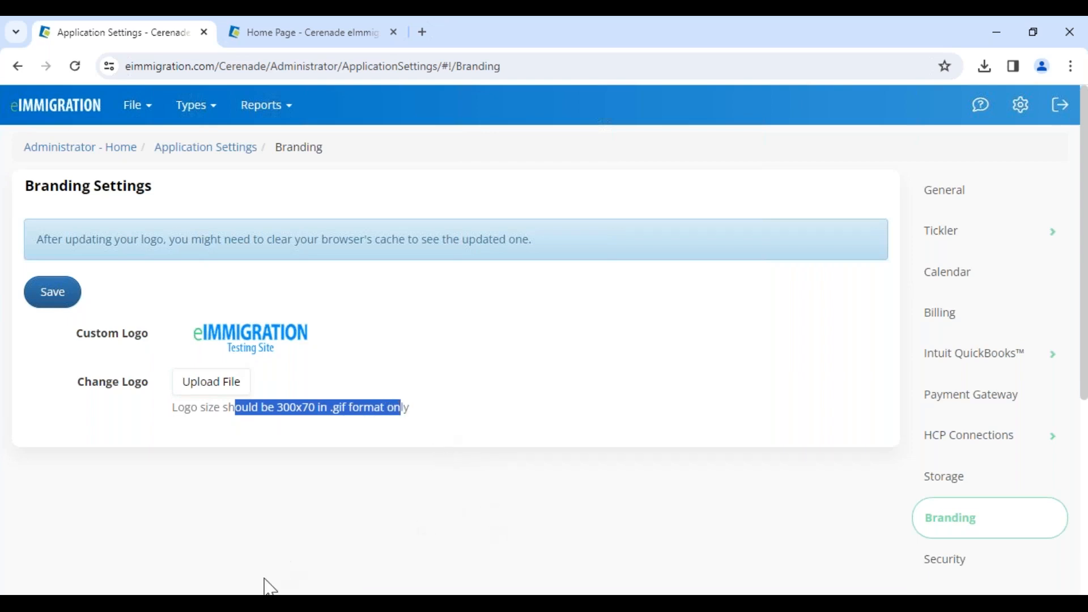
Switch to Microsoft Edge and log in to the eImmigration Client Portal with the pre-filled credentials
left_click(191, 603)
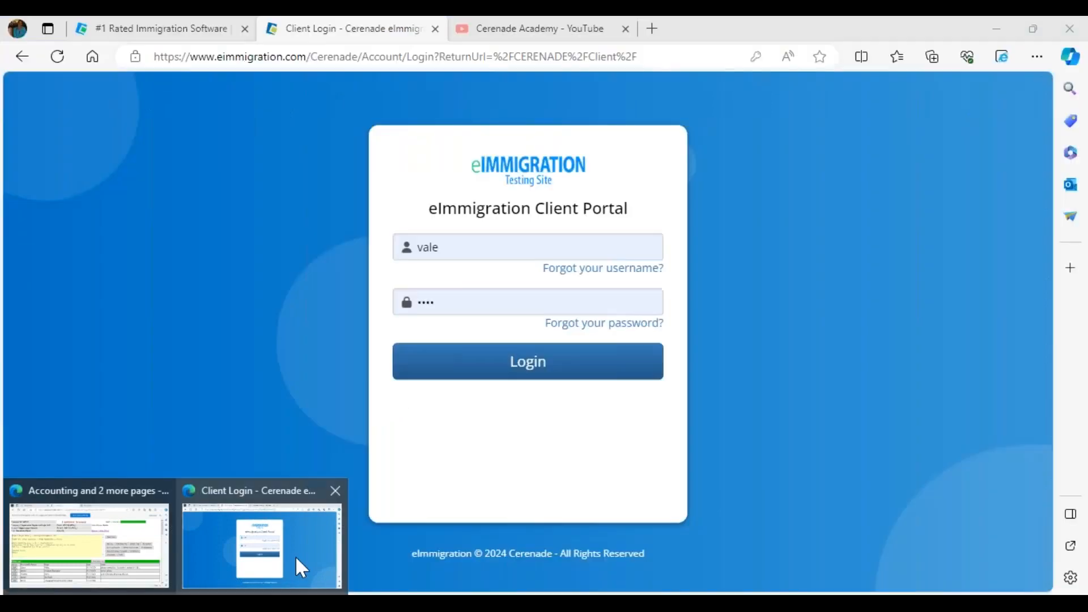
left_click(295, 559)
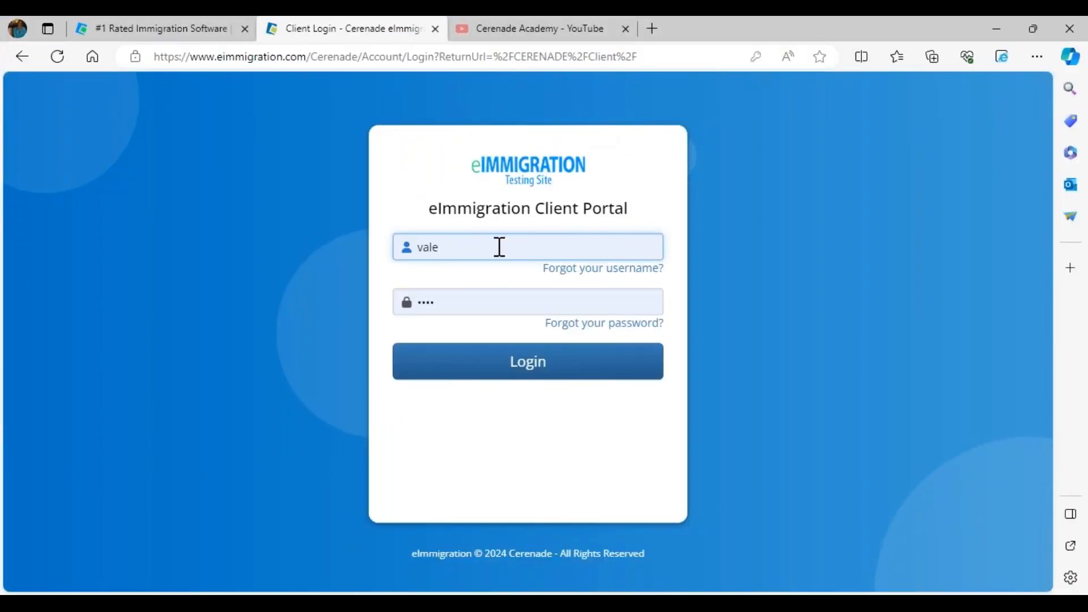
left_click(513, 374)
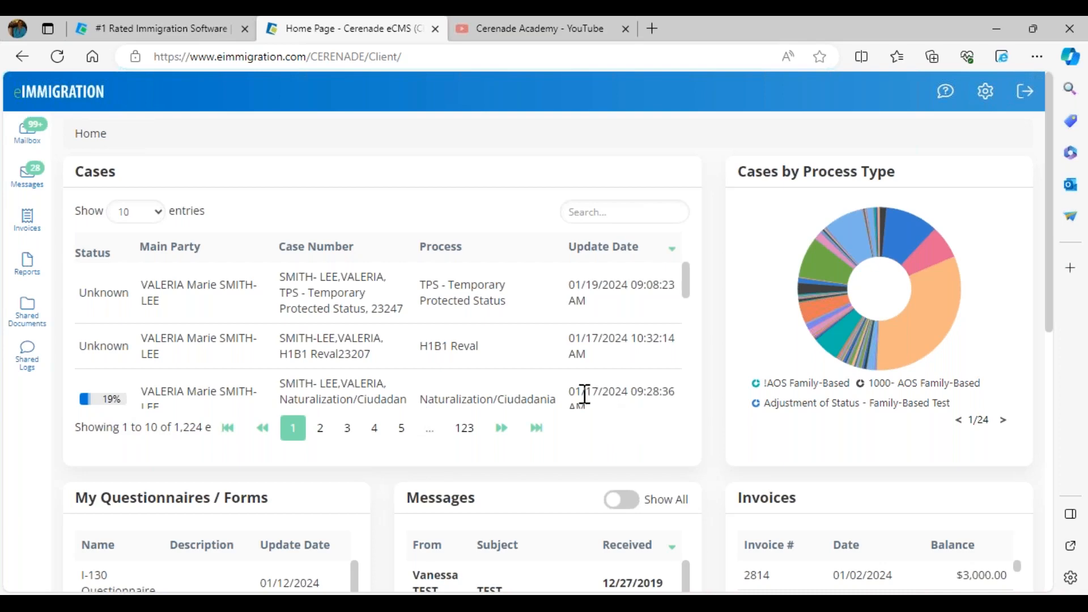
View the case status steps of the Naturalization/Ciudadania case and close the status window
left_click_drag(585, 395, 630, 391)
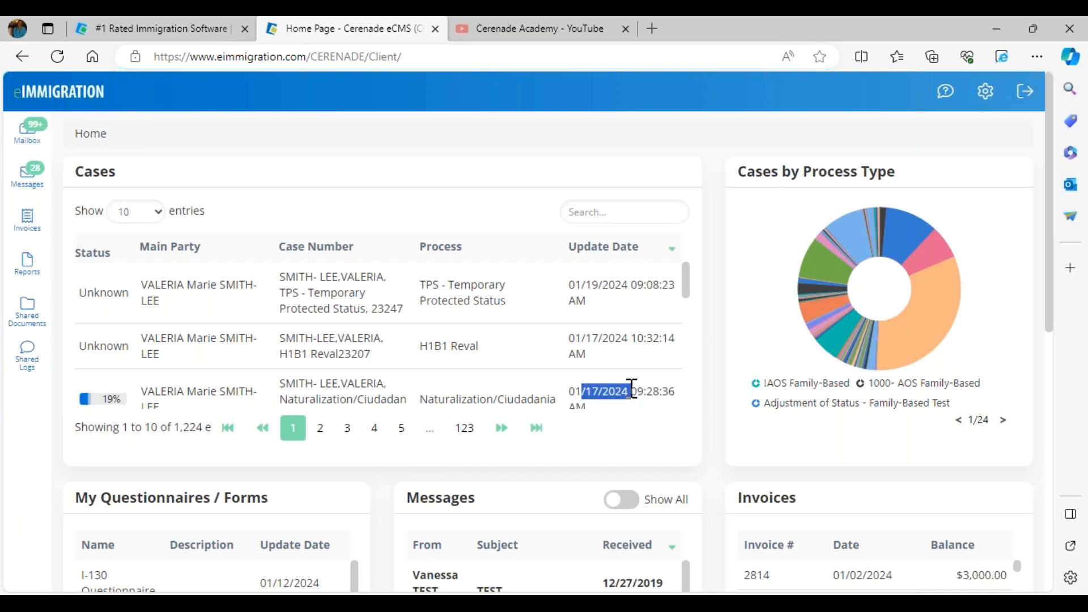
left_click(108, 400)
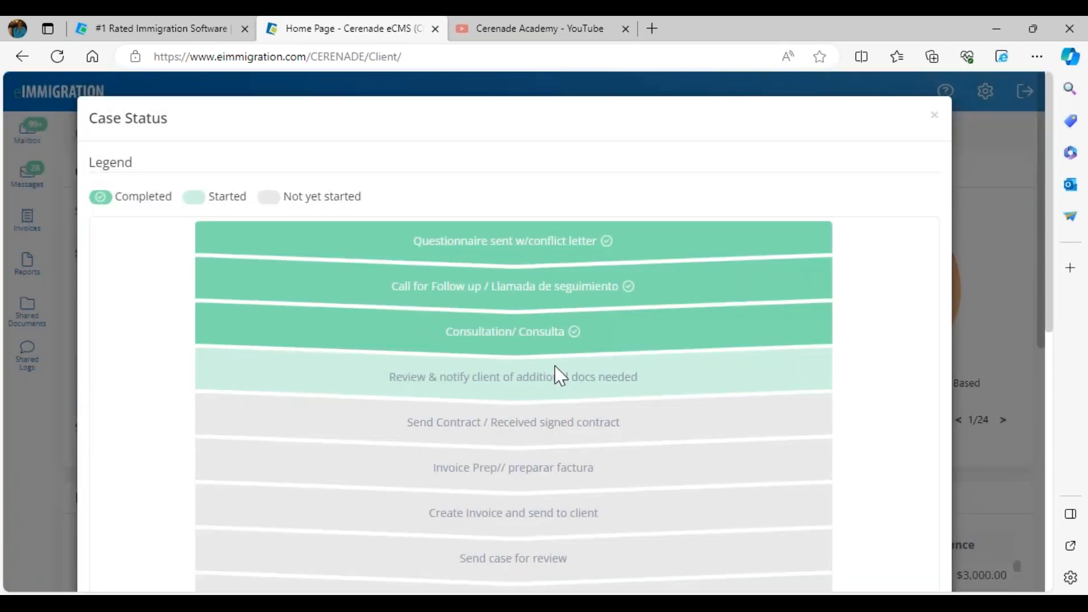
left_click(935, 120)
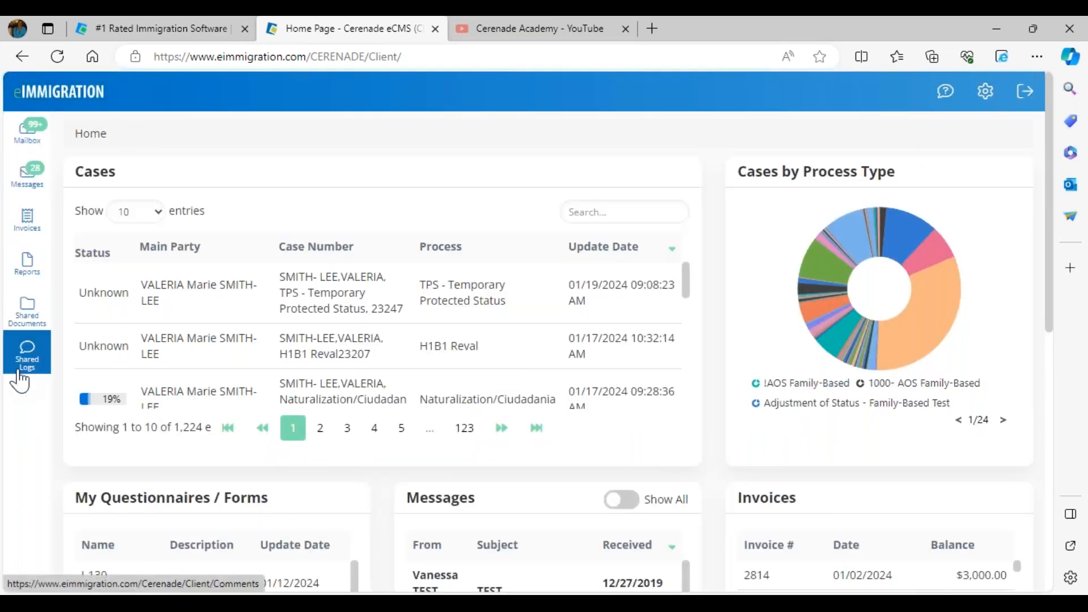
View the questionnaires in the client's mailbox and the messages in the inbox
left_click(38, 143)
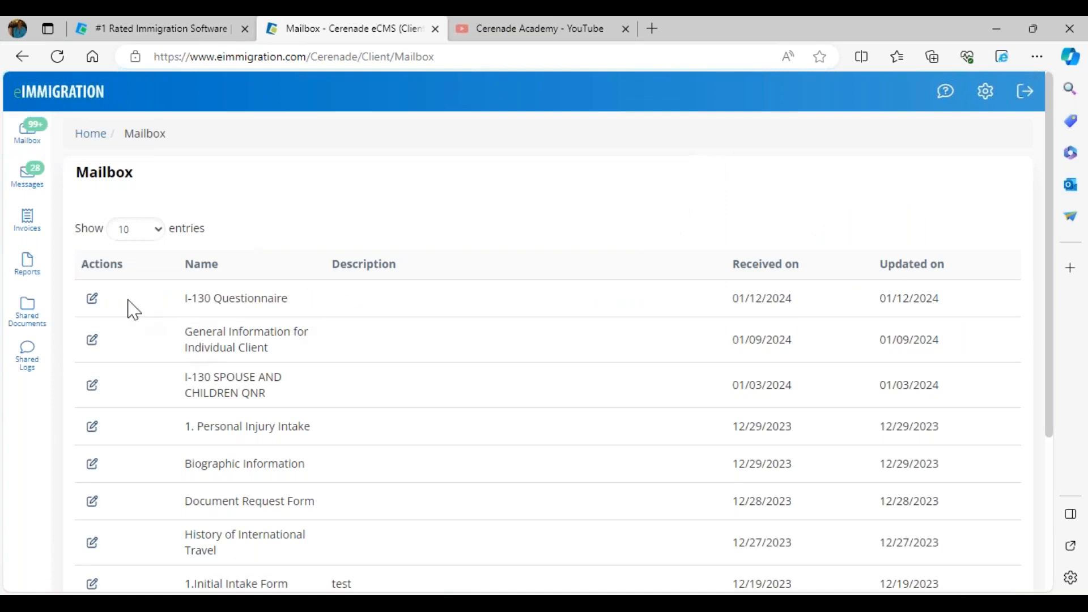
left_click(32, 199)
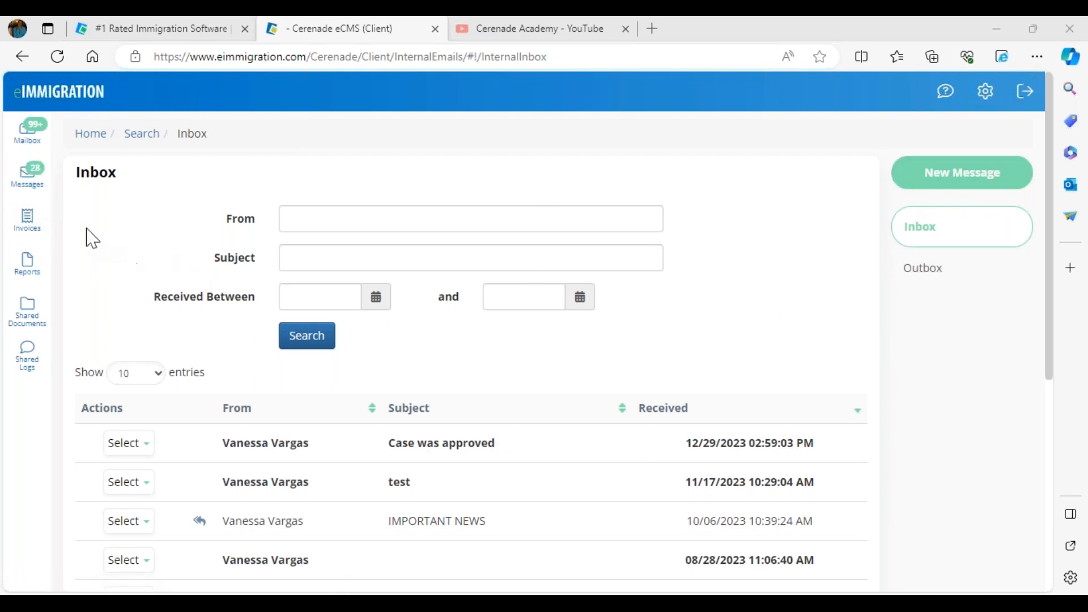
Open the client's Invoices page and highlight the number and balance of the most recent invoice
left_click(33, 224)
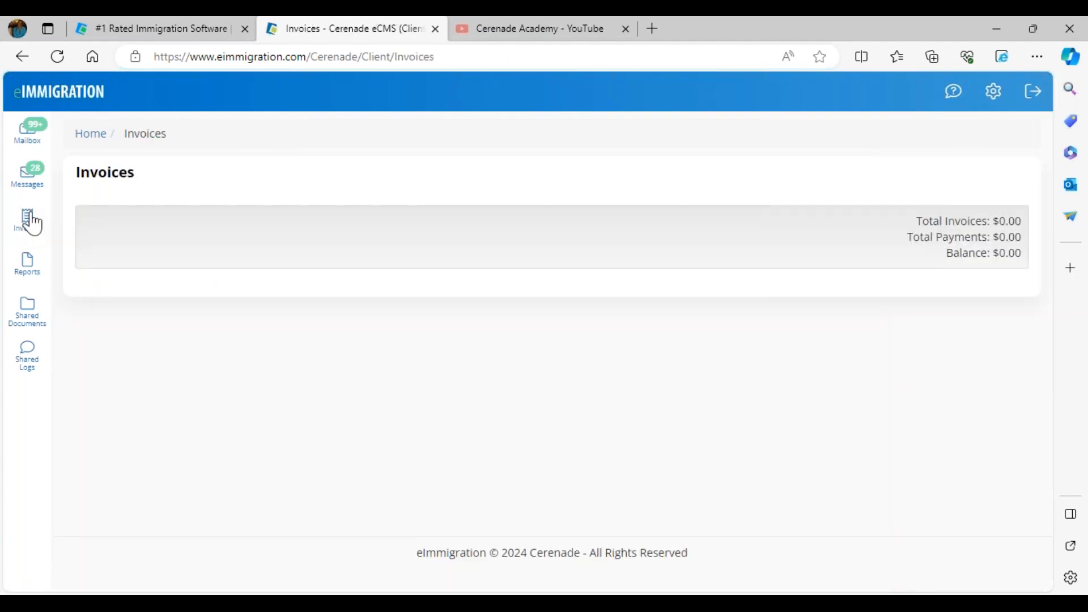
left_click_drag(149, 319, 178, 324)
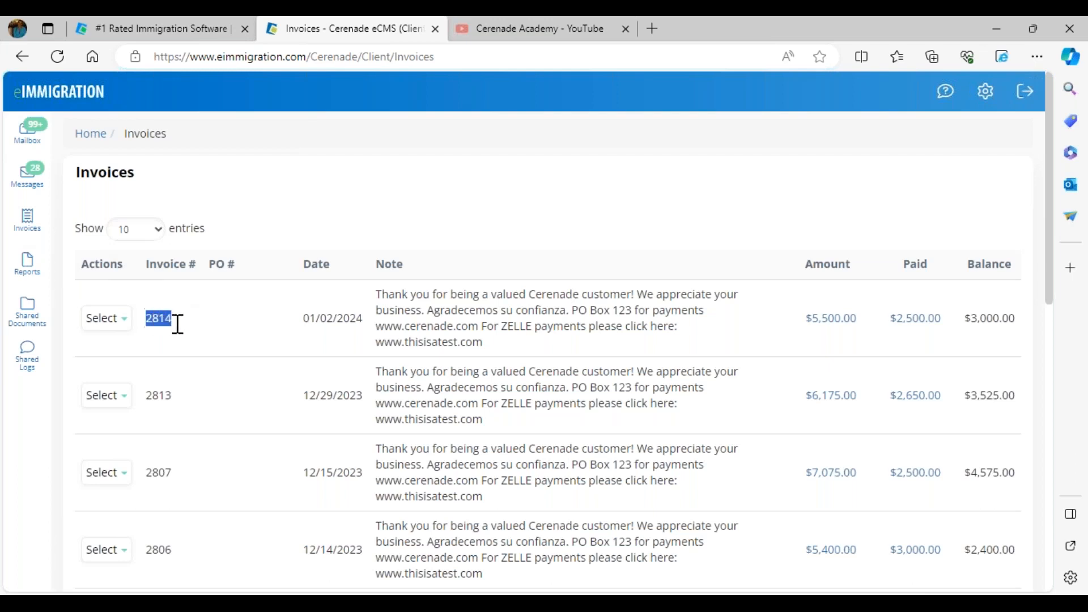
left_click_drag(963, 319, 1013, 322)
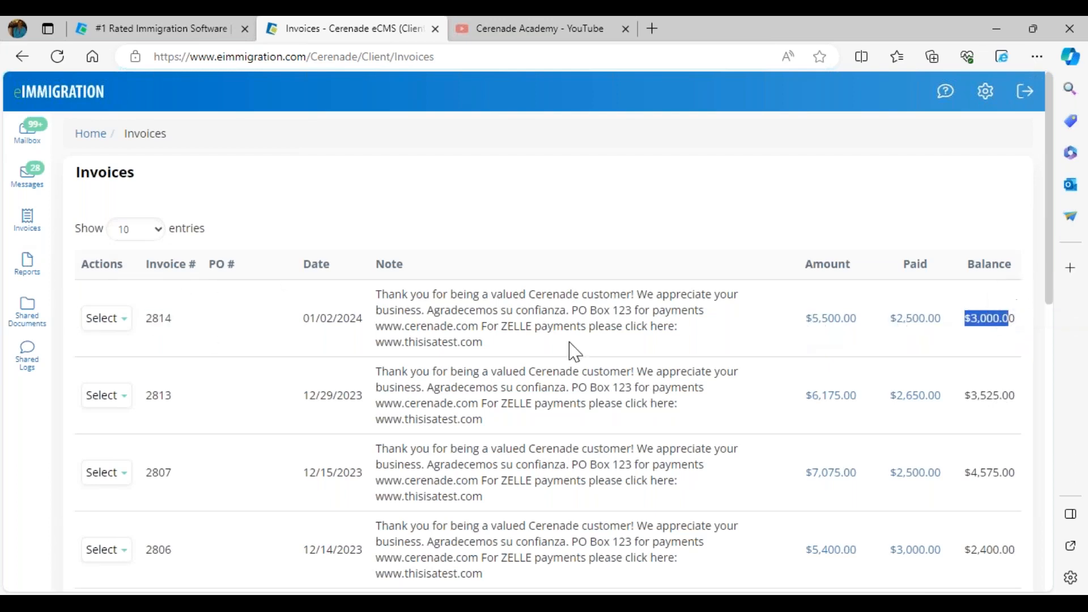
Preview the most recent invoice, view its payment history on page 2 and close the preview
left_click(110, 318)
left_click(126, 353)
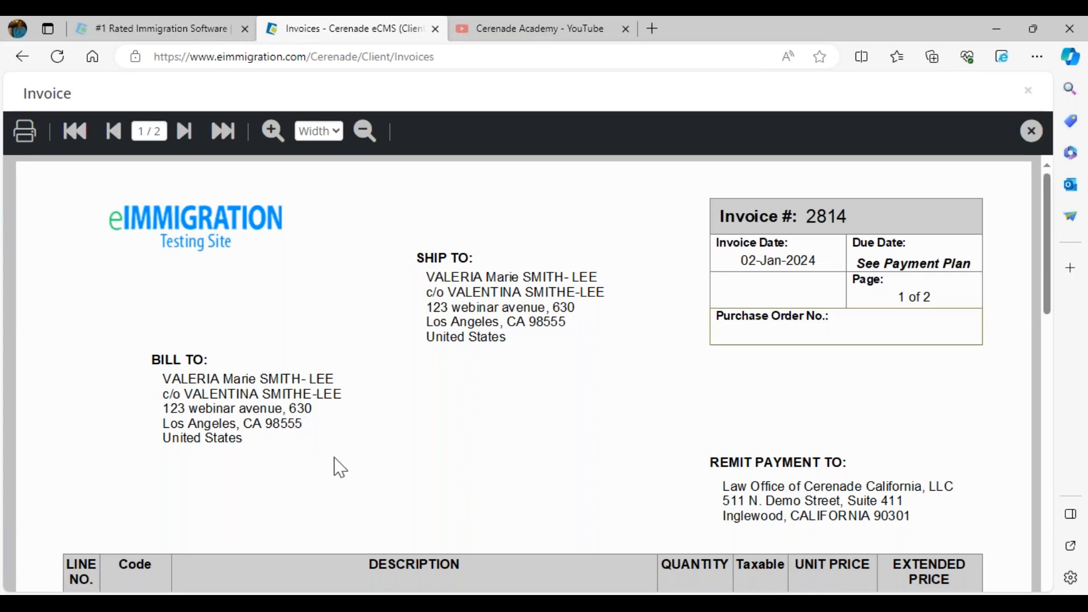
scroll(340, 469, "down", 2)
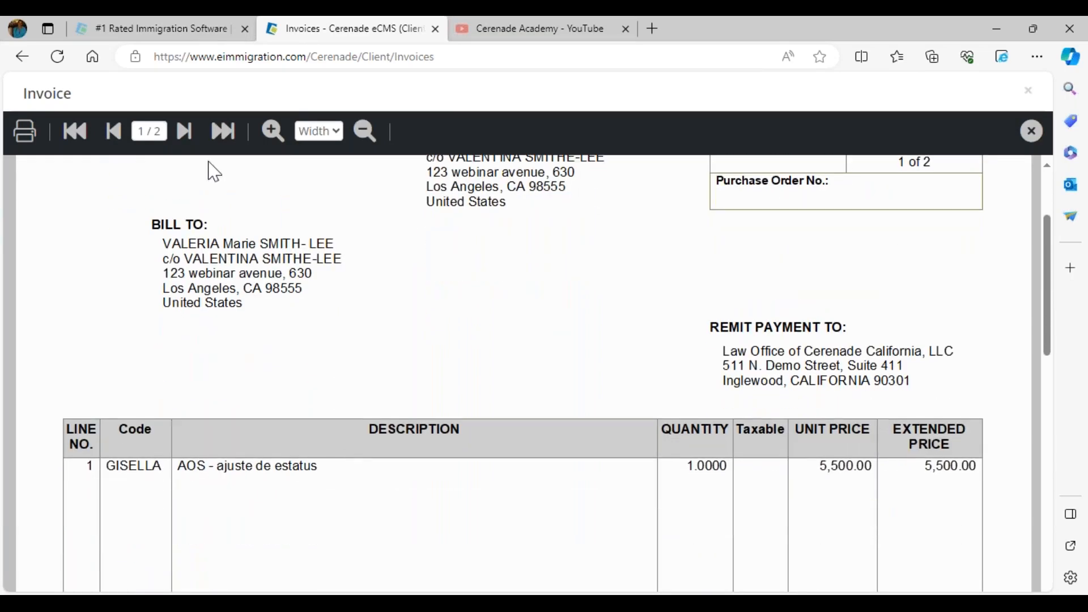
left_click(186, 134)
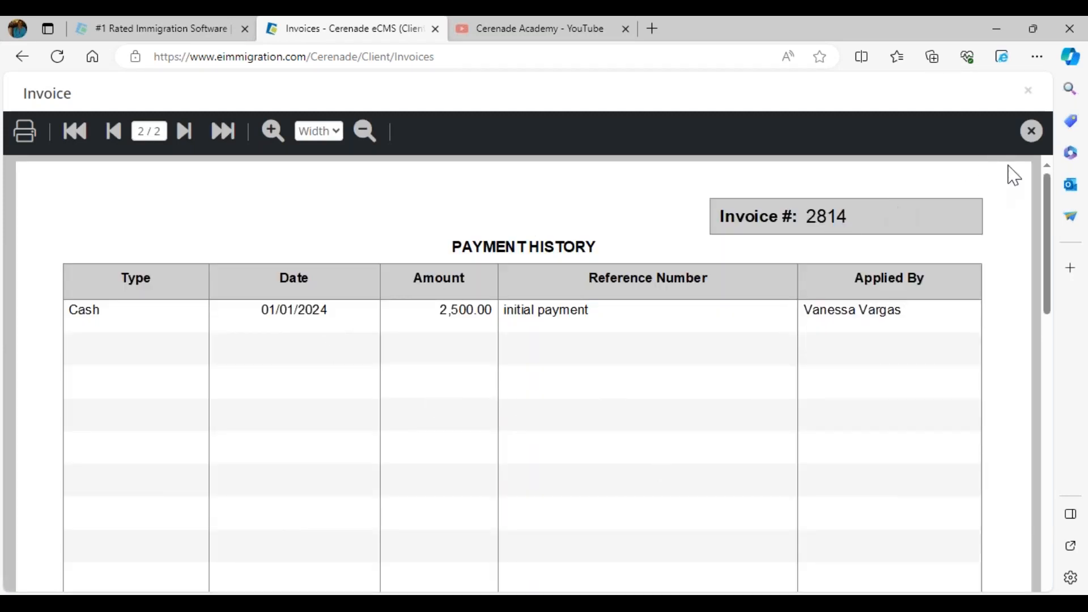
left_click(1032, 131)
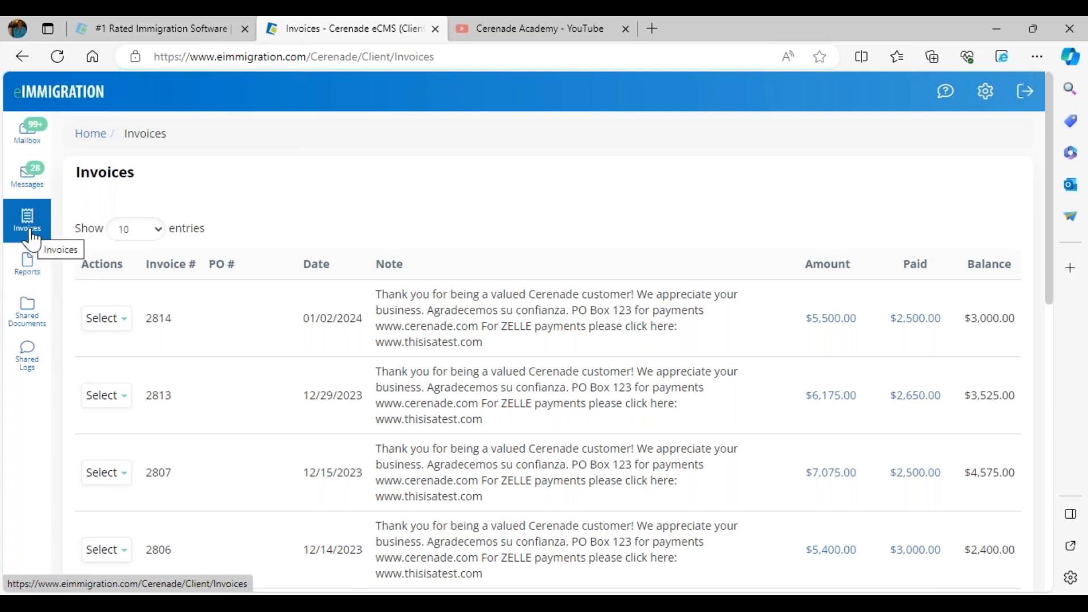
Open the client portal's Reports page and highlight the entry in the report list
left_click(36, 278)
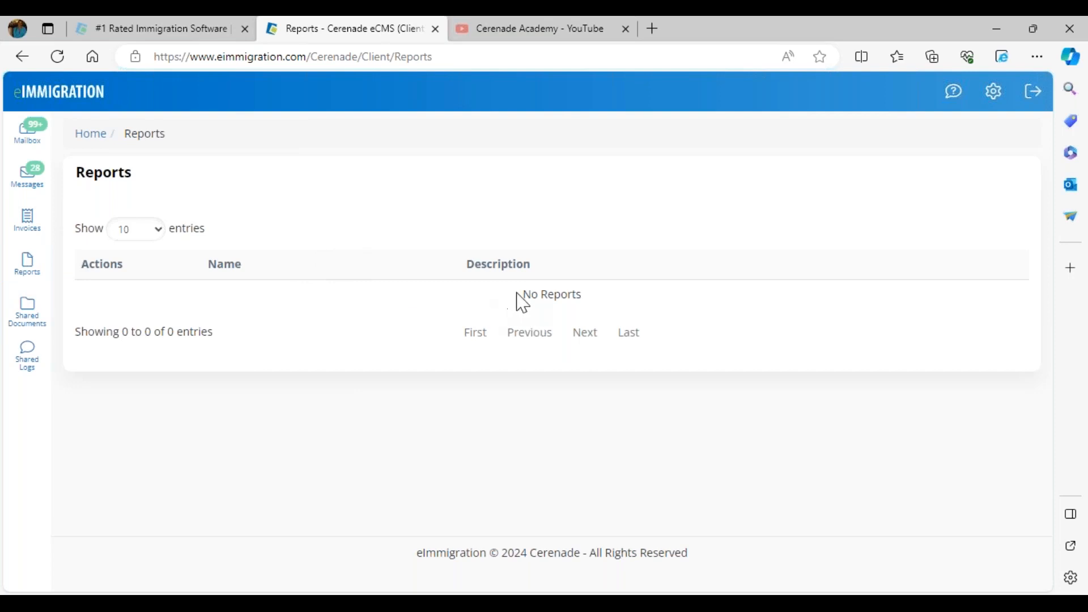
left_click_drag(516, 294, 600, 296)
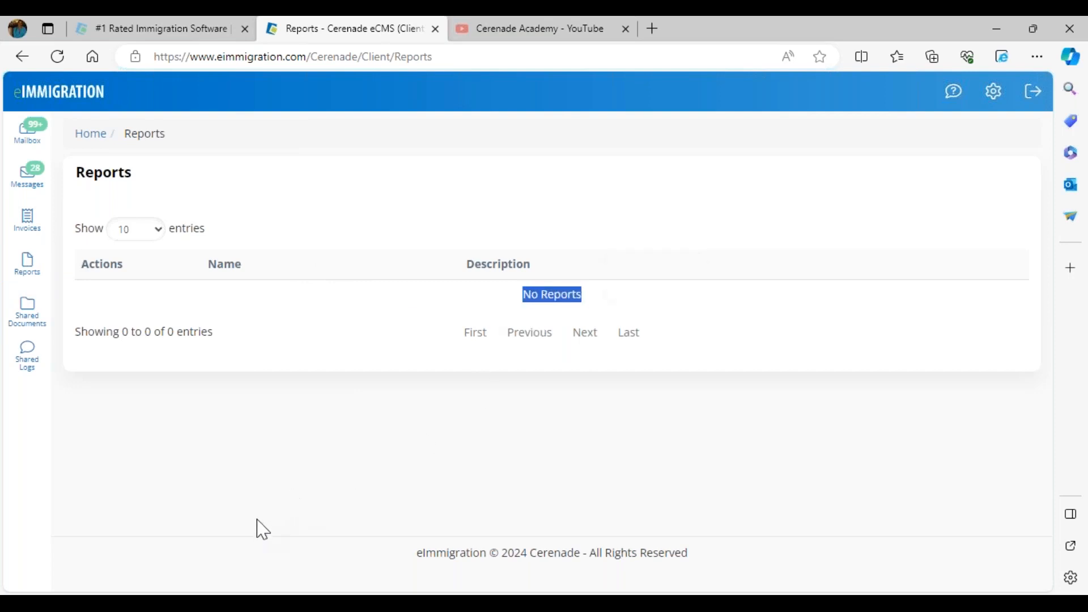
Switch to Chrome and open the first client's record from Recently Updated Clients on the home page
left_click(215, 604)
left_click(258, 558)
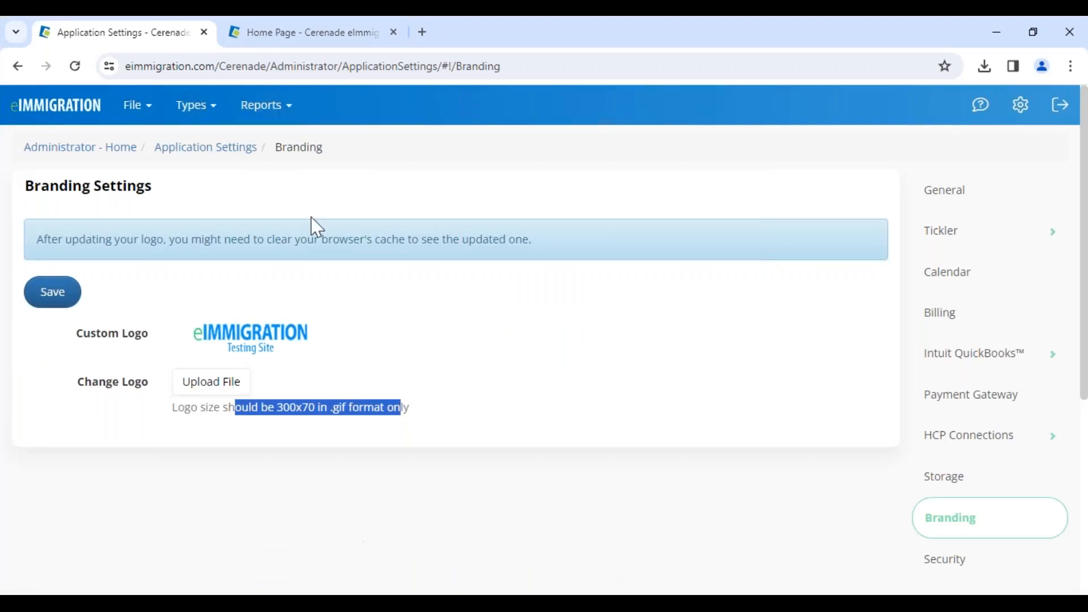
left_click(271, 34)
scroll(257, 396, "down", 7)
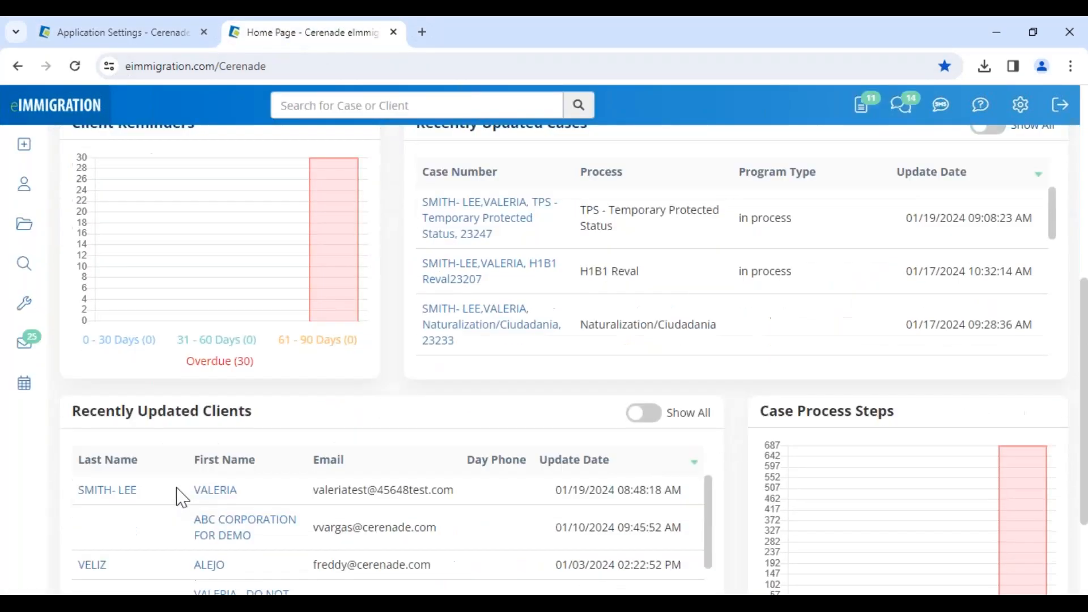
left_click(204, 492)
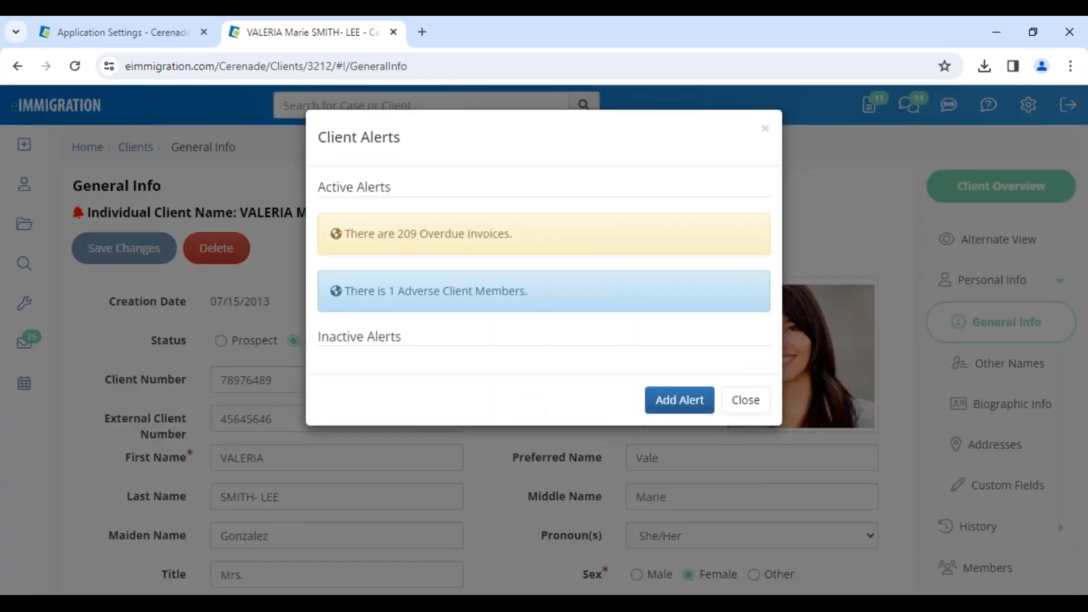
Open the client's Client-Access settings and show the Client-Access Details section
left_click(747, 401)
scroll(949, 505, "down", 8)
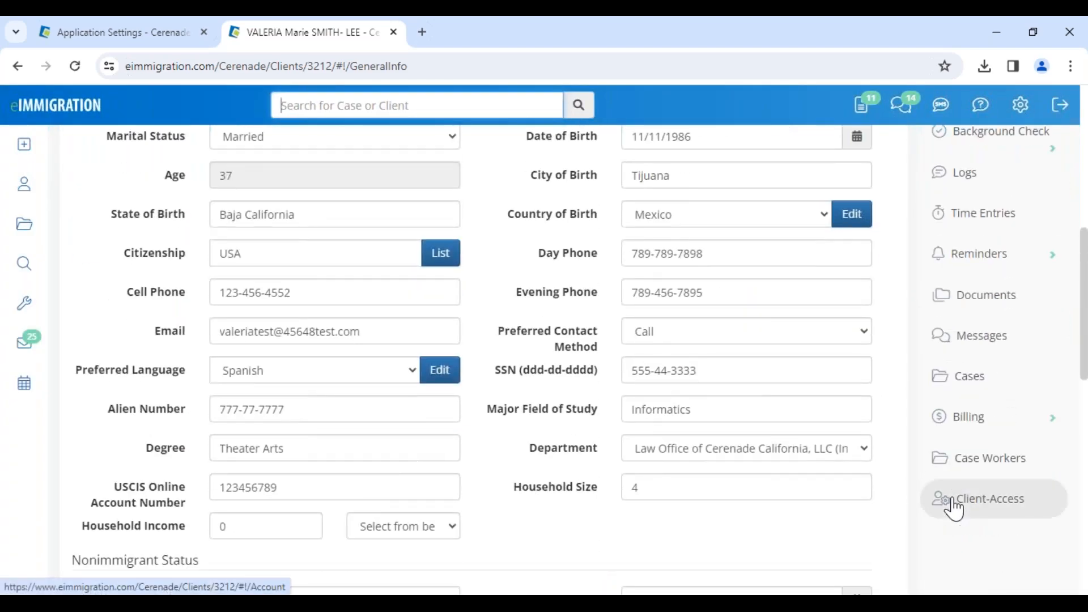
scroll(952, 508, "down", 4)
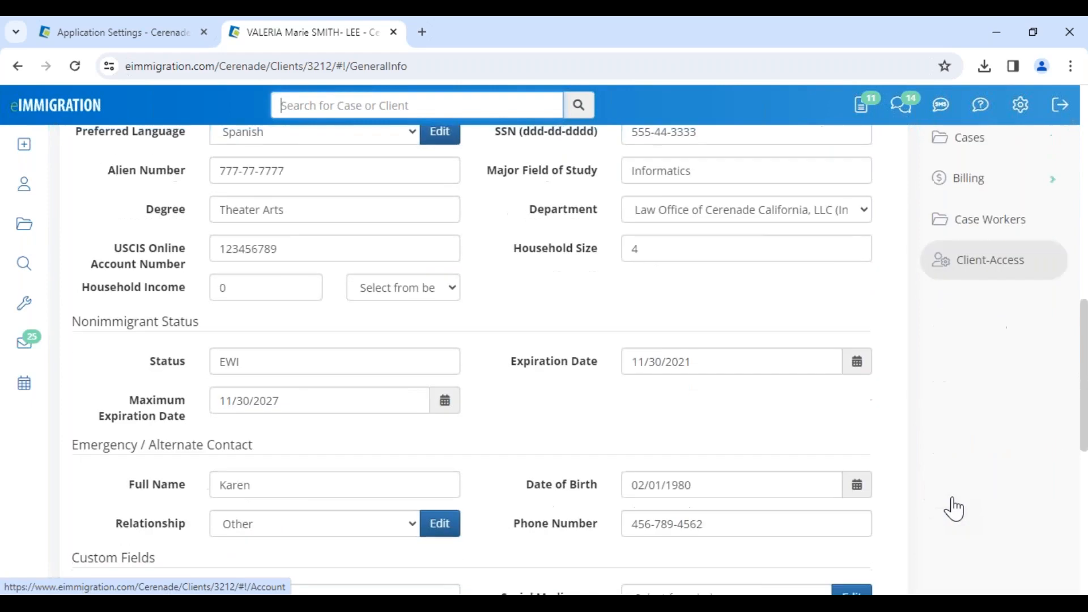
left_click(1000, 271)
scroll(313, 503, "down", 1)
scroll(236, 389, "down", 4)
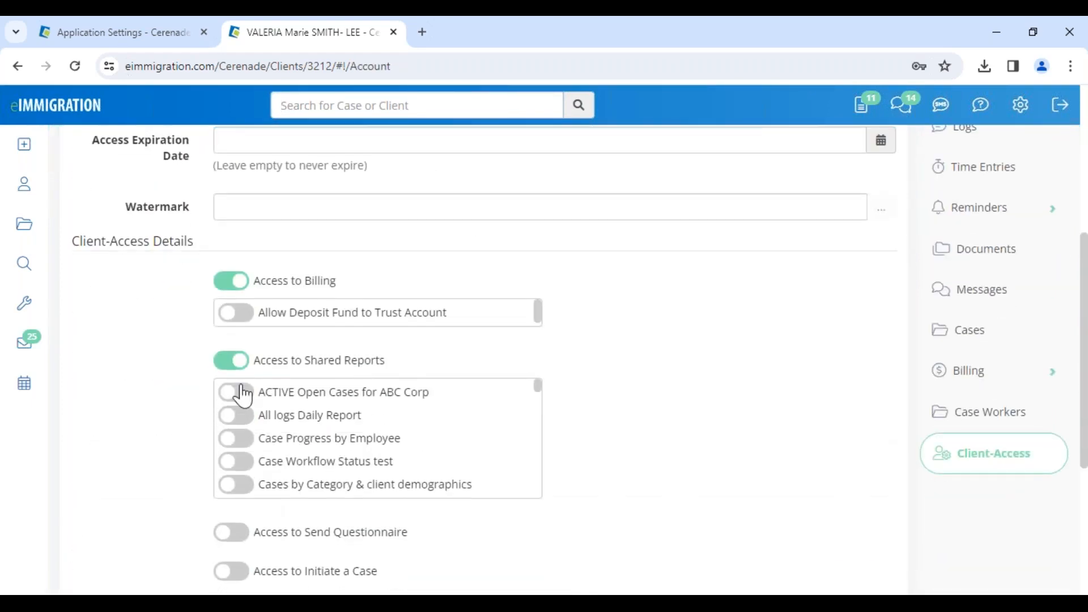
Highlight the Access to Shared Reports option and examine the list of reports that can be shared with the client
left_click_drag(271, 363, 395, 366)
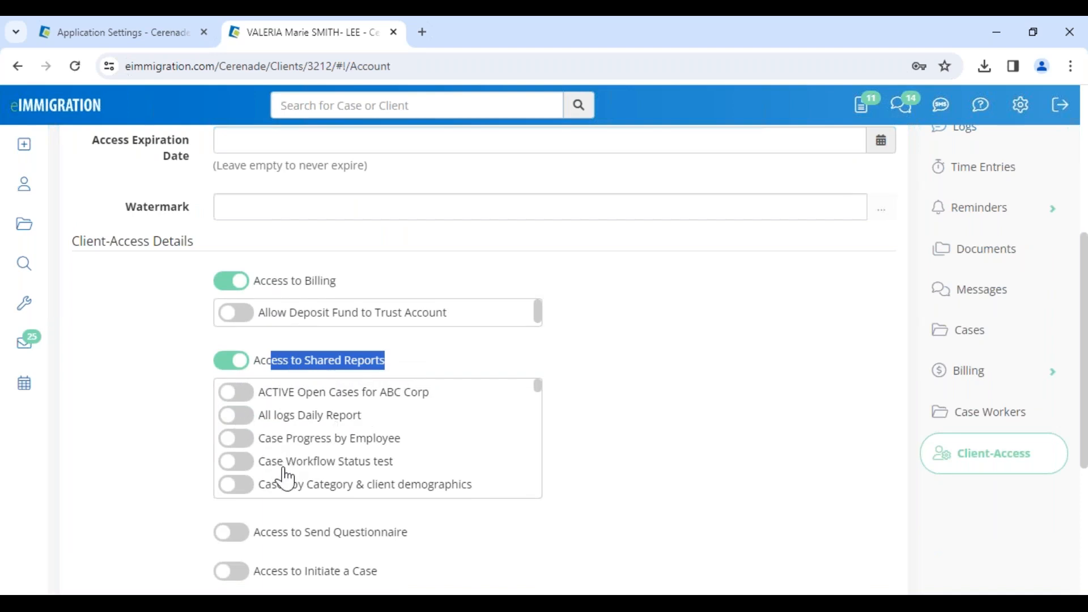
scroll(533, 420, "down", 3)
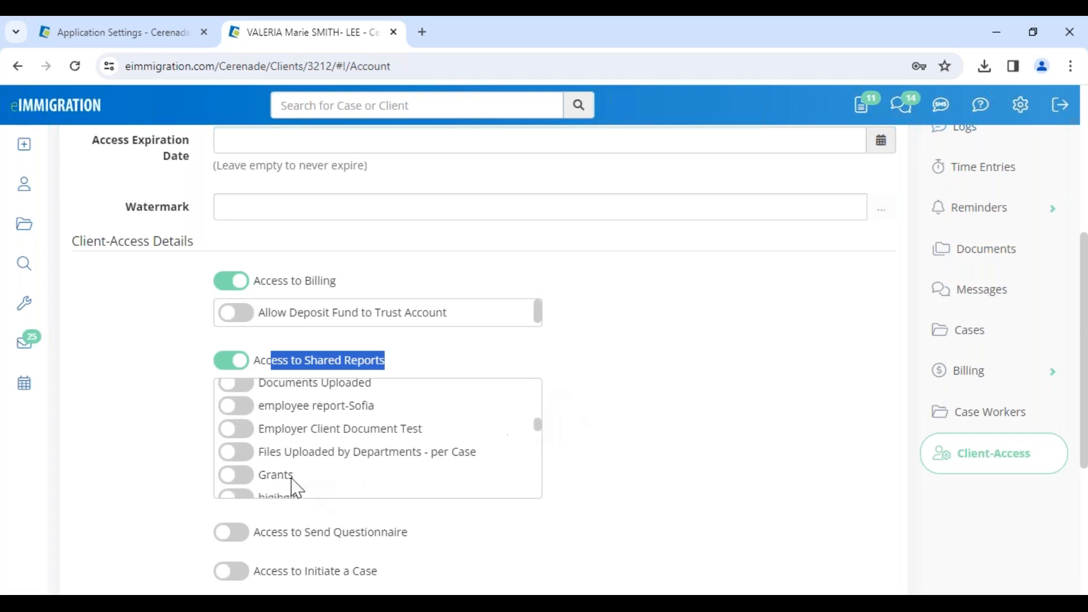
scroll(296, 488, "down", 3)
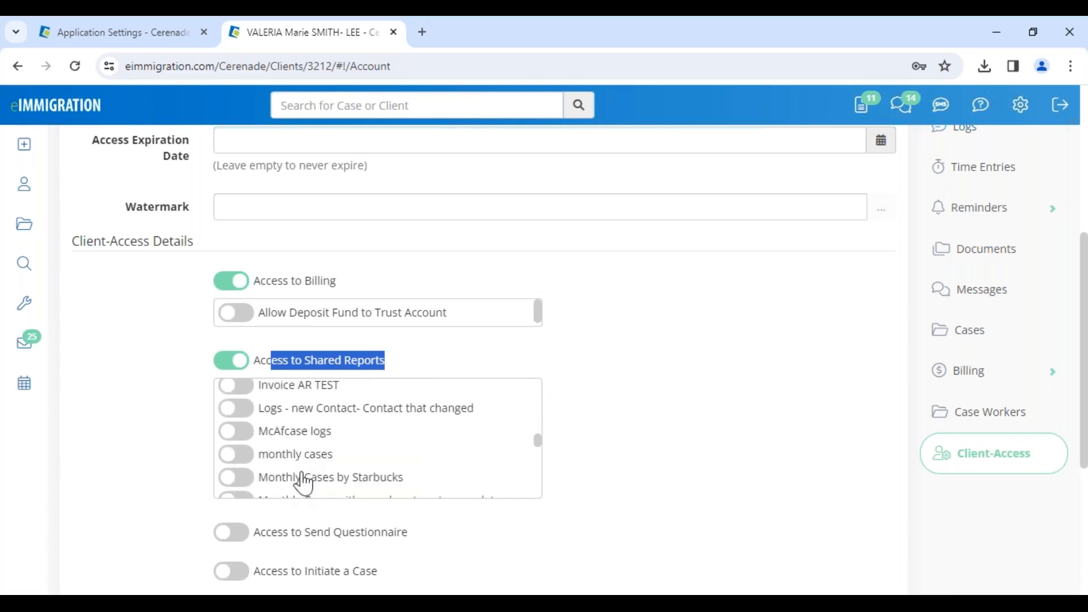
Share the Passport Expiration (6 MONTHS OUT) report with the client, save, and refresh the client portal's Reports page in Edge
scroll(301, 478, "down", 3)
left_click(238, 474)
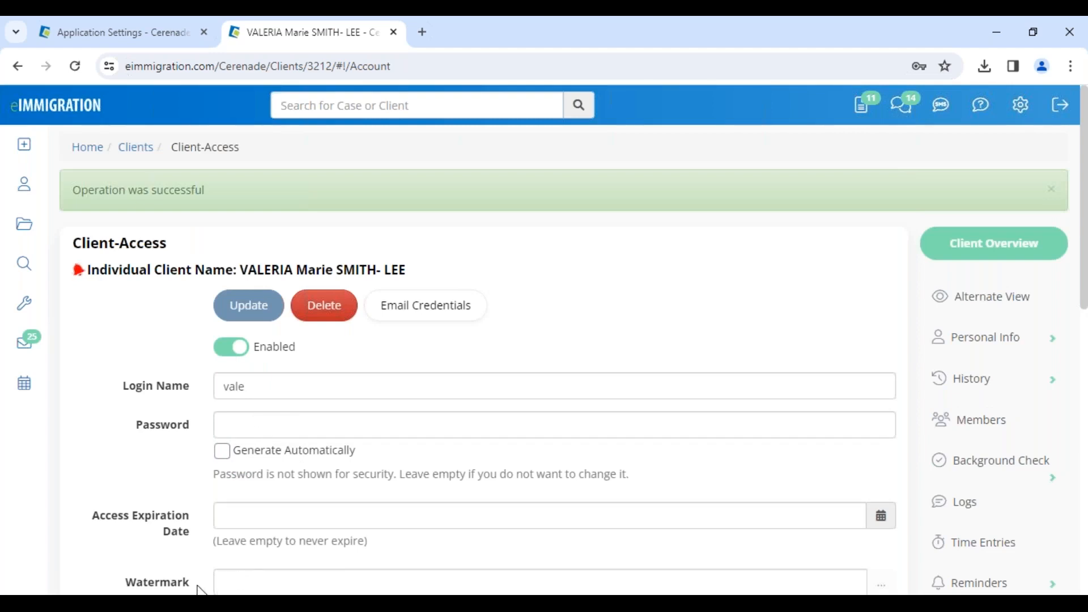
left_click(233, 536)
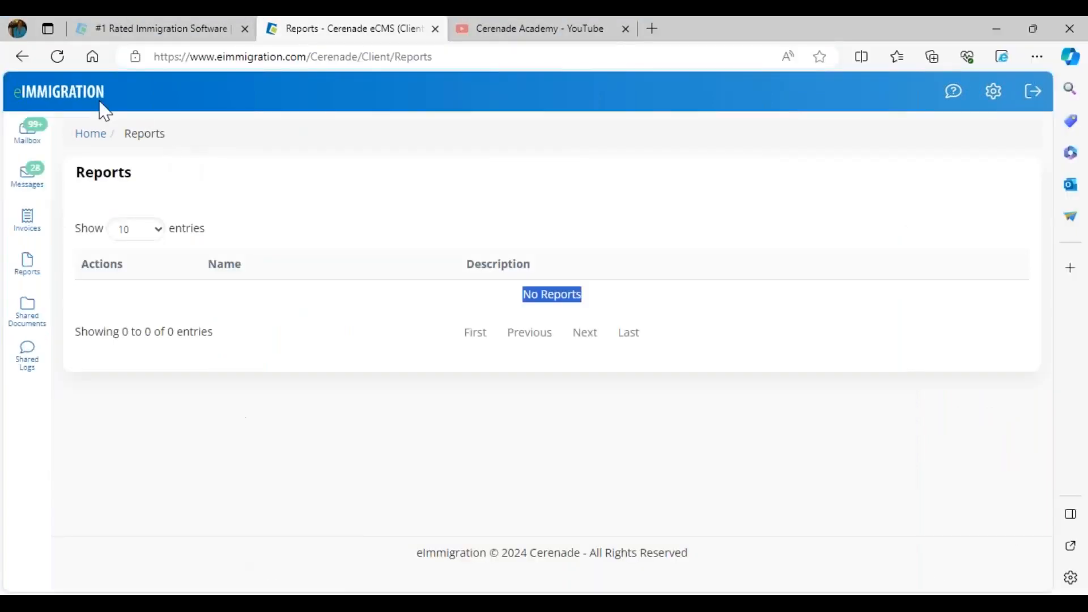
left_click(57, 56)
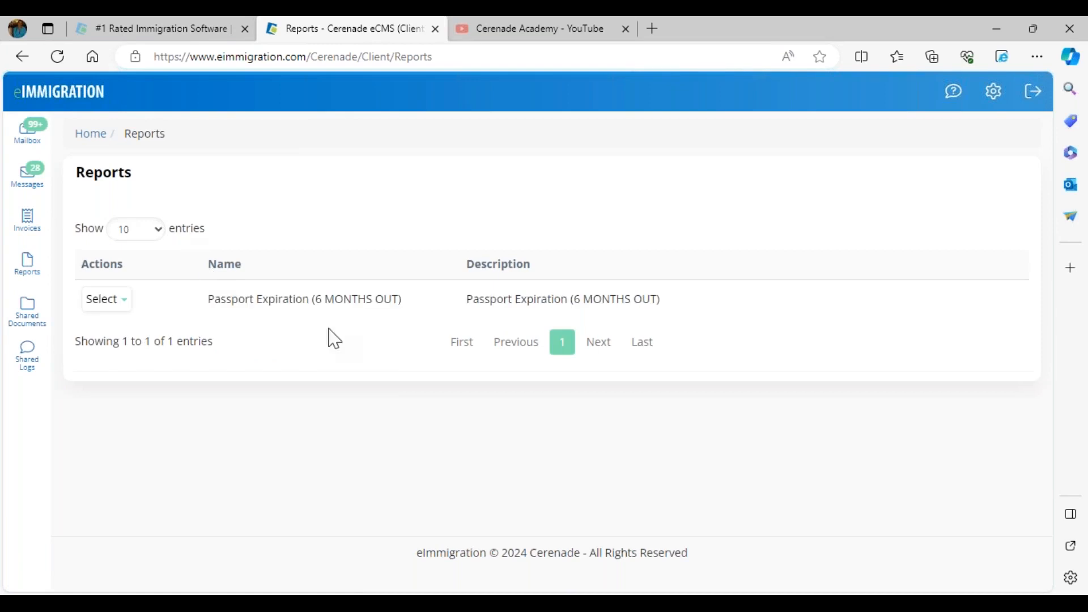
Run the Passport Expiration (6 MONTHS OUT) report in the client portal and return to the report list
left_click(111, 302)
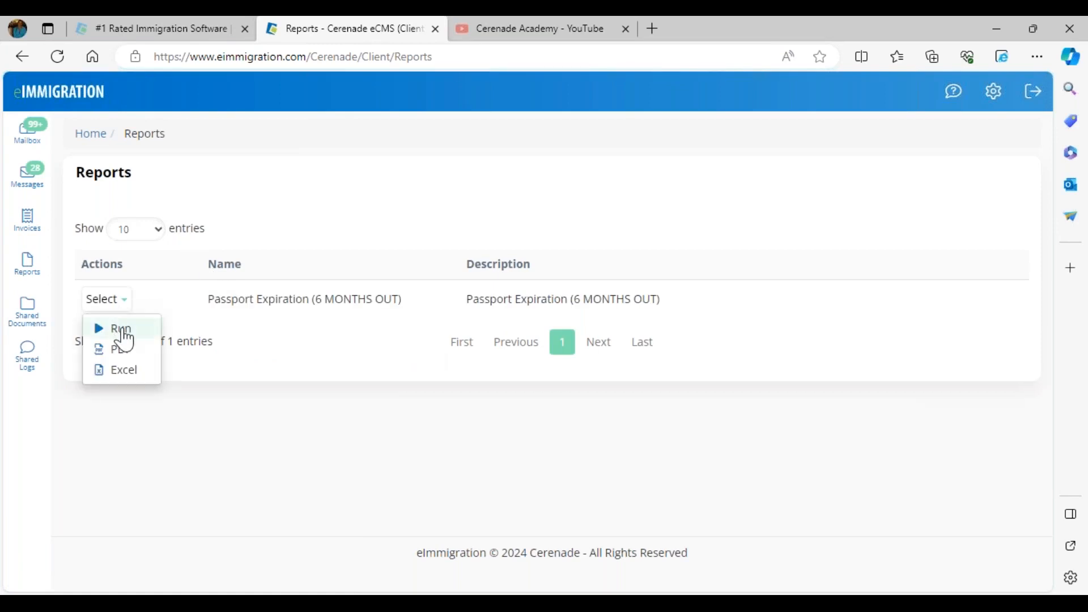
left_click(141, 333)
left_click(115, 324)
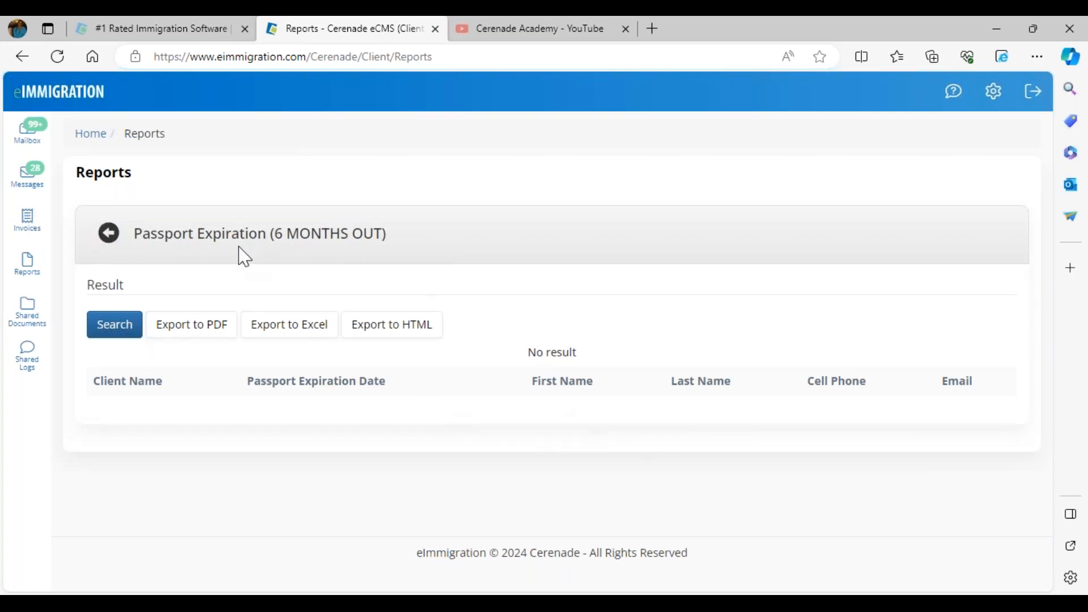
left_click(109, 237)
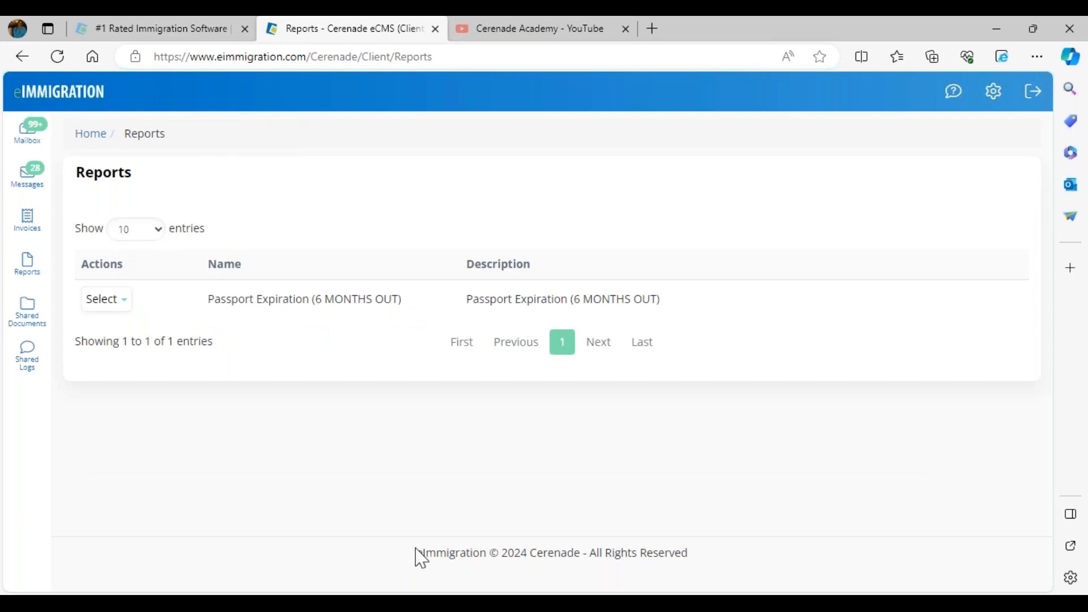
Switch to Chrome, share the Passport Number_test and Status & Expiration Report reports with the client, and save the Client-Access settings
left_click(335, 565)
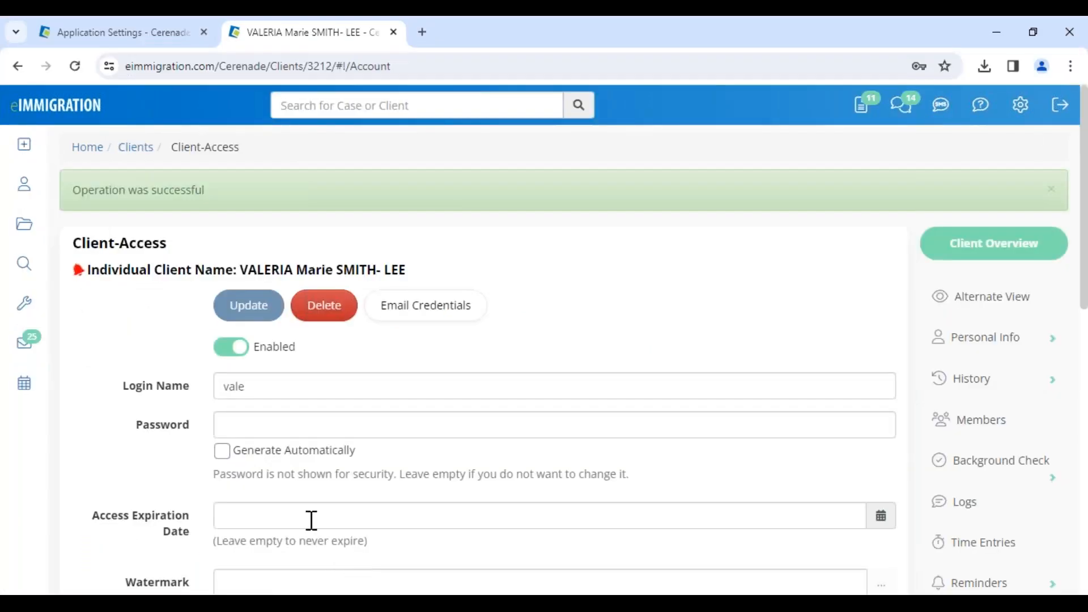
scroll(308, 517, "down", 10)
left_click(242, 311)
scroll(247, 397, "down", 10)
scroll(259, 192, "down", 6)
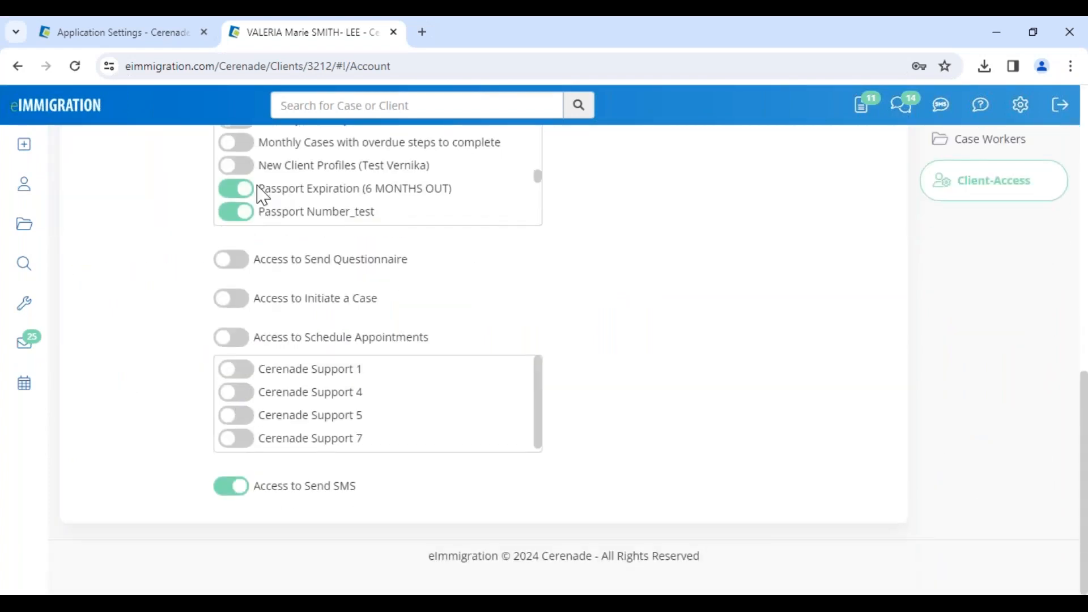
scroll(243, 176, "up", 2)
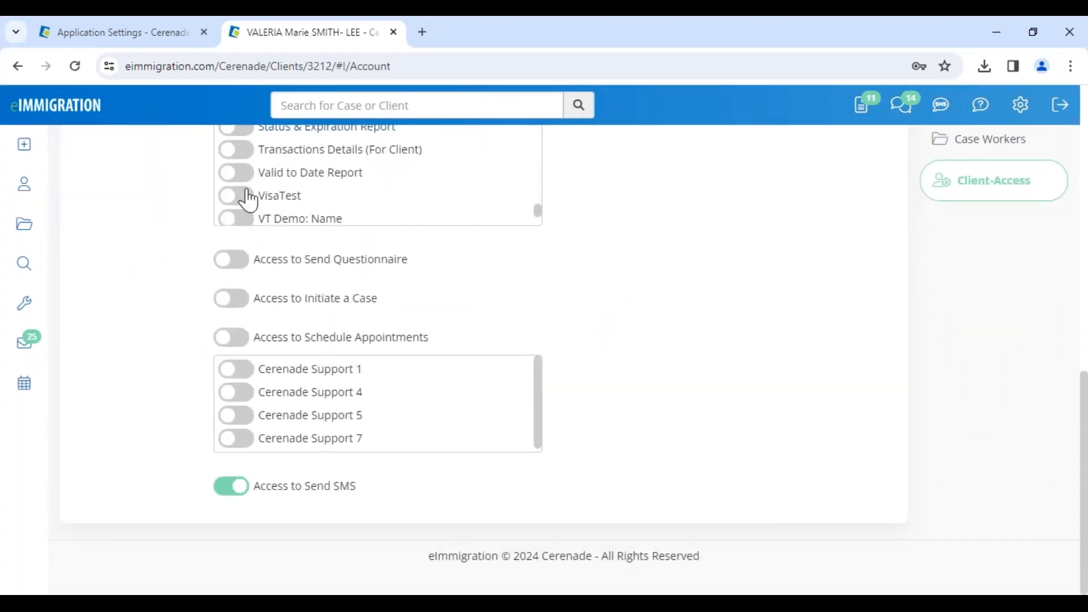
left_click(244, 129)
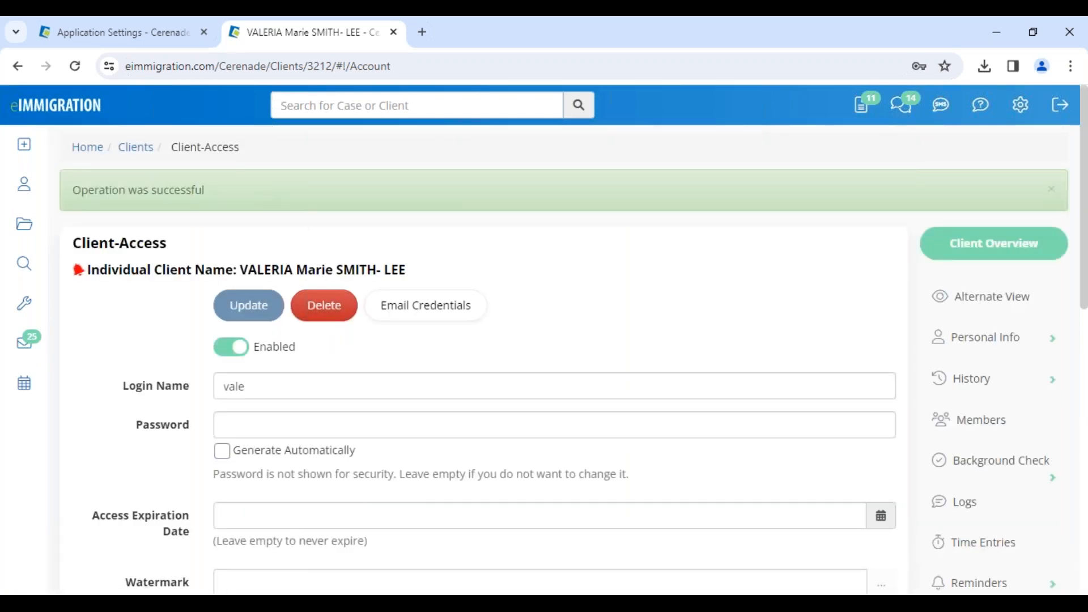
Switch to the client portal in Edge, refresh the Reports page and run the Status & Expiration Report
left_click(242, 562)
left_click(65, 59)
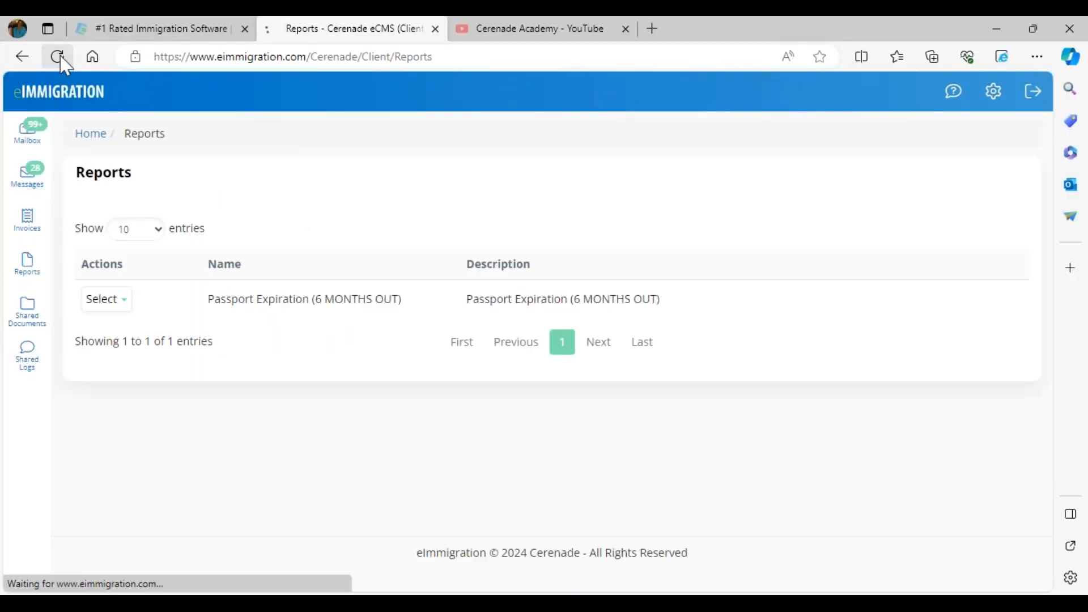
left_click(108, 338)
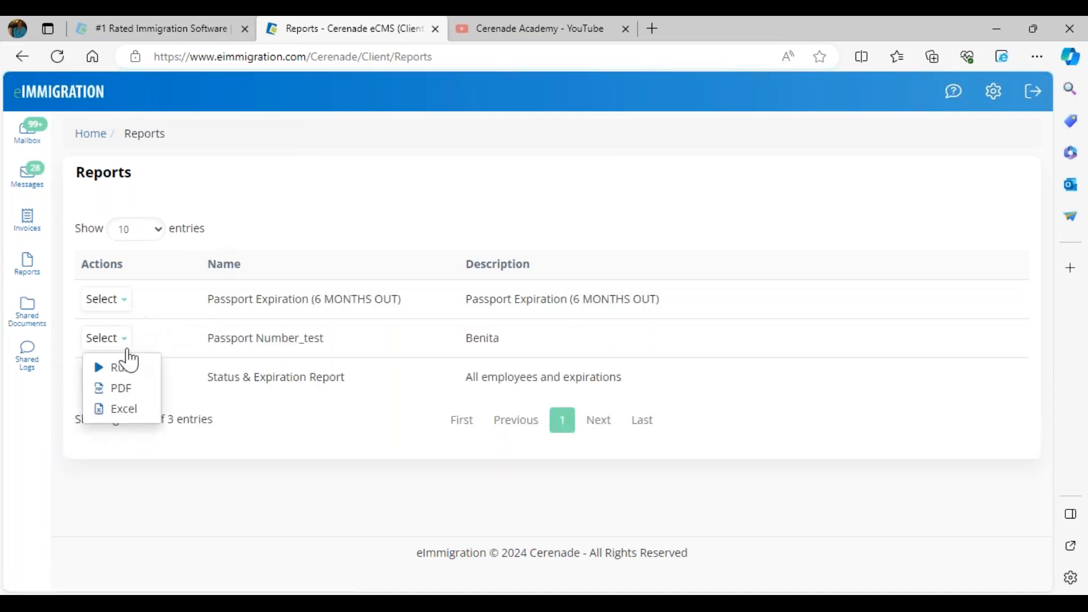
left_click(99, 376)
left_click(123, 409)
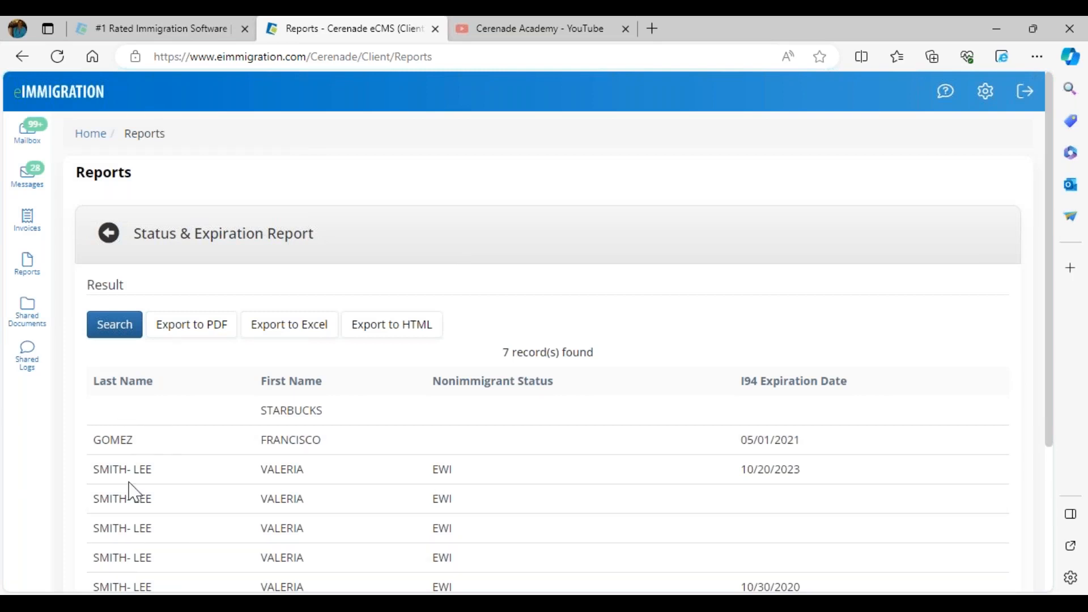
Highlight entries in the Status & Expiration Report results, review the records and return to the report list
left_click_drag(95, 440, 145, 452)
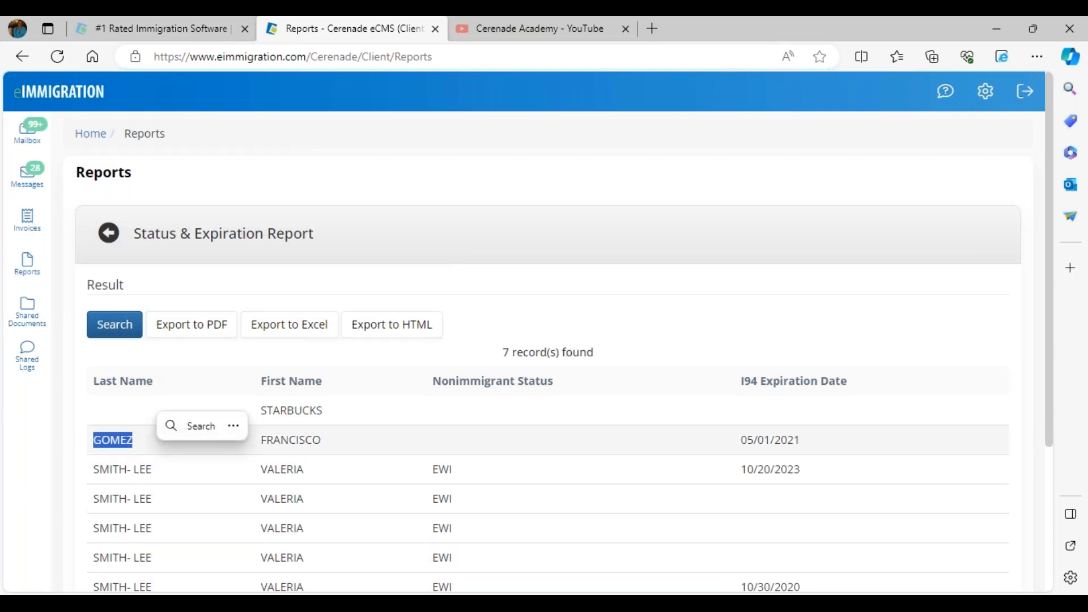
left_click_drag(261, 409, 272, 412)
left_click(289, 551)
scroll(290, 544, "down", 3)
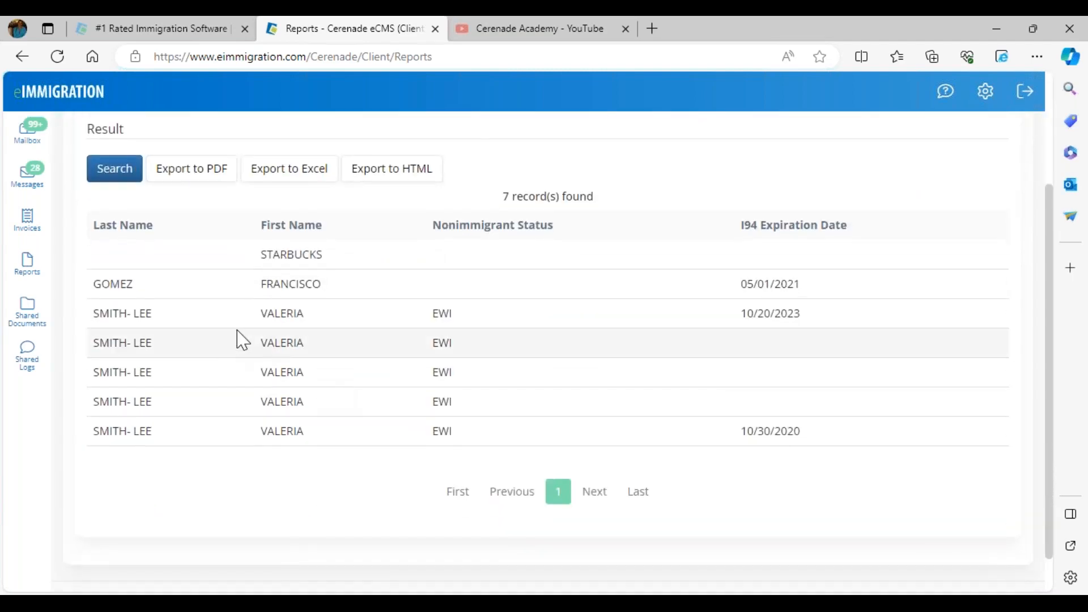
scroll(238, 340, "up", 3)
left_click(108, 233)
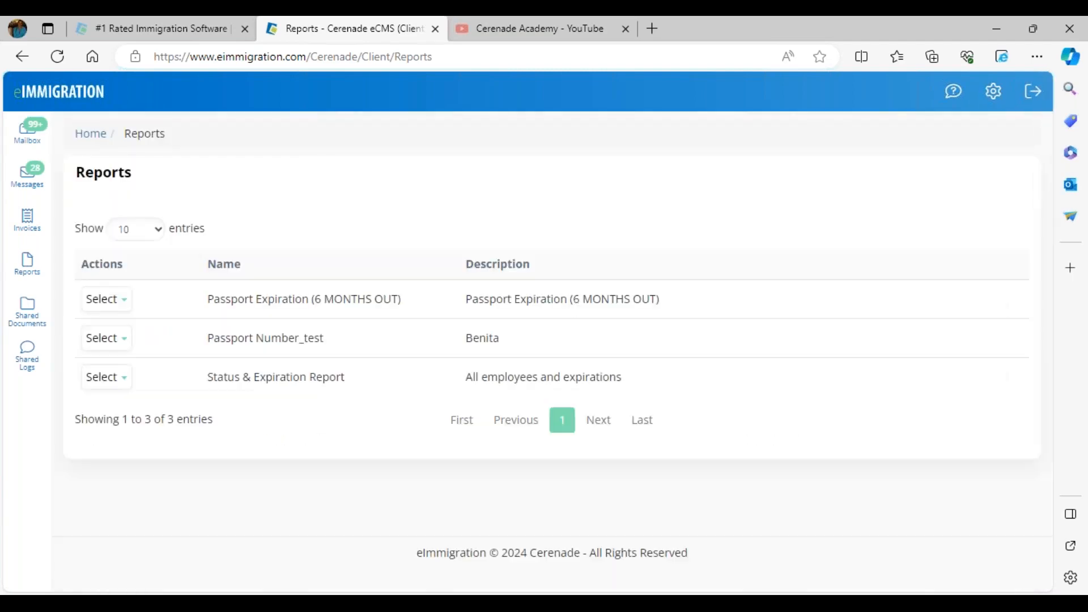
Reopen the Passport Expiration (6 MONTHS OUT) report's results and go back to the report list
left_click(112, 304)
left_click(111, 330)
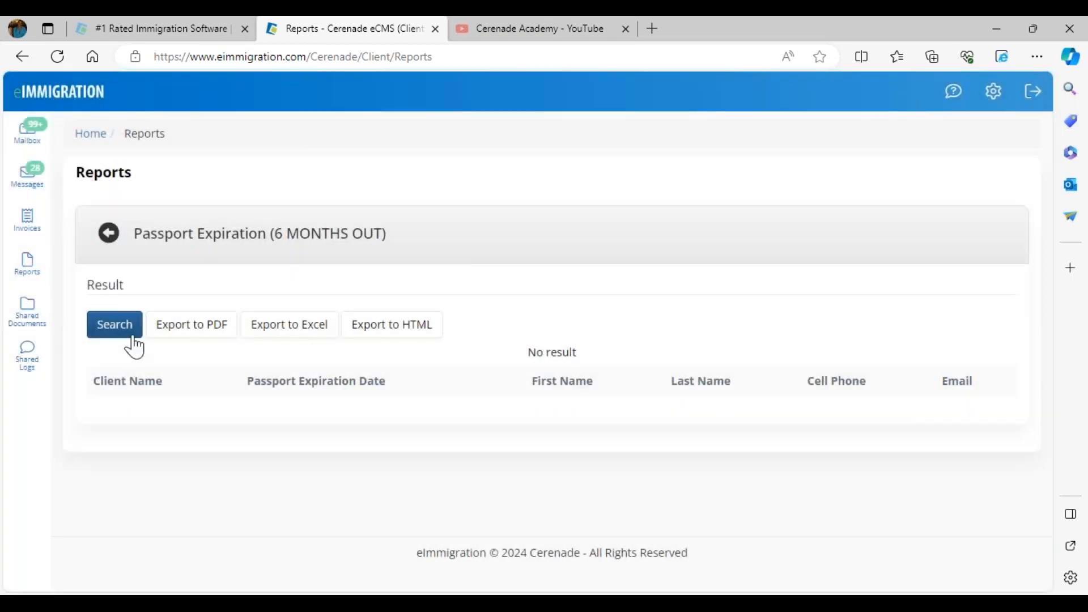
left_click(110, 234)
Run the Passport Number_test report, review its results and return to the report list
left_click(110, 300)
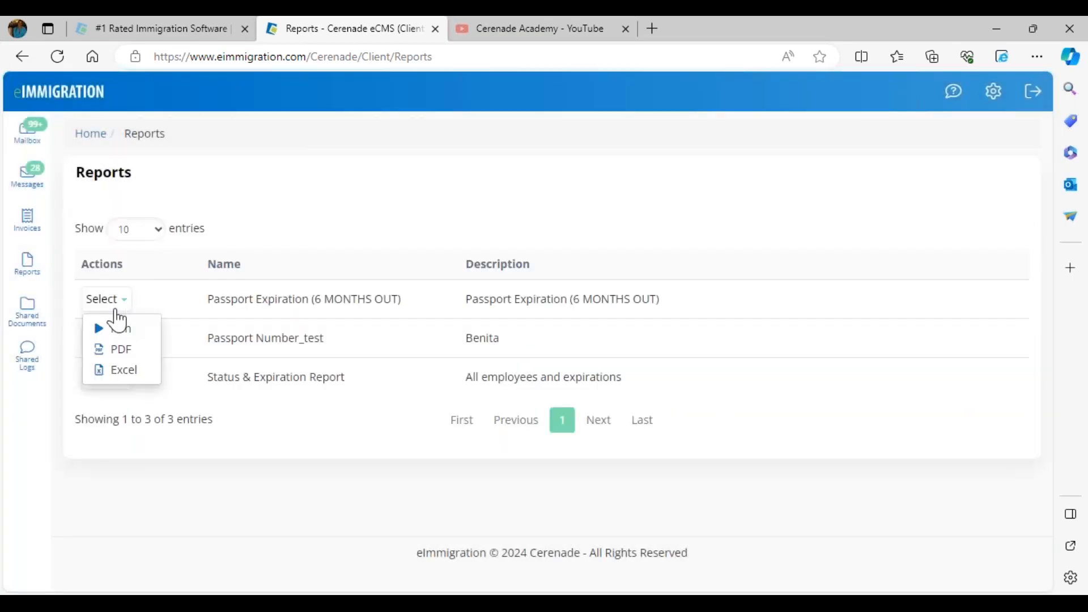
left_click(108, 339)
left_click(123, 368)
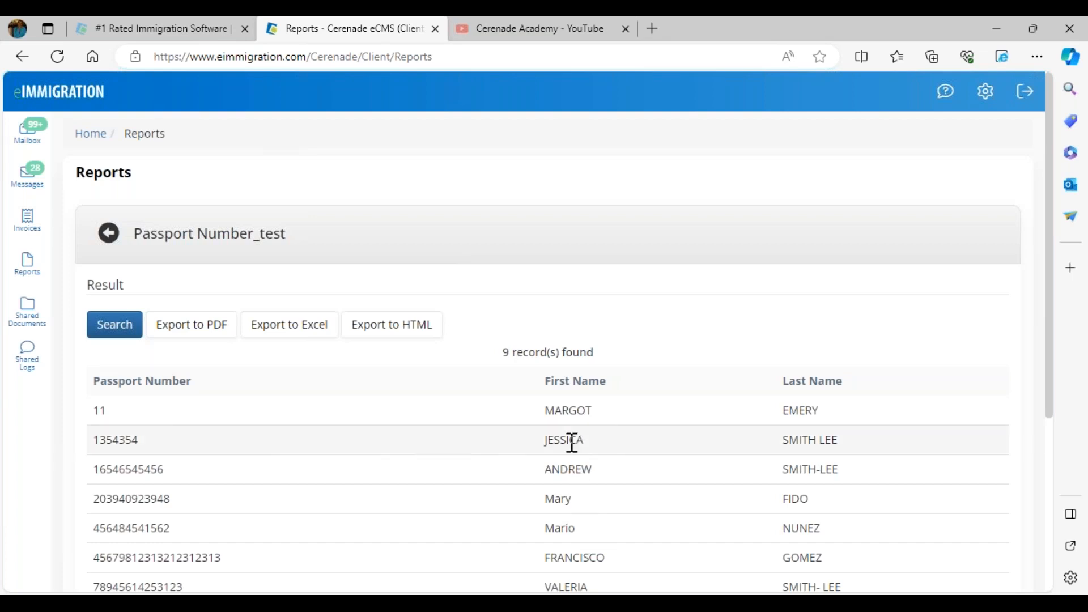
left_click(109, 232)
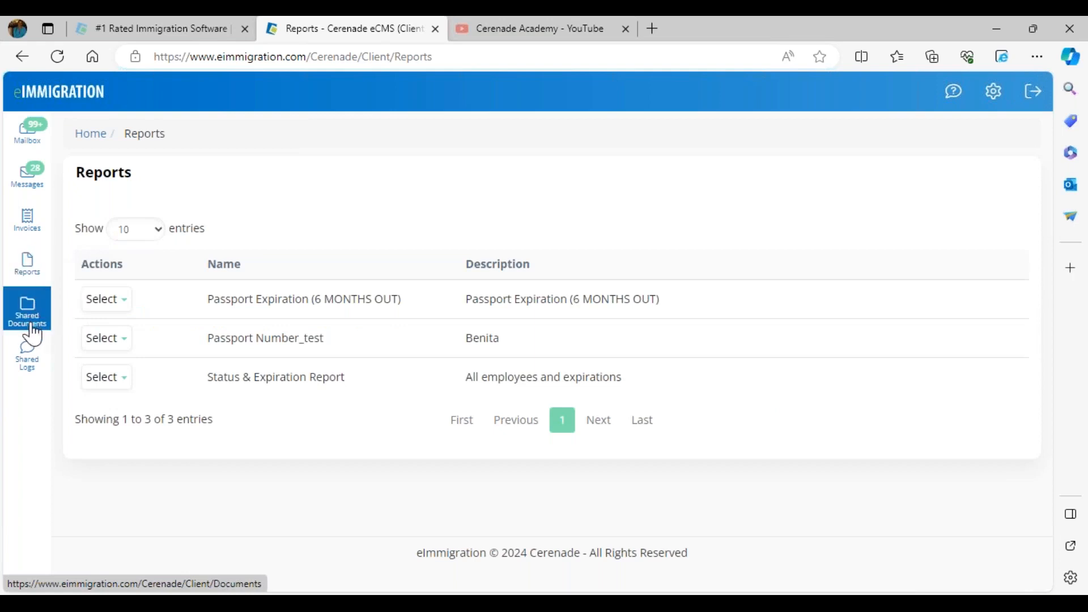
Switch to the client's Client-Access settings in Chrome and enable Access to Send Questionnaire and Allow Deposit Fund to Trust Account
mouse_move(194, 594)
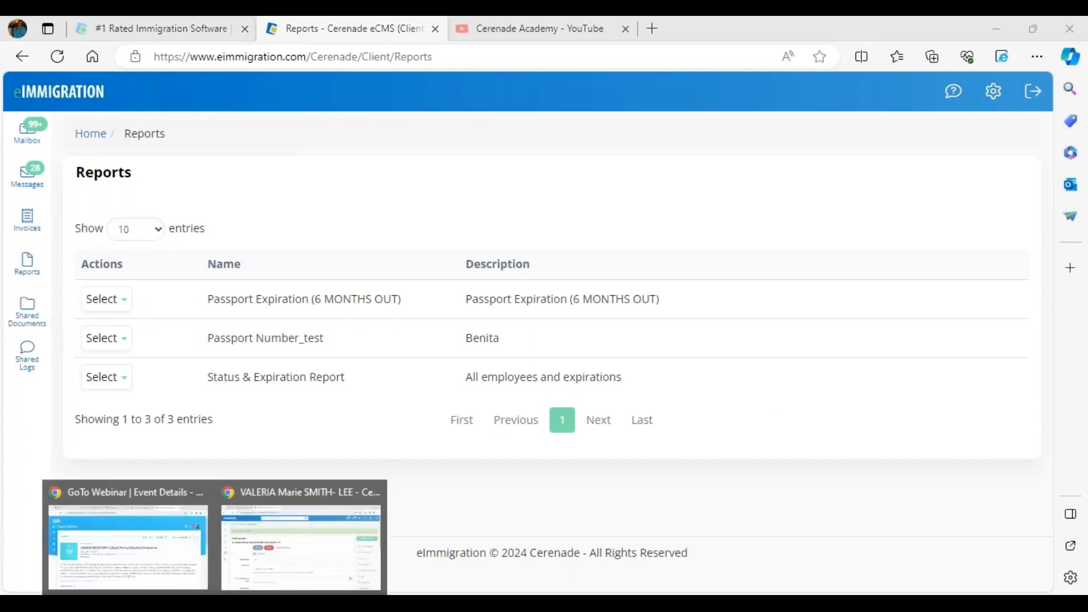
left_click(284, 566)
scroll(262, 422, "down", 4)
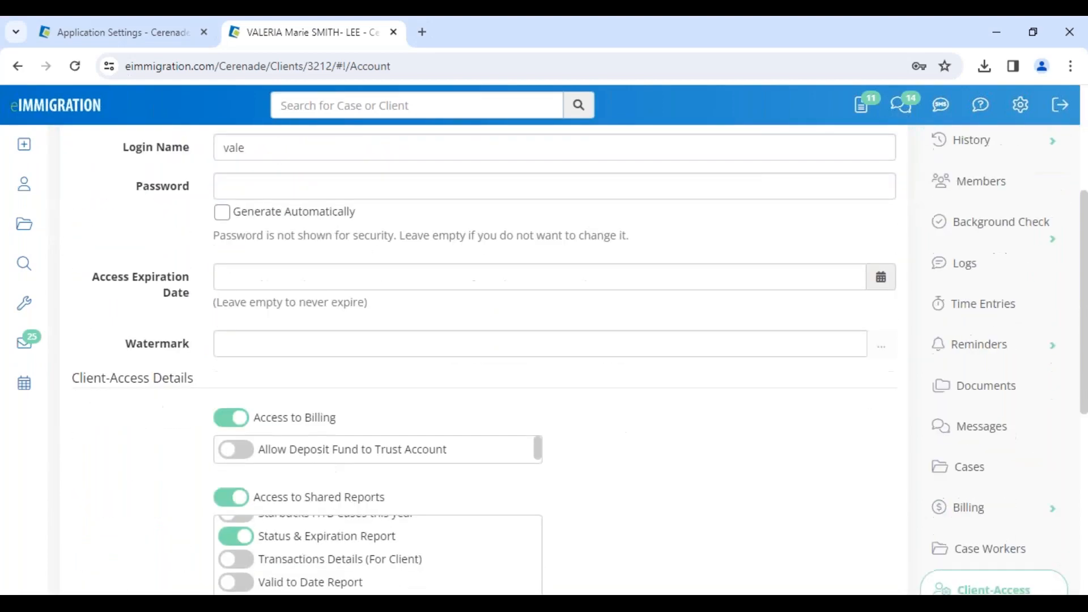
scroll(971, 537, "down", 3)
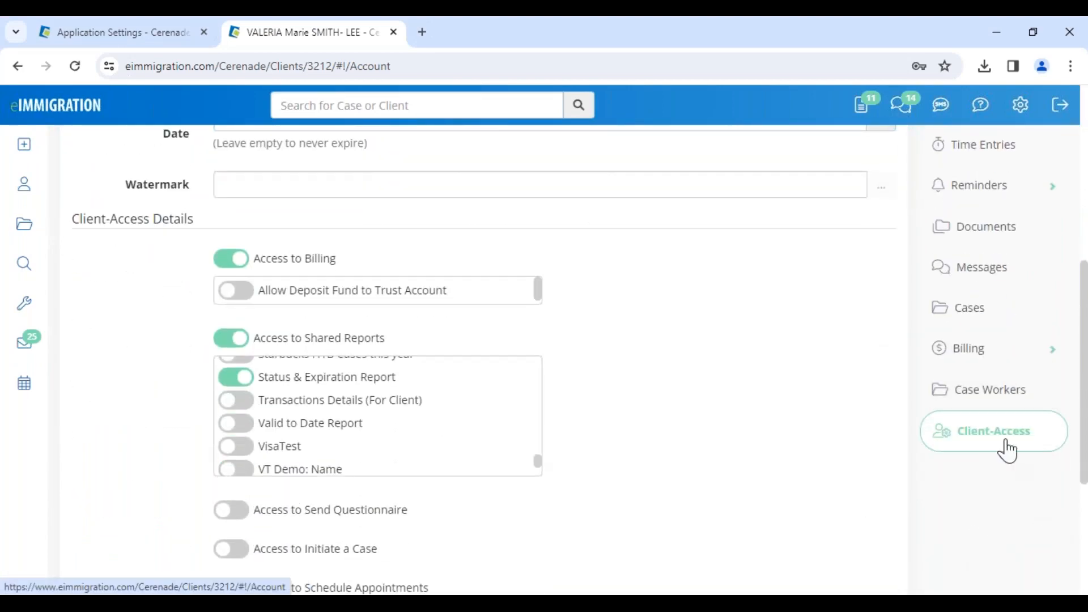
left_click(242, 522)
scroll(242, 478, "down", 4)
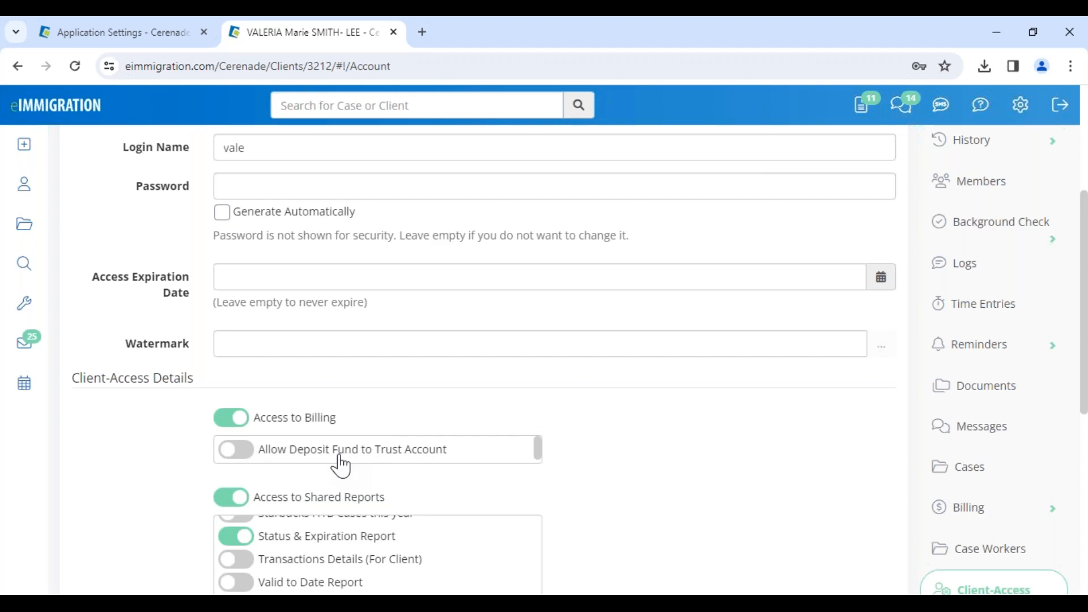
left_click(239, 450)
scroll(243, 446, "down", 6)
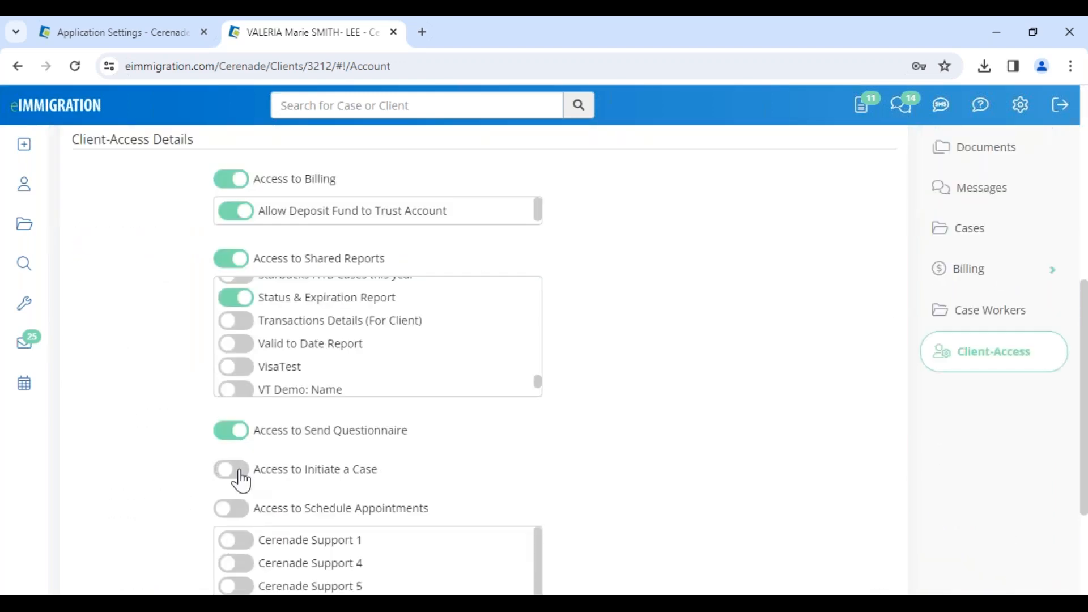
Enable Access to Initiate a Case and Access to Schedule Appointments with Cerenade Support 5, and save the Client-Access settings
left_click(237, 470)
scroll(241, 503, "down", 1)
scroll(238, 476, "down", 10)
left_click(229, 429)
scroll(230, 437, "down", 10)
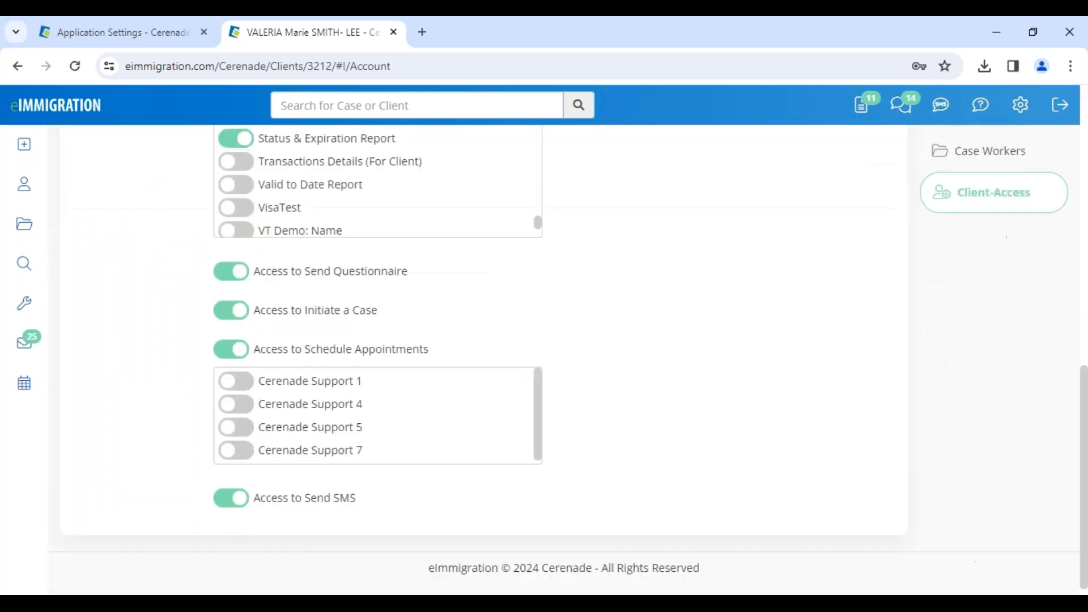
left_click(237, 428)
scroll(242, 454, "down", 10)
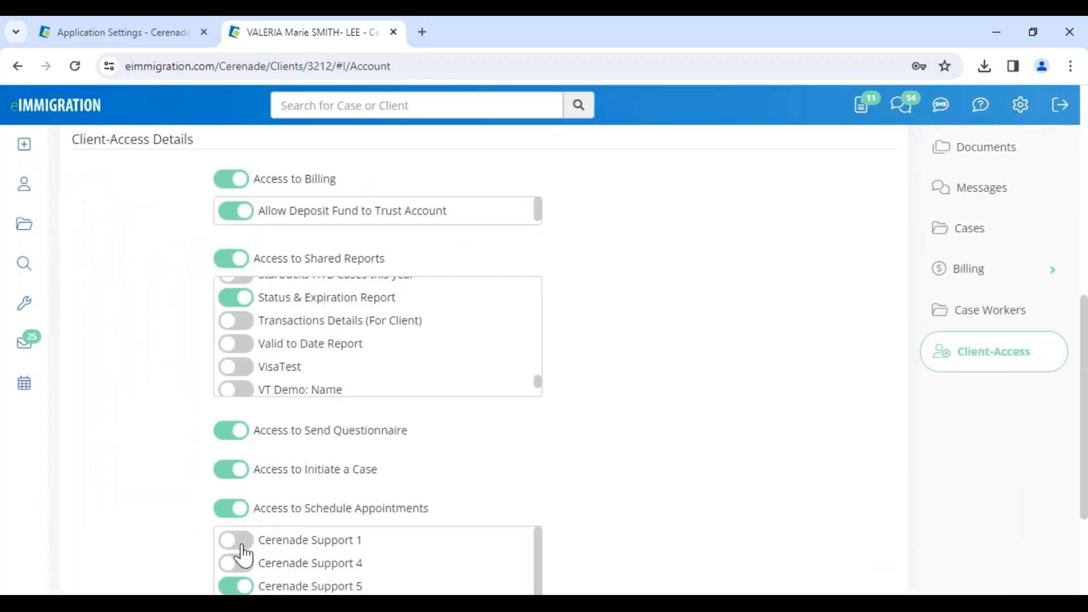
scroll(244, 532, "down", 10)
scroll(212, 346, "up", 10)
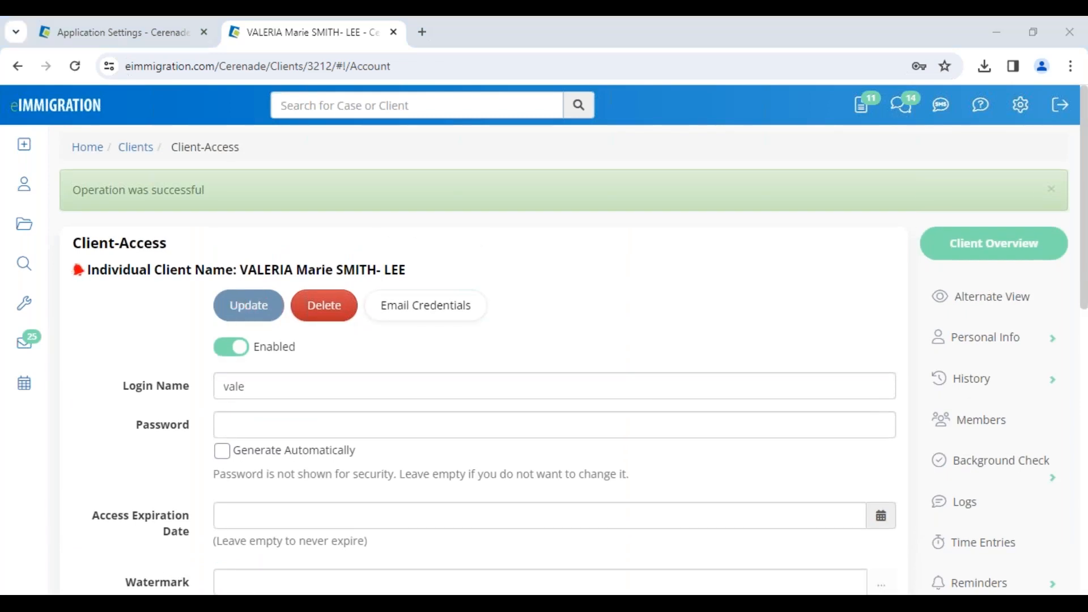
Switch to the client portal in Edge, refresh it, and show its sections from the home page
mouse_move(176, 592)
left_click(219, 546)
left_click(58, 56)
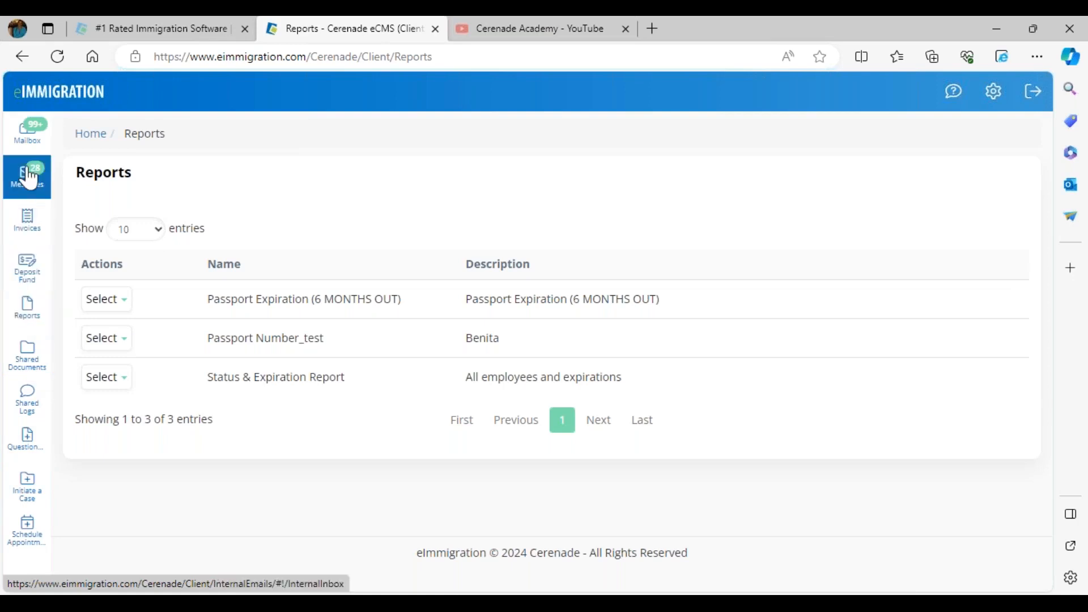
left_click(43, 100)
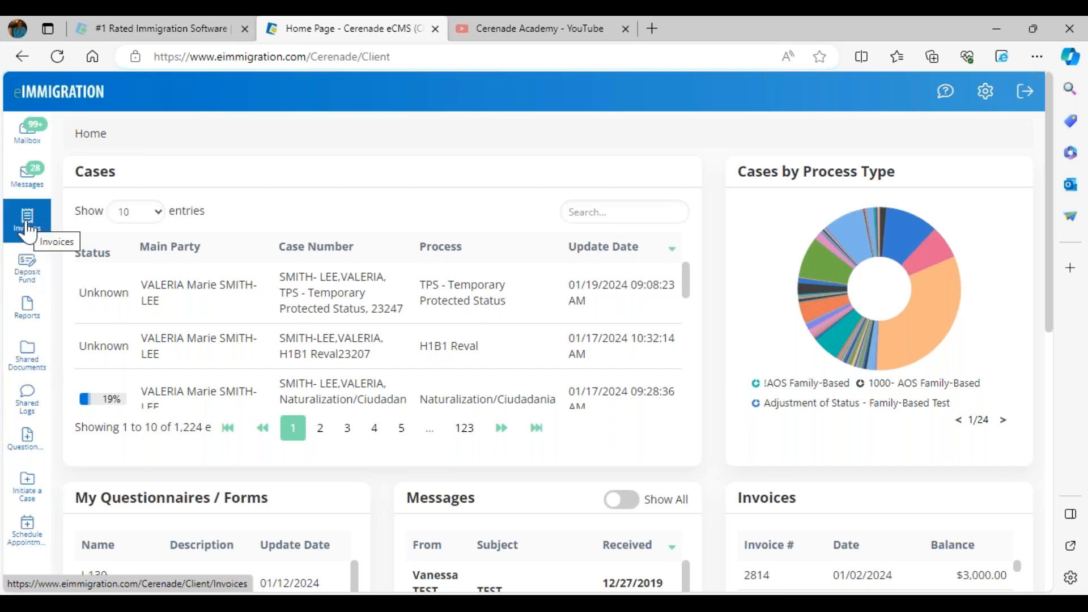
left_click(28, 226)
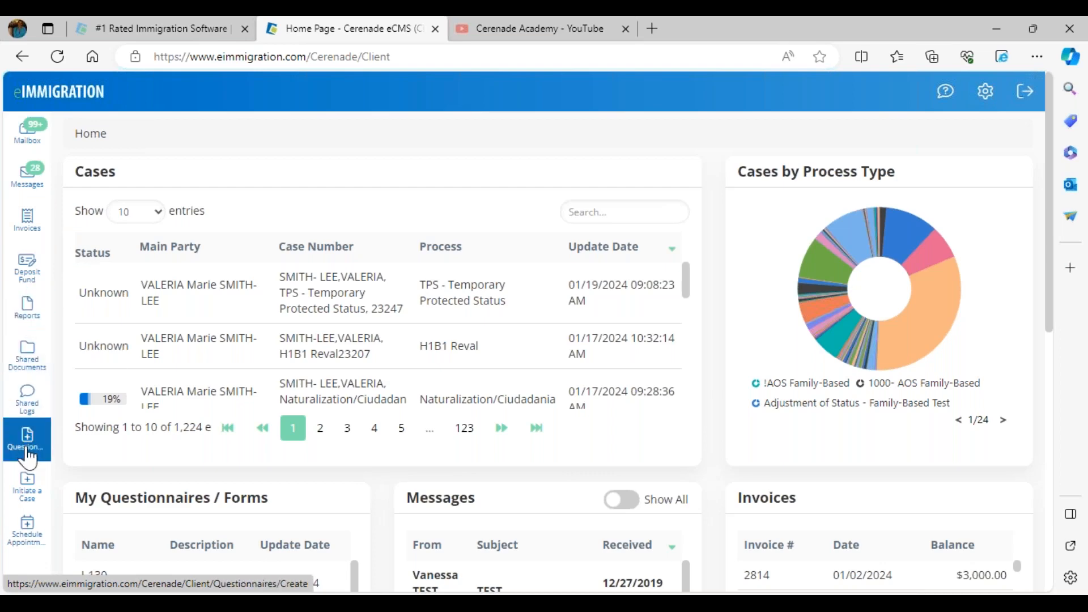
Open the portal's Initiate a Case page and highlight the Case Initiation Request heading
left_click(26, 486)
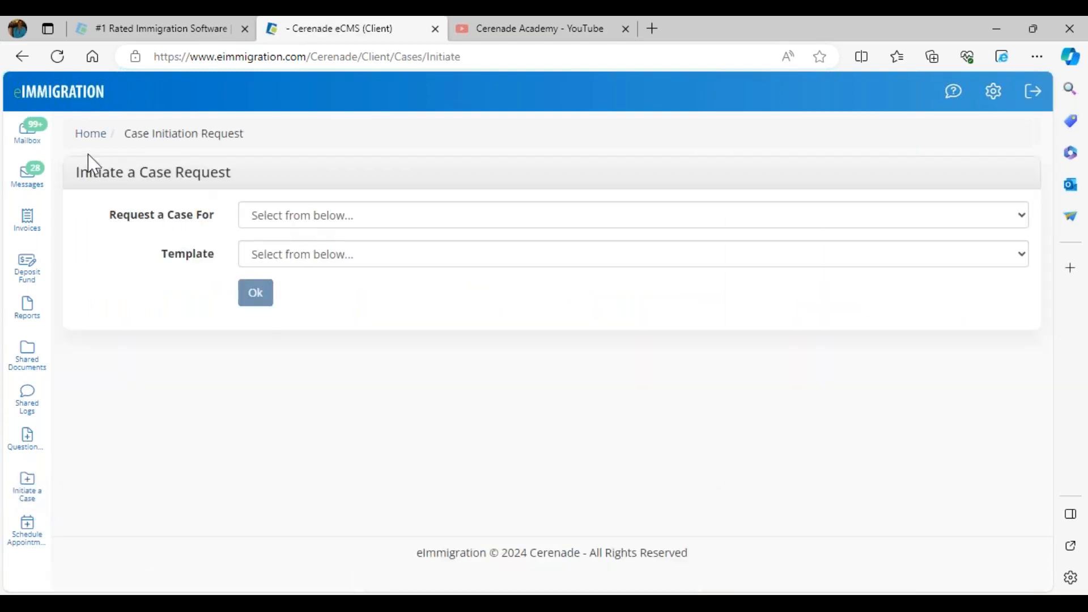
left_click_drag(121, 135, 249, 135)
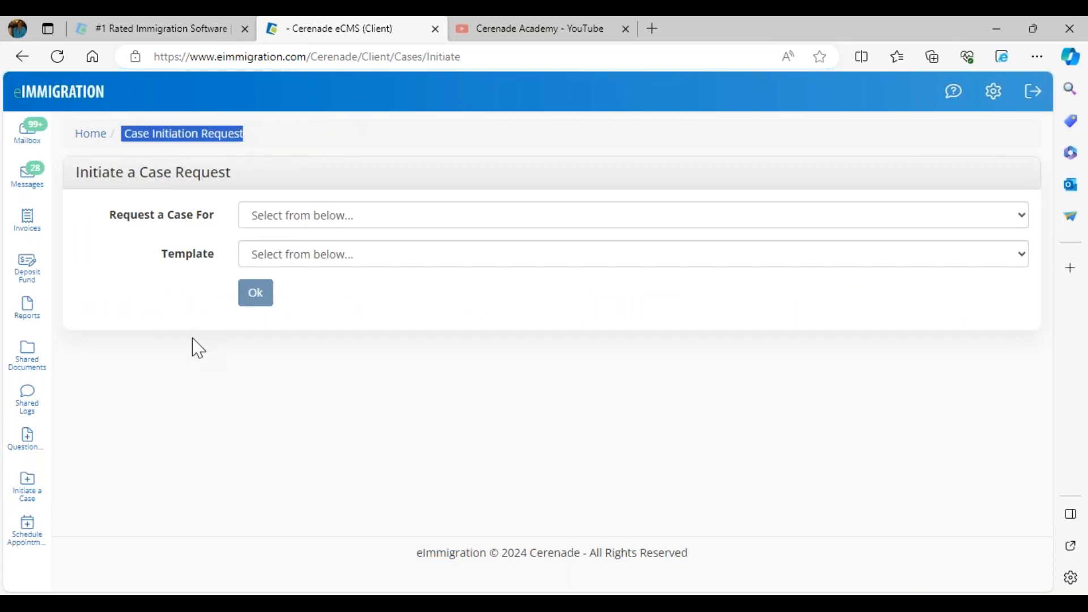
left_click(194, 324)
Request a case for ABC CORPORATION FOR DEMO (Employer) using the HR Case Initiation Form template, and open the form
left_click(297, 221)
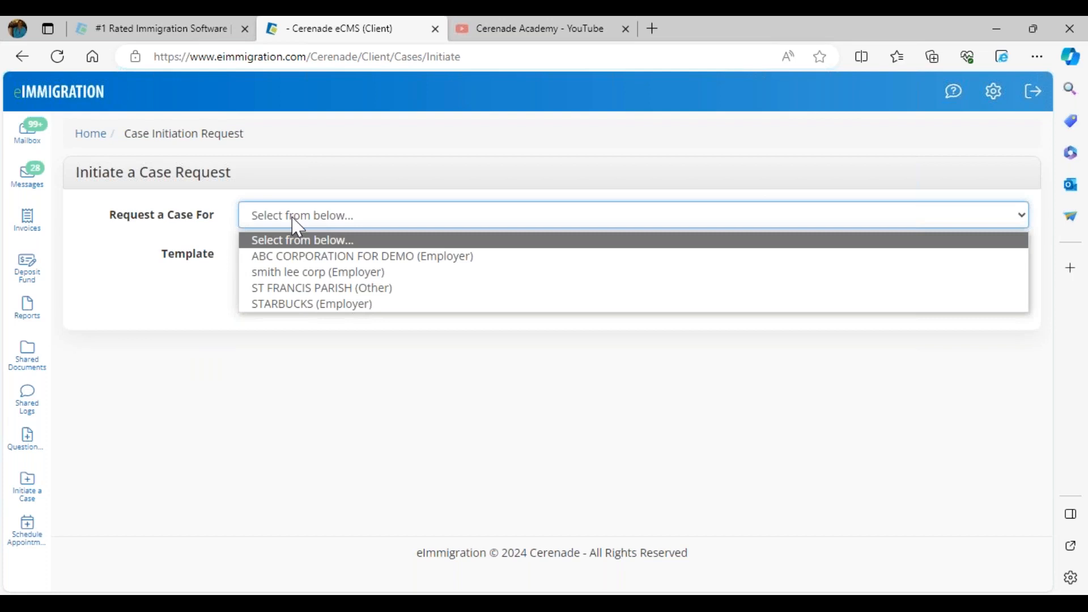
left_click(285, 258)
left_click(284, 257)
left_click(282, 285)
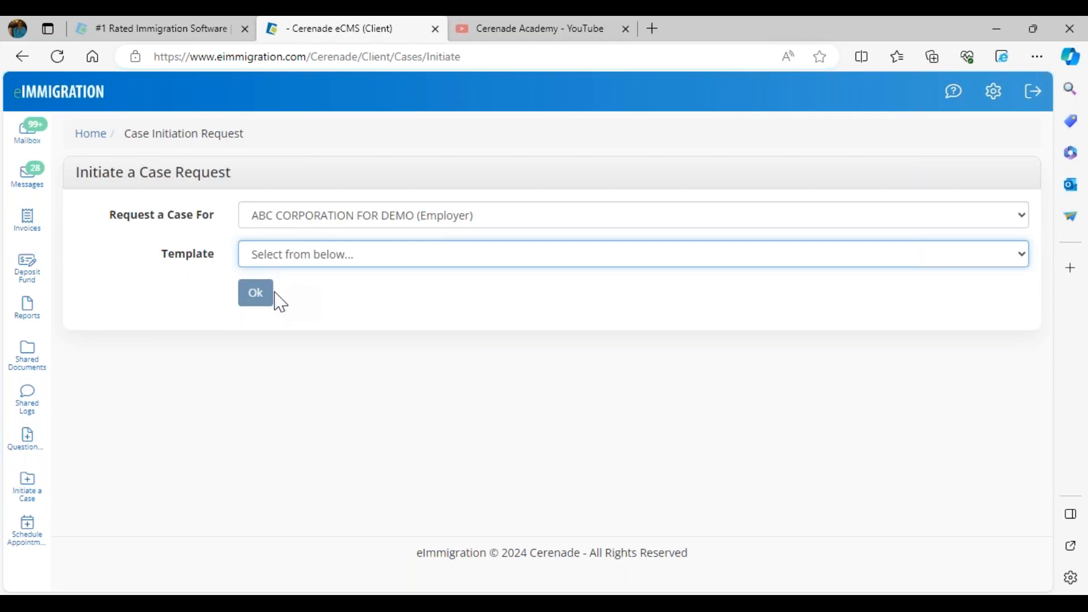
left_click(273, 260)
left_click(272, 295)
left_click(252, 291)
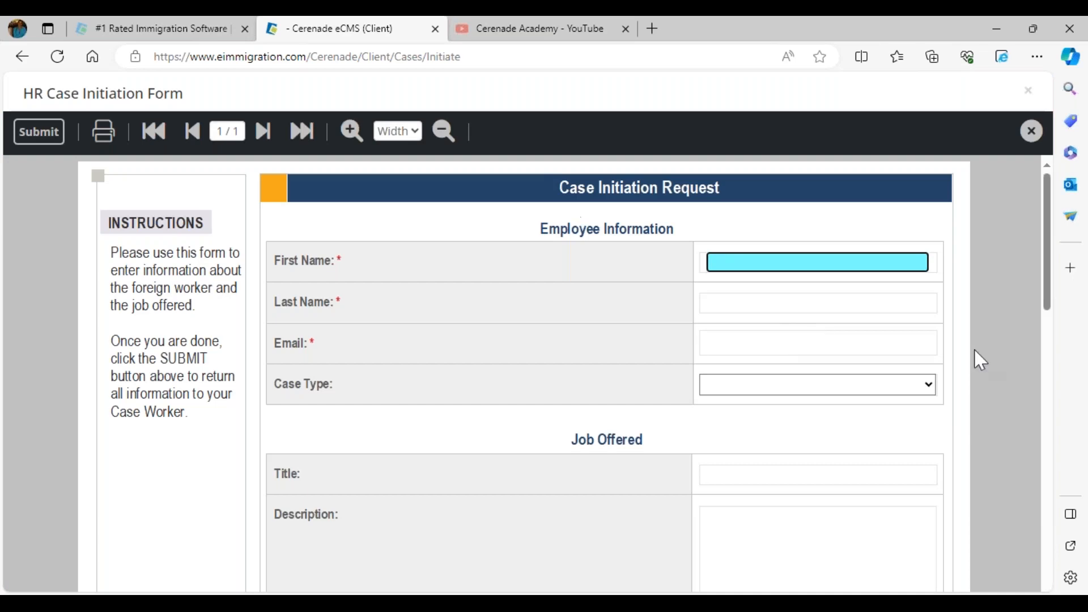
Set the form's Case Type to H1B Change of Employer, review its remaining fields and title, and close it without submitting
left_click(769, 389)
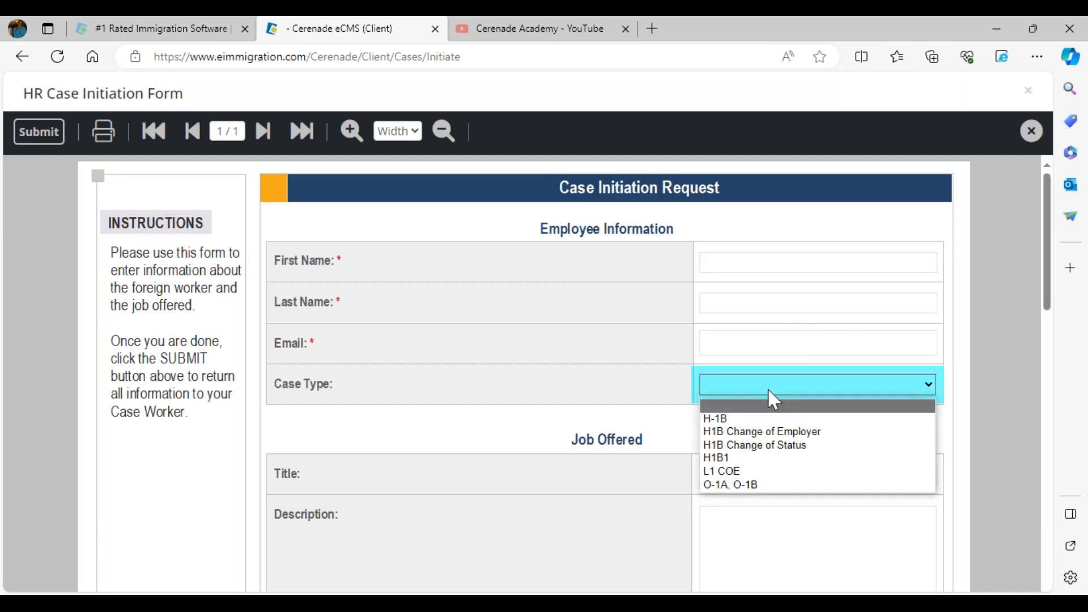
left_click(765, 432)
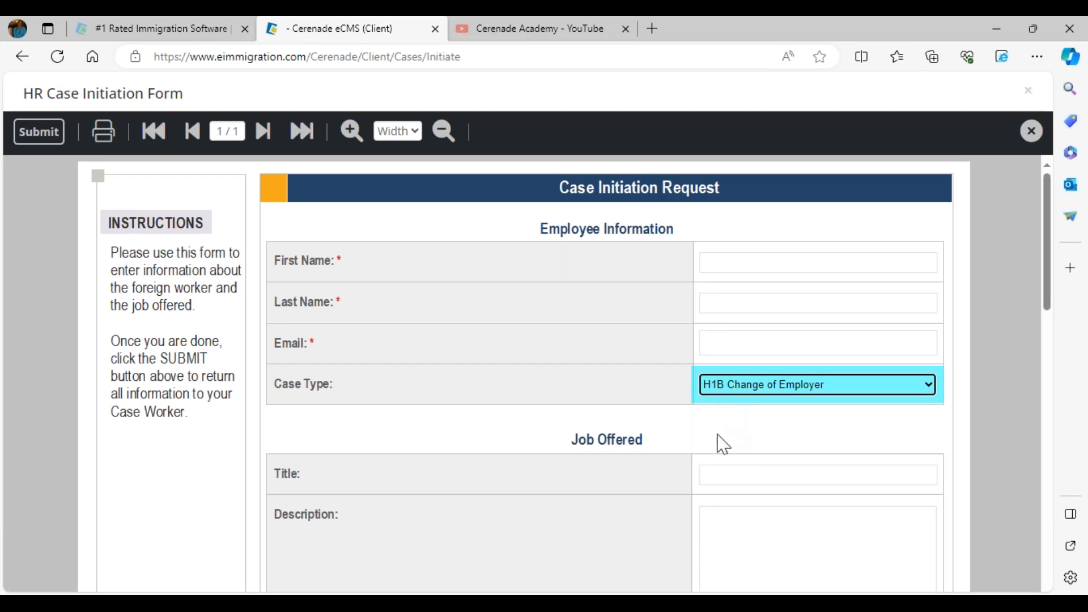
scroll(712, 481, "down", 4)
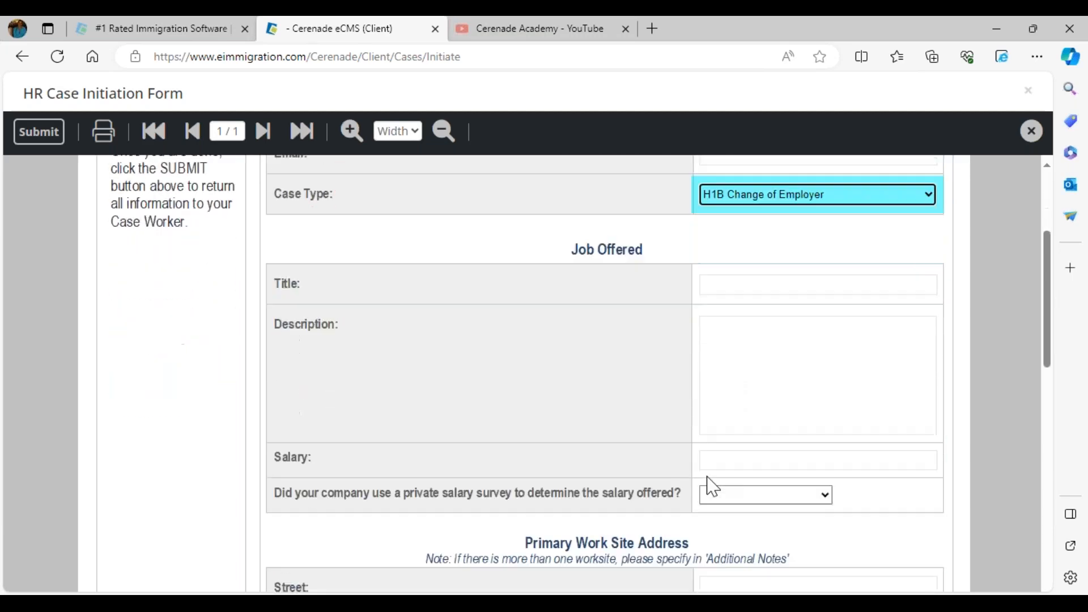
scroll(720, 523, "down", 2)
scroll(721, 503, "up", 5)
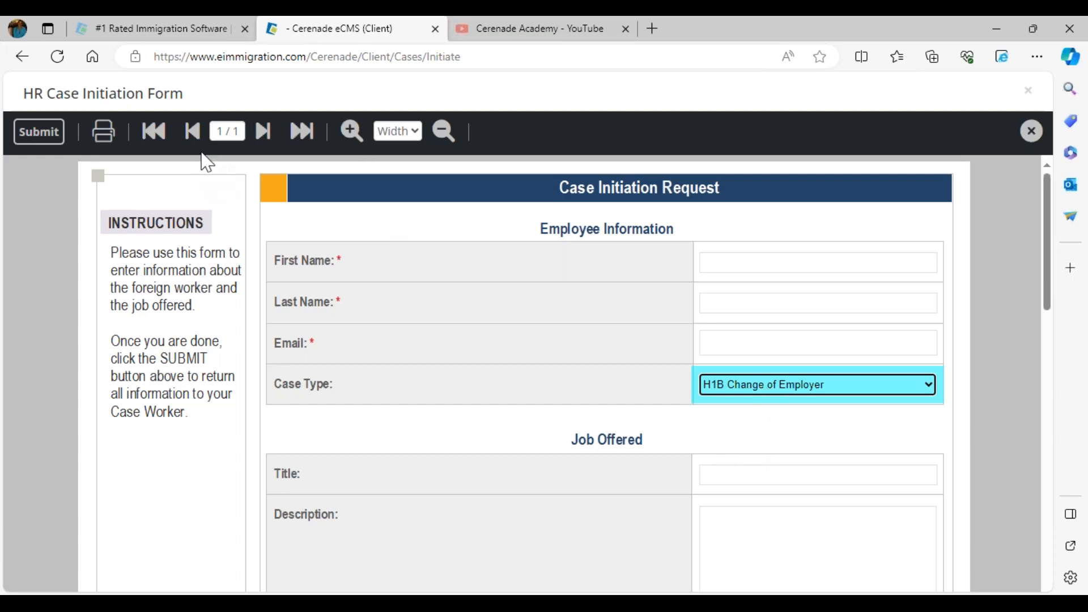
left_click_drag(185, 95, 47, 99)
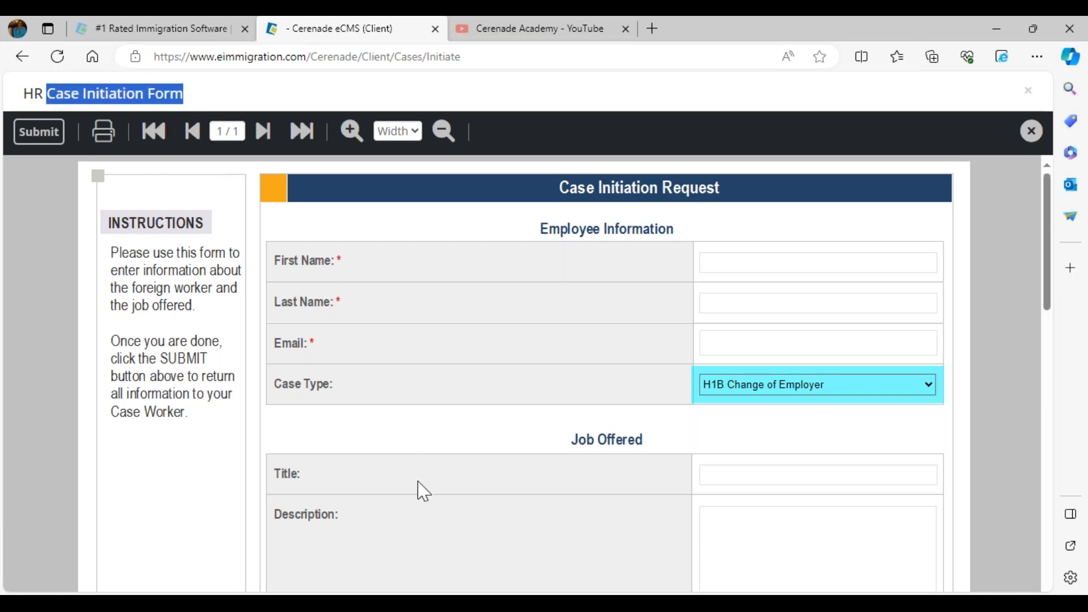
left_click(1032, 133)
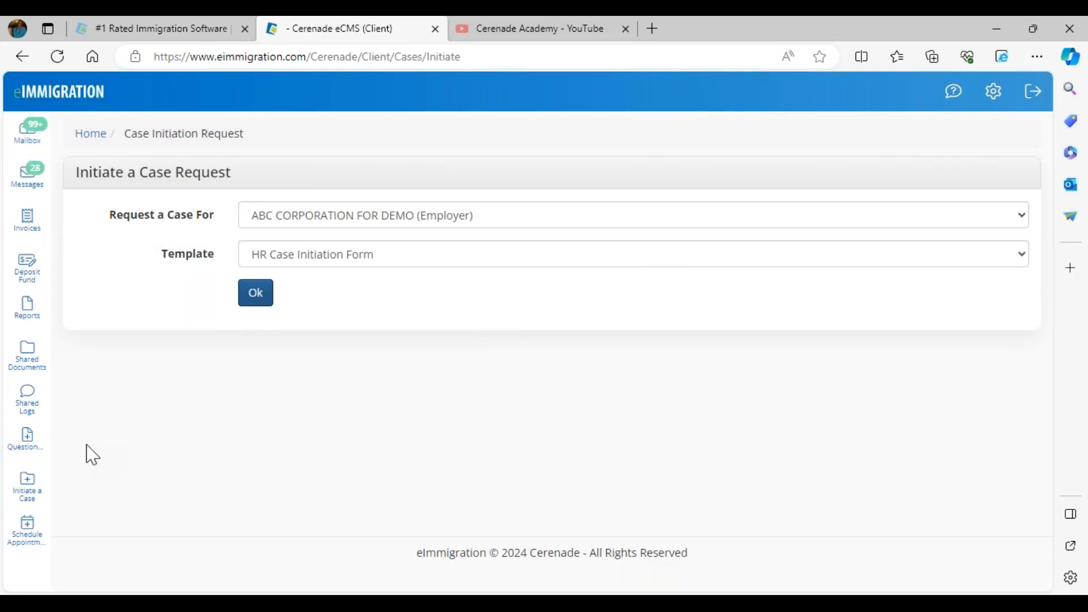
Open the portal's Schedule Appointments page, try the available calendars, and choose Cerenade Support 1
left_click(42, 547)
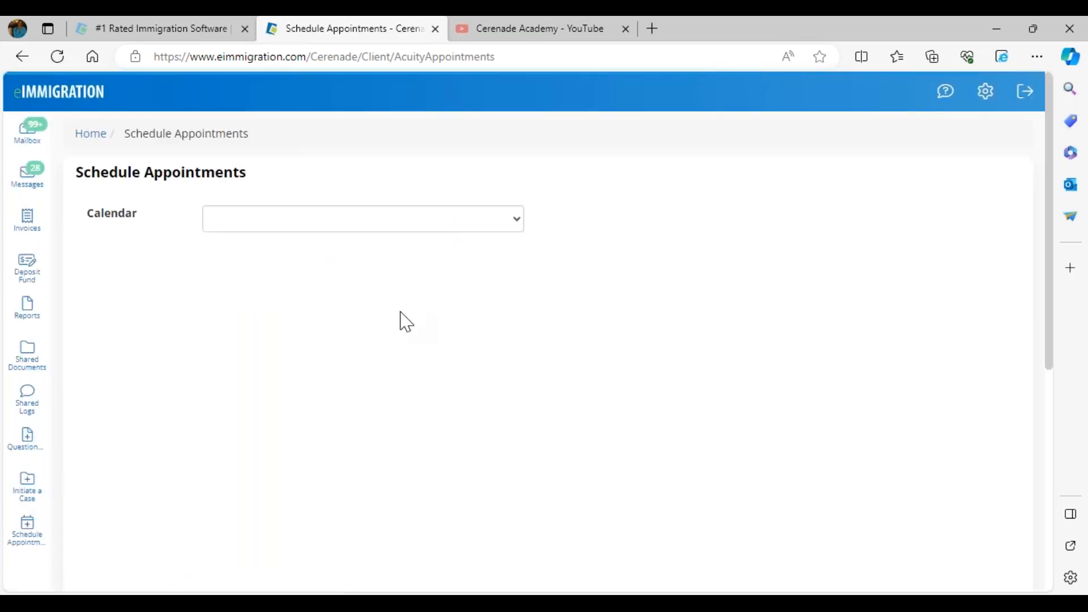
left_click(243, 231)
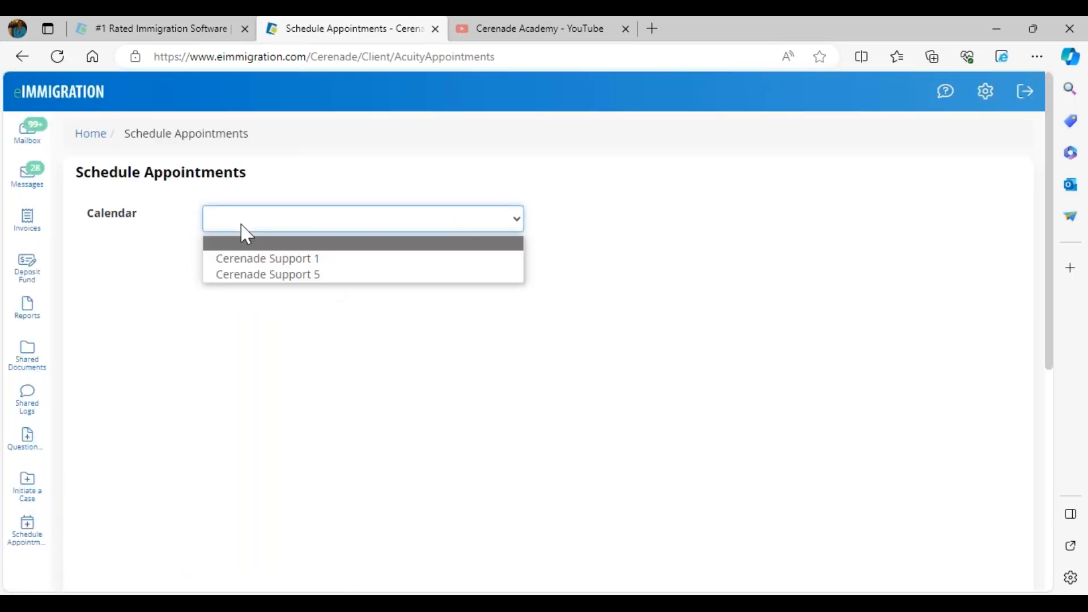
left_click(262, 260)
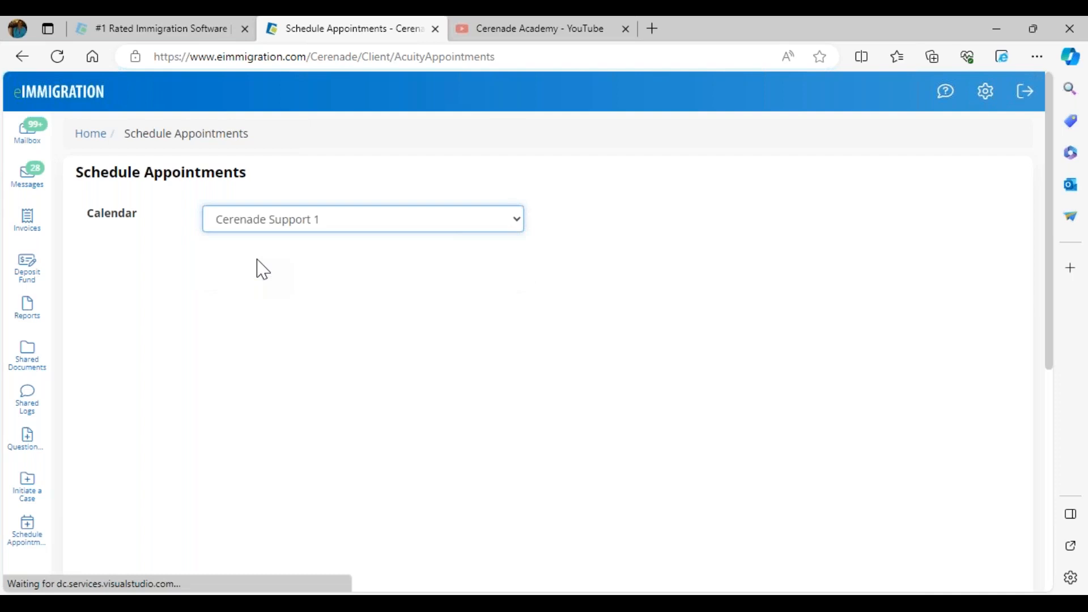
left_click(262, 228)
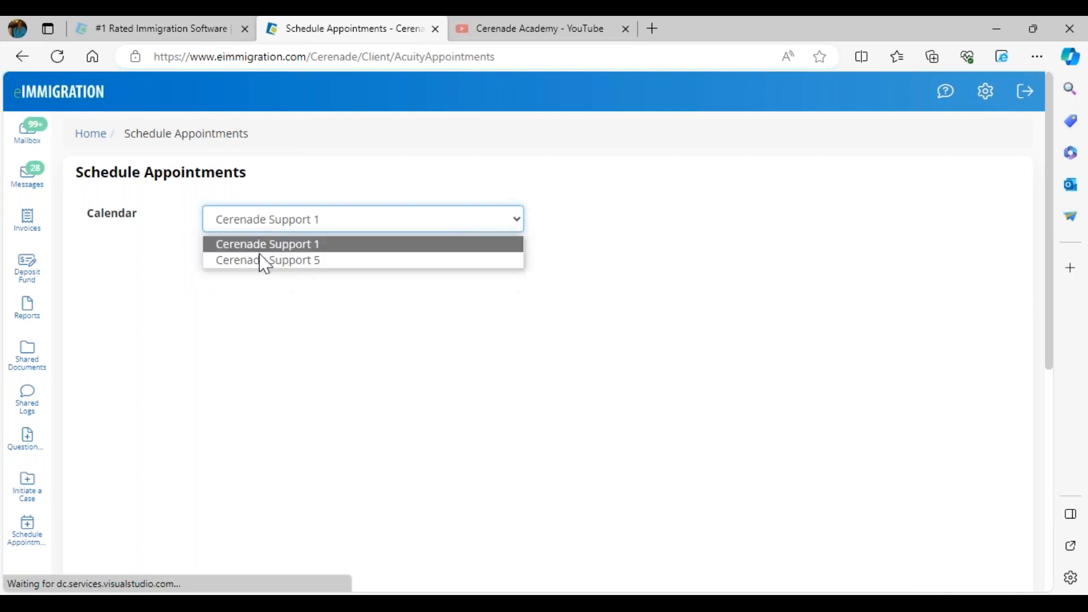
left_click(259, 261)
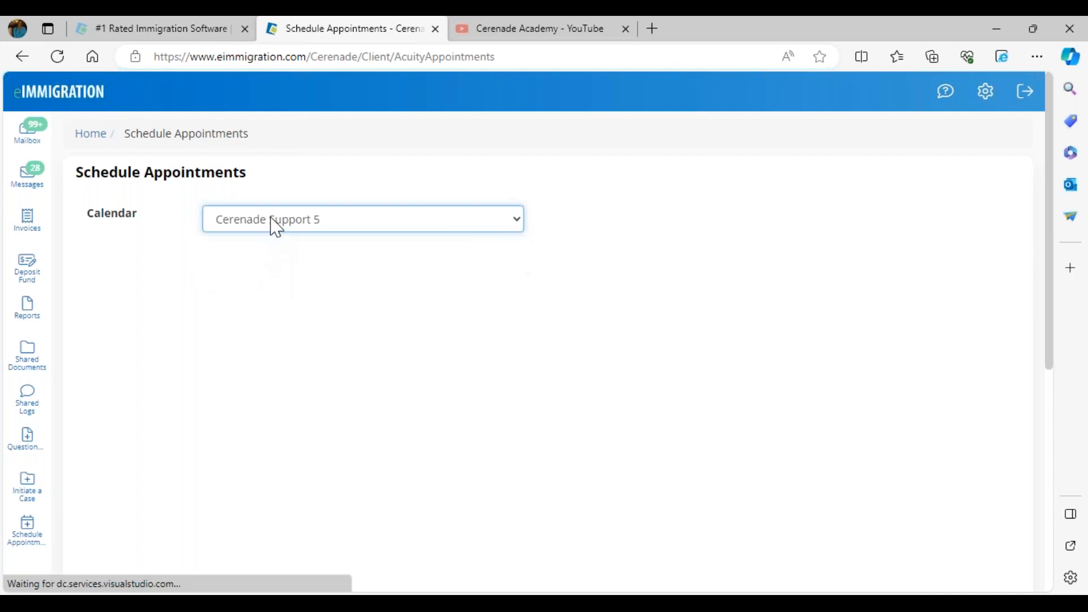
left_click(272, 223)
left_click(272, 246)
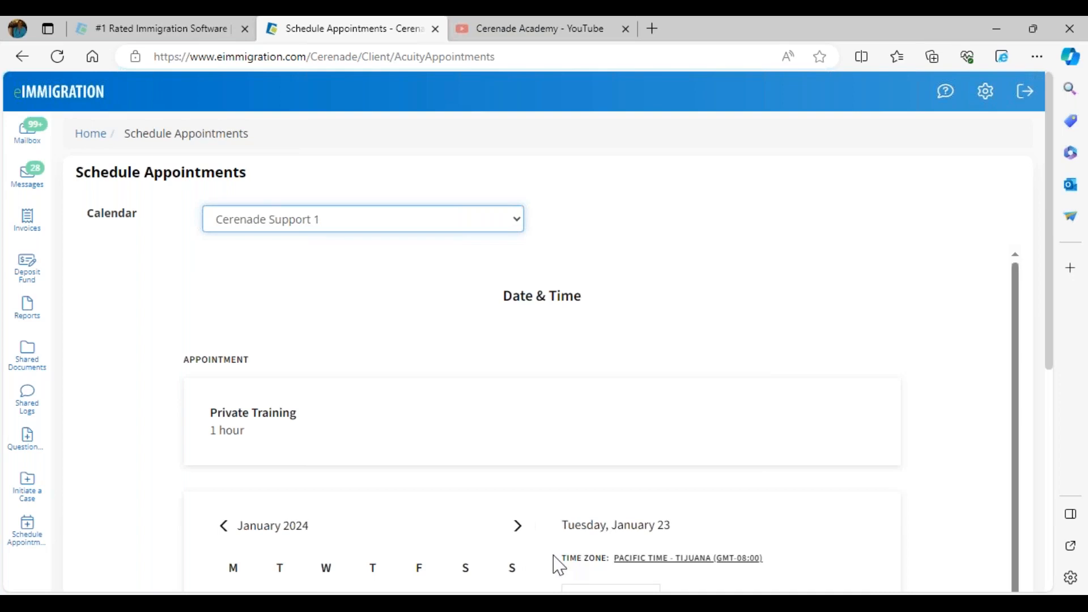
Pick the 2:30 PM Private Training slot on January 23, 2024, and return from the information form to date and time selection
scroll(558, 565, "down", 2)
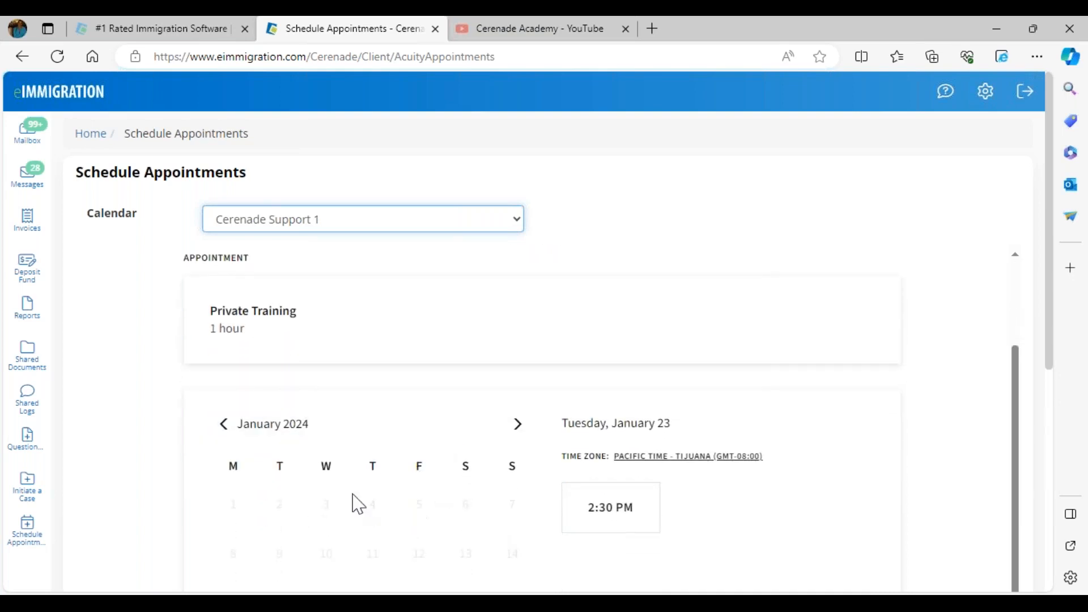
scroll(357, 469, "down", 3)
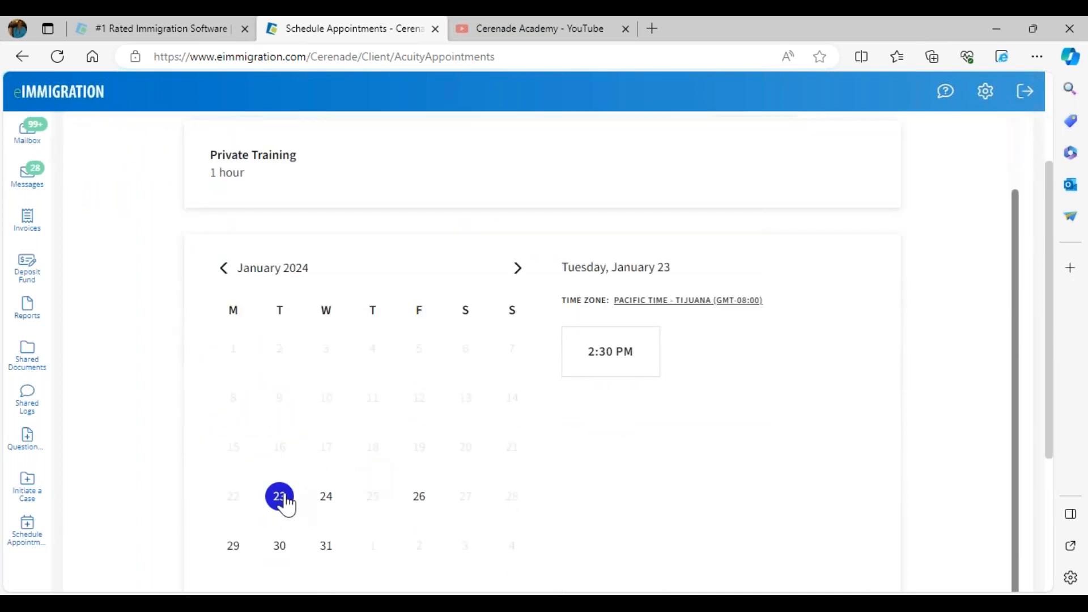
left_click(287, 505)
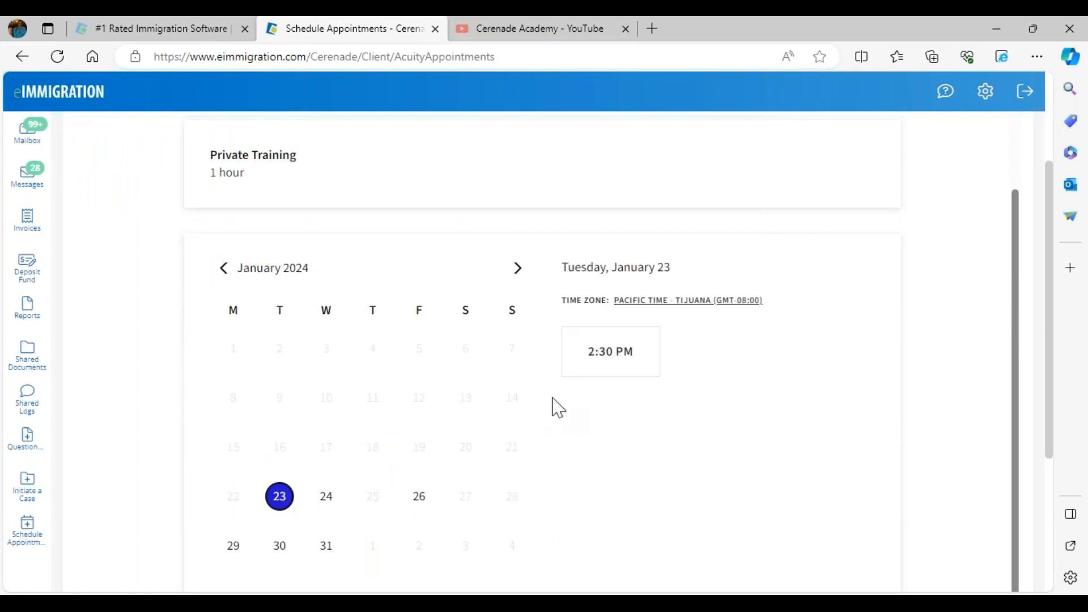
left_click(615, 374)
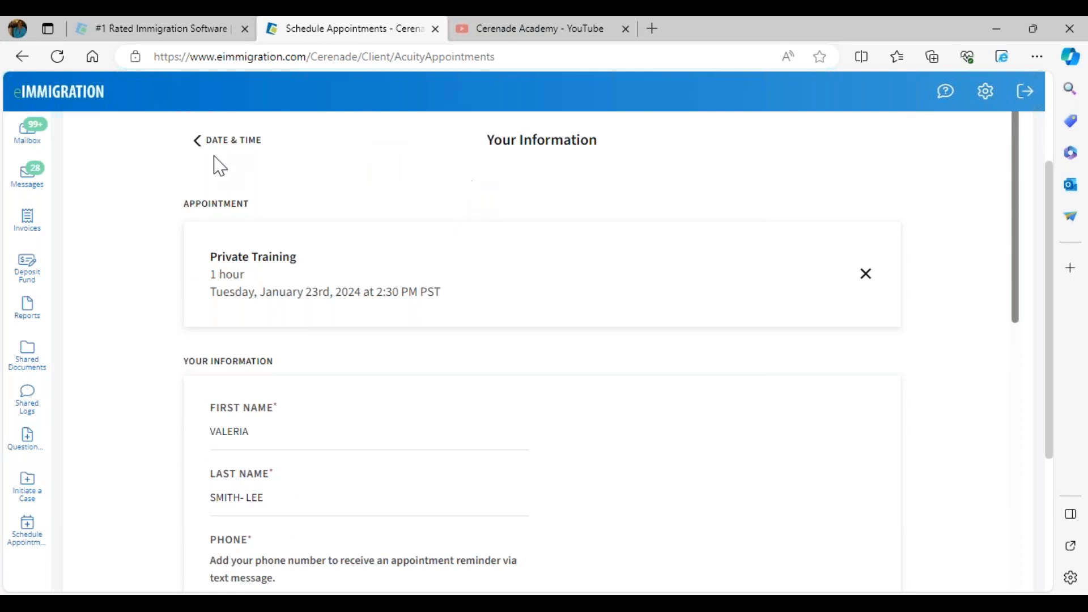
left_click(200, 142)
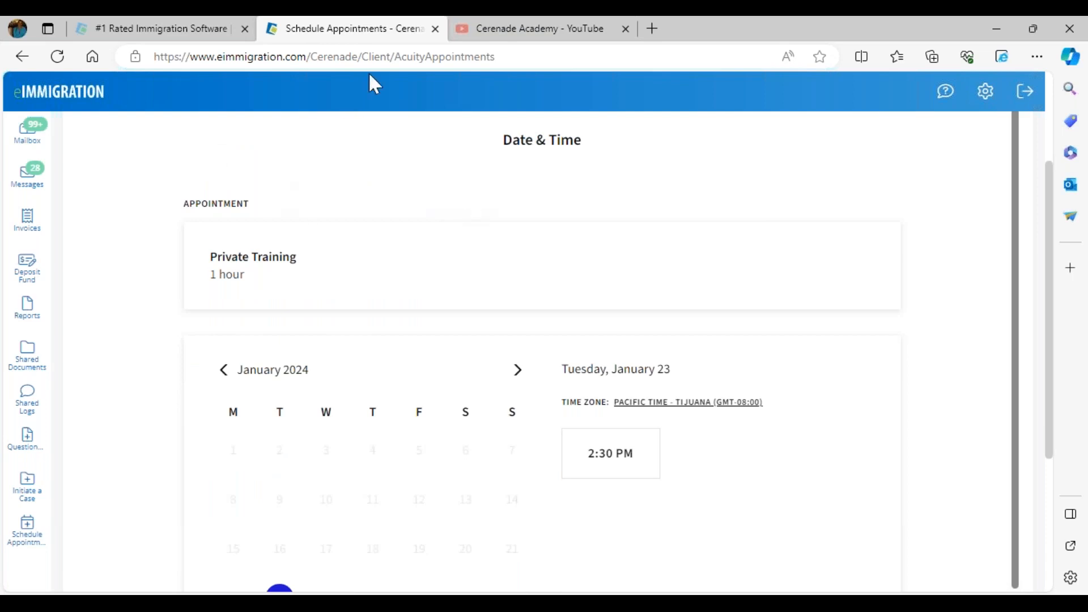
Switch to the staff-side site in Chrome, return to its home page, and open the form for creating a client contact
mouse_move(215, 603)
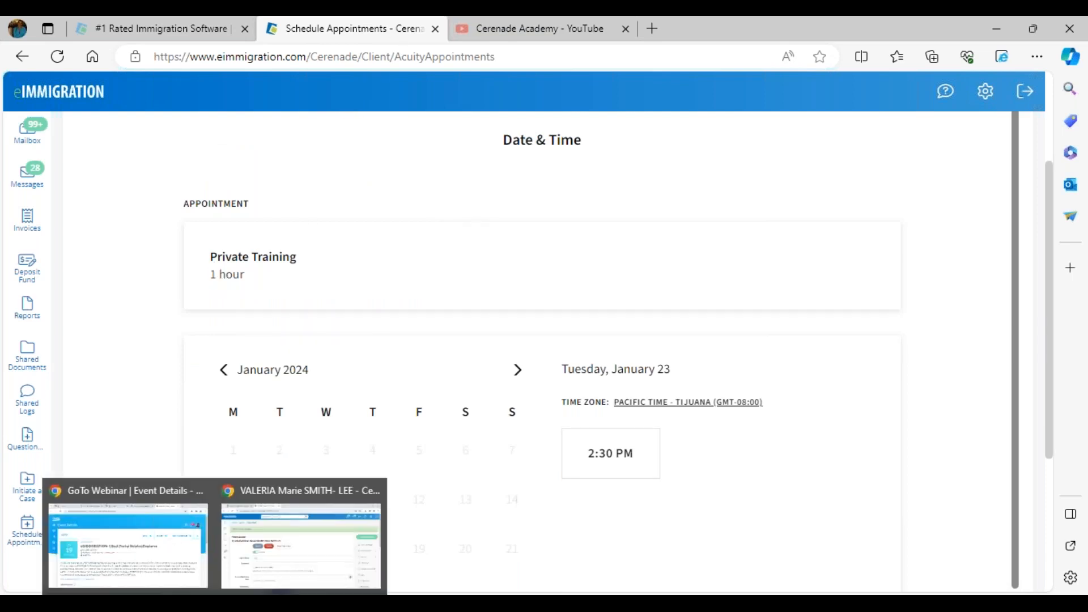
left_click(250, 578)
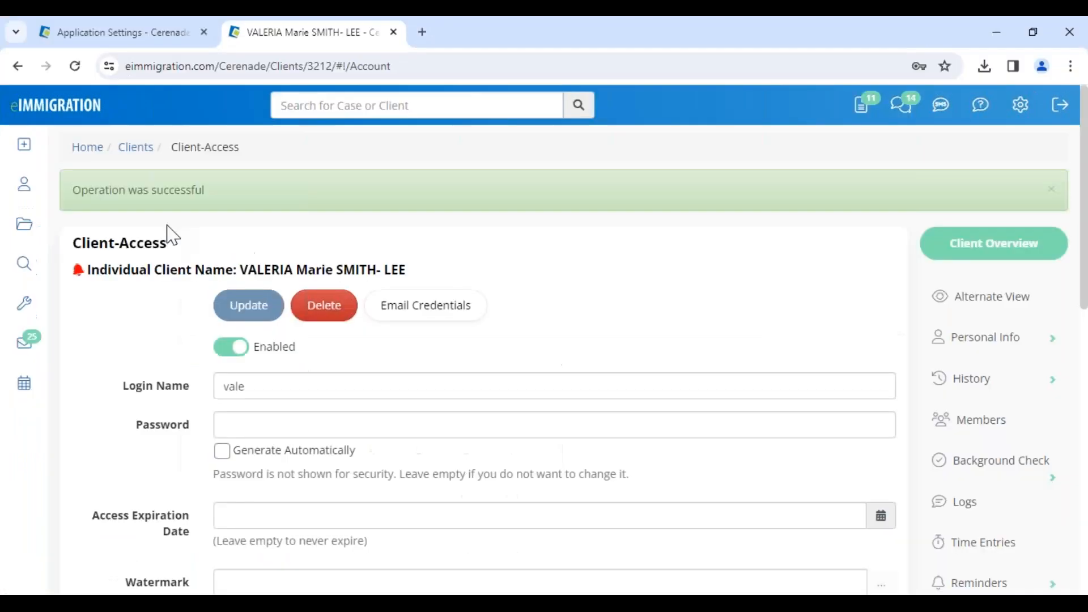
left_click(86, 150)
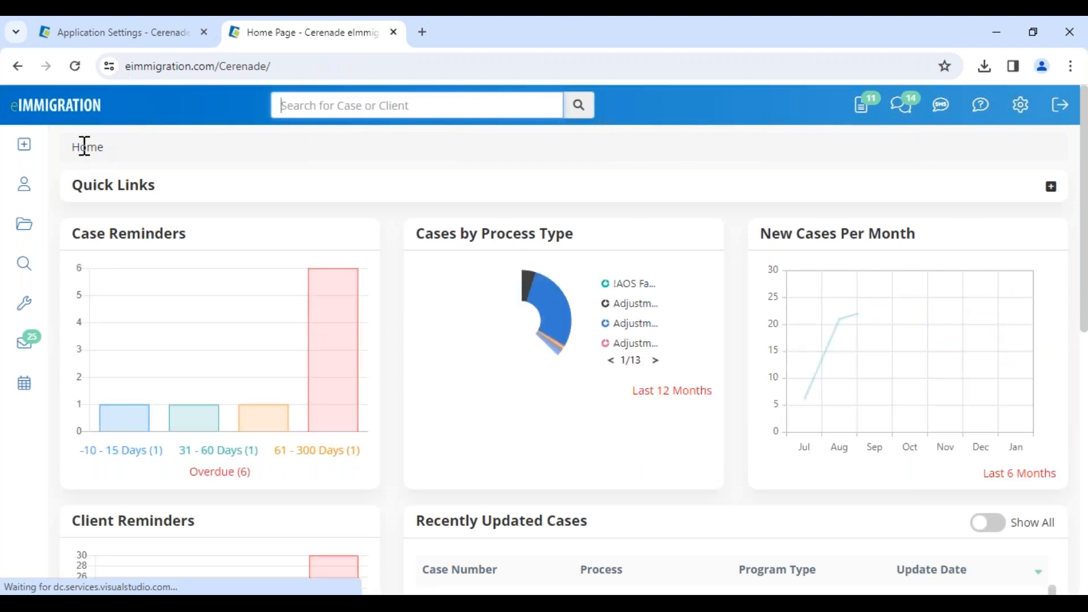
left_click(27, 148)
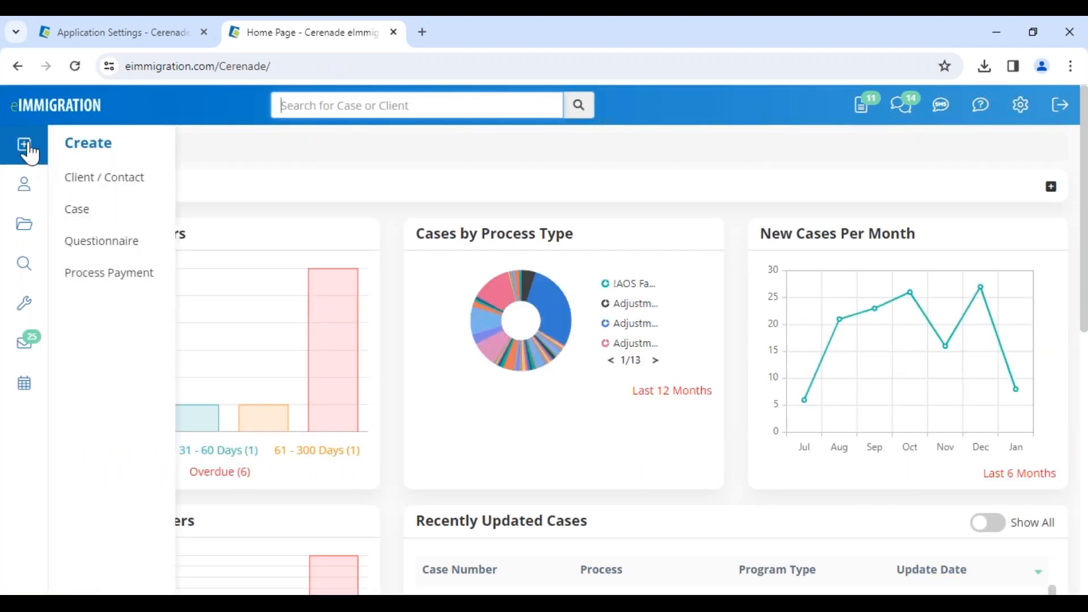
left_click(97, 188)
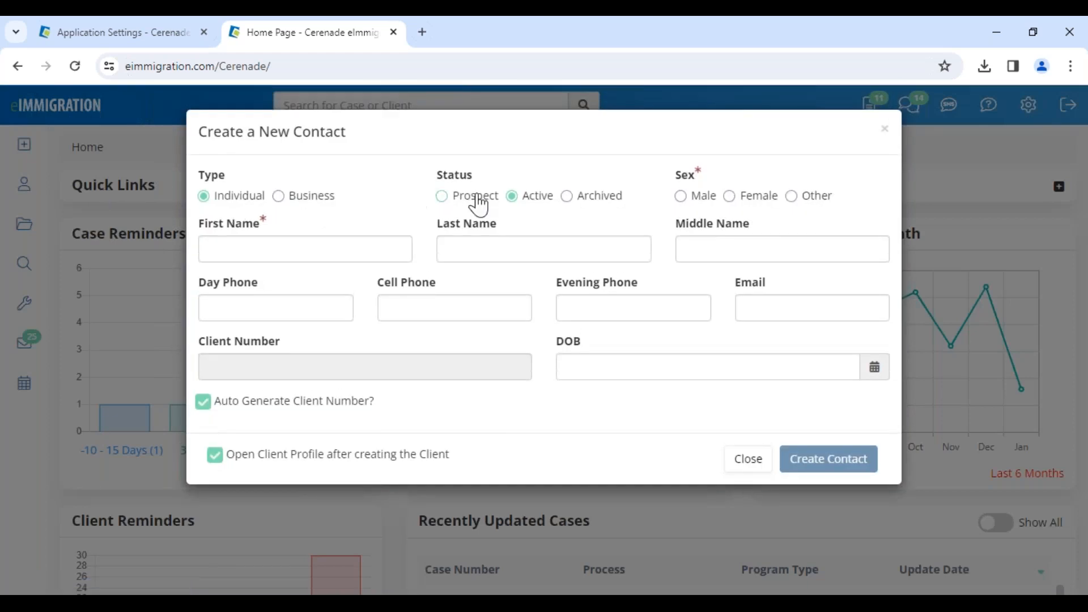
Create an individual contact with Prospect status and sex Female, entering the contact's first name, last name and e-mail
left_click(307, 253)
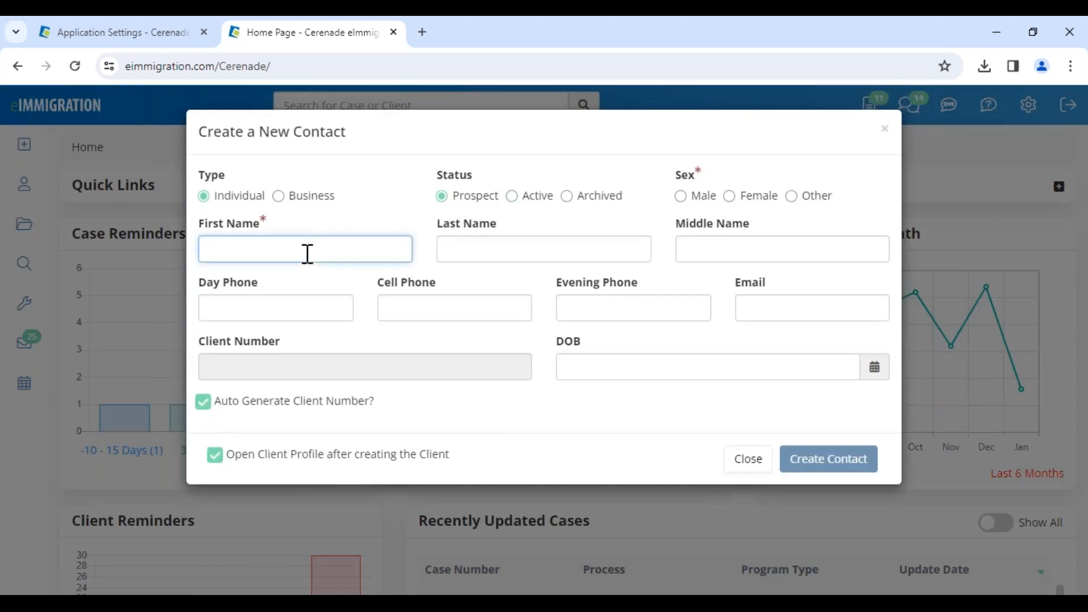
type("Re")
key("Tab")
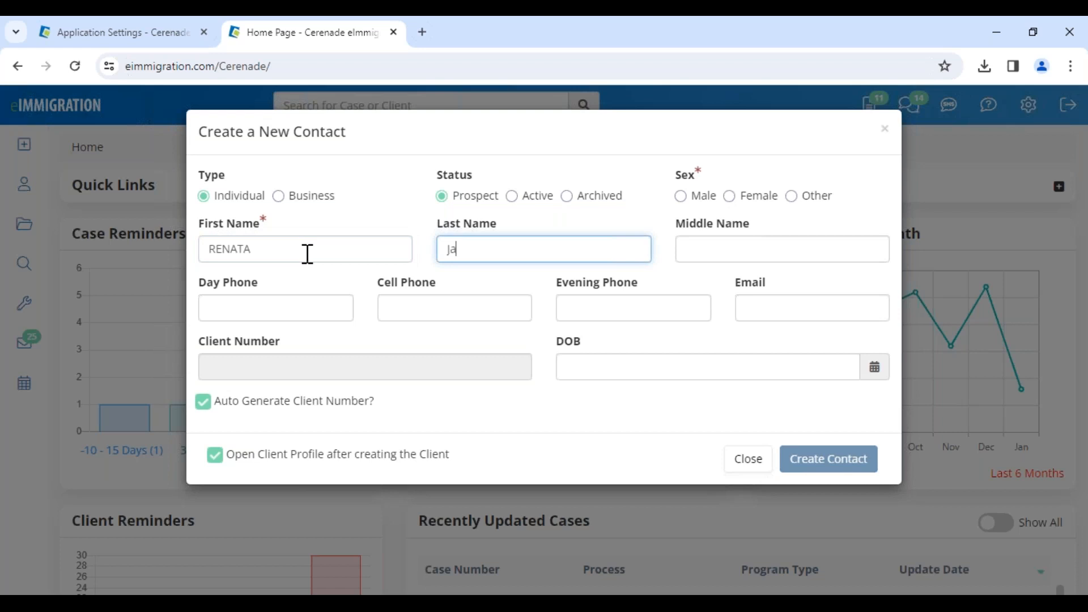
left_click(756, 198)
left_click(761, 300)
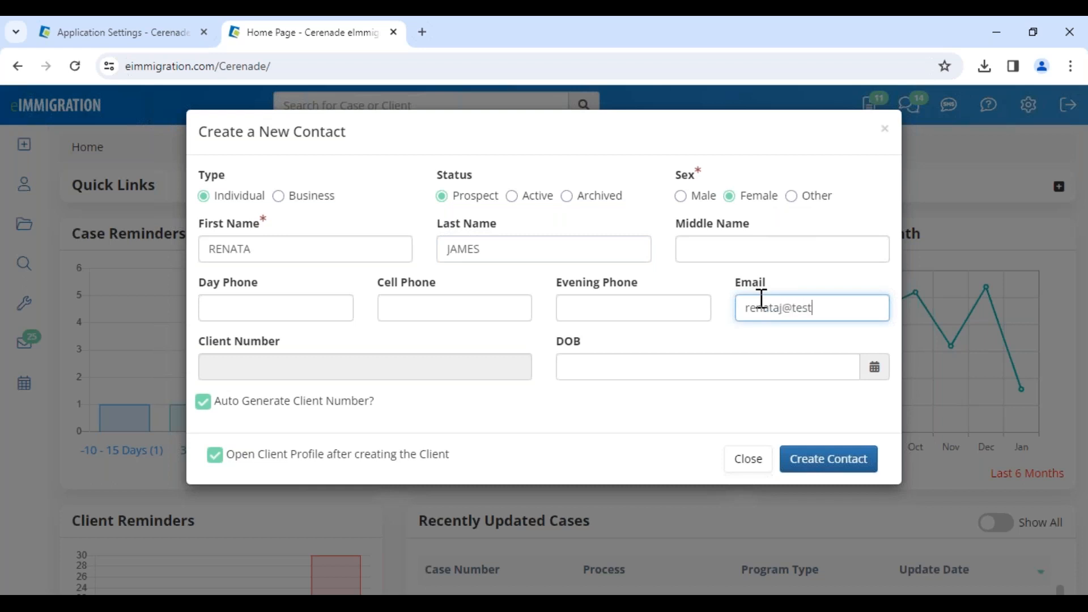
type("renataj@test.com")
left_click_drag(245, 132, 352, 136)
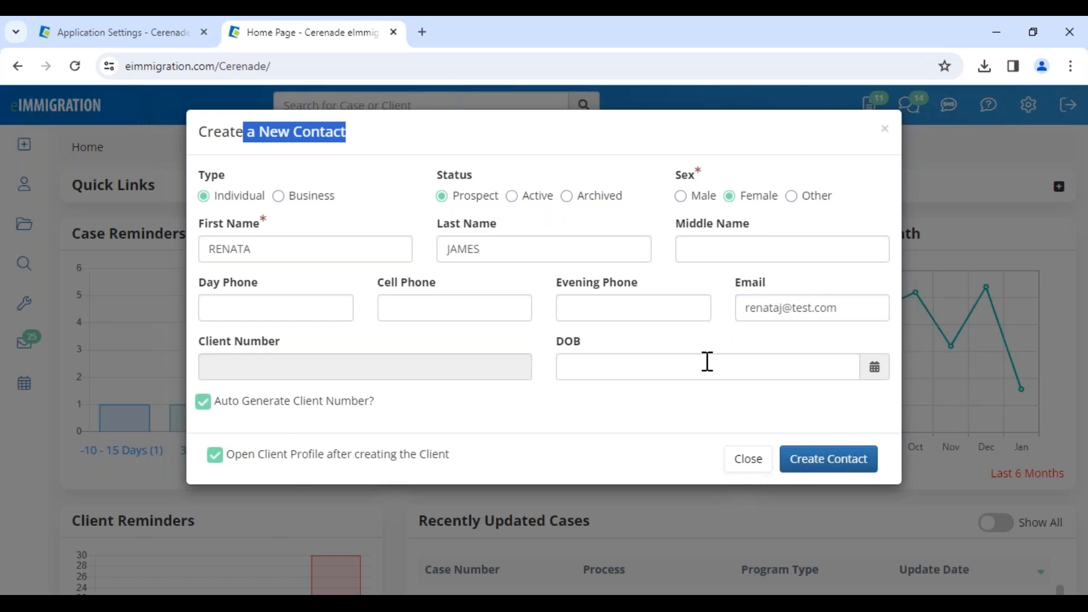
left_click(803, 460)
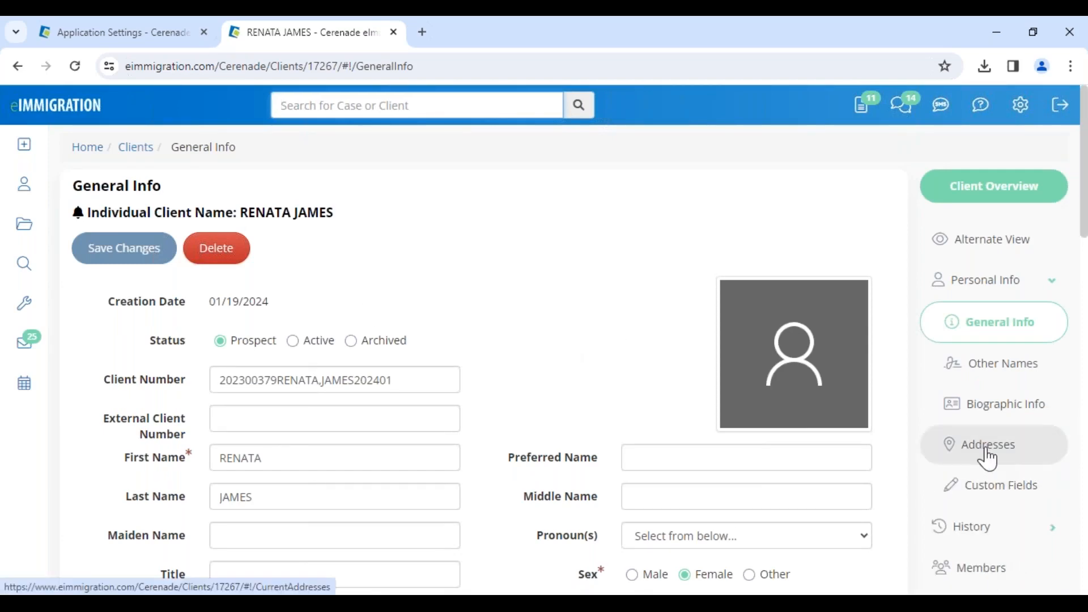
Open the new client's Client-Access page and shorten the login name to the client's first name only
scroll(987, 459, "down", 10)
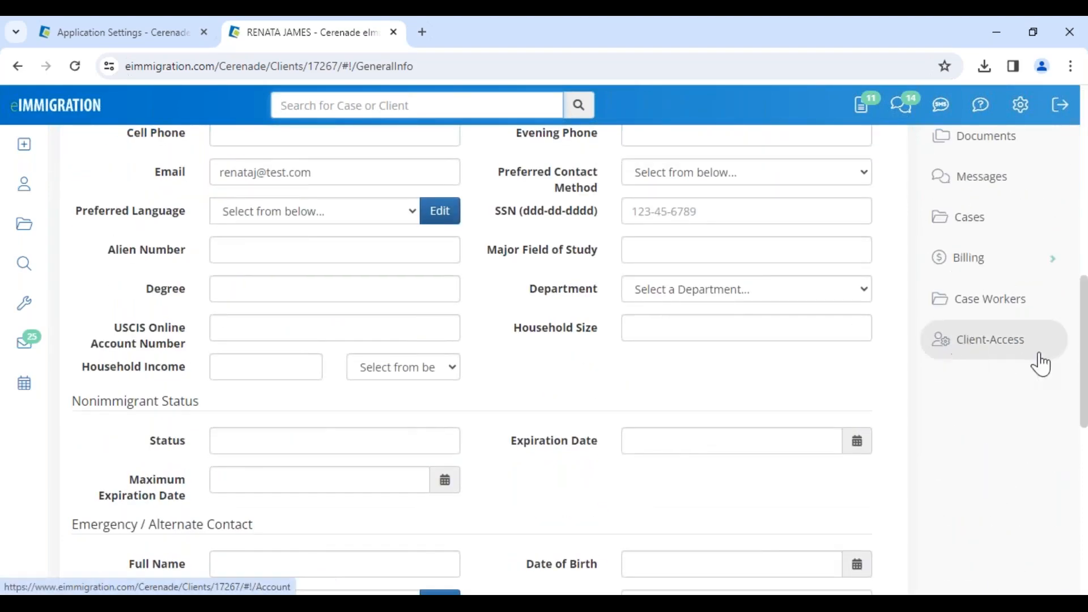
left_click(1002, 356)
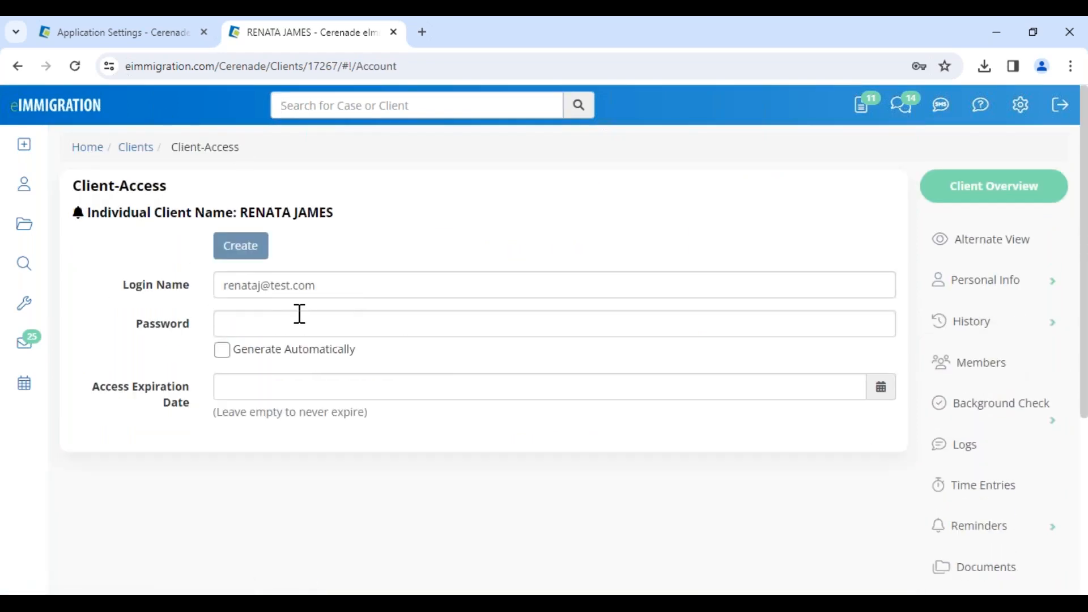
left_click_drag(328, 289, 176, 292)
left_click(255, 286)
left_click_drag(259, 287, 503, 328)
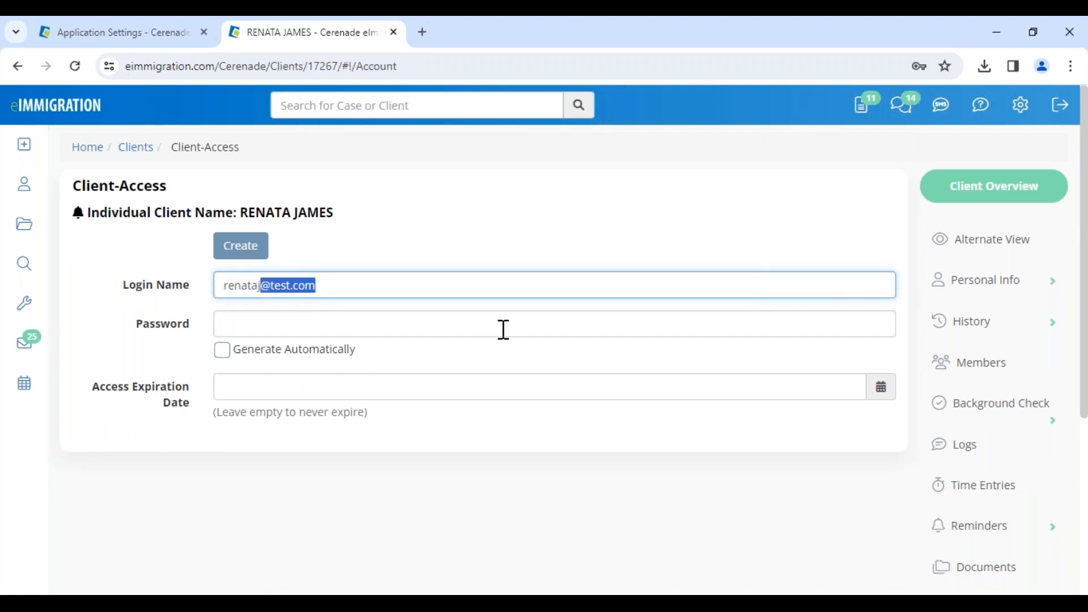
key("BackSpace")
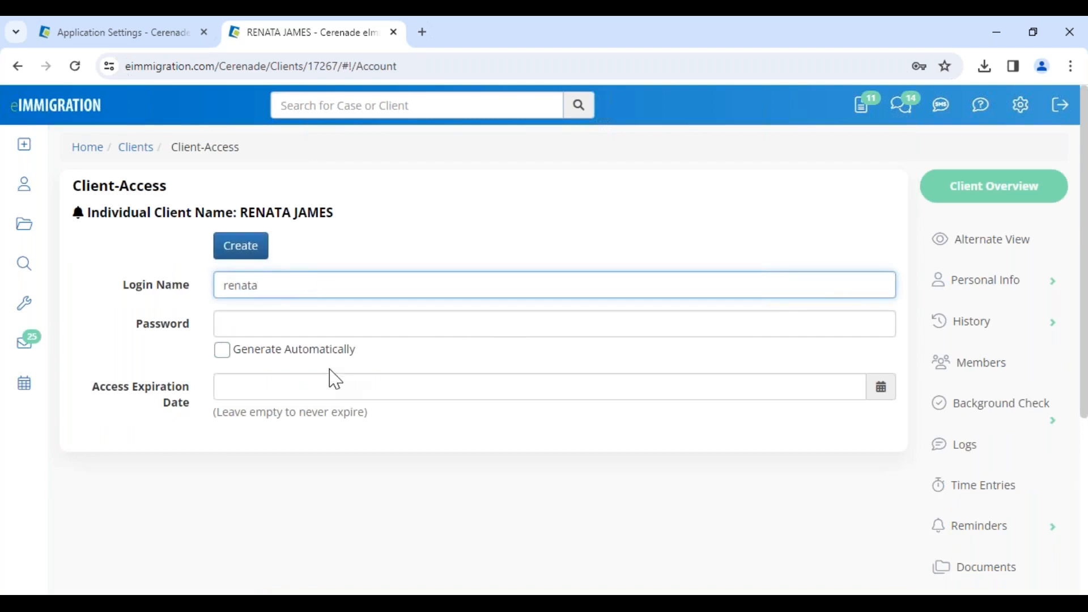
Enter the account password and create the client's portal access
left_click(319, 320)
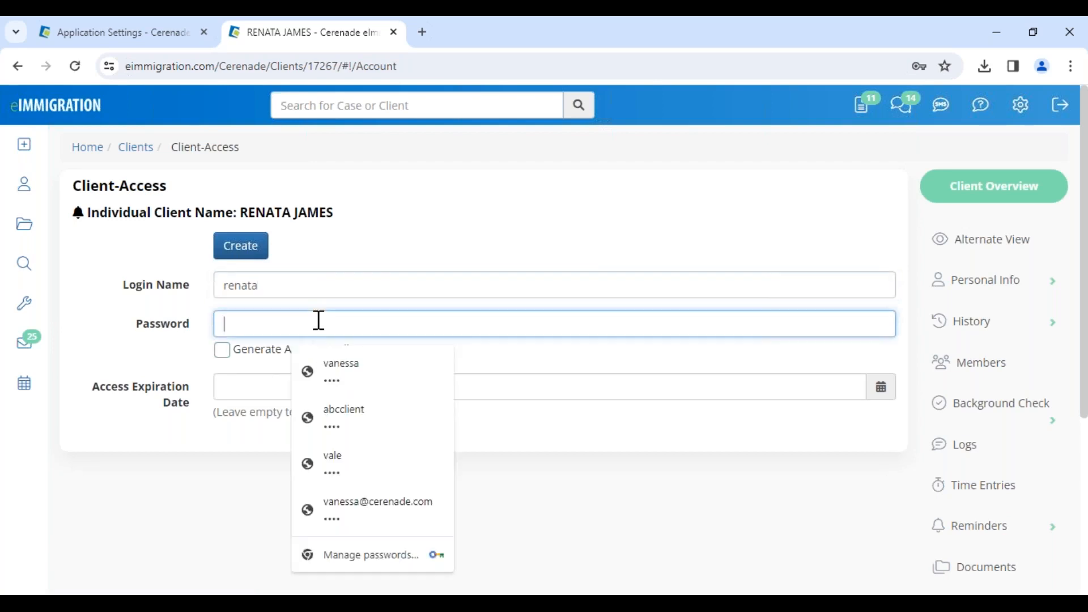
type("1234")
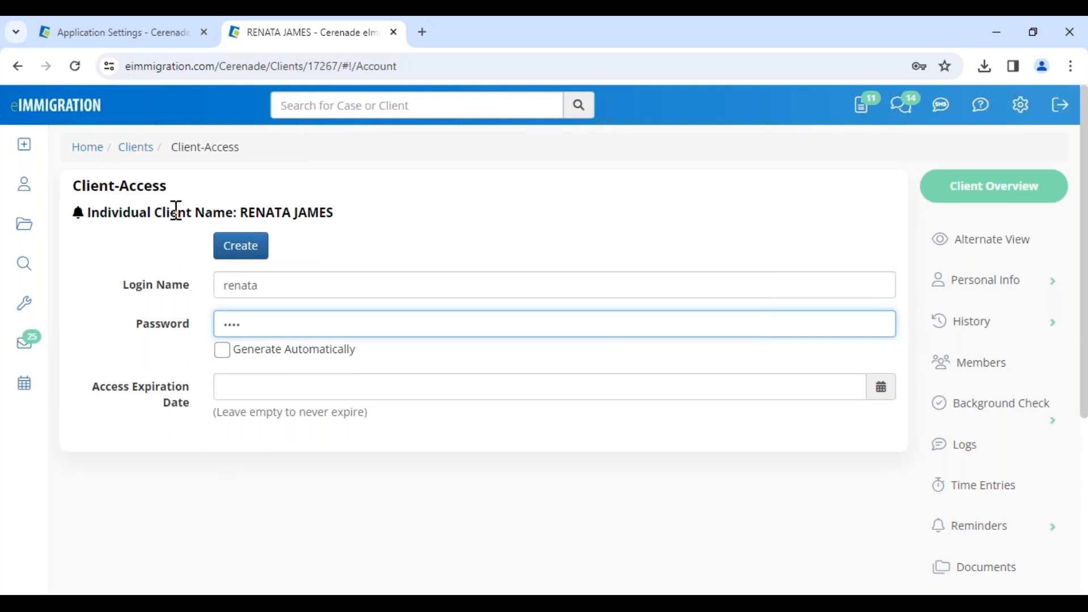
left_click(237, 248)
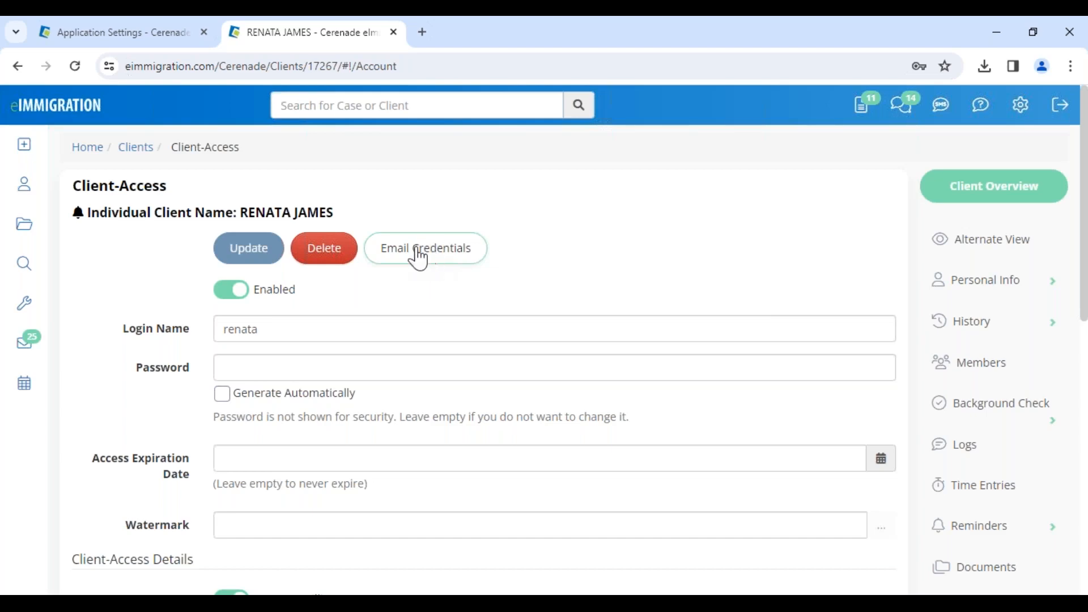
Open the email for sending the client's credentials and look over its subject and default message
left_click(417, 261)
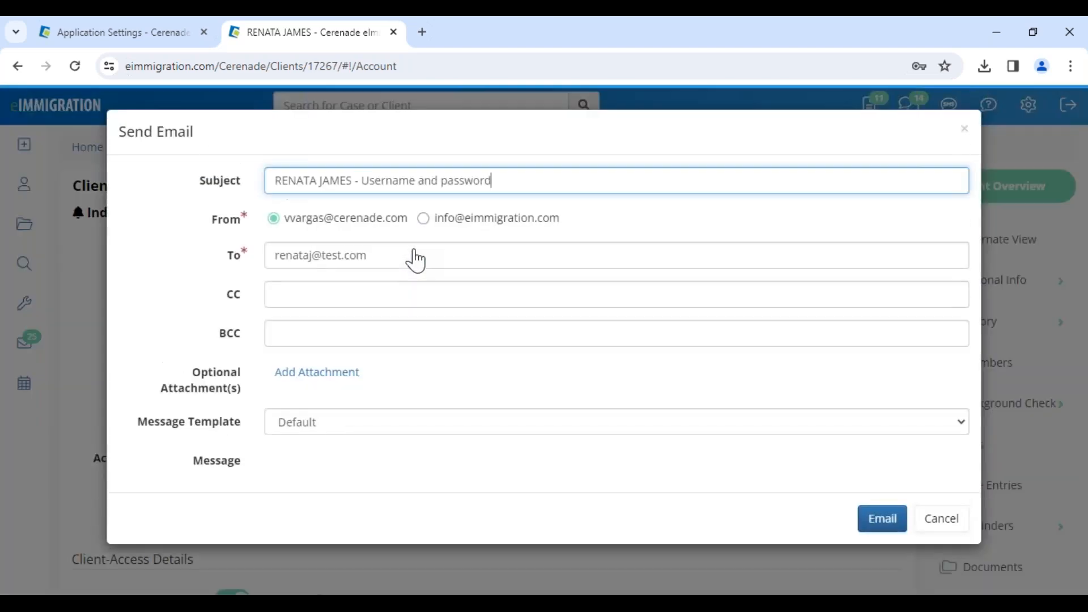
left_click_drag(274, 181, 510, 184)
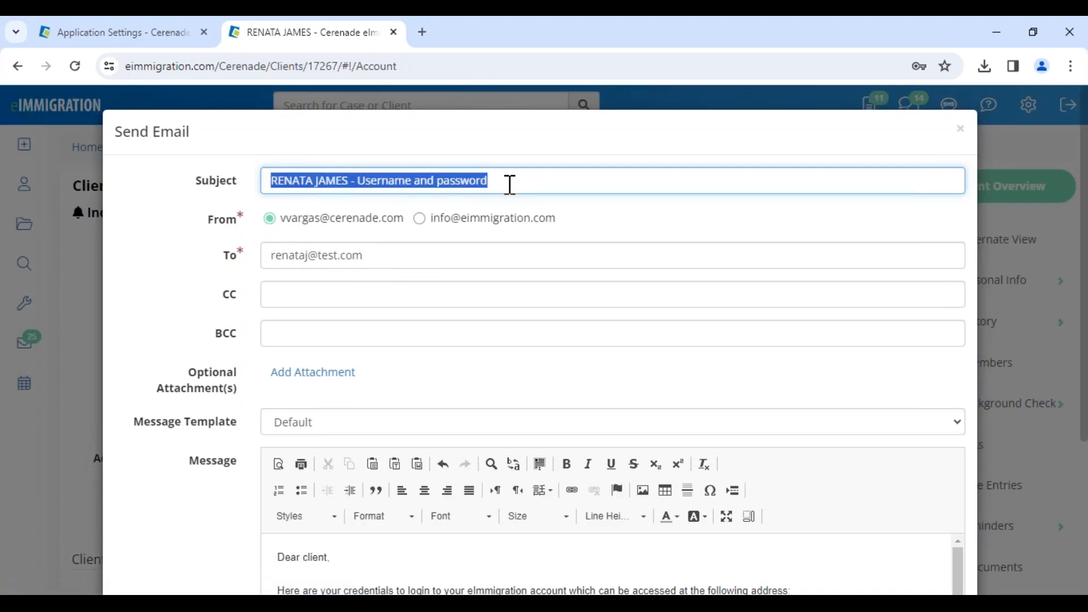
scroll(404, 340, "down", 4)
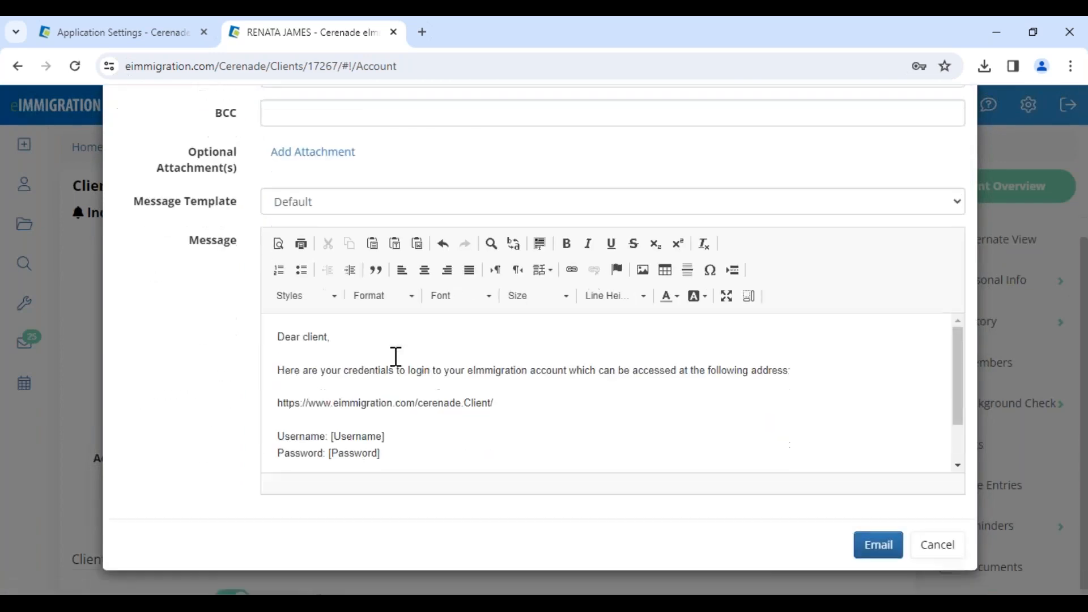
Try deleting the introductory sentence from the default credentials message, and undo the deletion
triple_click(282, 376)
key("Delete")
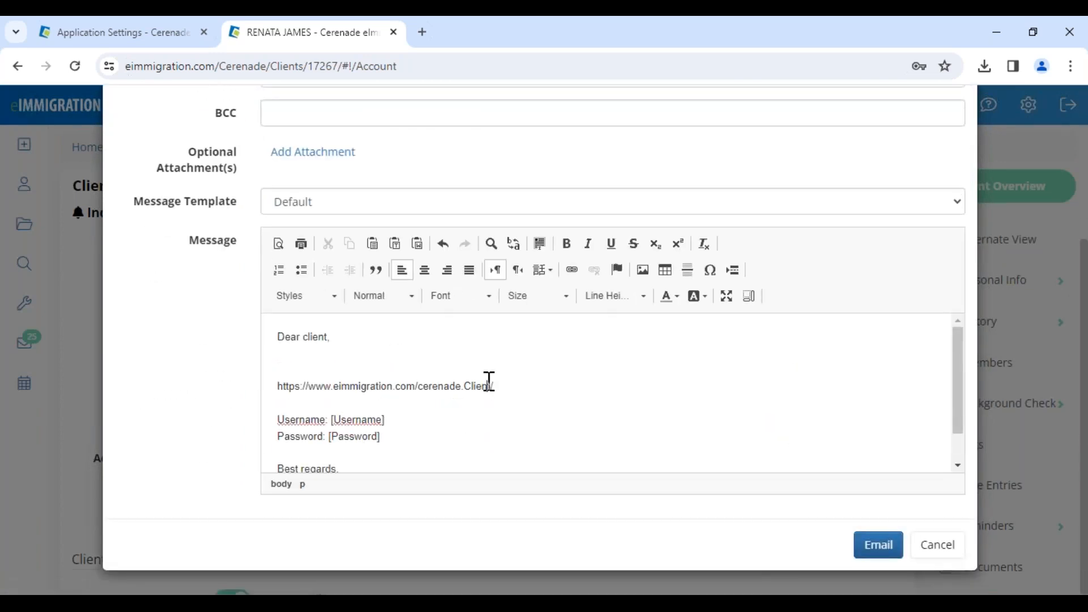
left_click_drag(490, 385, 493, 417)
key("ctrl+z")
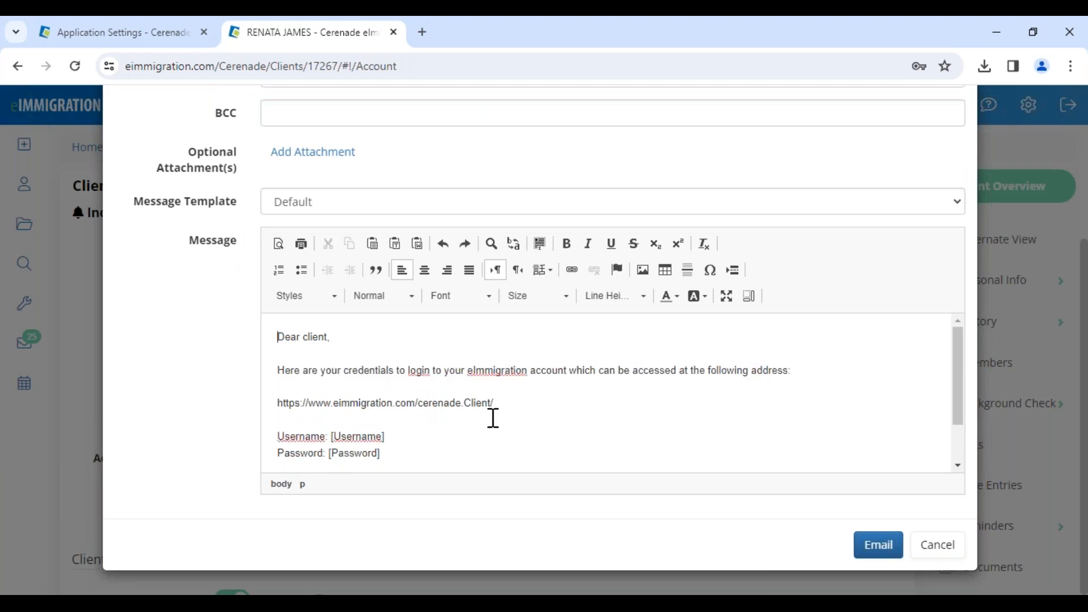
Change the credentials email's message template from Default to SPANISH- CREDENCIALES
left_click_drag(381, 453, 256, 375)
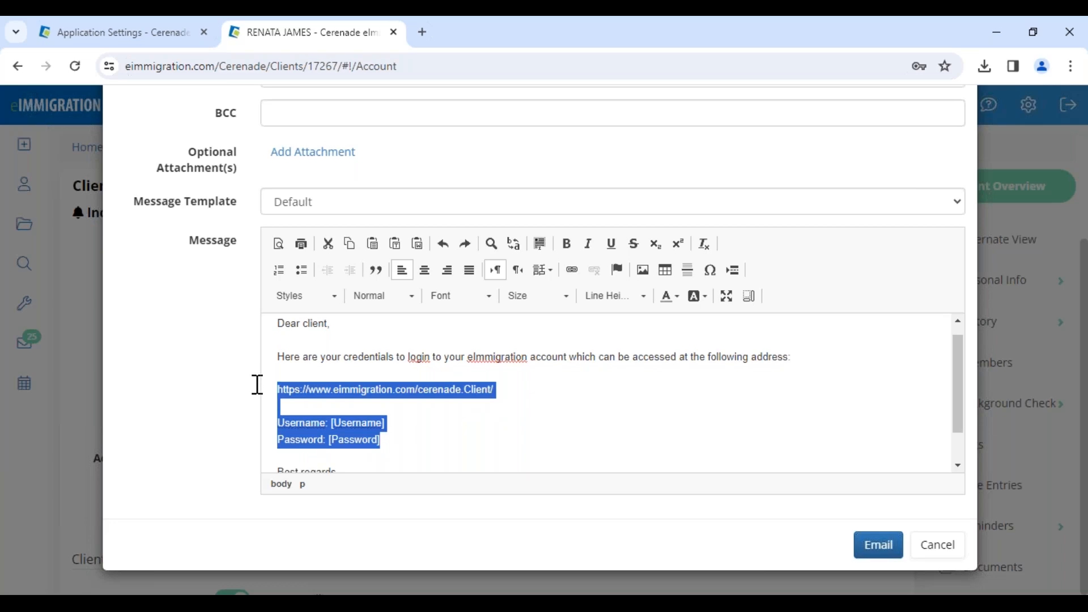
left_click(300, 204)
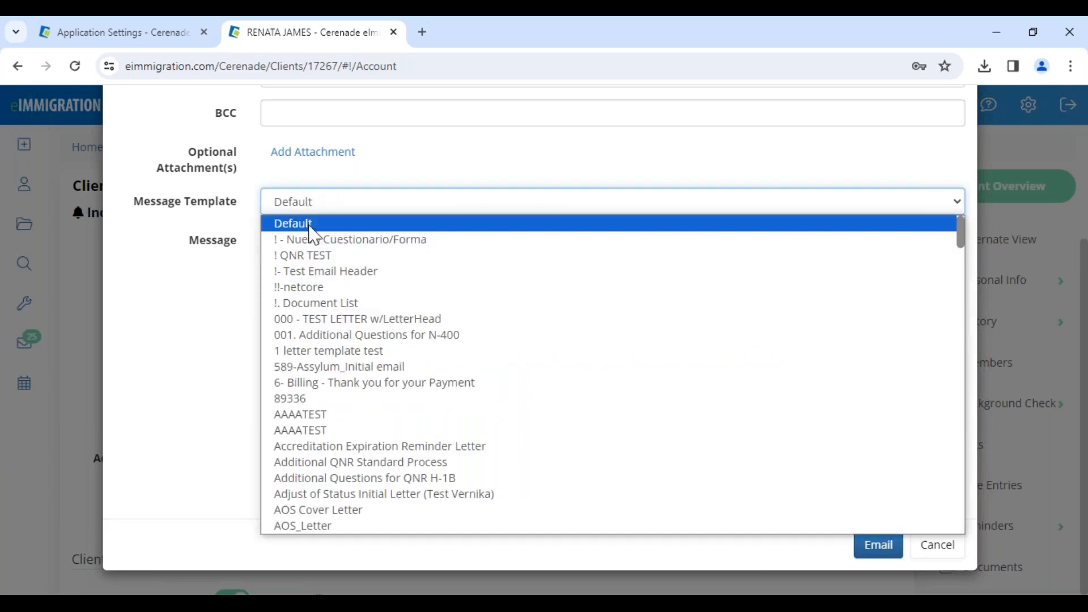
scroll(342, 421, "down", 20)
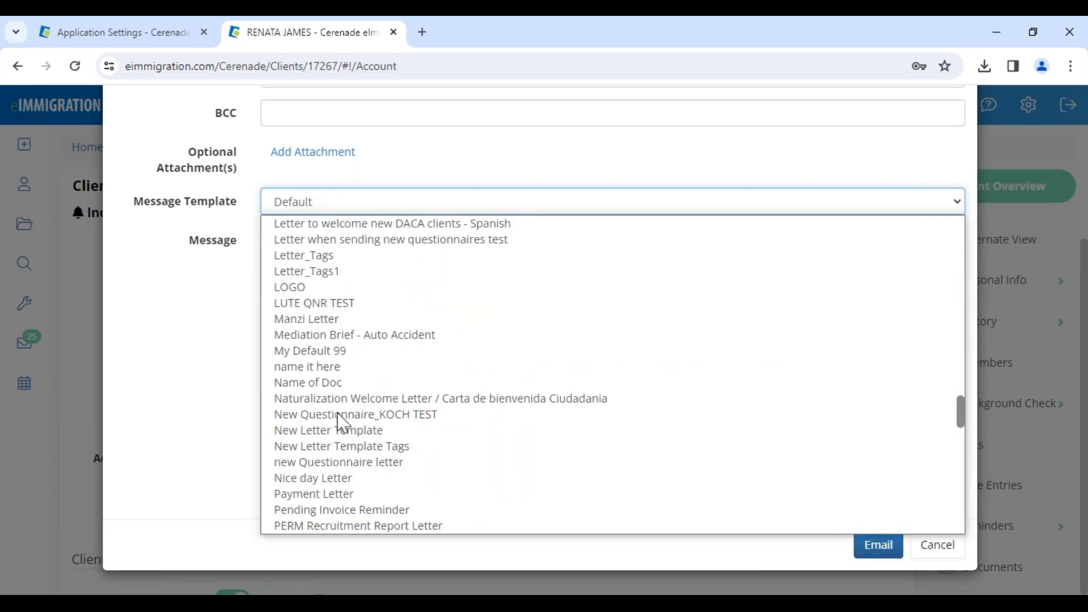
scroll(343, 421, "down", 10)
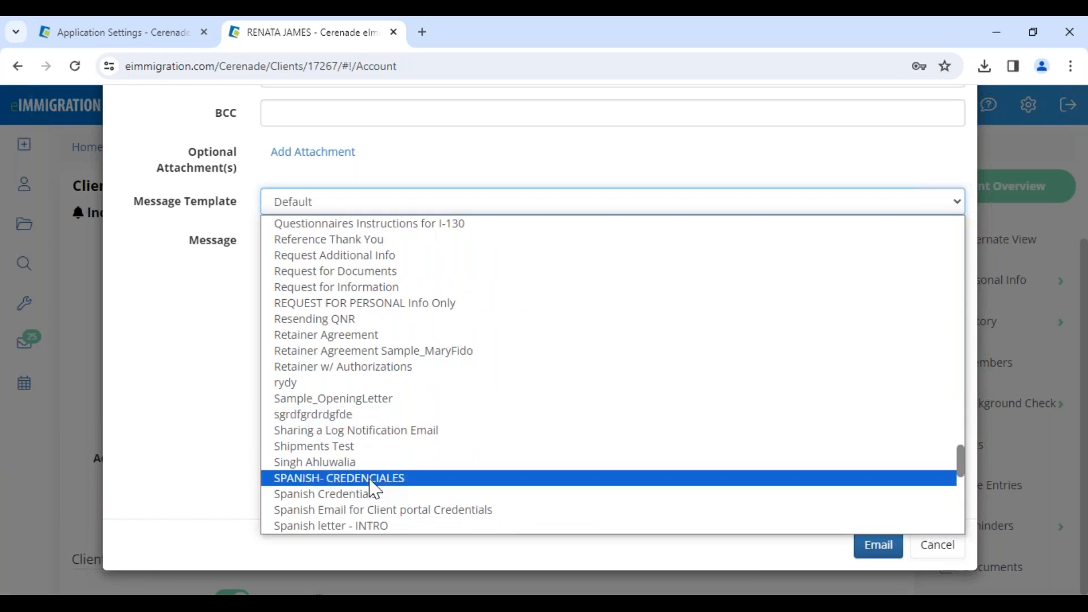
left_click(374, 479)
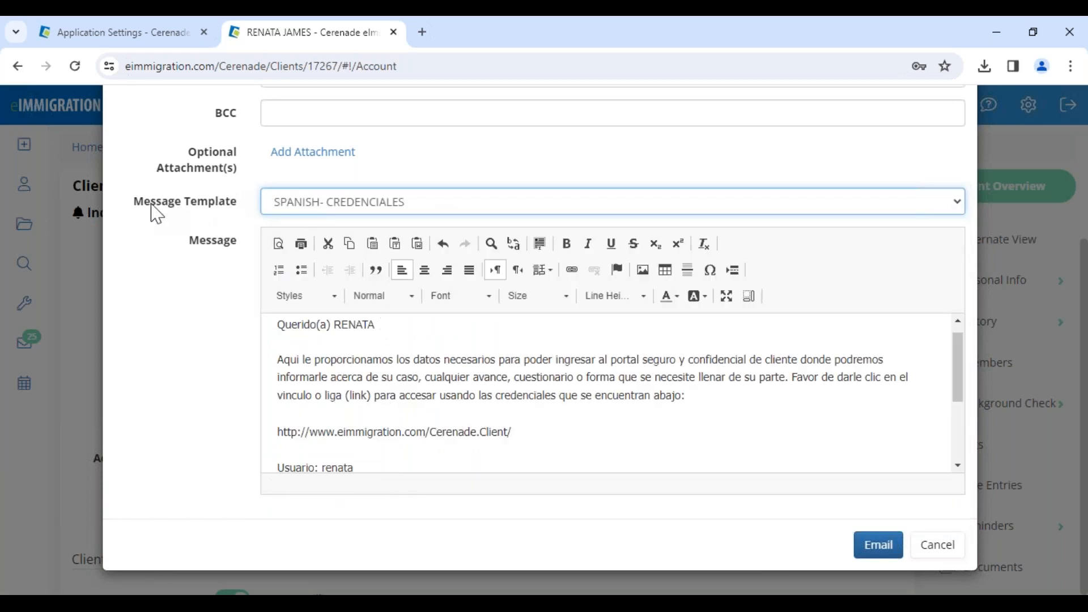
Check the client name, portal link, username and password placeholder in the Spanish message, and send the email
left_click_drag(136, 216, 243, 220)
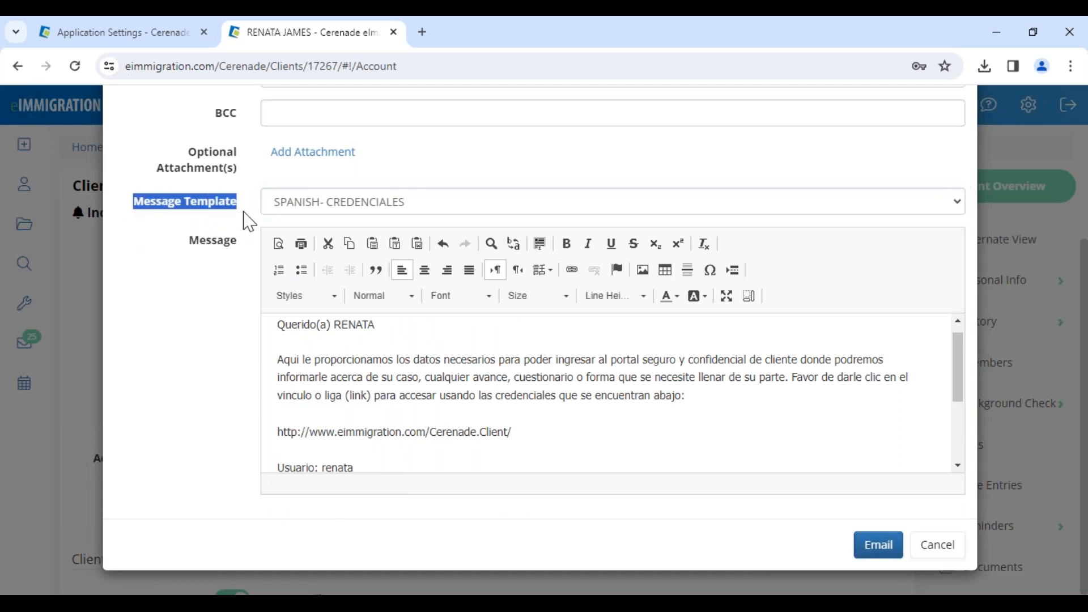
left_click(247, 220)
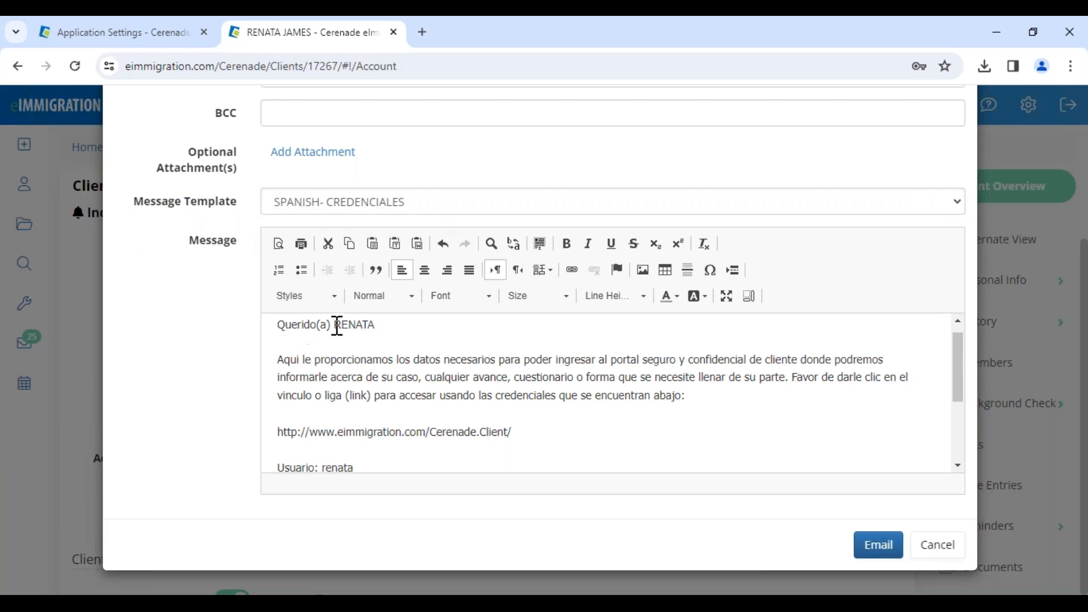
left_click_drag(336, 323, 381, 322)
scroll(356, 438, "down", 1)
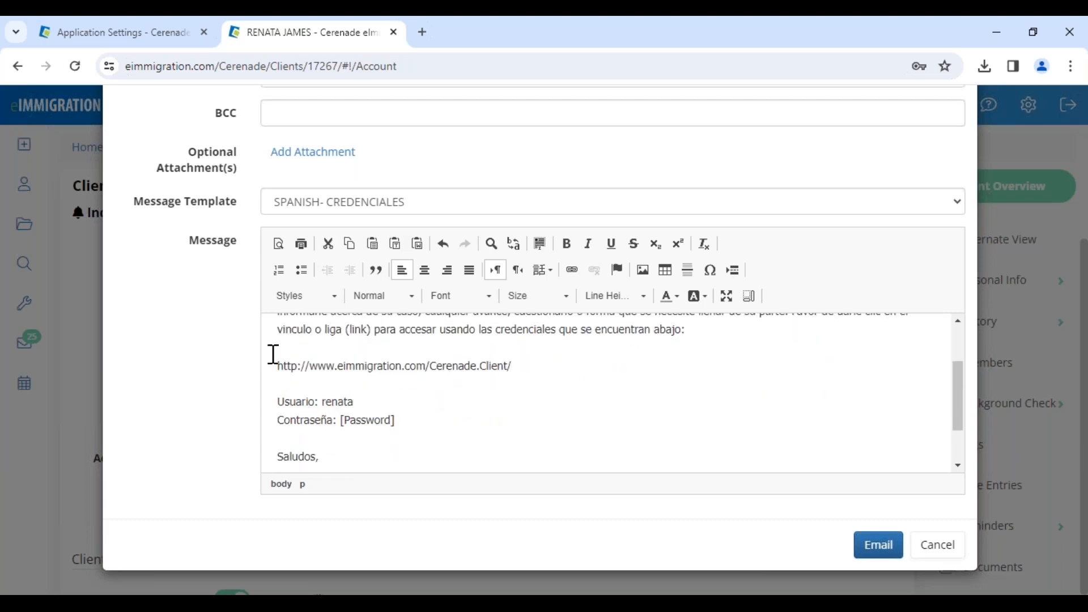
left_click_drag(278, 366, 416, 368)
left_click(402, 401)
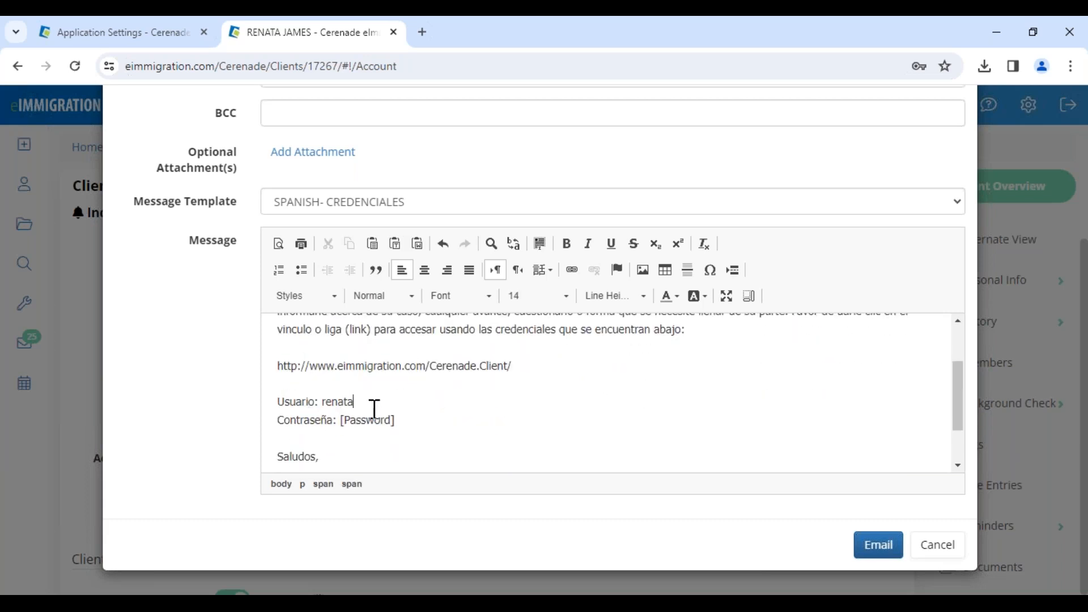
left_click_drag(399, 419, 335, 419)
left_click(427, 433)
left_click(405, 421)
left_click_drag(396, 420, 342, 422)
left_click(405, 435)
scroll(452, 425, "down", 2)
left_click(886, 550)
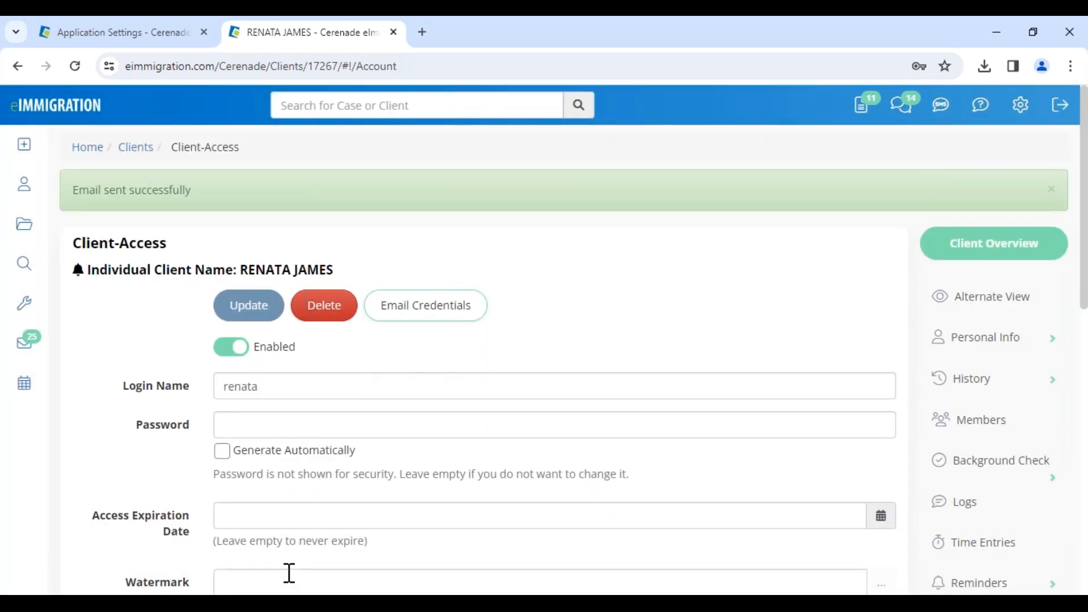
Switch to the client portal in Edge, log in with the new client's username and password, and decline saving the password
left_click(243, 535)
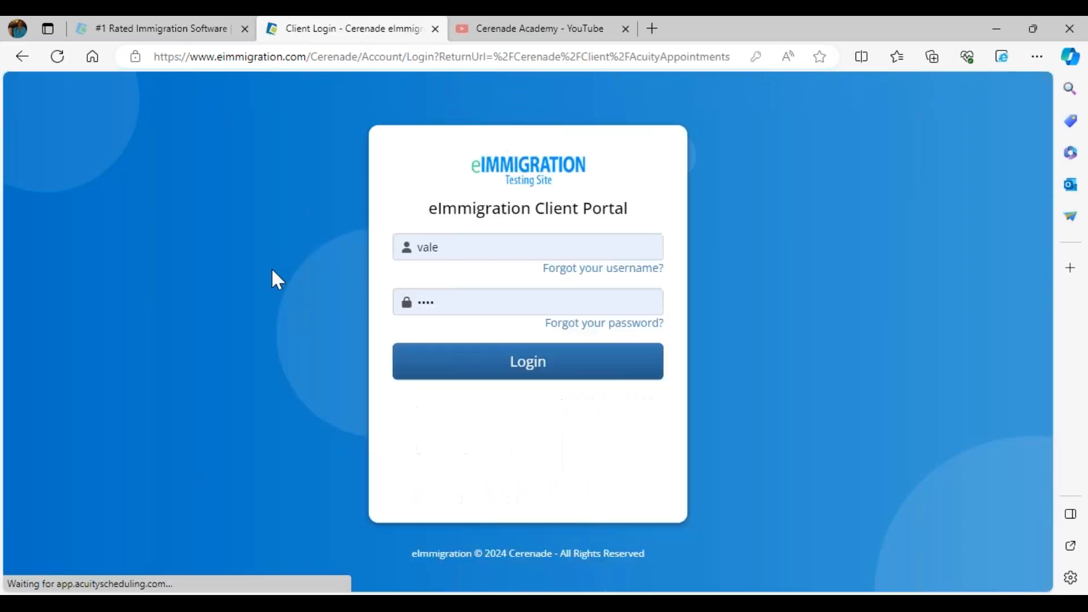
left_click_drag(453, 247, 267, 237)
type("renata")
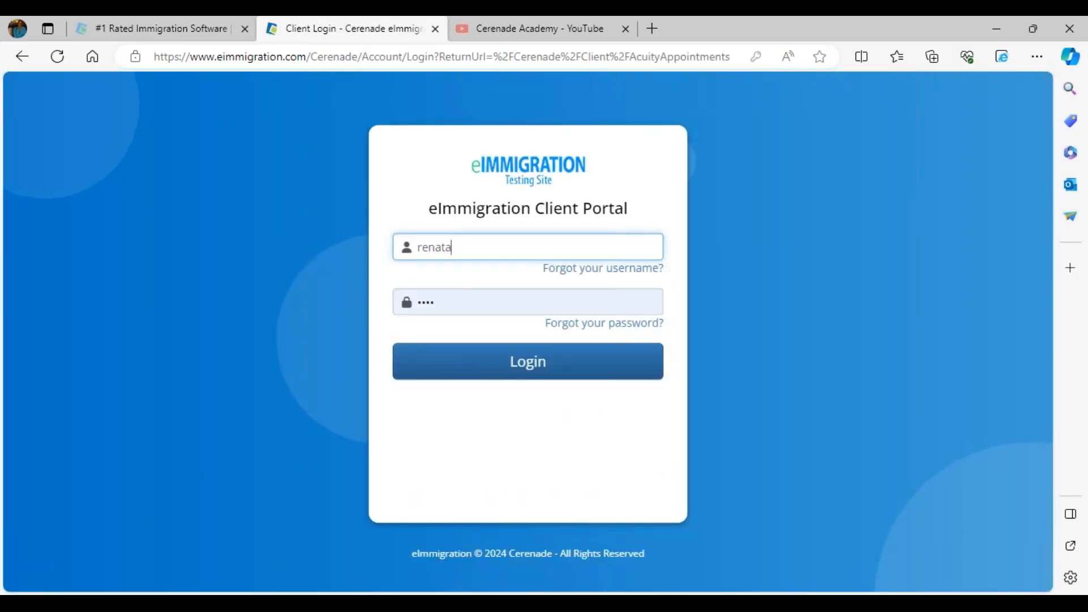
key("Tab")
type("p")
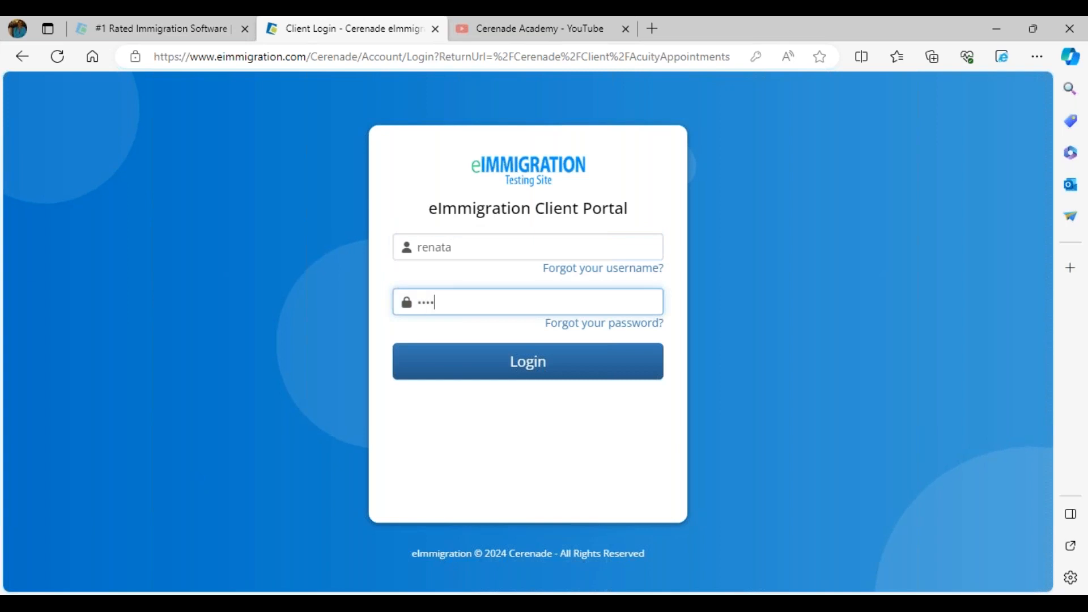
left_click(527, 383)
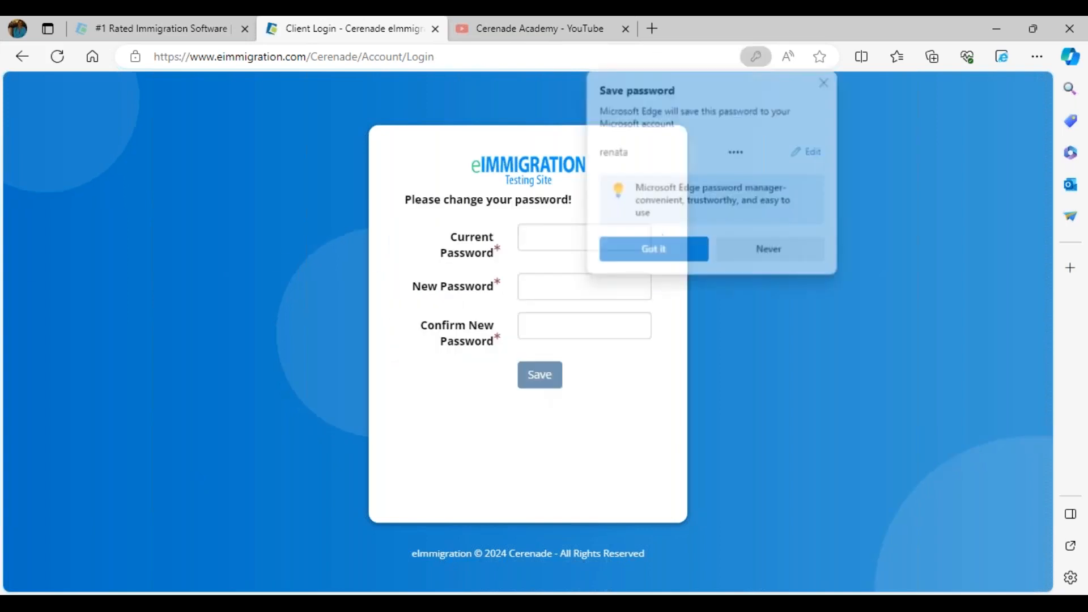
left_click(808, 250)
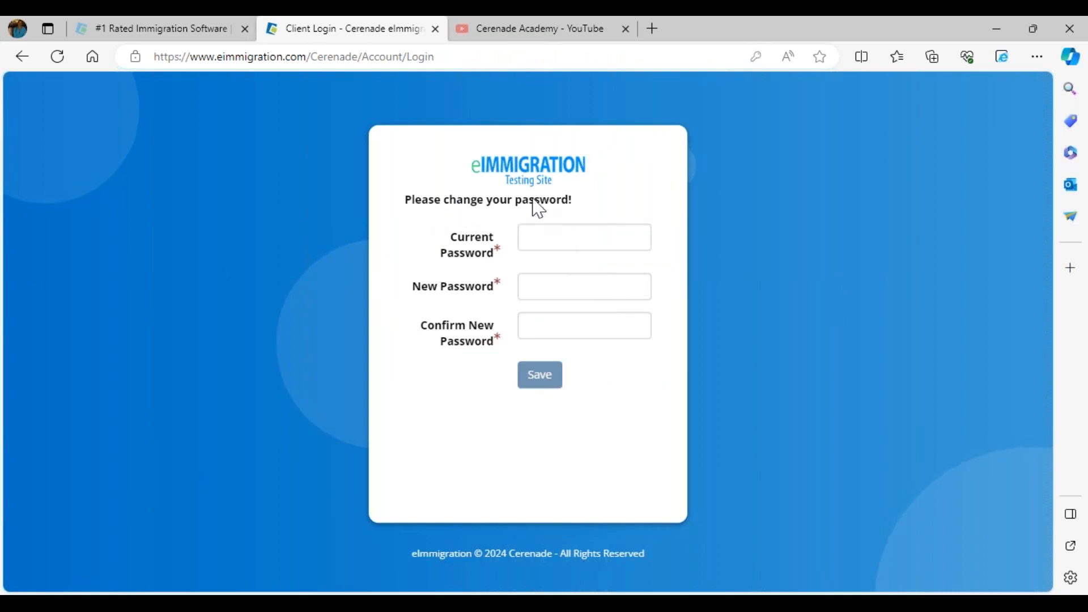
Fill in the current password, new password and its confirmation, save the change, and decline the browser's password update
left_click(557, 233)
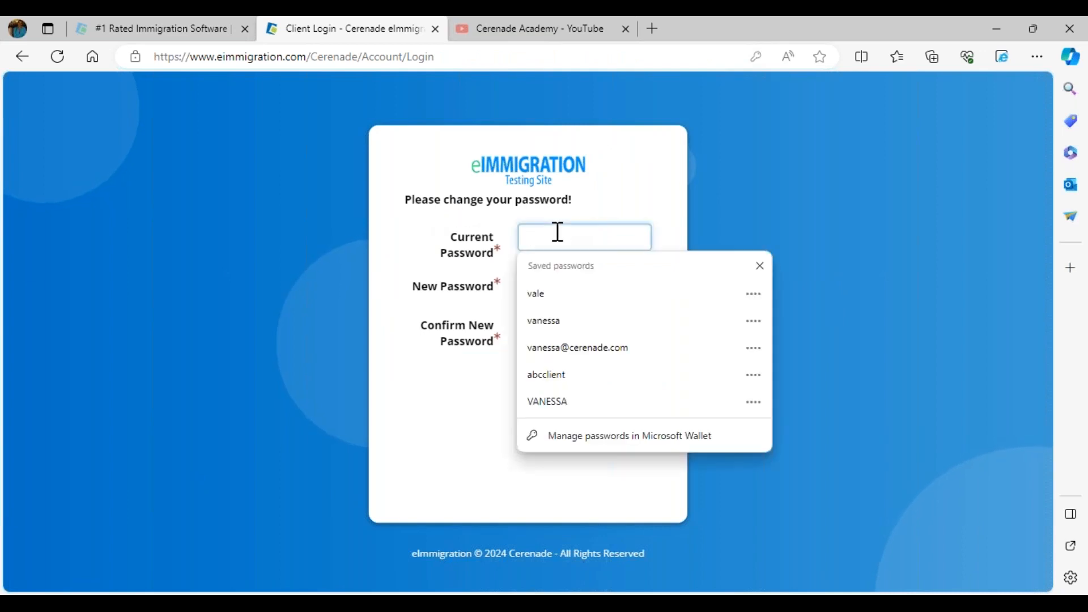
type("1234")
left_click(554, 287)
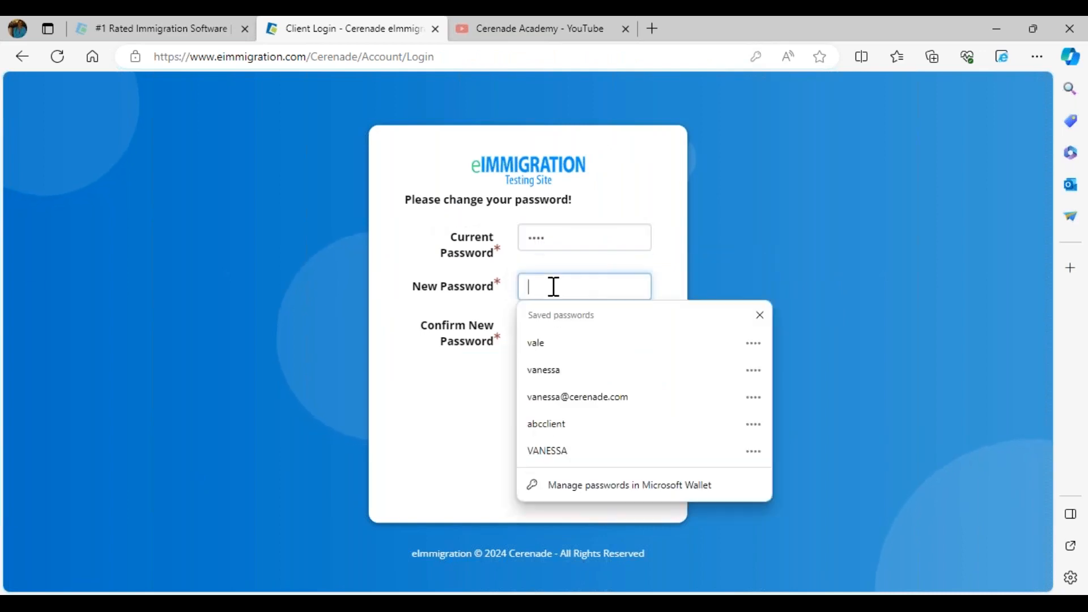
type("1234")
left_click(559, 323)
type("1234")
left_click(539, 385)
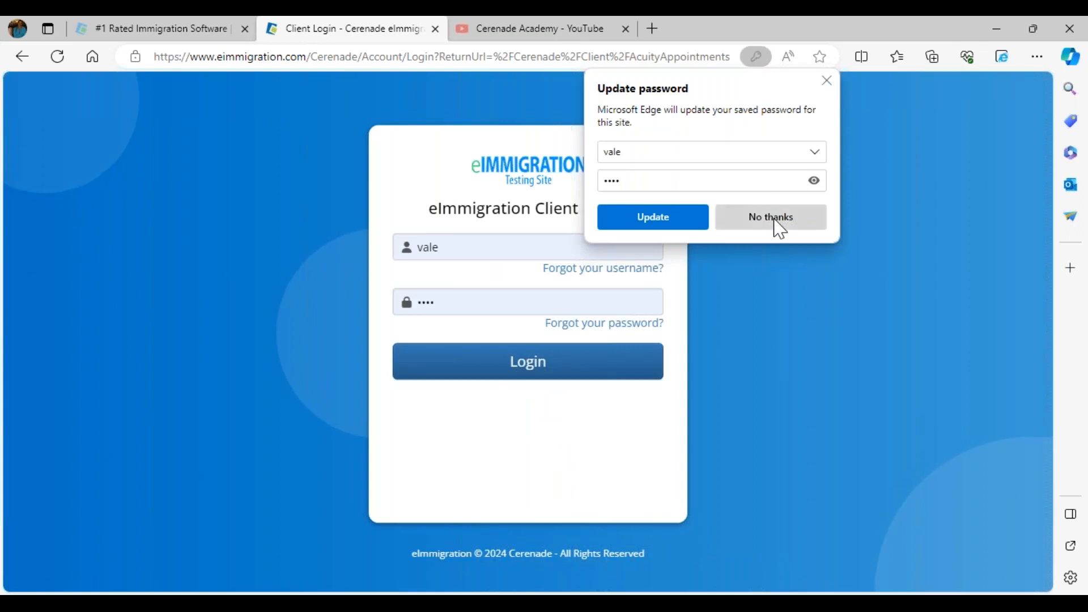
left_click(772, 218)
Replace the autofilled username on the client portal login page with the new client's username
left_click(452, 248)
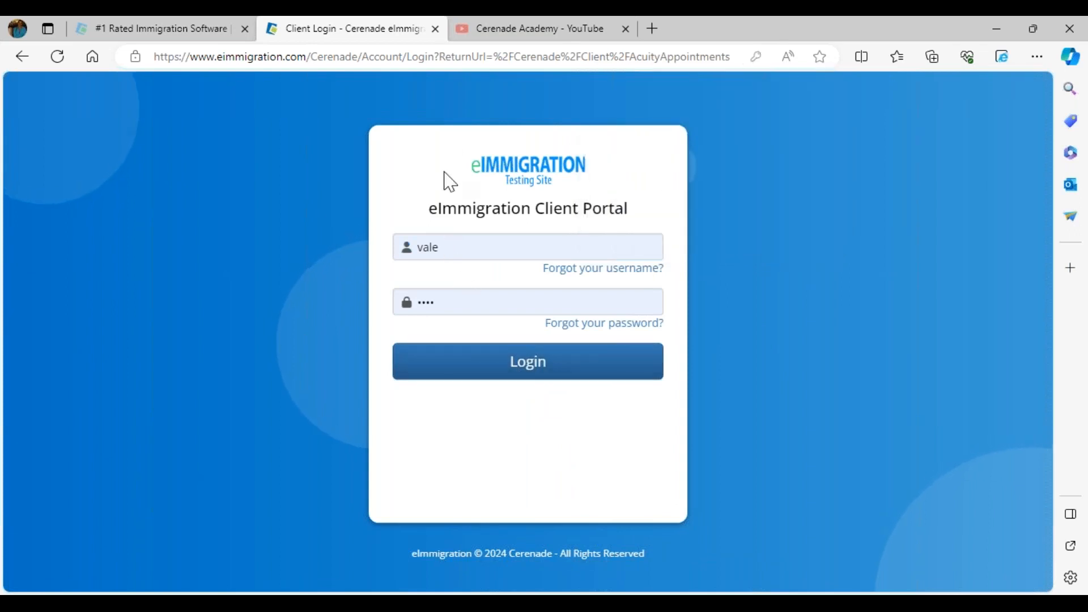
double_click(454, 248)
type("renata")
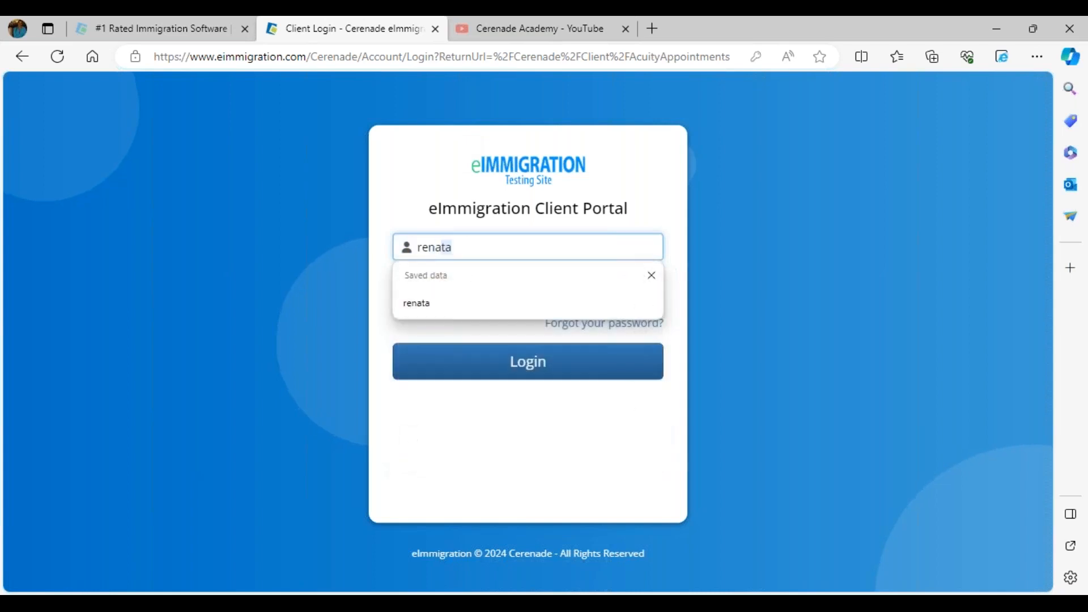
left_click(461, 303)
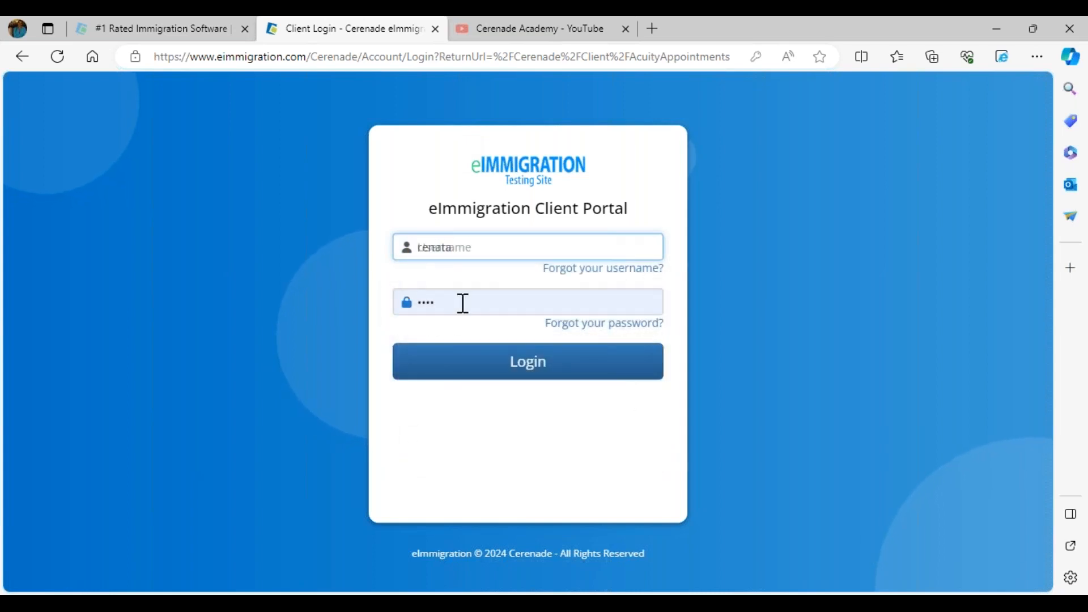
double_click(452, 247)
key("BackSpace")
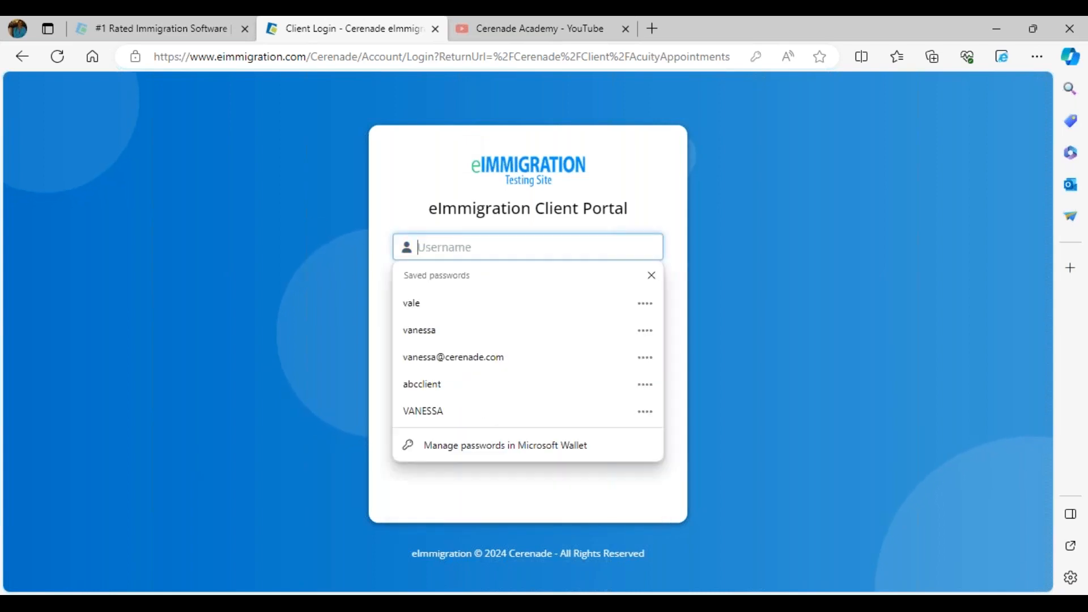
type("renata")
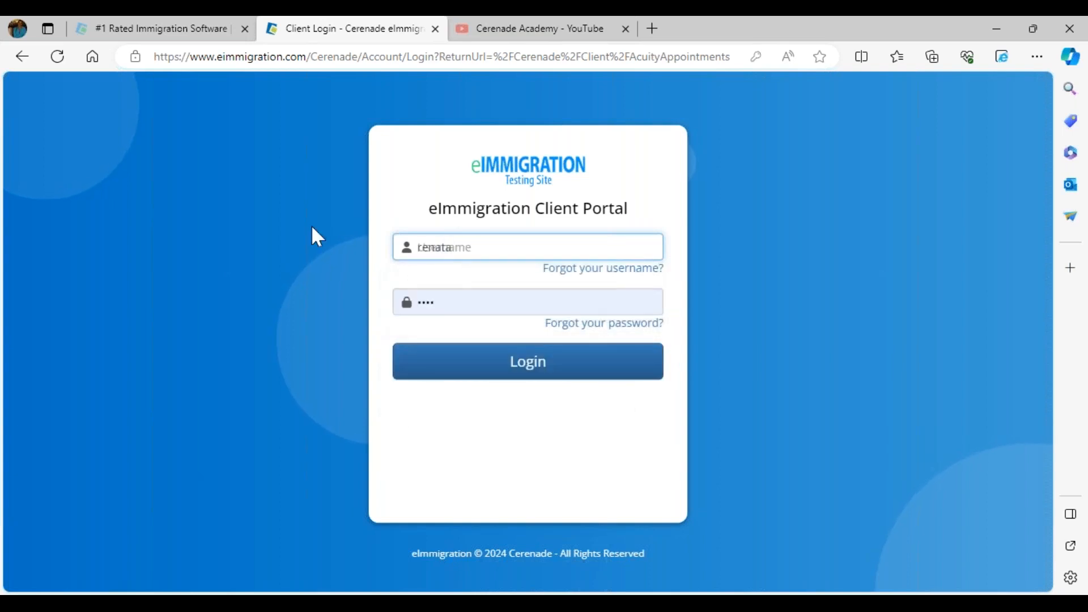
left_click_drag(488, 247, 410, 245)
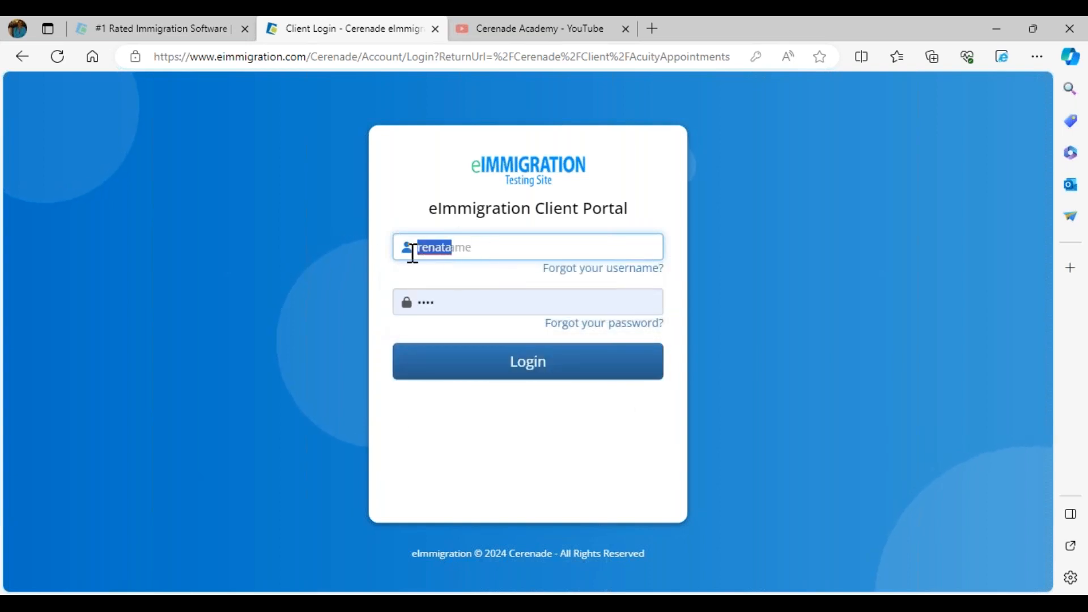
Replace the autofilled password with the new client's account password and log in to the client portal
left_click(458, 308)
key("ctrl+a")
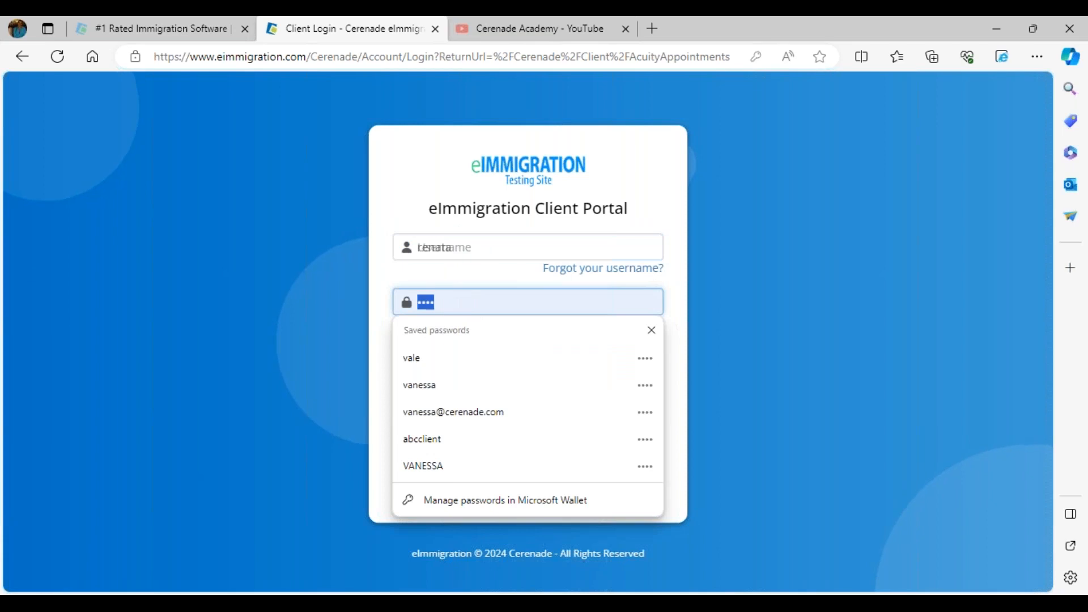
type("•")
left_click(505, 370)
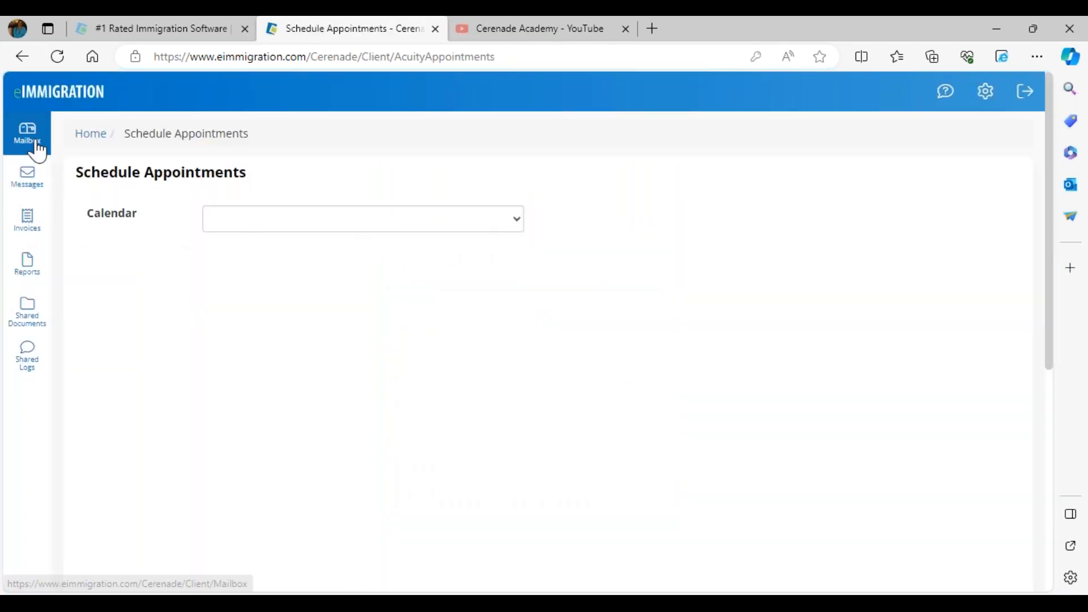
Open the client portal's Mailbox and check whether any forms or questionnaires have been shared
left_click(38, 150)
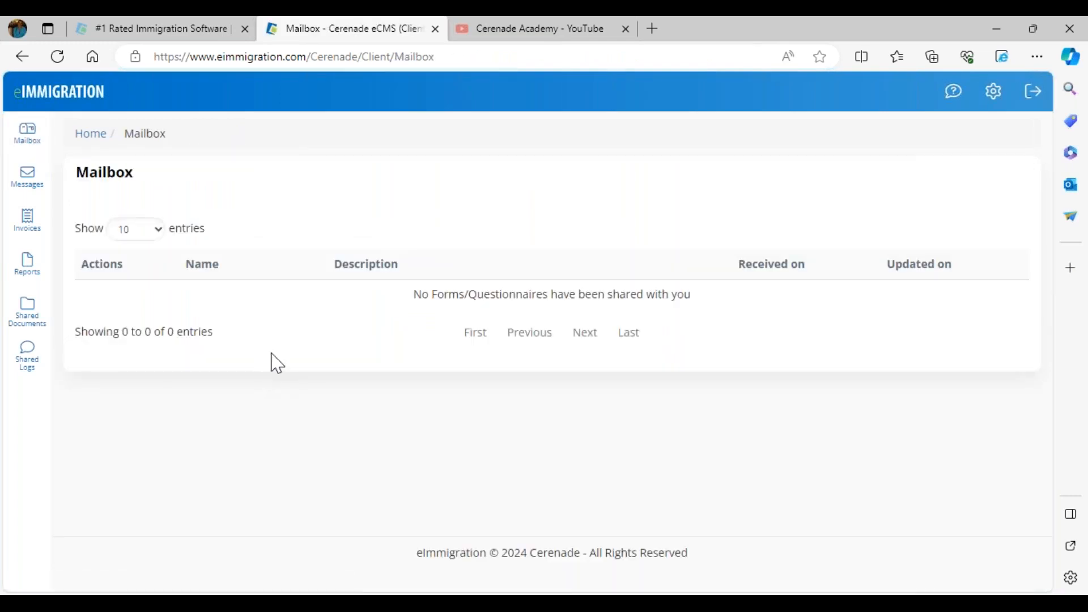
left_click_drag(405, 306, 612, 291)
left_click(331, 391)
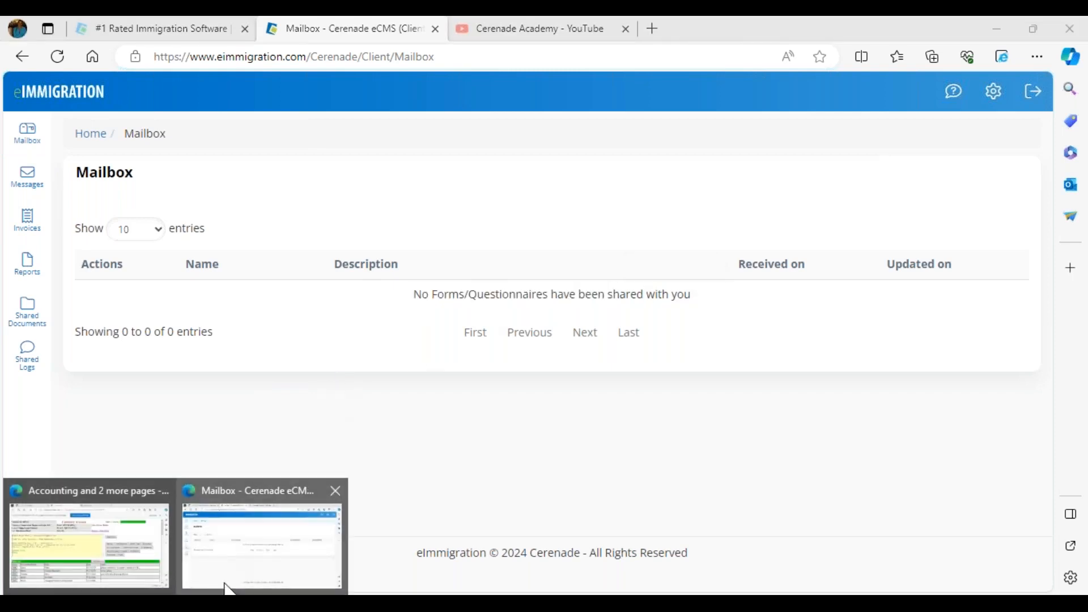
Switch back to the firm's eImmigration window in Chrome, dismiss the saved-password warning and decline saving the password
mouse_move(222, 593)
left_click(236, 533)
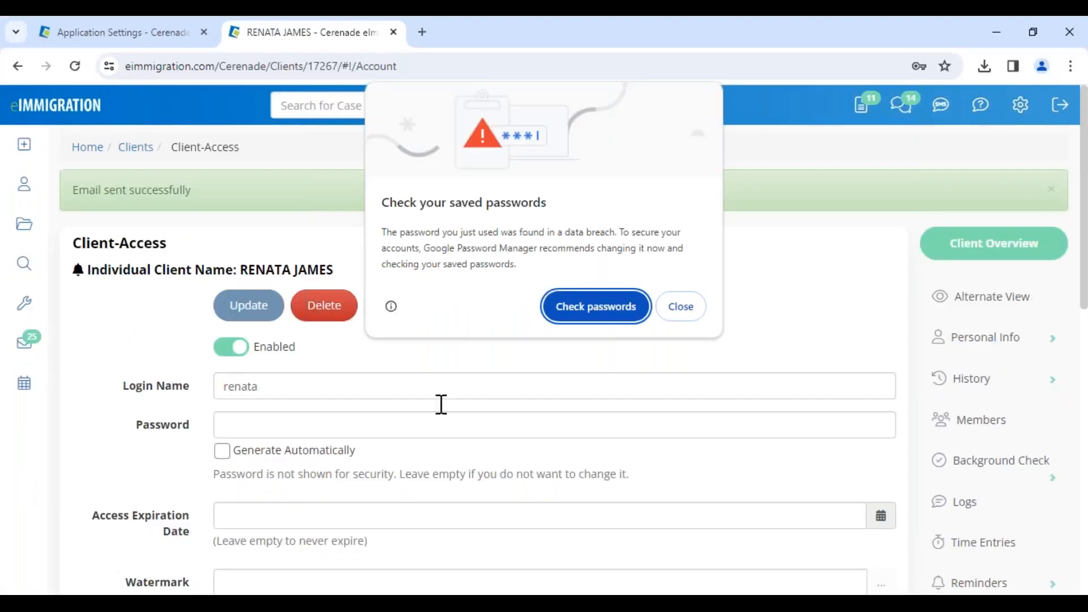
left_click(696, 312)
left_click(859, 307)
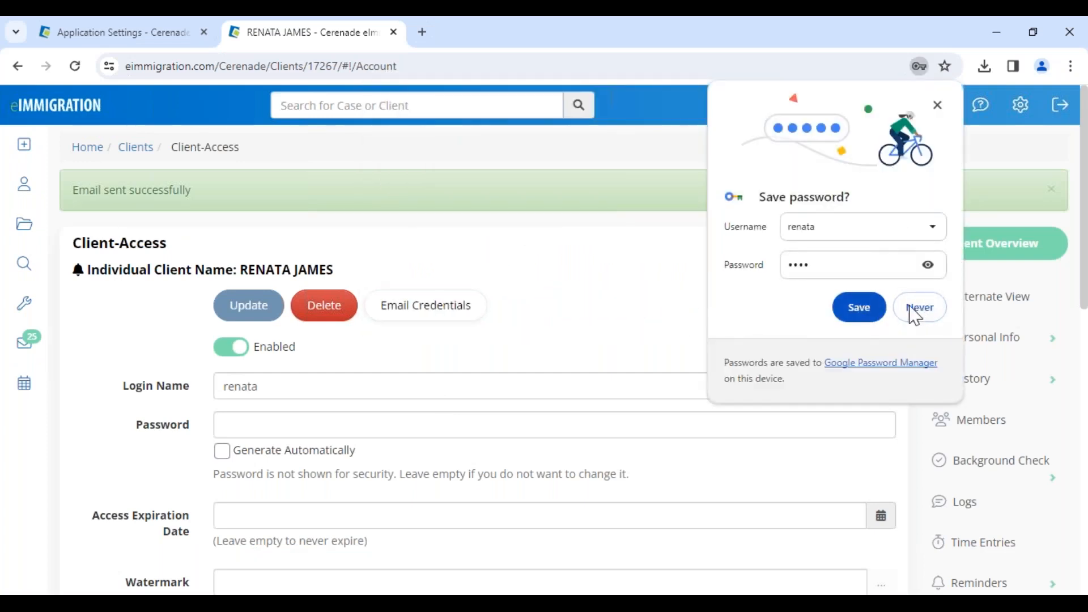
Create a new questionnaire request addressed to the current client, with delivery via Client Portal
mouse_move(33, 154)
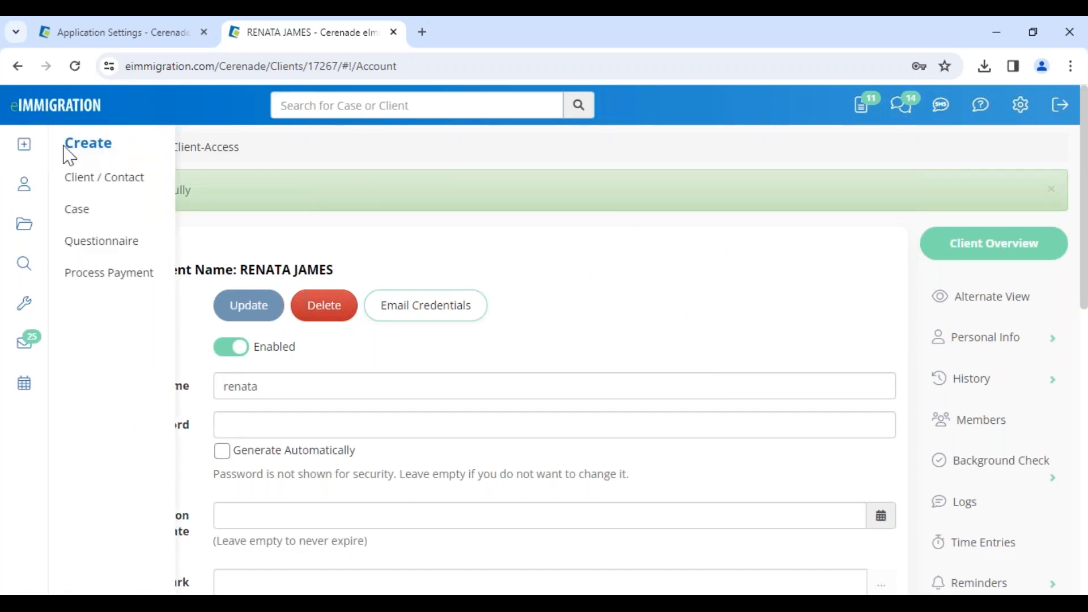
left_click(111, 251)
left_click(165, 220)
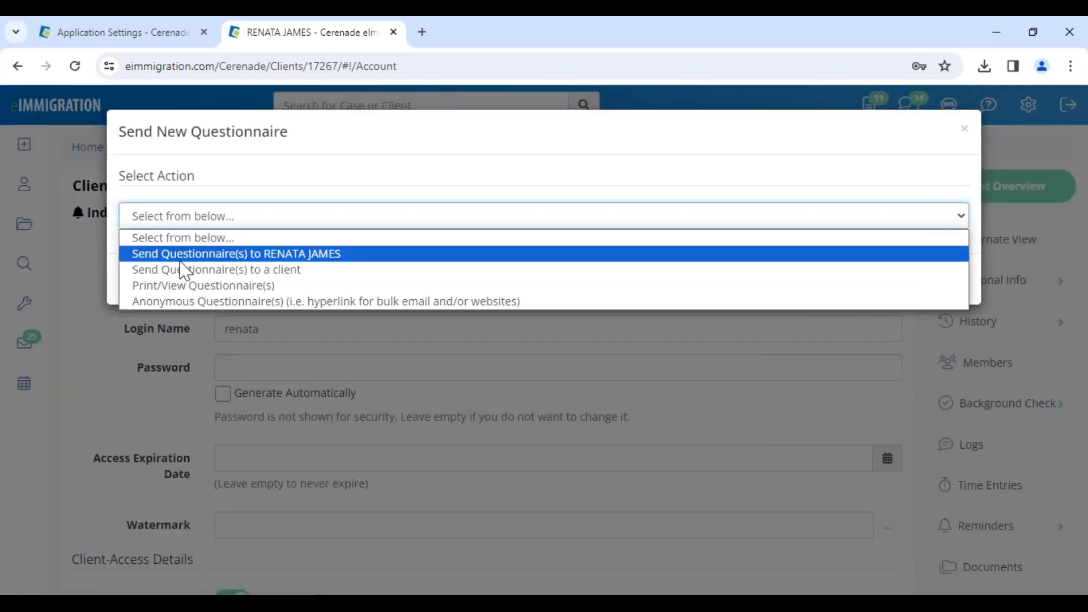
left_click(289, 258)
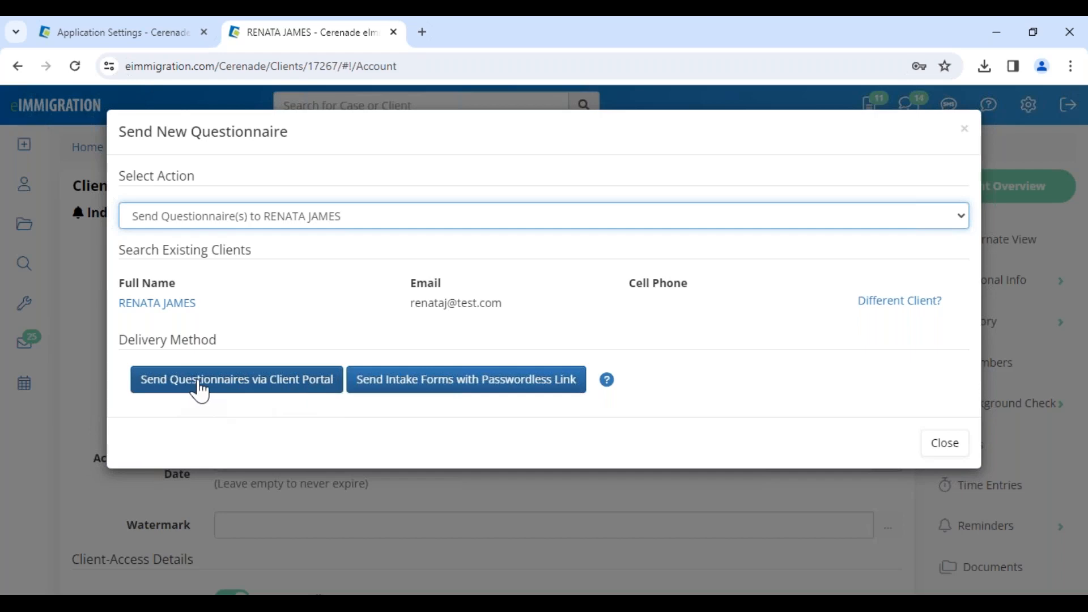
left_click(290, 389)
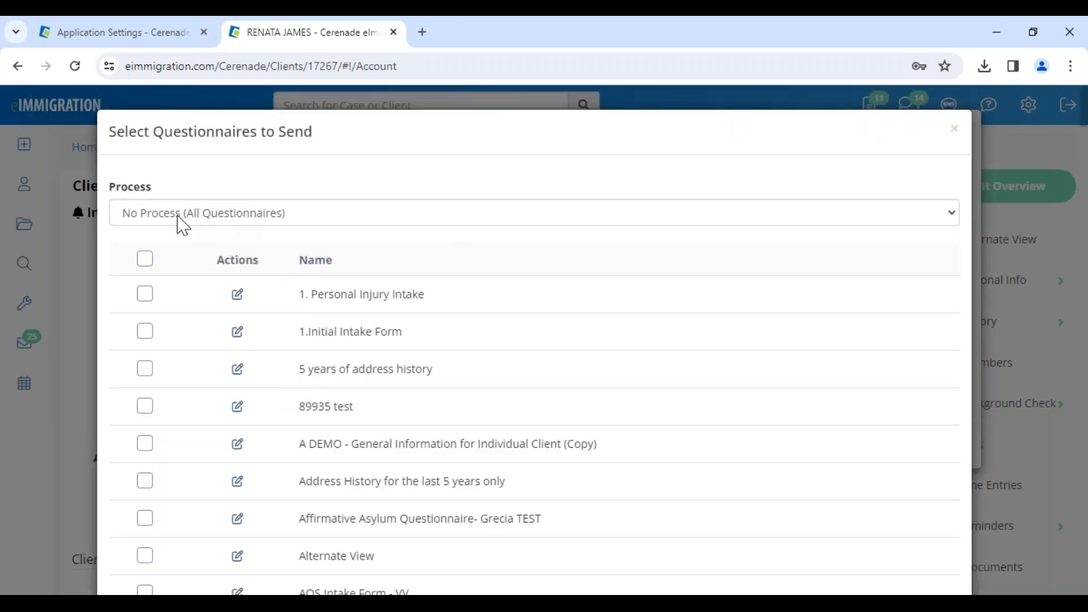
Keep the process at No Process (All Questionnaires) and select the 1.Initial Intake Form questionnaire
left_click(178, 221)
left_click(214, 236)
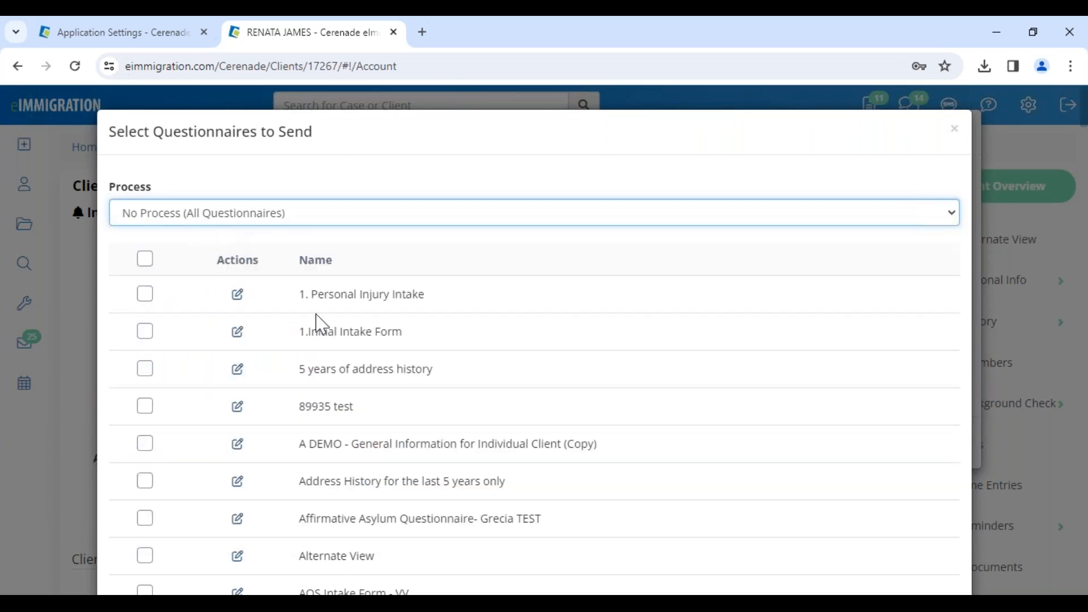
left_click_drag(309, 331, 410, 338)
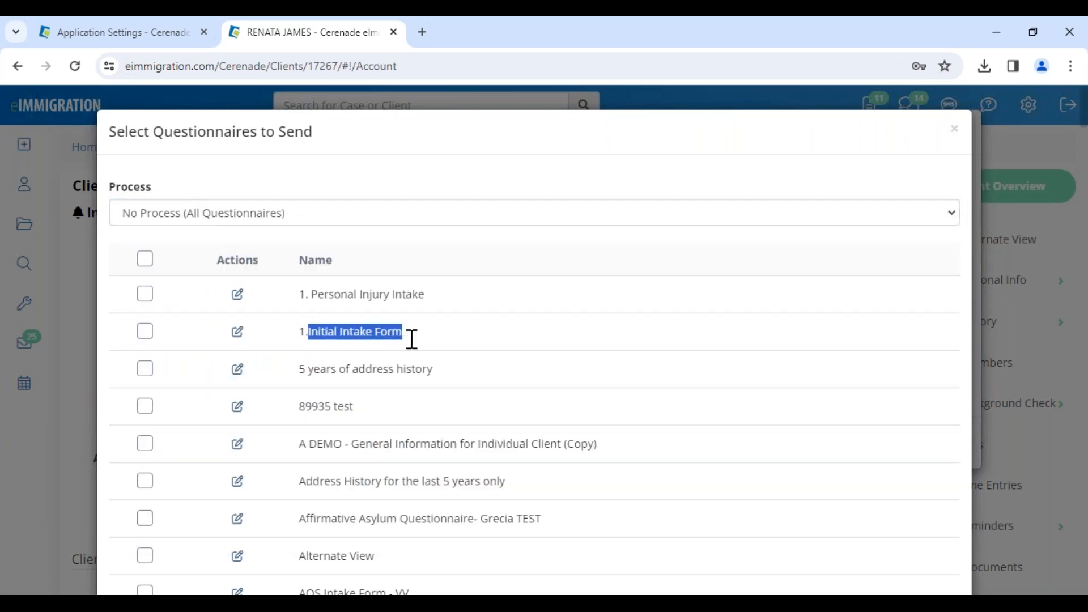
left_click(146, 334)
Add the Consultation Intake Form to the selected questionnaires and save the selection to send them
scroll(277, 480, "down", 10)
scroll(271, 504, "down", 5)
left_click_drag(306, 357, 442, 356)
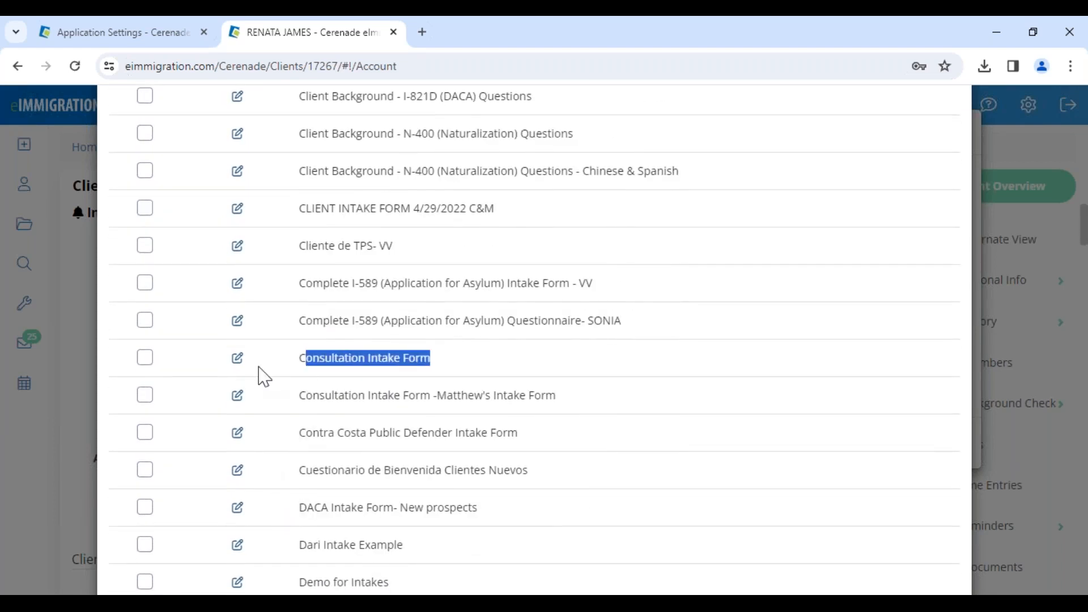
left_click(146, 362)
scroll(838, 466, "down", 20)
scroll(913, 544, "down", 20)
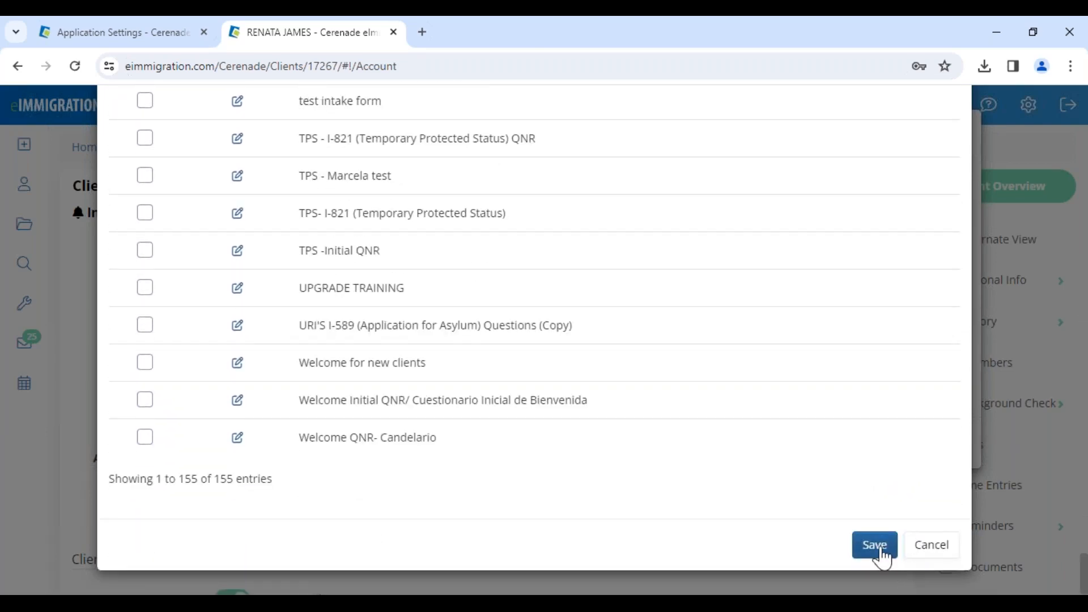
left_click(883, 553)
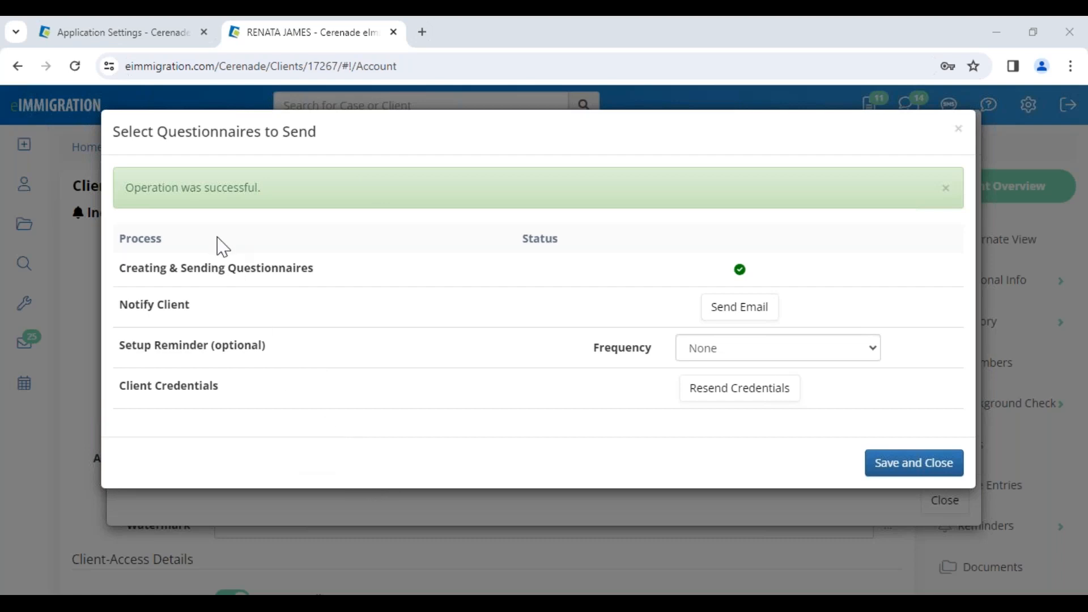
Open the client notification email and change its message template to ! - Nuevo Cuestionario/Forma
left_click_drag(125, 130, 347, 141)
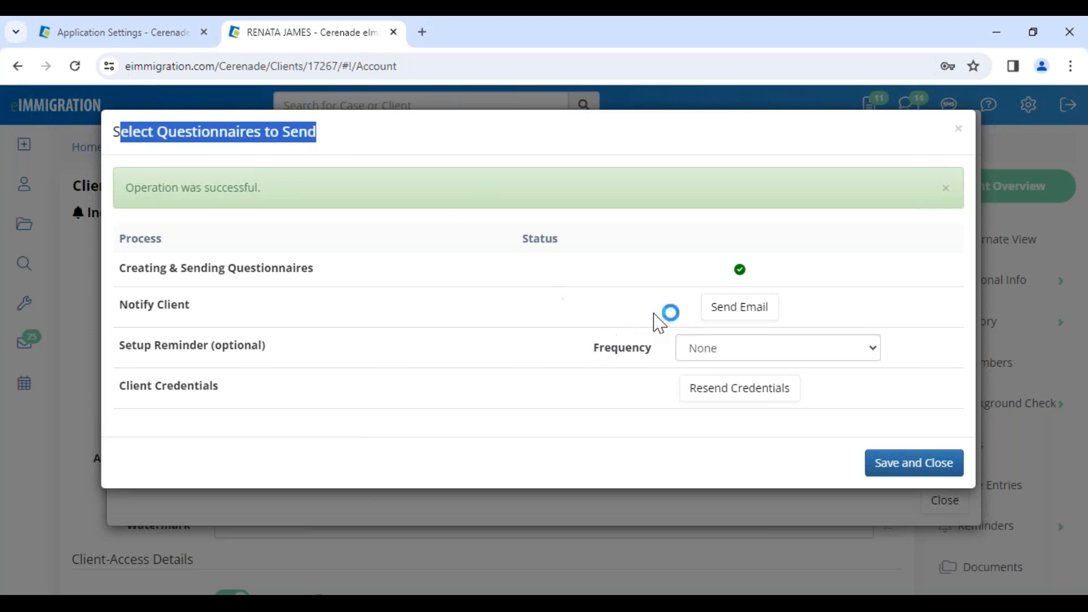
left_click(742, 310)
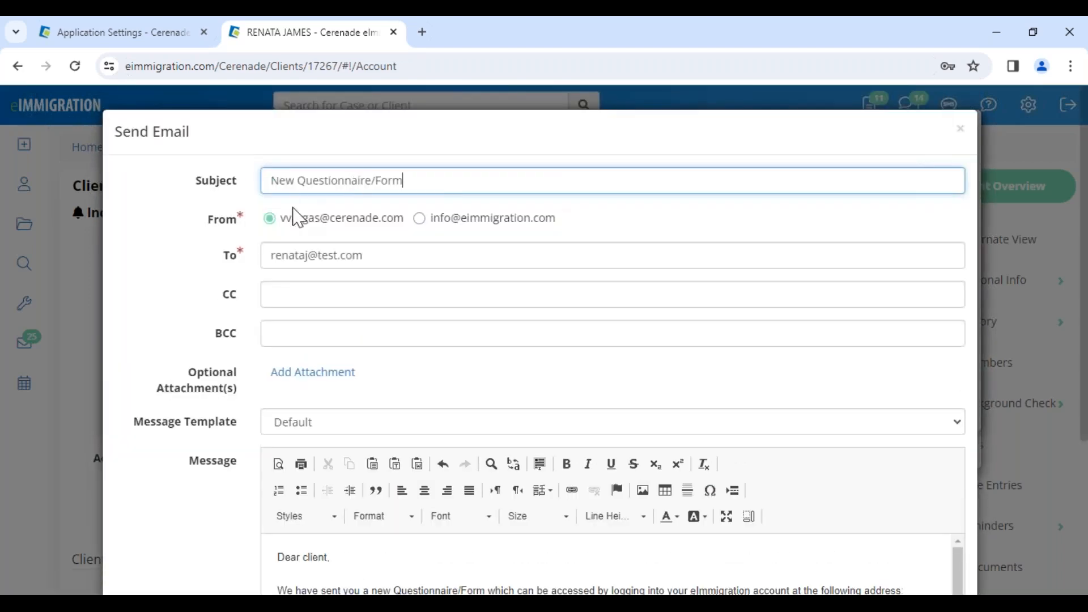
scroll(316, 324, "down", 2)
left_click(315, 344)
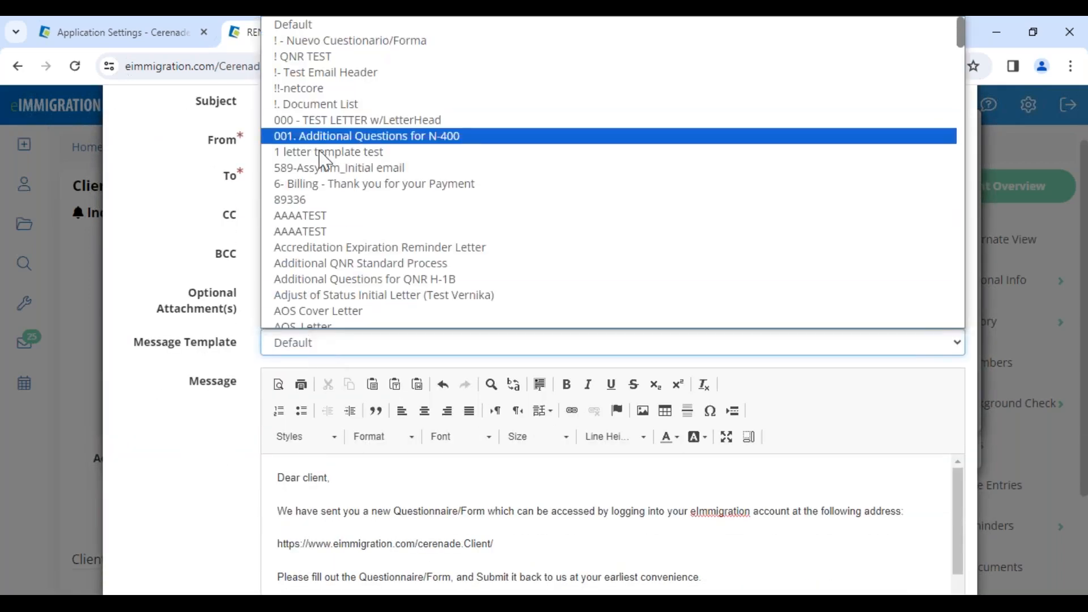
left_click(344, 41)
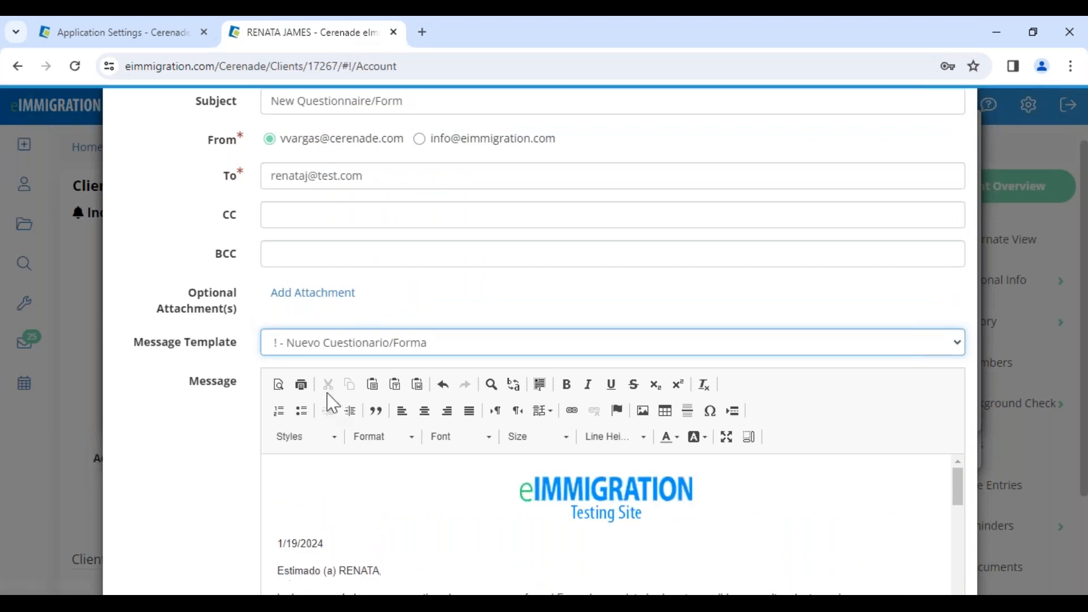
Review the Spanish message's date, client greeting, portal link and questionnaire instructions
scroll(398, 530, "down", 2)
left_click_drag(338, 491, 385, 491)
left_click_drag(278, 464, 324, 464)
left_click_drag(339, 562, 419, 560)
left_click(419, 561)
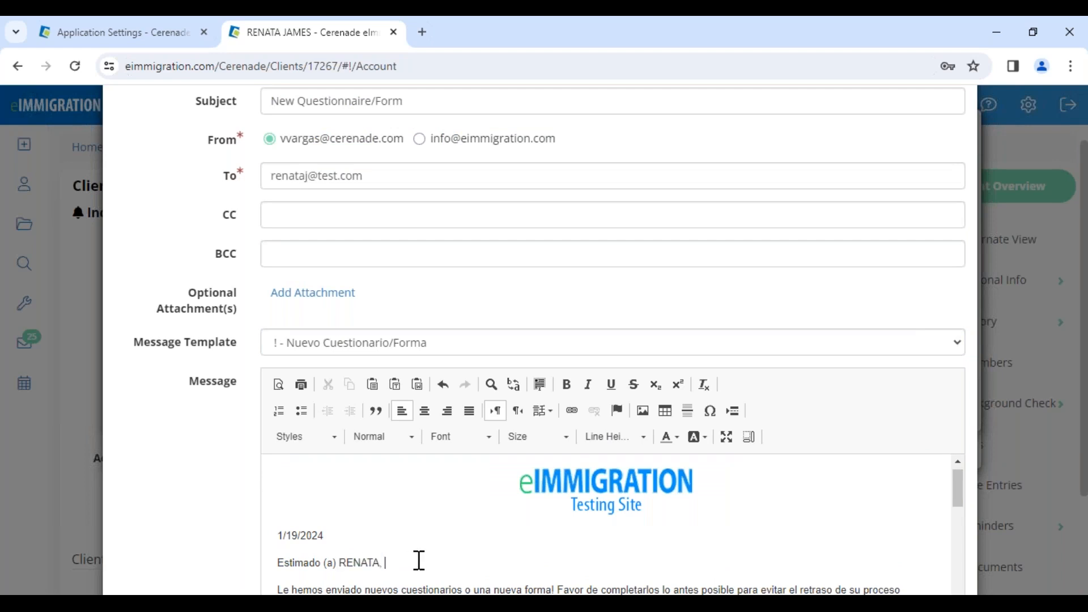
scroll(416, 556, "down", 3)
scroll(411, 549, "up", 1)
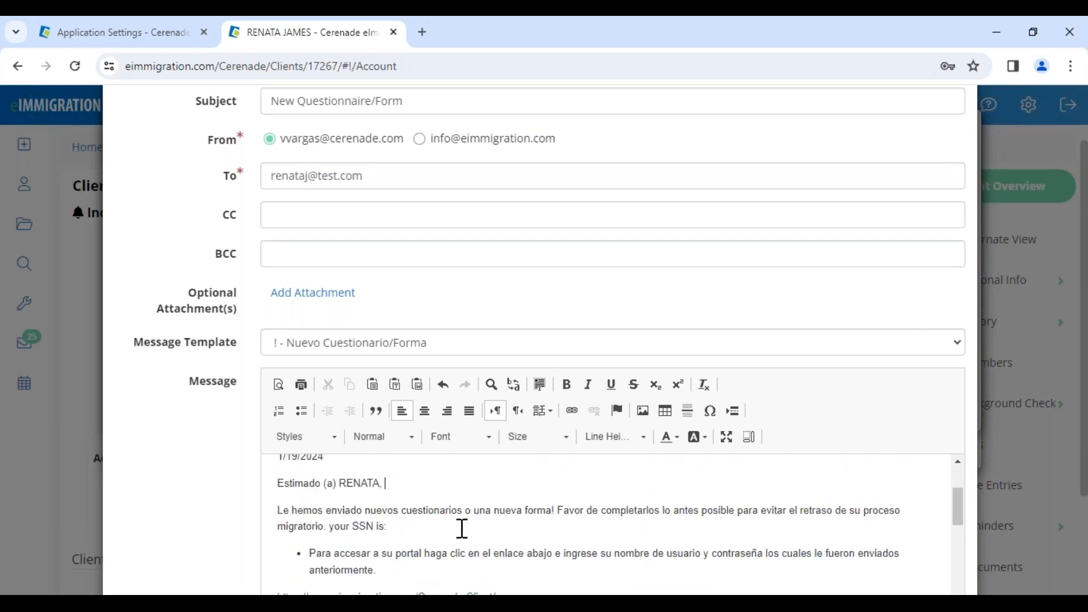
scroll(462, 529, "down", 2)
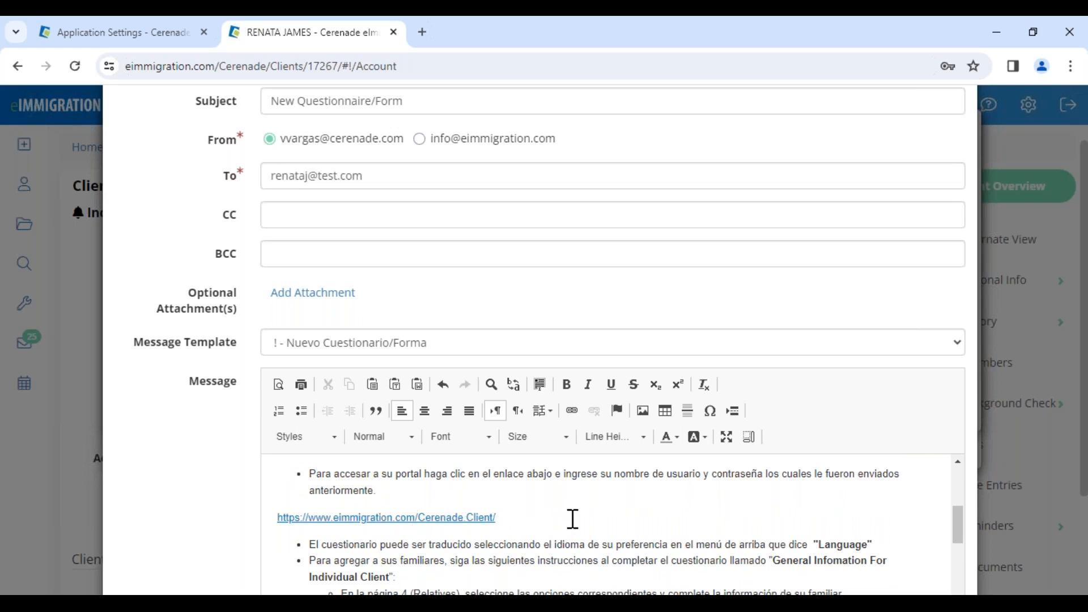
scroll(573, 518, "up", 2)
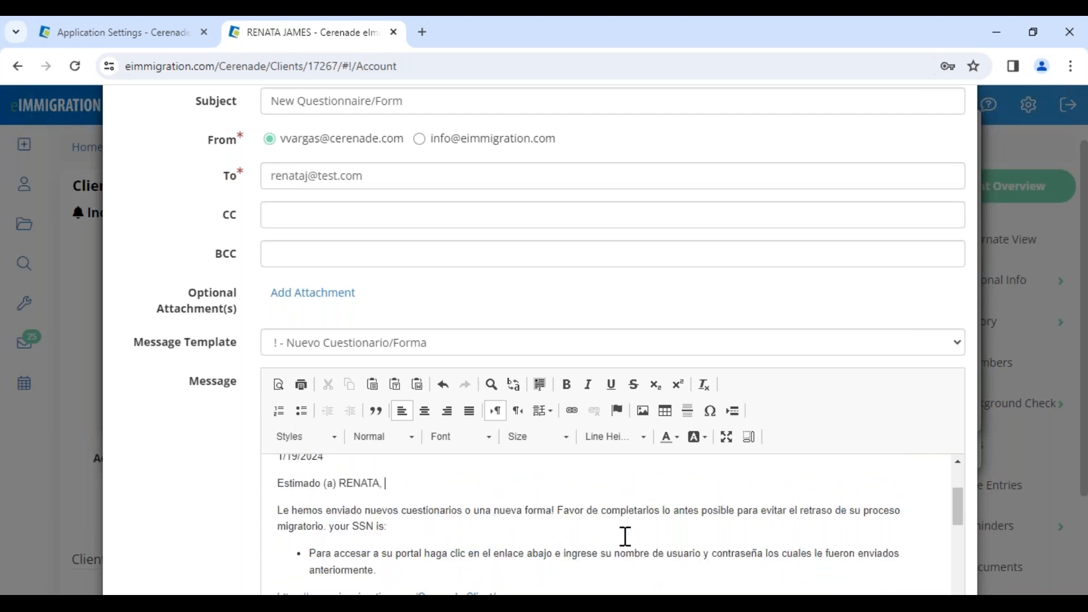
scroll(678, 538, "down", 2)
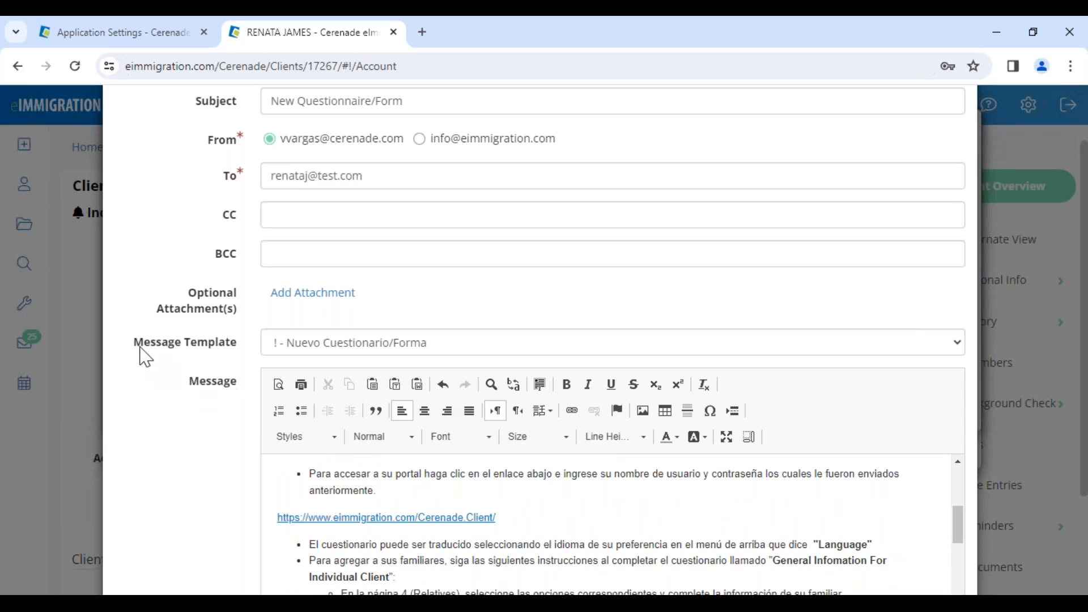
Check the Message Template field and send the new-questionnaire notification email to the client
left_click_drag(134, 345, 247, 357)
left_click(234, 360)
scroll(634, 483, "down", 6)
left_click(878, 545)
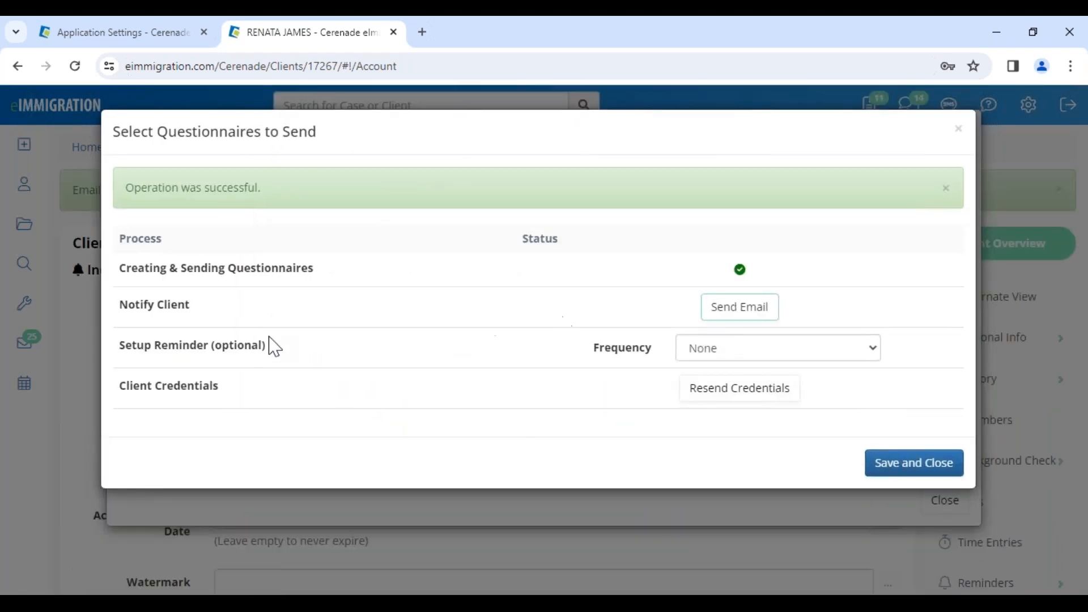
Set up a once-a-week email reminder expiring 02/09/2024, save it and close the questionnaire dialogs
left_click_drag(125, 347, 275, 357)
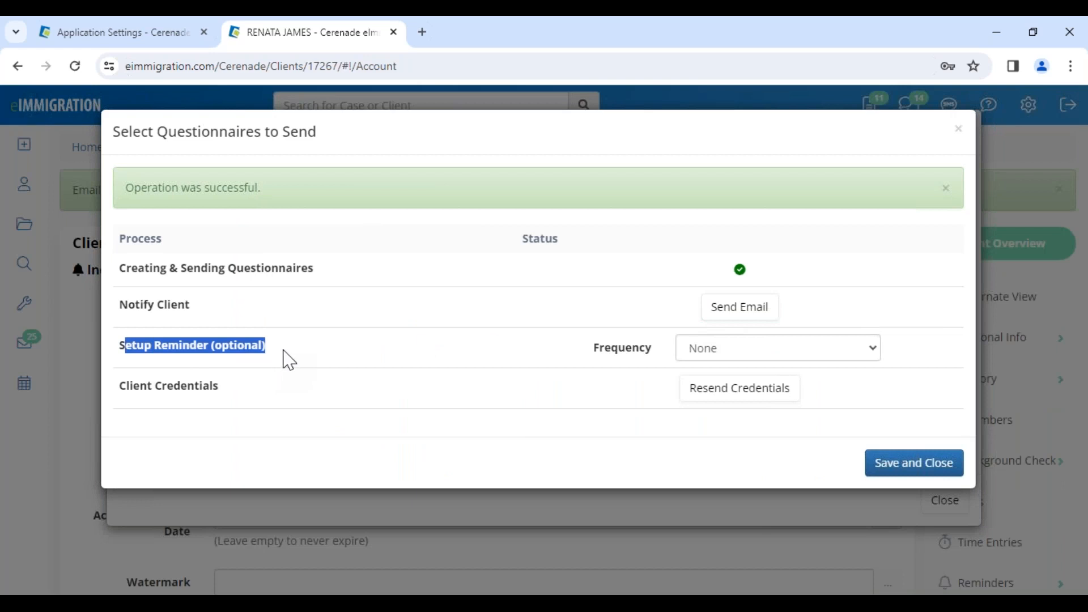
left_click(736, 348)
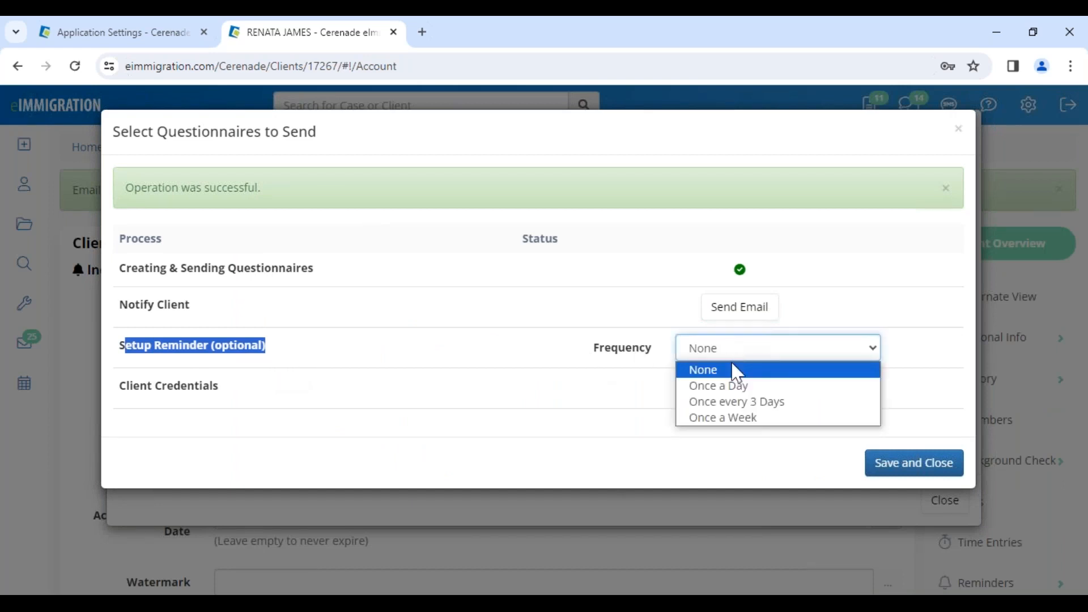
left_click(775, 420)
left_click(771, 389)
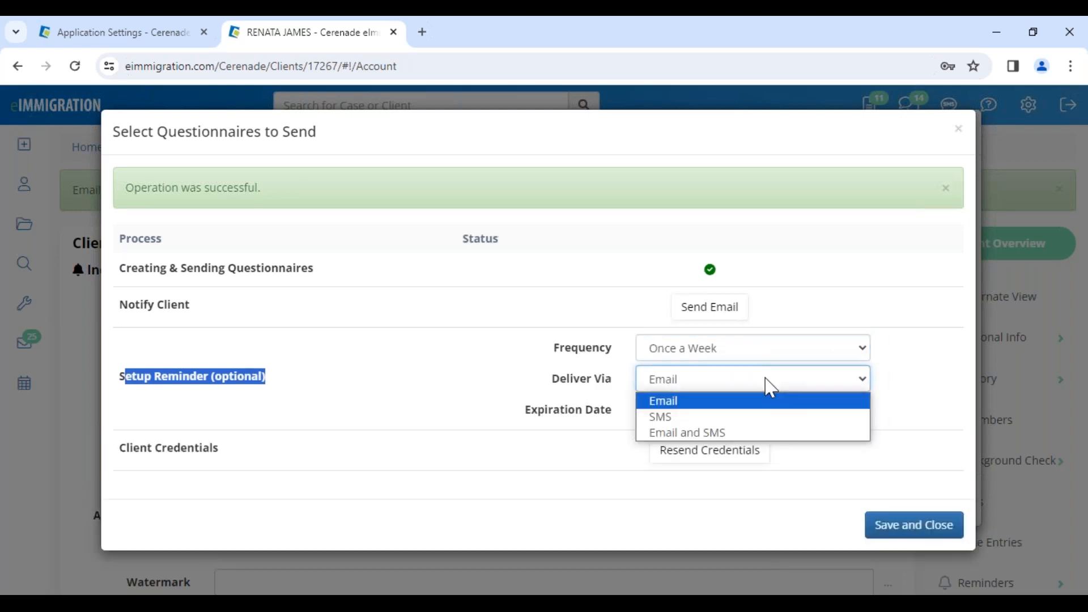
left_click(678, 403)
left_click(678, 411)
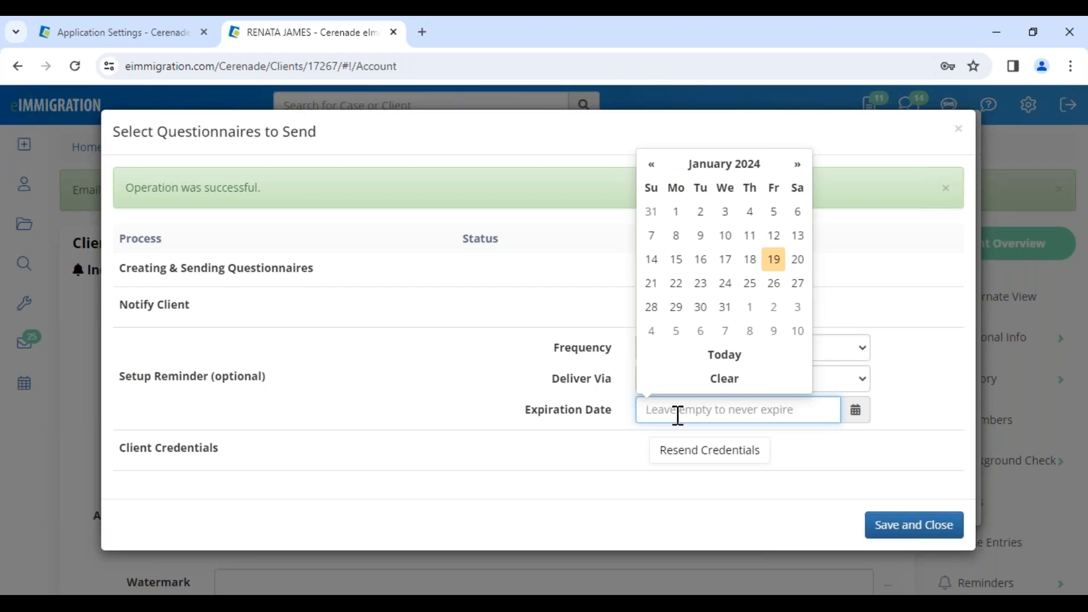
left_click(773, 332)
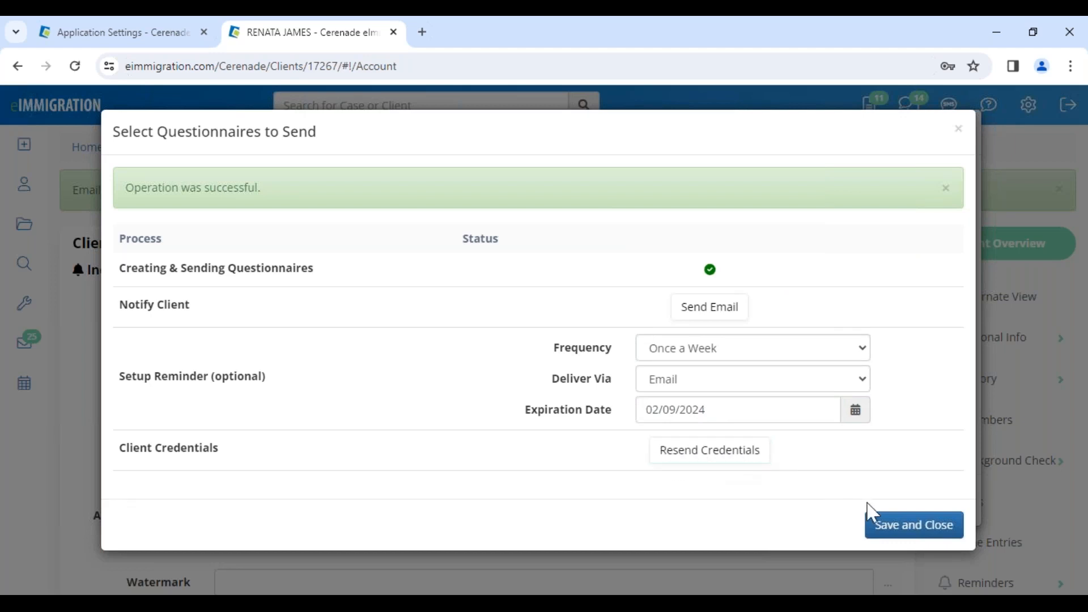
left_click(914, 527)
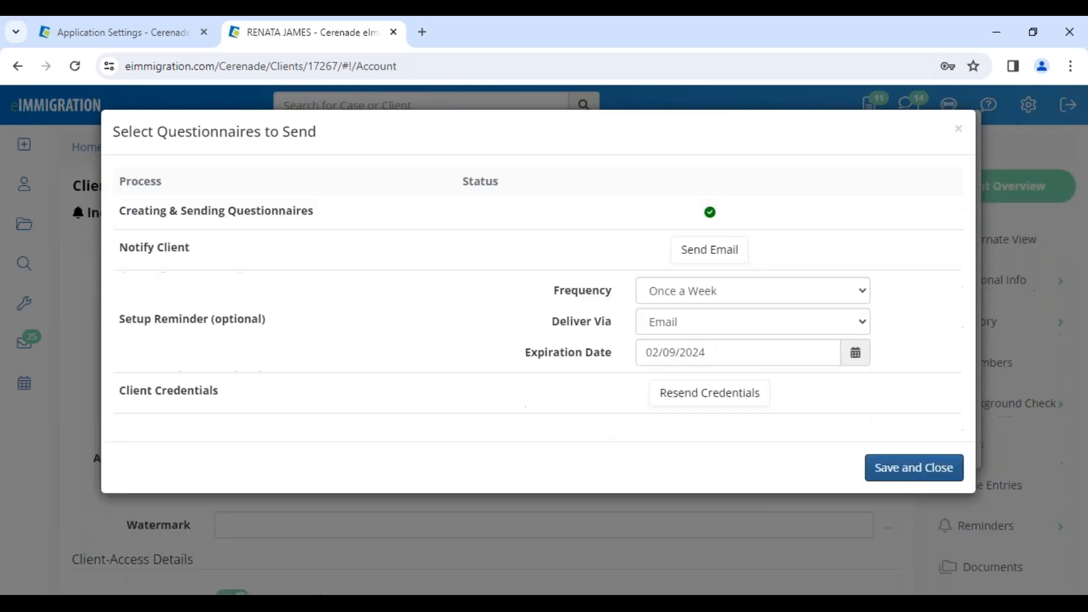
left_click(932, 512)
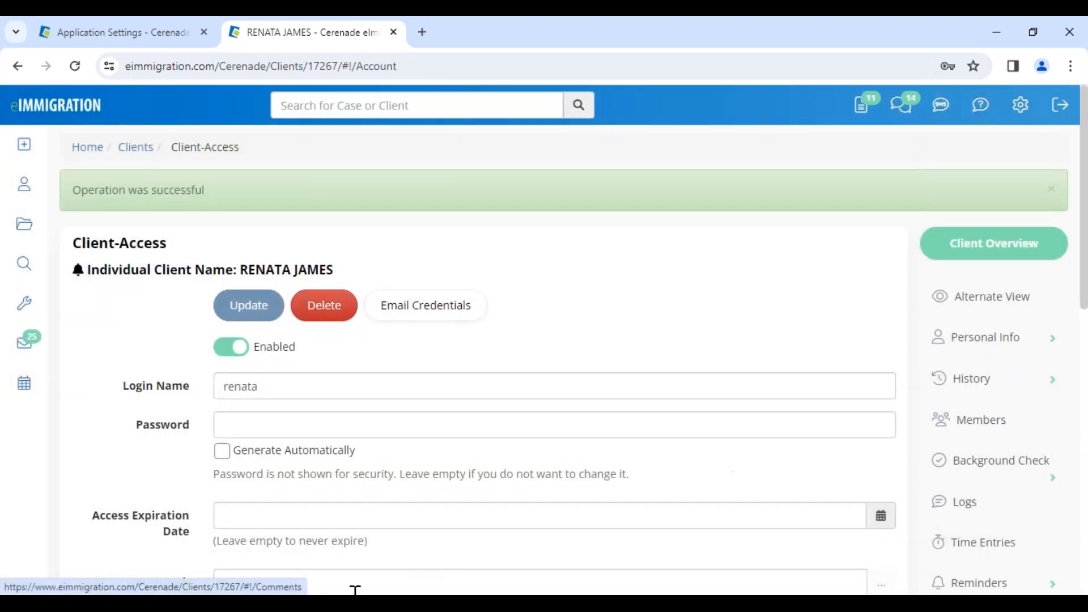
Switch to the client portal in Edge, refresh the Mailbox and open the 1.Initial Intake Form questionnaire
left_click(175, 605)
left_click(217, 559)
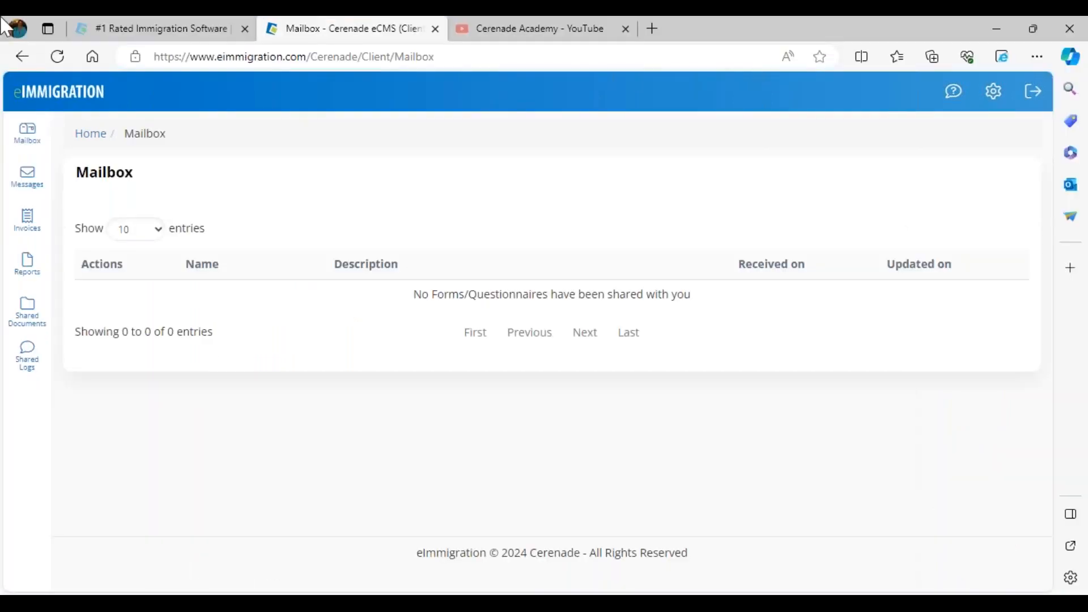
left_click(61, 60)
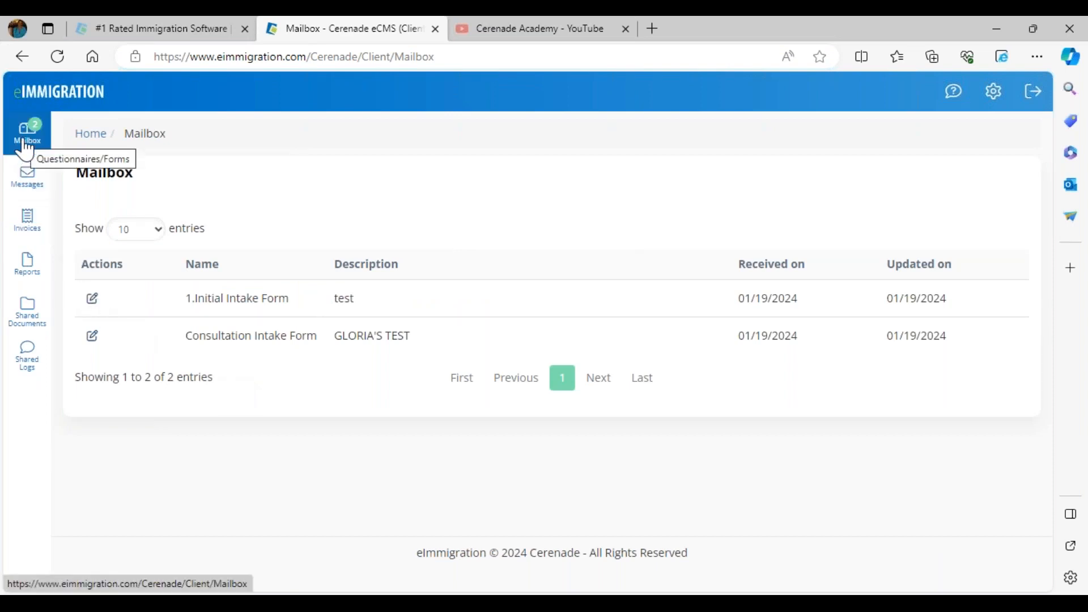
left_click(93, 300)
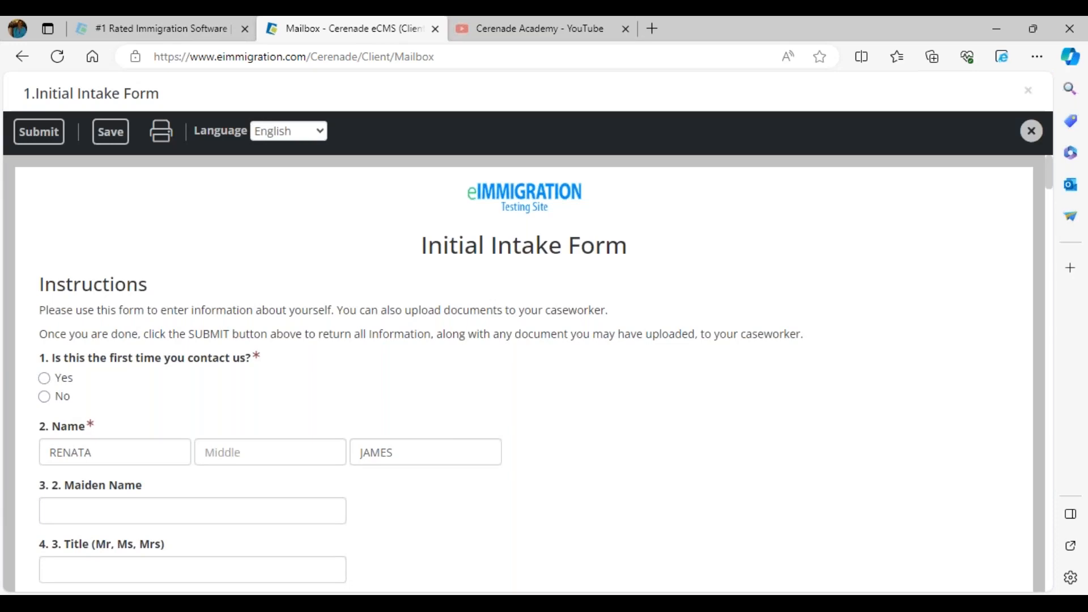
Change the intake form's language to Spanish and check the translated instructions heading
left_click(290, 133)
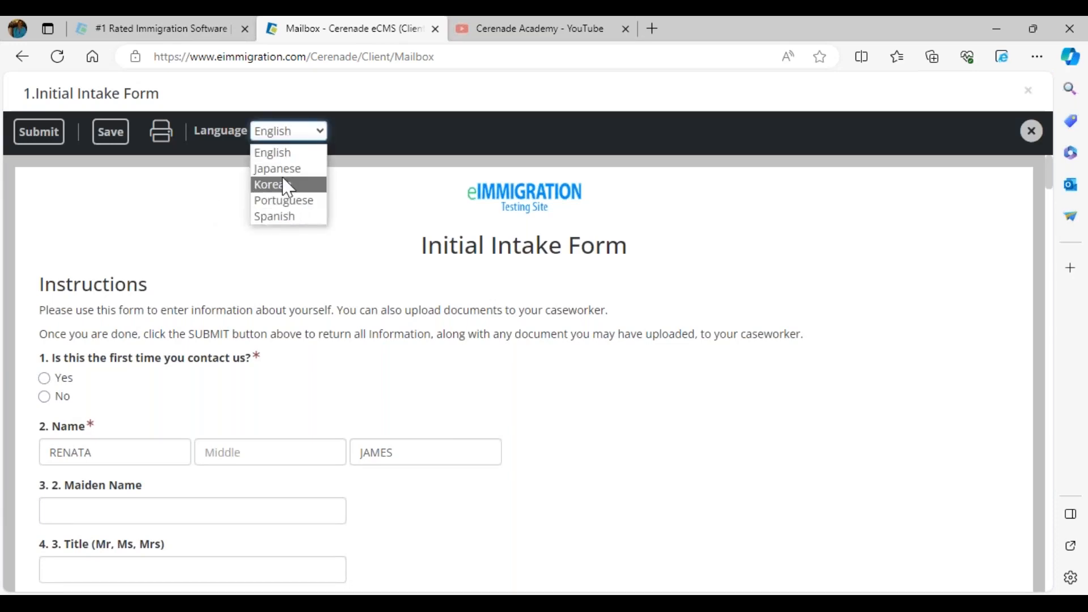
left_click(285, 217)
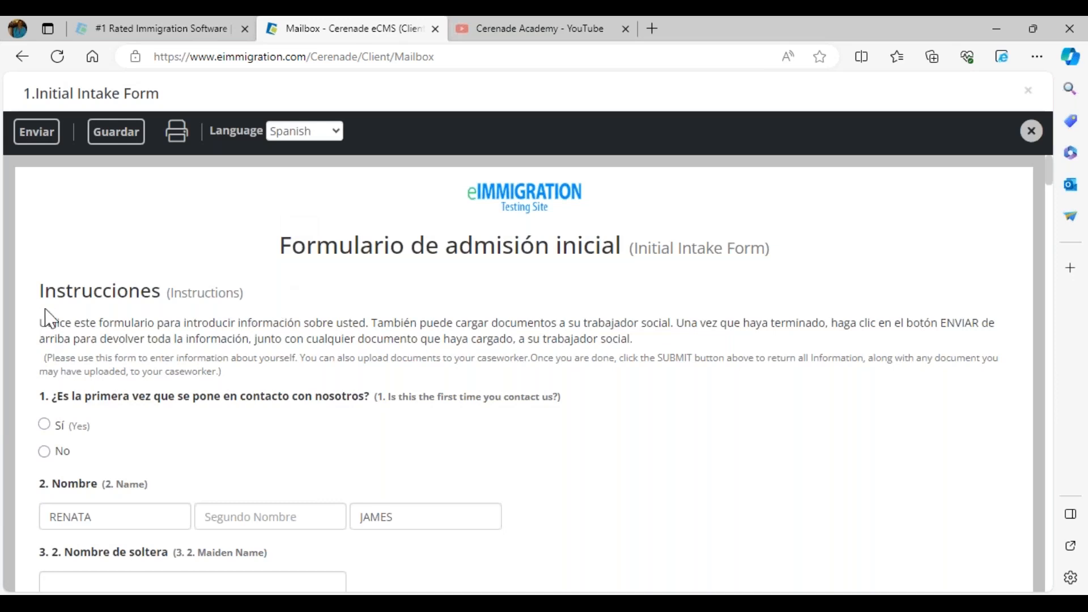
left_click_drag(42, 302, 245, 294)
left_click(274, 301)
Answer the first-contact question with Sí and enter google as how the client heard about the firm
left_click(45, 425)
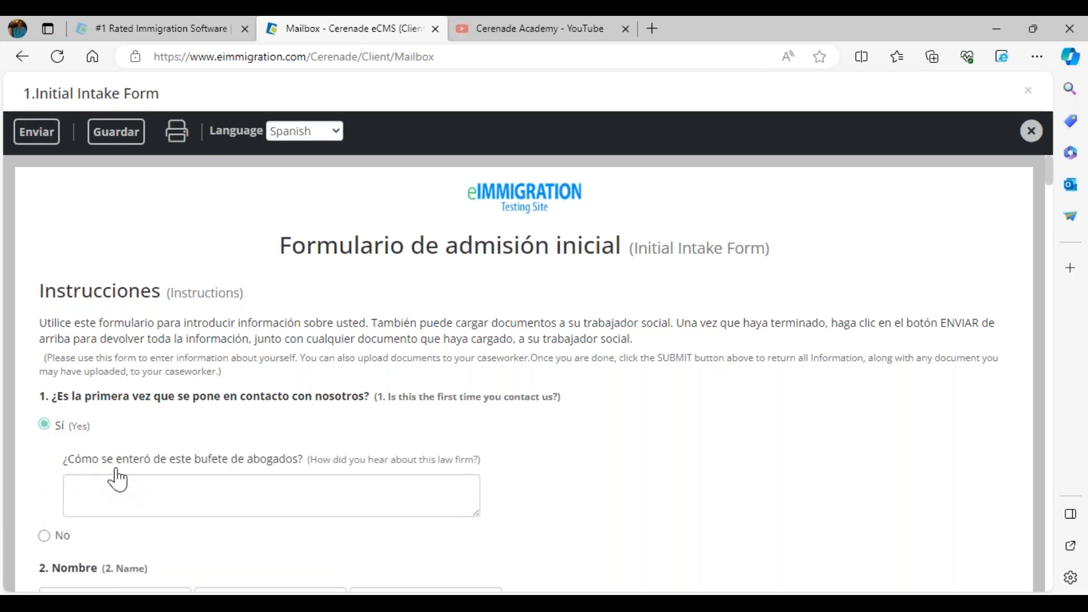
left_click(333, 506)
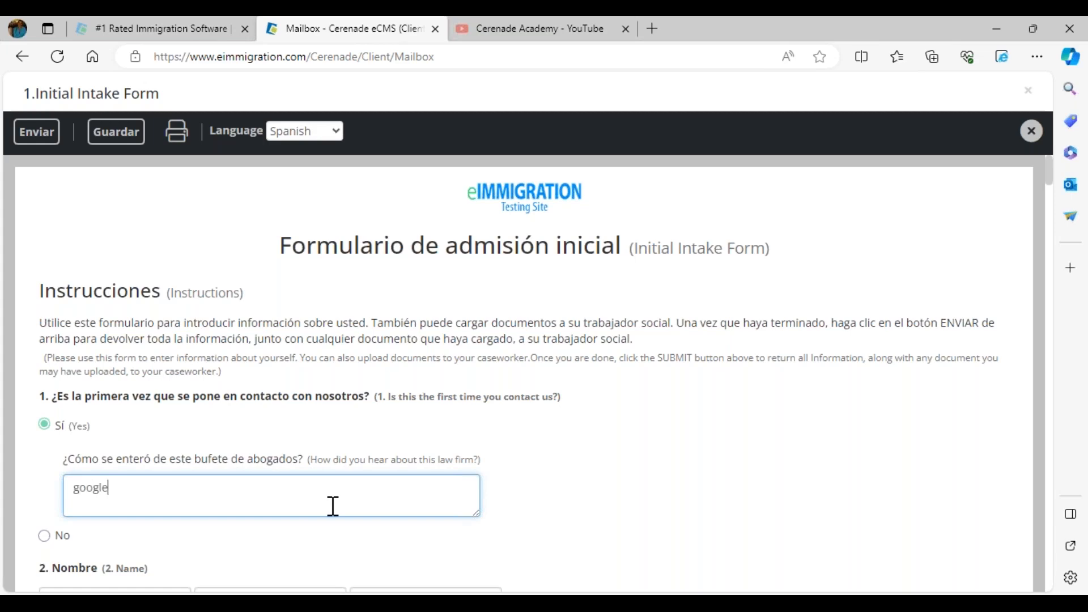
Fill in the client's middle name and maiden name, and enter Mrs. as the title
scroll(333, 506, "down", 3)
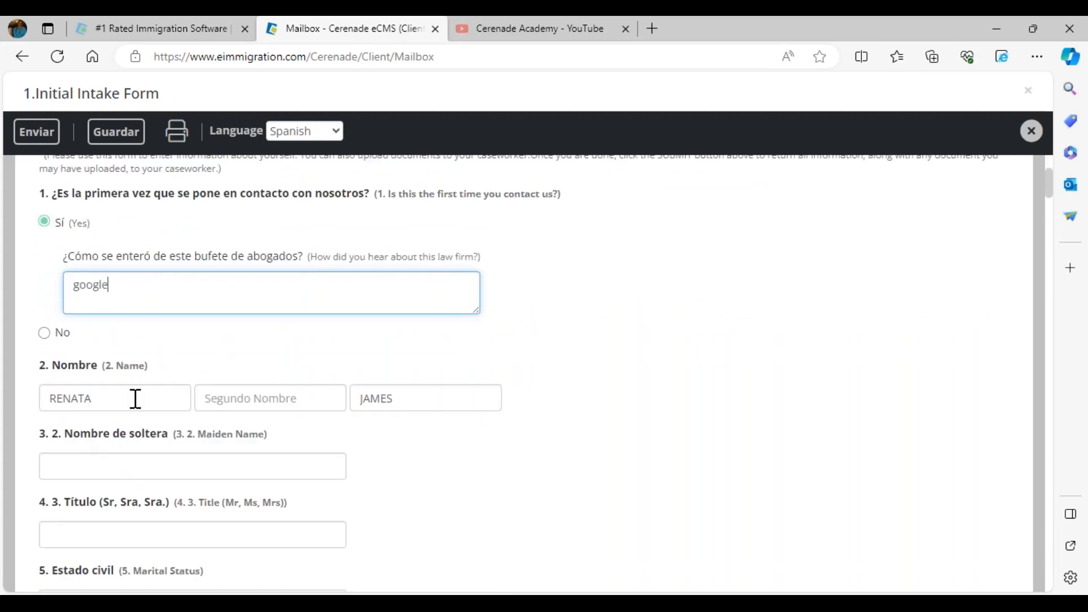
left_click(258, 403)
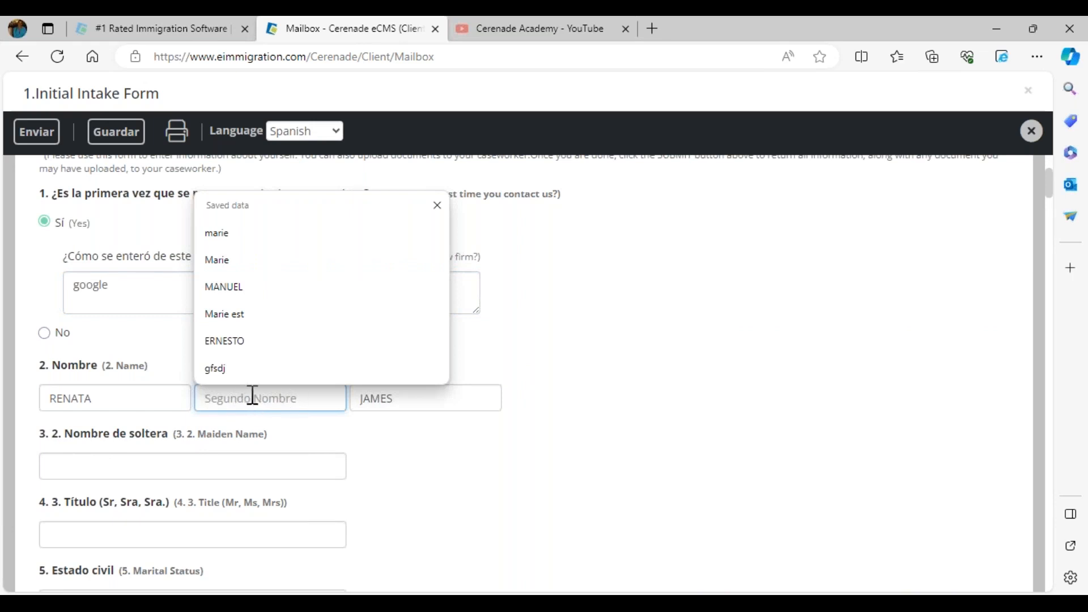
type("Marie")
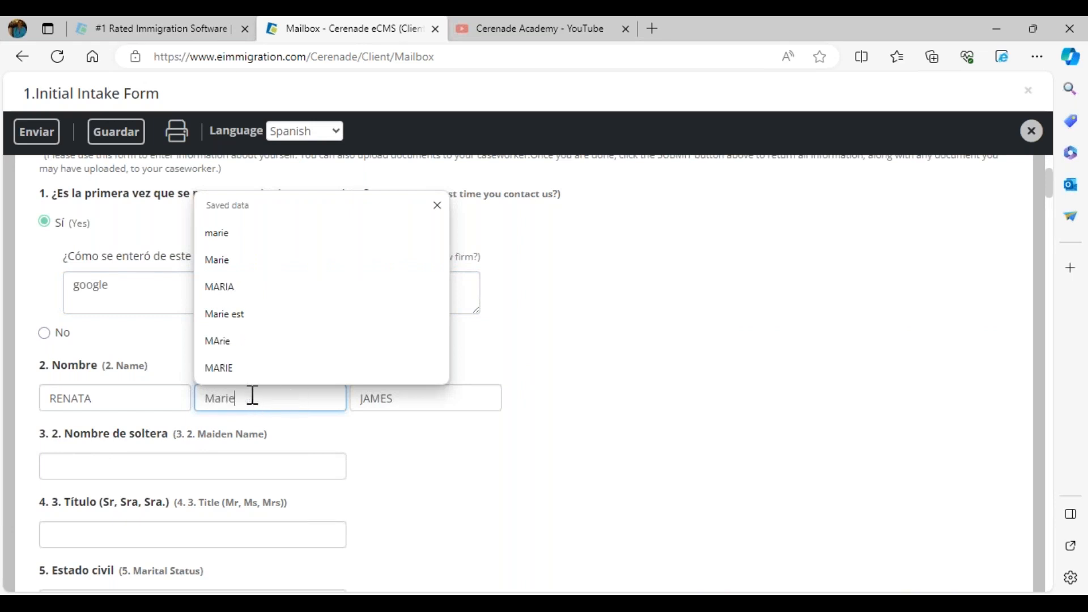
left_click(198, 465)
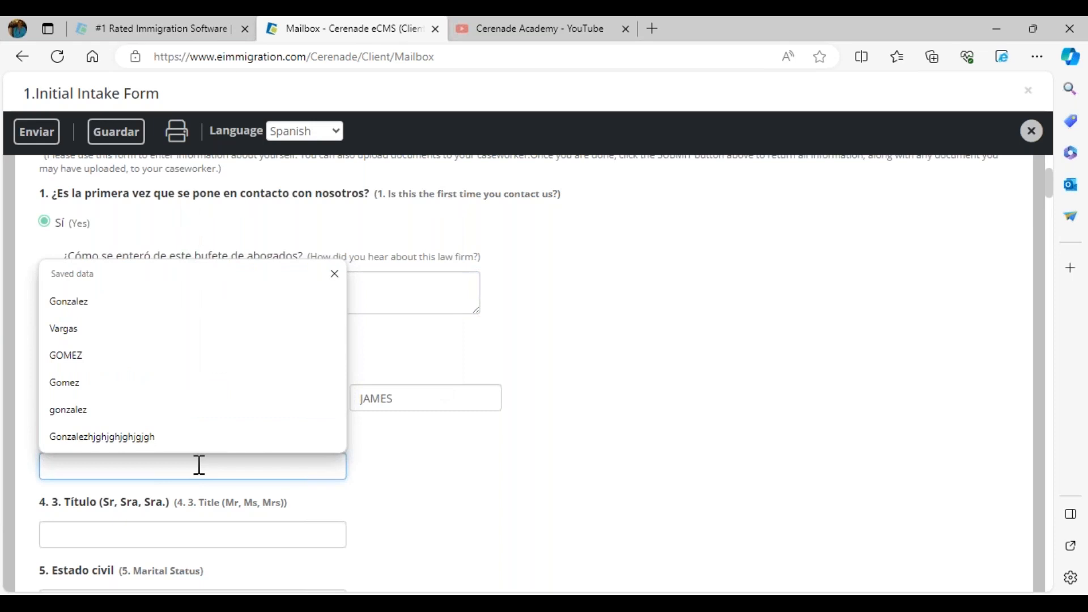
type("Gusman")
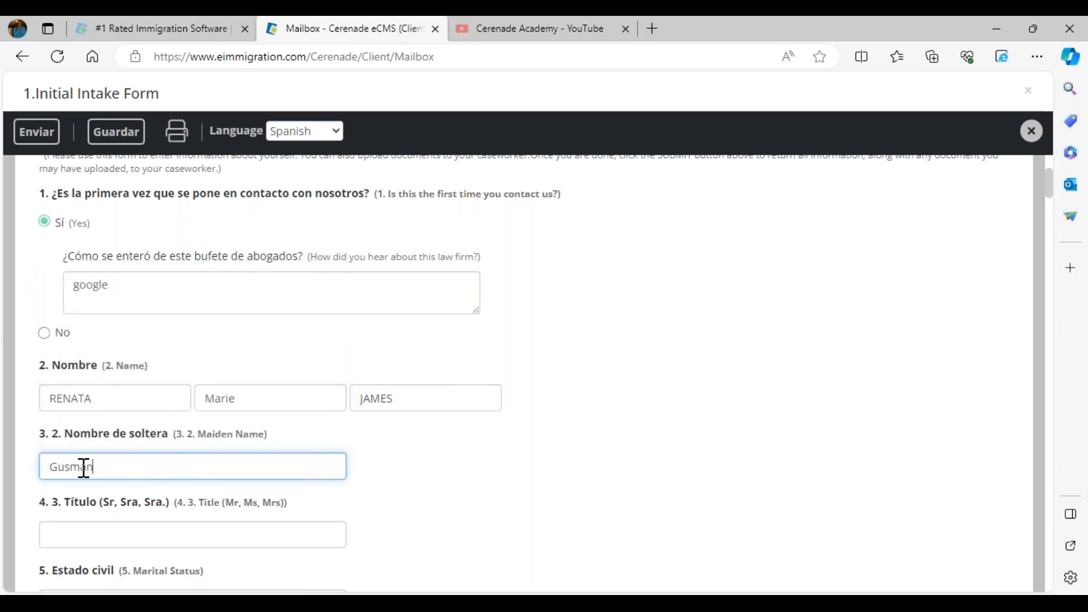
left_click(121, 540)
type("Mrs")
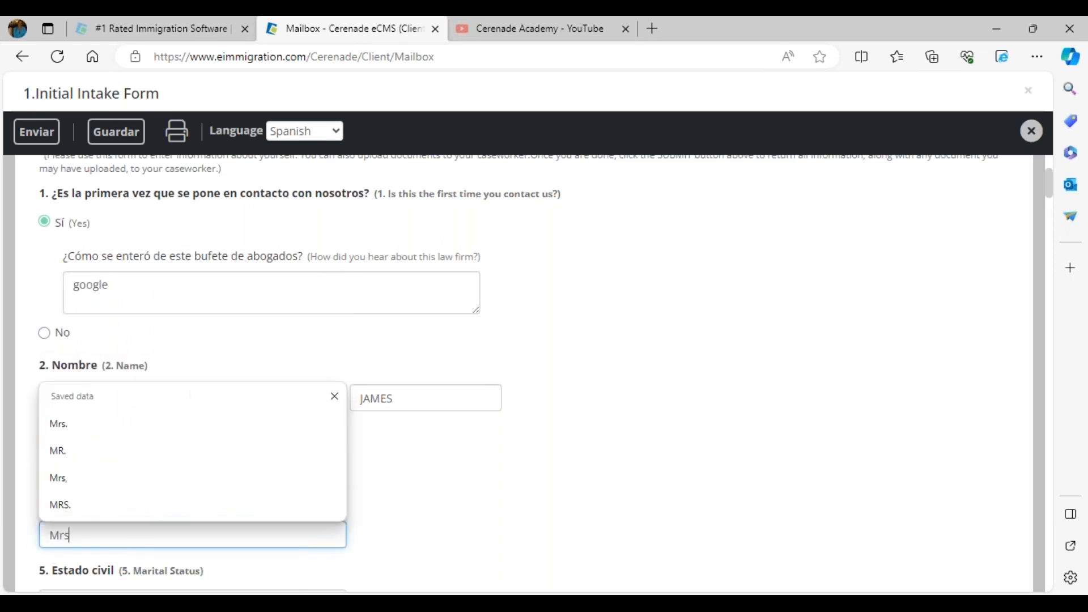
type(".")
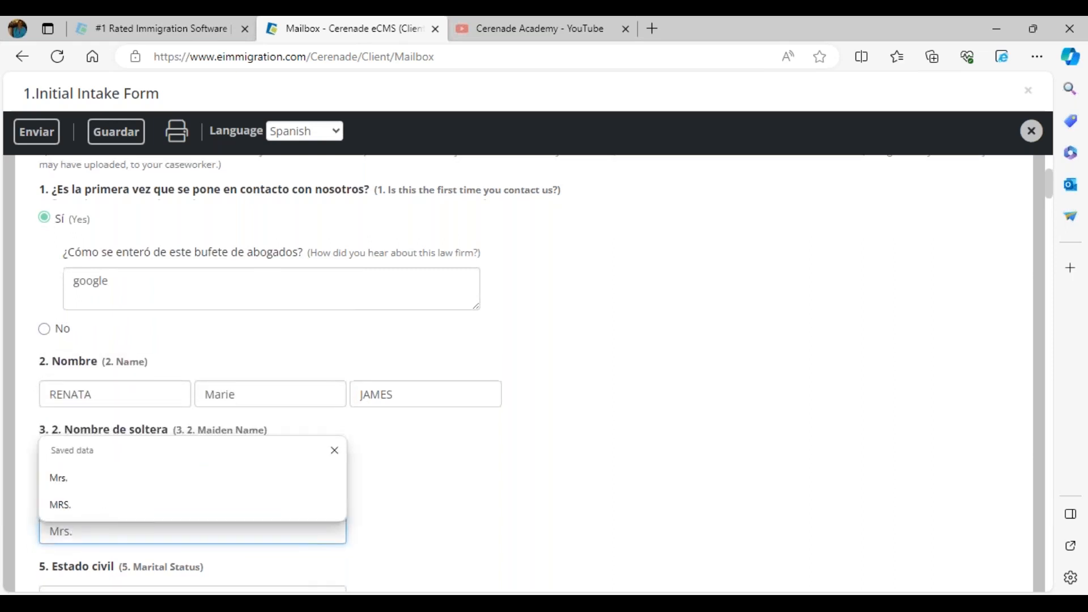
Set the marital status to Casado (Married) and the gender to Female
scroll(99, 369, "down", 3)
left_click(81, 405)
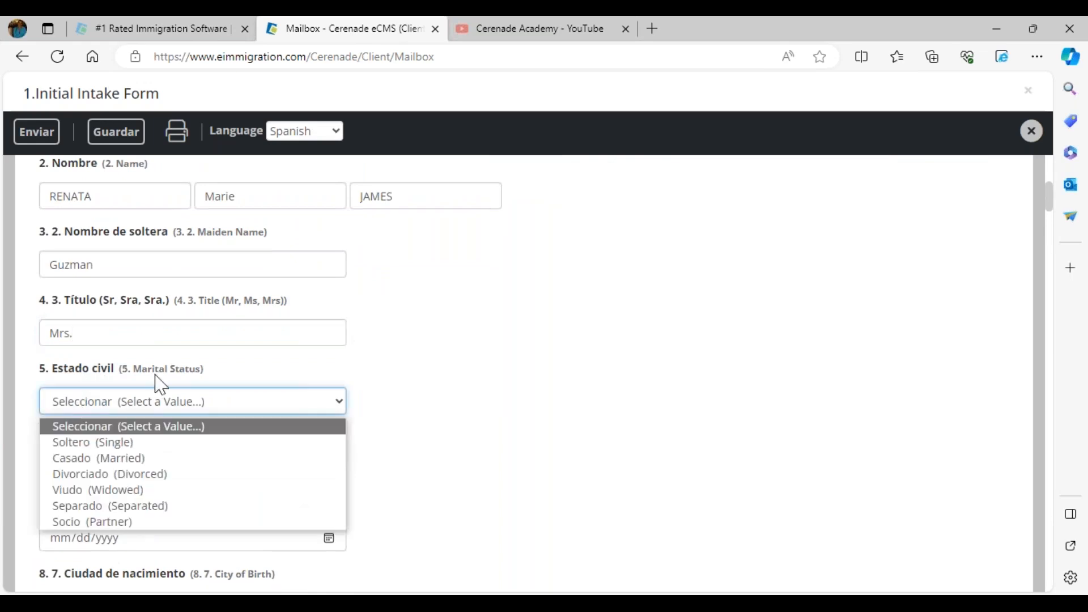
left_click(111, 457)
left_click(142, 476)
left_click(397, 451)
Enter the client's date of birth in the Fecha de nacimiento field
scroll(202, 532, "down", 3)
left_click(64, 405)
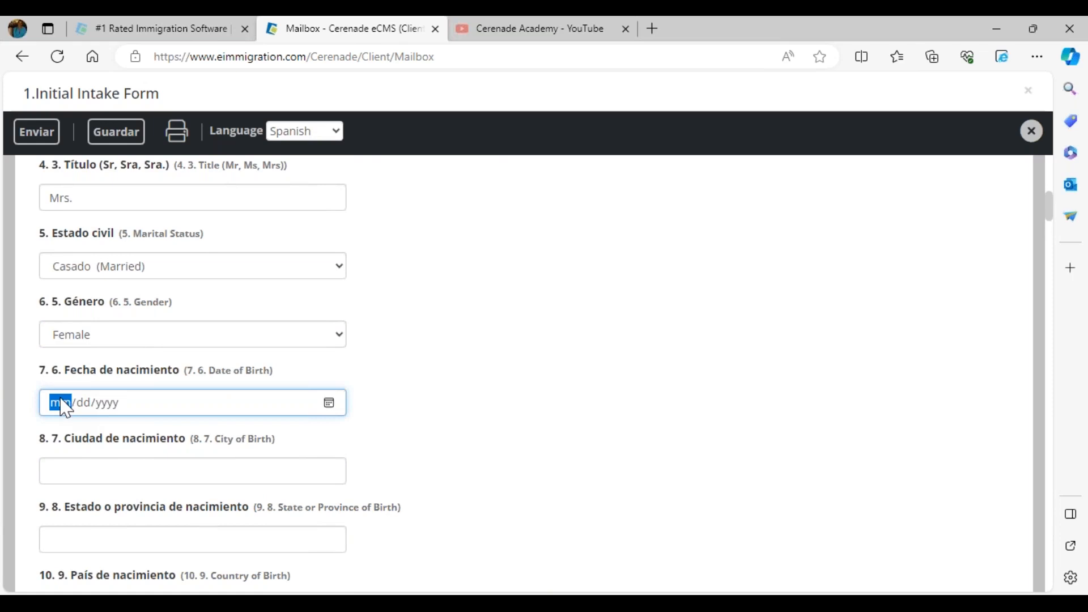
left_click(443, 448)
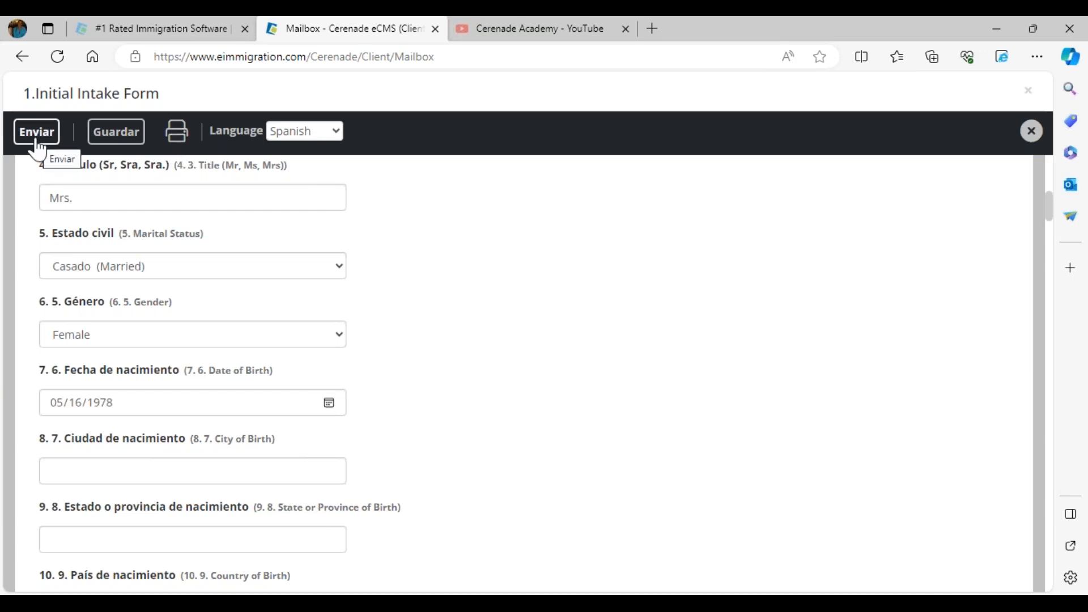
Submit the completed Initial Intake Form to the caseworker and acknowledge the submission message
scroll(141, 357, "up", 10)
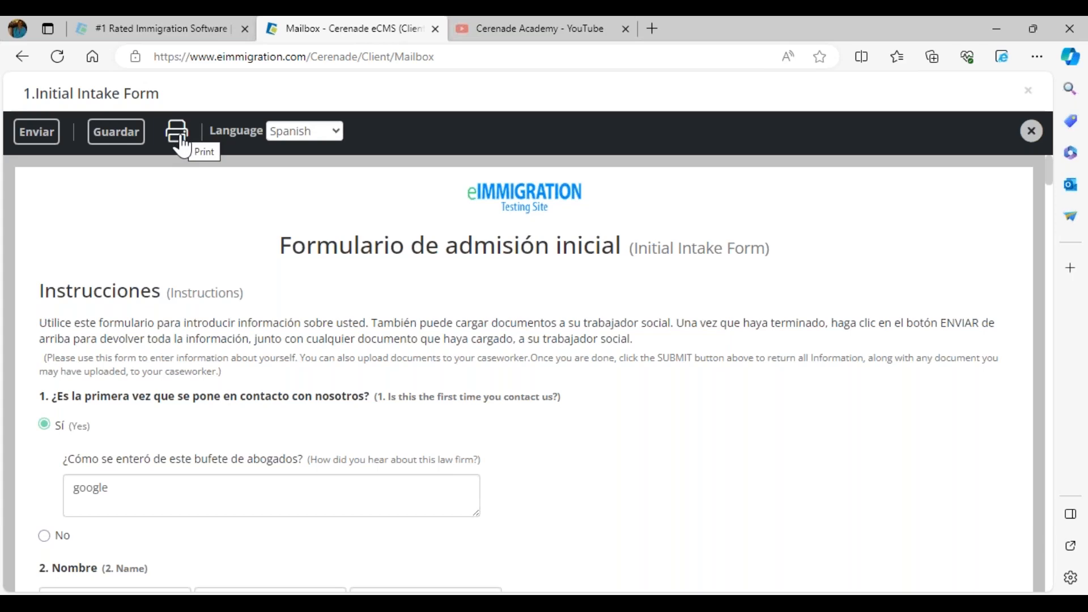
left_click(42, 137)
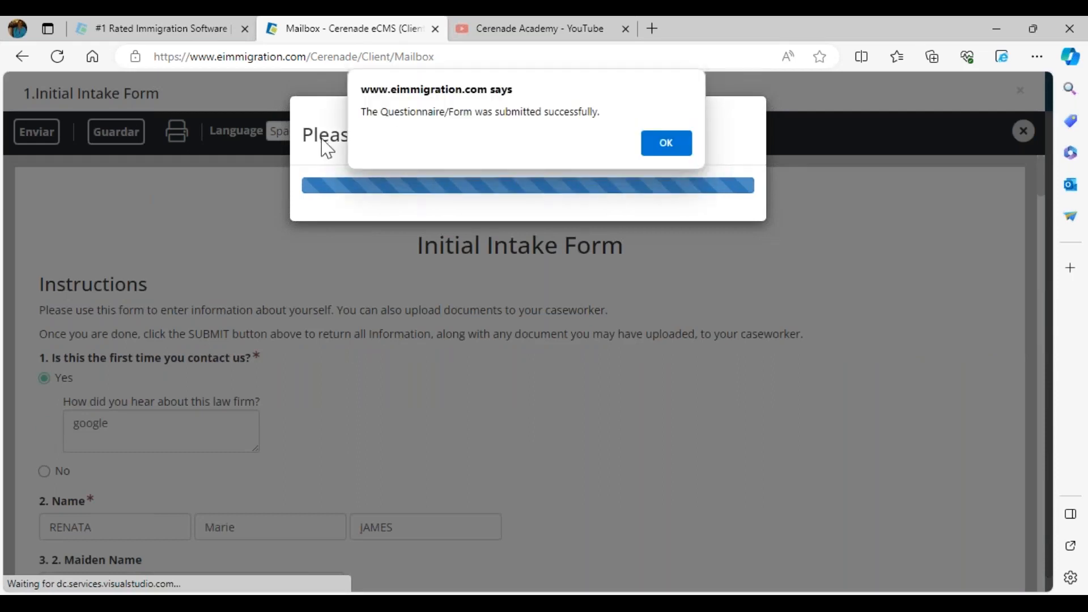
left_click(666, 146)
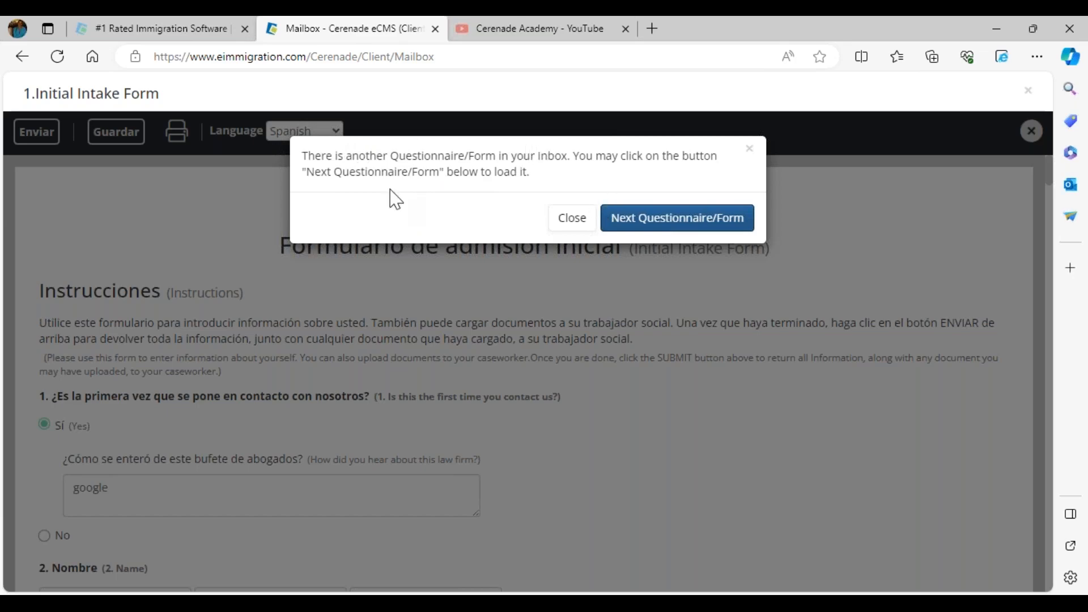
Load the next questionnaire, the Consultation Intake Form, and close it without filling it in
left_click(637, 219)
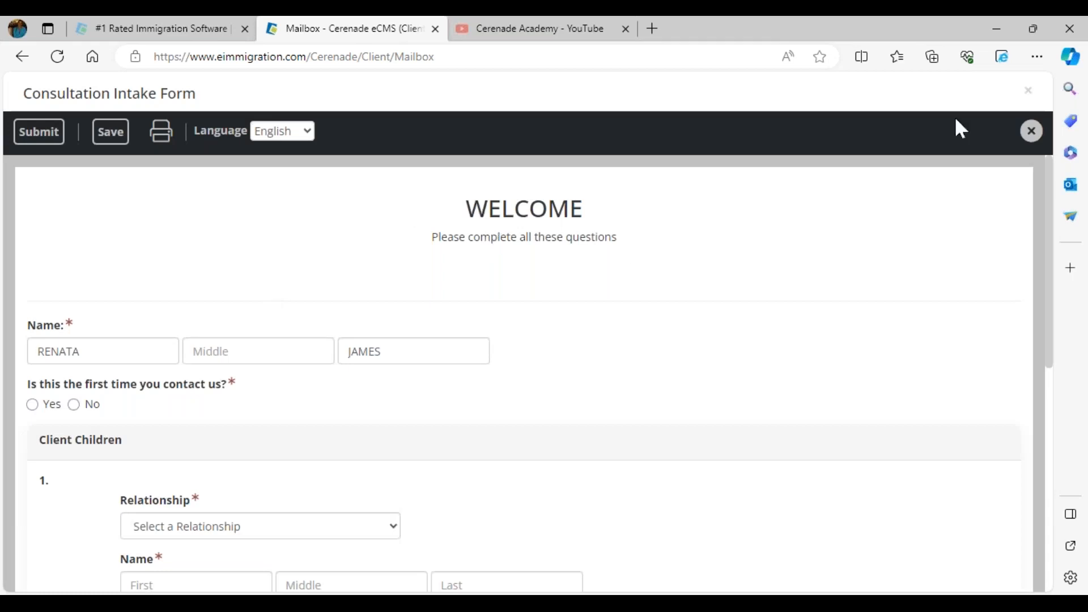
left_click(1031, 131)
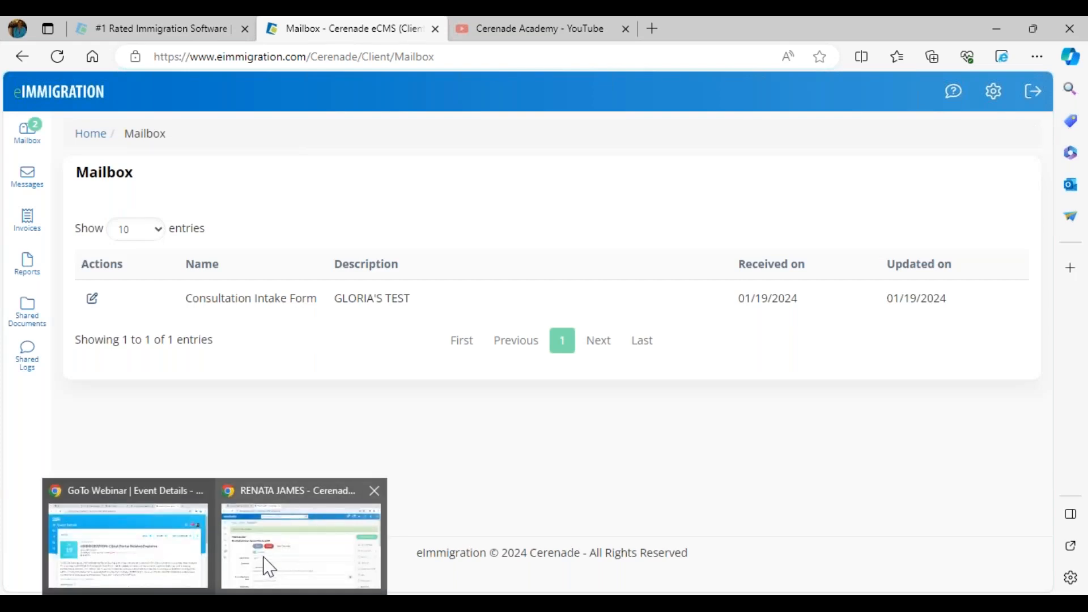
Switch back to the caseworker's eImmigration session in Chrome, go to the home page and open the questionnaire inbox
left_click(262, 560)
left_click(74, 122)
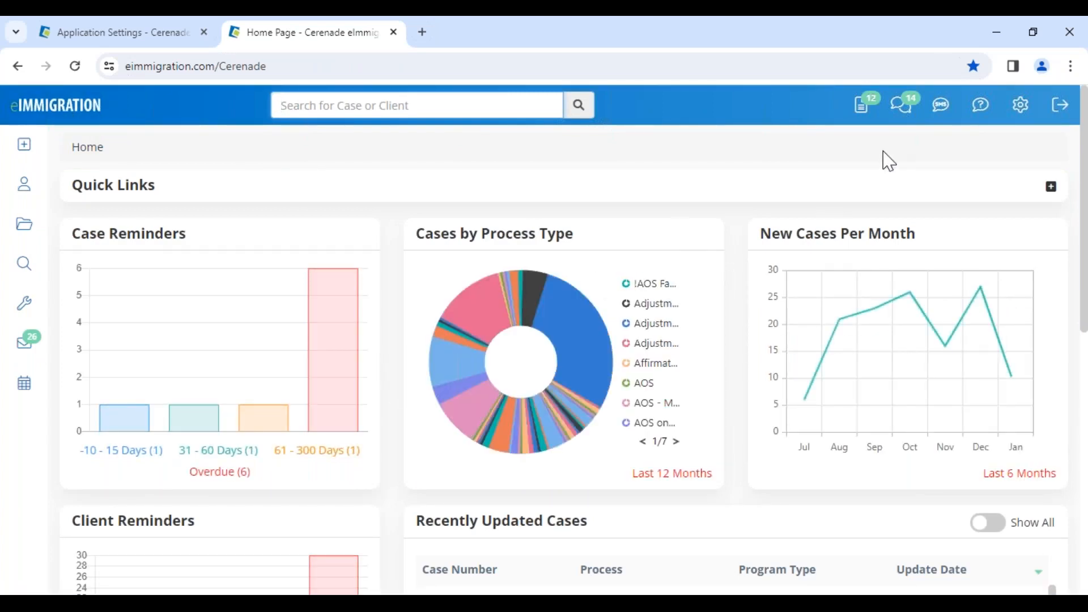
left_click(863, 107)
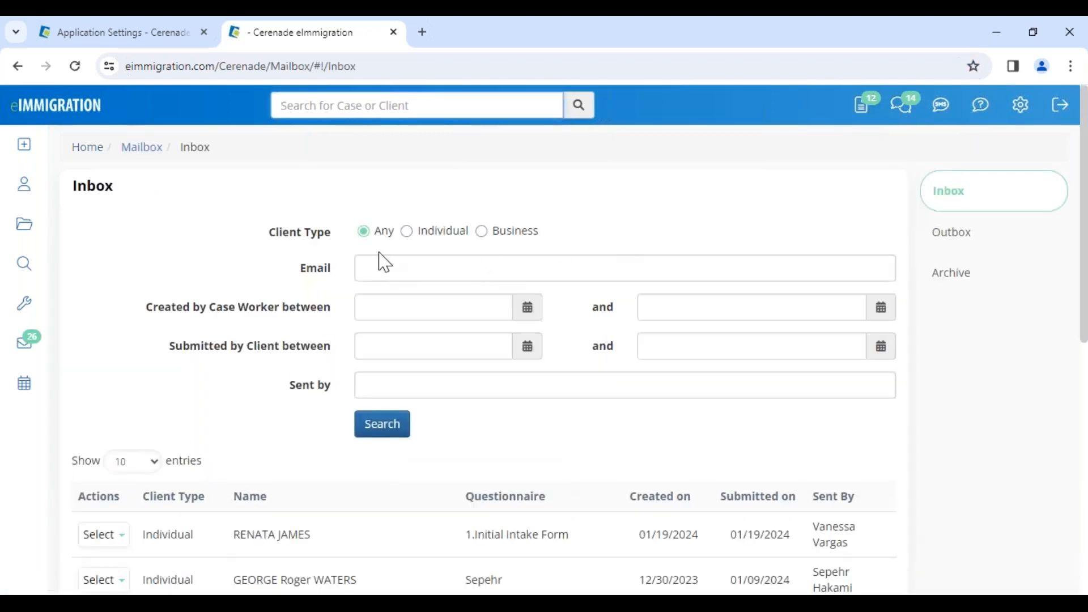
Check the client's submitted Initial Intake Form entry in the Inbox and open it for review
scroll(234, 554, "down", 3)
left_click_drag(229, 377, 318, 374)
left_click_drag(470, 375, 645, 377)
left_click_drag(698, 379, 869, 391)
left_click(111, 377)
left_click(129, 407)
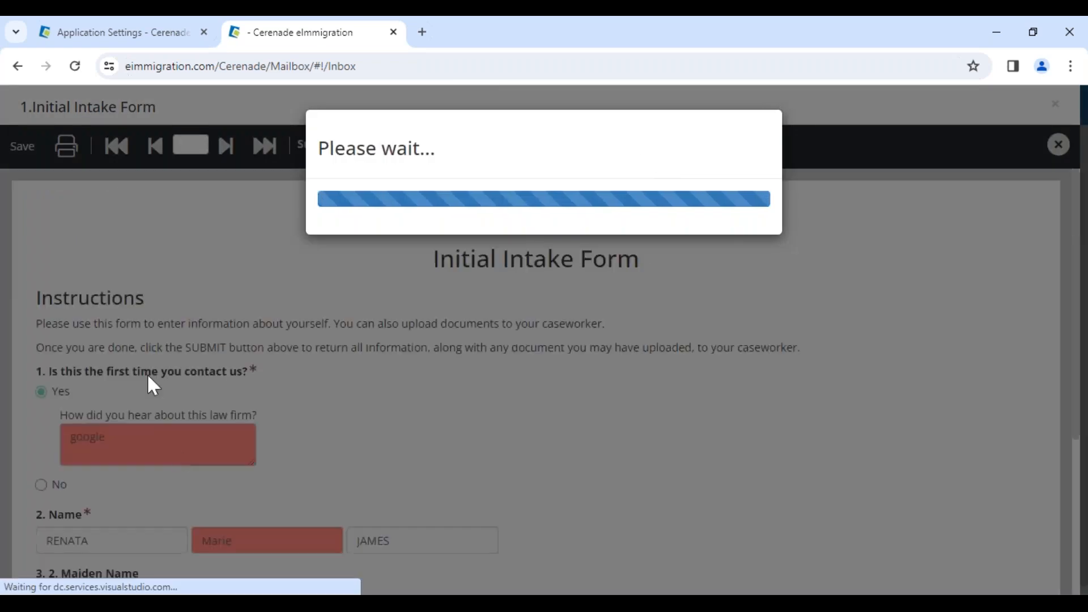
Check the client's changed answers in the submitted Initial Intake Form and the original-value notice for the current field
scroll(272, 510, "down", 4)
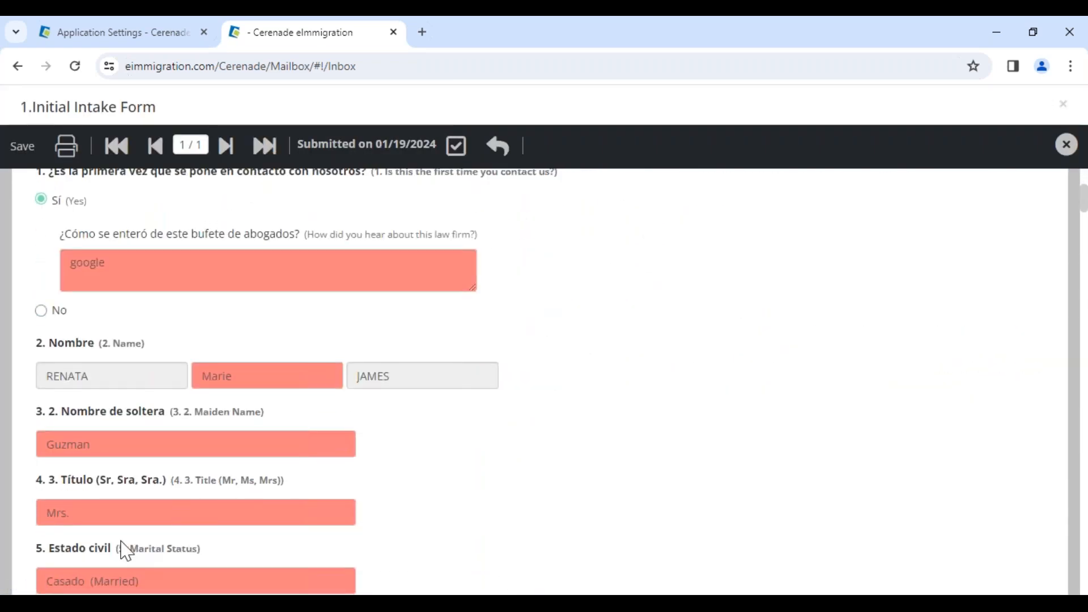
left_click(123, 269)
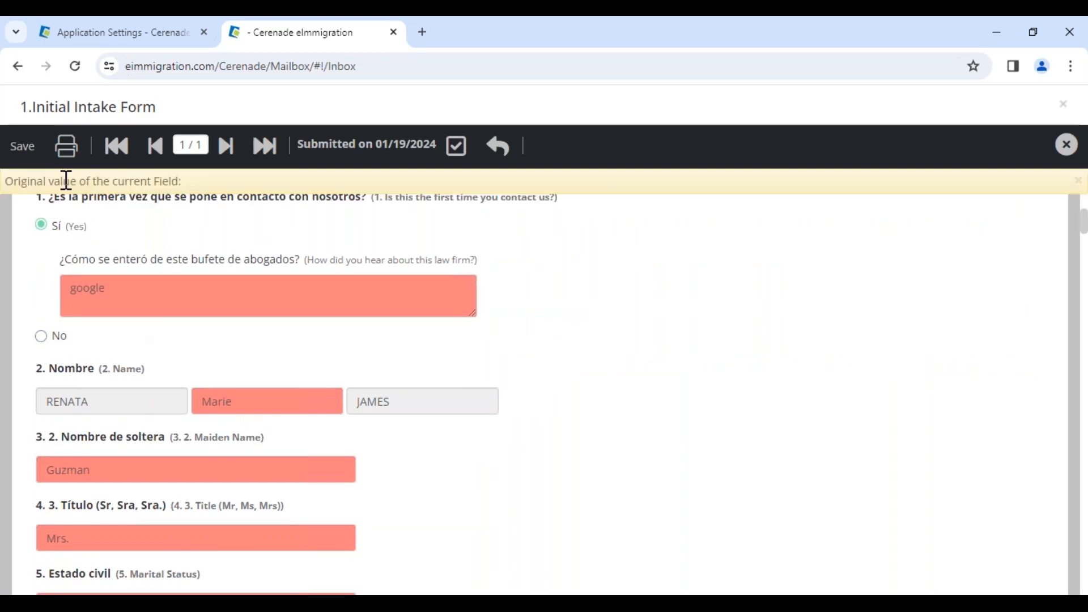
left_click_drag(67, 180, 203, 169)
left_click(271, 380)
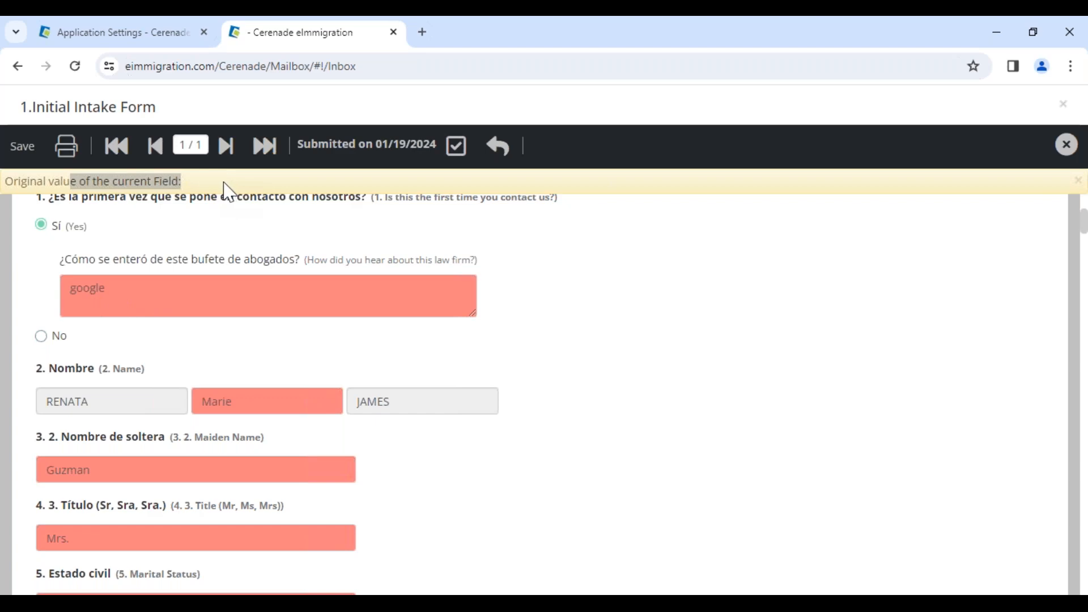
scroll(464, 255, "up", 4)
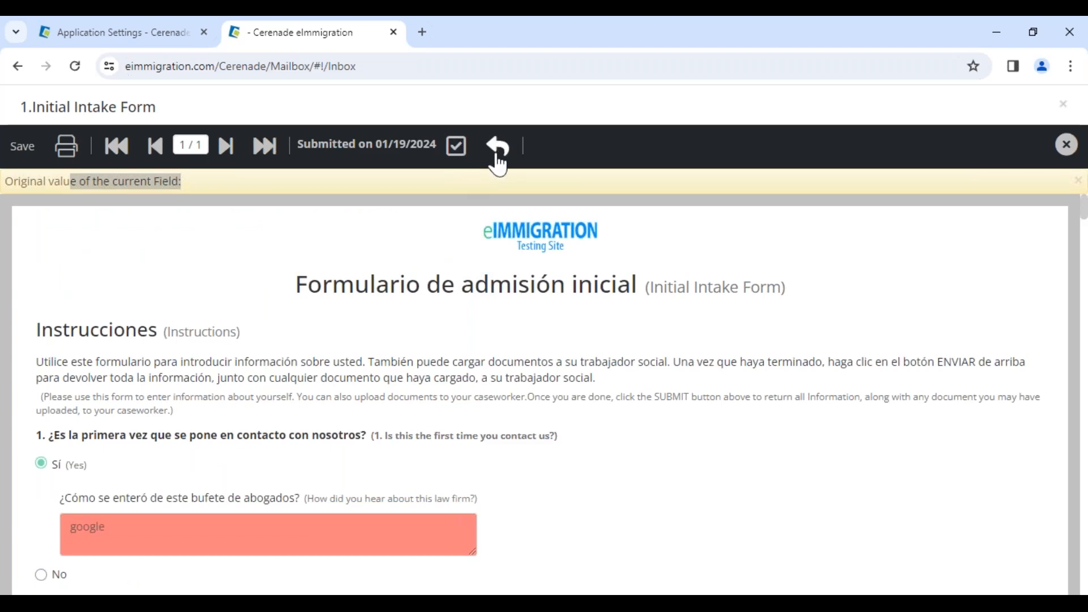
Check the remaining answers of the submitted Initial Intake Form, accept it and acknowledge the message
scroll(187, 544, "down", 10)
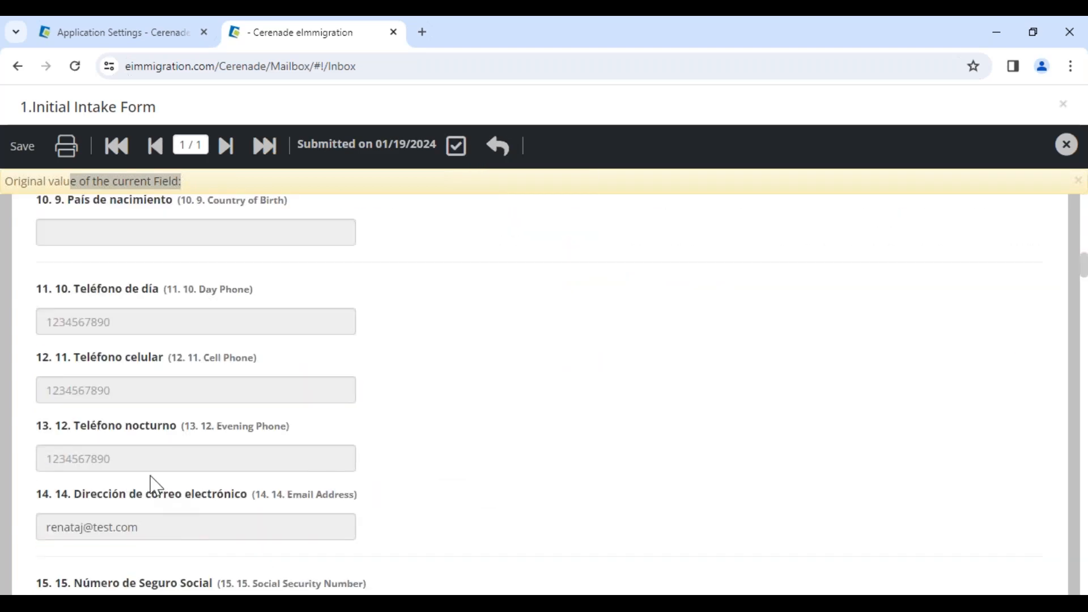
scroll(117, 394, "down", 10)
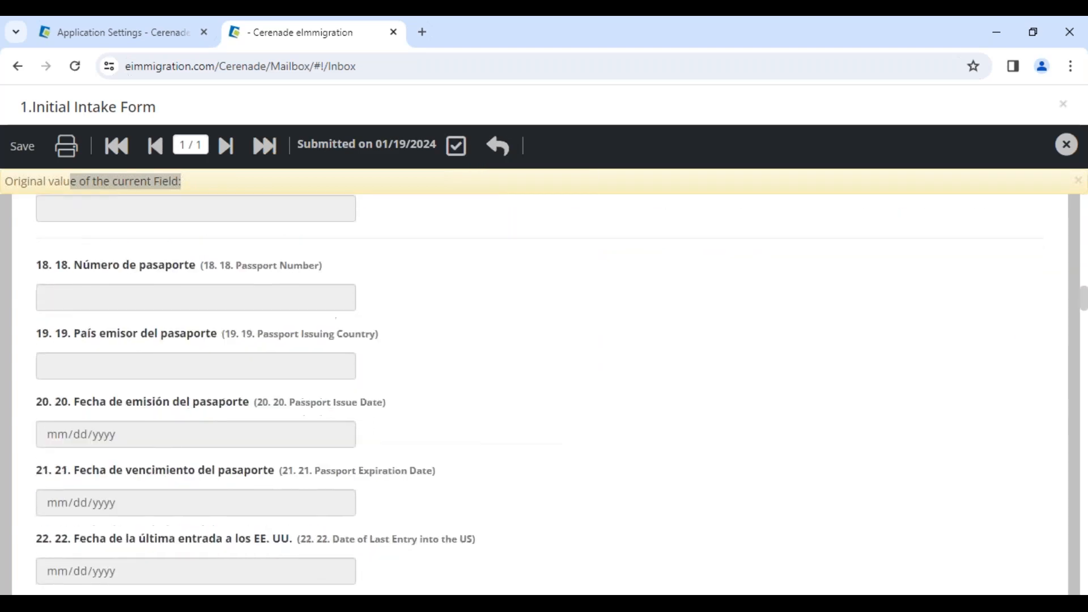
scroll(433, 211, "up", 20)
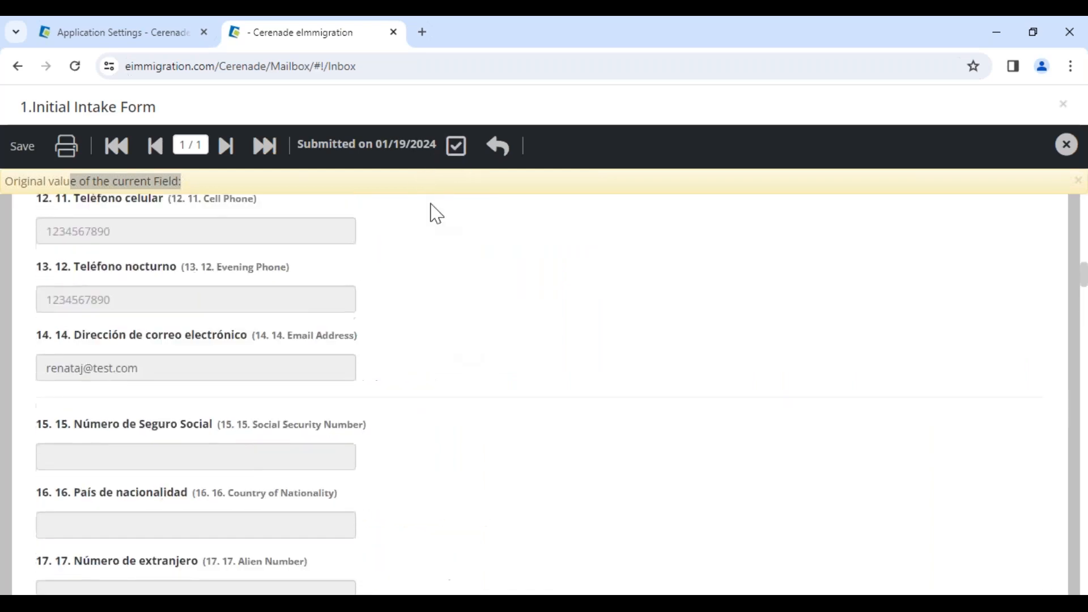
left_click(457, 145)
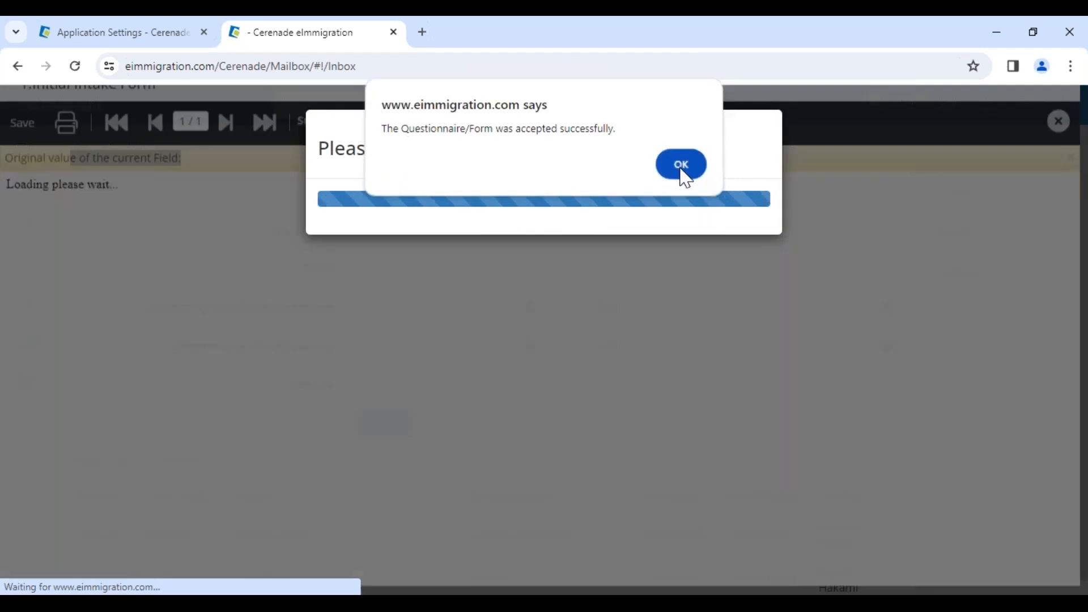
left_click(681, 168)
Open the same client's record from the Clients list and check the personal details transferred to General Info
left_click(12, 191)
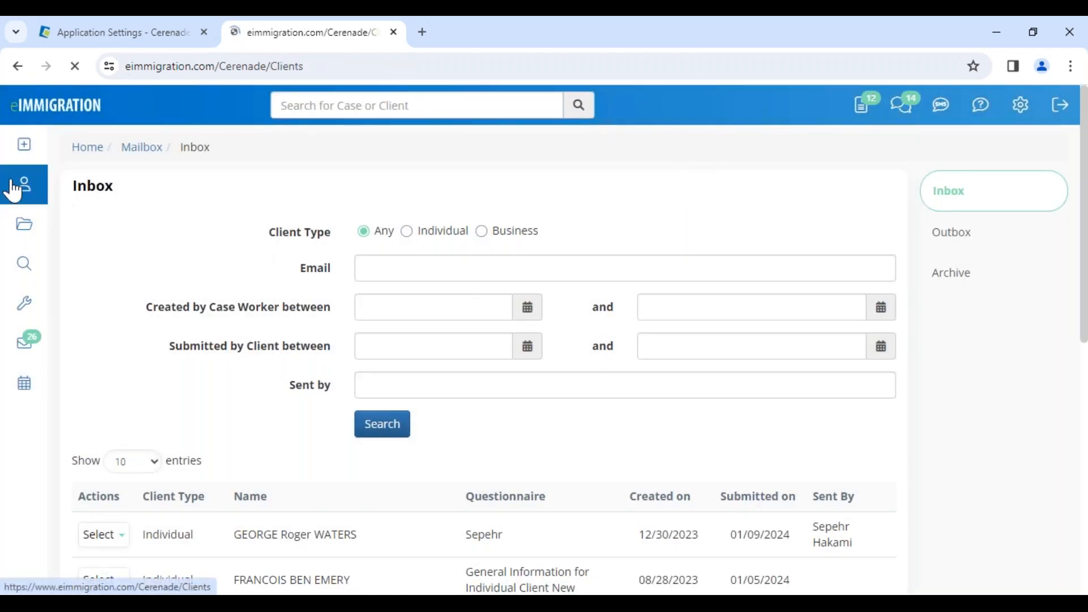
scroll(247, 462, "down", 1)
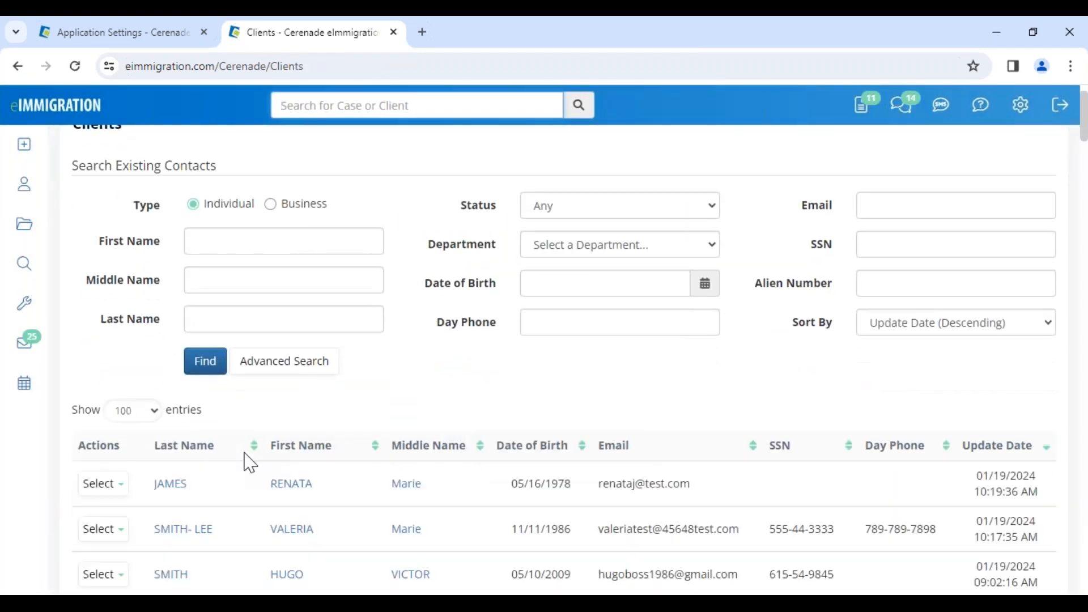
left_click(283, 497)
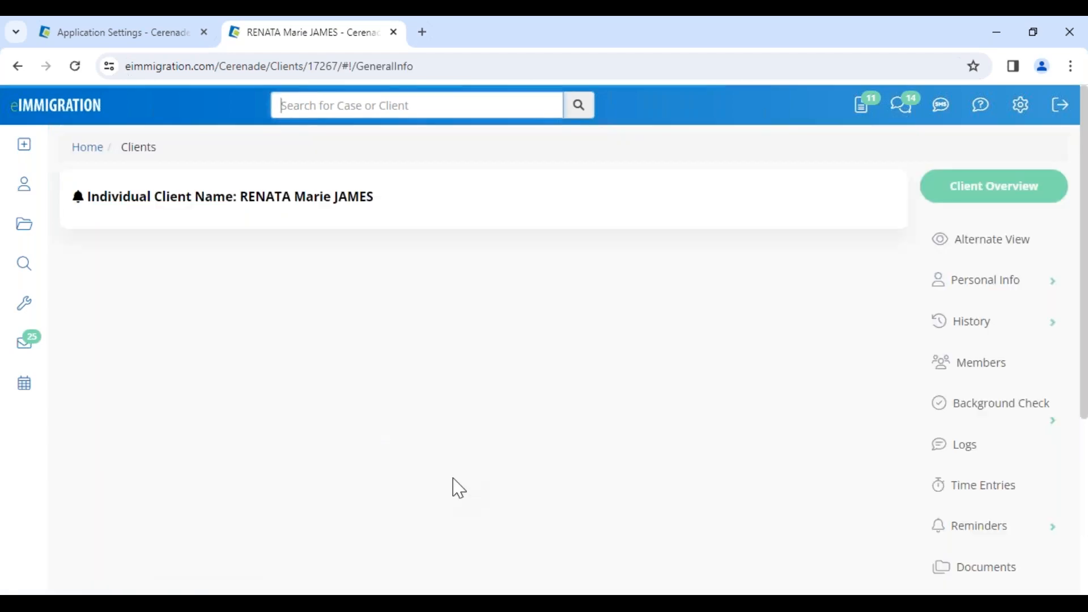
scroll(508, 510, "down", 1)
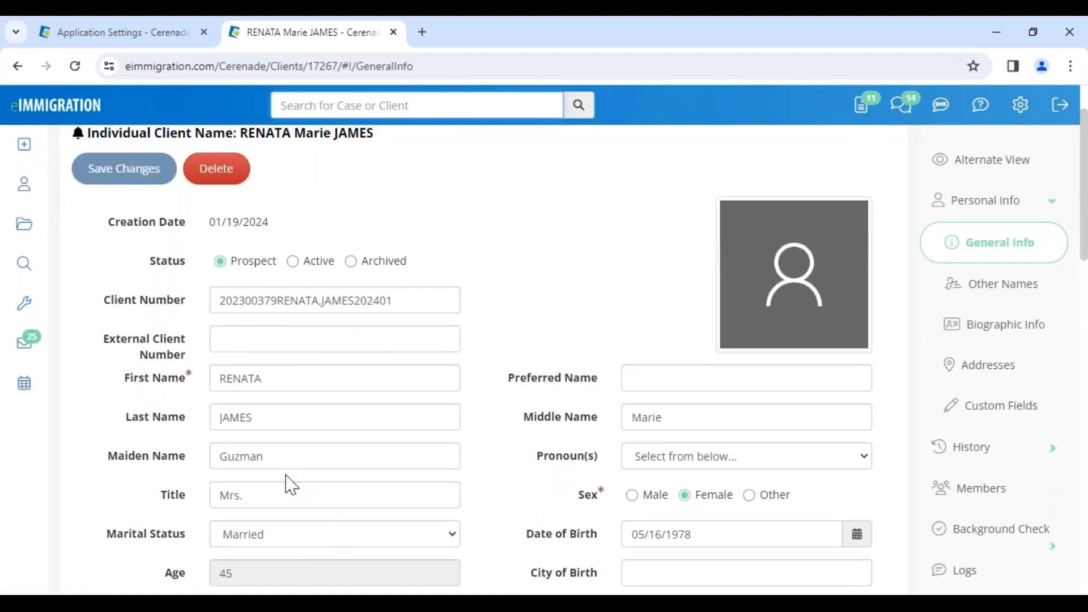
left_click(724, 536)
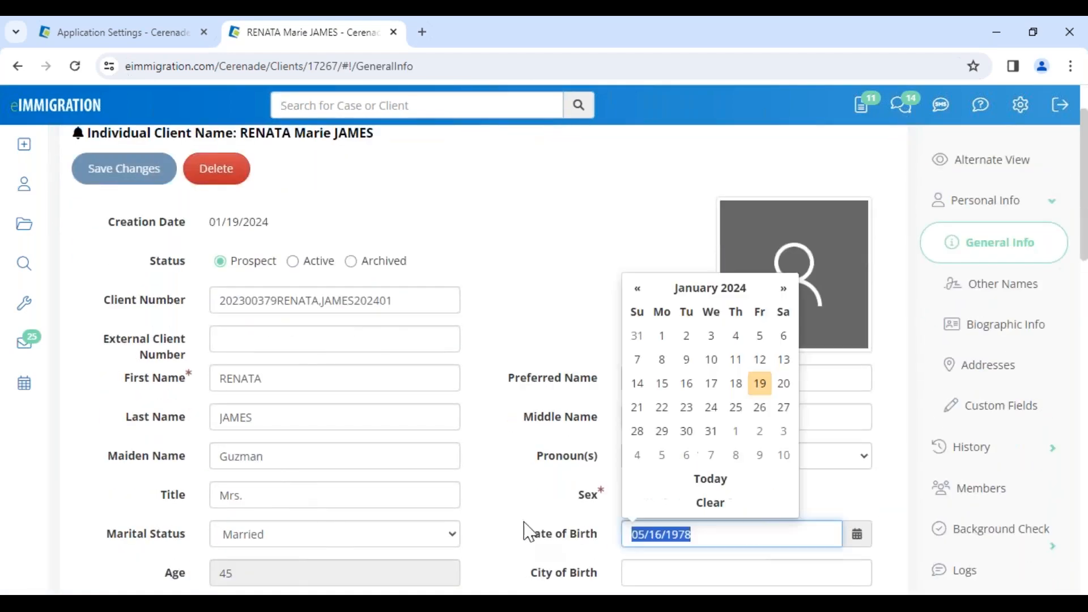
left_click(509, 479)
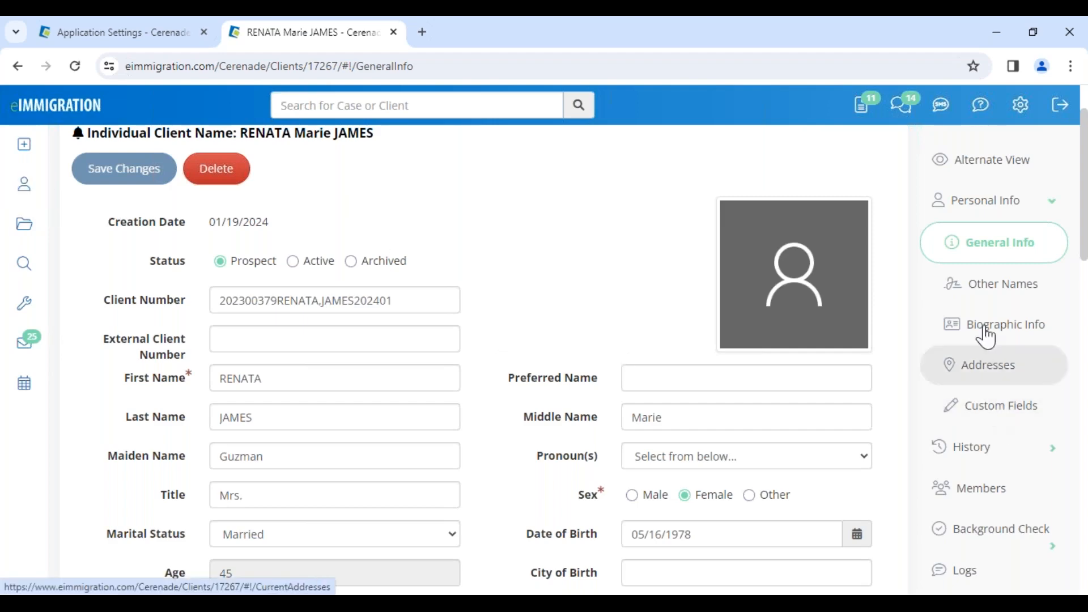
Open the client's Client-Access settings and check the login details
scroll(314, 201, "up", 2)
left_click_drag(396, 214, 228, 208)
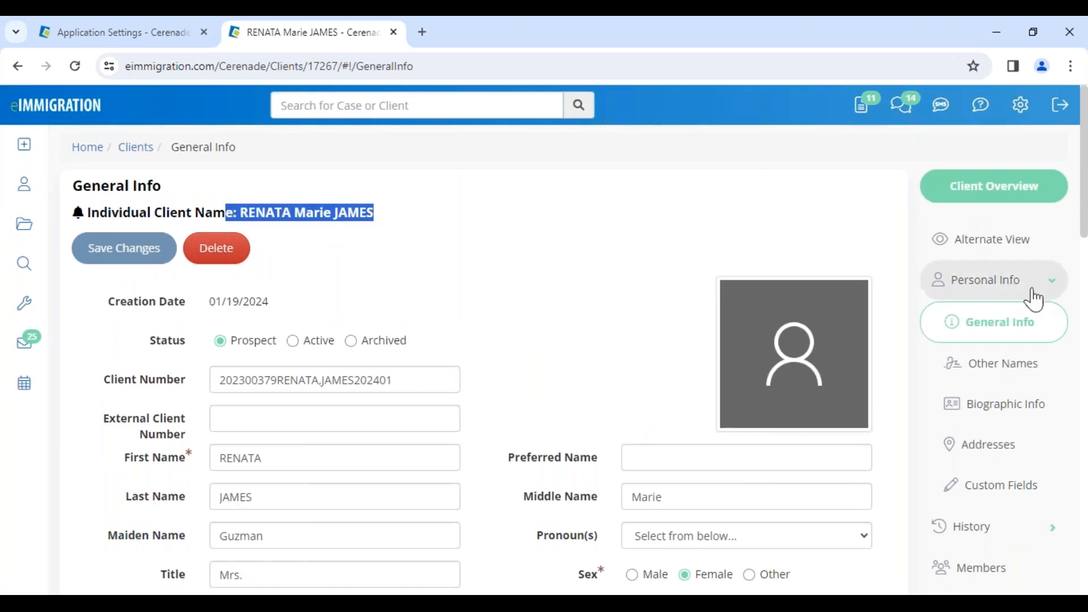
scroll(1037, 294, "down", 15)
scroll(1015, 294, "up", 5)
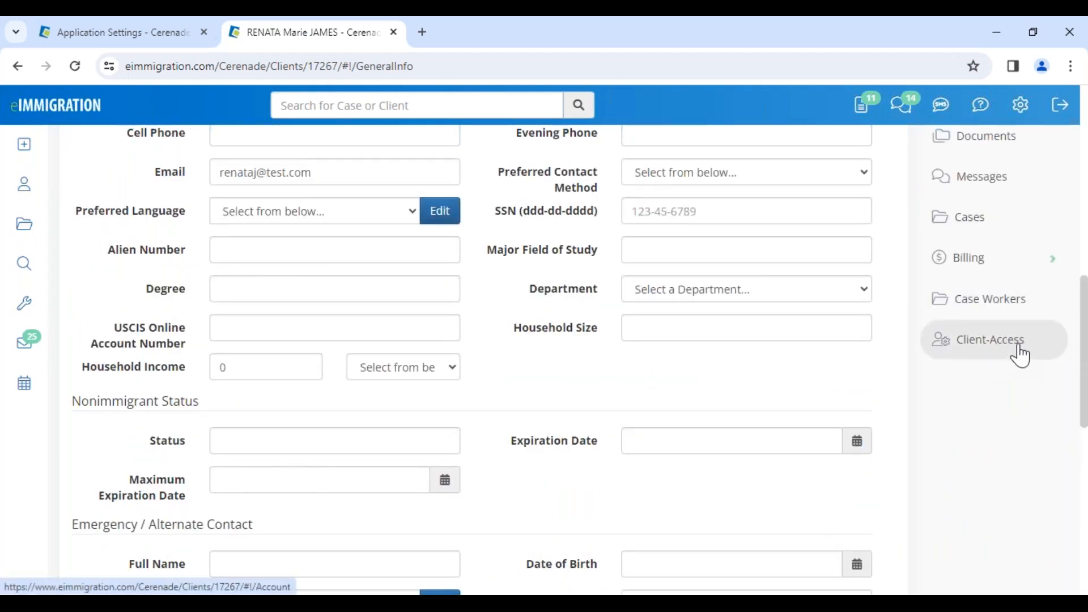
left_click(1008, 351)
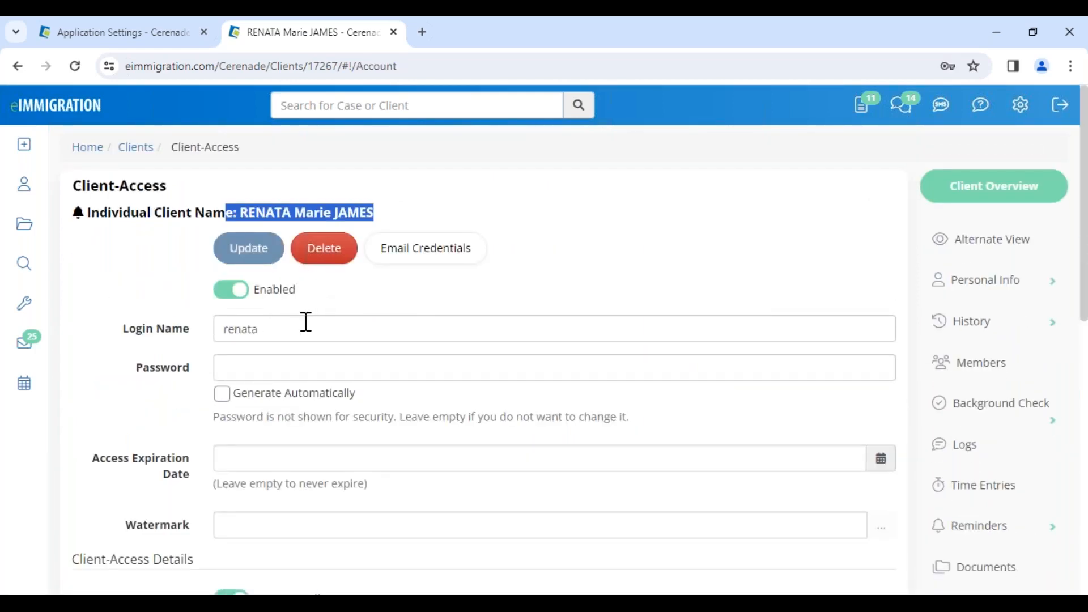
left_click(371, 308)
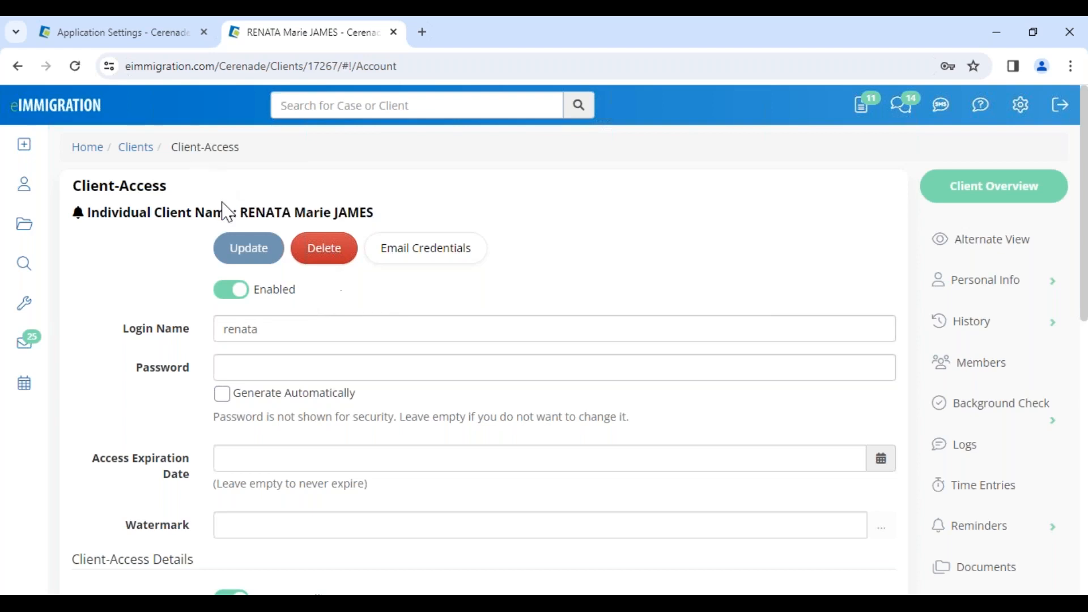
left_click_drag(242, 212, 371, 217)
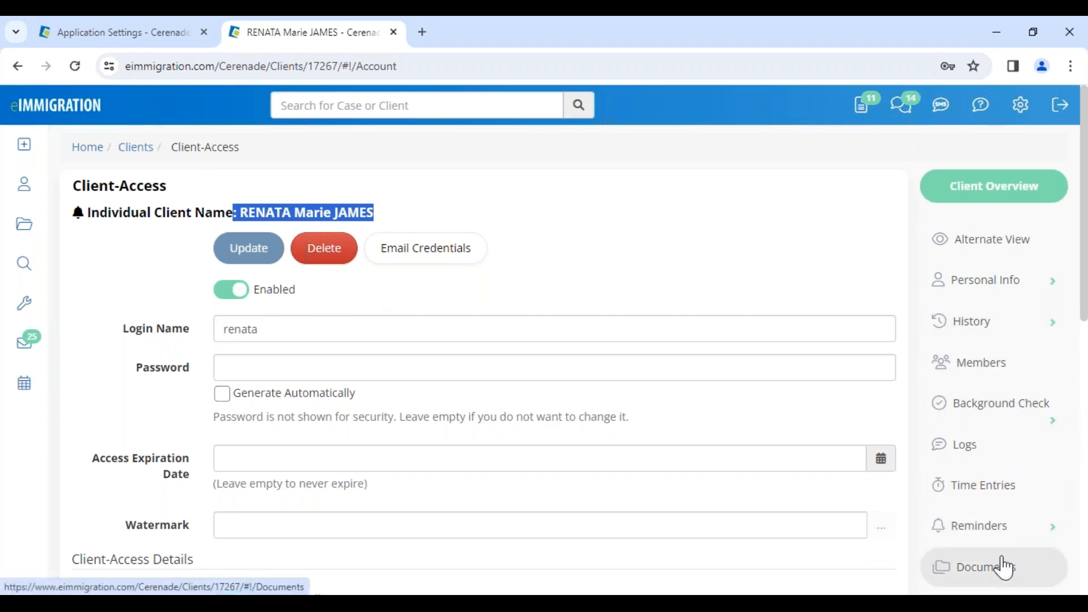
Start a new case for this client and set its department to Law Office of Cerenade California, LLC (Inglewood)
scroll(1000, 570, "down", 3)
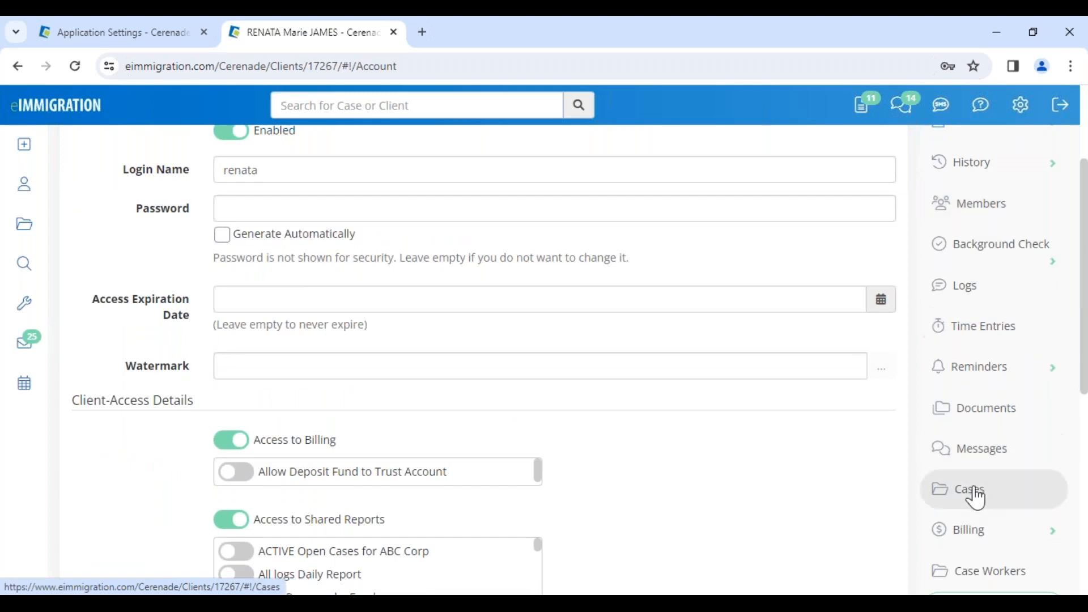
left_click(976, 499)
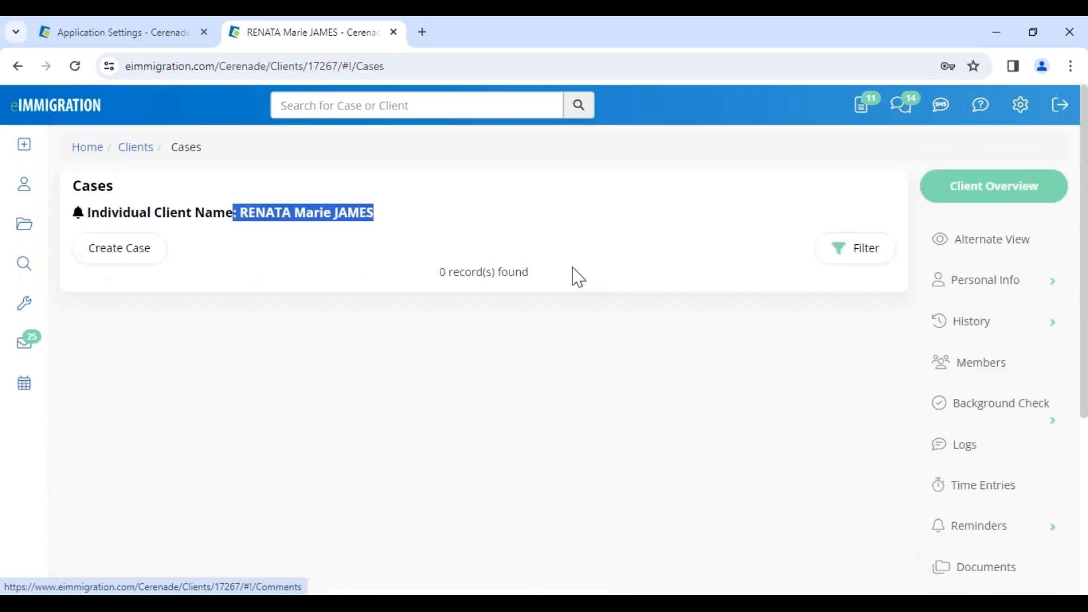
left_click(146, 257)
left_click(747, 319)
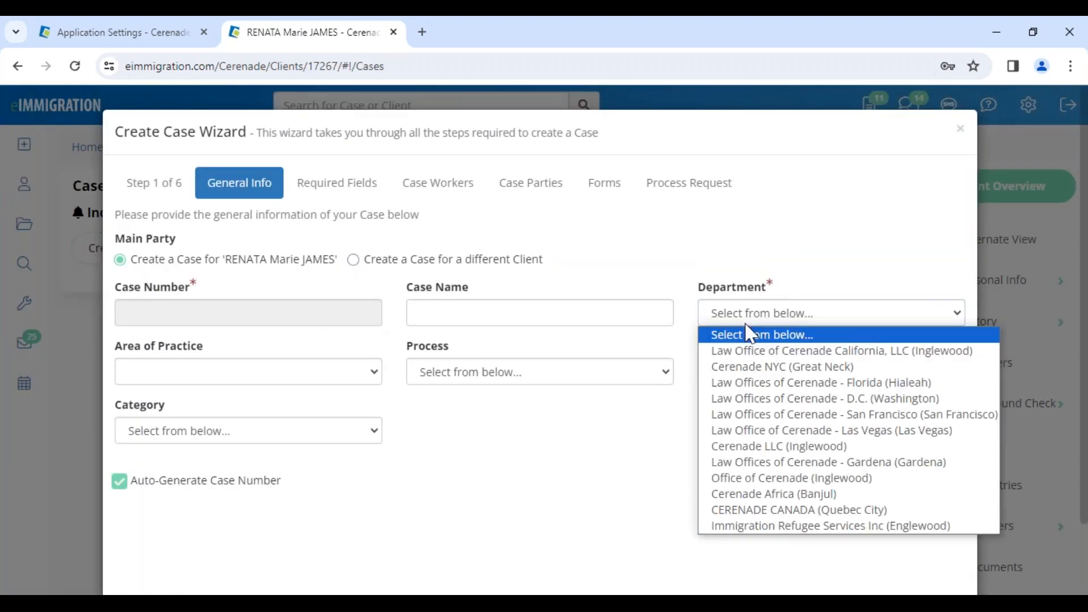
left_click(761, 367)
left_click(734, 318)
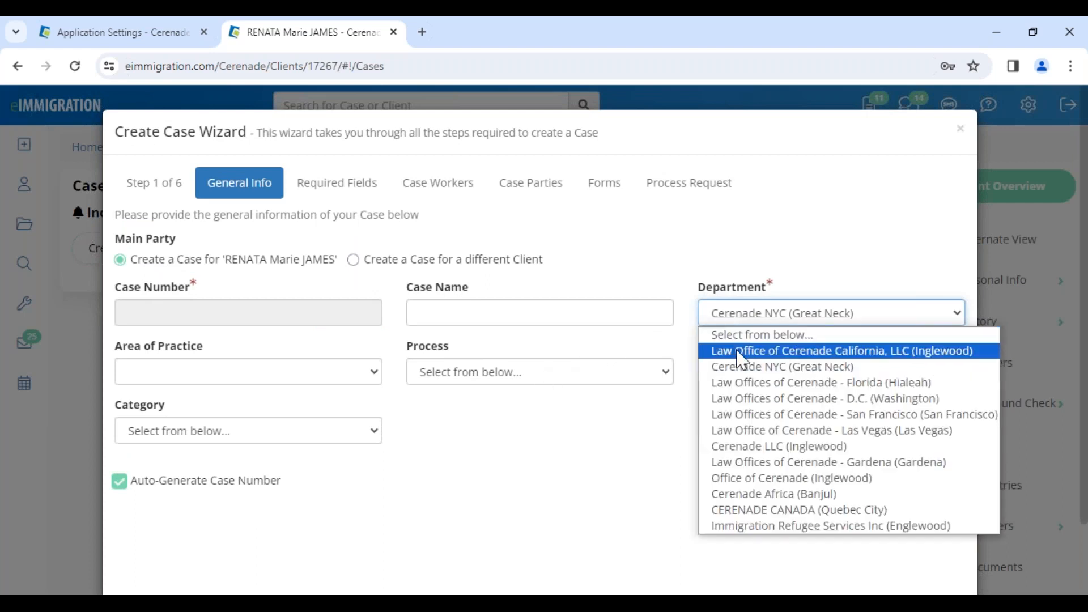
left_click(720, 350)
Set the case process to TPS - Temporary Protected Status, leave the program type unselected, and proceed to the required fields
left_click(513, 374)
left_click(470, 124)
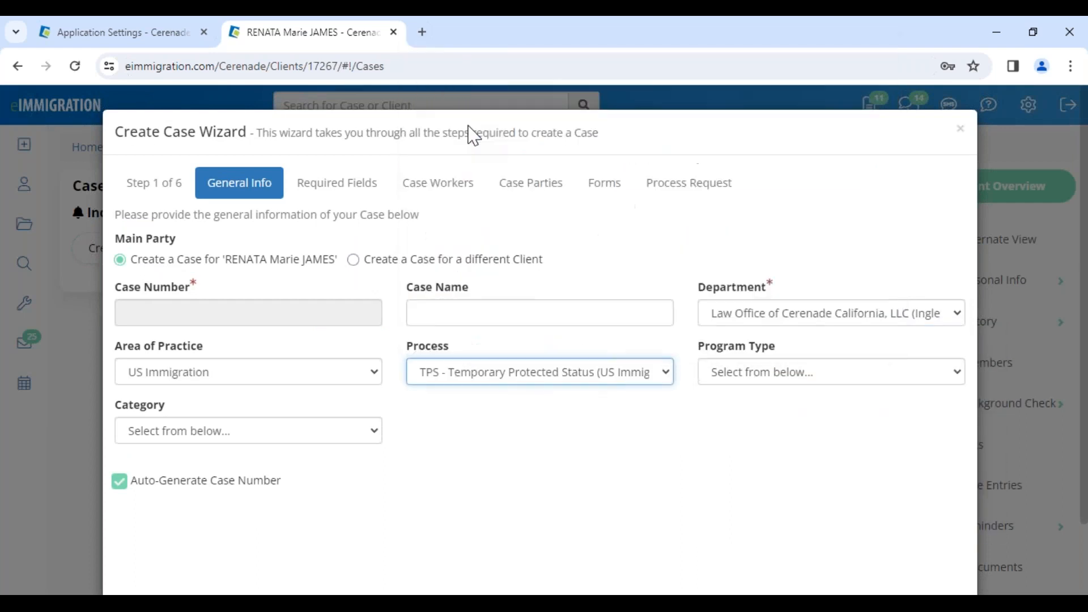
left_click(751, 379)
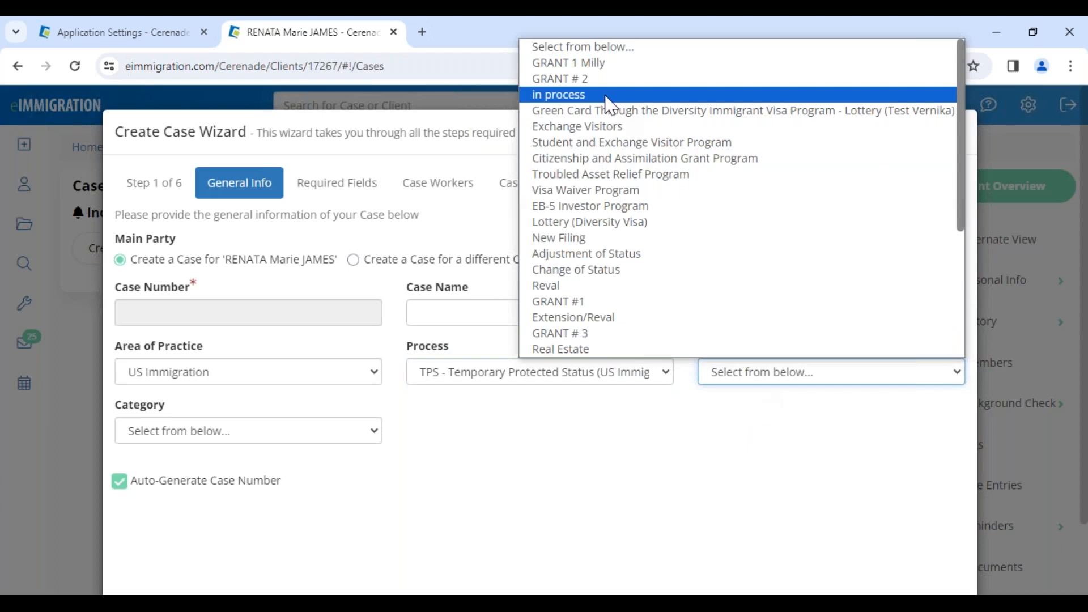
left_click(679, 491)
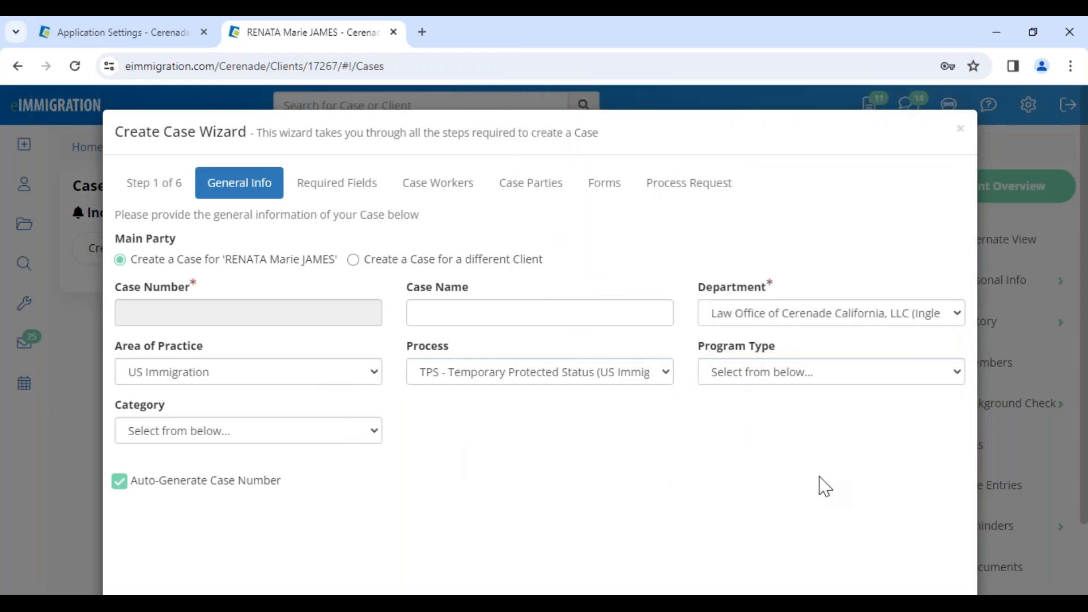
scroll(818, 485, "down", 2)
left_click(941, 545)
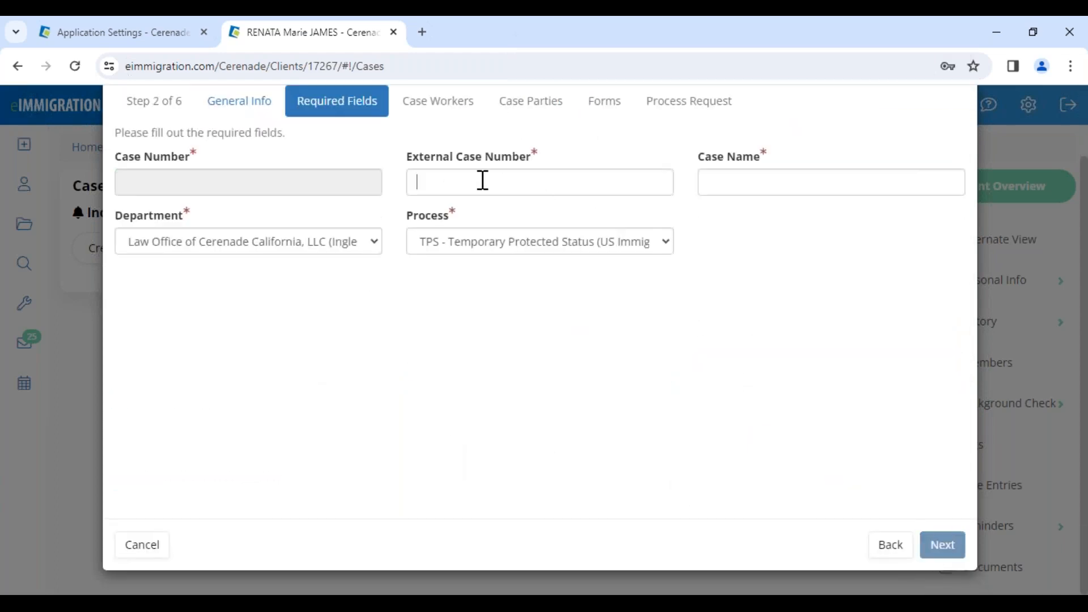
Fill in the external case number, set the case name to 48454, and proceed to the case workers
left_click(729, 185)
type("48454")
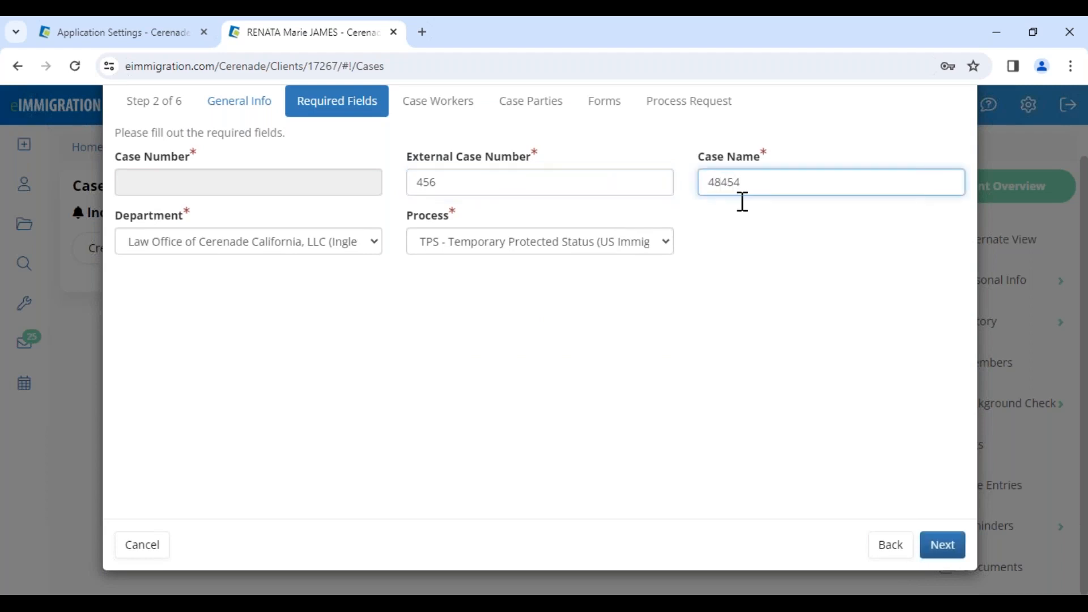
left_click(942, 544)
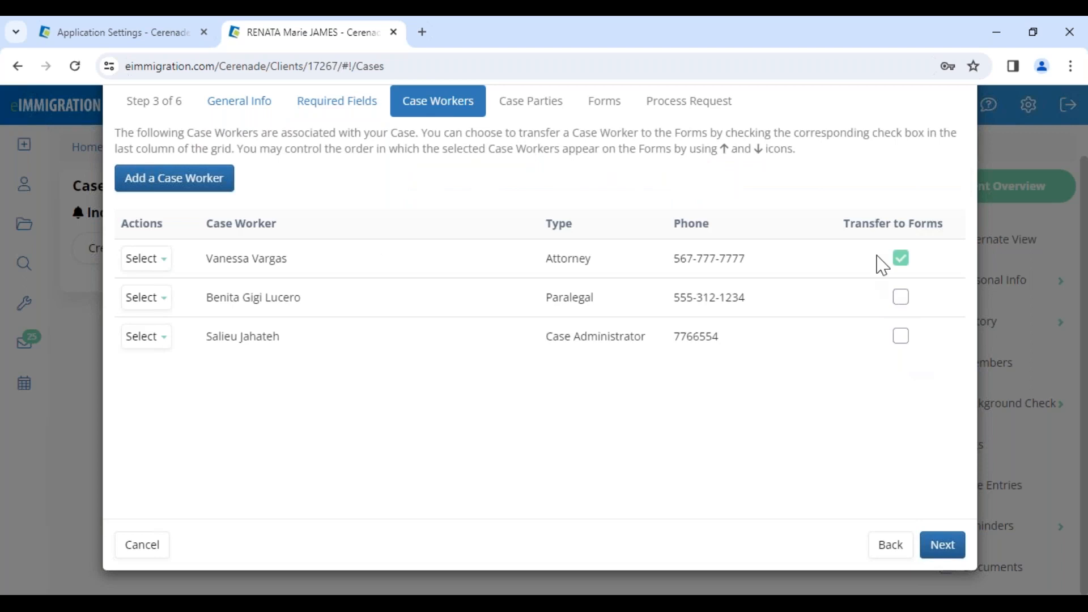
Keep the preset case workers, assign the client the Alien role, and create the case with the preset forms
left_click(945, 547)
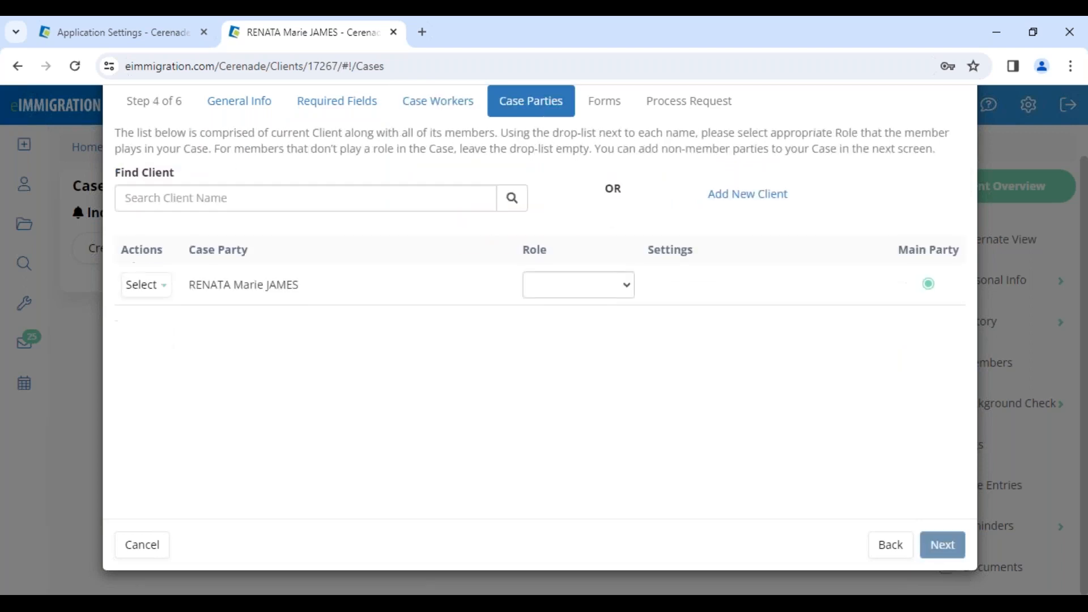
left_click_drag(525, 248, 548, 251)
left_click(560, 283)
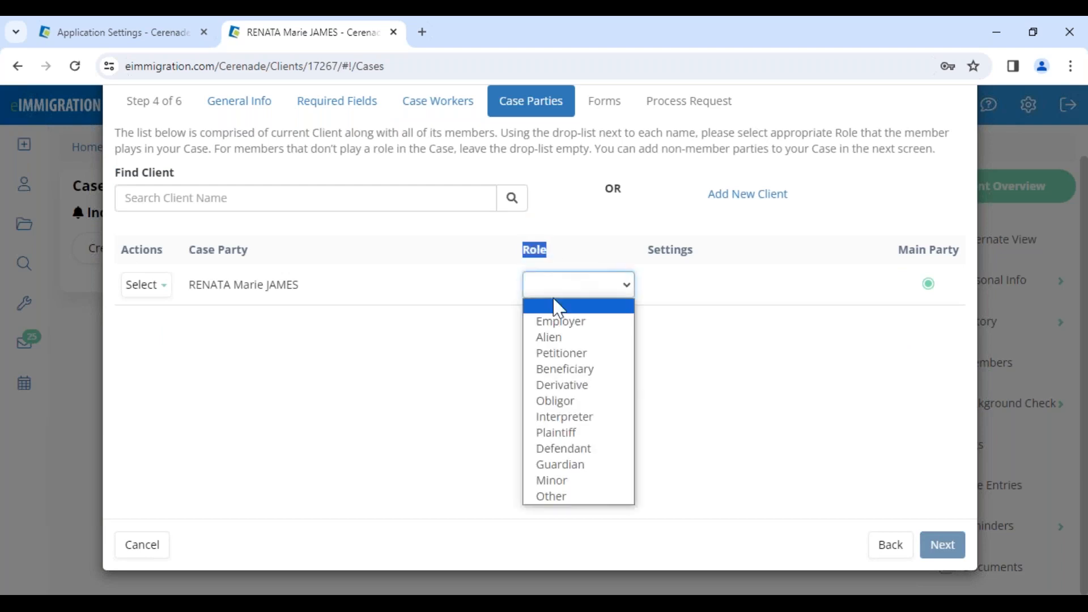
left_click(547, 337)
left_click(938, 548)
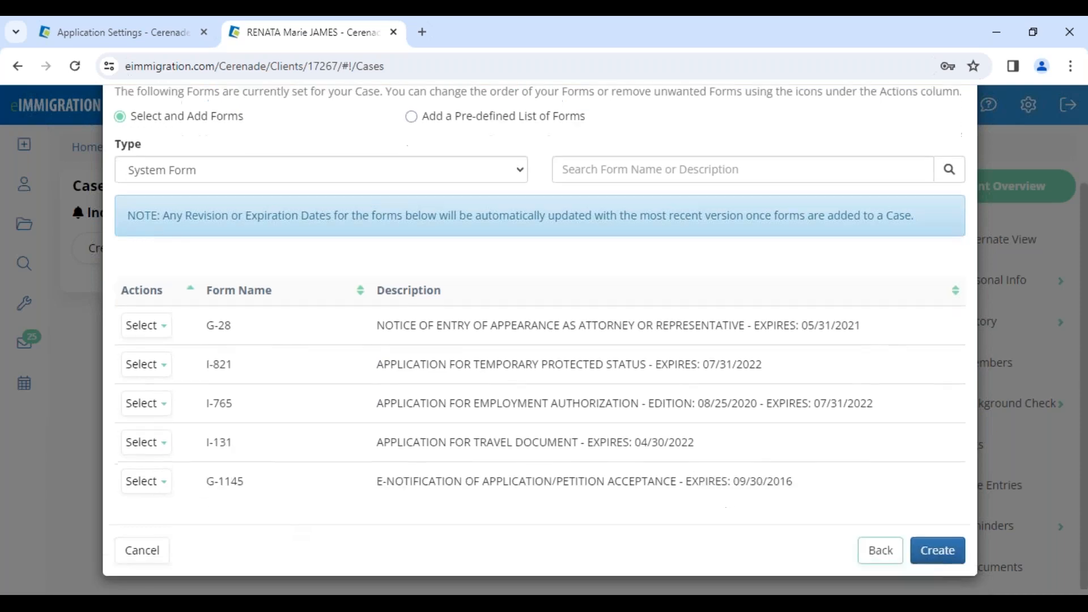
left_click(936, 548)
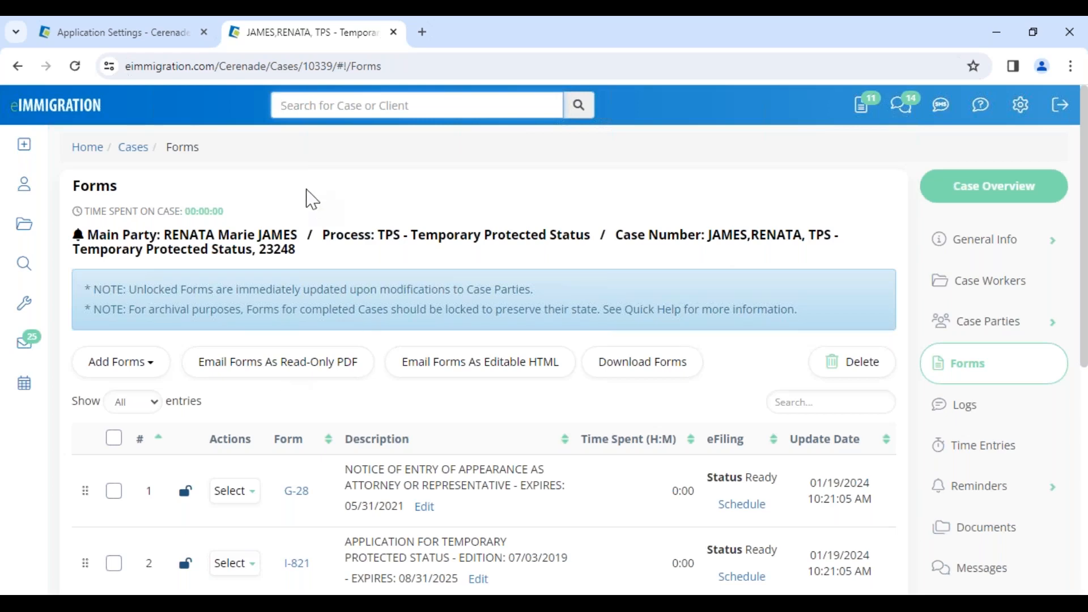
Open the main party's client record from the case, setting the state of birth to CA and the country of birth to United States
left_click(254, 241)
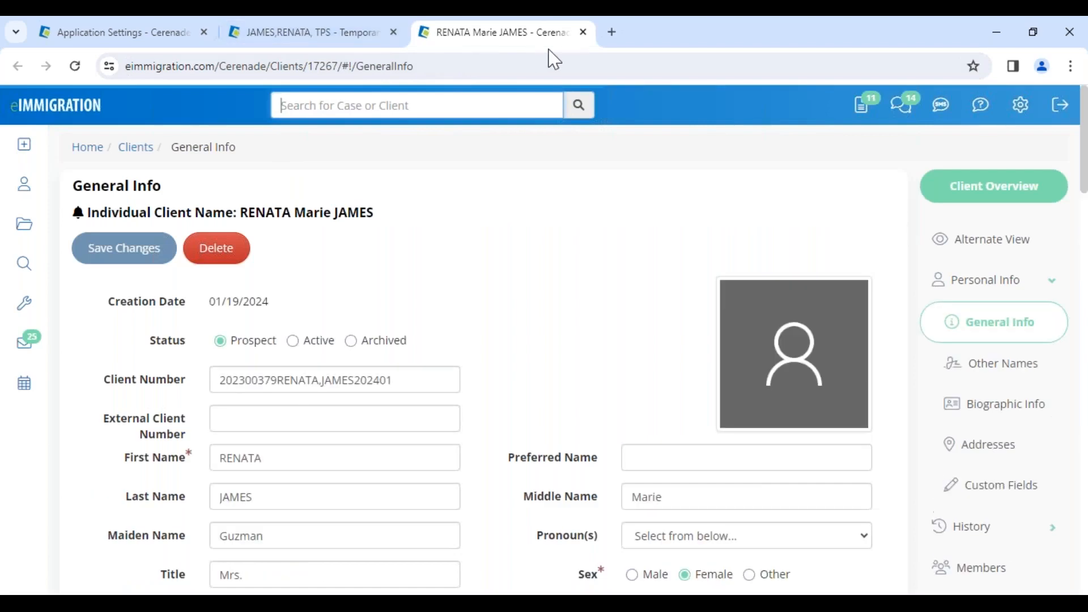
scroll(542, 317, "down", 4)
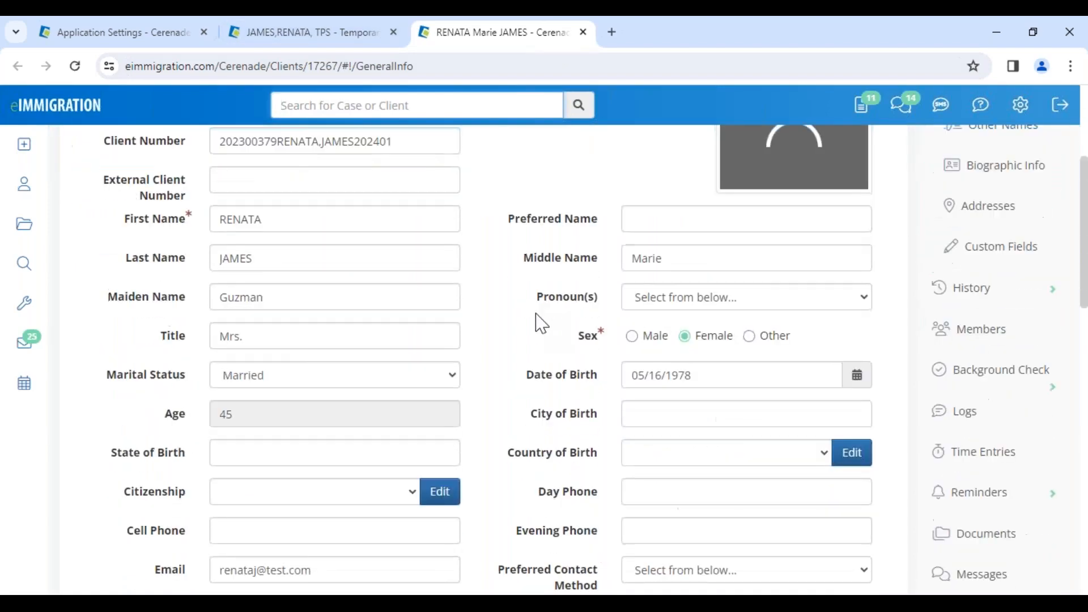
scroll(522, 418, "down", 3)
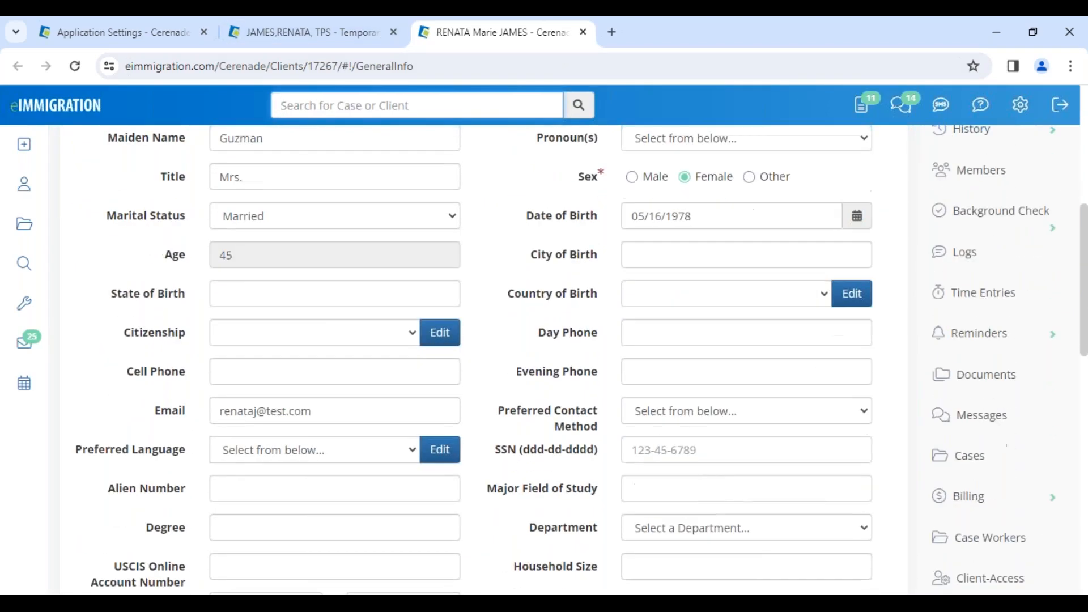
left_click(243, 292)
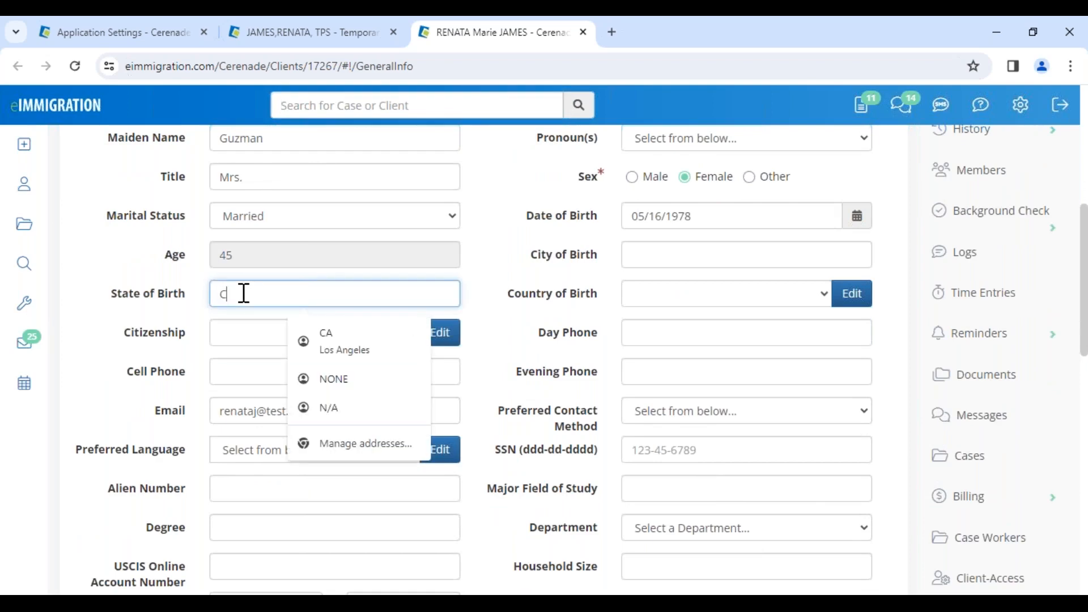
type("CA")
key("Tab")
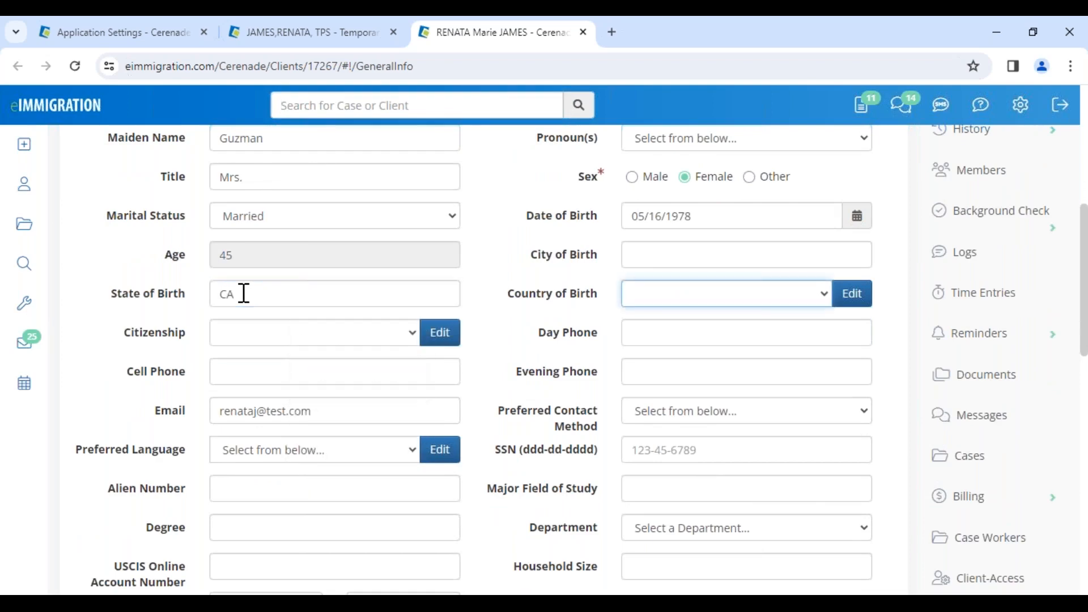
key("u")
key("u")
key("u")
key("u")
key("u")
key("u")
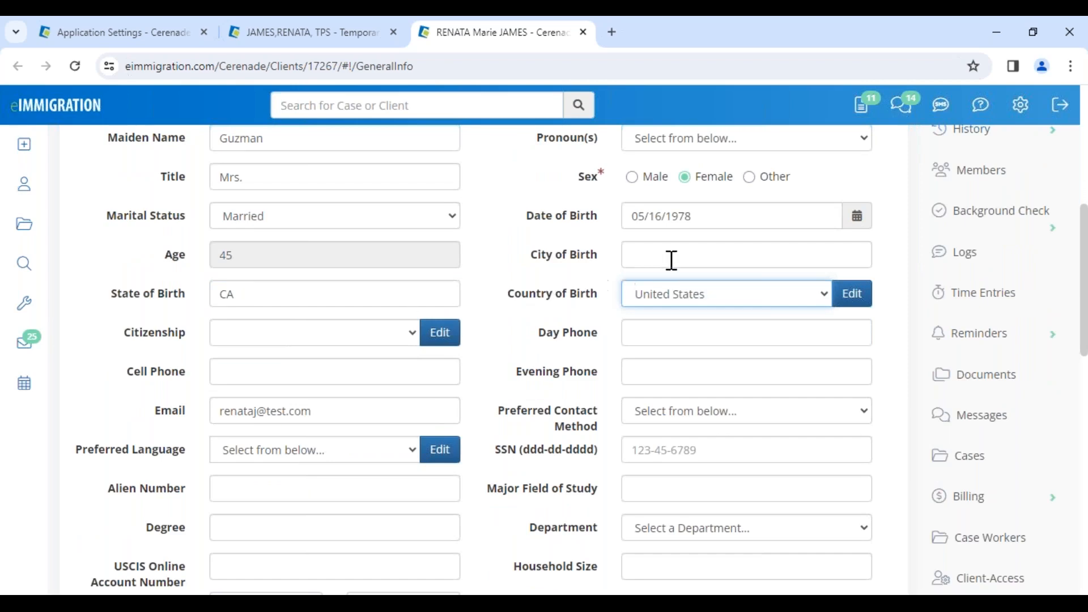
Set the client's city of birth to Sacramento and save the changes to the client record
left_click(671, 260)
type("Sacrament")
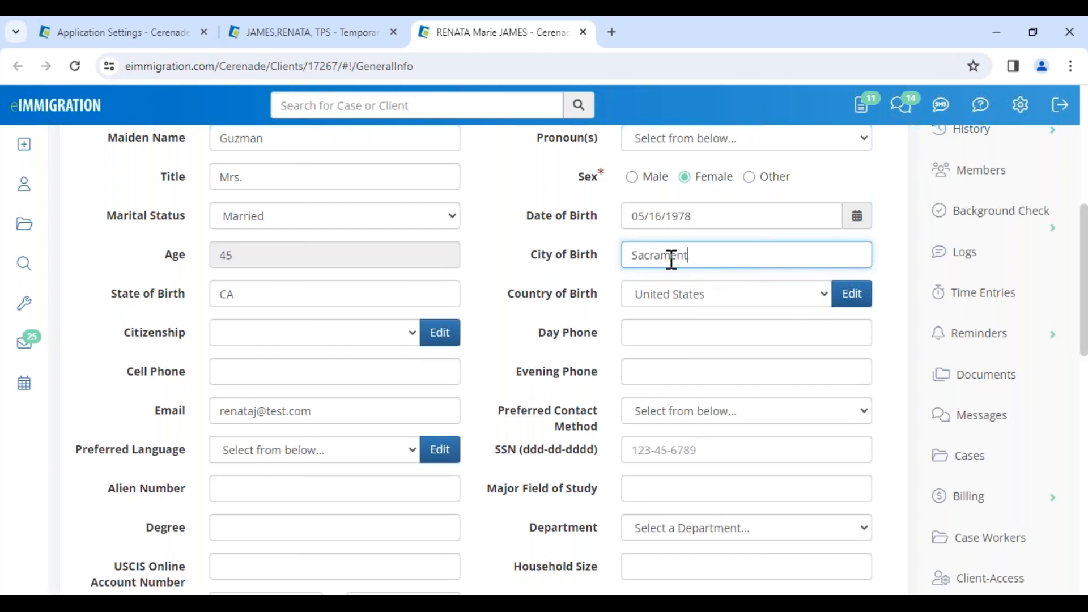
left_click(492, 323)
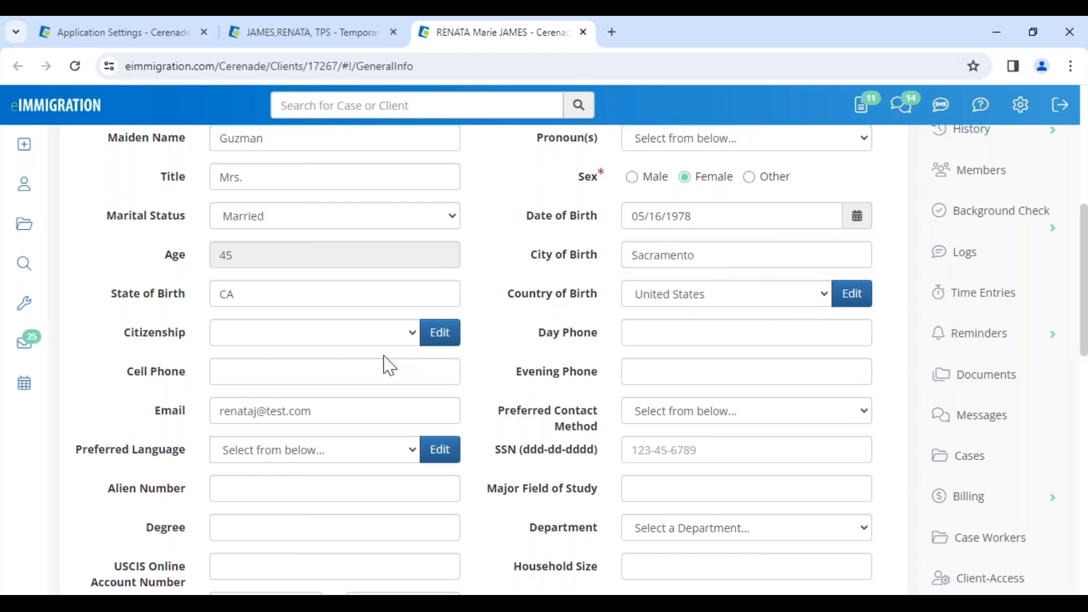
scroll(383, 365, "up", 7)
left_click(143, 254)
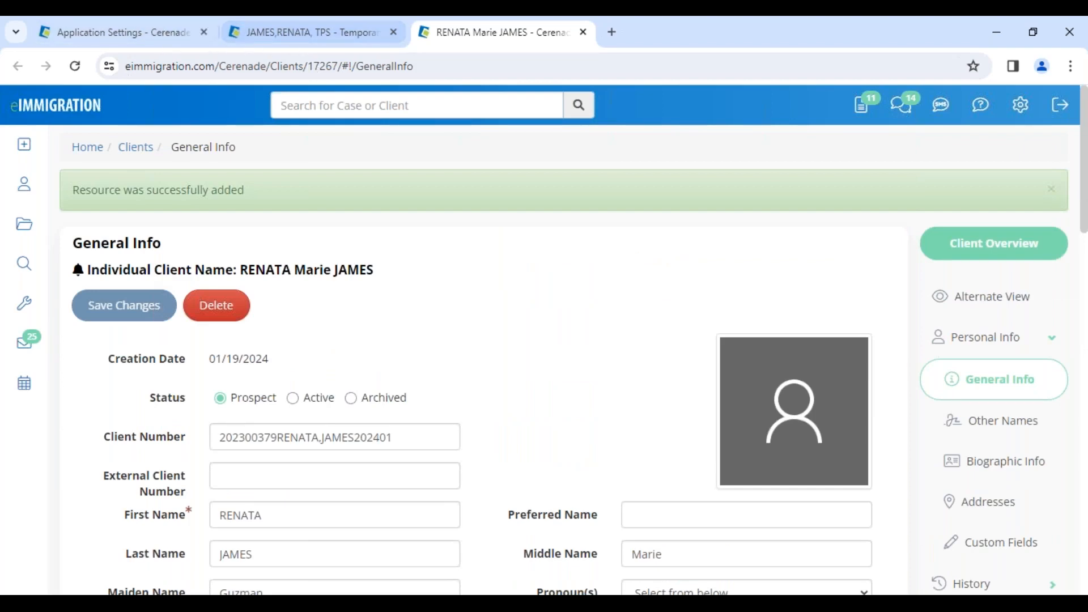
Return to the case, open its I-821 form, and go to the U.S. Mailing Address section on page 2
left_click(306, 32)
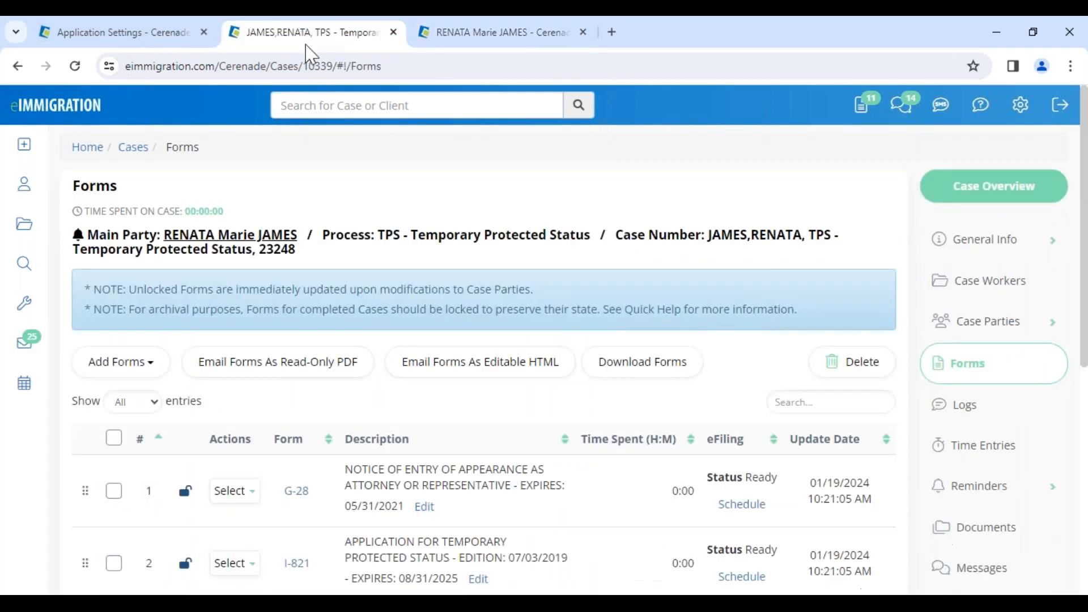
scroll(309, 436, "down", 4)
left_click(293, 332)
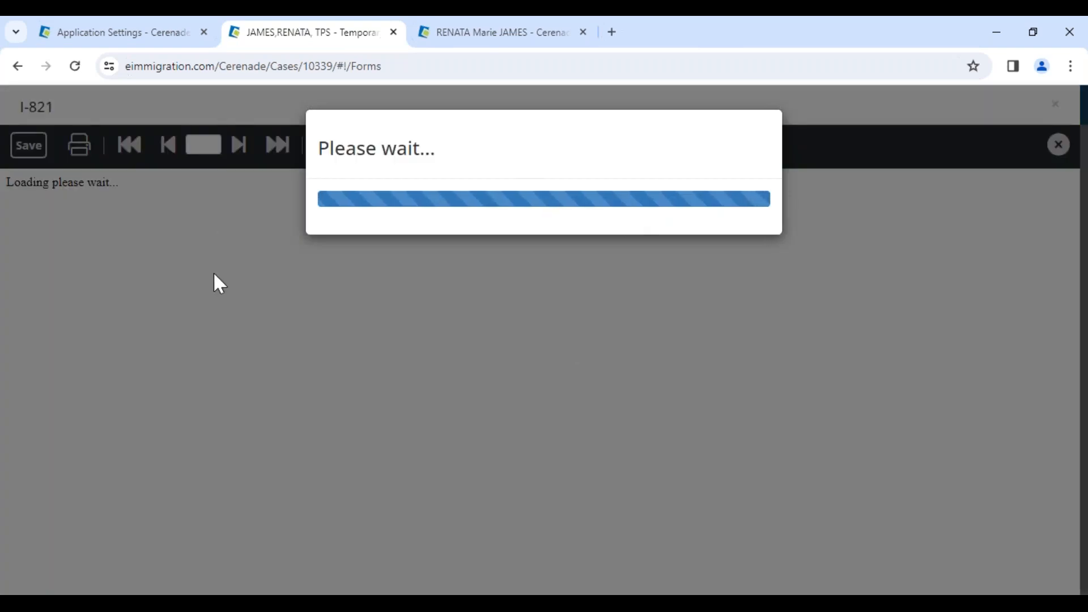
scroll(440, 399, "up", 5)
scroll(544, 433, "down", 10)
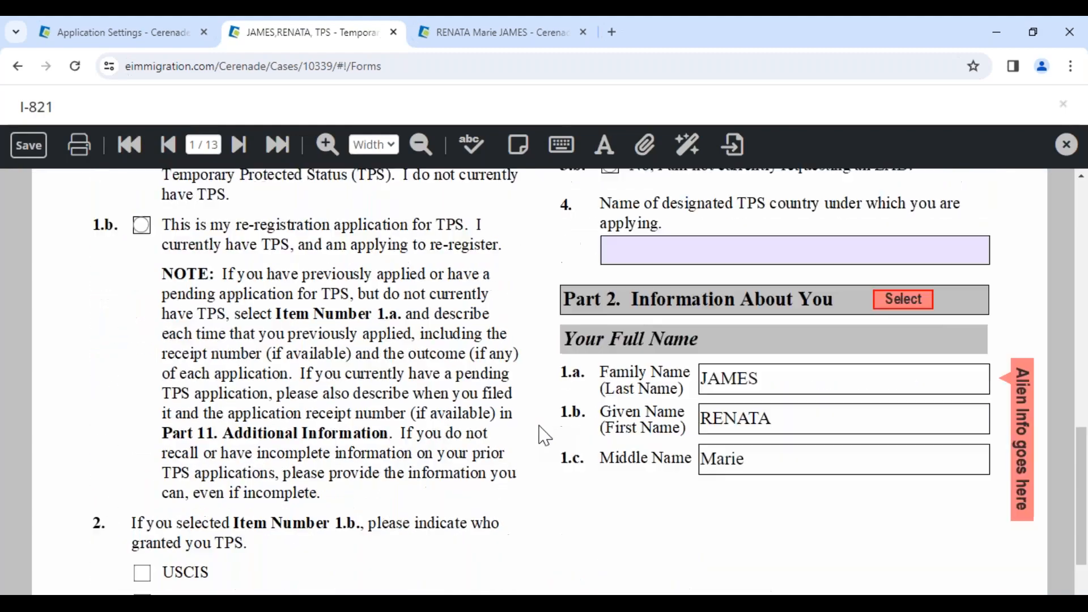
left_click(239, 145)
scroll(277, 258, "down", 7)
scroll(544, 394, "down", 3)
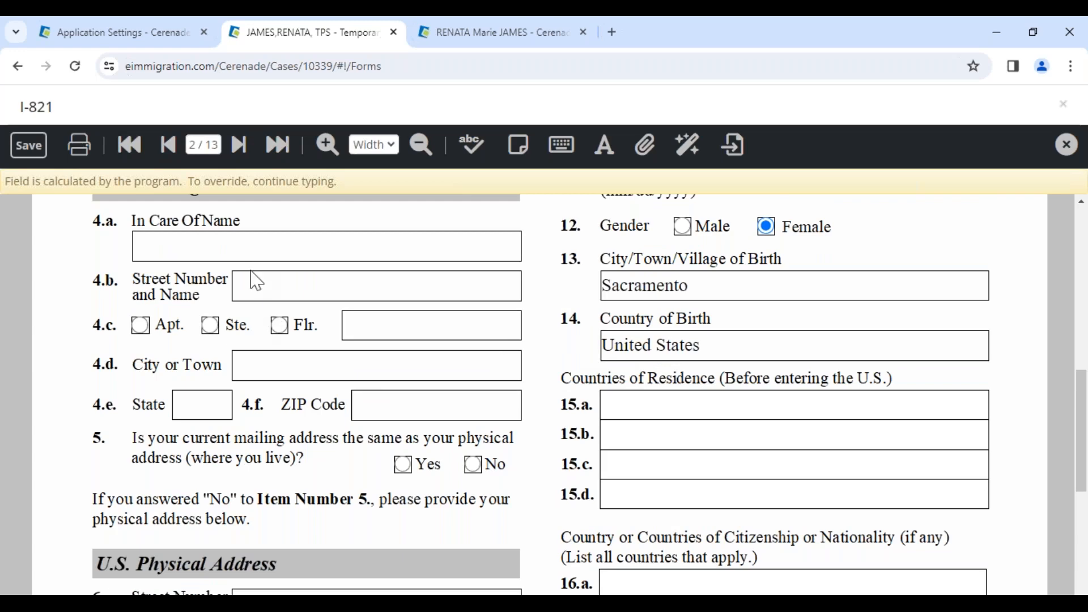
scroll(256, 298, "up", 3)
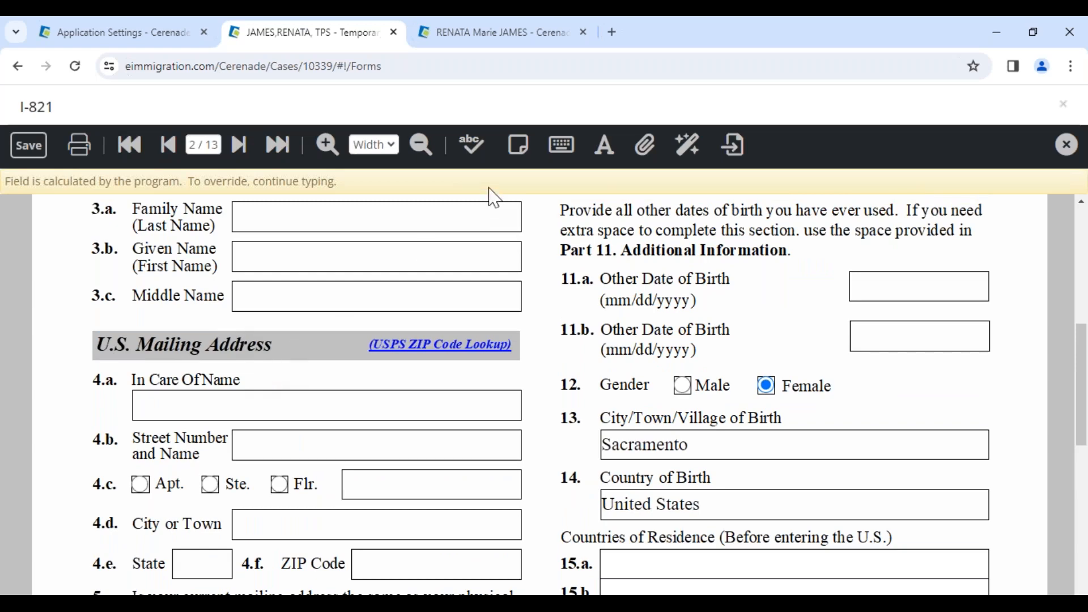
Add a sticky note beside the U.S. Mailing Address fields reading "please type your mailing address"
left_click(519, 148)
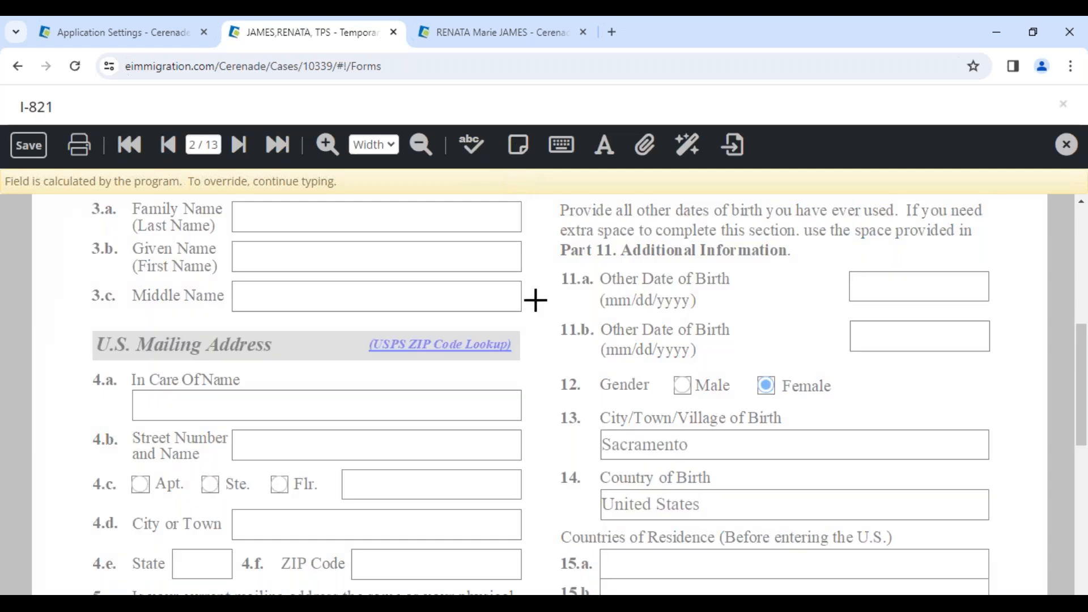
left_click(544, 359)
left_click_drag(664, 482, 787, 555)
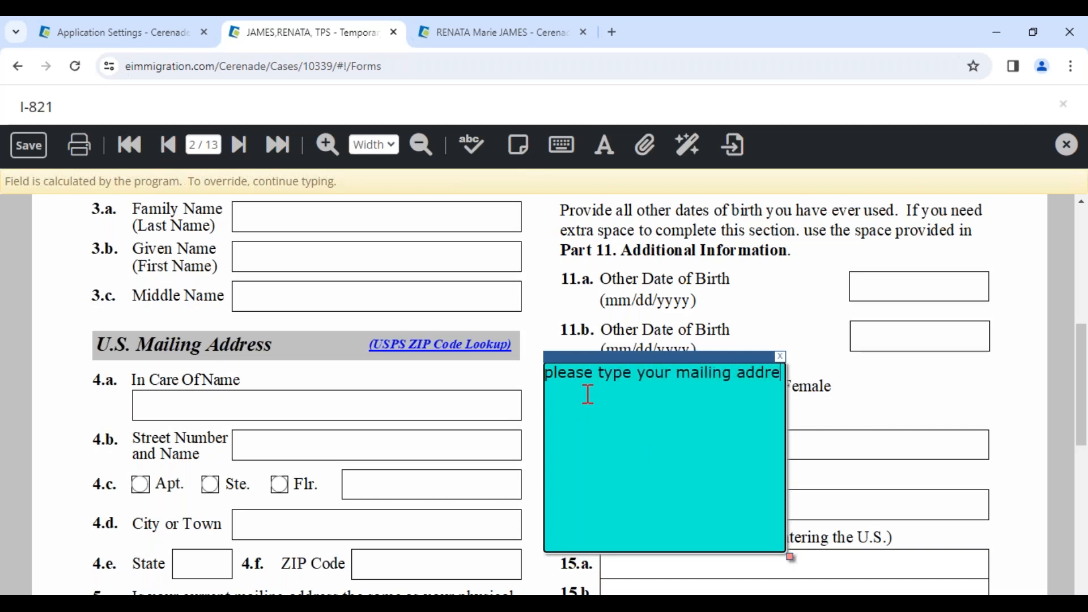
type("ss")
key("BackSpace")
key("BackSpace")
type("ss")
mouse_move(602, 357)
left_mouse_down()
mouse_move(576, 352)
mouse_move(590, 369)
left_mouse_up()
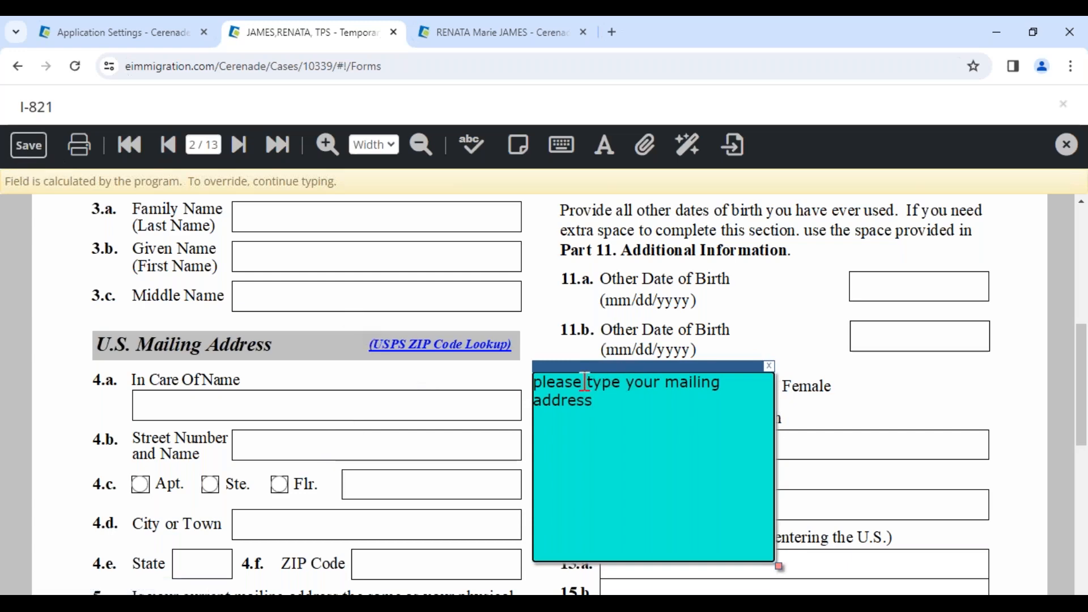
Place a wide sticky note on page 1 of the form, its upper edge just above the attorney information row
left_click(128, 147)
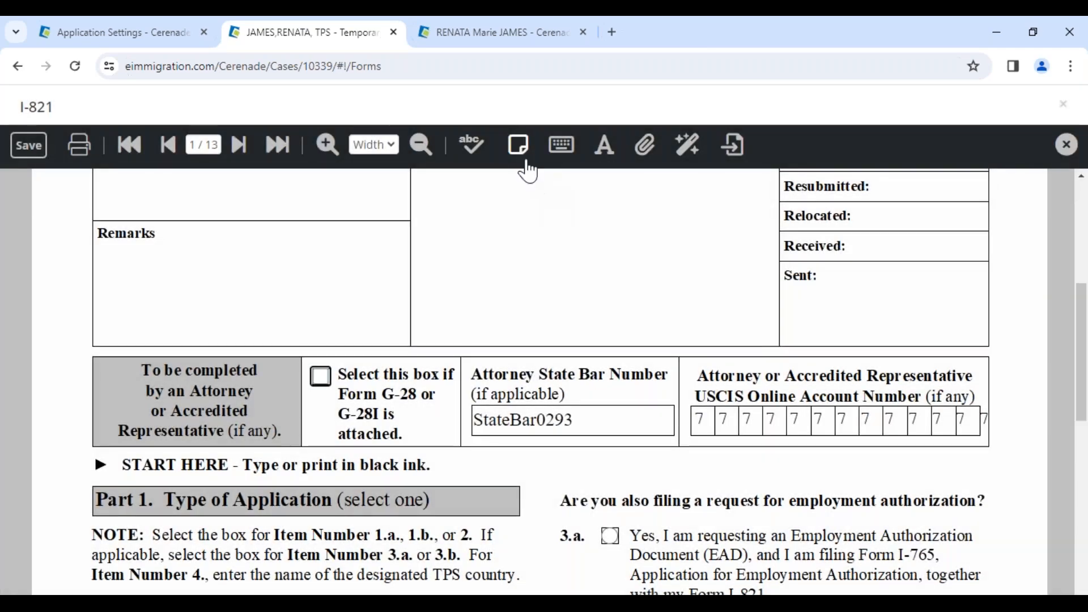
left_click(518, 145)
left_click_drag(146, 240, 956, 393)
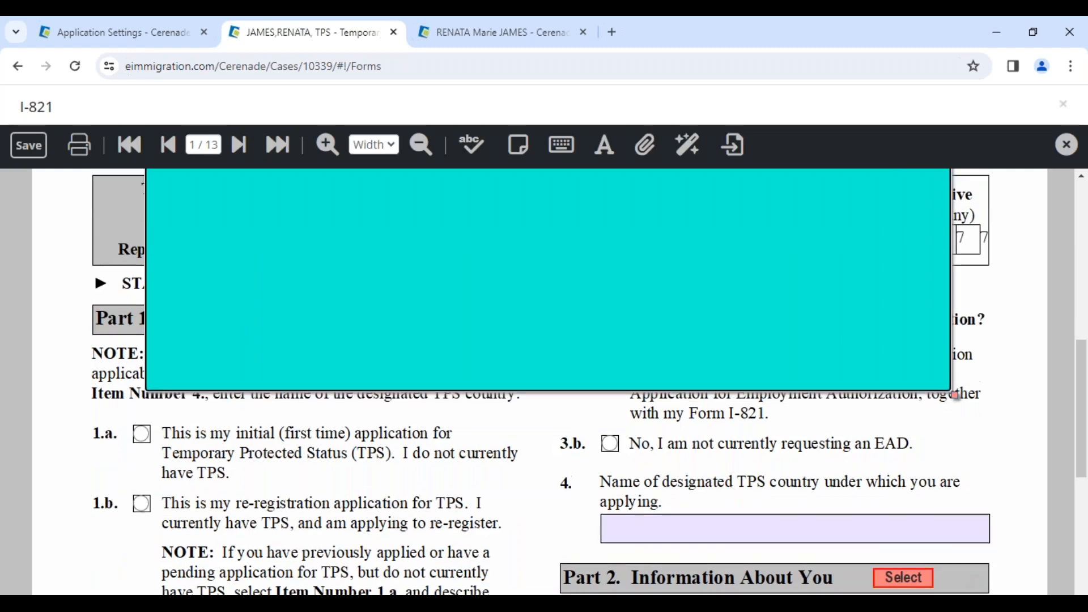
scroll(476, 527, "up", 8)
scroll(417, 483, "down", 3)
left_click_drag(339, 376, 341, 458)
Write "******* Please locate these post its and follow instructions **********" in the page 1 note, and save and close the form
type("******* Please locate these post its")
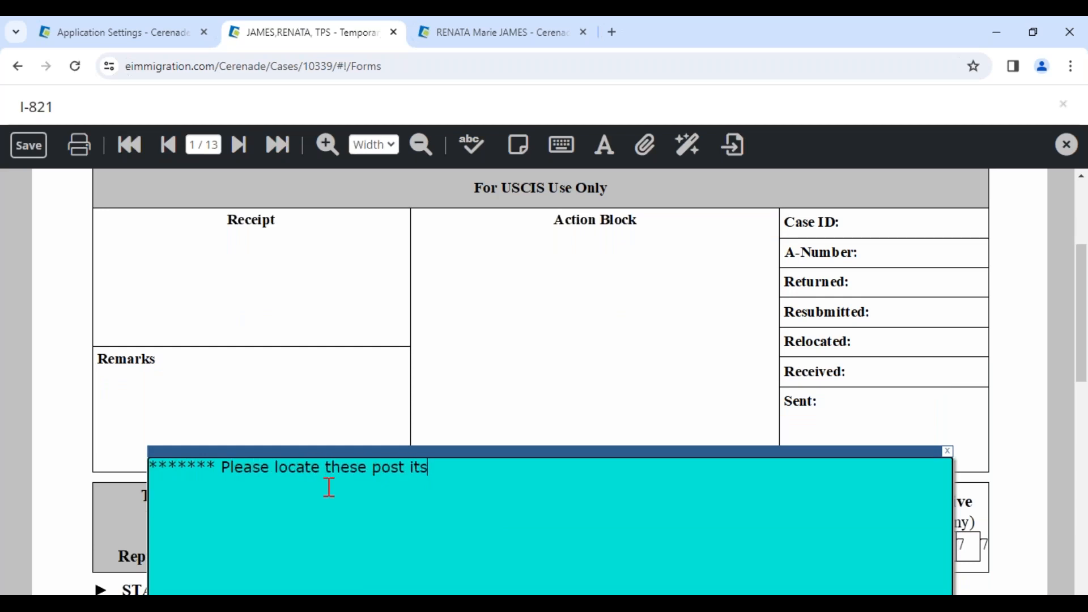
type(" and follow instrucstion")
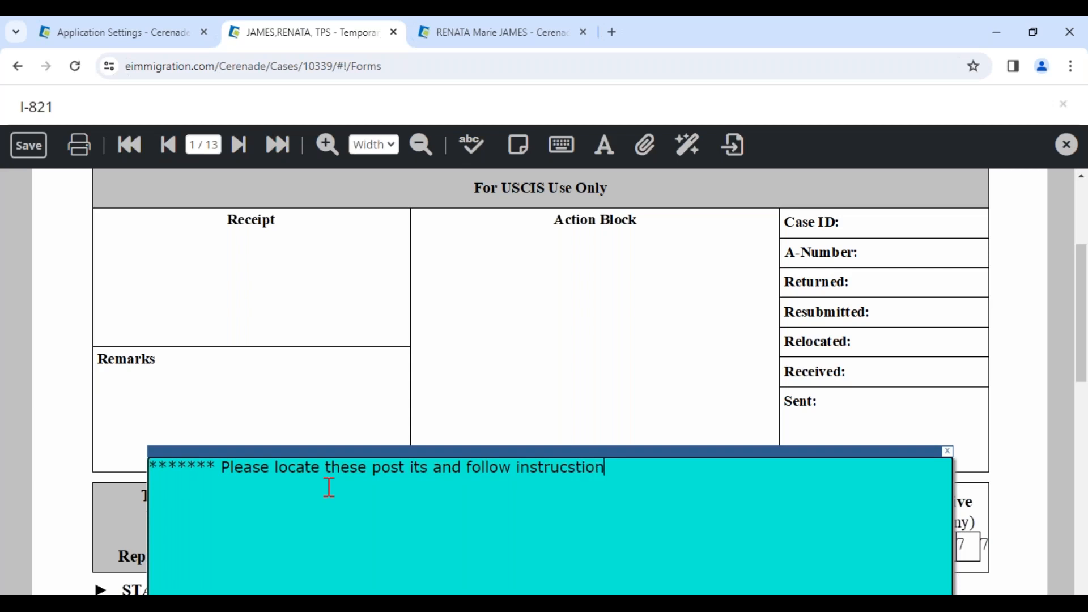
type("**********")
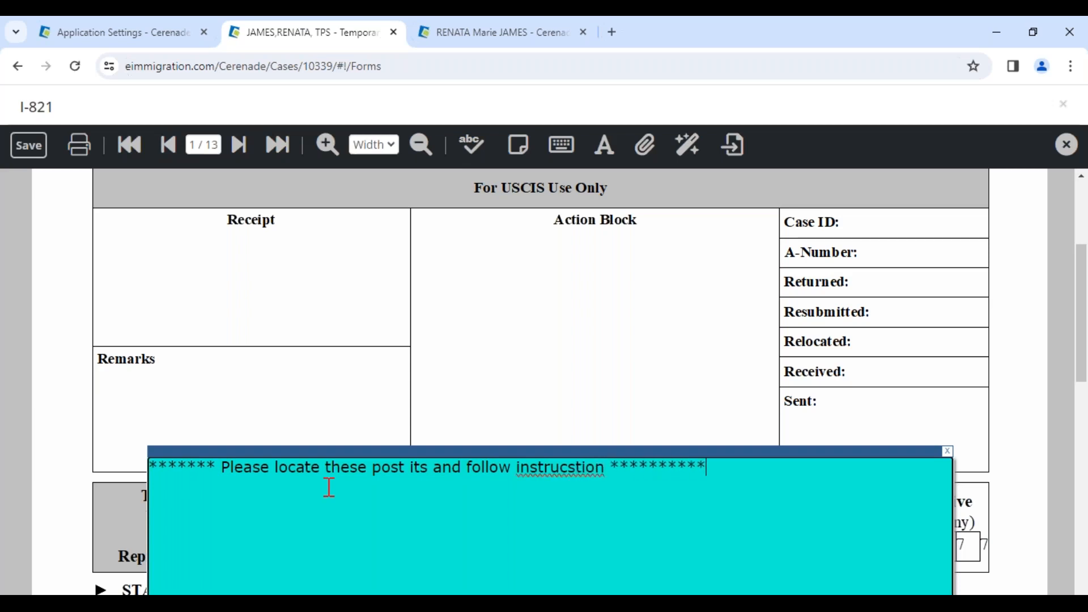
right_click(567, 462)
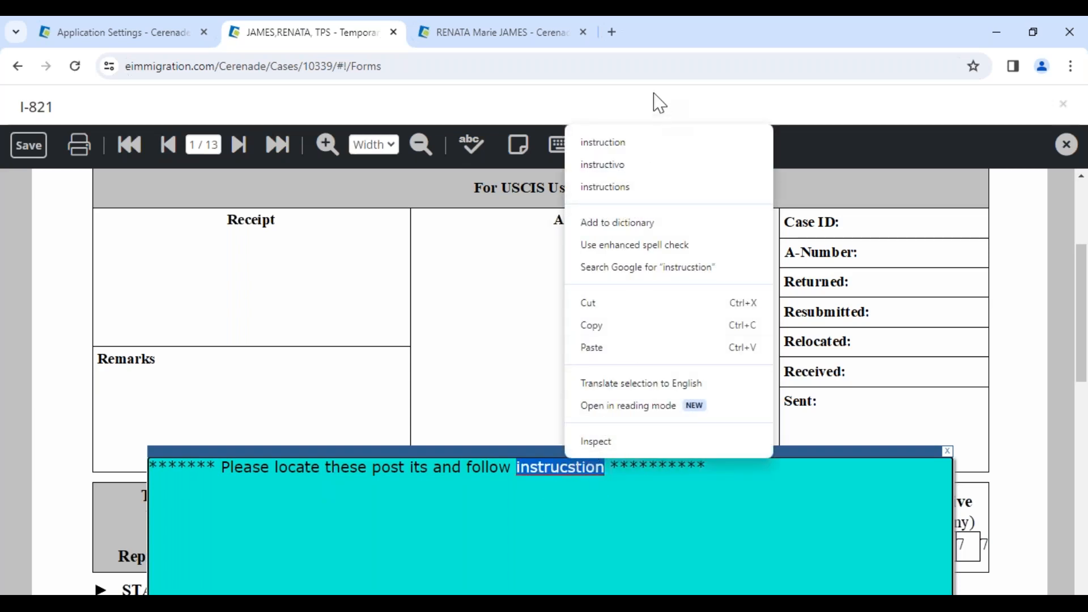
left_click(639, 188)
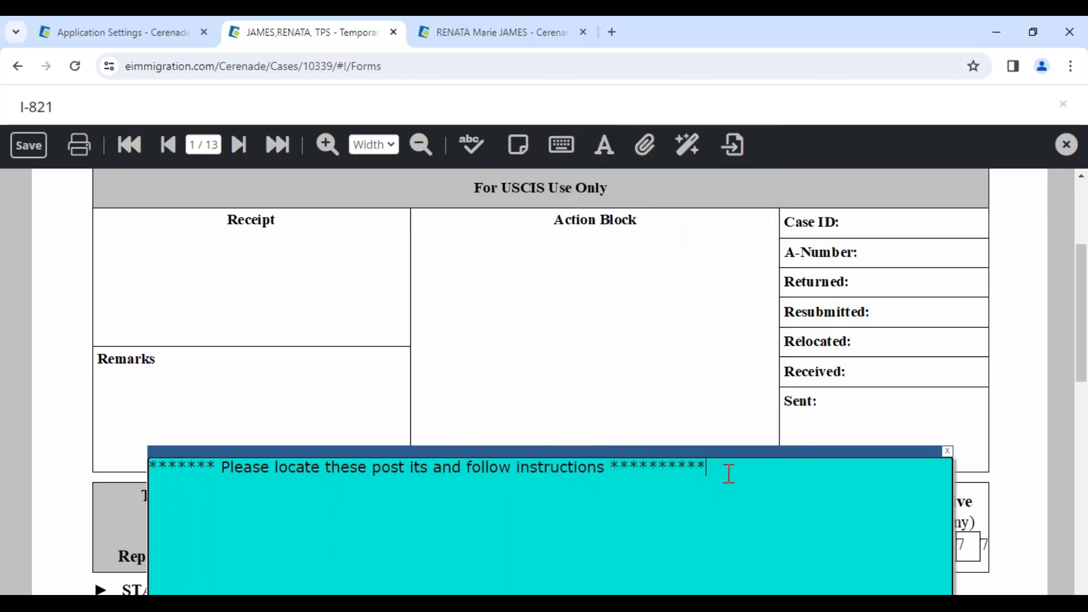
left_click(30, 148)
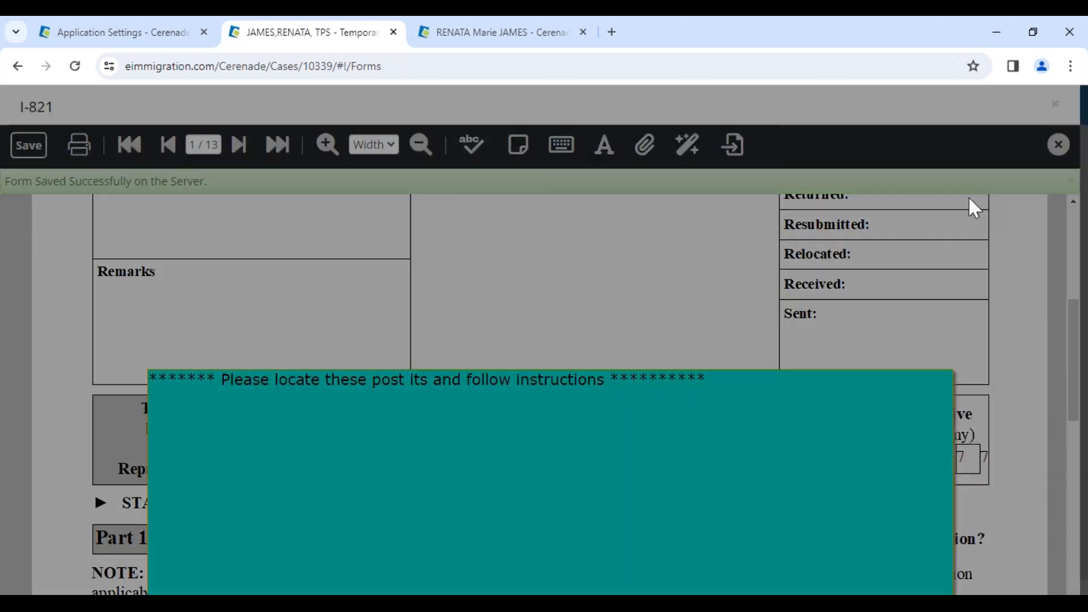
left_click(1057, 145)
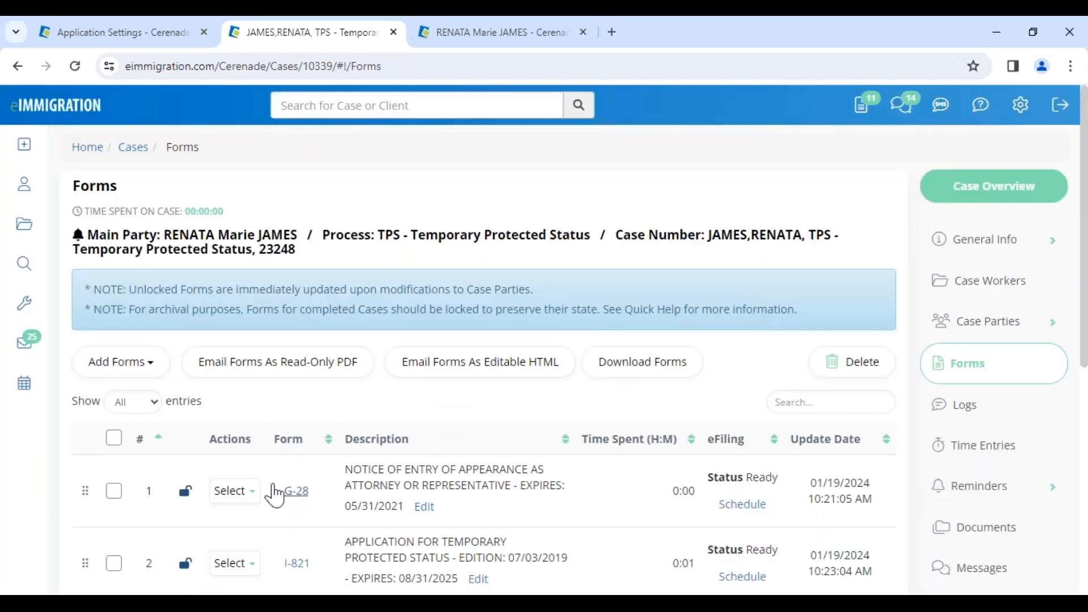
Select the I-821 form in the case's forms list
scroll(272, 491, "down", 4)
left_click(113, 325)
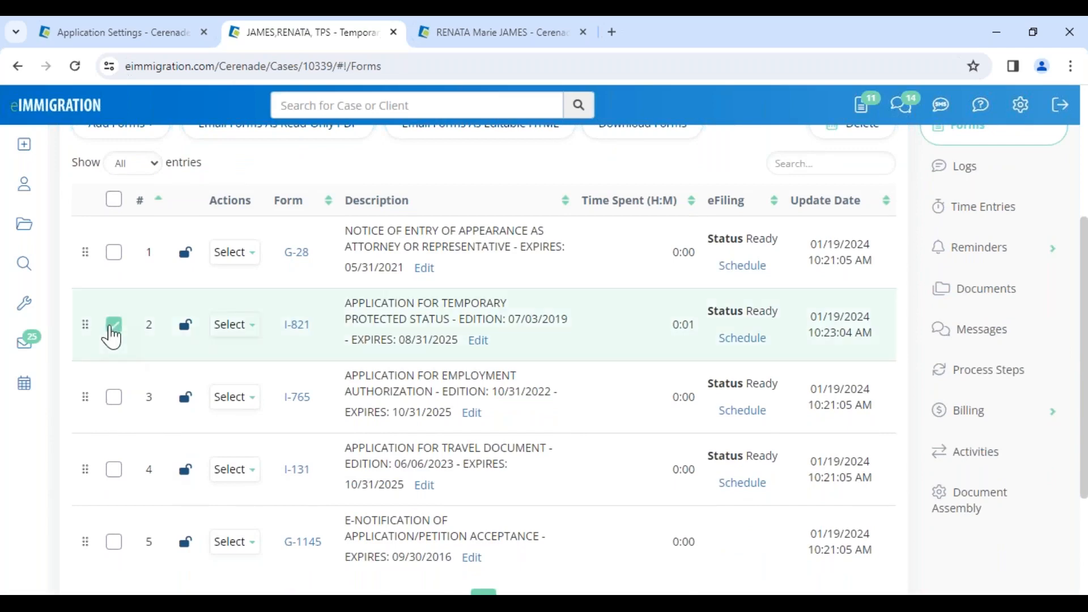
scroll(272, 340, "up", 4)
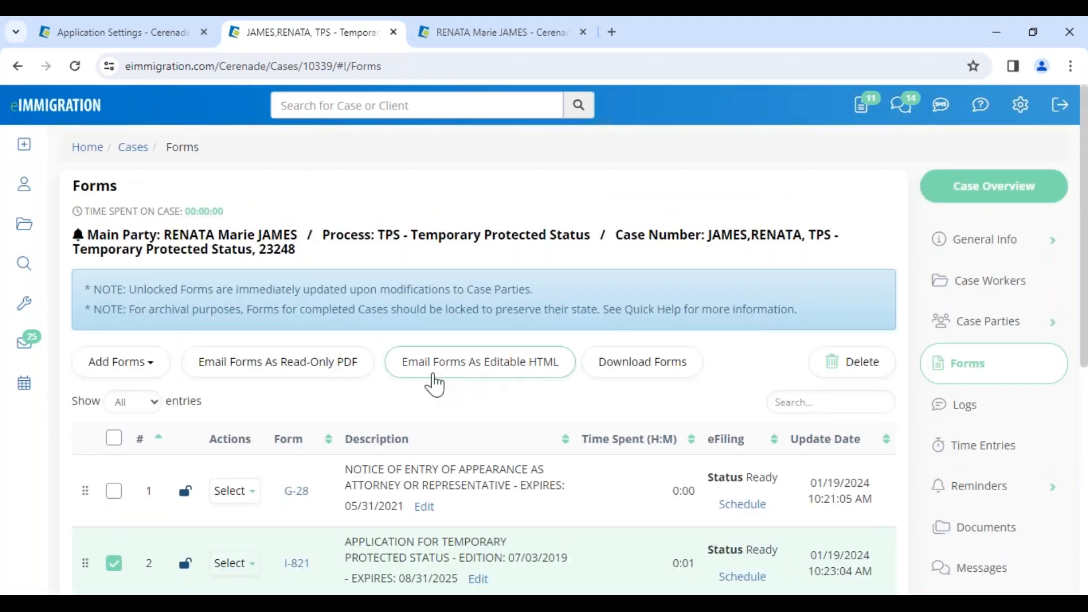
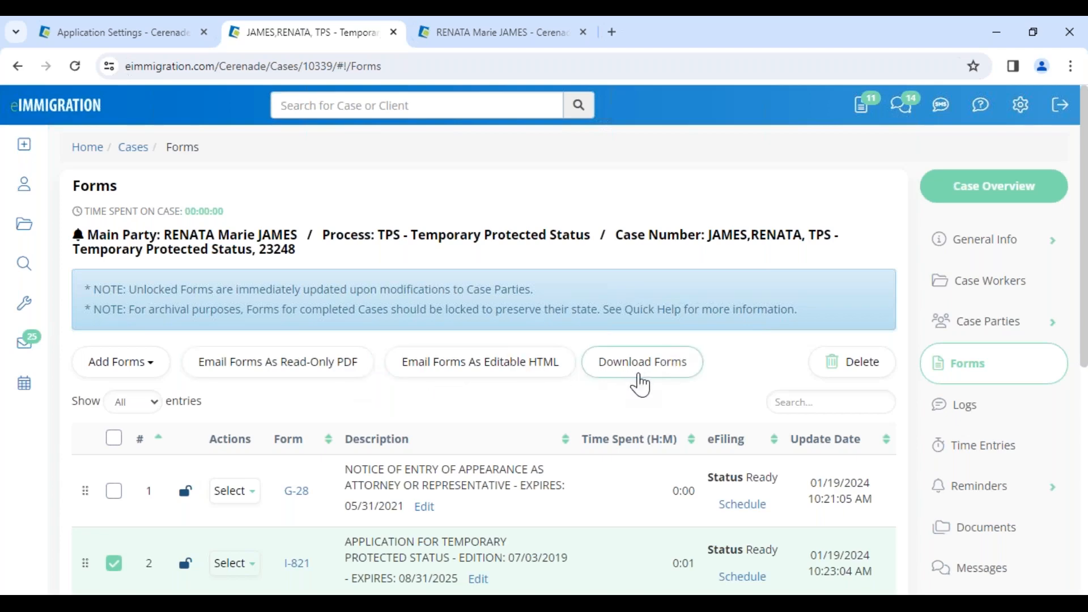
Start emailing the I-821 as editable HTML with the subject "PLEASE LOG INTO CLIENT PORTAL", addressed to the client
left_click(430, 385)
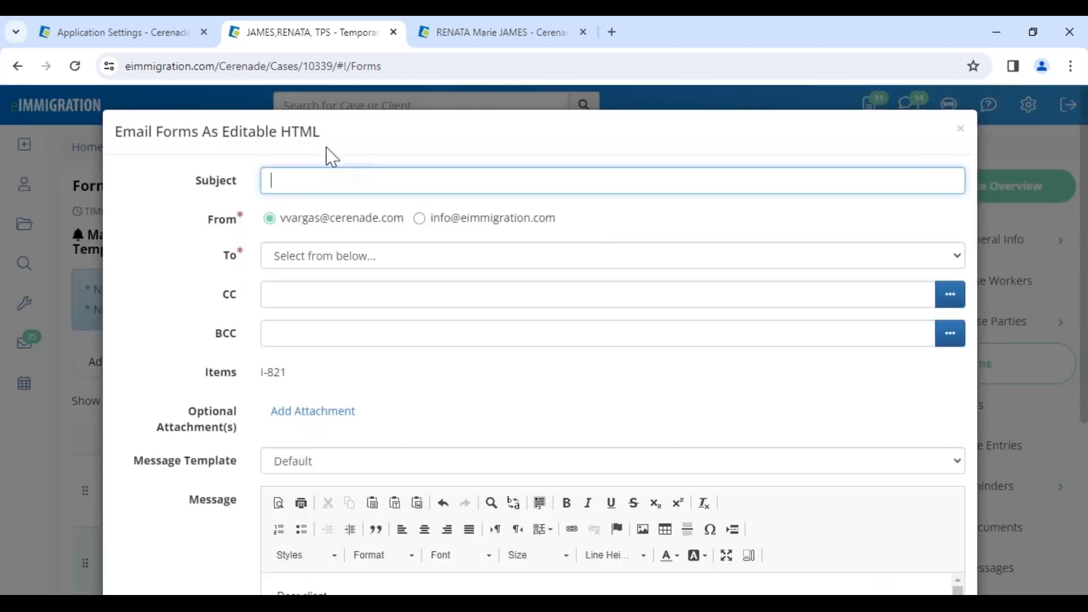
left_click(284, 184)
left_click(359, 219)
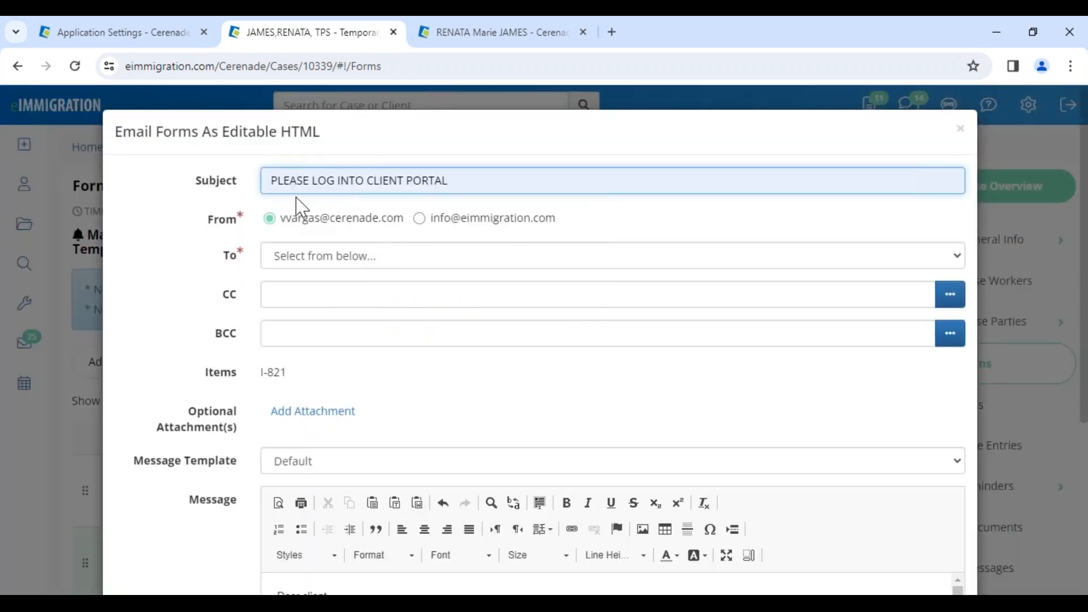
left_click_drag(480, 188, 206, 188)
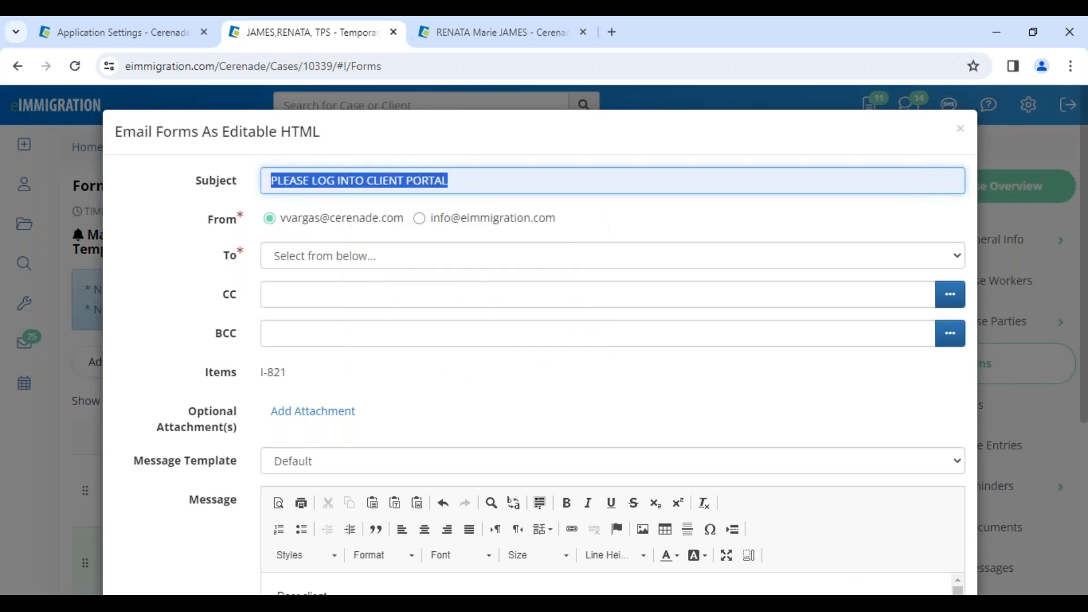
left_click(295, 255)
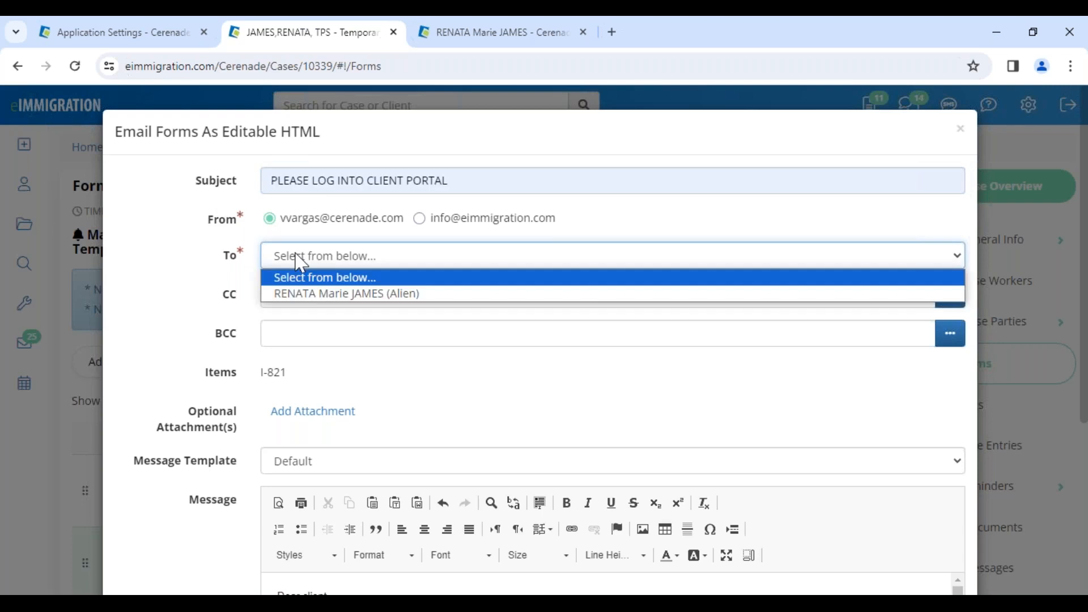
left_click(318, 294)
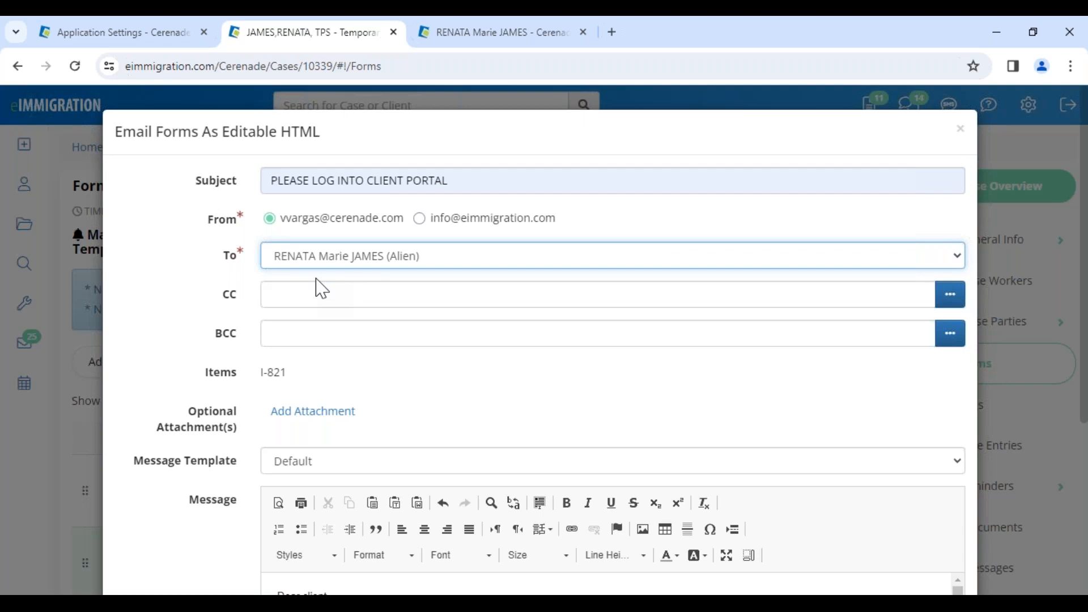
Check the attached item and default message, and set the message template to "! - Nuevo Cuestionario/Forma"
left_click_drag(298, 375, 252, 382)
left_click(389, 377)
left_click(372, 462)
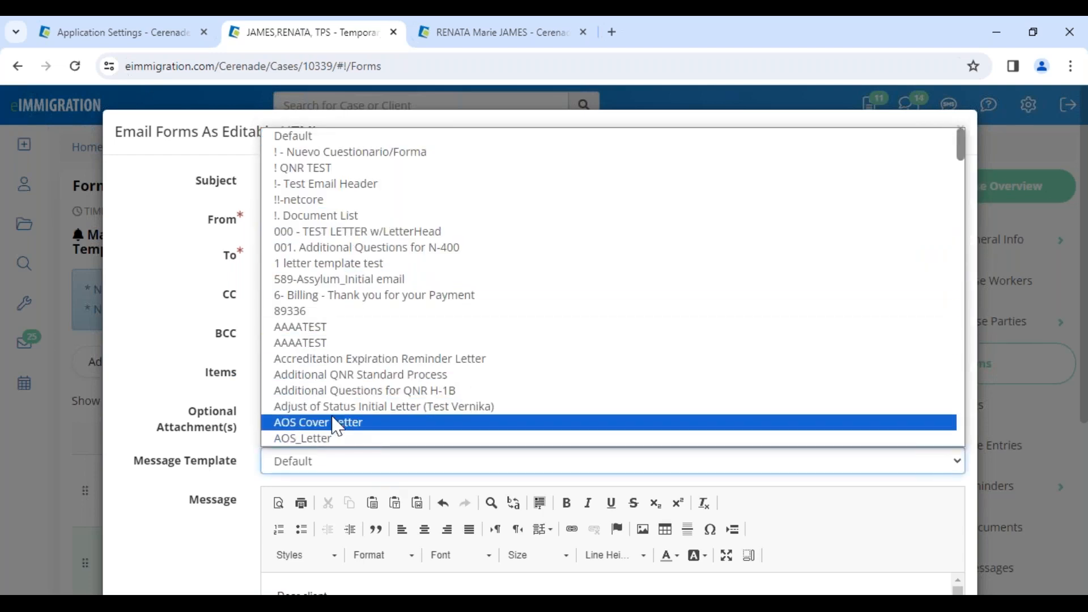
left_click(206, 516)
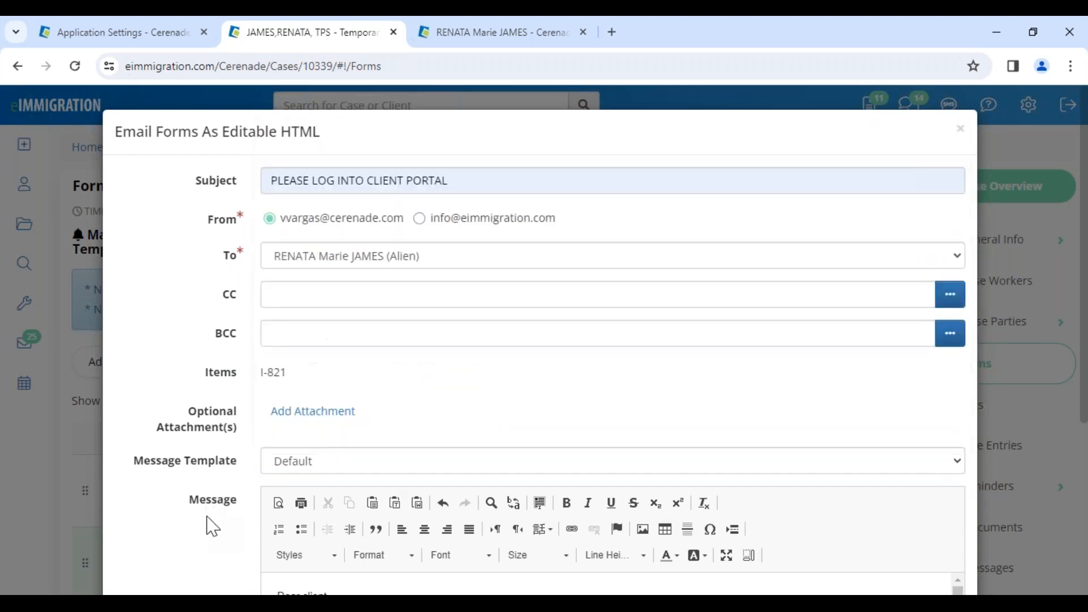
scroll(347, 463, "down", 4)
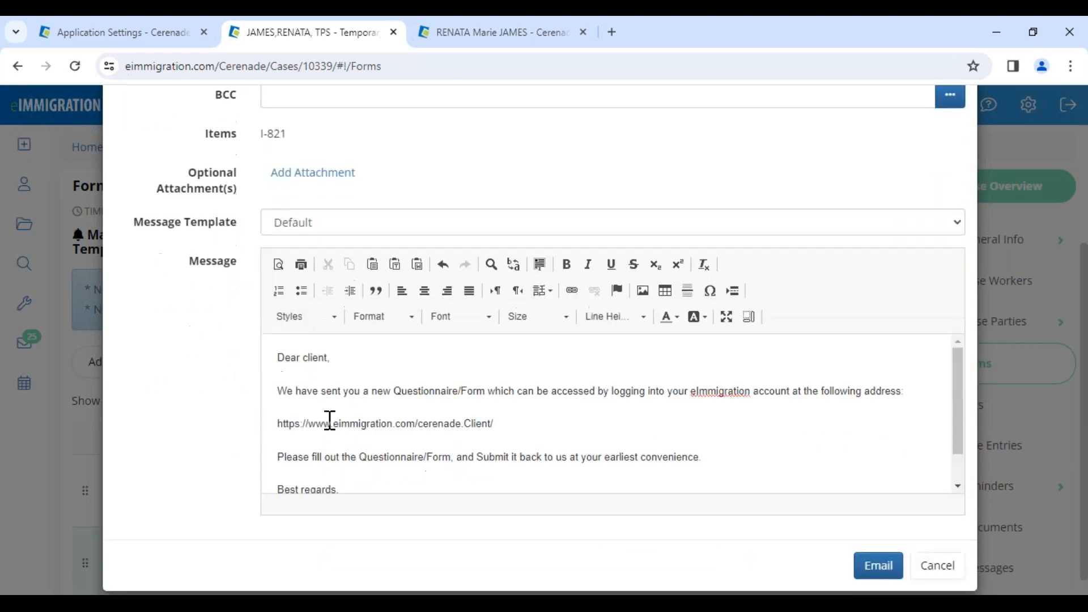
left_click_drag(292, 392, 690, 403)
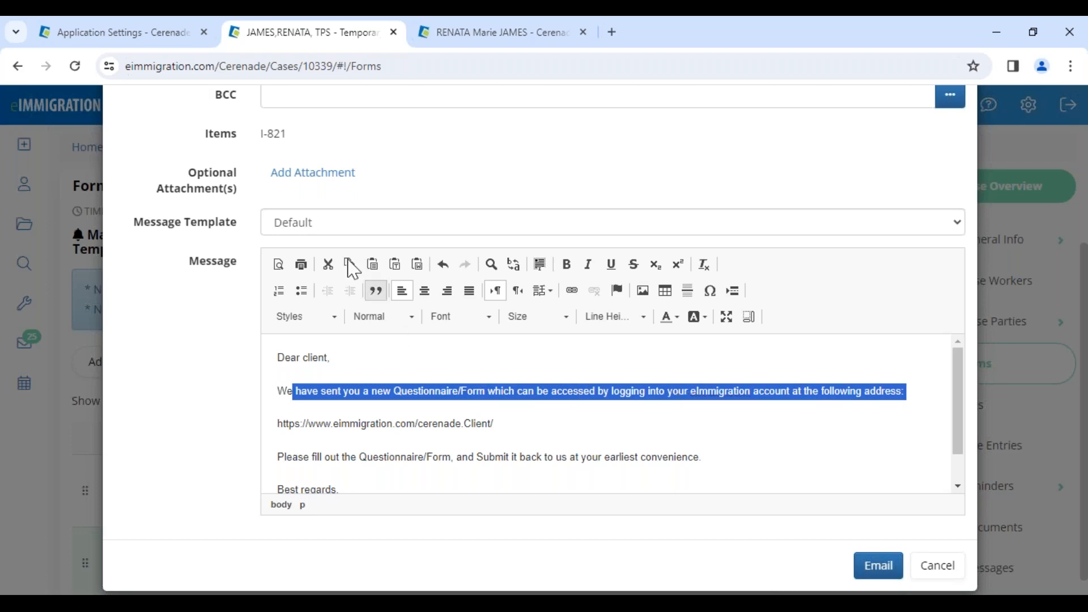
left_click(316, 208)
left_click(316, 222)
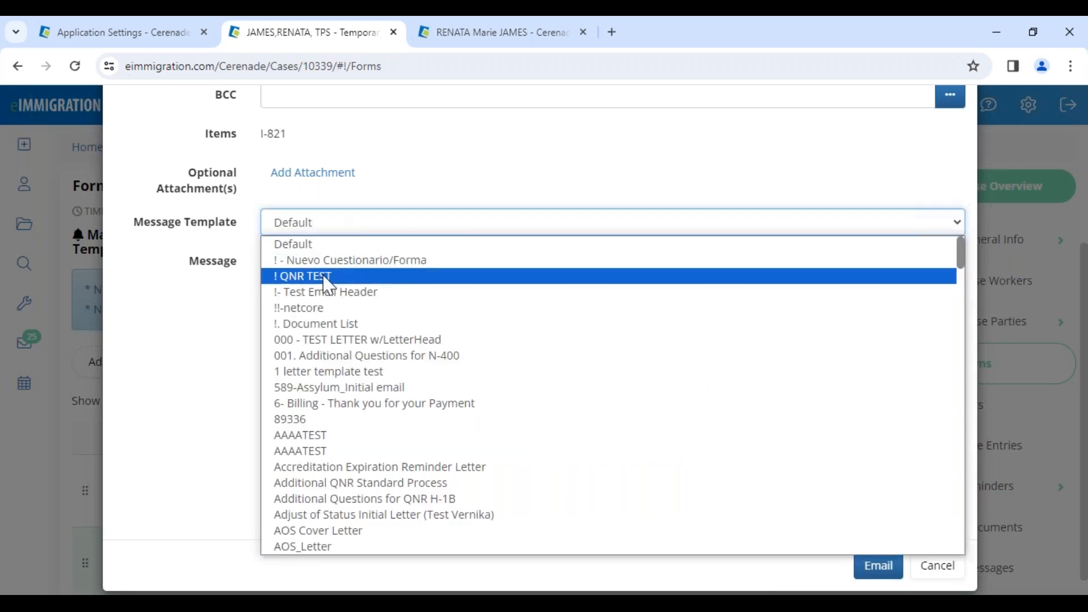
left_click(333, 260)
Review the Spanish template's date, greeting and instructions, and send the email
double_click(352, 450)
left_click_drag(277, 424, 318, 419)
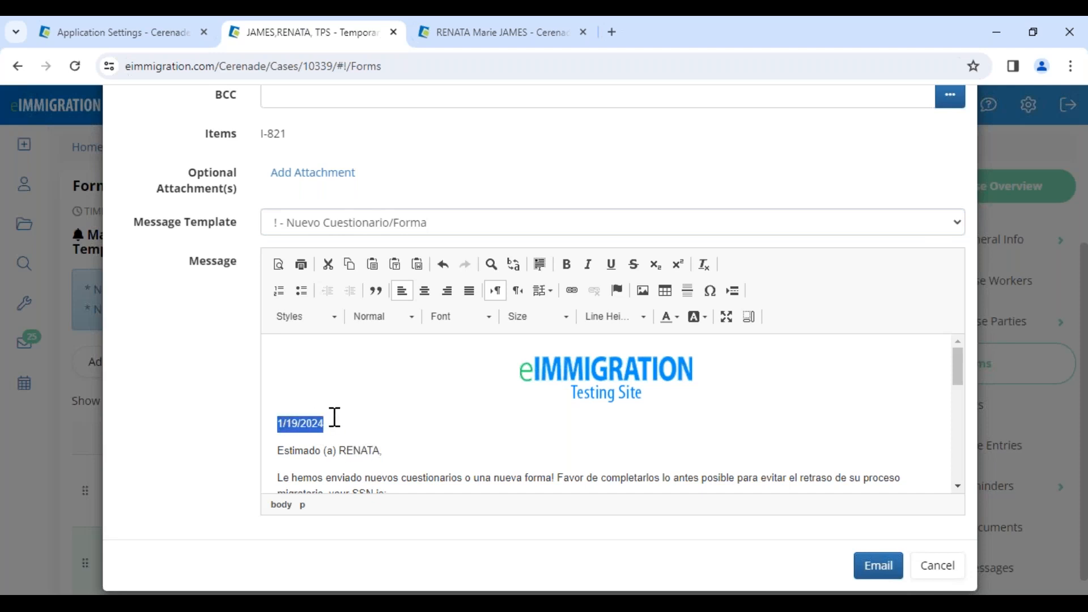
scroll(335, 417, "down", 2)
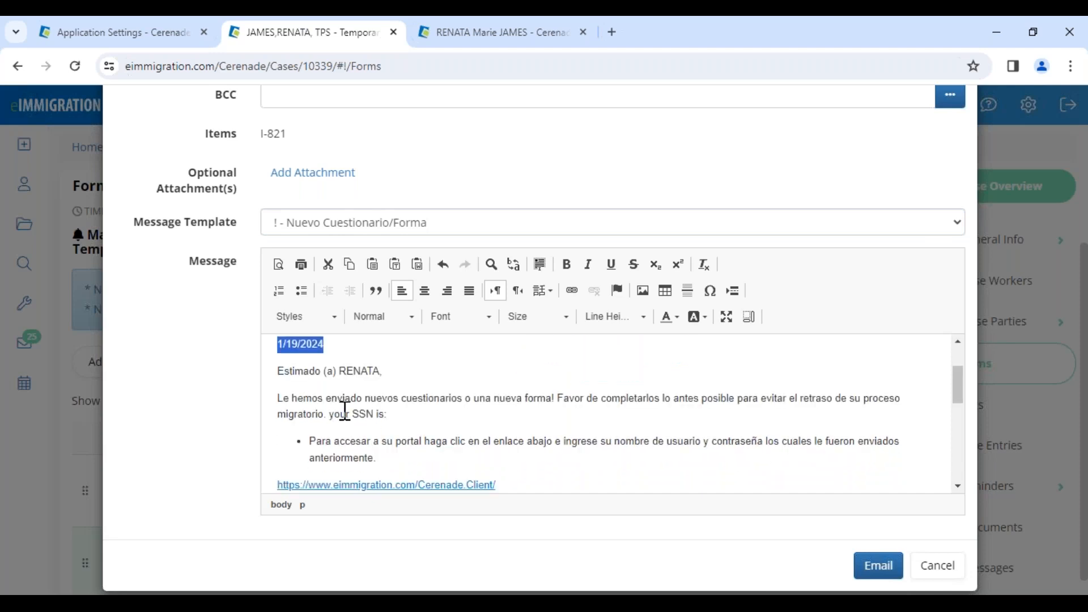
left_click_drag(296, 400, 527, 404)
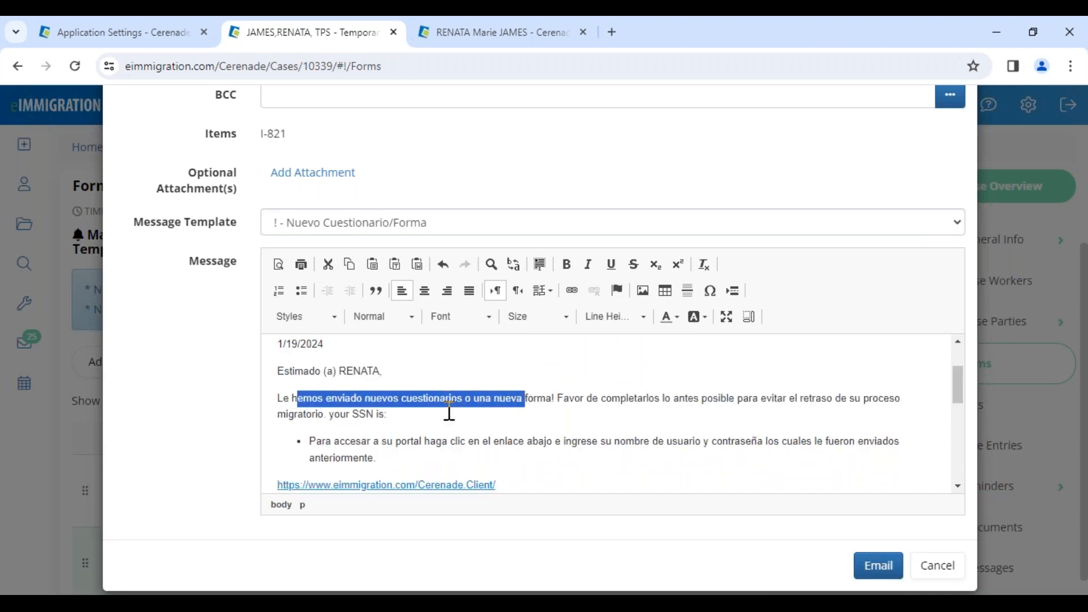
scroll(804, 478, "down", 4)
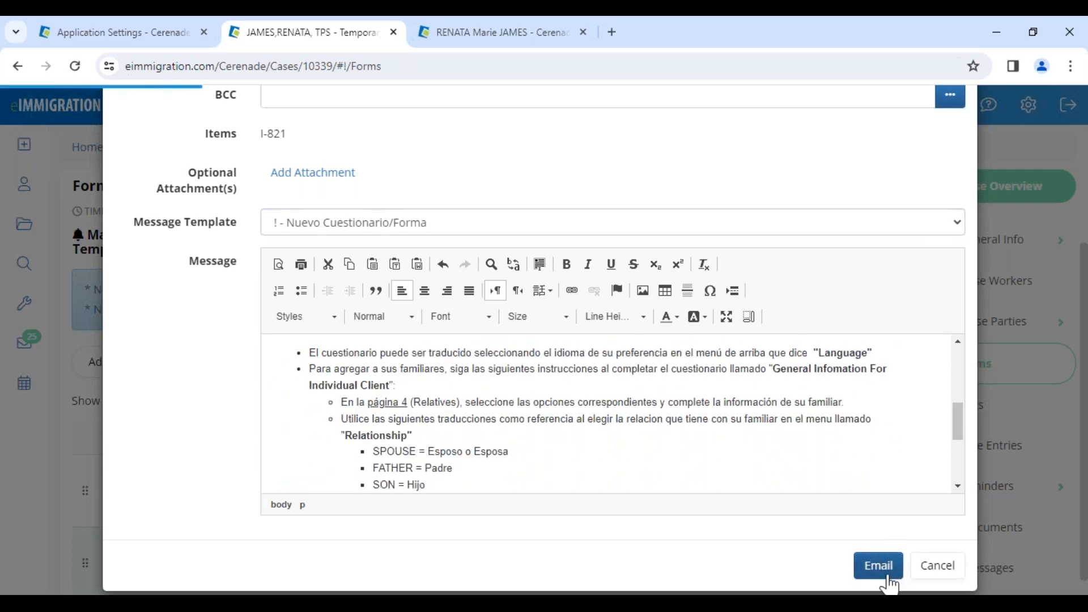
left_click(879, 566)
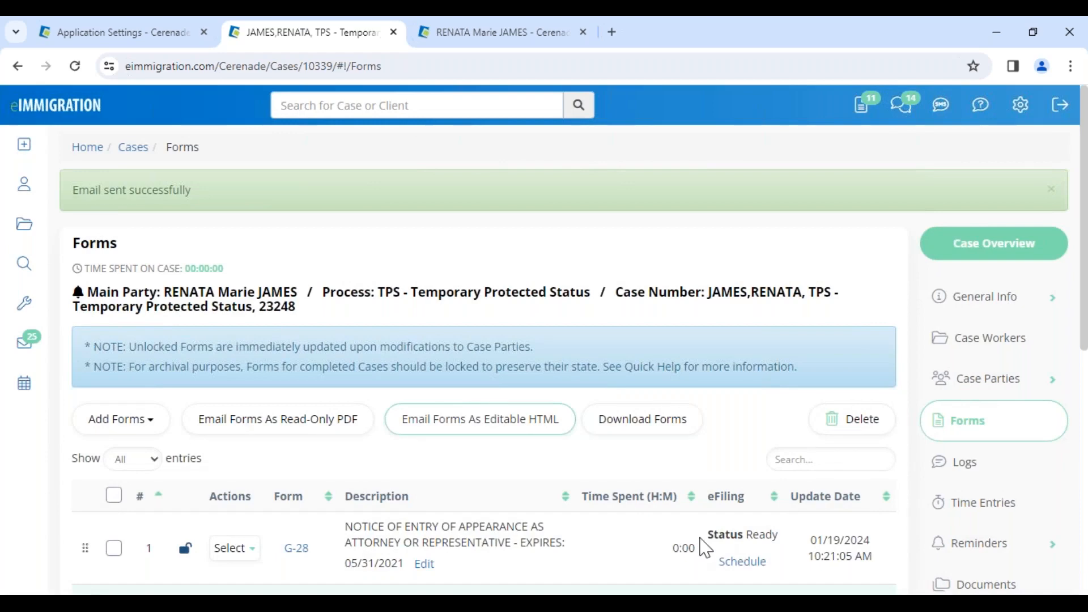
Switch to the client portal in Edge, refresh the mailbox and open the received I-821 form for editing
mouse_move(259, 592)
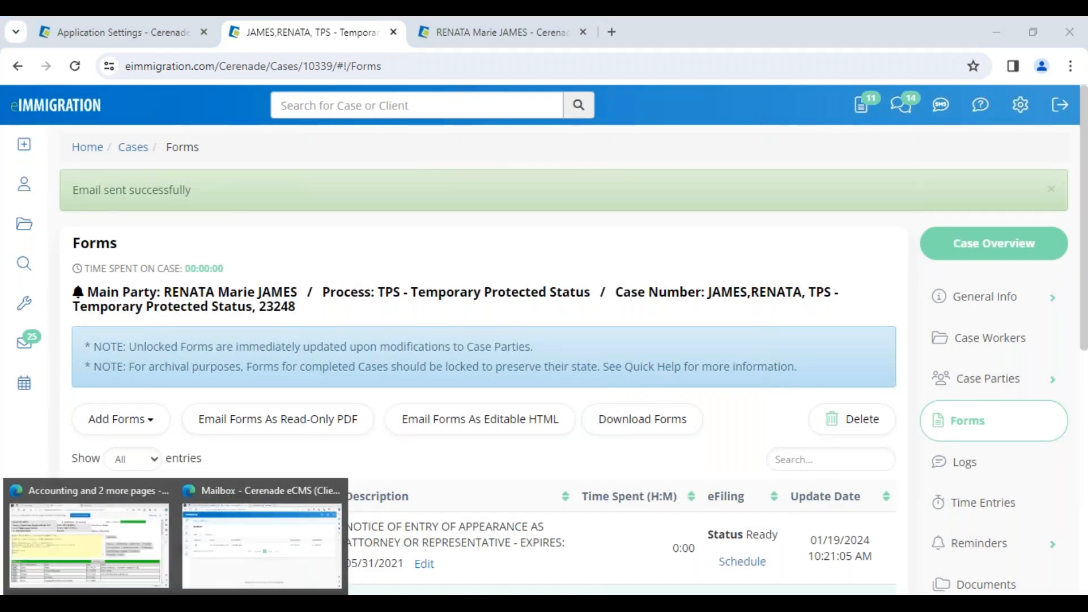
left_click(223, 575)
left_click(57, 57)
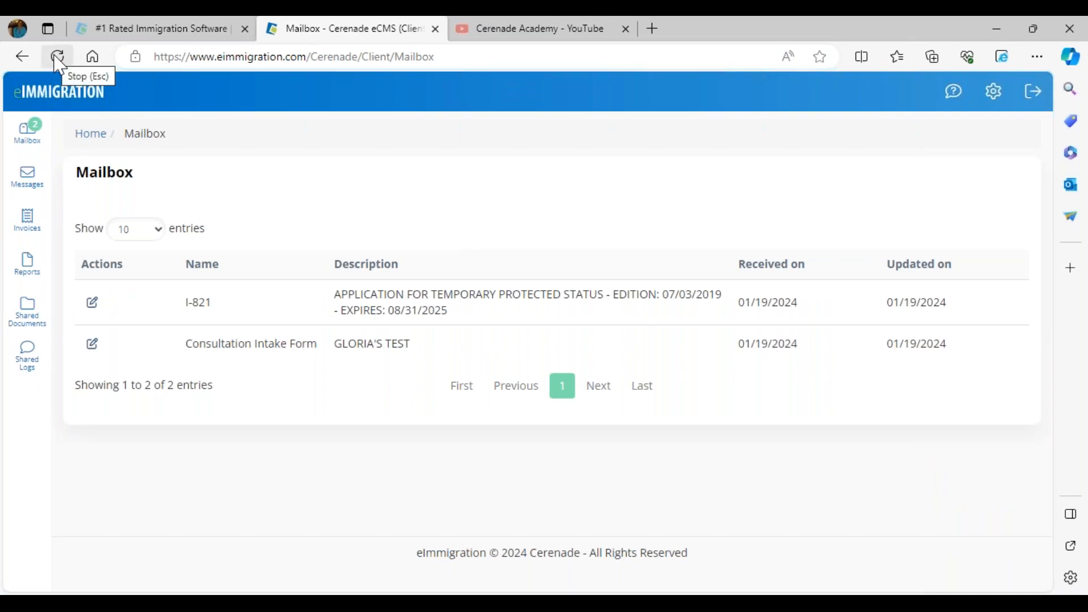
left_click_drag(192, 344, 312, 350)
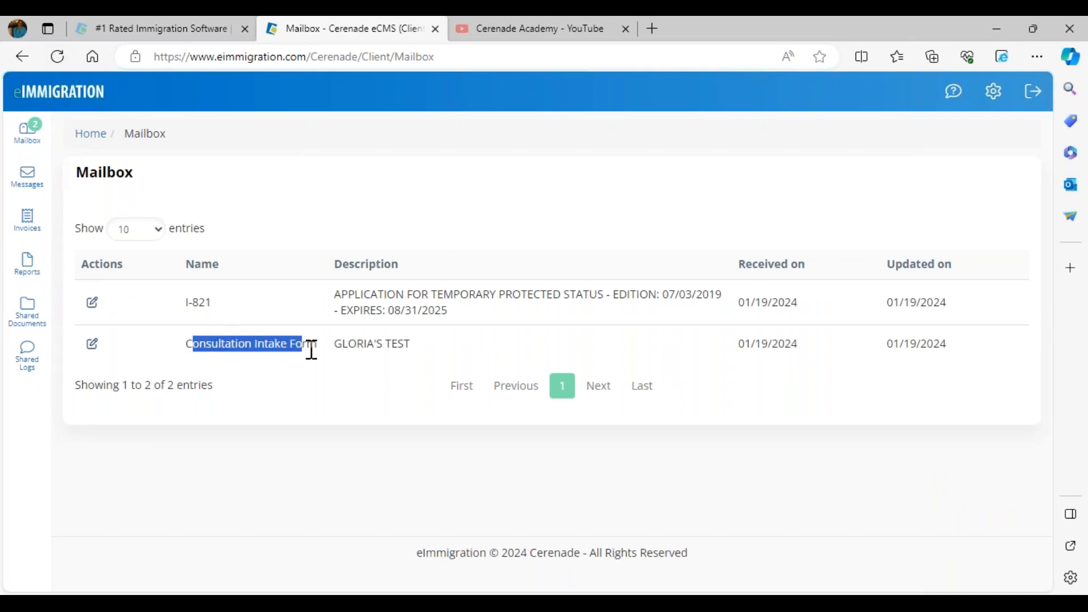
left_click_drag(213, 303, 165, 316)
left_click(92, 303)
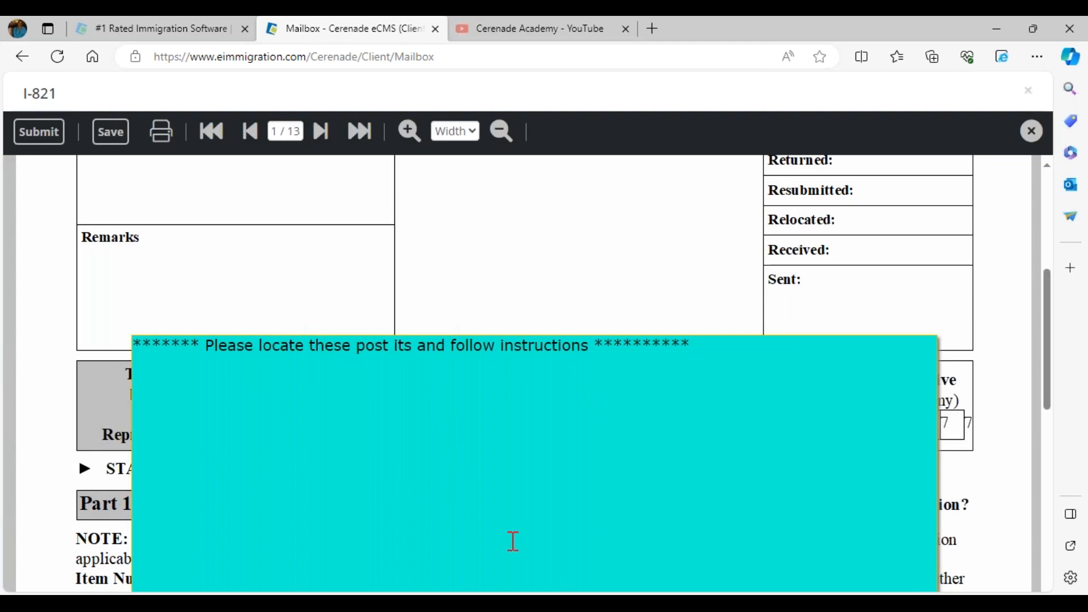
Move the page 1 instruction note slightly upward on the I-821 form
left_click_drag(172, 346, 711, 373)
left_click(618, 406)
left_click_drag(712, 336, 717, 303)
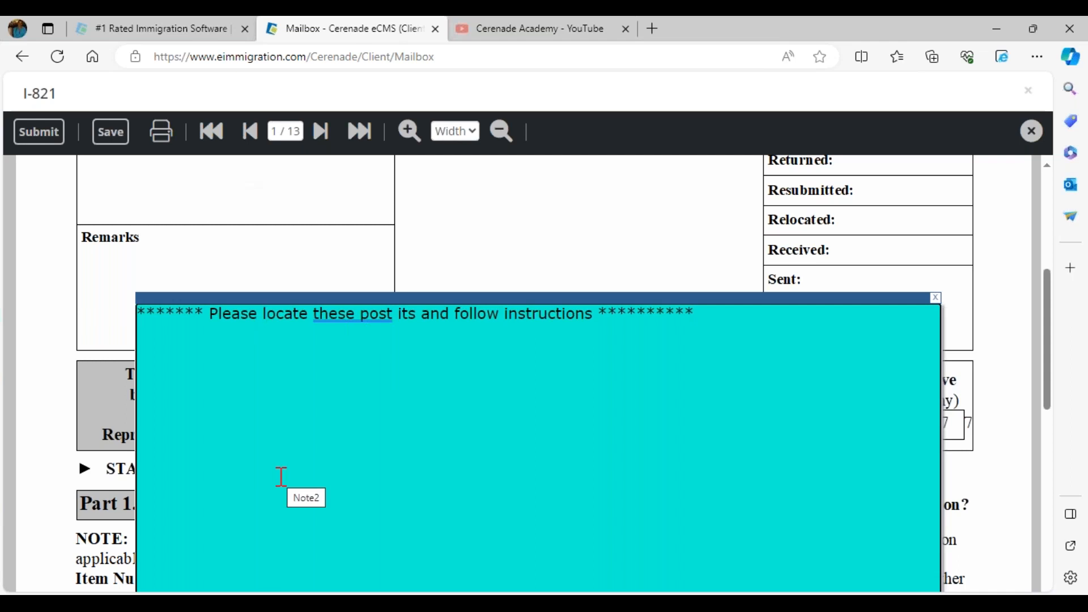
Enter the client's first name as the in-care-of name under U.S. Mailing Address on page 2
left_click(320, 132)
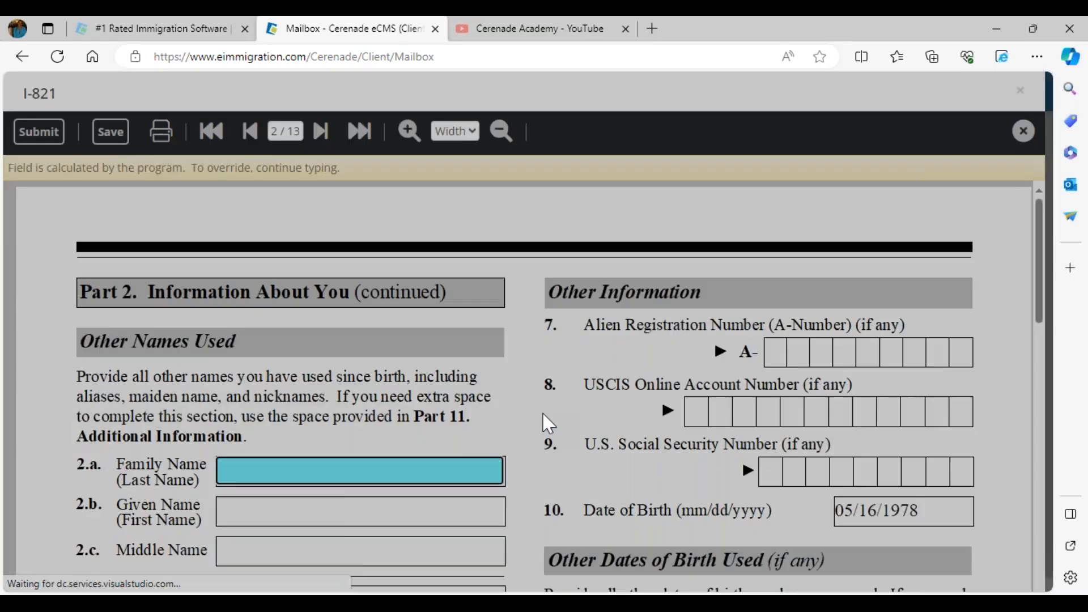
scroll(545, 418, "down", 8)
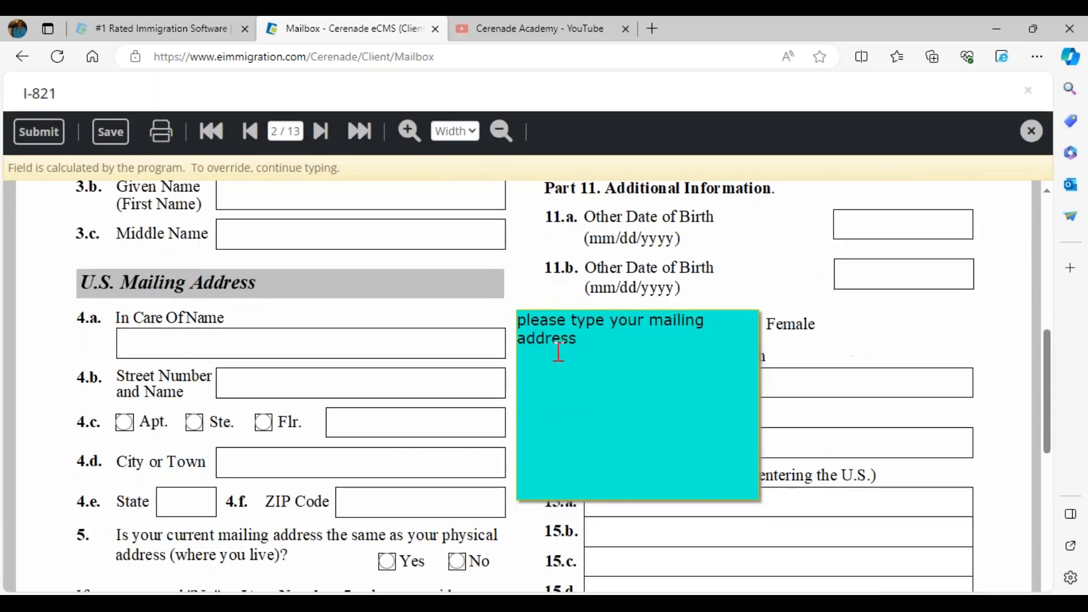
left_click(321, 342)
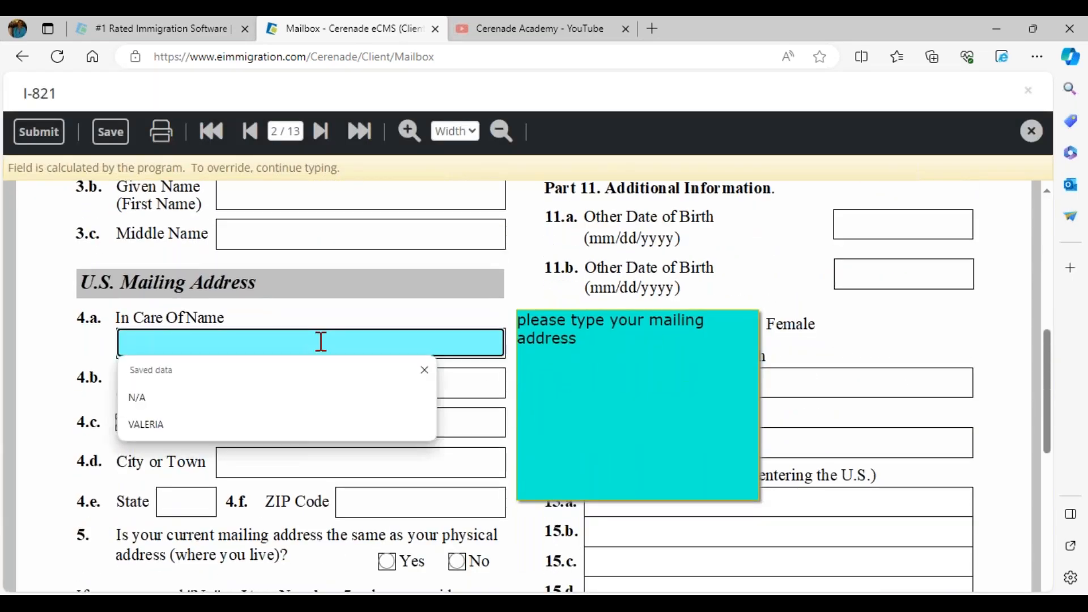
type("V")
key("BackSpace")
key("BackSpace")
type("REnata")
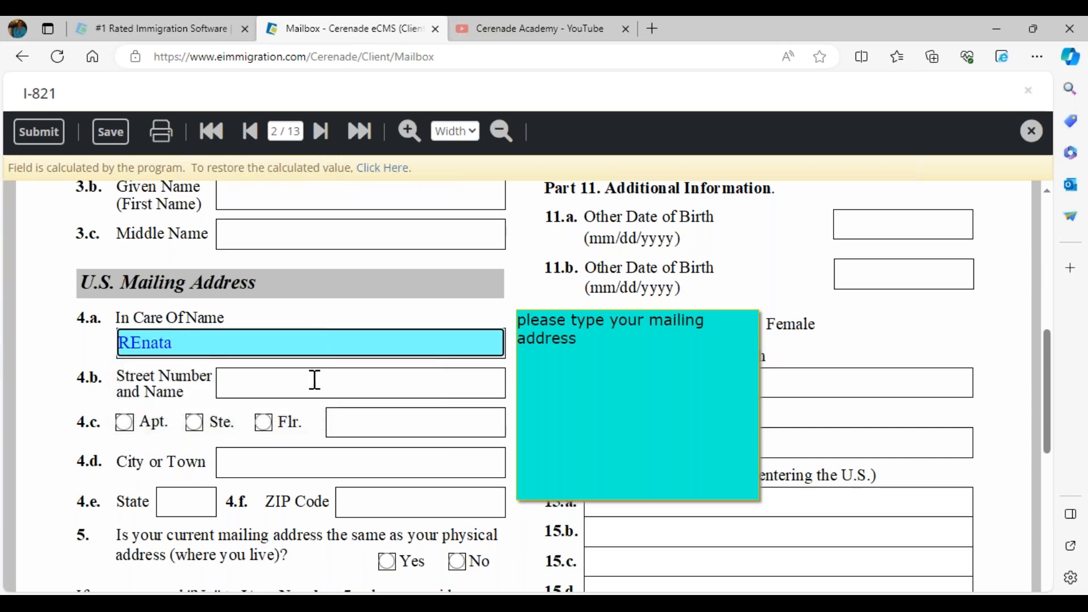
Fill in the mailing address's street number and name, and correct the capitalization of the in-care-of name
left_click(313, 381)
type("123")
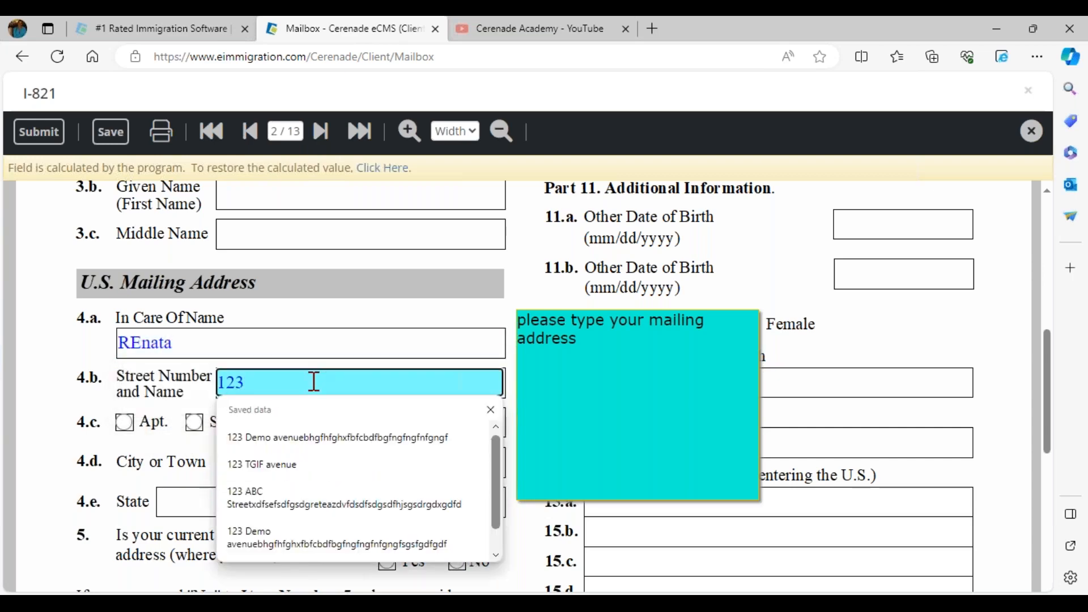
type(" test")
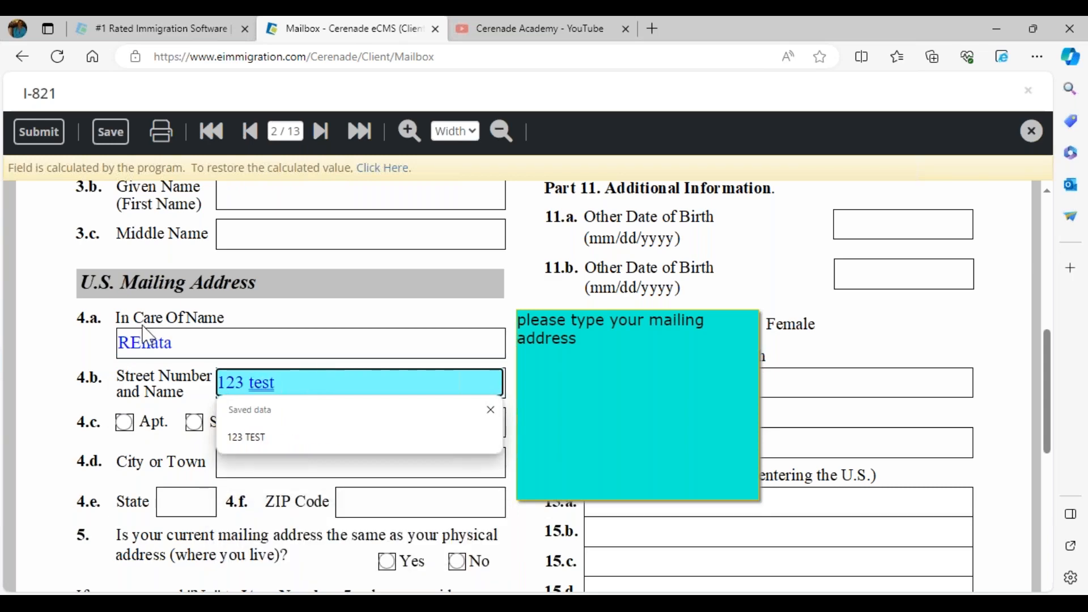
left_click(144, 330)
key("BackSpace")
type("e")
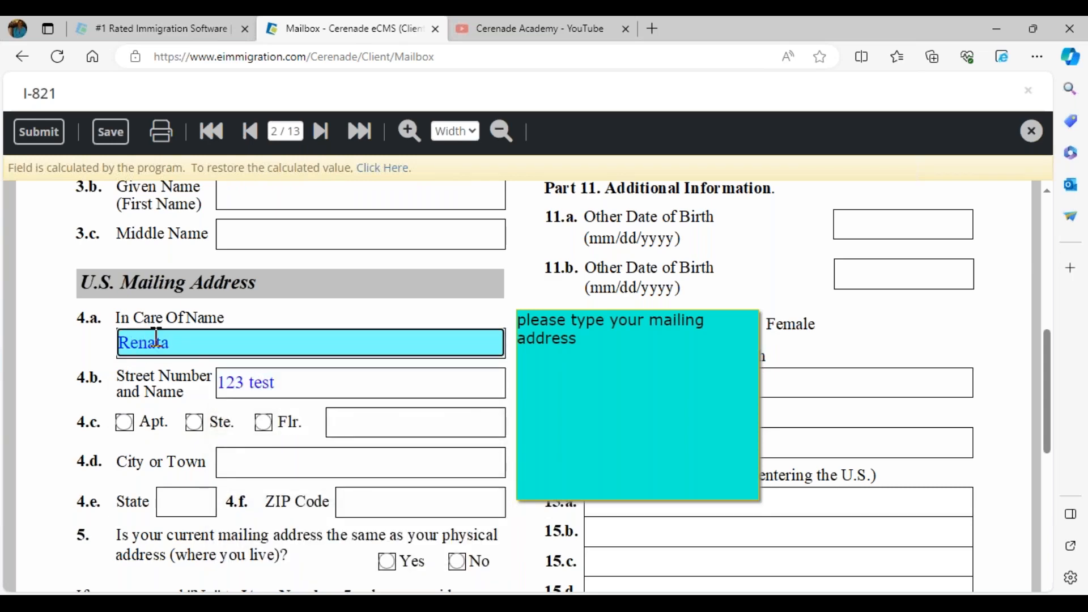
Fill in the city, state and ZIP code of the U.S. mailing address
left_click(286, 467)
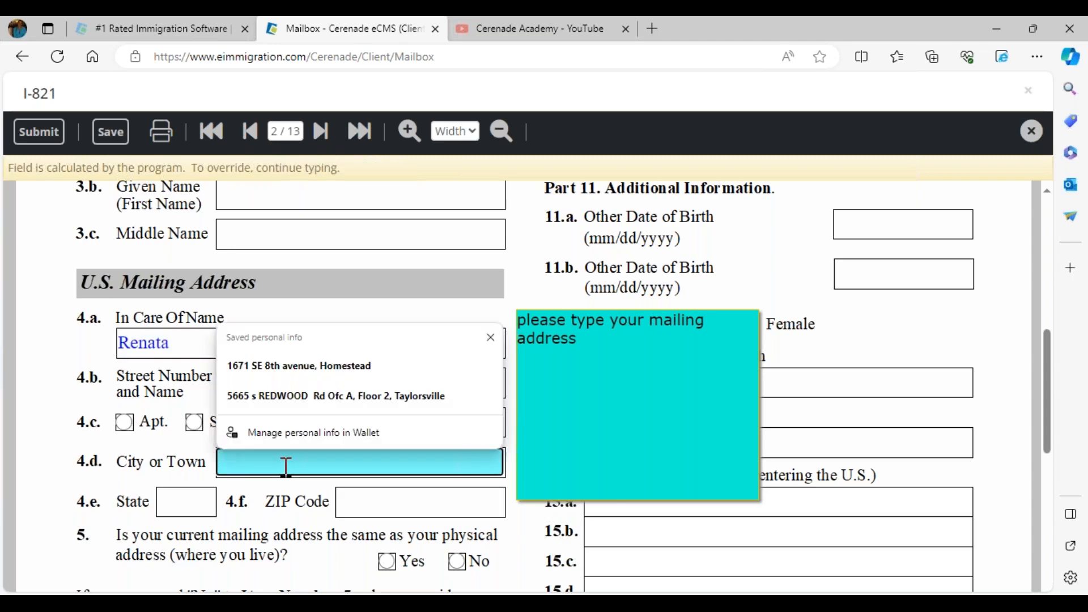
type("Los Angeles")
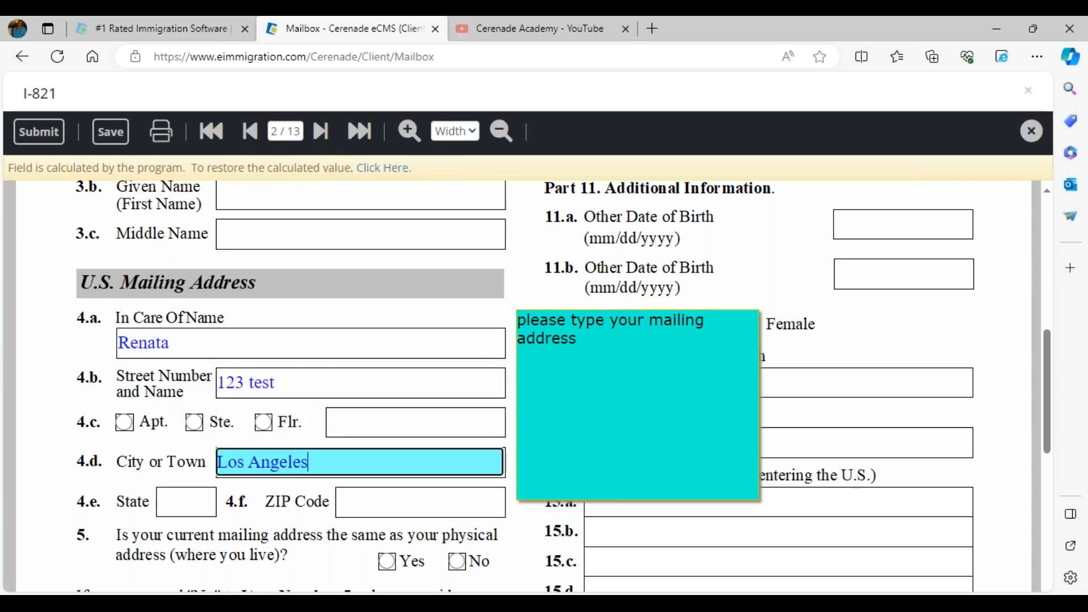
left_click(192, 501)
type("CA")
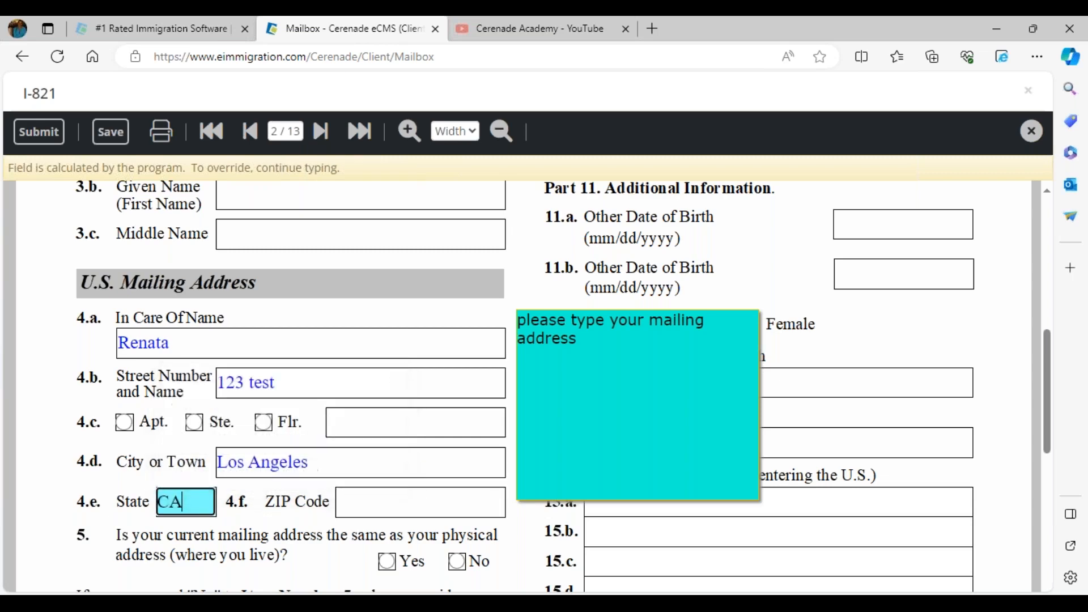
left_click(383, 503)
type("951")
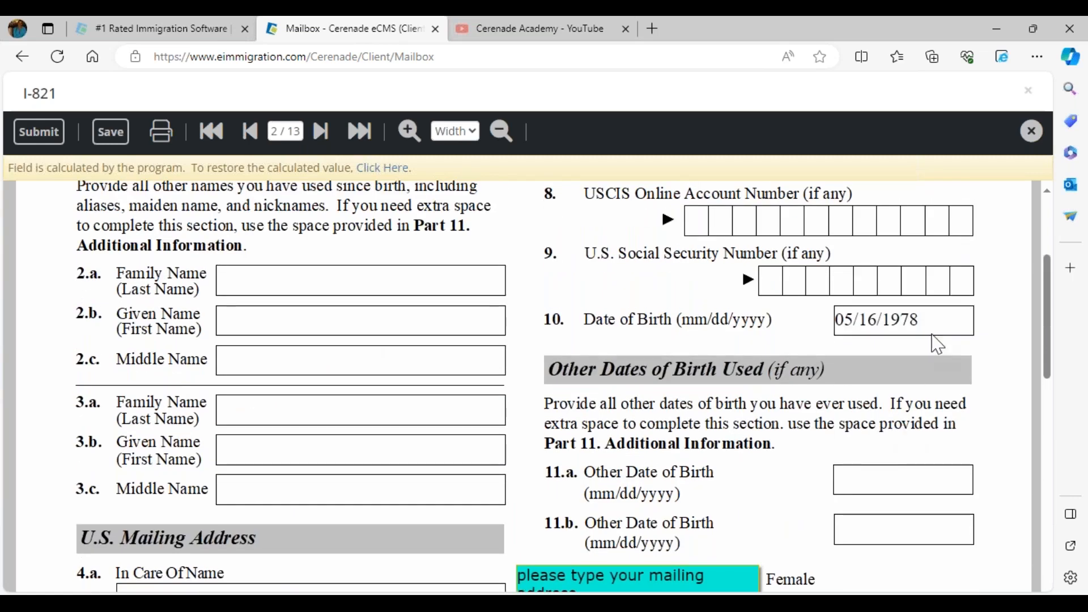
Shift the "please type your mailing address" note slightly to the right, away from the address fields
left_click(936, 327)
scroll(495, 408, "down", 5)
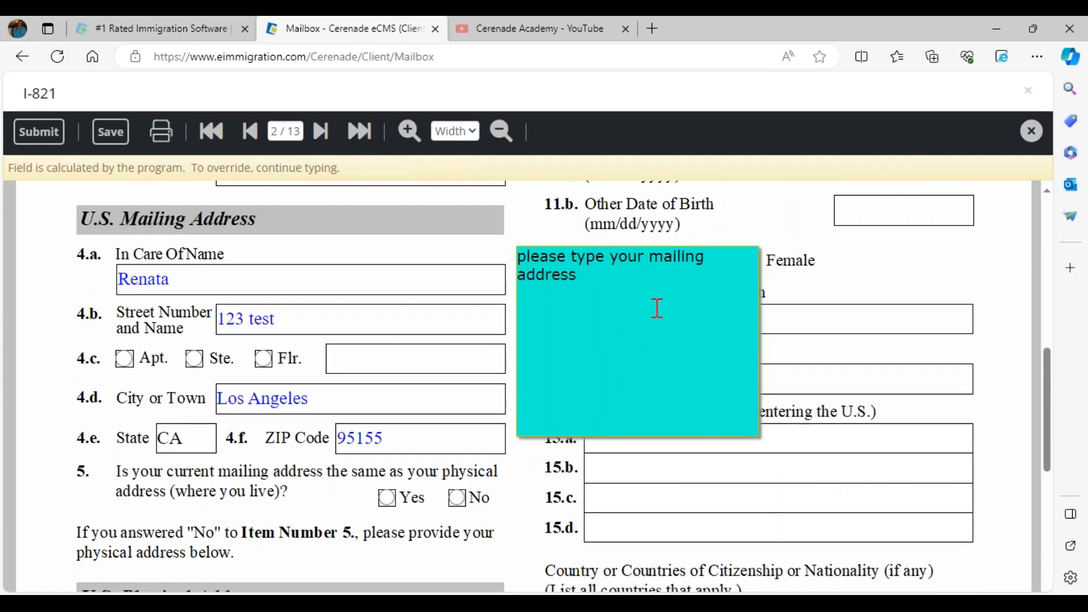
left_click(647, 318)
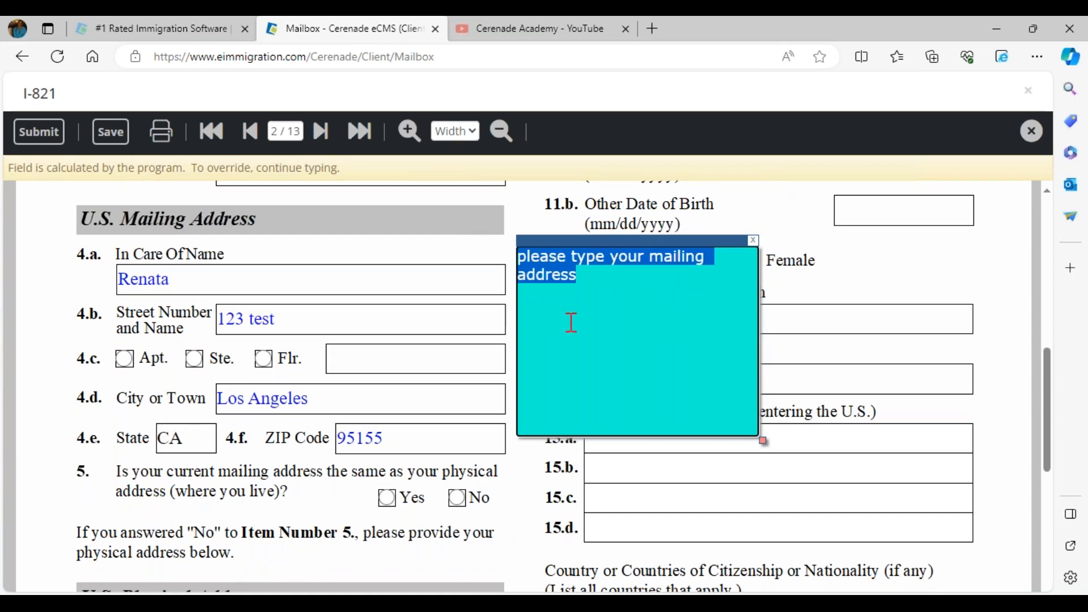
left_click(609, 297)
left_click_drag(666, 248, 675, 245)
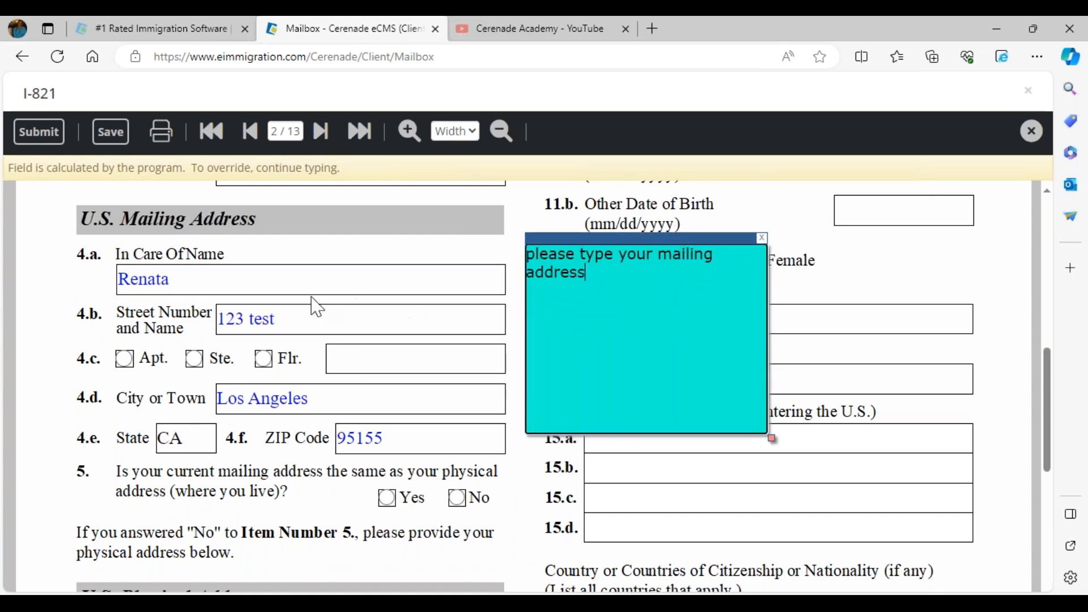
Append "sfsfsdfsdfs" to the in-care-of name and submit the I-821 form
left_click(202, 274)
type("sfsfsdfsdfs")
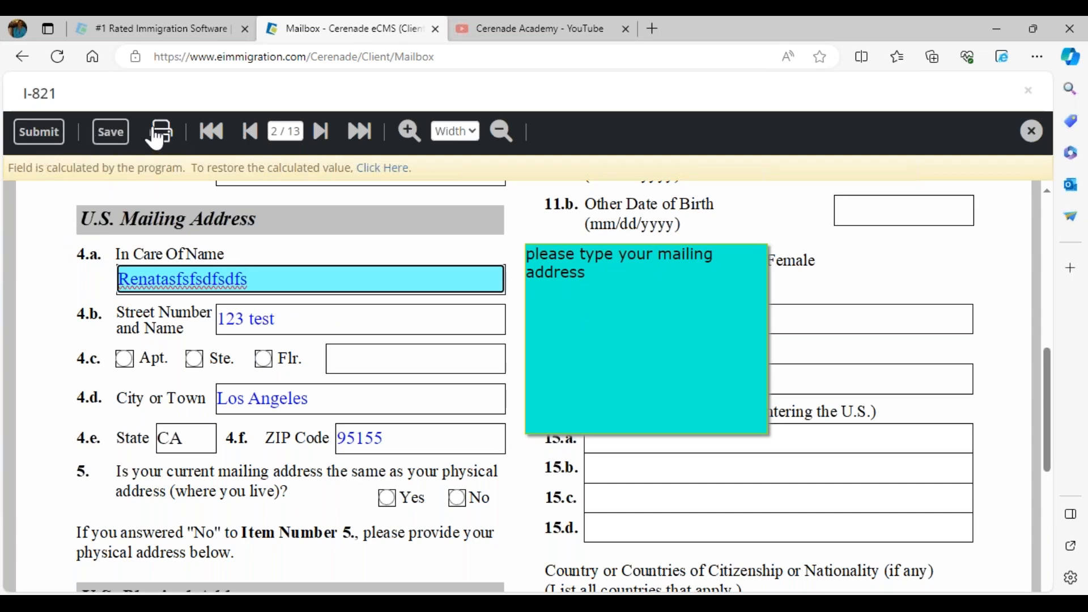
left_click(50, 141)
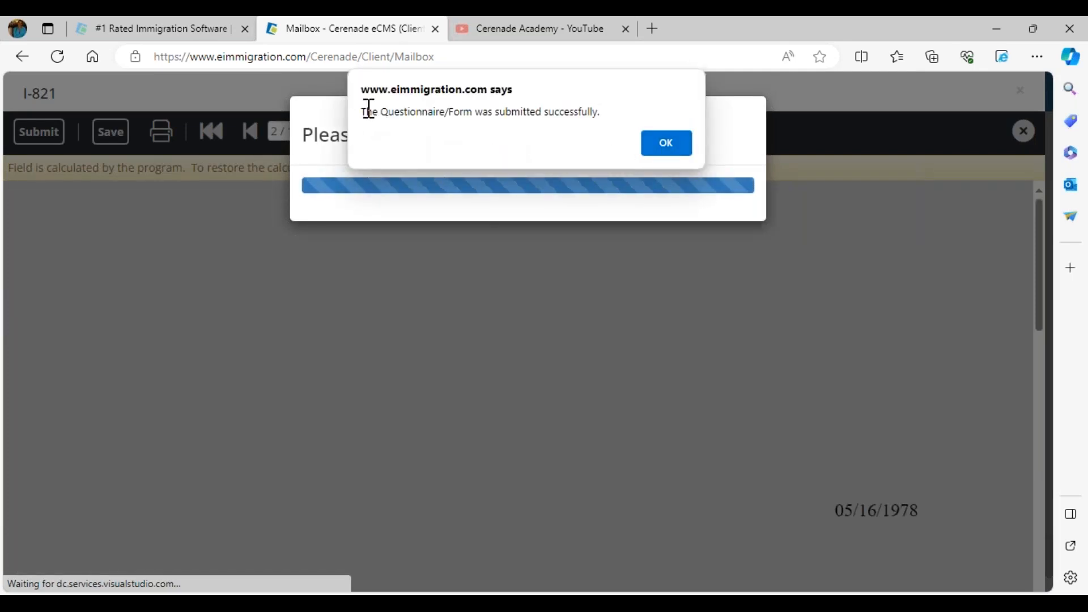
Dismiss the I-821 submission confirmation and return to the client portal mailbox
left_click_drag(368, 108, 605, 131)
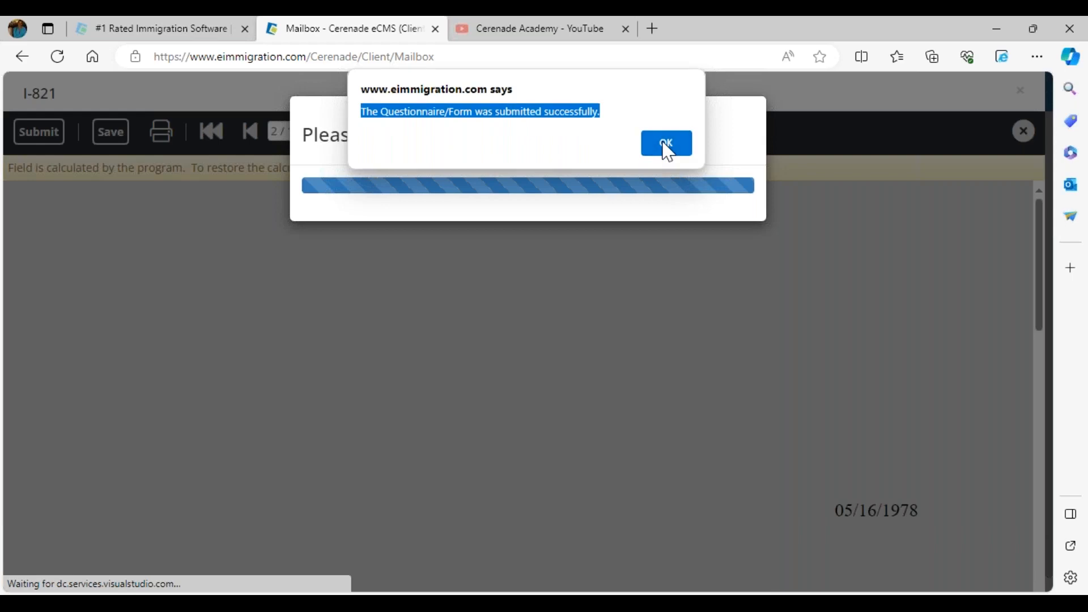
left_click(666, 149)
left_click(561, 219)
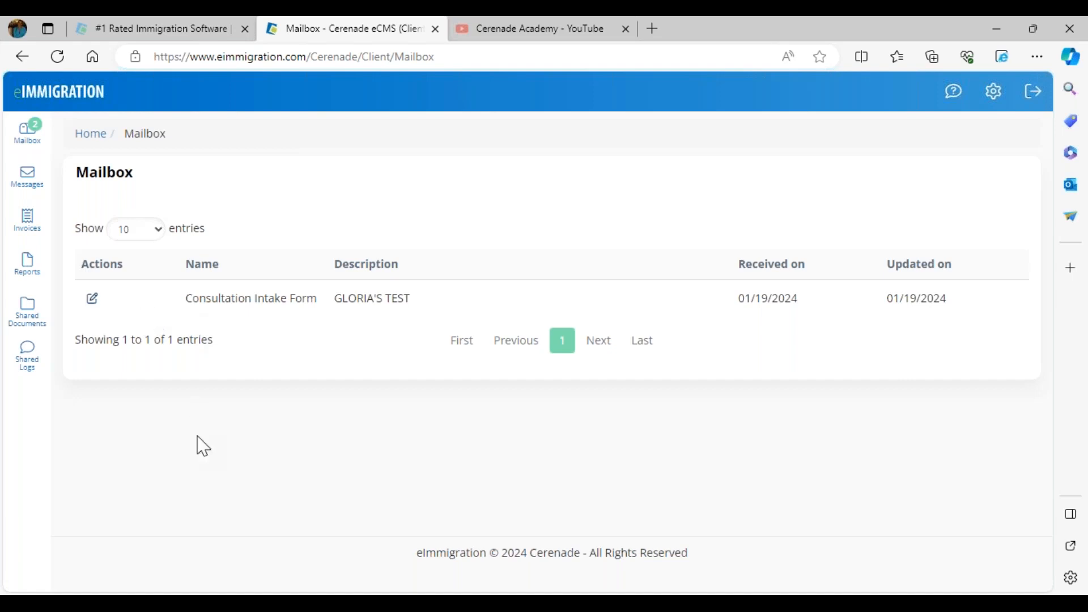
Switch to the caseworker's Chrome window, refresh the TPS case page and open the questionnaire inbox containing the client's I-821
mouse_move(217, 593)
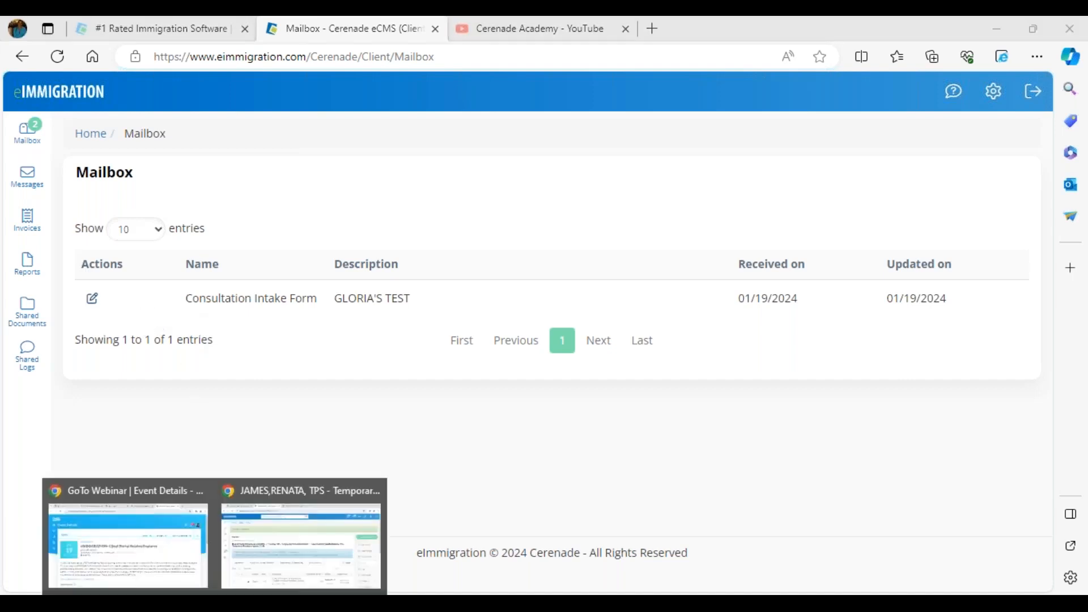
left_click(267, 566)
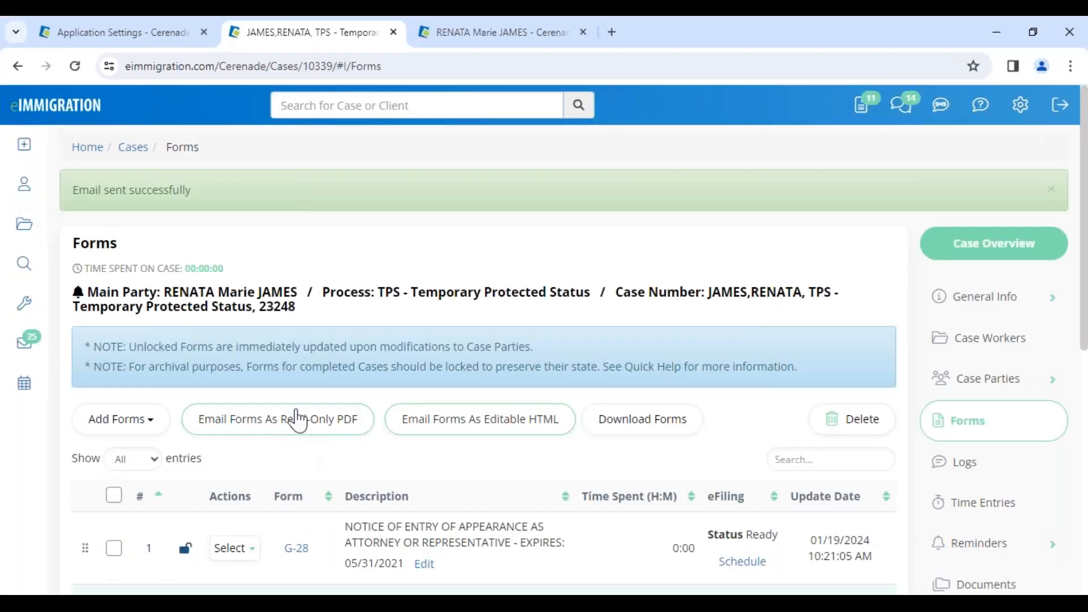
left_click(75, 66)
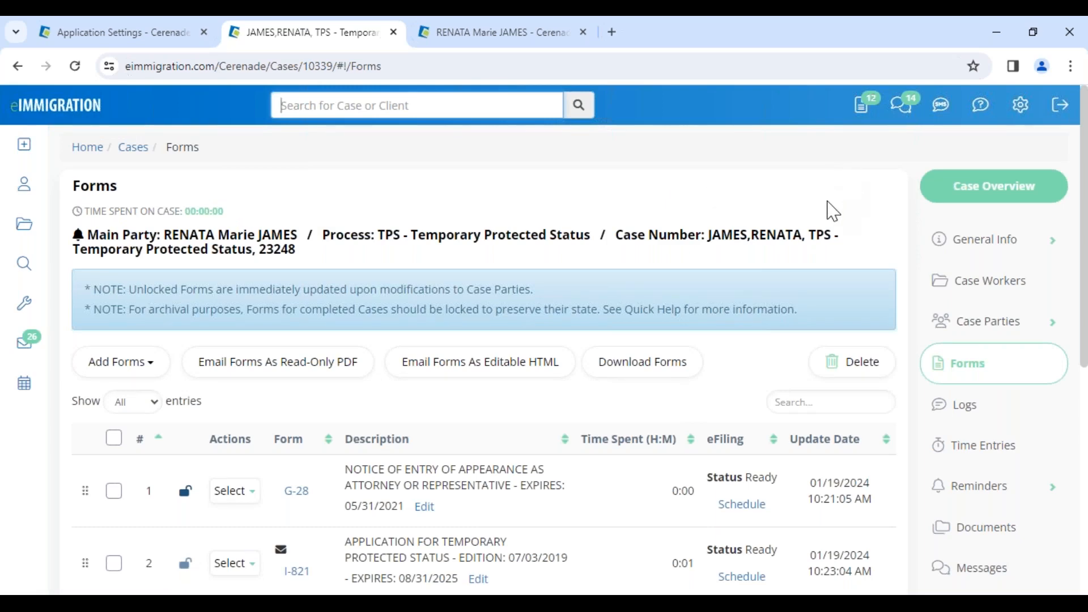
left_click(864, 116)
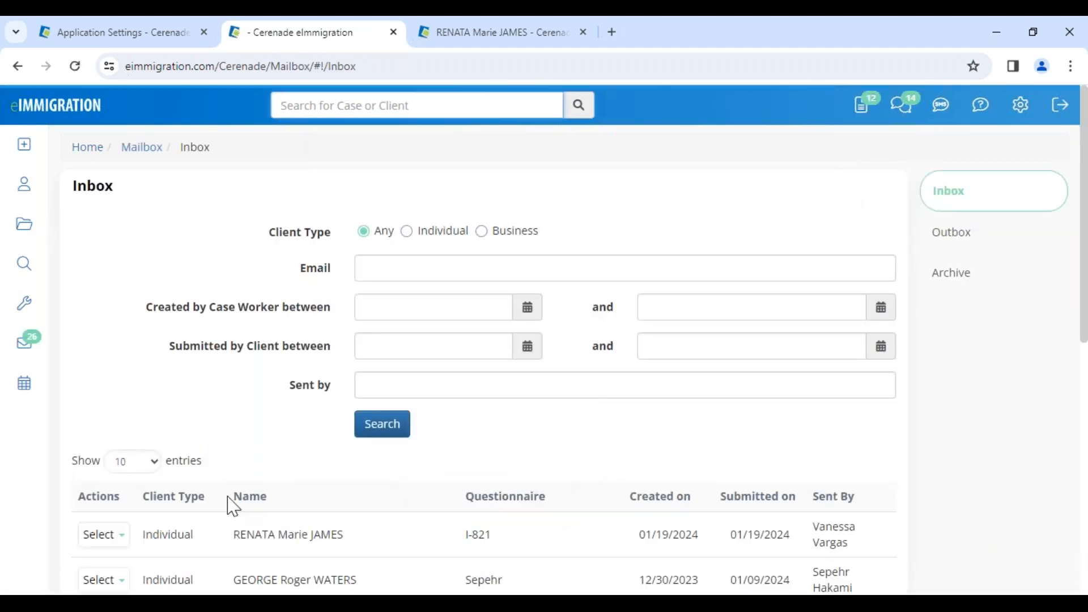
left_click_drag(233, 532, 496, 536)
left_click(472, 537)
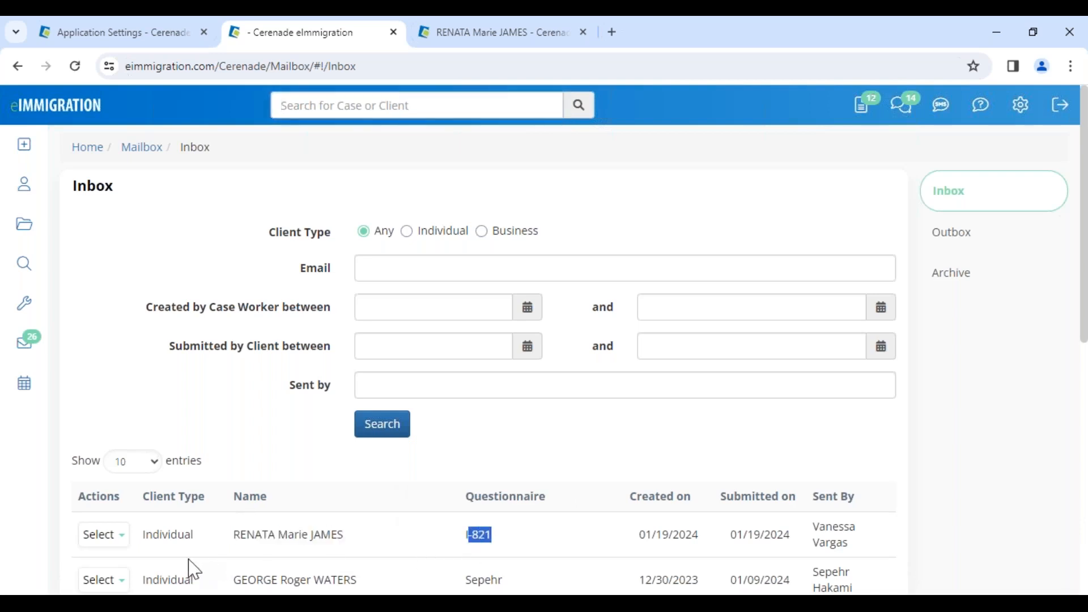
Open the client's submitted I-821, review the mailing address on page 2 and accept the submission
left_click(108, 535)
left_click(119, 562)
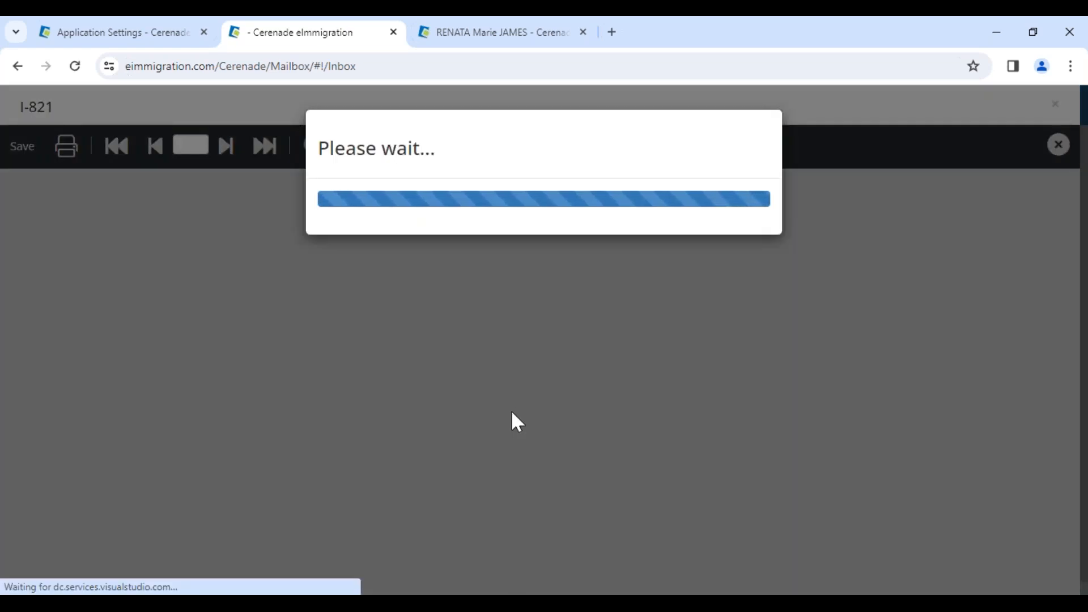
scroll(310, 344, "down", 5)
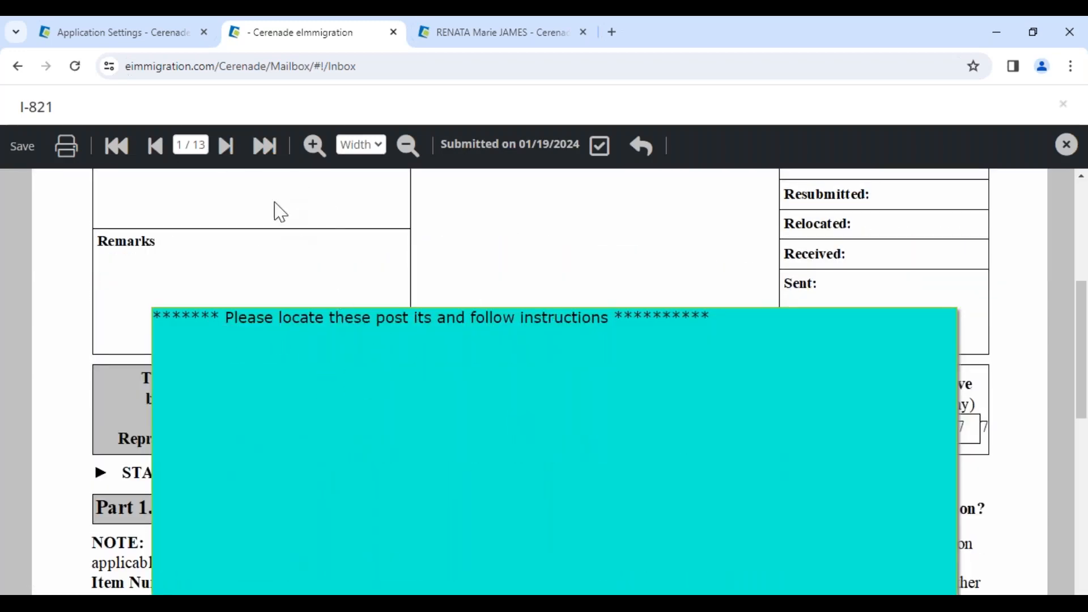
left_click(225, 149)
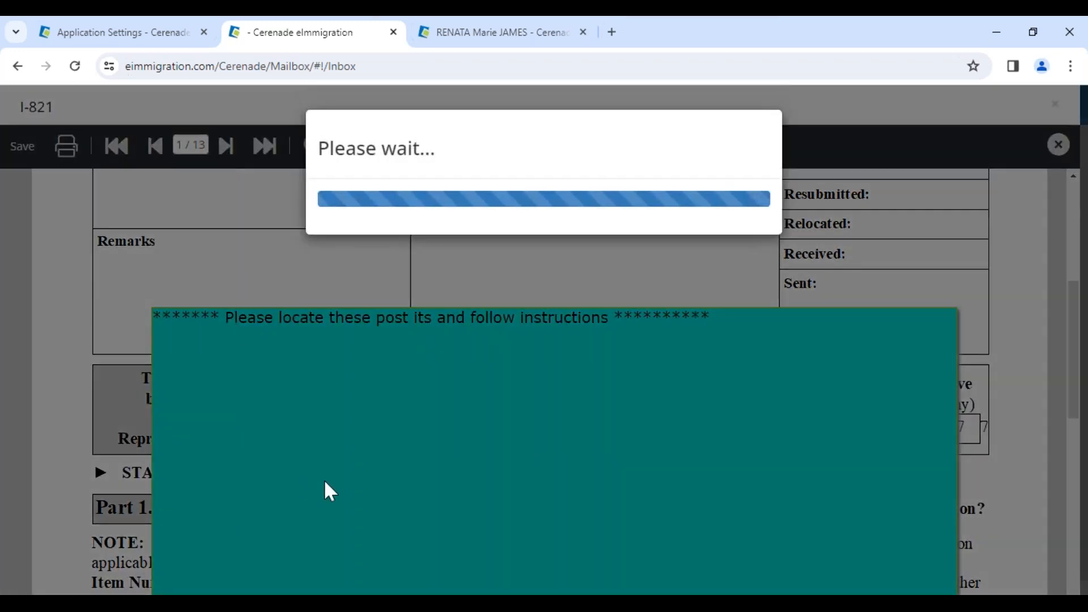
scroll(391, 486, "down", 7)
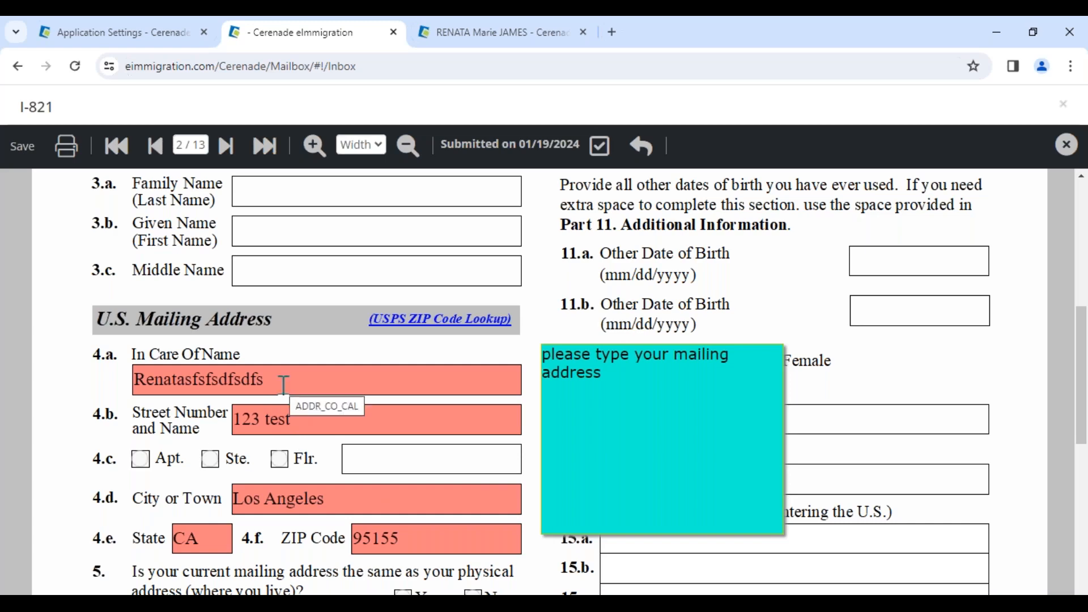
left_click(601, 148)
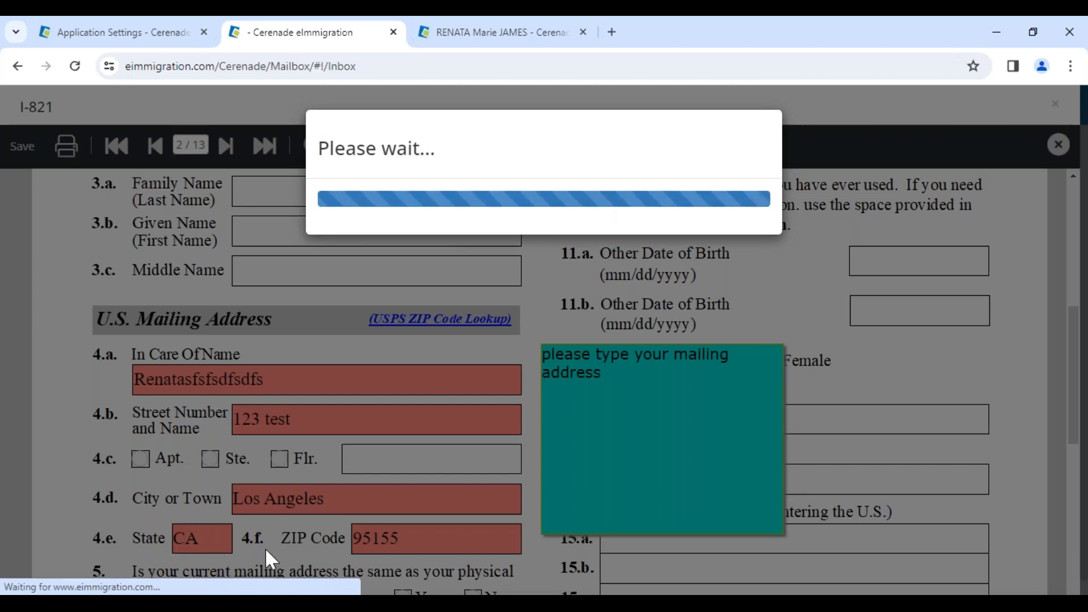
left_click(674, 171)
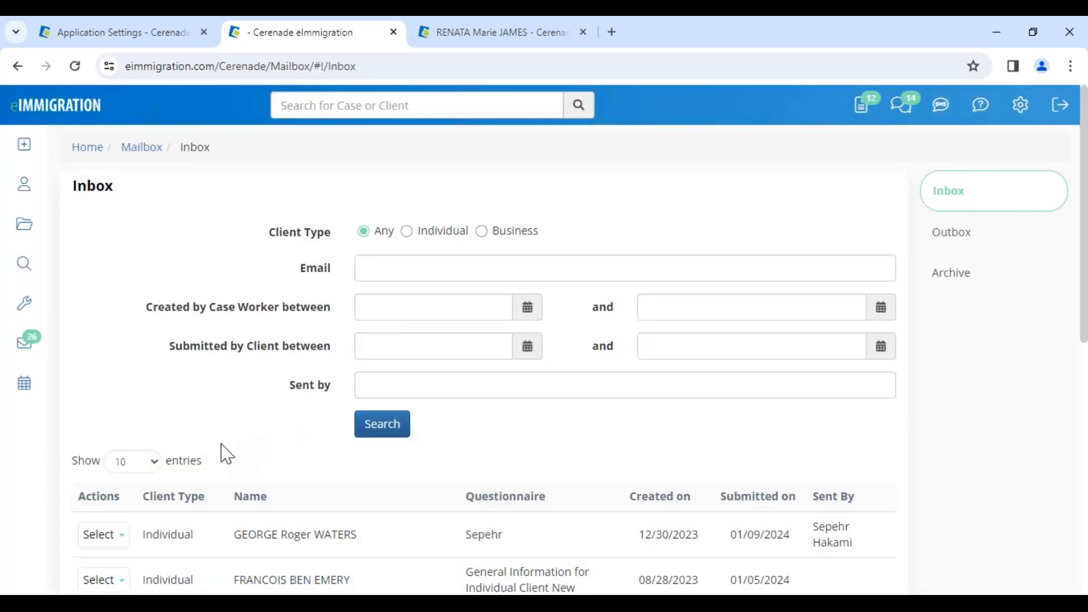
Check the mailing address section on the Current Addresses page of the client's record
left_click(482, 36)
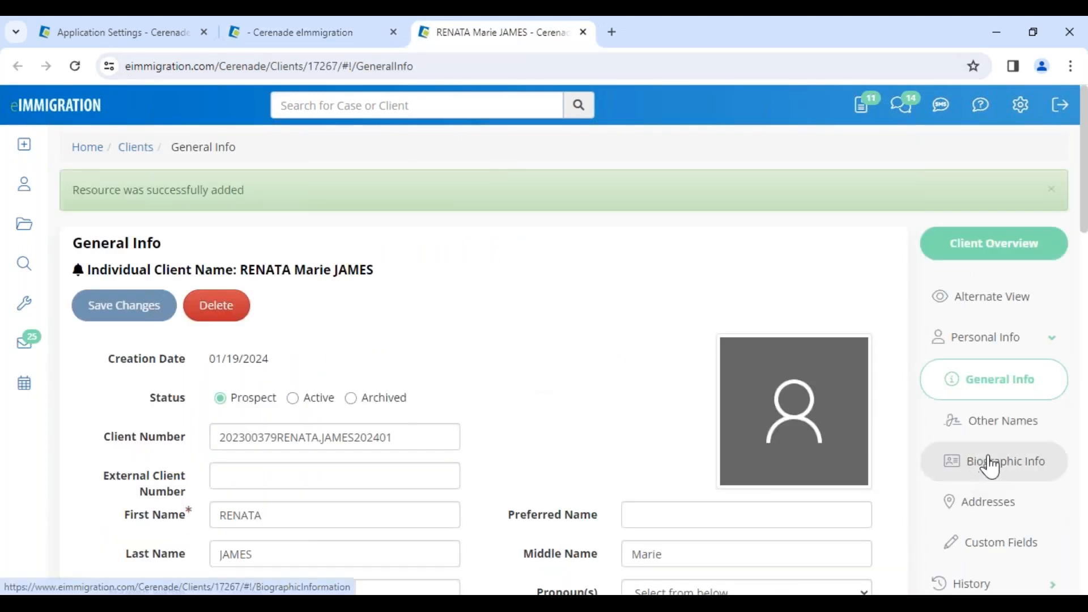
left_click(990, 500)
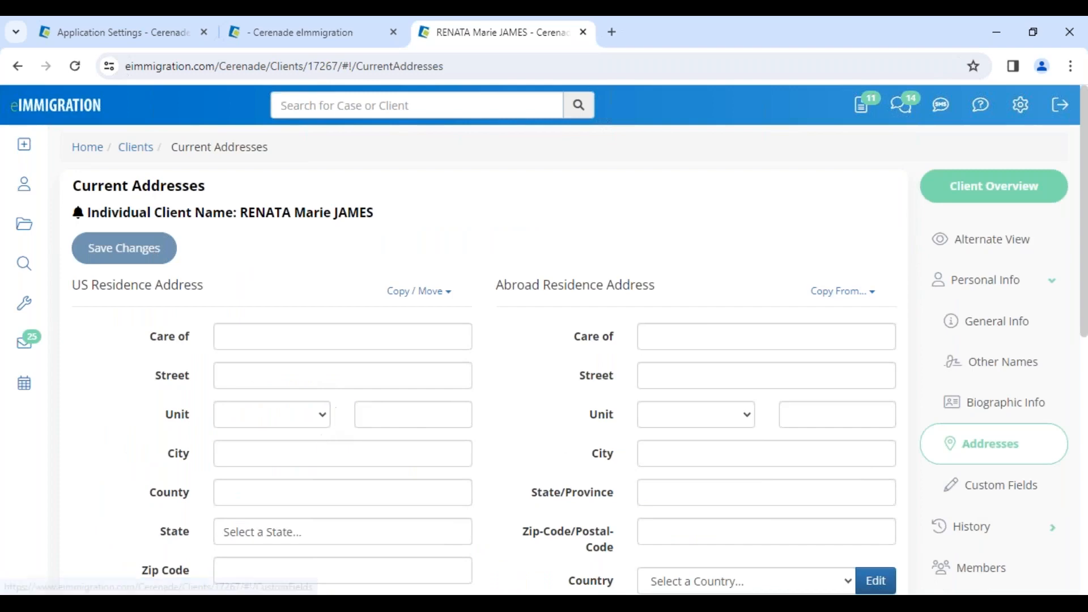
scroll(228, 440, "down", 5)
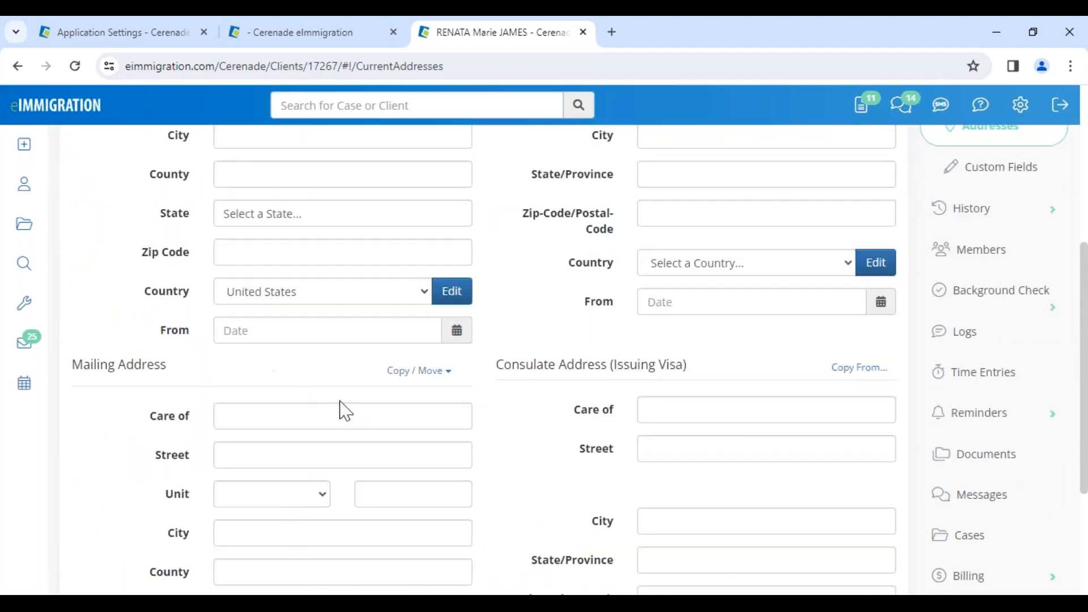
Open the account's subscription details and locate the Messaging module entry
left_click(321, 32)
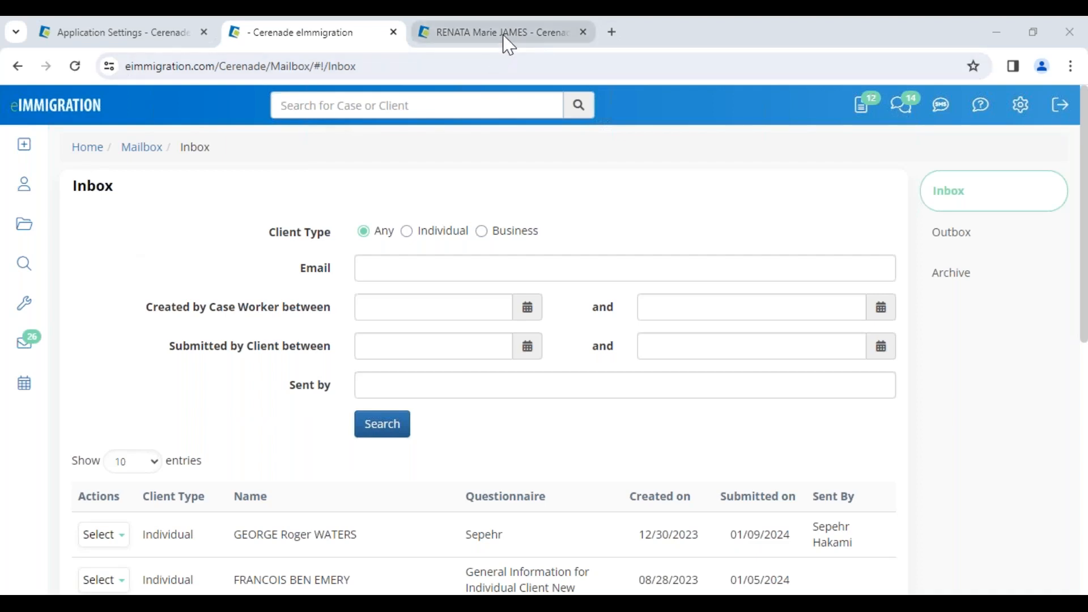
mouse_move(509, 45)
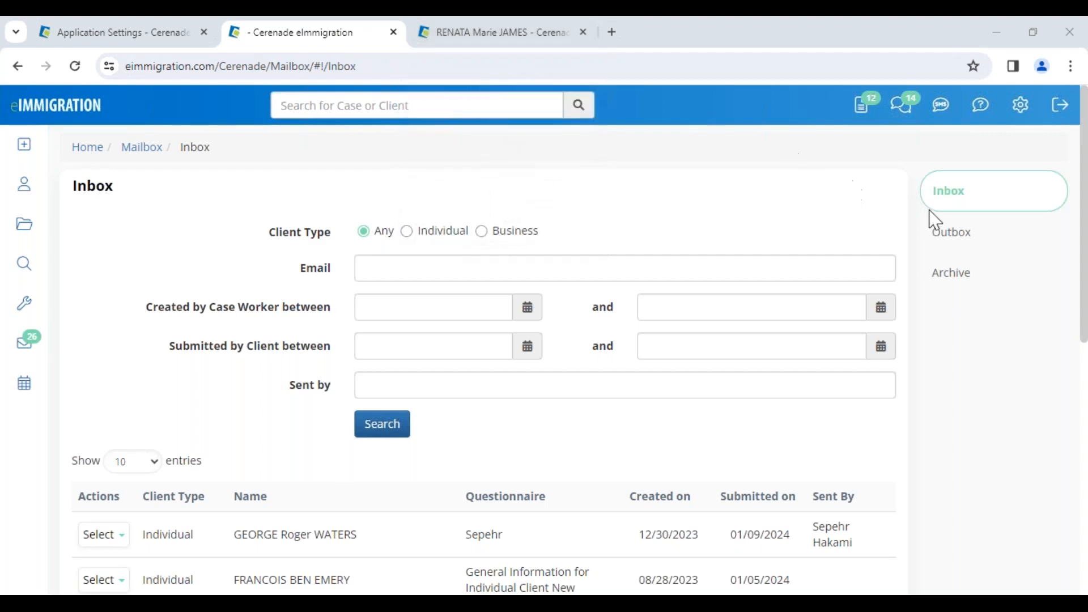
left_click(1022, 124)
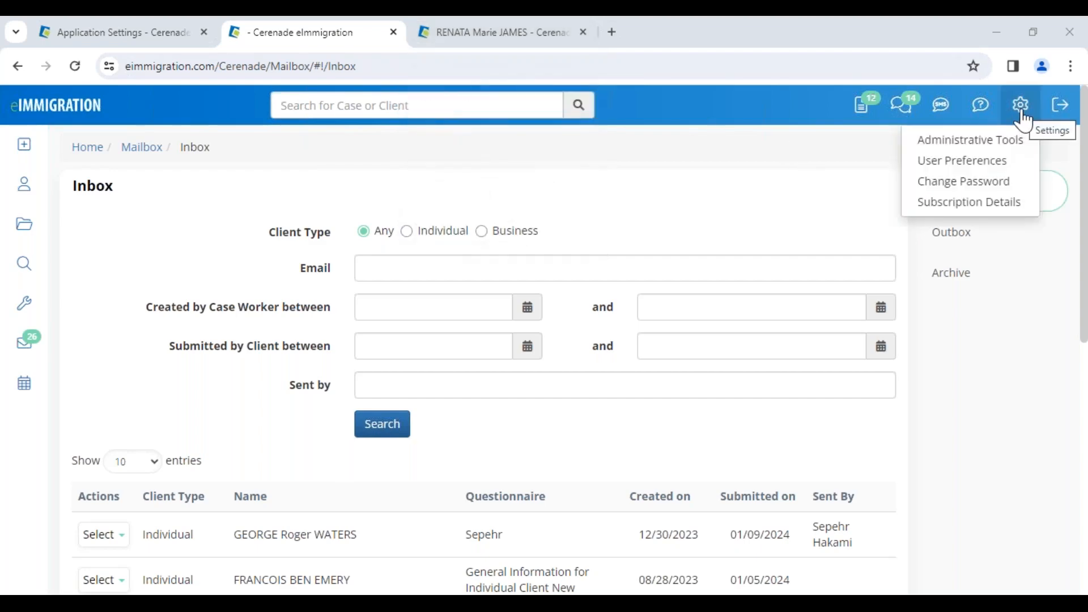
left_click(1005, 205)
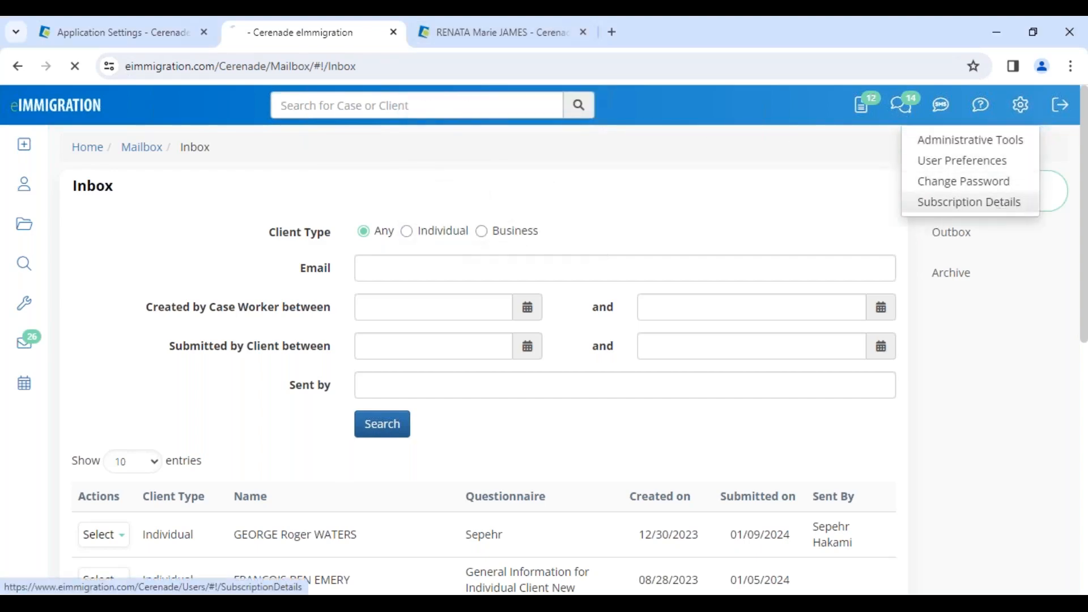
scroll(385, 429, "down", 2)
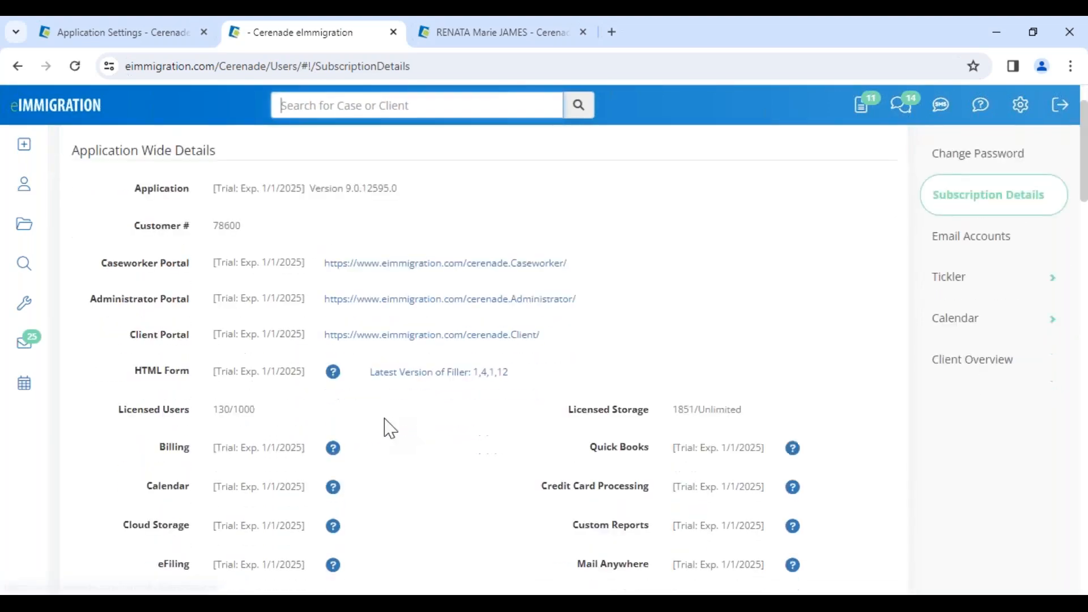
scroll(390, 428, "down", 3)
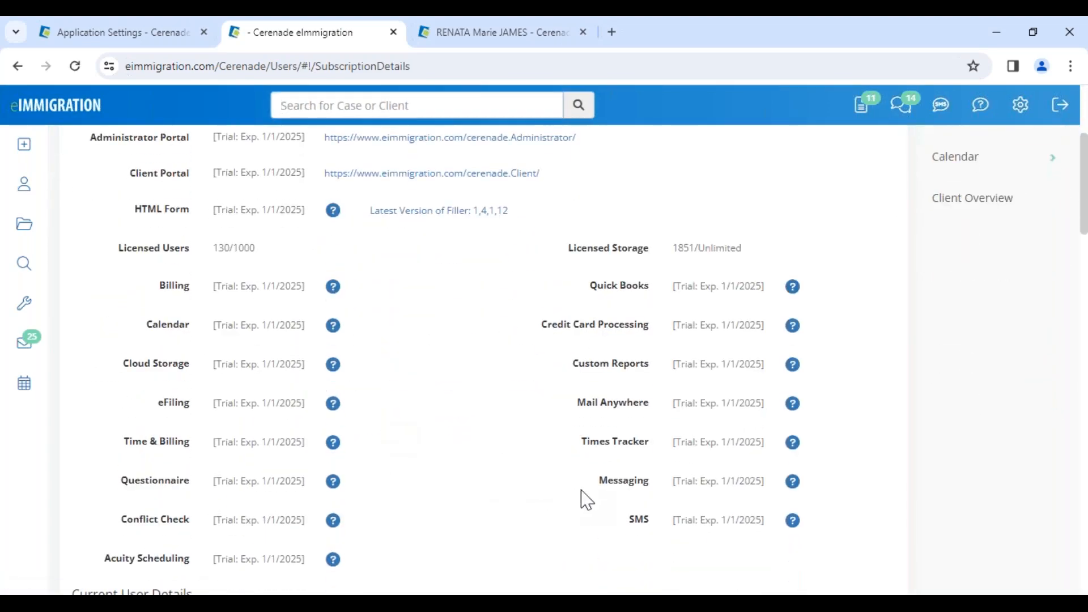
left_click_drag(592, 482, 651, 486)
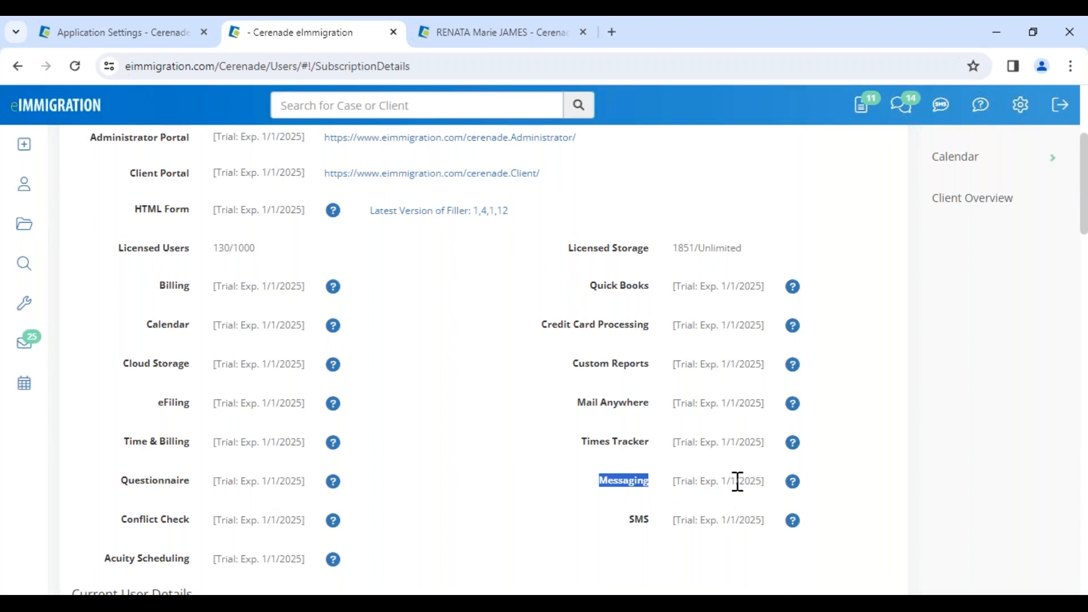
Open the Messaging module's help guide, look through its instructions and close it
left_click(793, 488)
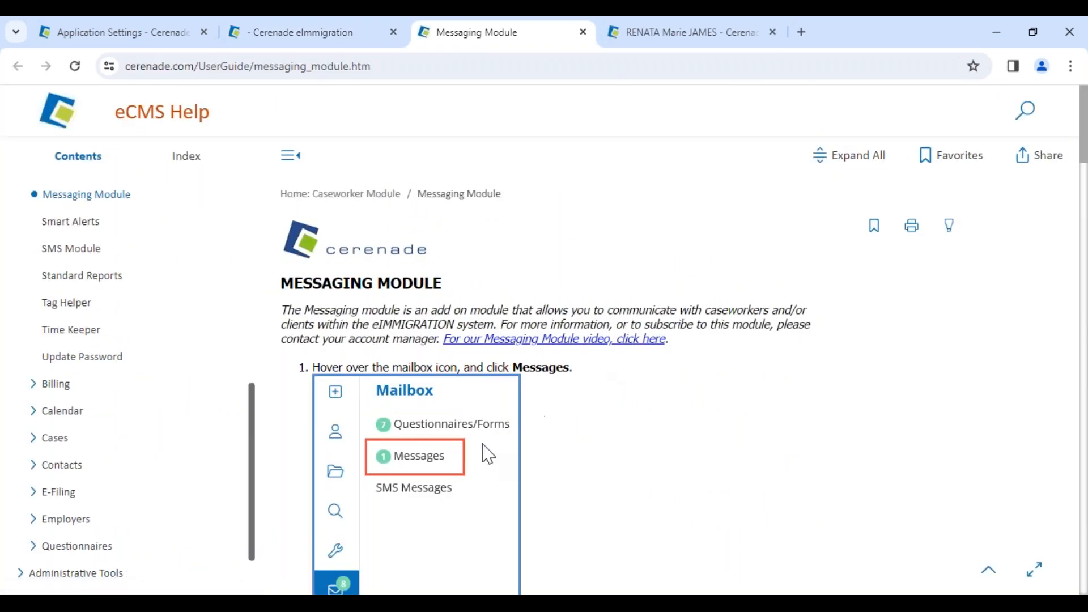
scroll(468, 476, "down", 12)
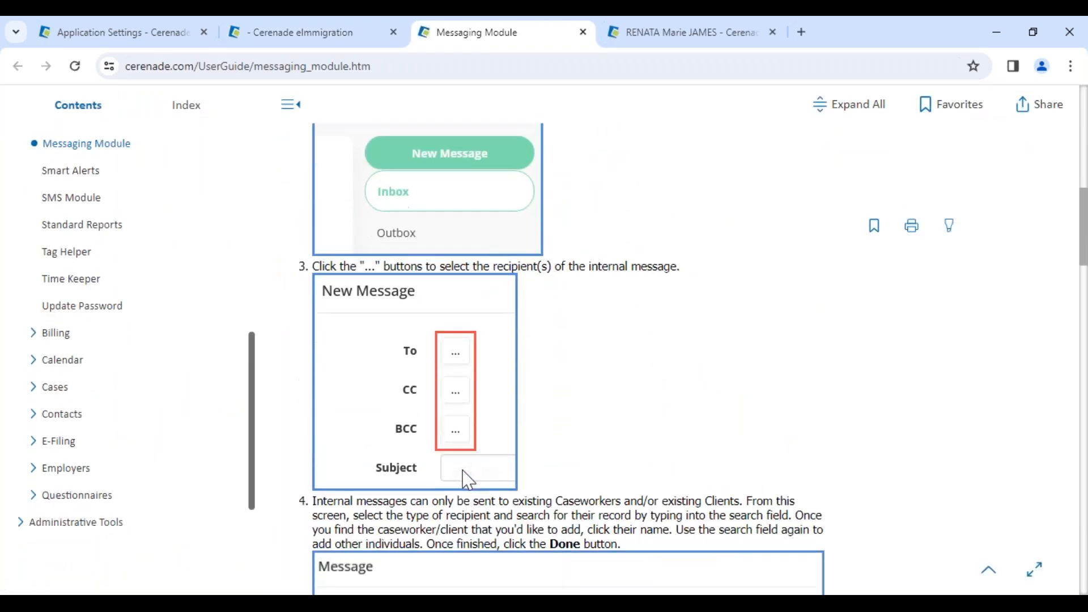
left_click(583, 33)
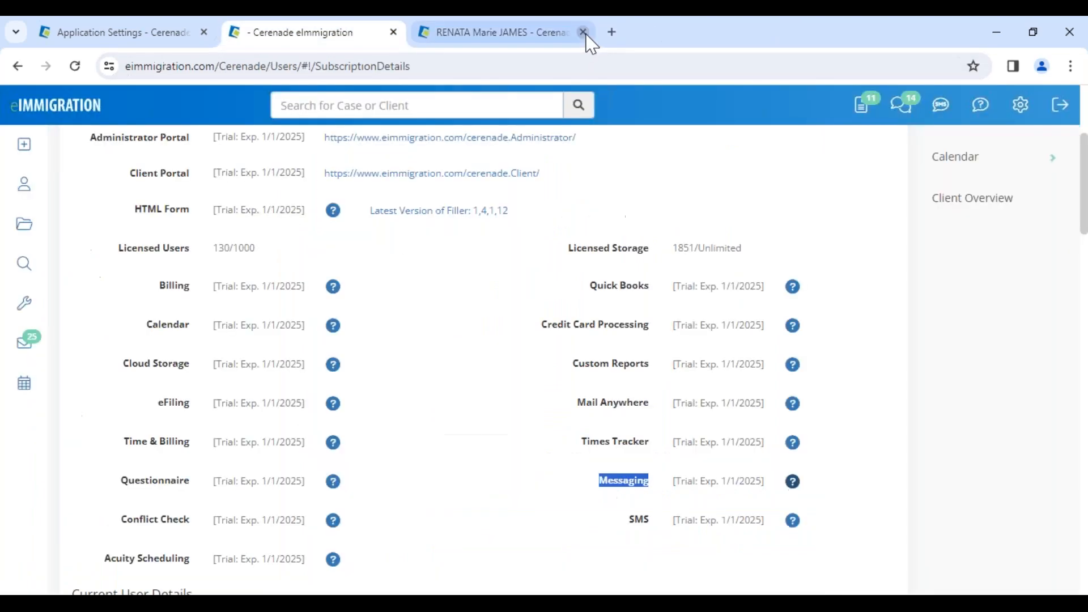
Return to the client's record and open its Messages page
left_click(538, 41)
scroll(528, 312, "up", 5)
left_click_drag(242, 218, 360, 203)
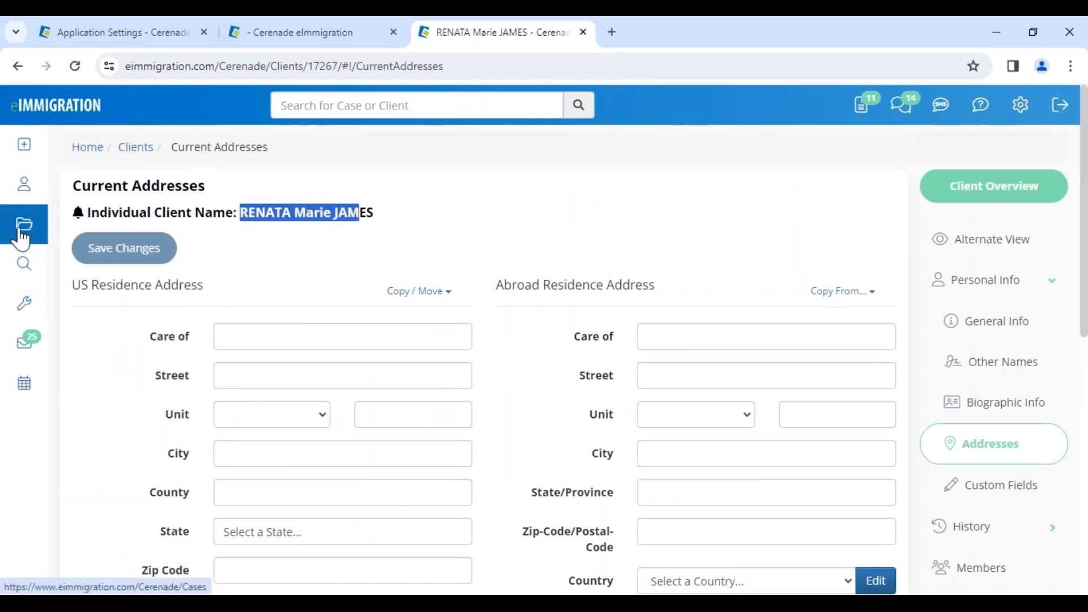
mouse_move(29, 345)
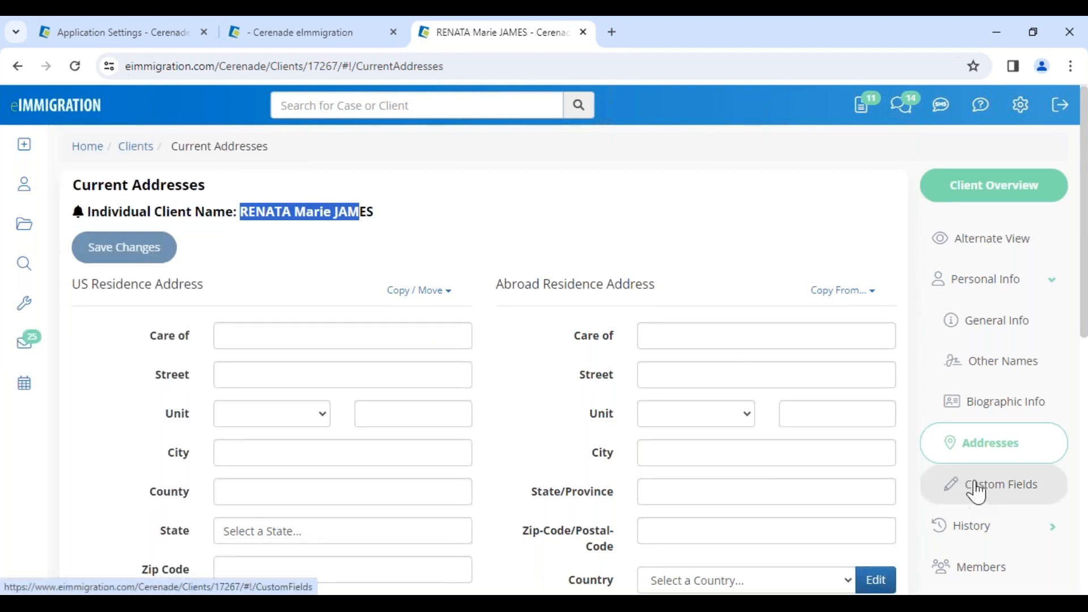
scroll(963, 488, "down", 4)
scroll(979, 482, "up", 1)
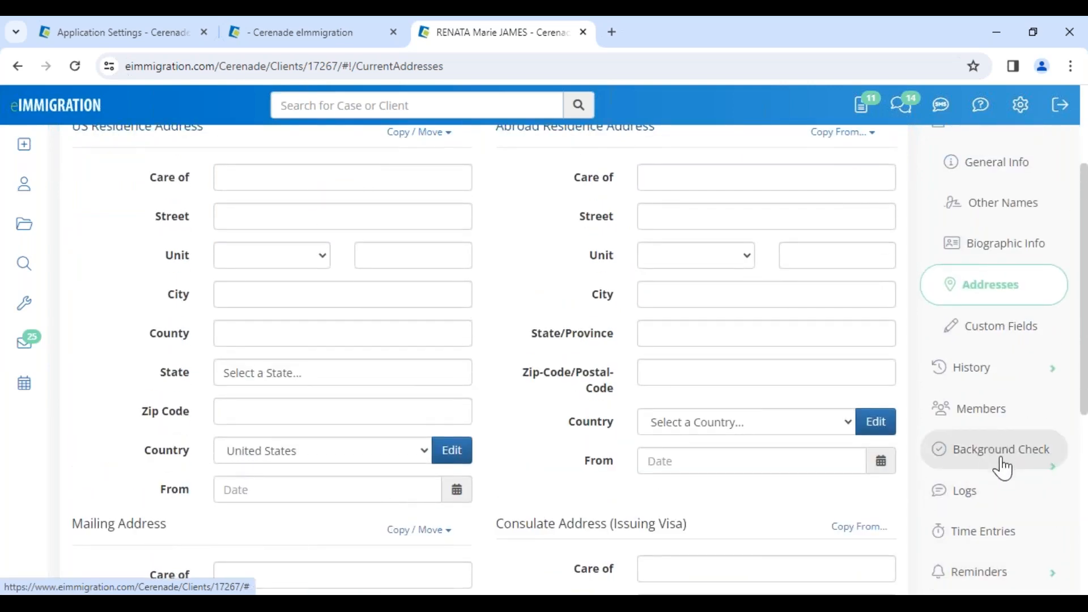
scroll(1004, 530, "down", 2)
scroll(1003, 546, "down", 2)
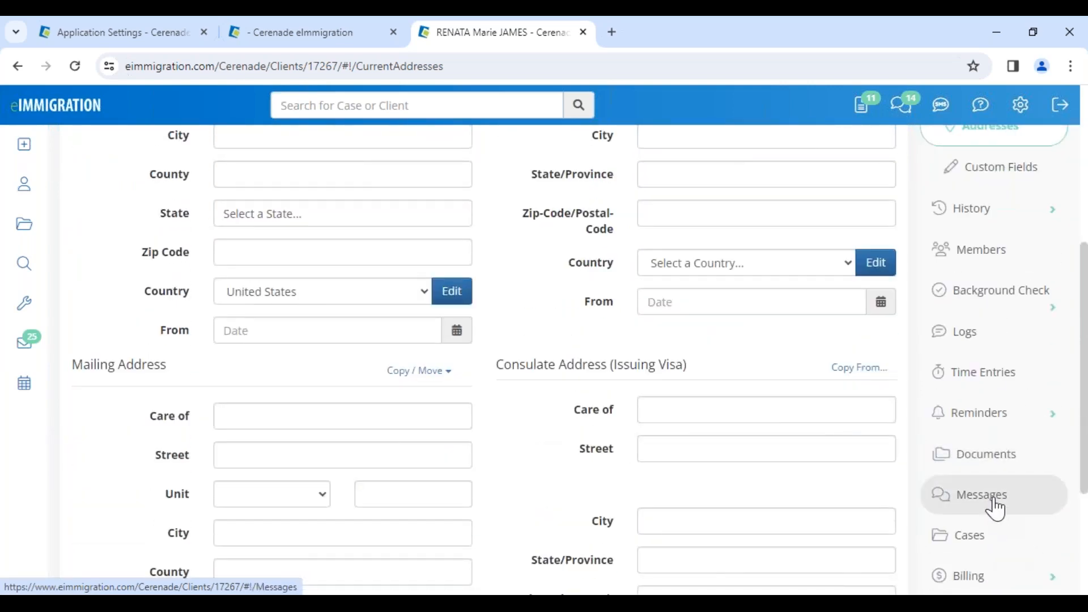
left_click(995, 504)
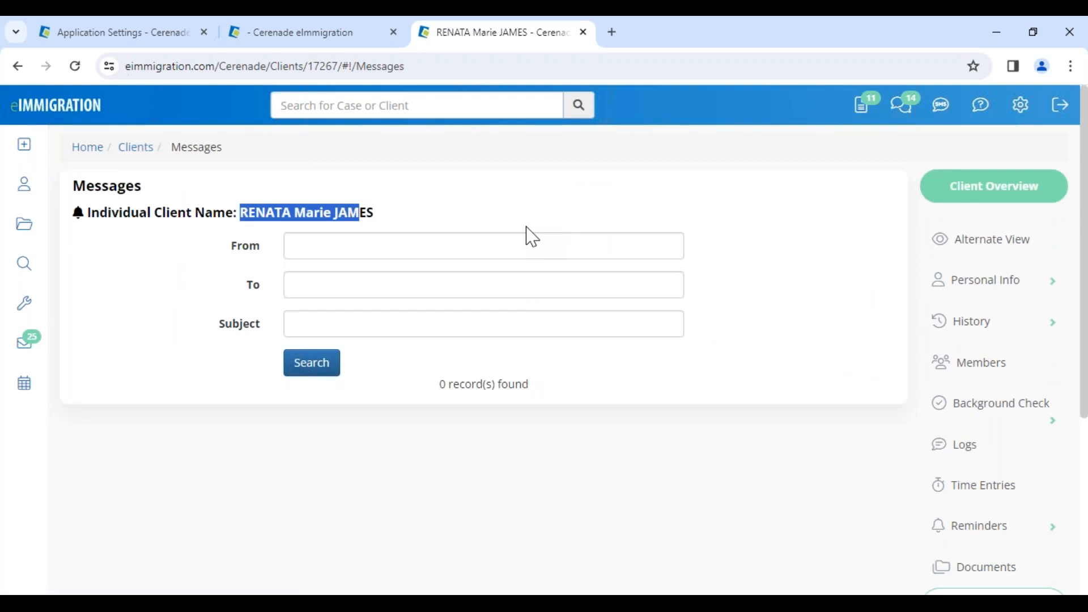
Reload the client's Messages page and go to the caseworker's internal messages inbox
left_click(448, 437)
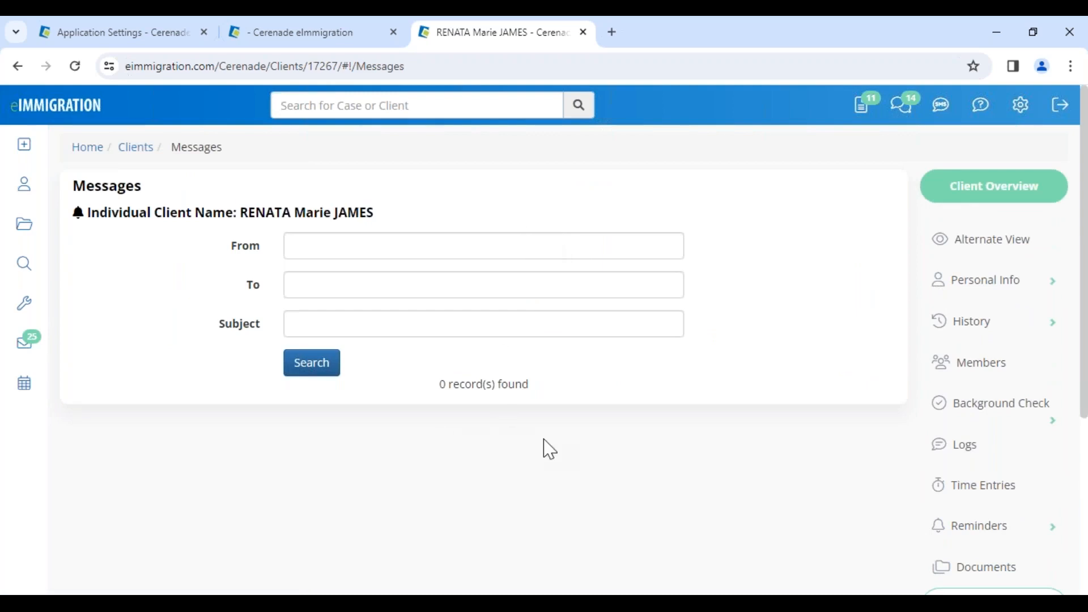
scroll(937, 523, "down", 3)
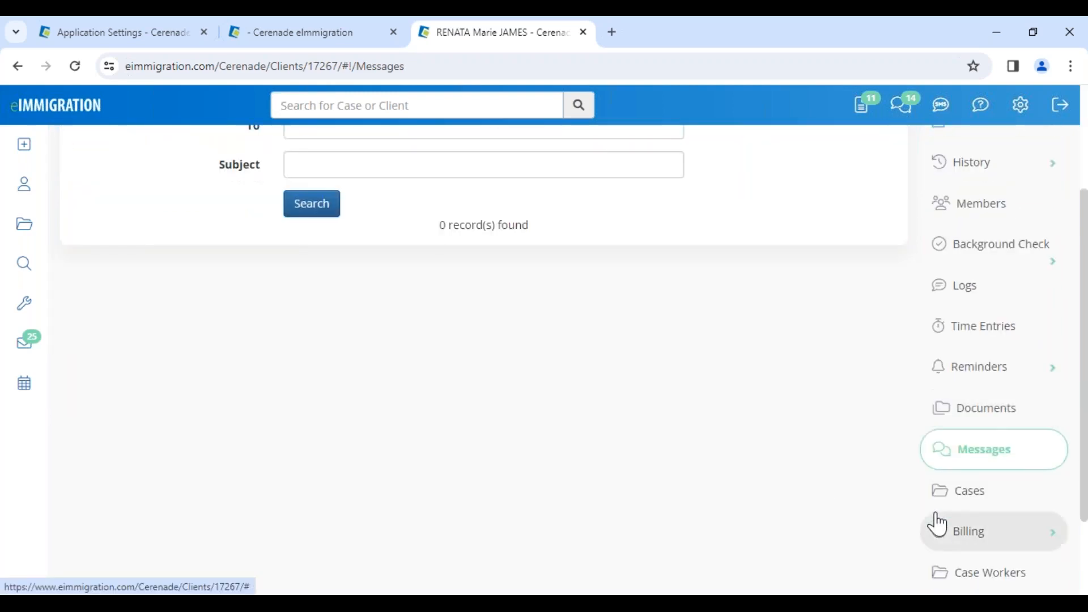
left_click(996, 469)
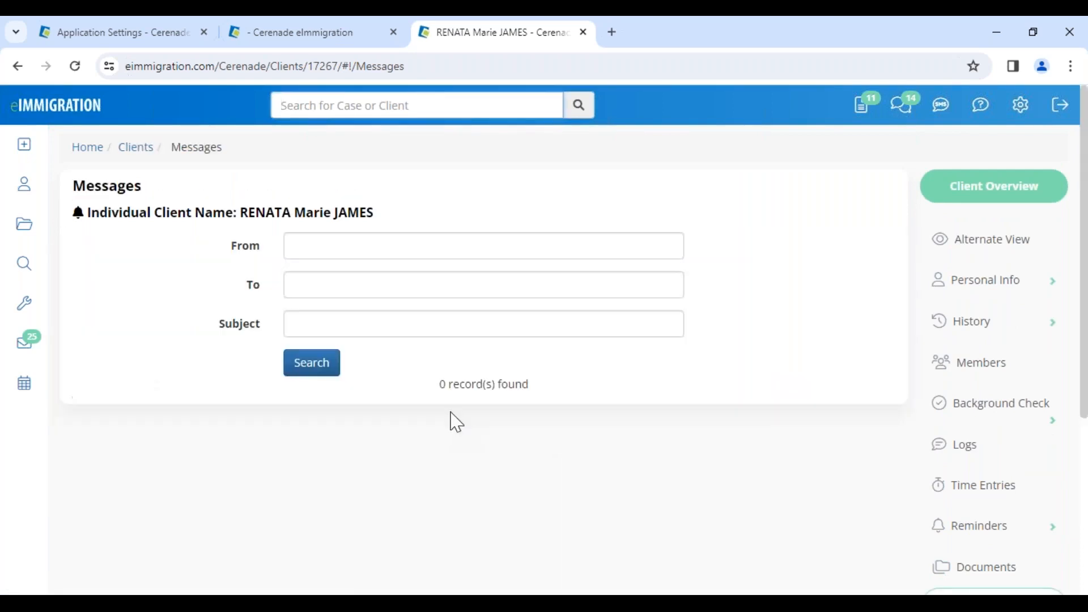
left_click(900, 119)
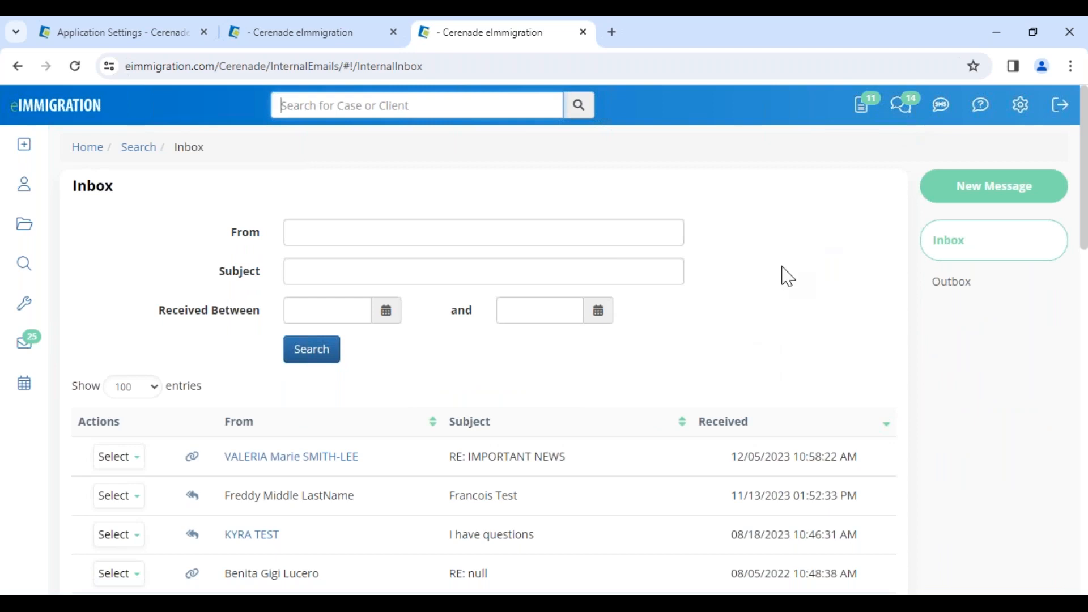
Start a new internal message and add the TPS client as a To recipient of type Client
left_click(969, 192)
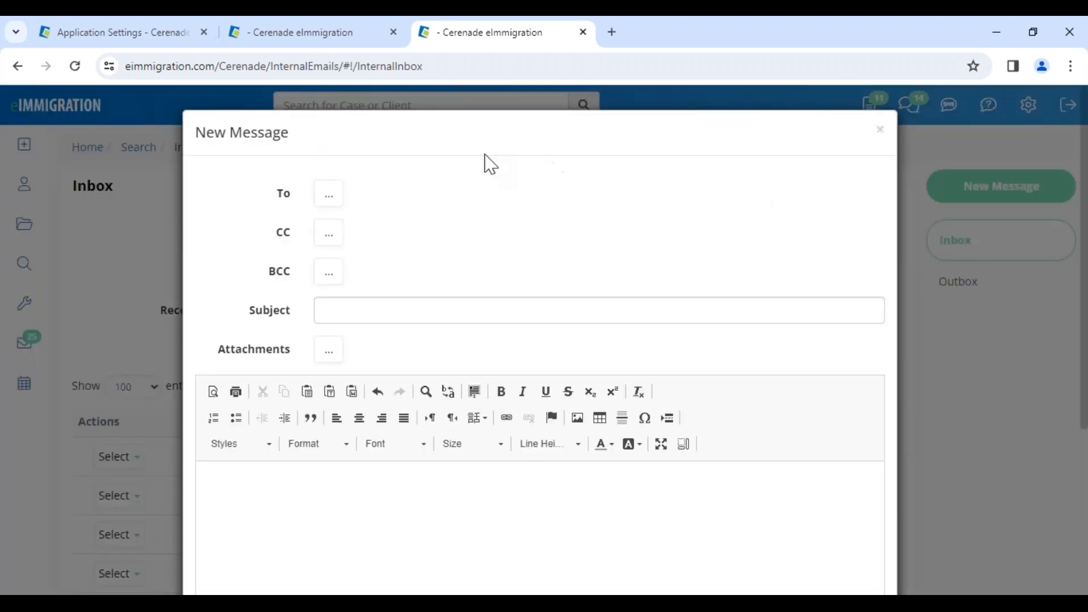
left_click(329, 195)
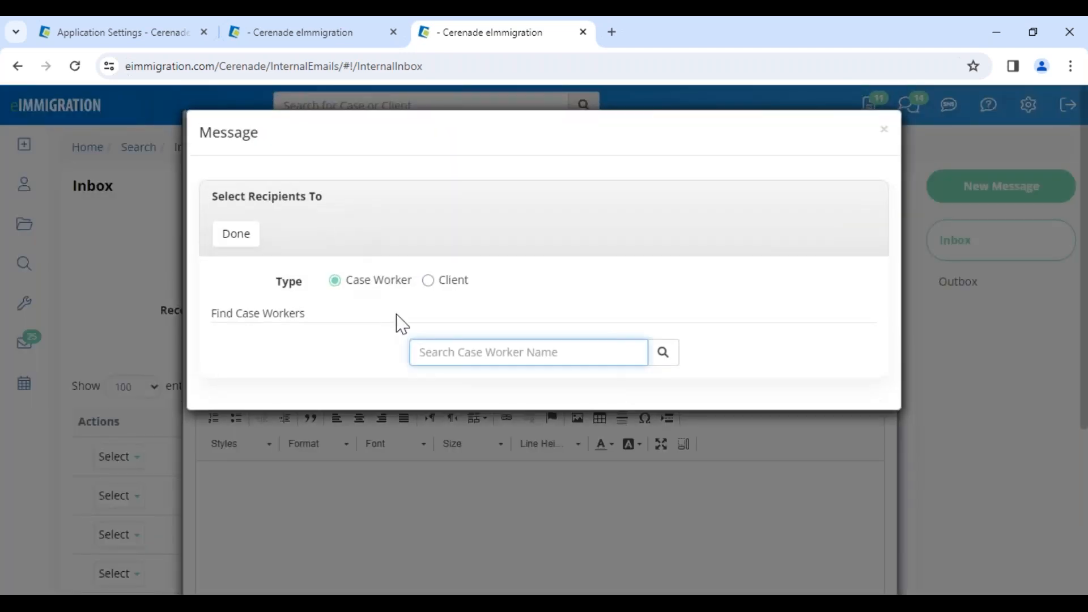
left_click(428, 280)
left_click(447, 351)
type("rena")
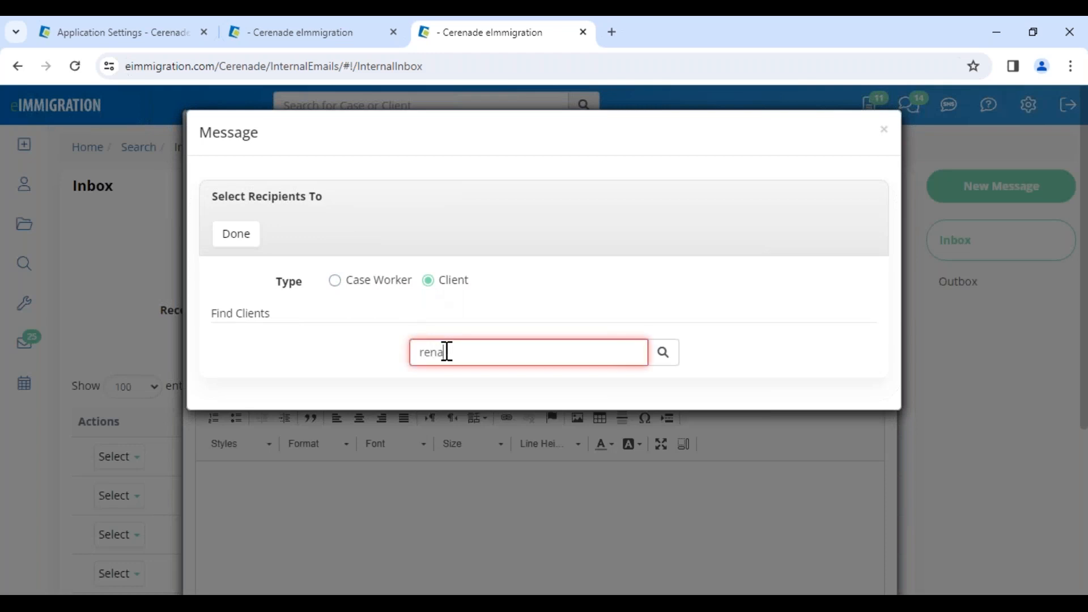
left_click(498, 456)
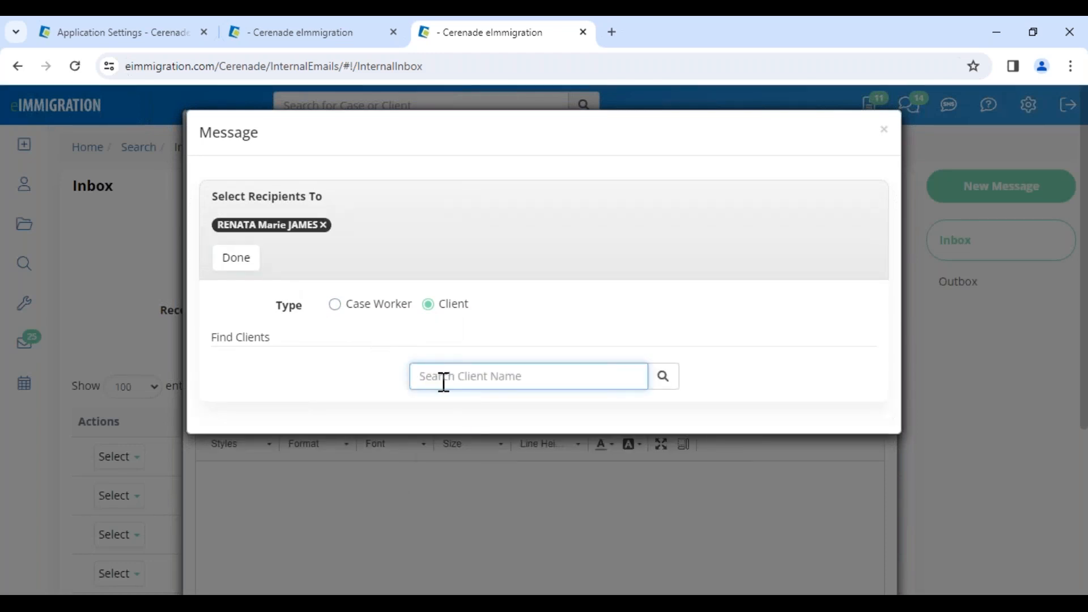
Add the attorney as a second To recipient of type Case Worker and finish the recipient selection
left_click(374, 306)
left_click(458, 377)
type("arace")
left_click(476, 419)
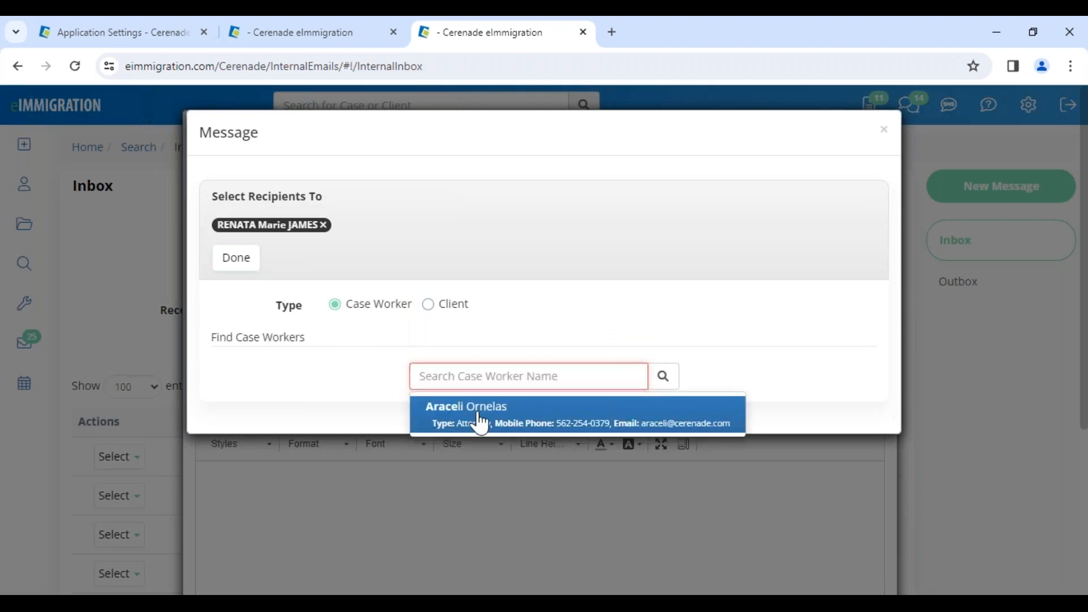
left_click(237, 262)
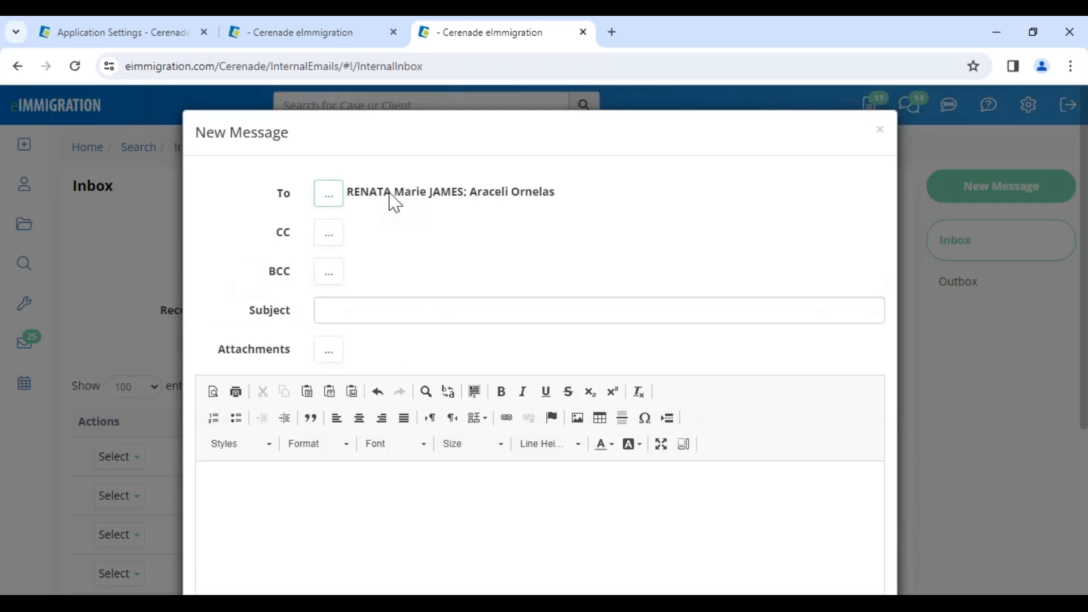
Enter the subject "Please submit passport" and the message body "TEST", and check the recipients
left_click(331, 311)
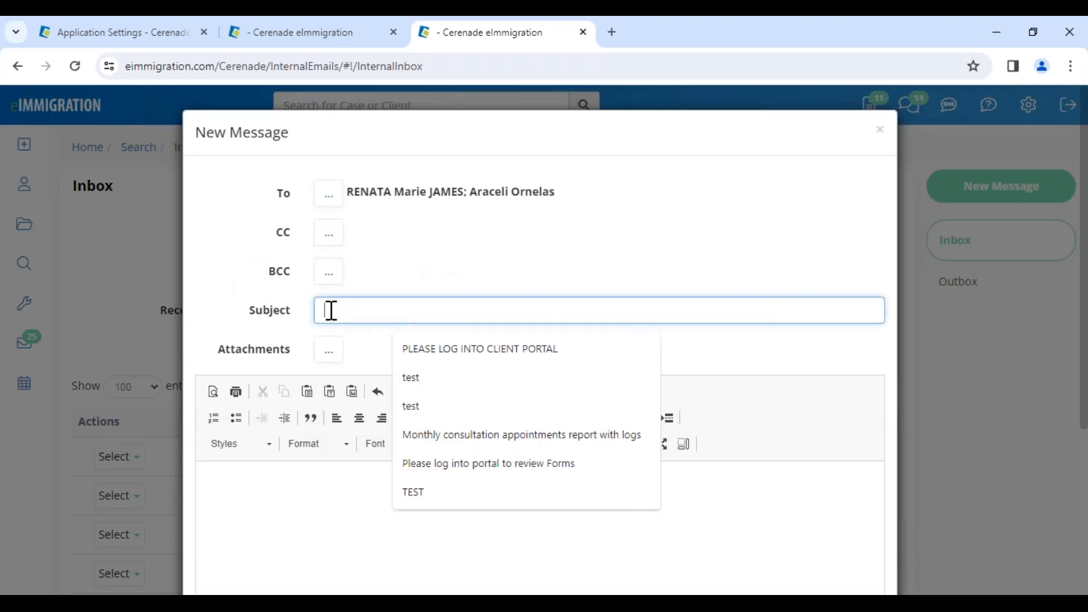
type("Please s")
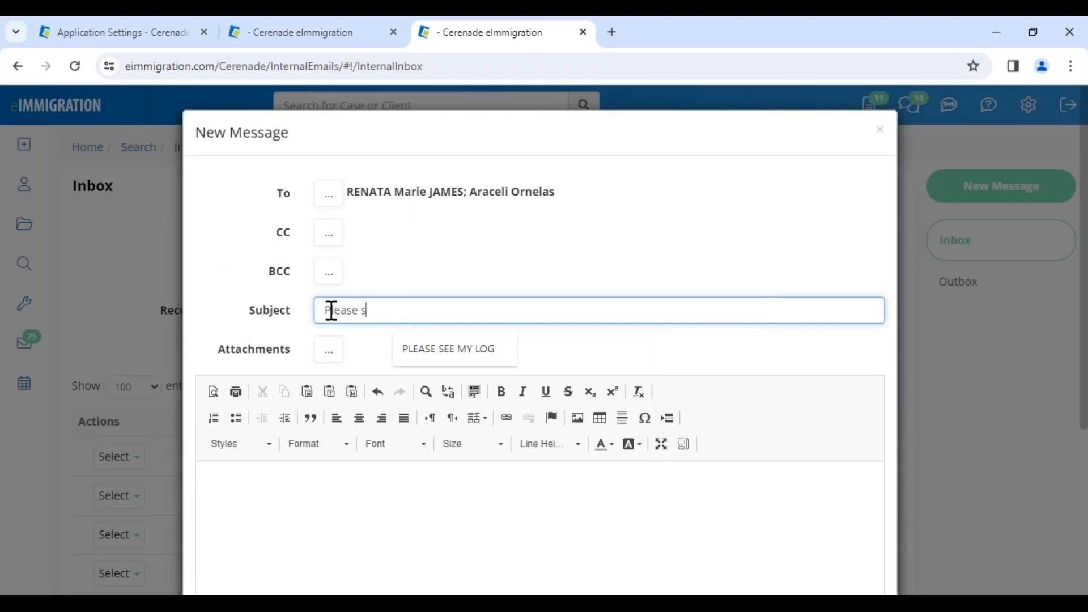
type("ubmit passport")
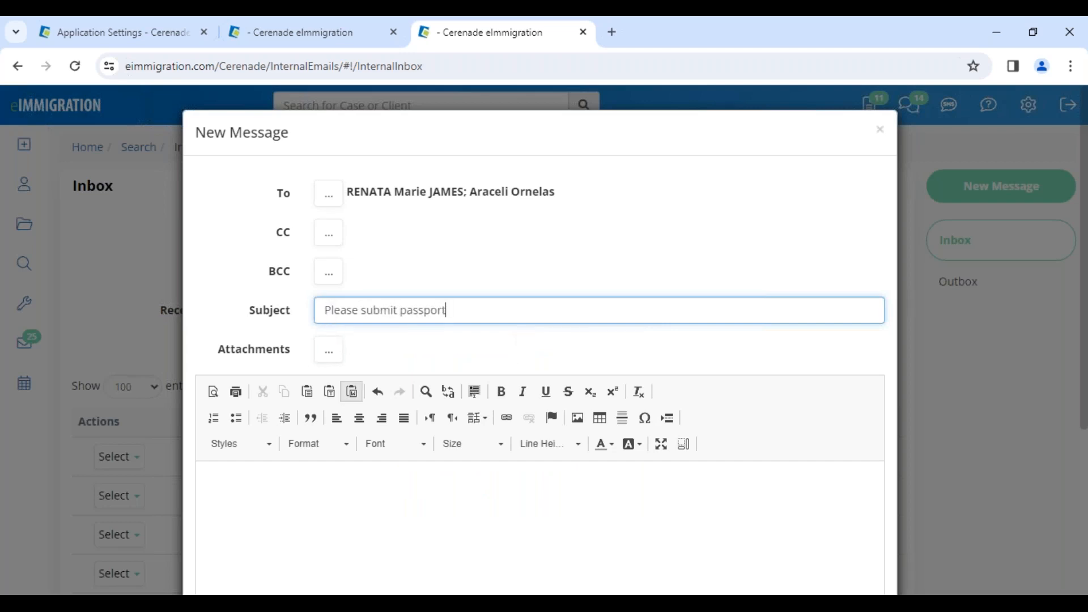
left_click(367, 495)
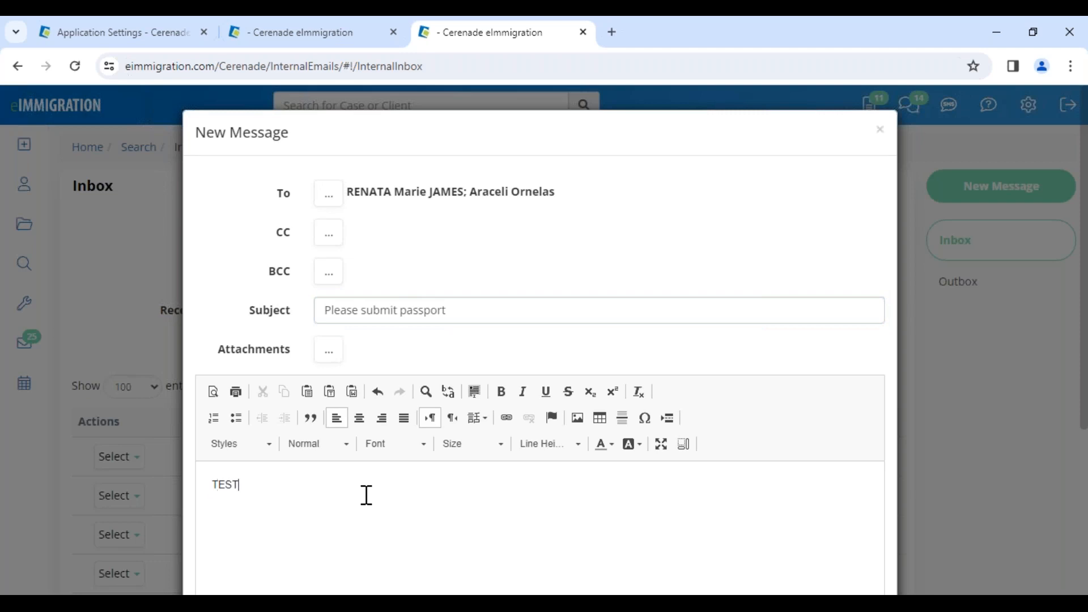
scroll(367, 494, "down", 4)
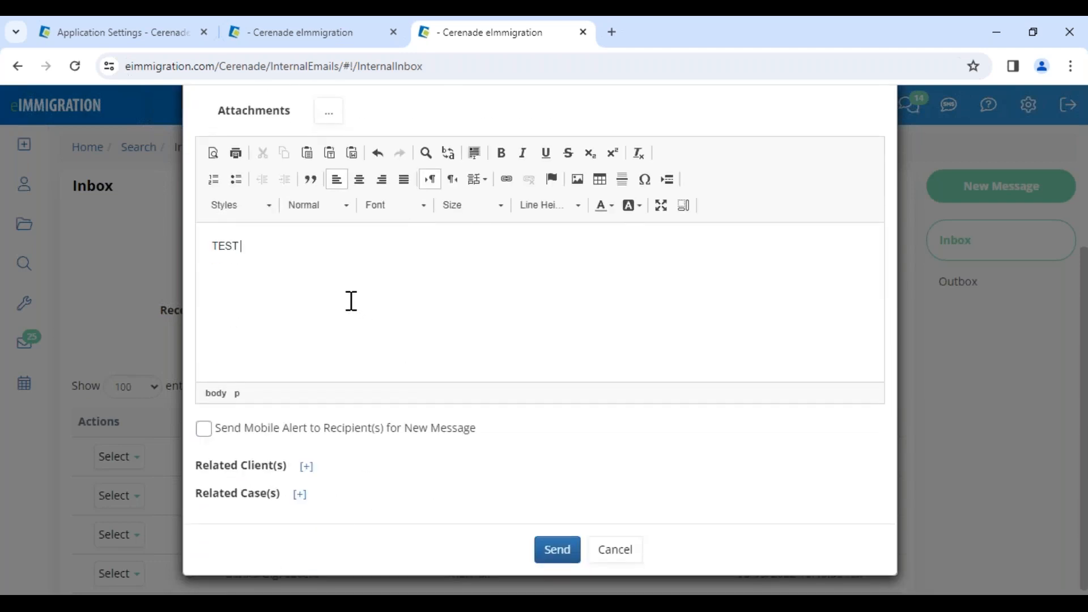
scroll(351, 301, "up", 4)
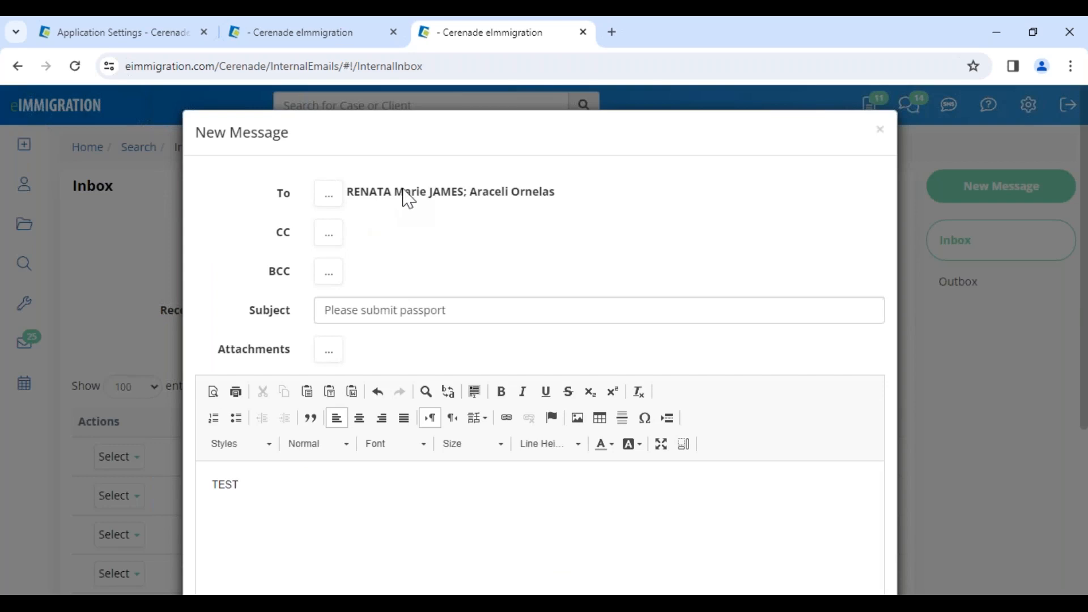
scroll(382, 473, "down", 4)
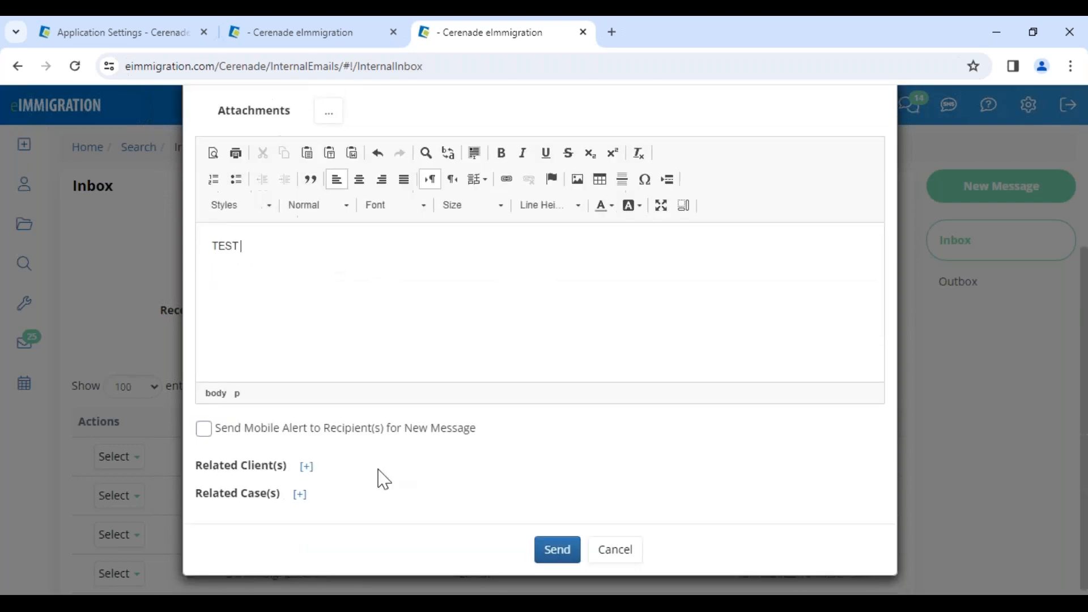
Link the TPS client as the message's related client, leave the mobile alert off and send the message
left_click(306, 426)
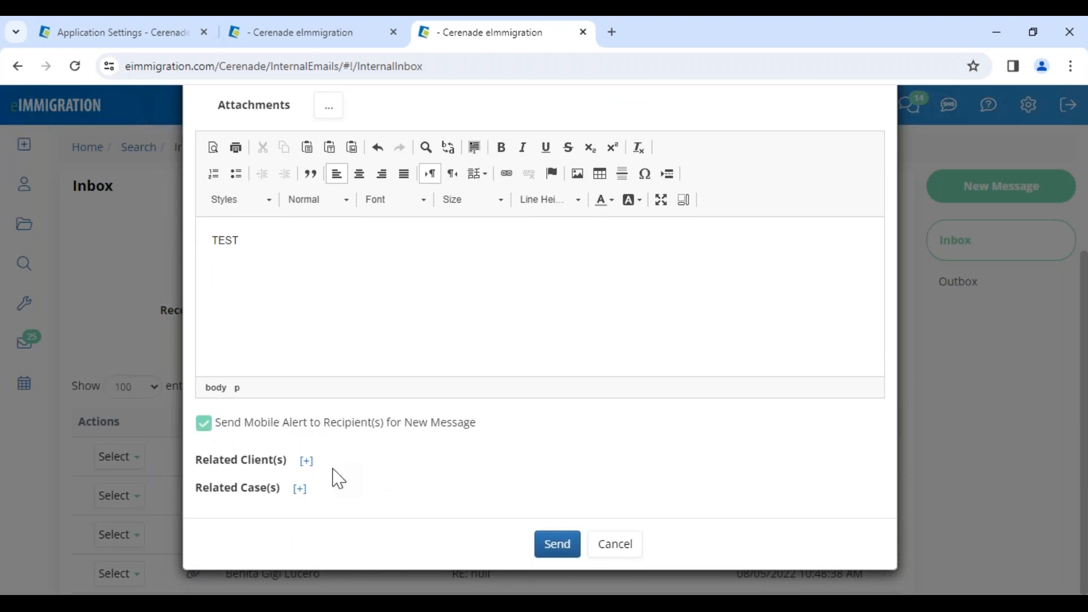
left_click(330, 431)
left_click(306, 461)
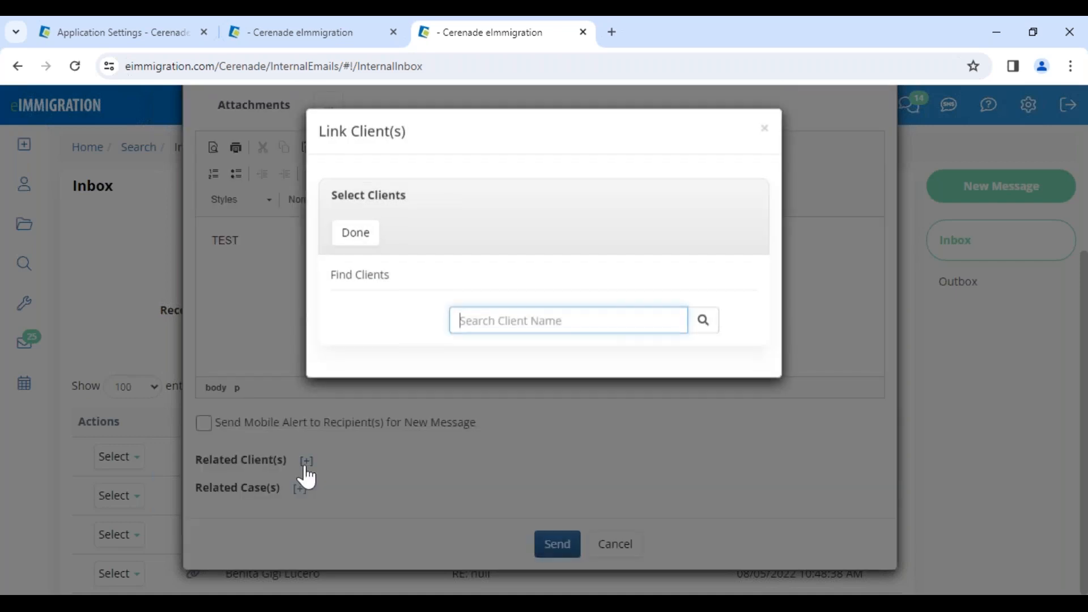
type("renata")
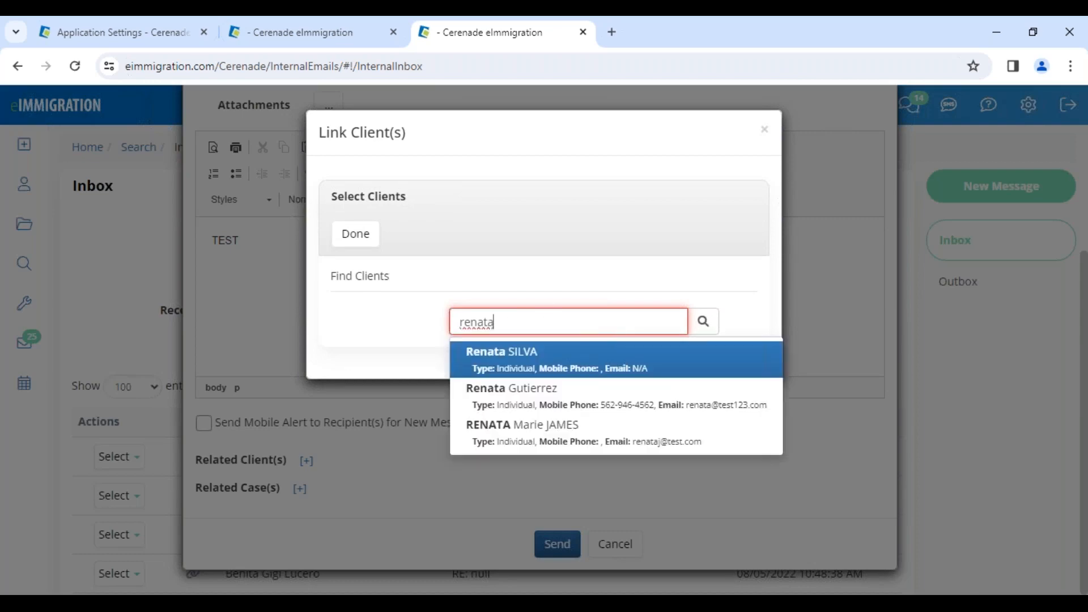
left_click(558, 445)
left_click(366, 263)
left_click(564, 568)
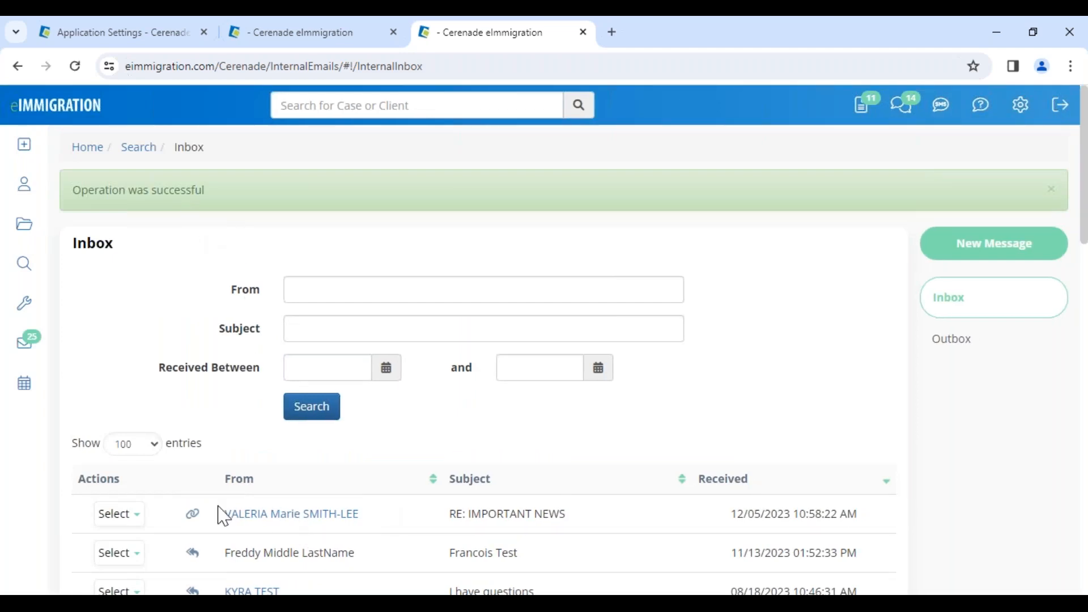
Switch to the client portal in the other browser and open the "Please submit passport" message from the client's inbox
left_click(209, 573)
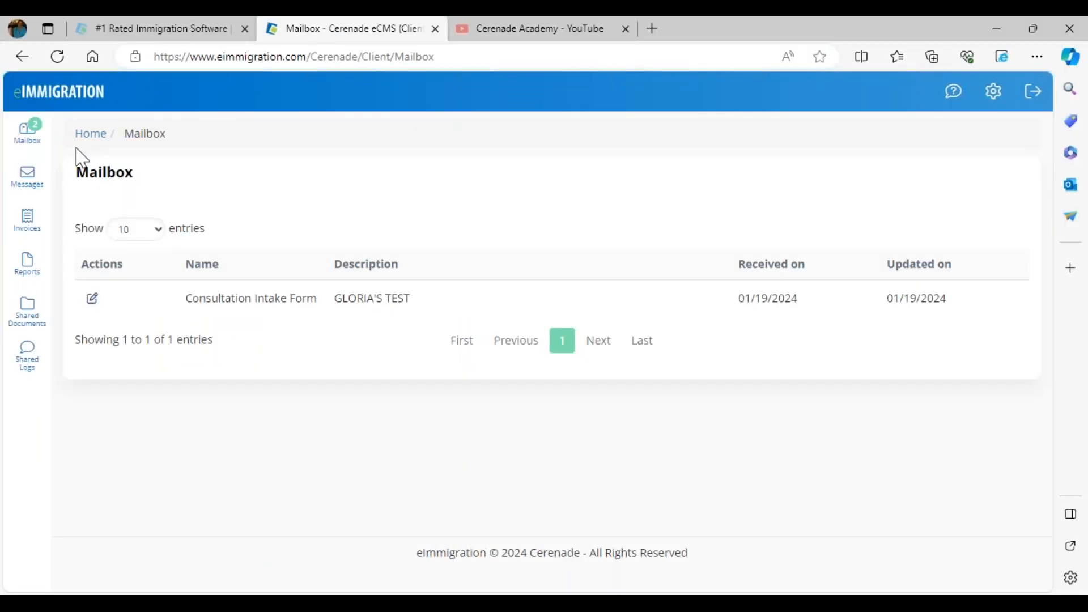
left_click(38, 106)
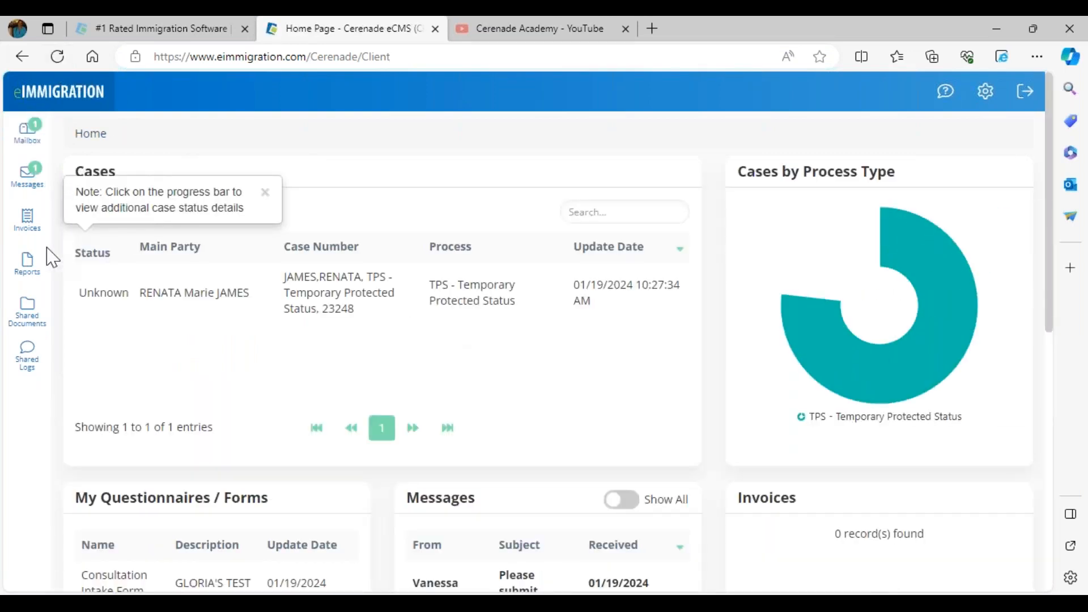
left_click(28, 191)
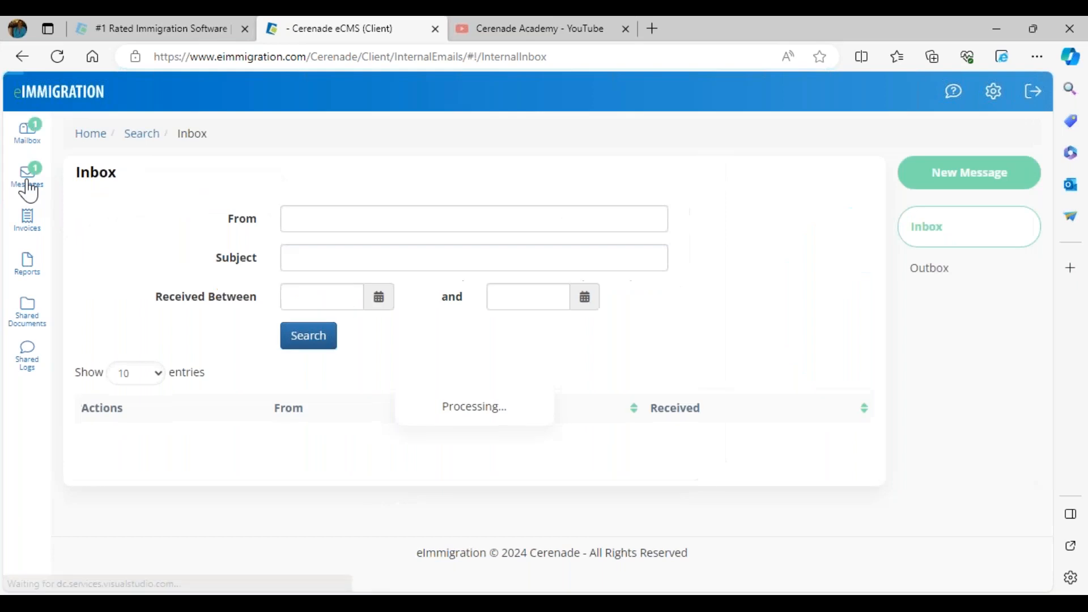
left_click_drag(216, 439, 311, 454)
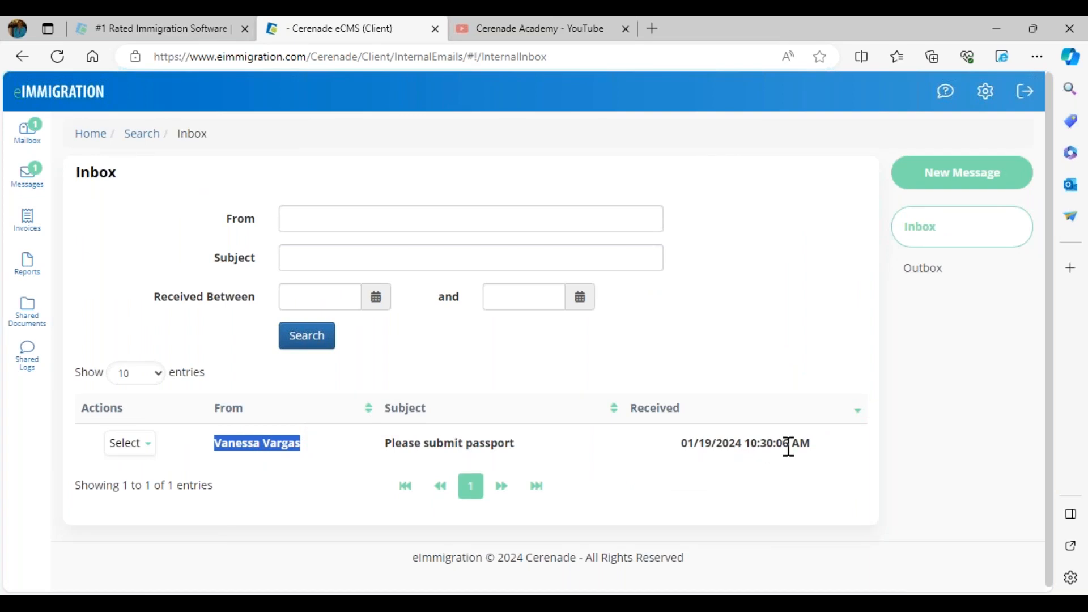
left_click(123, 443)
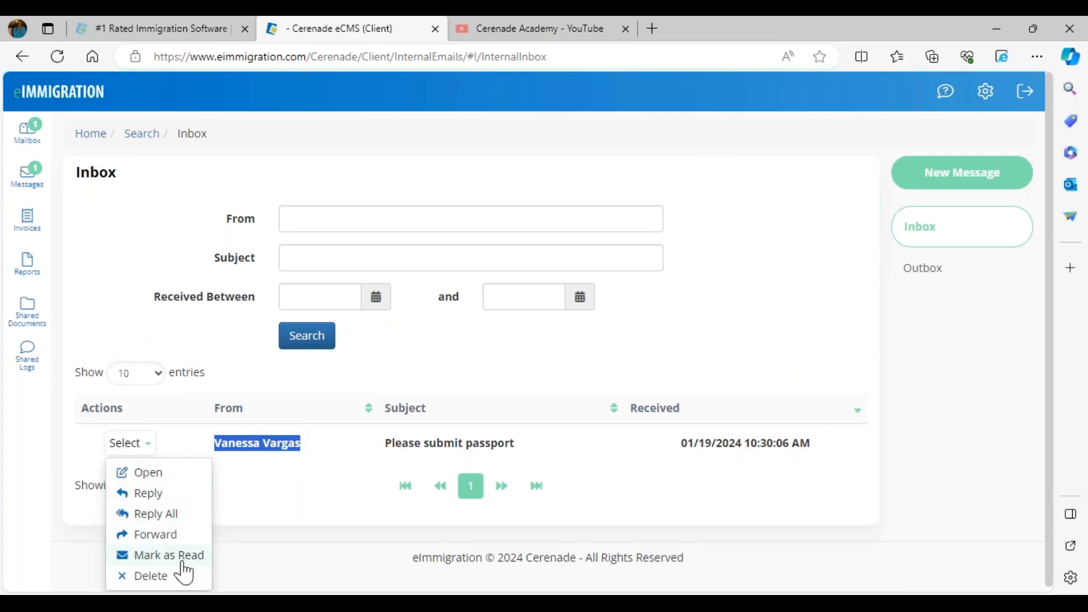
left_click(154, 475)
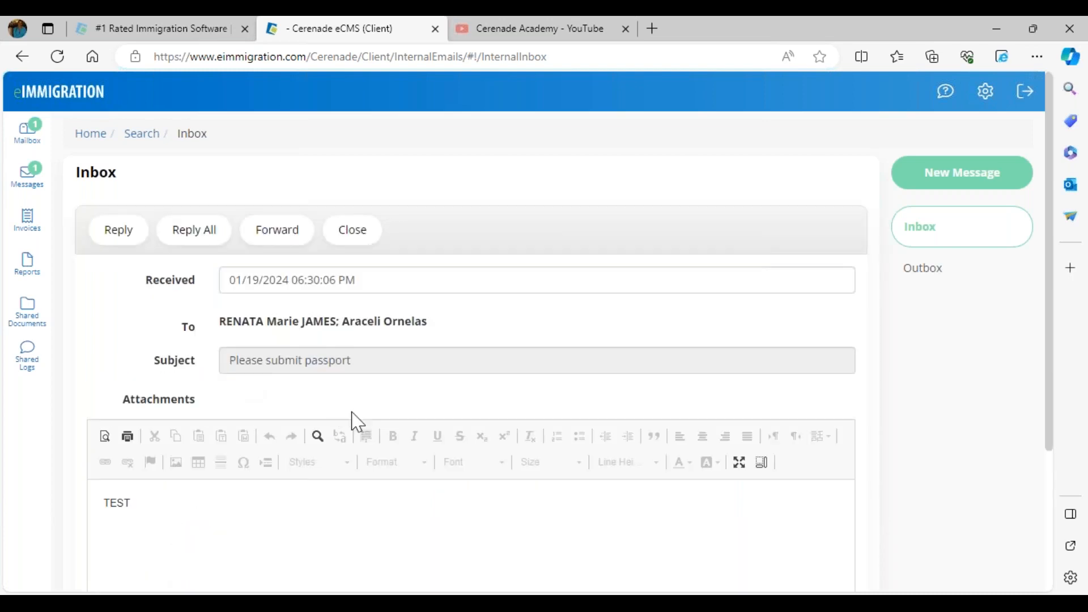
Reply to all recipients of the "Please submit passport" message with the text "TEST" and send it
left_click(194, 232)
scroll(189, 315, "down", 4)
left_click(189, 310)
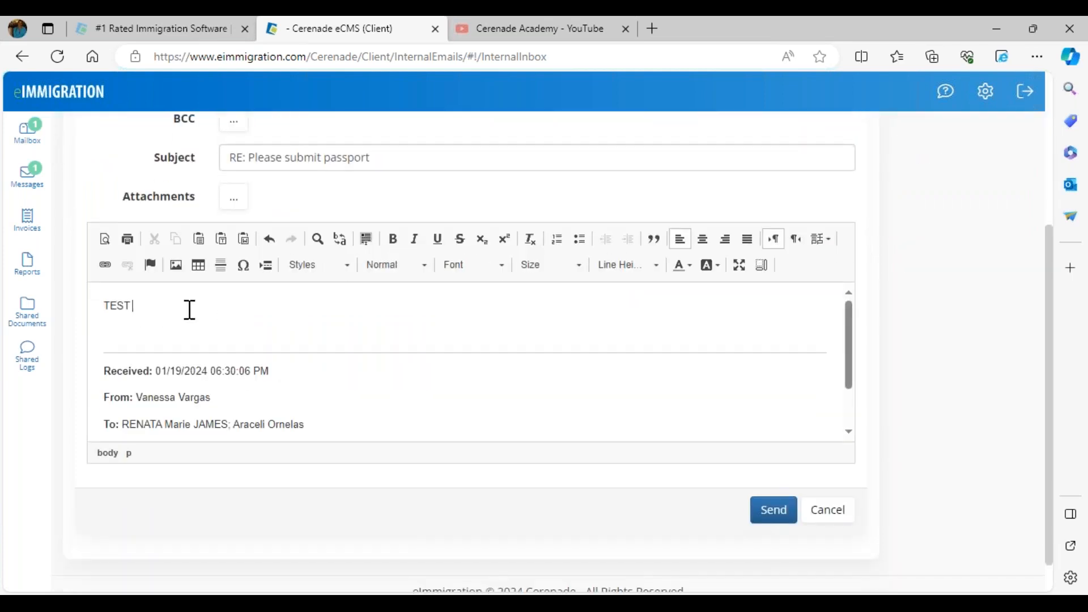
left_click(767, 512)
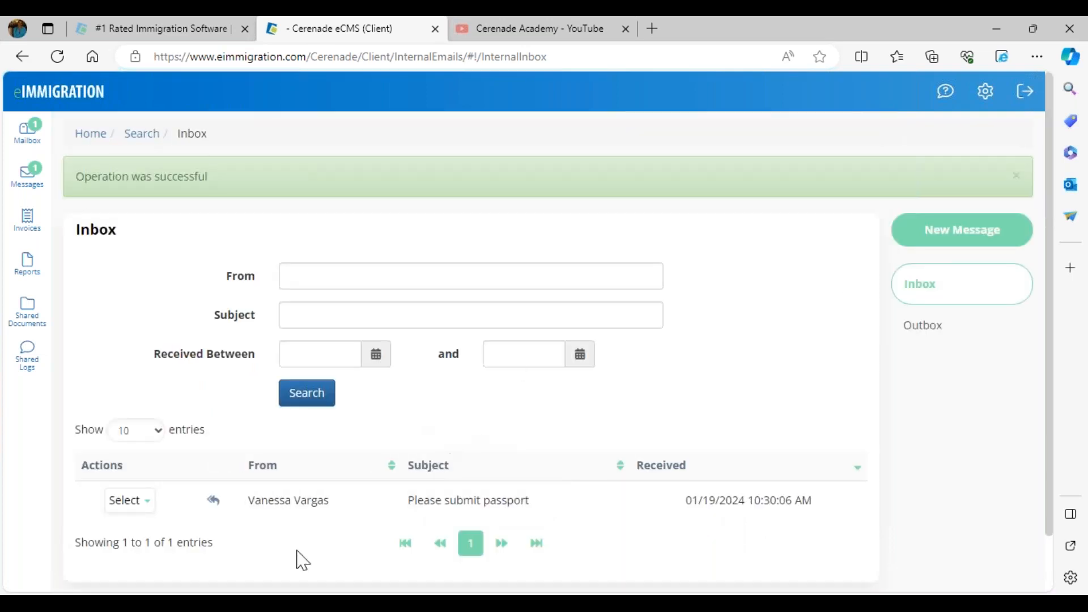
Return to the caseworker's browser, close the extra tab and open the TPS client's Messages page from the client list
left_click(252, 549)
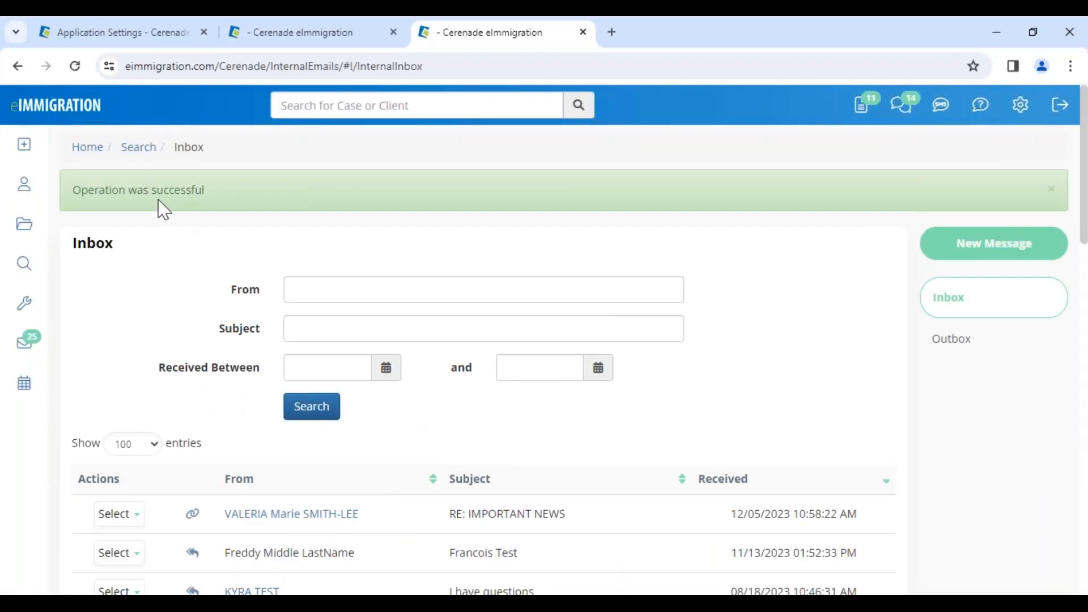
left_click(22, 196)
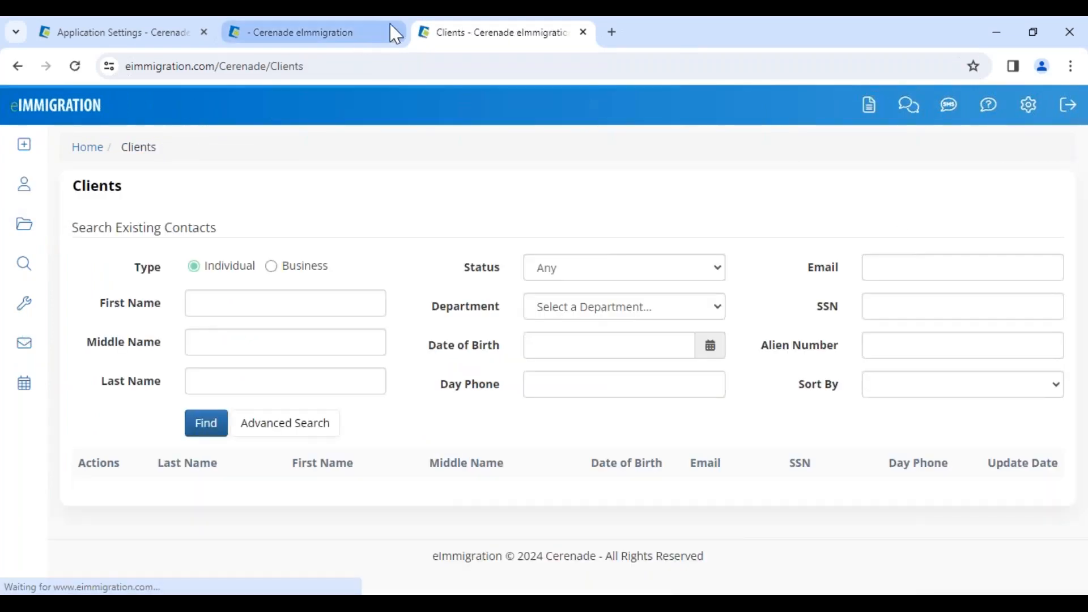
left_click(393, 33)
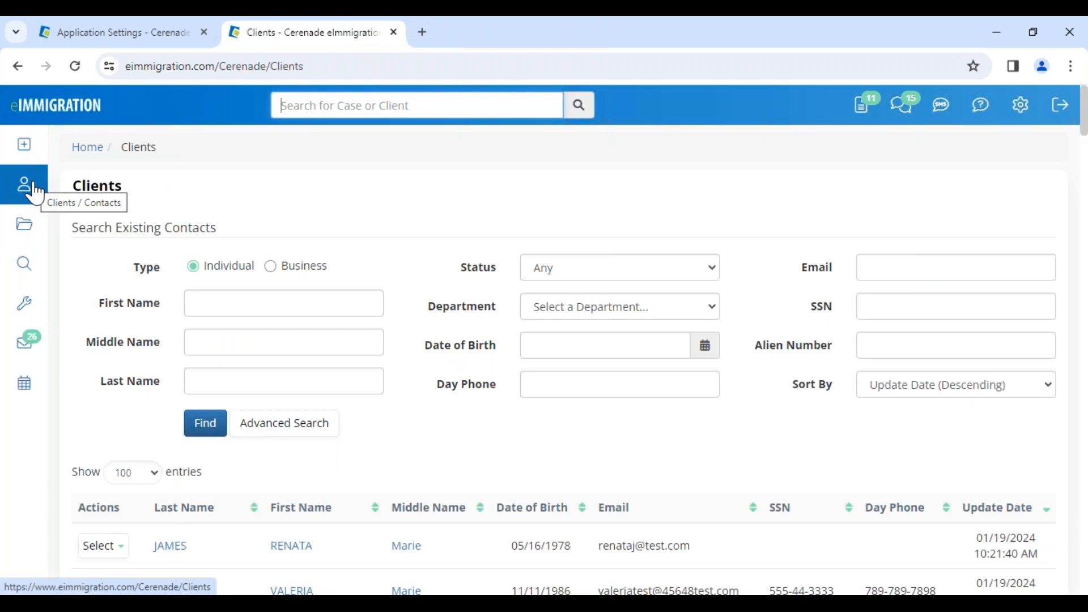
left_click(301, 549)
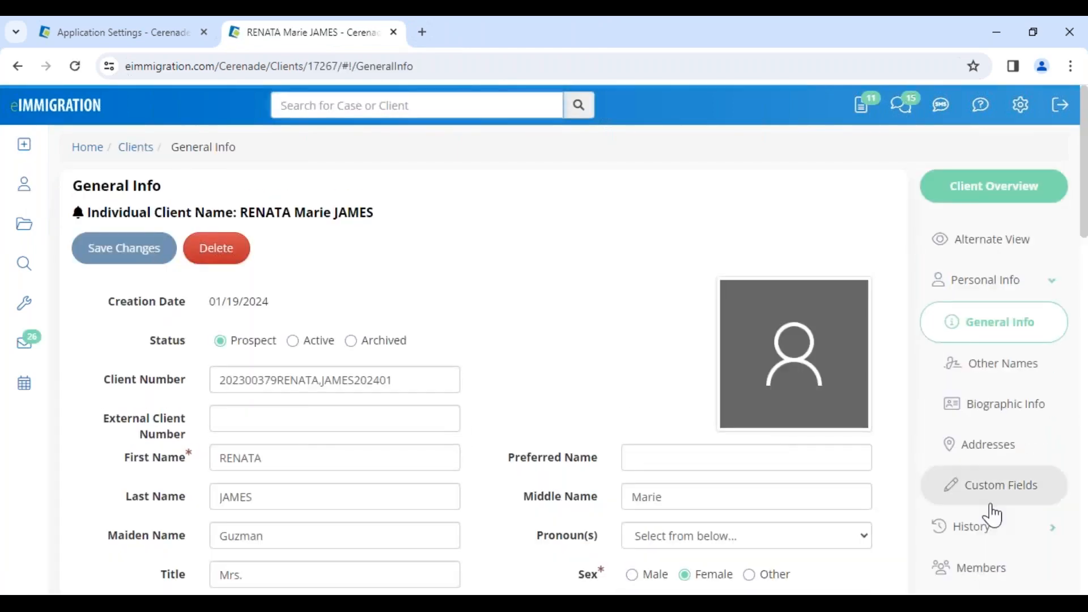
scroll(1002, 527, "down", 5)
left_click(1002, 499)
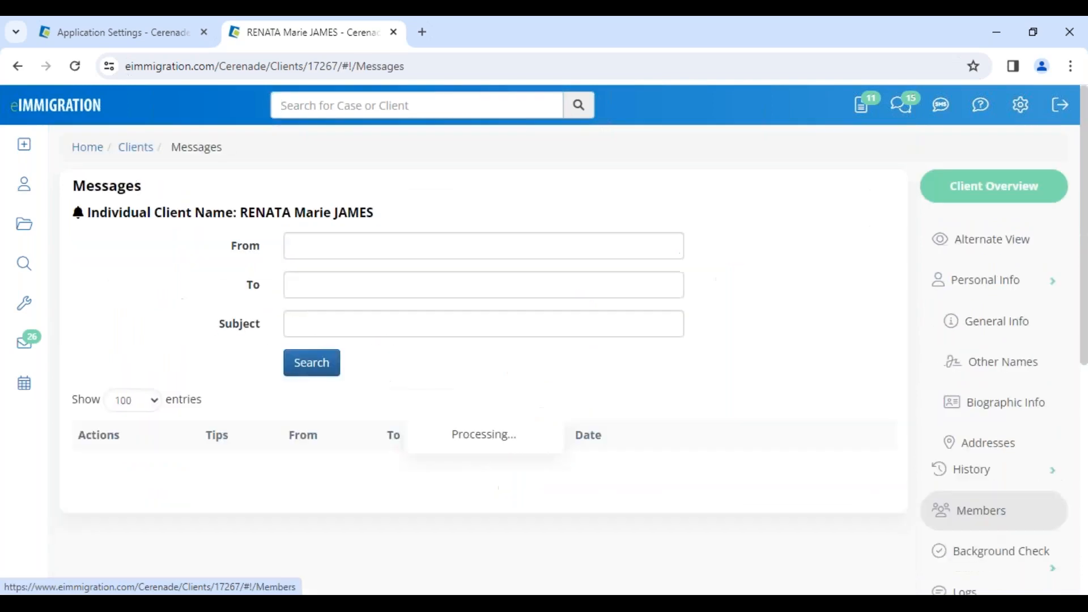
View the "Please submit passport" message in the client's record down to its related client, and close it
left_click_drag(554, 466, 689, 472)
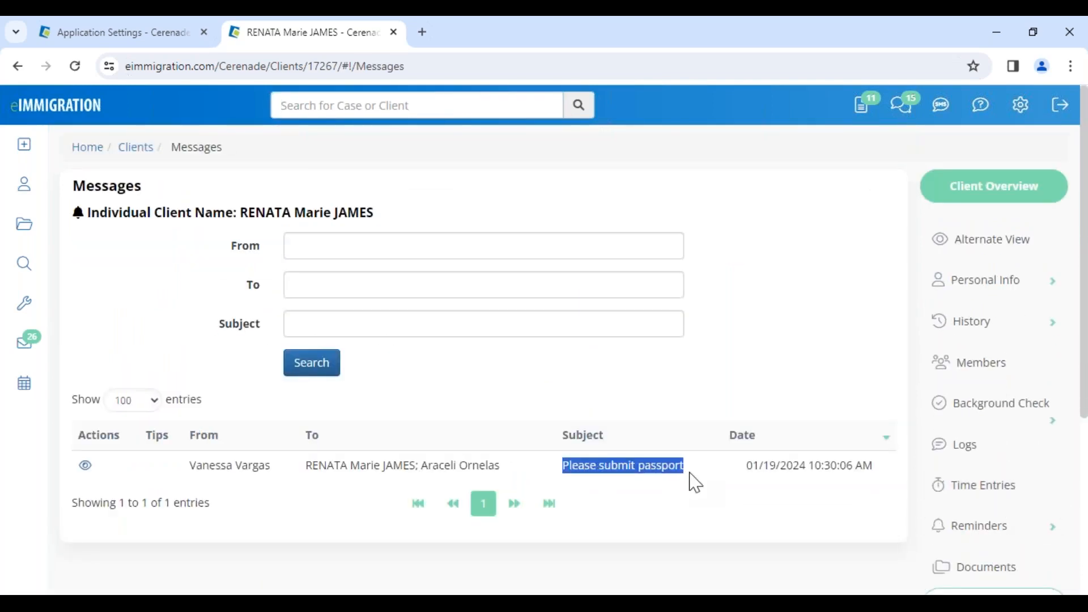
left_click(86, 467)
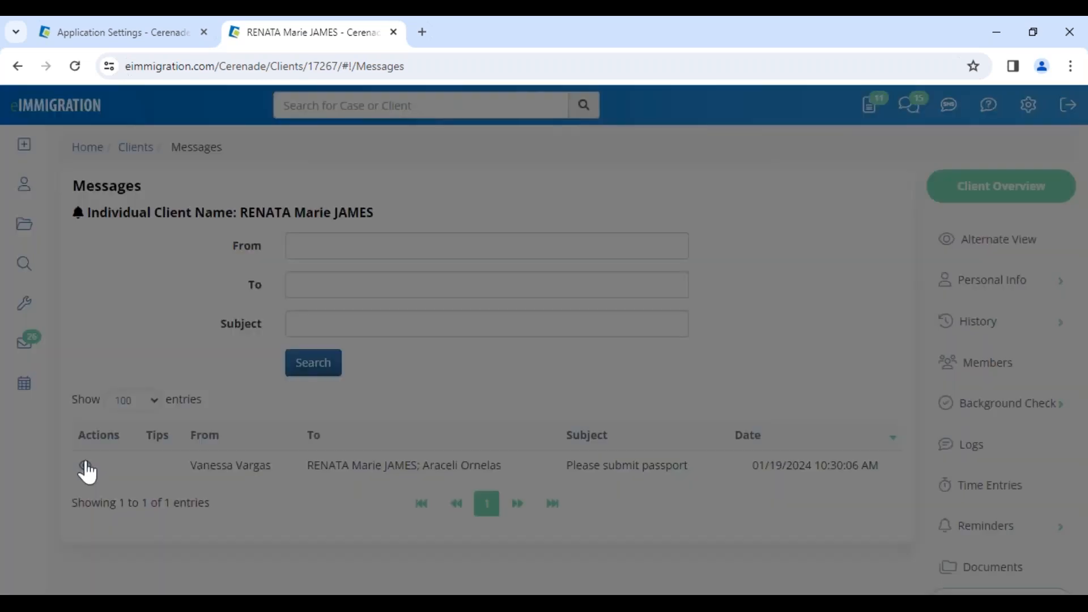
scroll(424, 485, "down", 4)
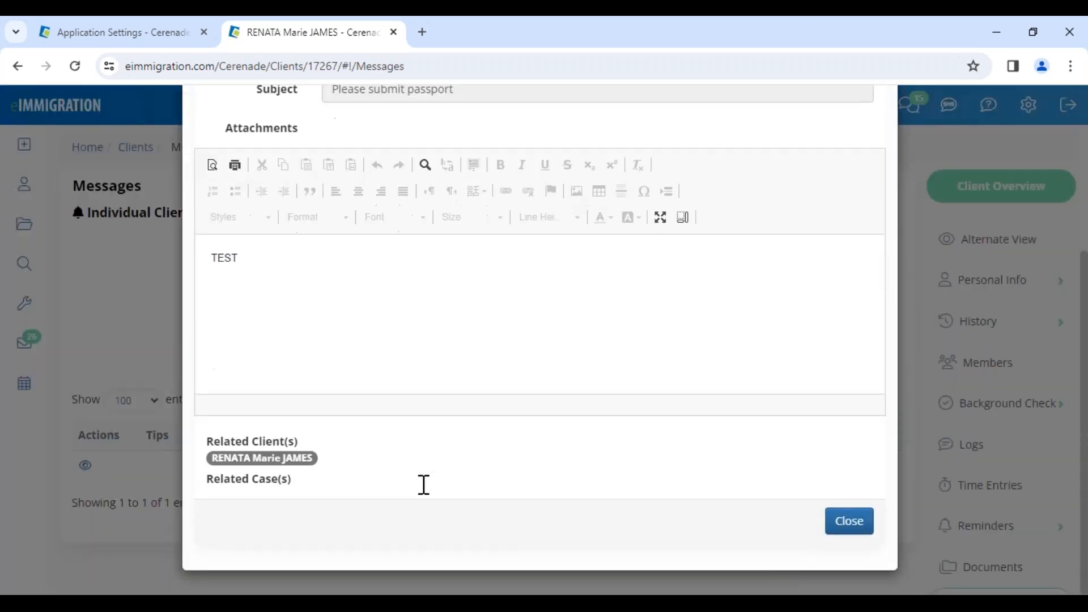
left_click(844, 530)
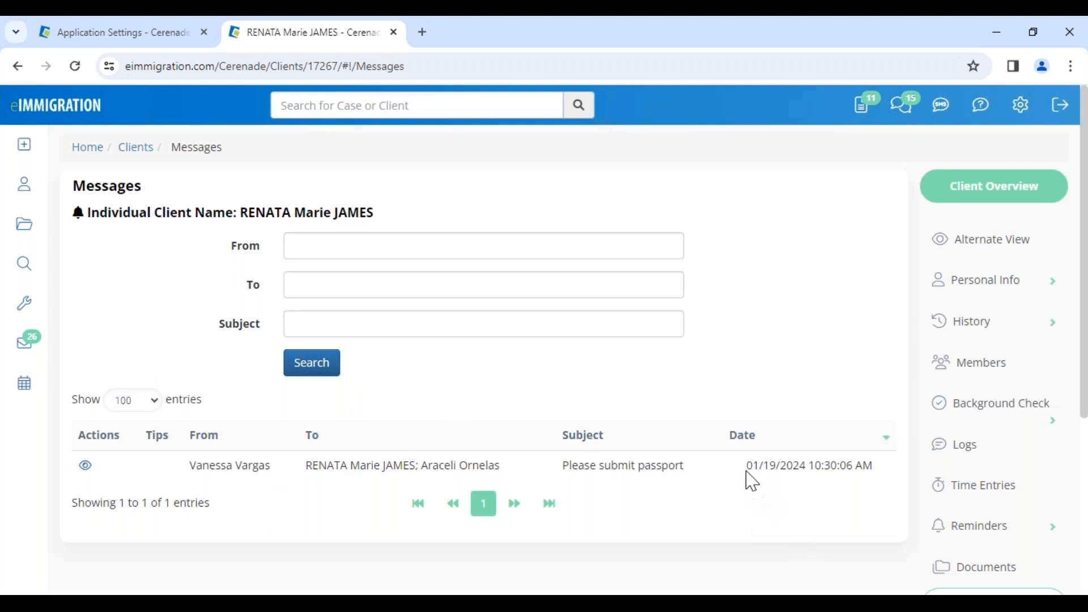
left_click_drag(746, 465, 867, 466)
left_click(798, 513)
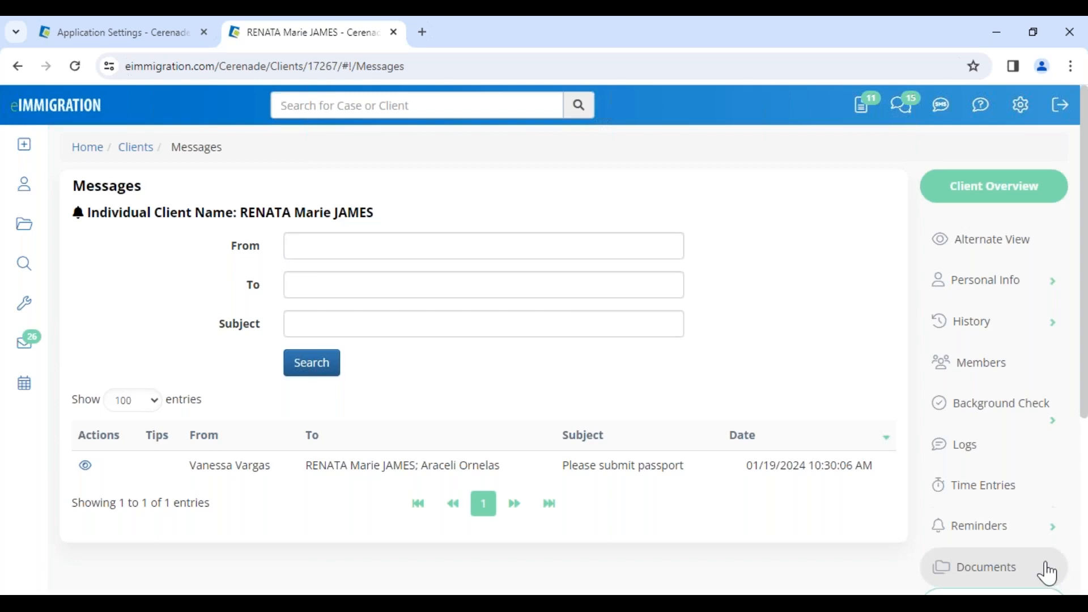
left_click_drag(236, 216, 348, 223)
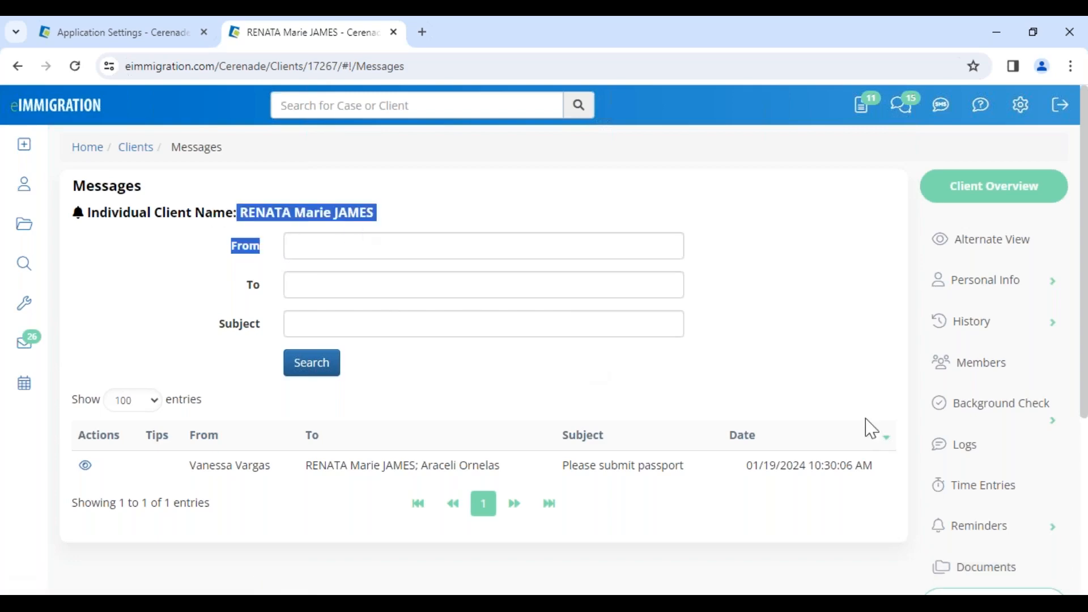
Open the client's TPS - Temporary Protected Status case from the client's list of cases
scroll(1034, 504, "down", 4)
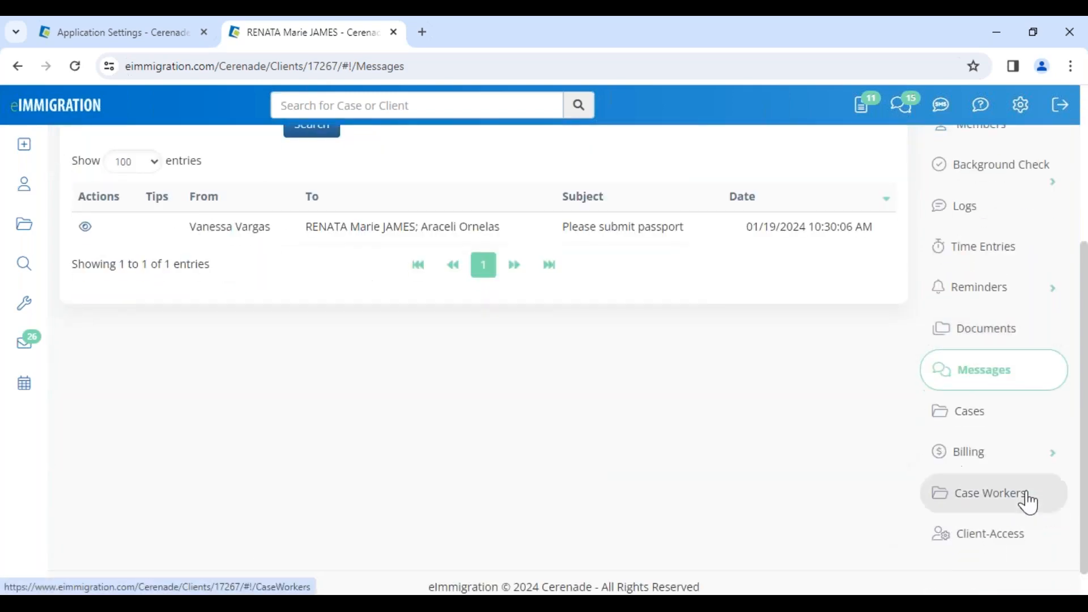
left_click(970, 418)
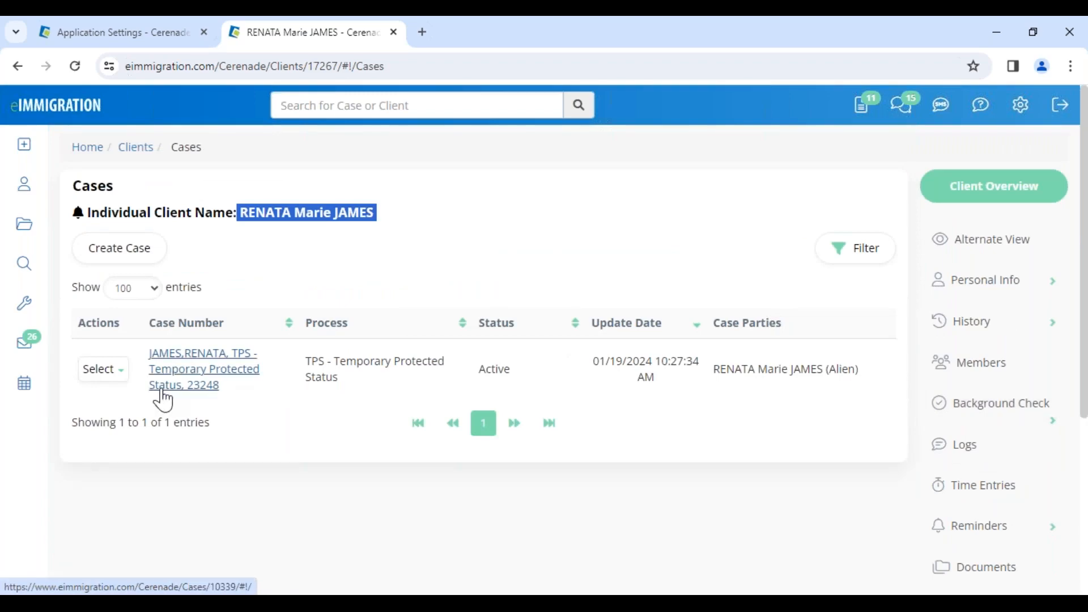
left_click(174, 378)
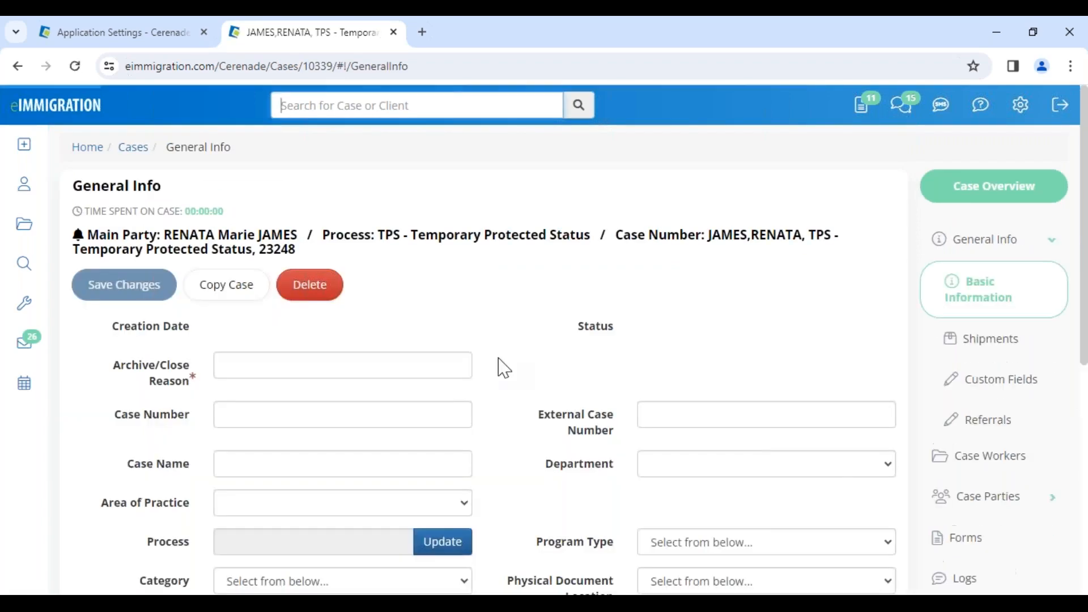
Open the Expenses / Charges page in the TPS case's billing section
scroll(1010, 558, "down", 1)
scroll(1011, 558, "down", 4)
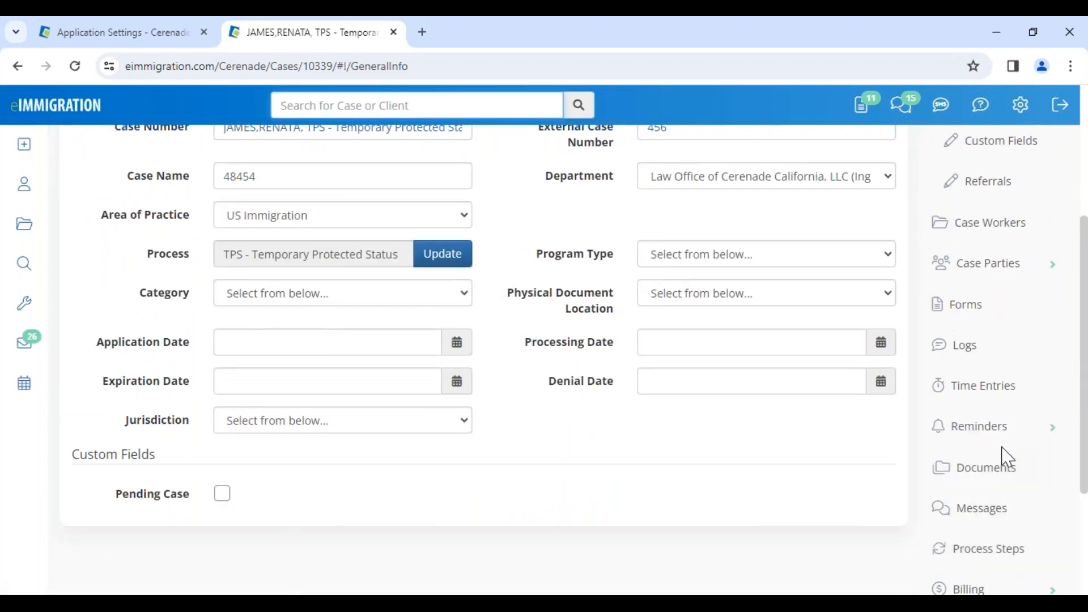
scroll(1003, 505, "up", 5)
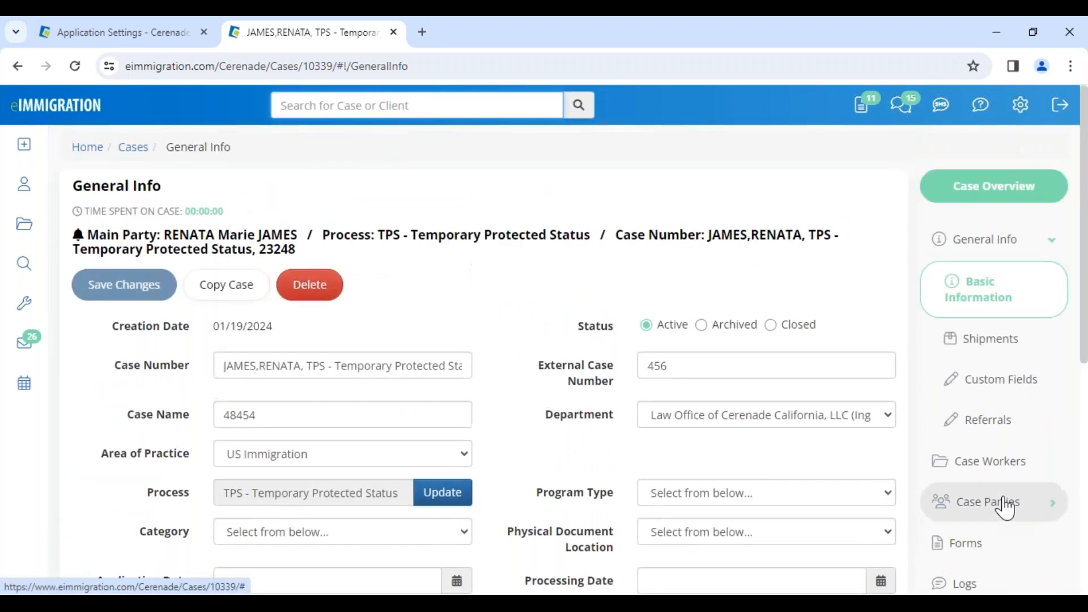
scroll(1006, 508, "down", 5)
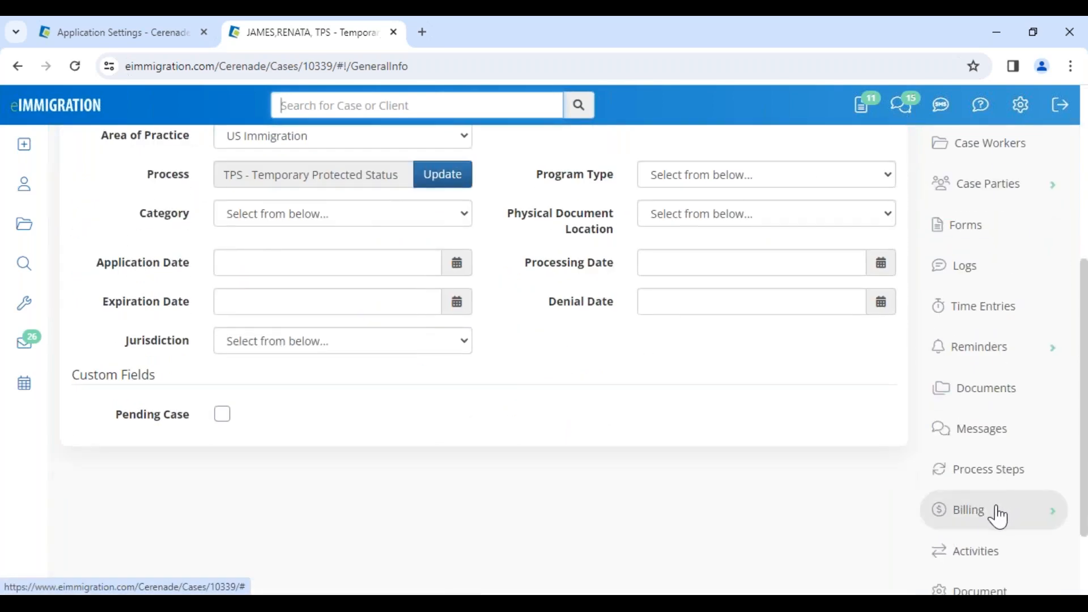
scroll(995, 504, "down", 1)
left_click(982, 442)
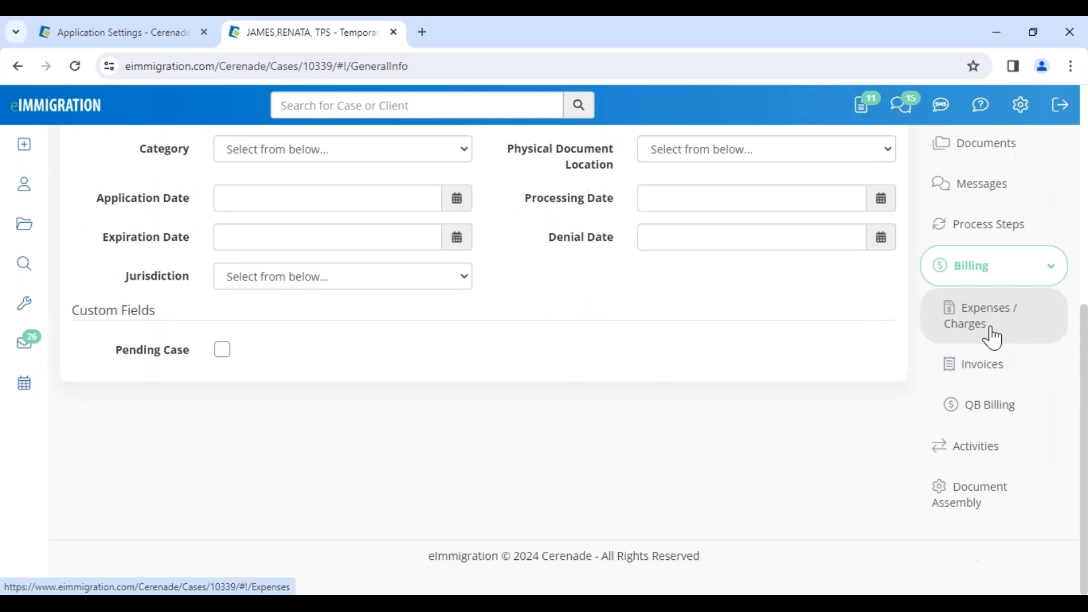
left_click(993, 338)
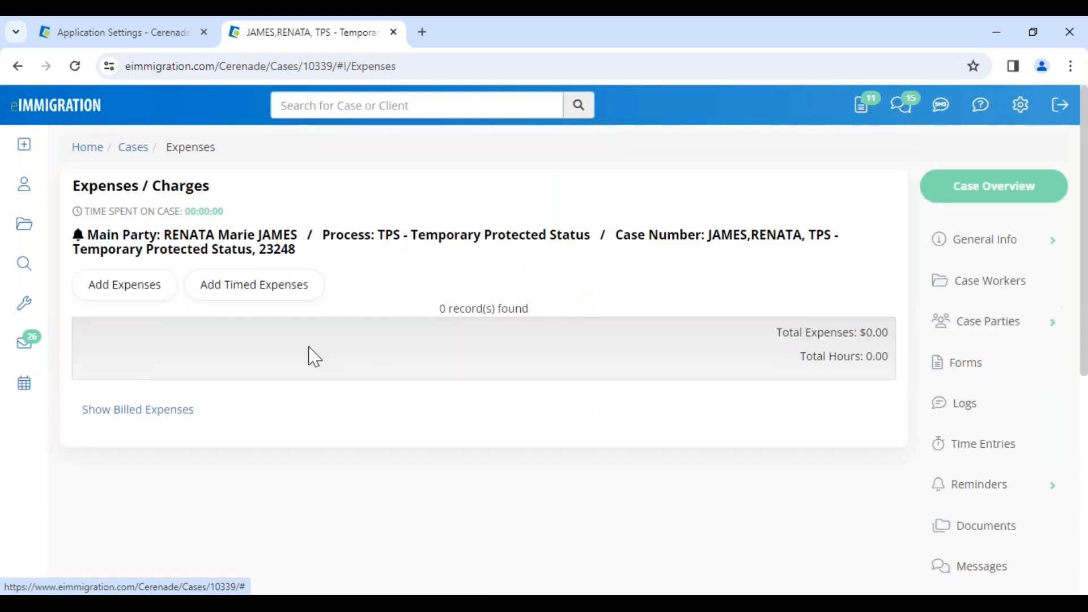
Add the 001_cons consultation expense at $200.00 to the TPS case
left_click(146, 301)
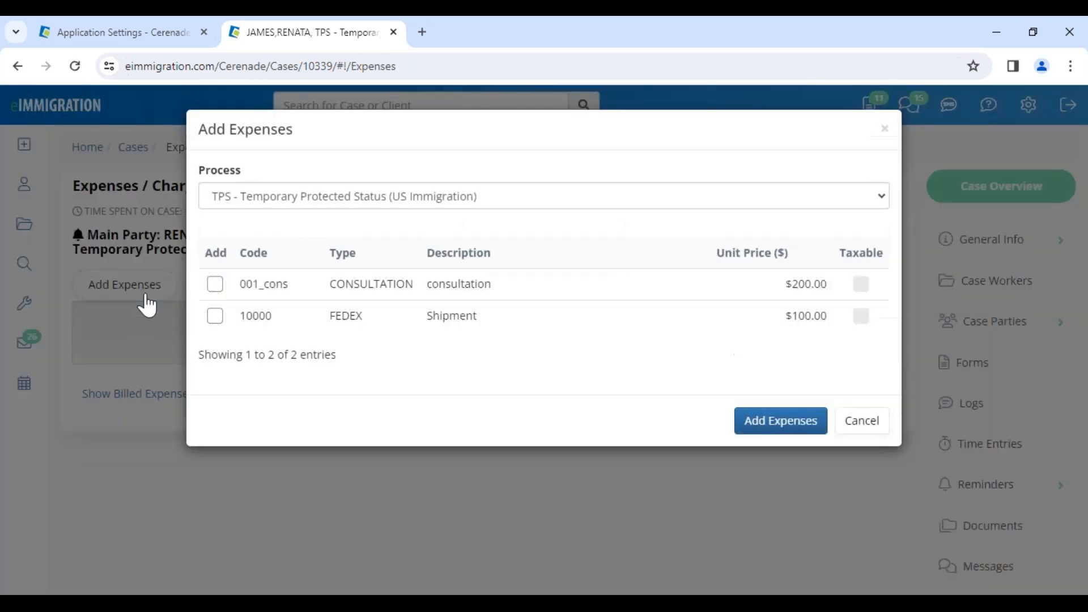
left_click(215, 285)
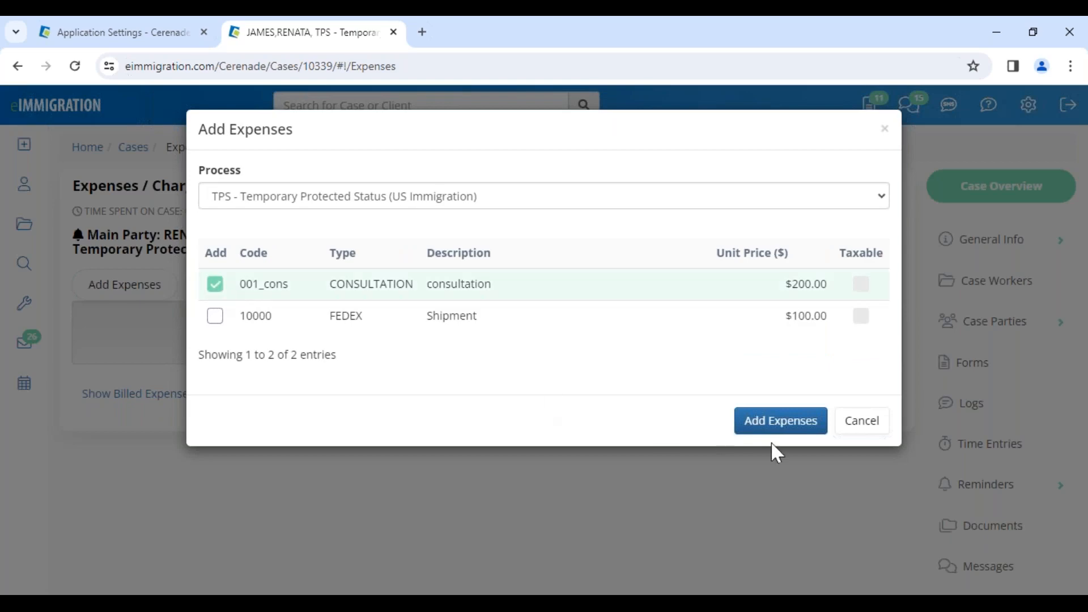
left_click(800, 422)
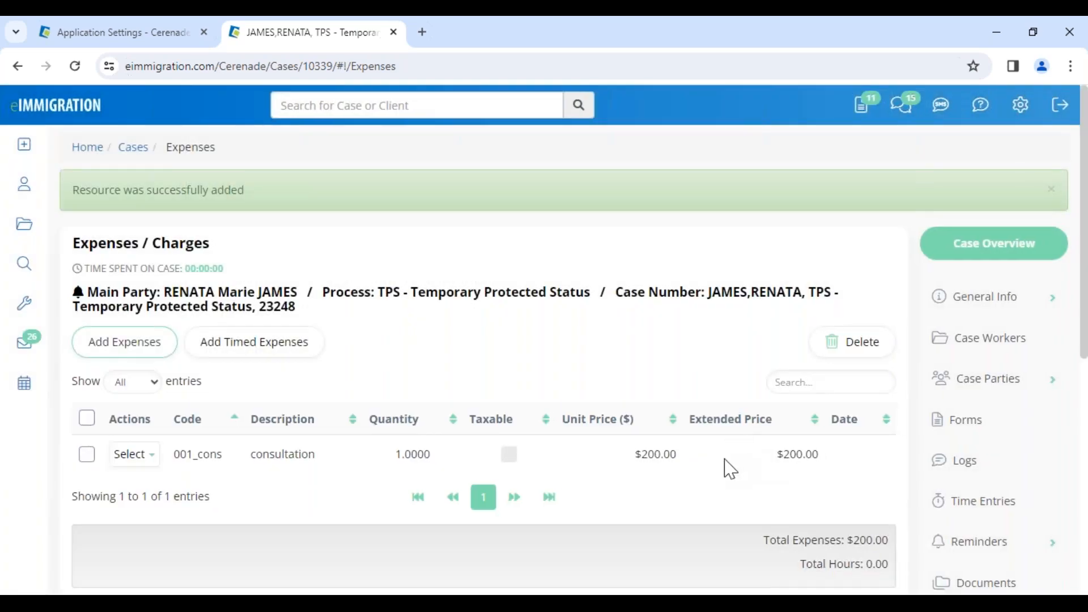
Update the consultation expense to quantity .70, description "consultation 30% off" and date 01/11/2024, save it and highlight its extended price
left_click(136, 454)
left_click(147, 482)
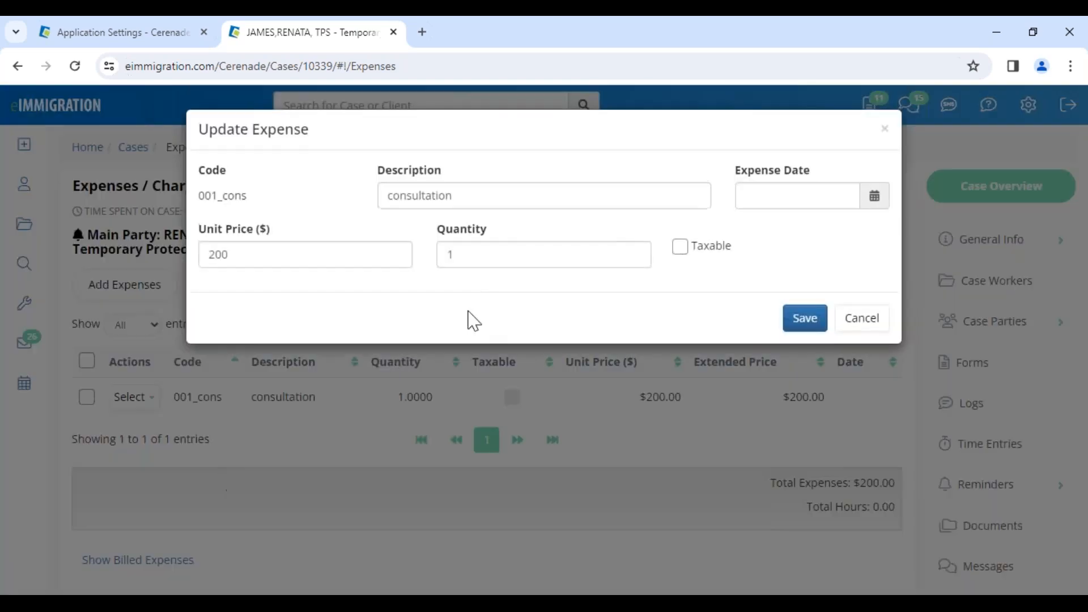
double_click(477, 255)
key("BackSpace")
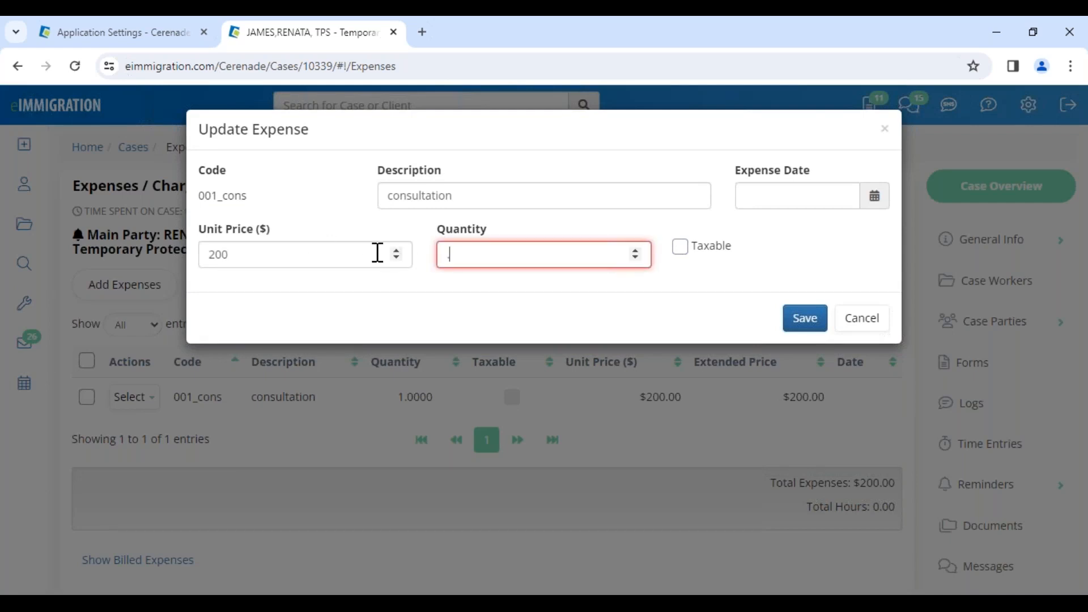
type(".70")
left_click(479, 199)
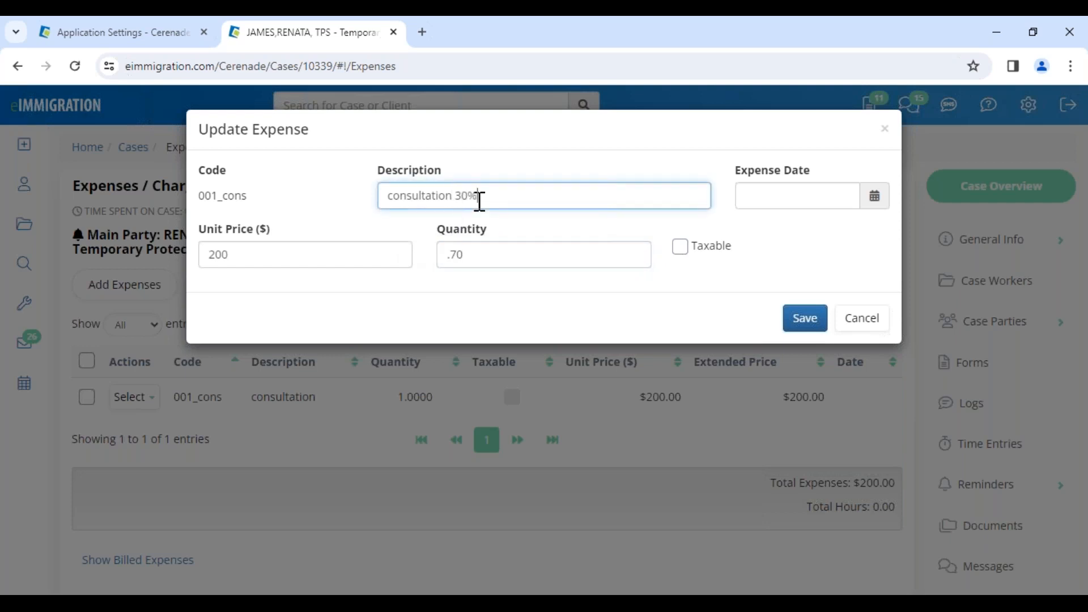
left_click(858, 199)
left_click(849, 298)
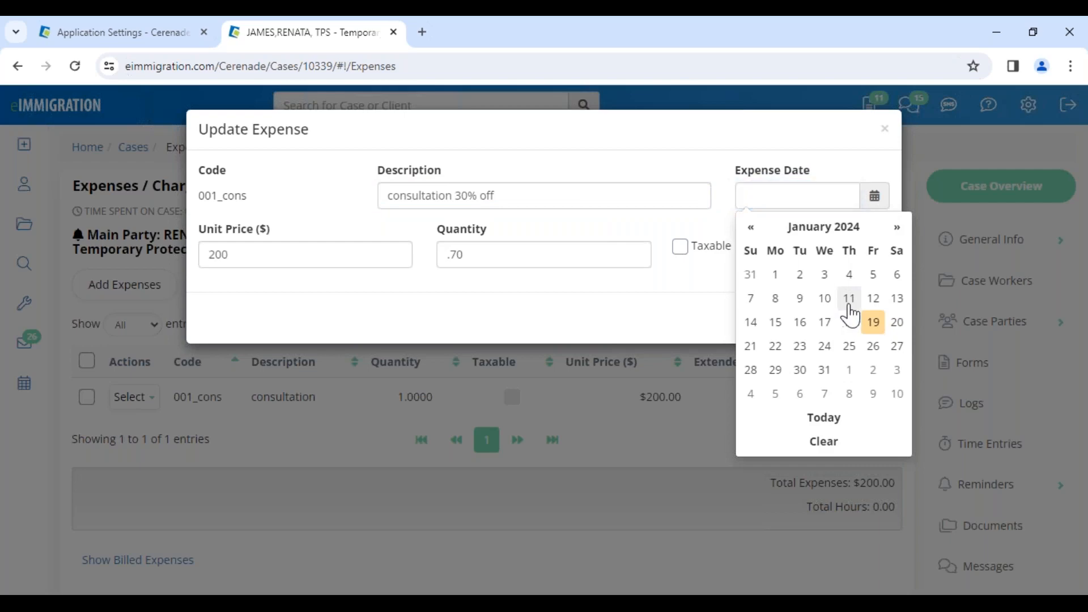
left_click(826, 327)
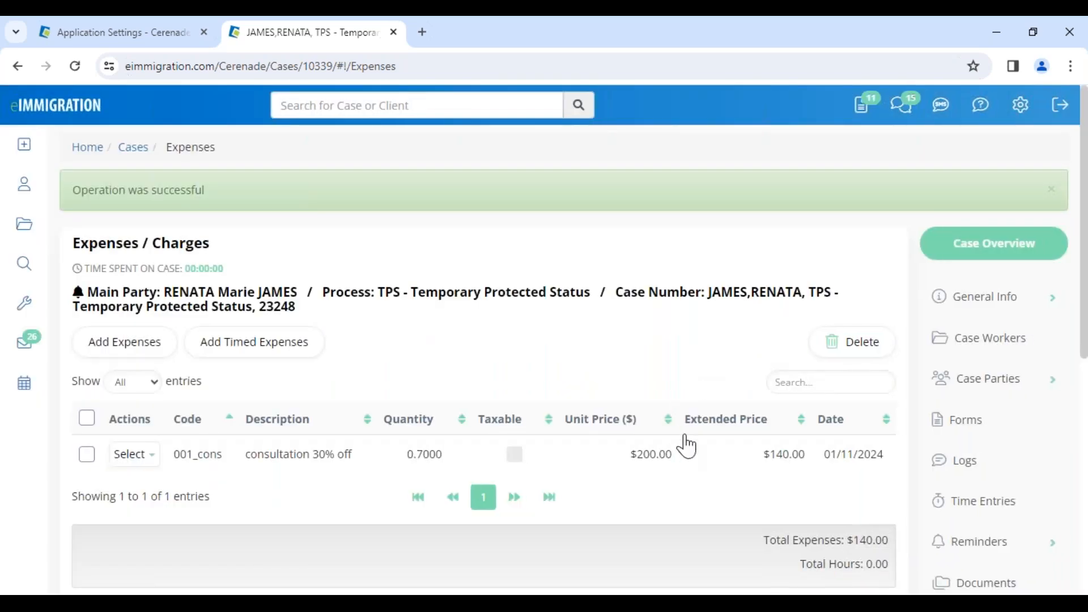
left_click_drag(763, 456, 806, 476)
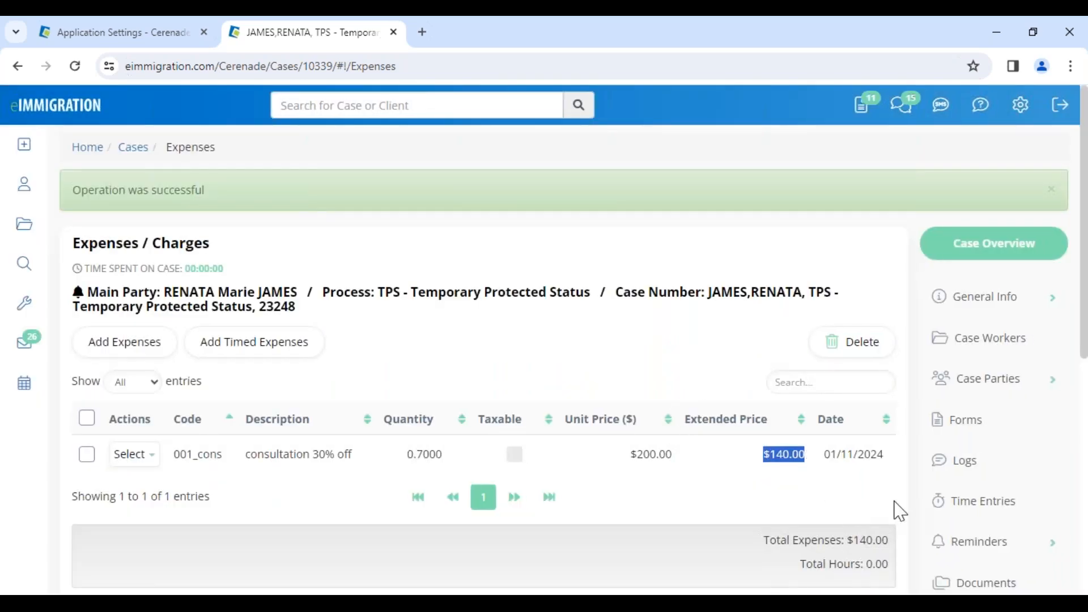
Start a new invoice for the case, selecting the client and including the "consultation 30% off" expense
scroll(929, 522, "down", 4)
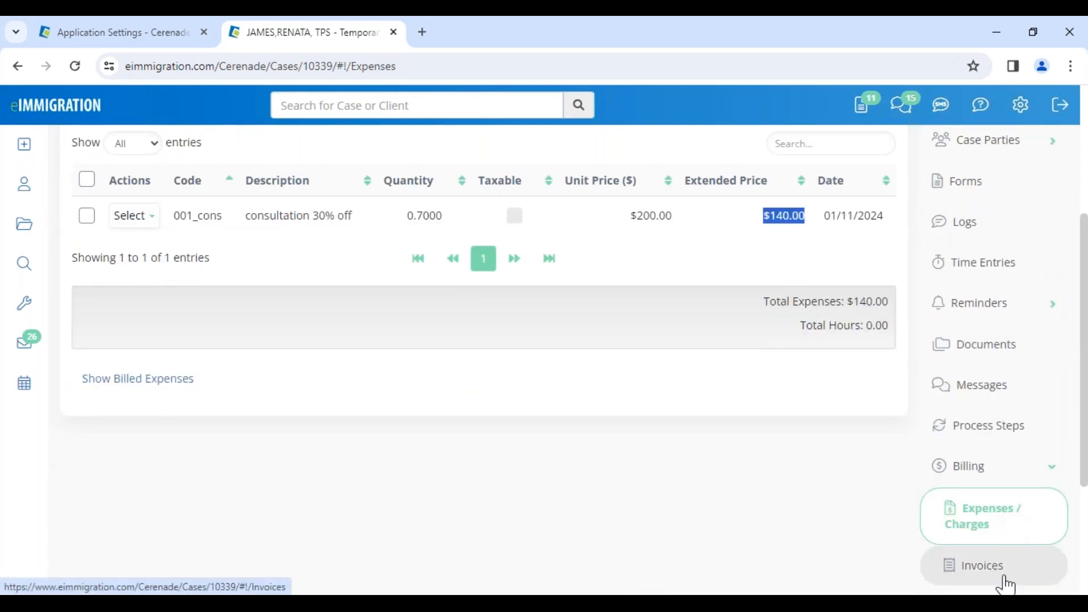
scroll(1011, 515, "down", 3)
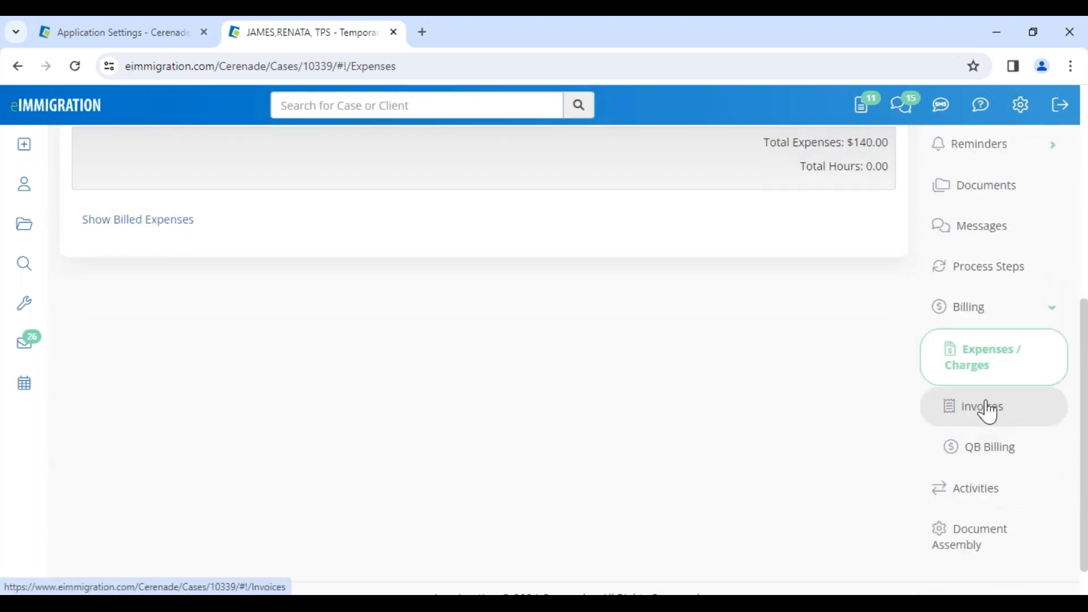
left_click(988, 408)
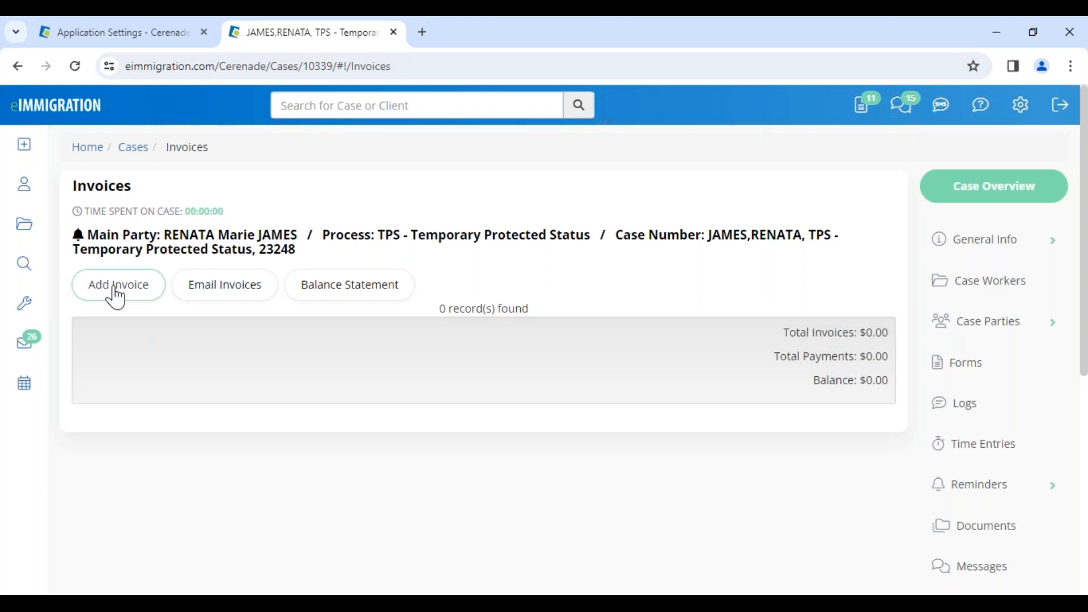
left_click(116, 296)
left_click(246, 363)
left_click(273, 401)
left_click(106, 471)
Select the Default Invoice template, leave the payment type unset and generate the invoice
scroll(240, 500, "down", 1)
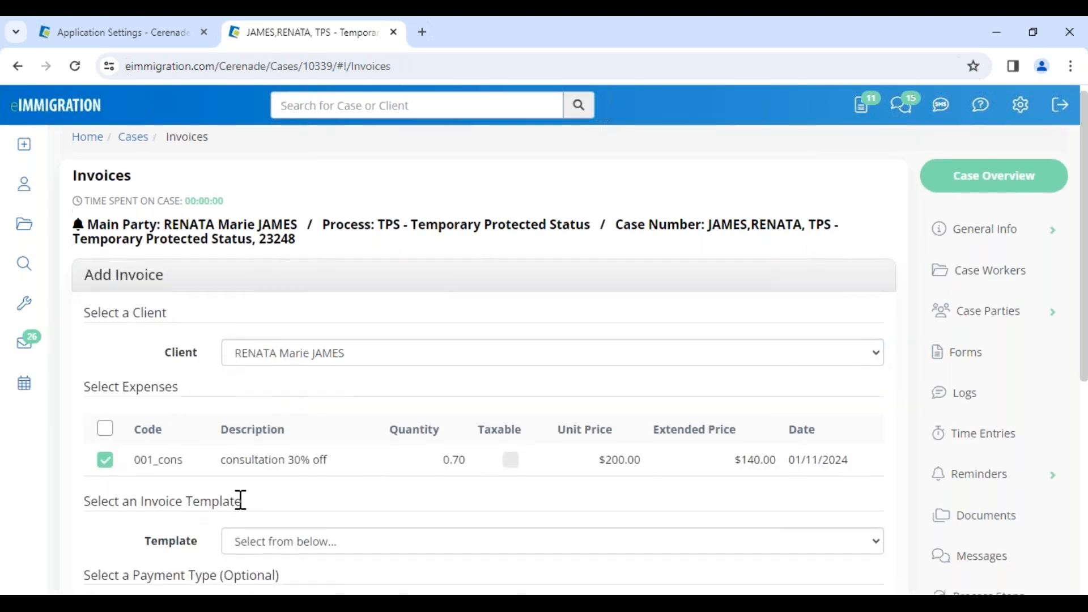
scroll(241, 500, "down", 3)
left_click(327, 393)
left_click(326, 432)
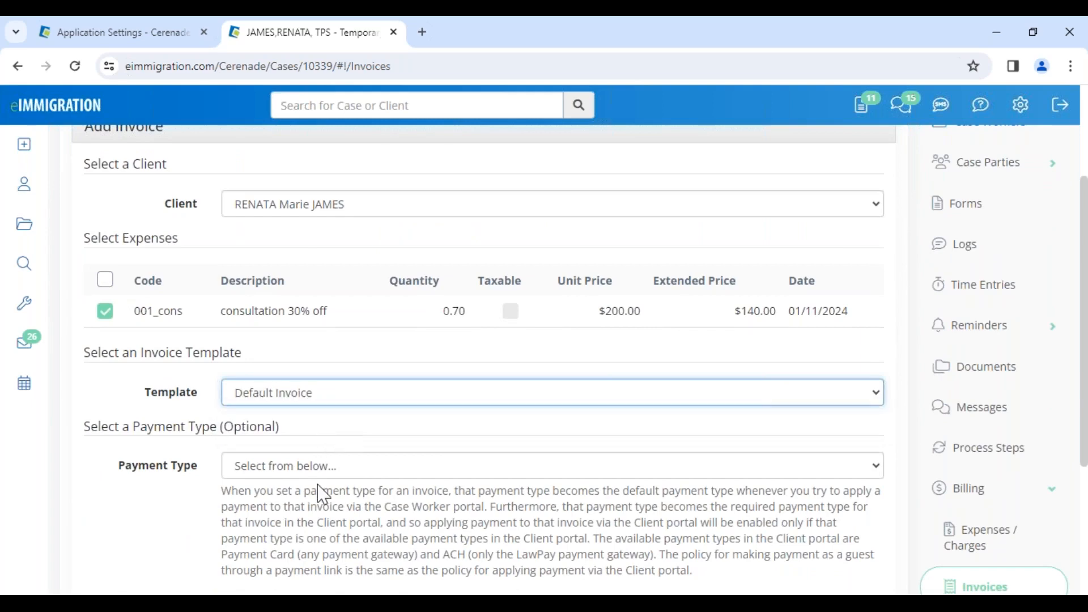
scroll(323, 495, "down", 4)
left_click(239, 387)
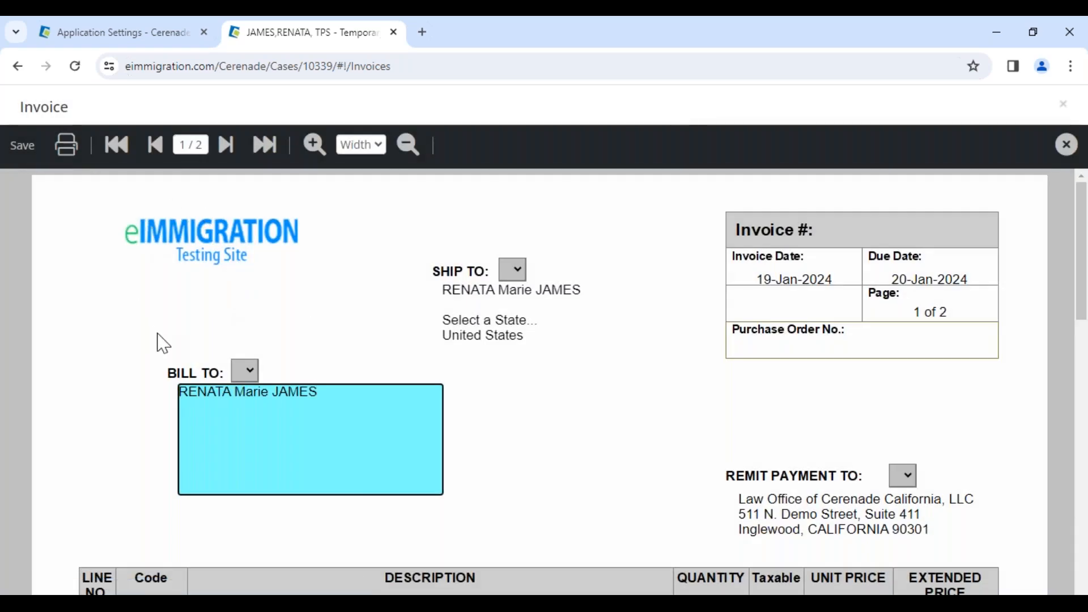
Fill the invoice's Bill To block with the client's "Select a State..., United States" address entry
left_click(249, 371)
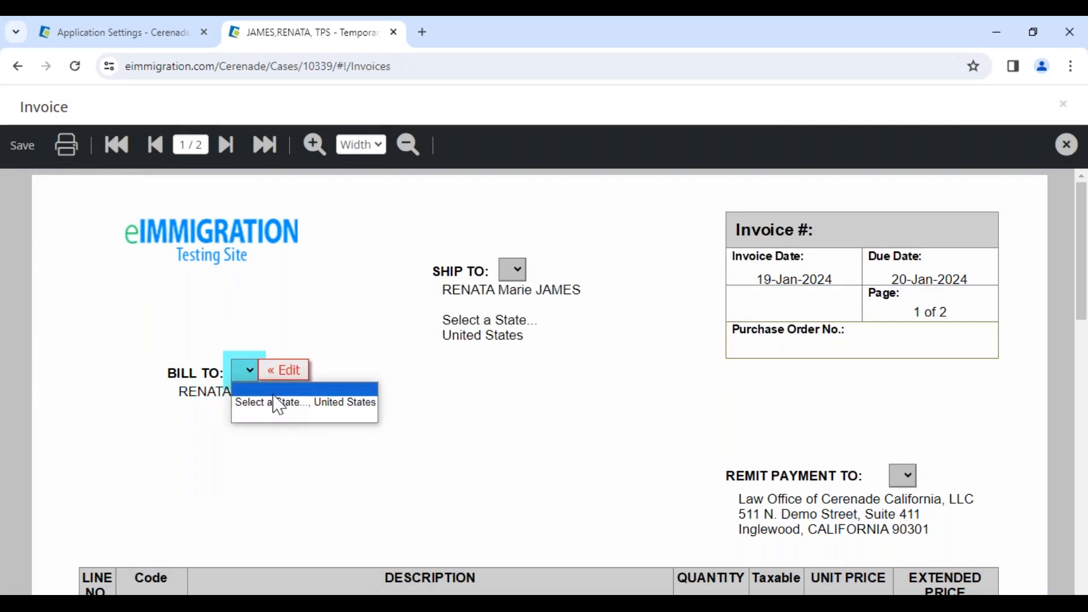
left_click(282, 417)
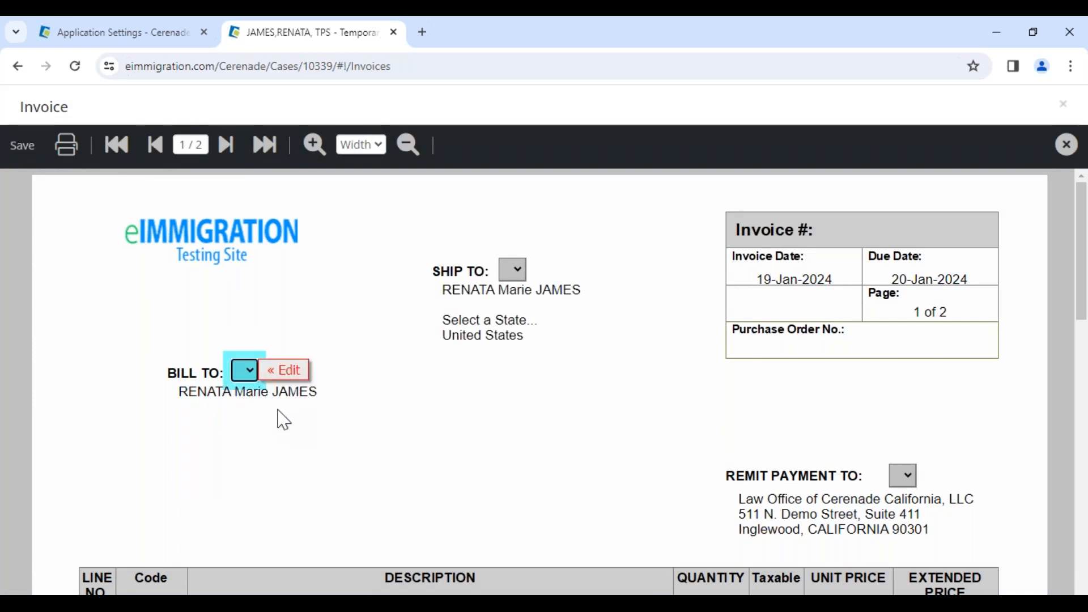
left_click(248, 371)
left_click(260, 404)
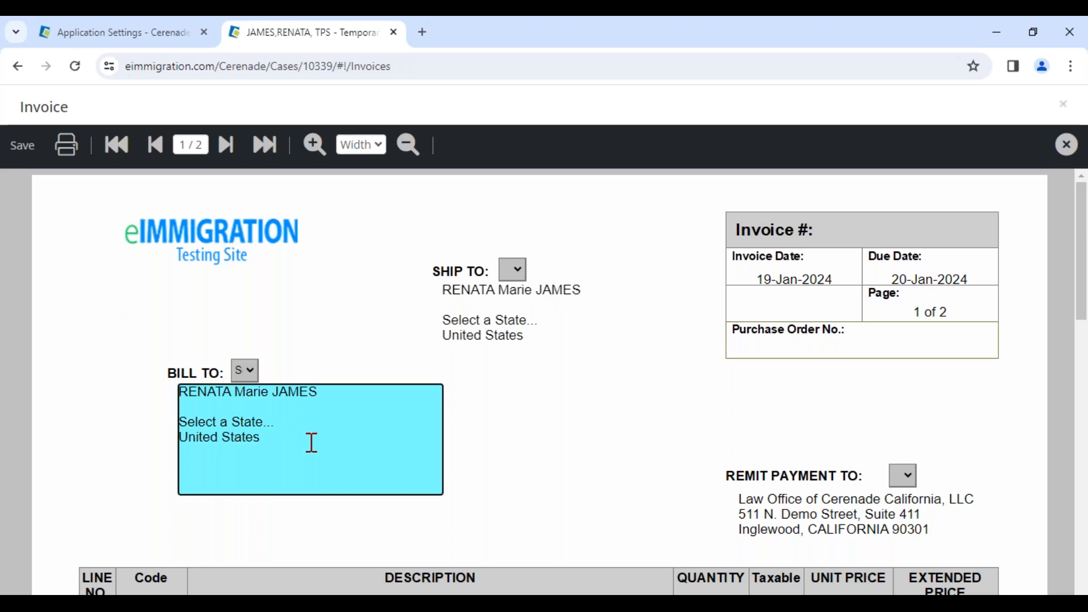
Append "// 30% de descuento" to the consultation line's description, save the invoice and check the saved line
scroll(312, 443, "down", 7)
left_click(336, 226)
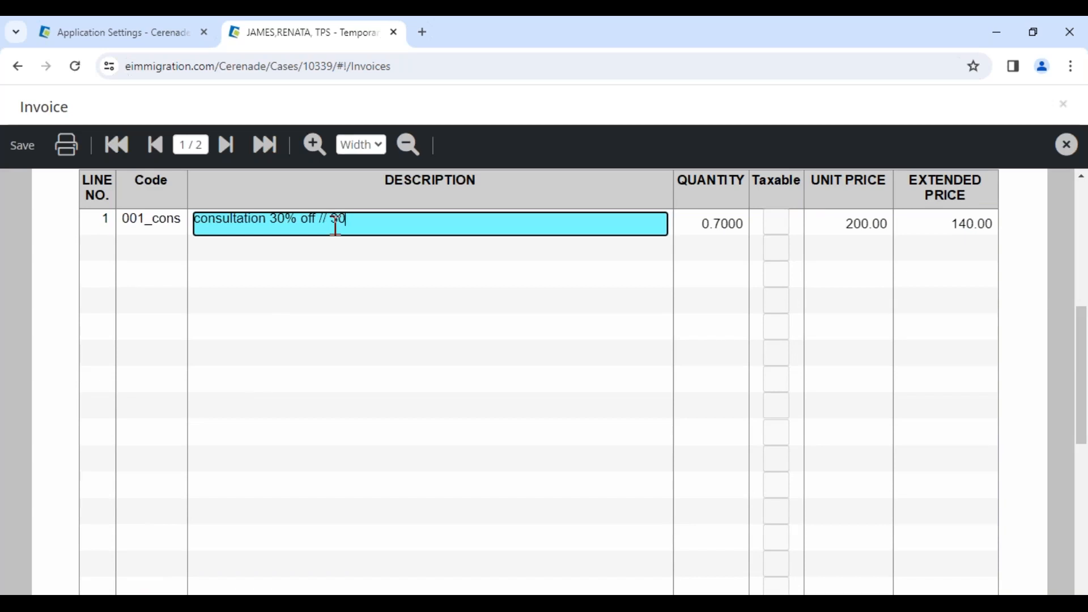
type("// 30% de descueto")
scroll(426, 291, "up", 2)
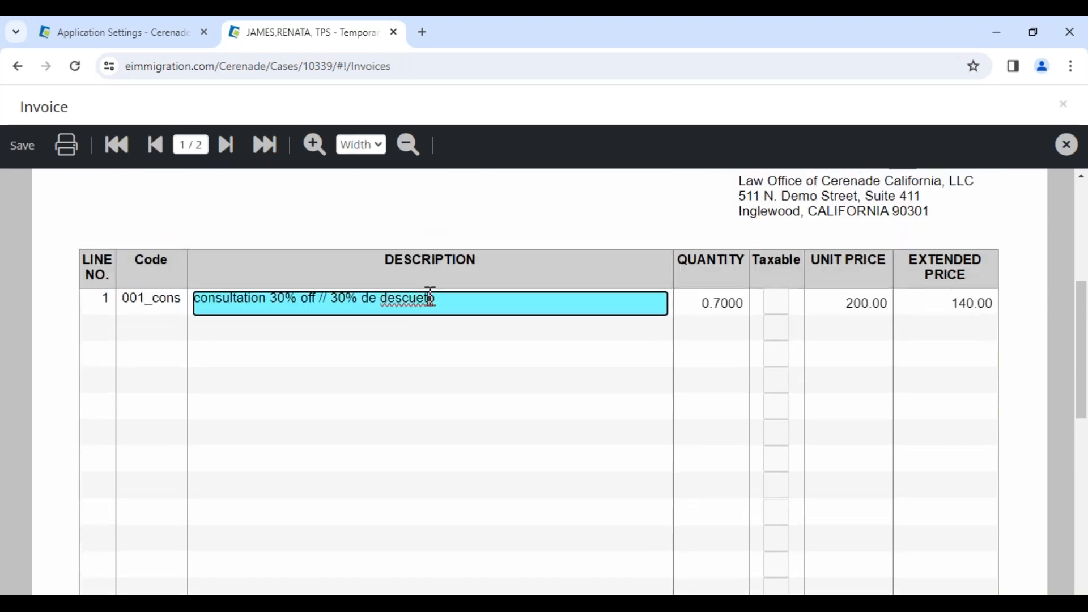
left_click(429, 298)
type("n")
left_click(24, 146)
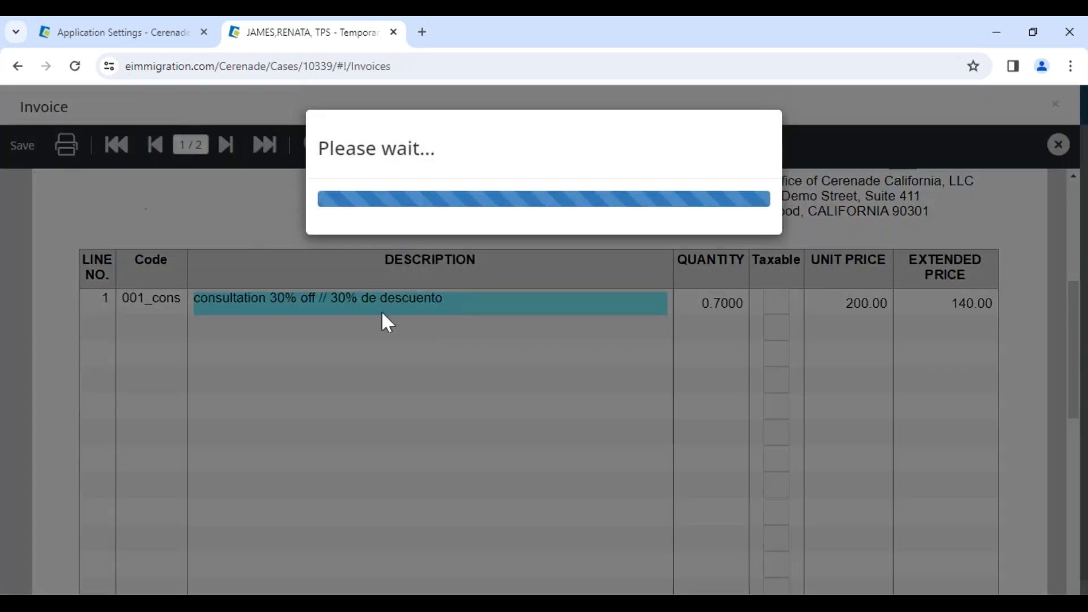
scroll(427, 396, "down", 7)
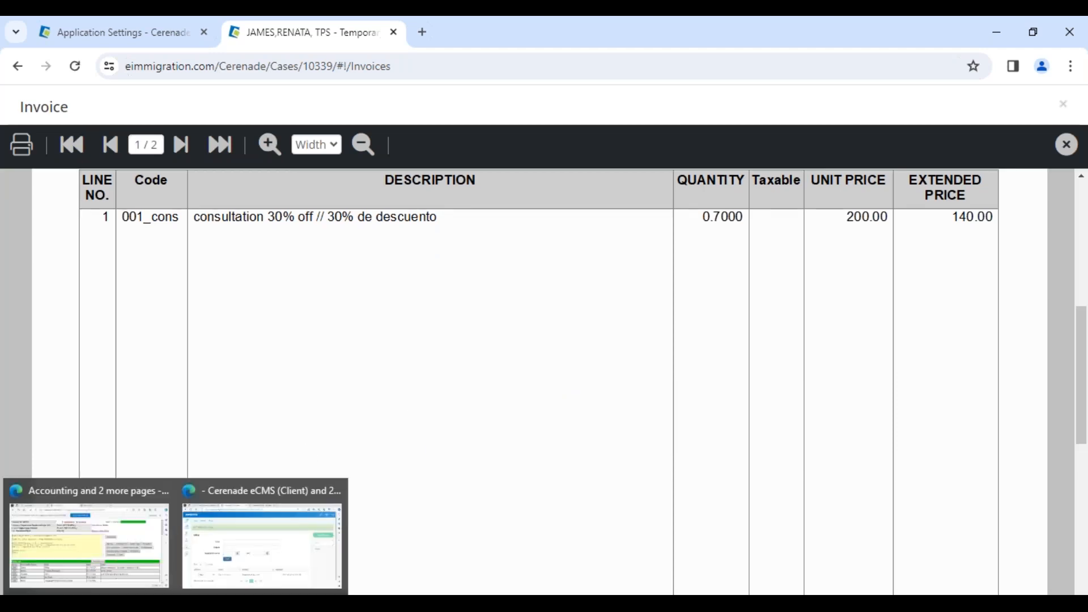
Switch to the client portal in the other browser, open the new consultation invoice and review it down to the summary and notes
left_click(208, 590)
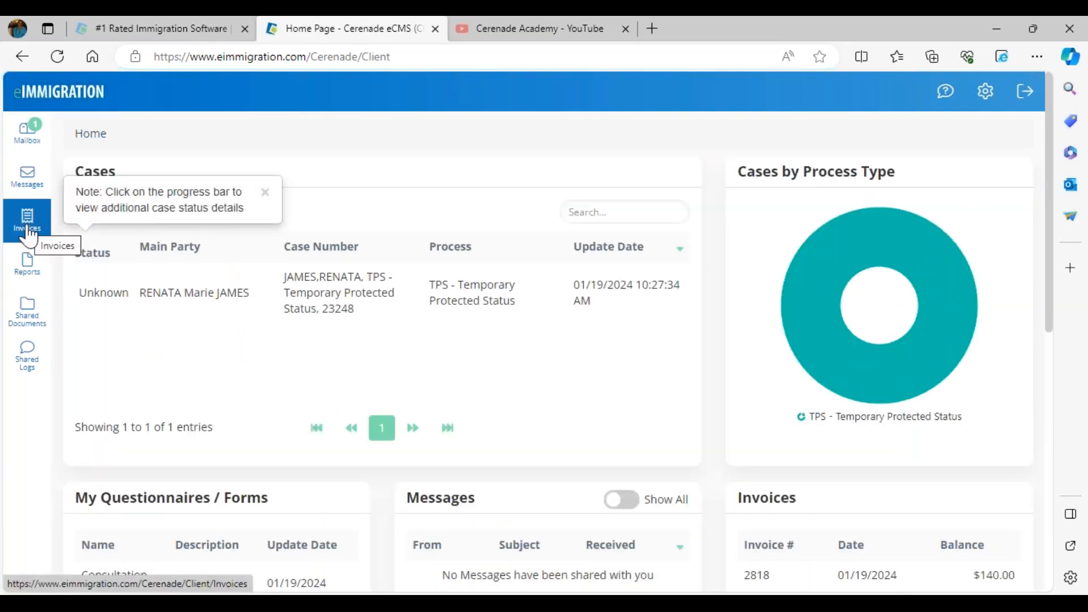
left_click(27, 232)
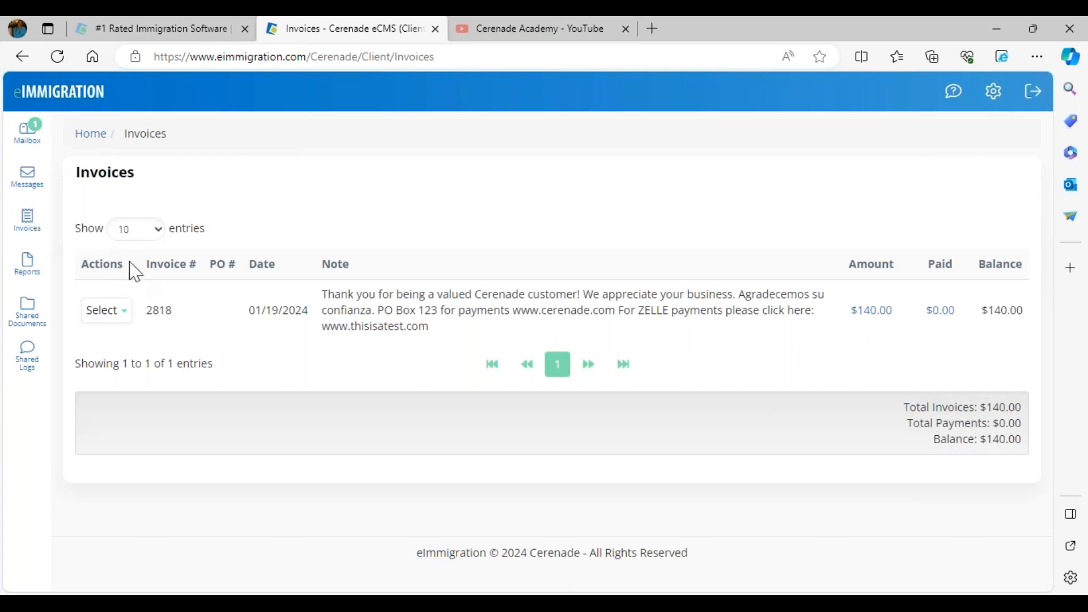
left_click(120, 312)
left_click(125, 343)
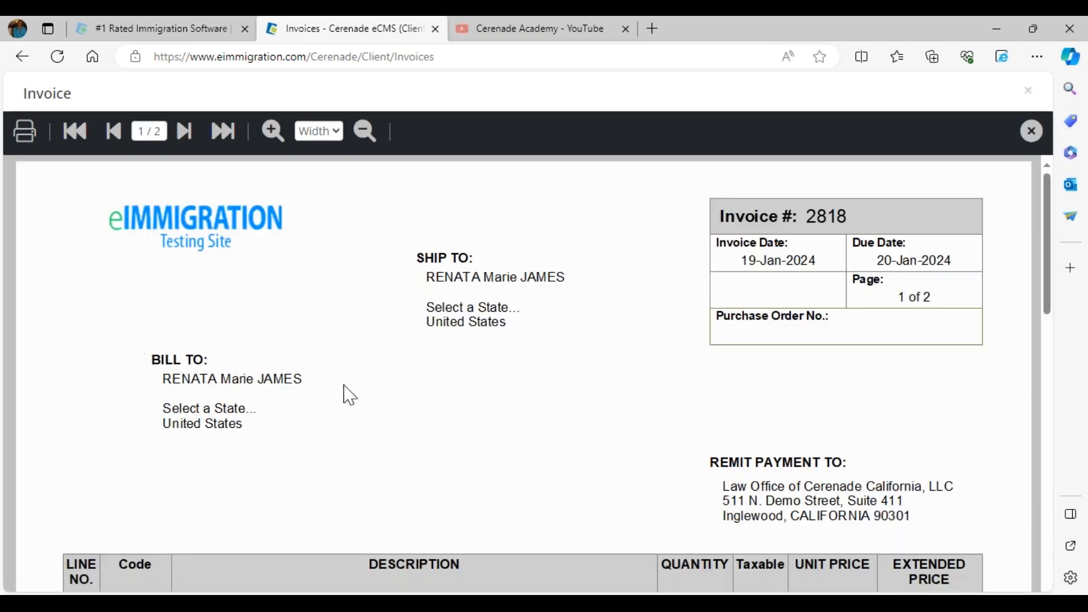
scroll(408, 401, "down", 2)
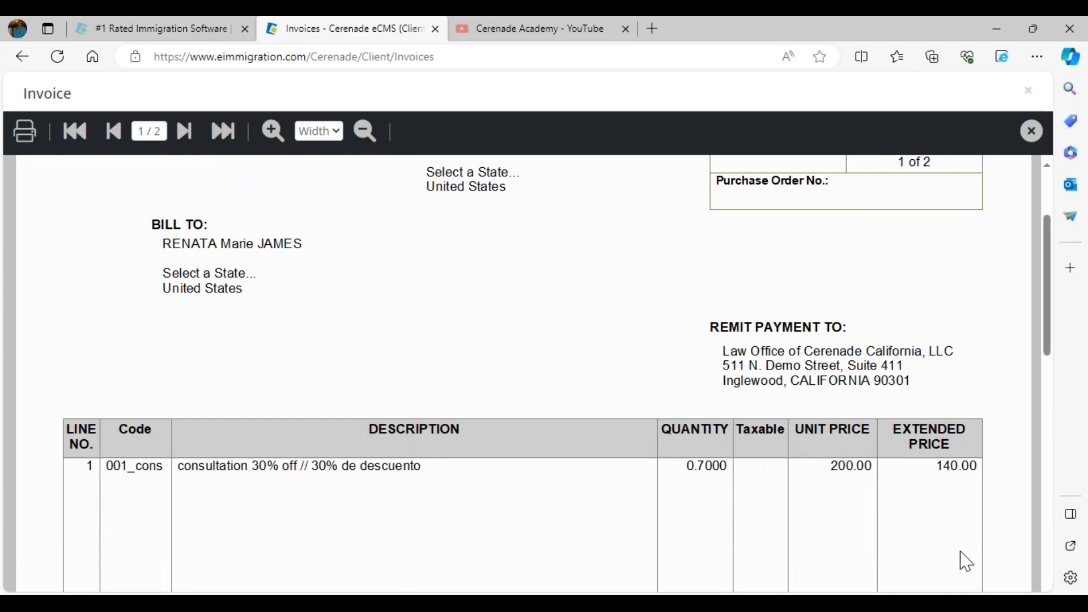
scroll(928, 510, "down", 10)
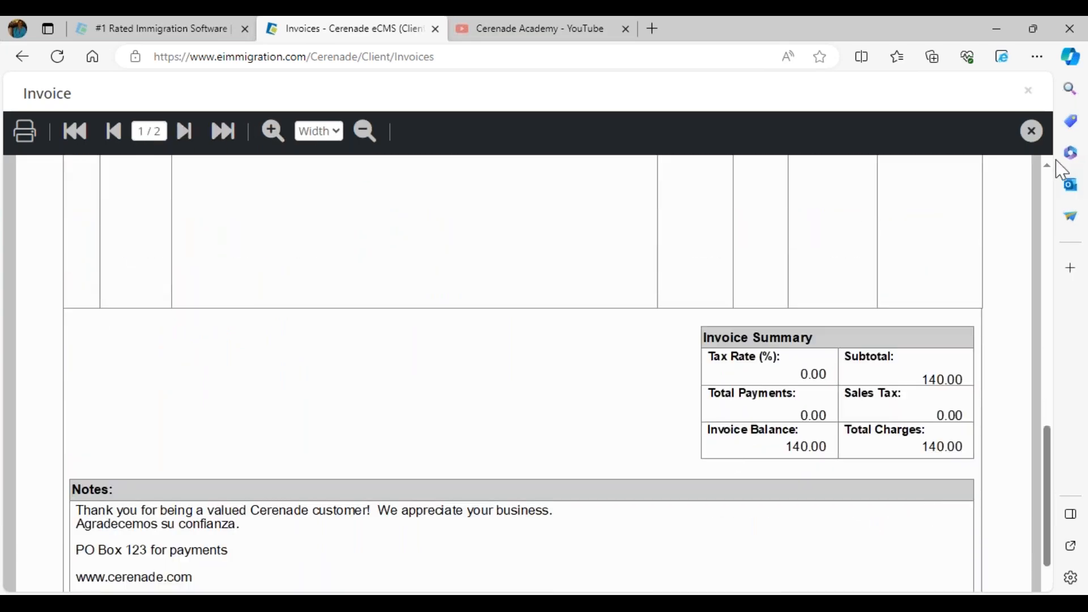
Close the invoice preview and examine the Open and Make Payment actions available for the portal invoice
left_click(1031, 132)
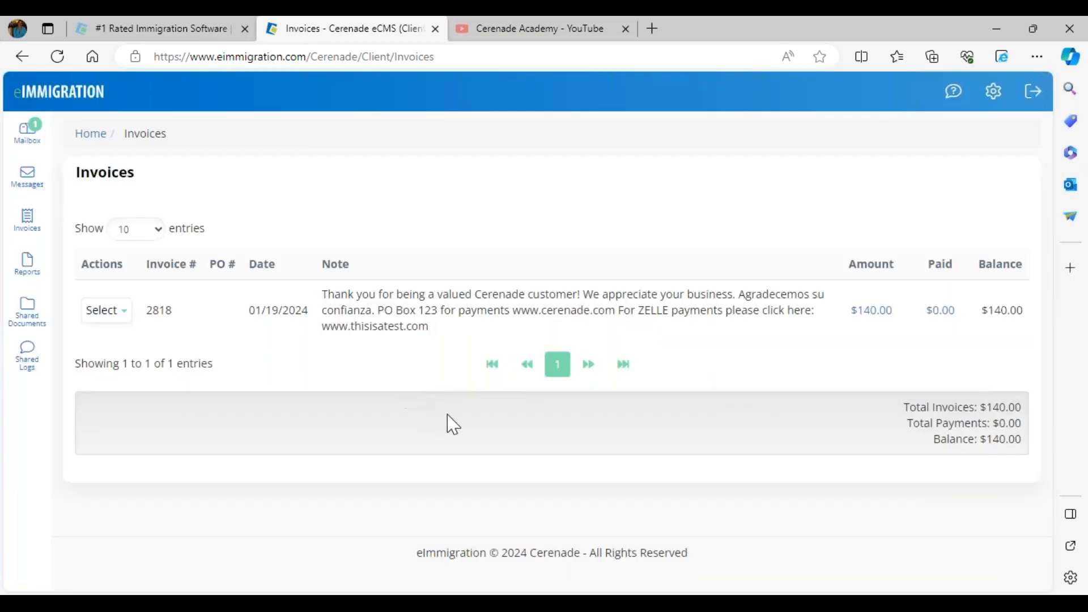
left_click(107, 310)
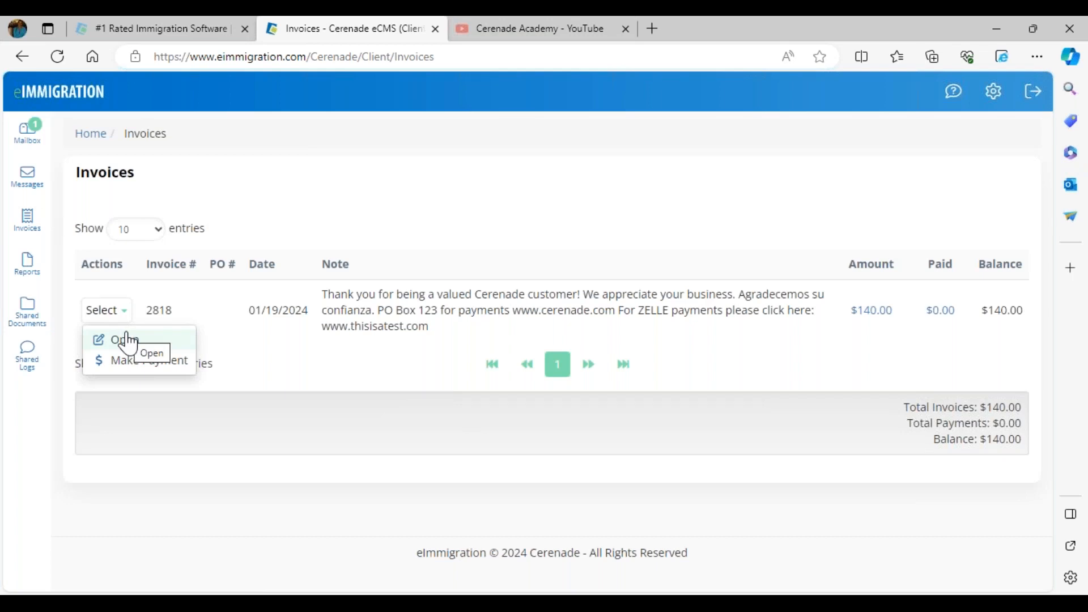
left_click(165, 368)
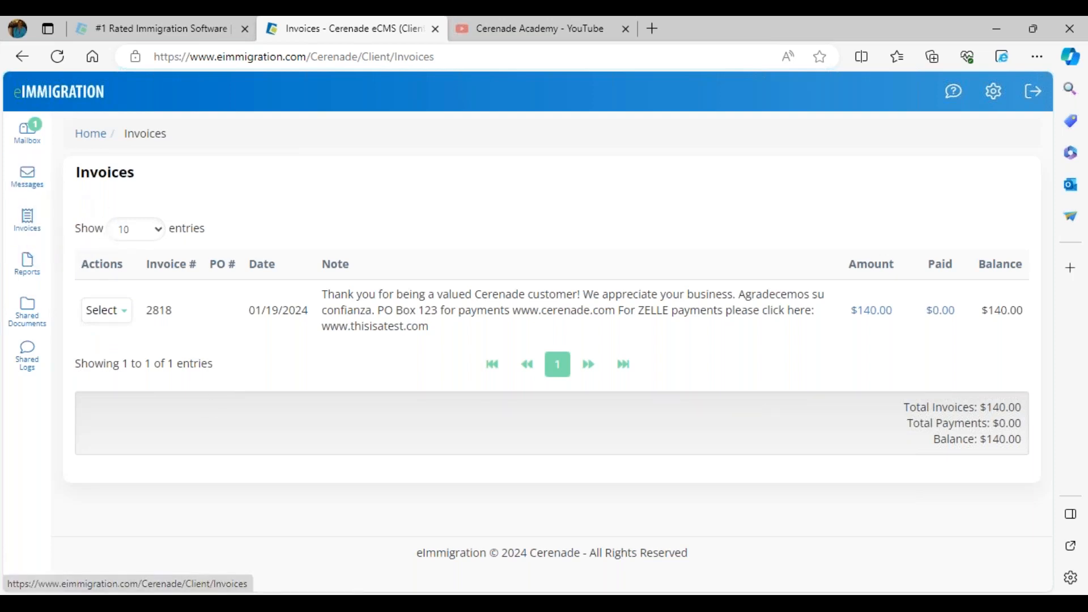
Switch to the staff browser, close the invoice preview and open the main party's Client-Access settings in the client record
left_click(249, 578)
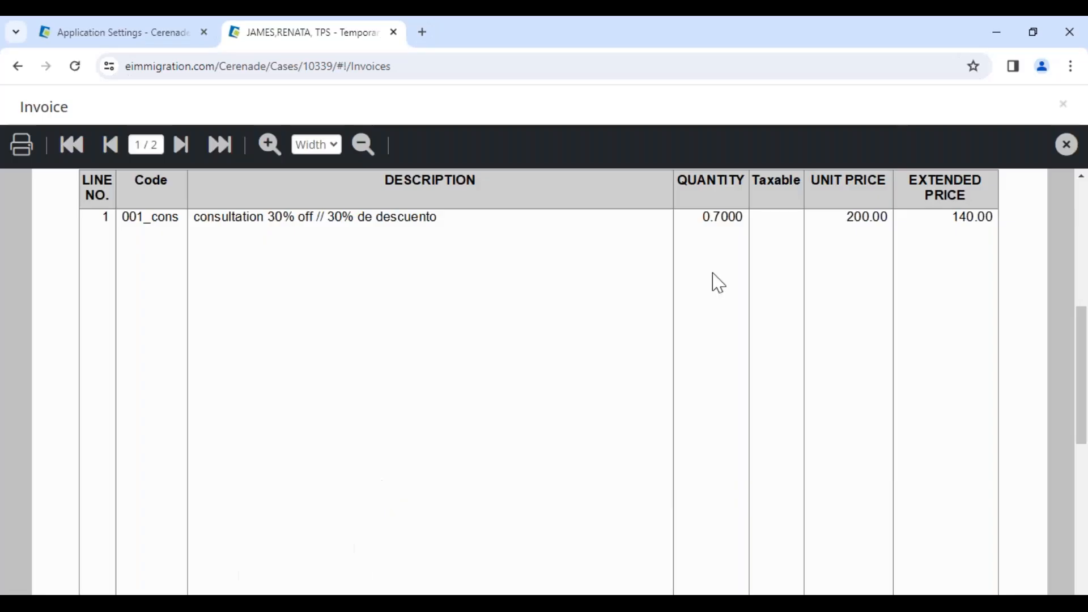
left_click(1066, 144)
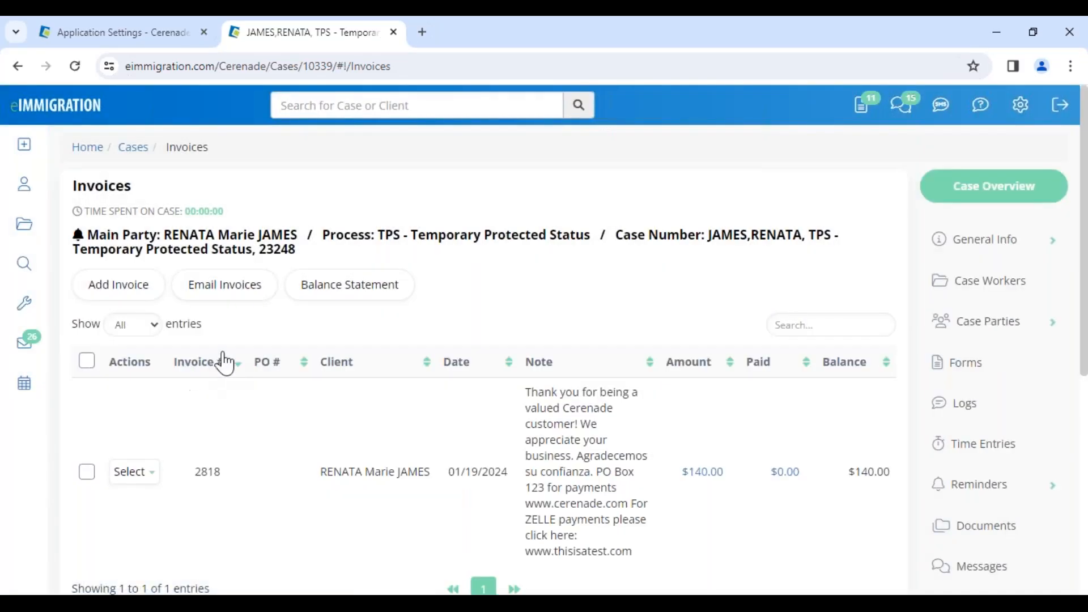
left_click(221, 245)
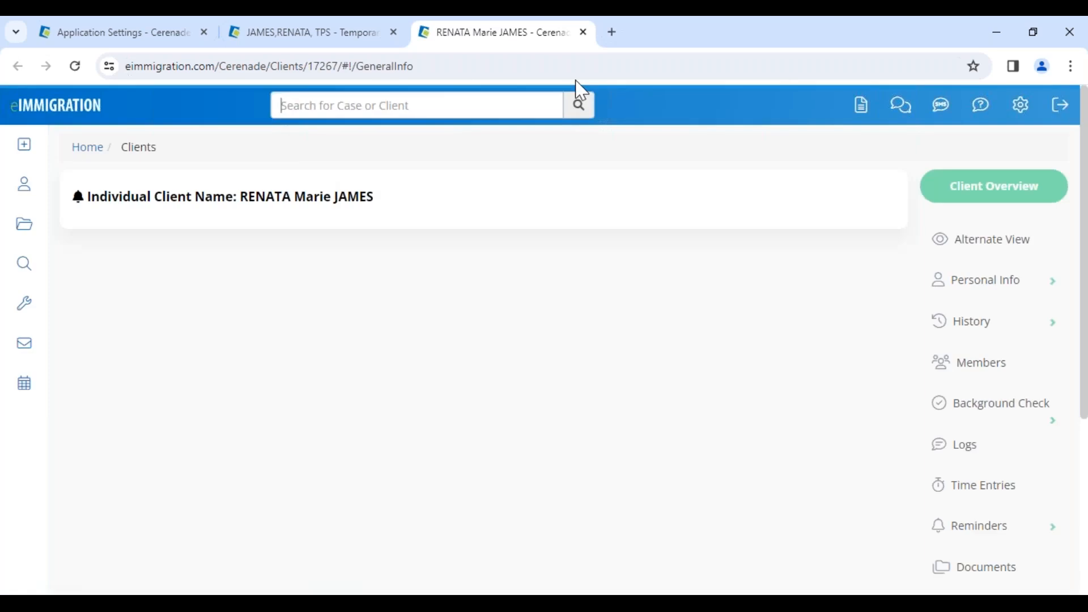
scroll(962, 457, "down", 15)
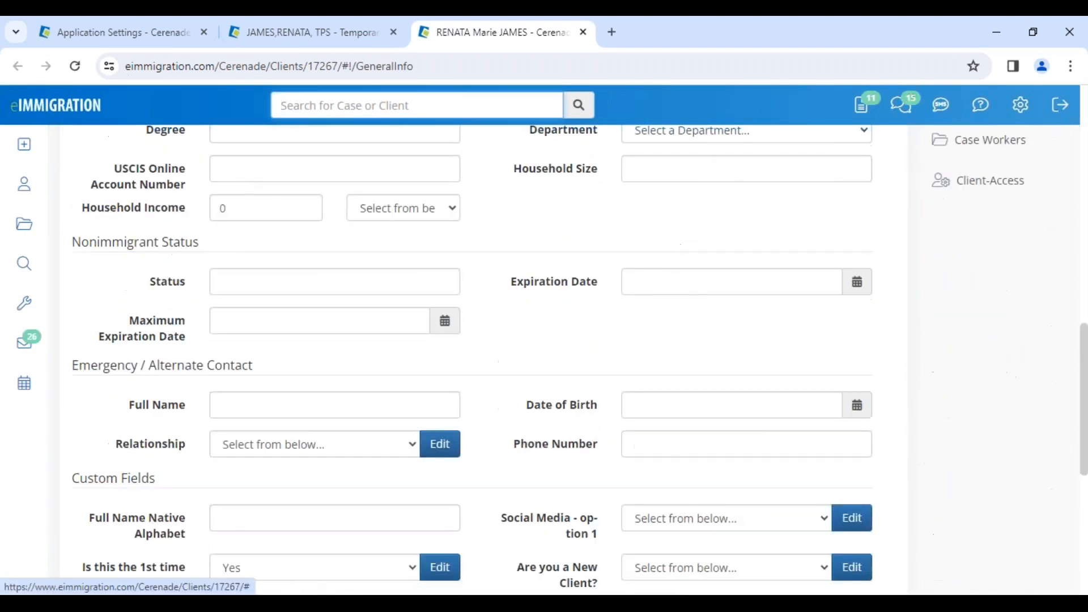
left_click(1020, 198)
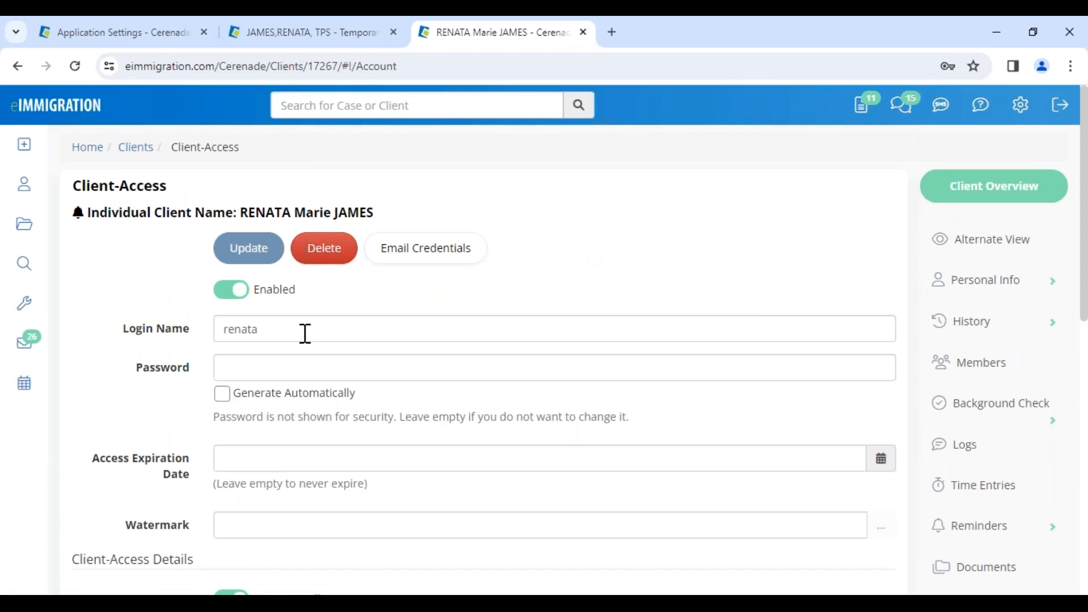
Enable Allow Deposit Fund to Trust Account under the client's billing access
scroll(354, 325, "down", 6)
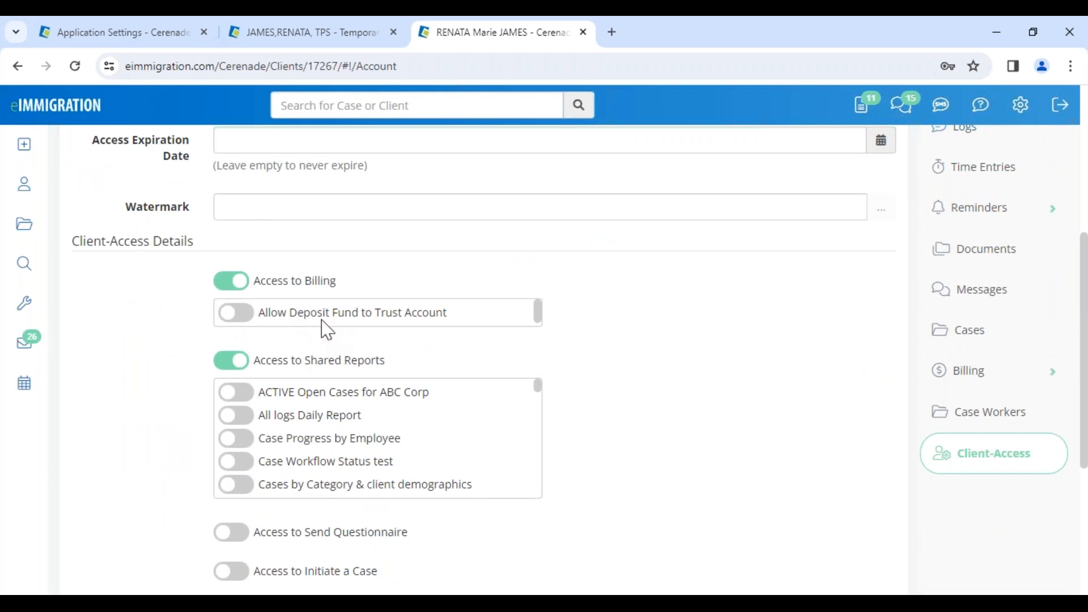
left_click(355, 320)
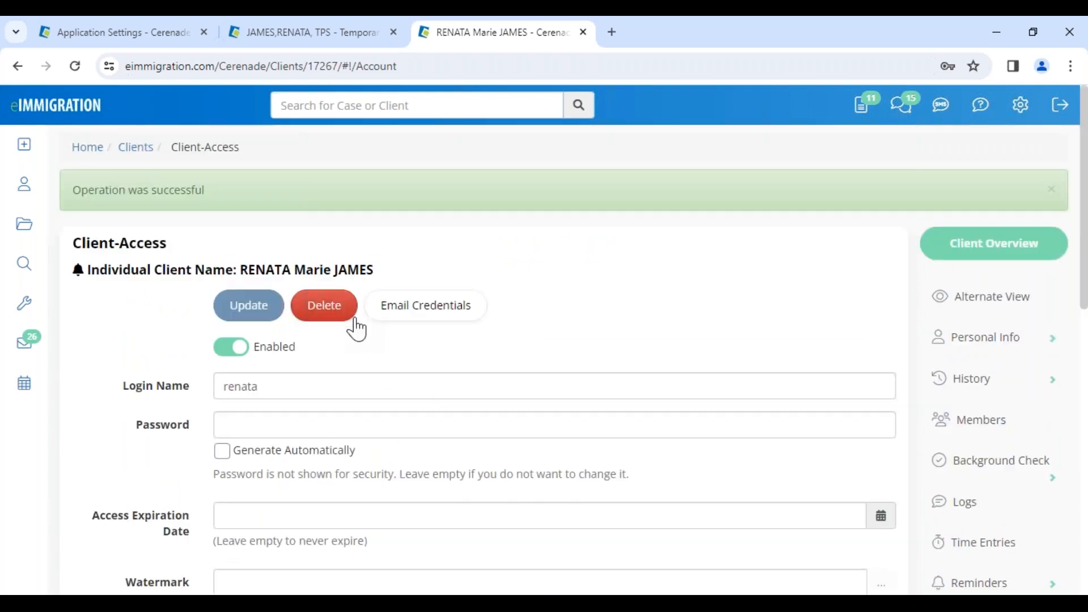
scroll(357, 329, "down", 5)
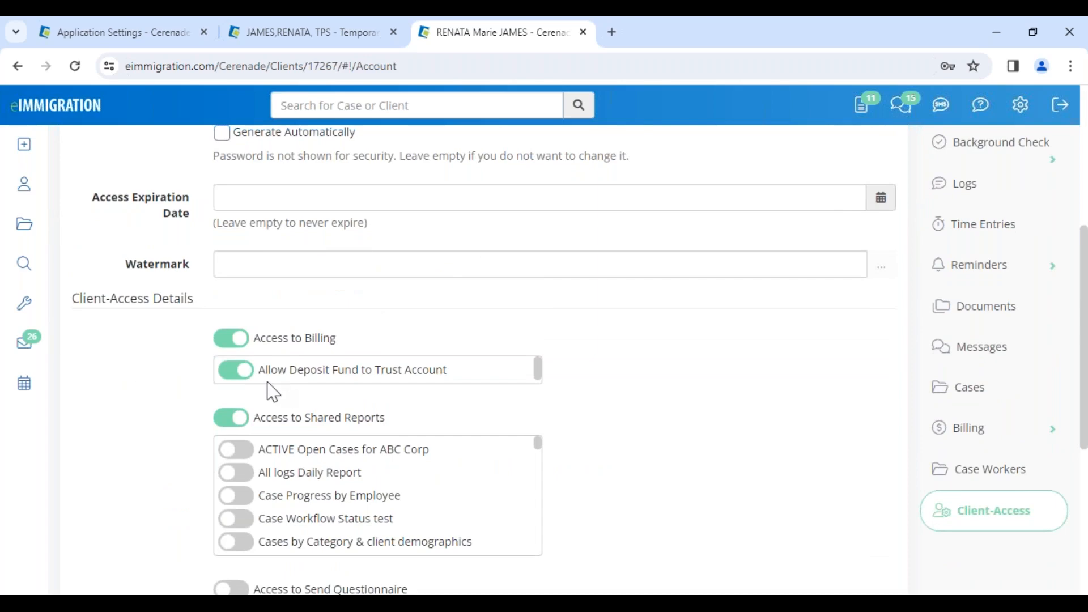
Share the All logs Daily Report and Case Progress by Employee reports with the client
scroll(277, 351, "down", 3)
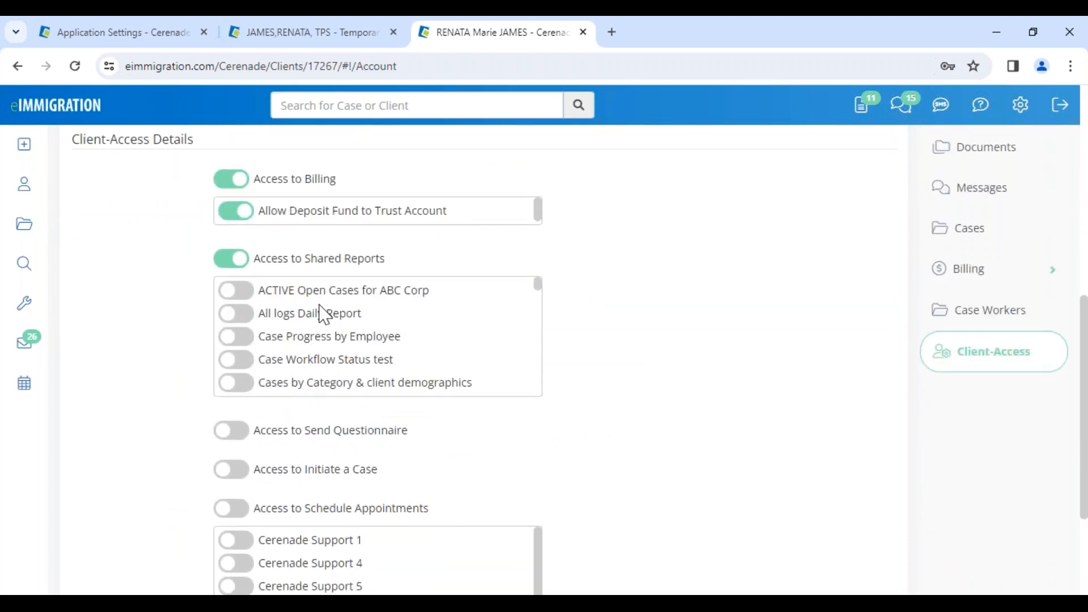
left_click(246, 320)
scroll(245, 384, "down", 10)
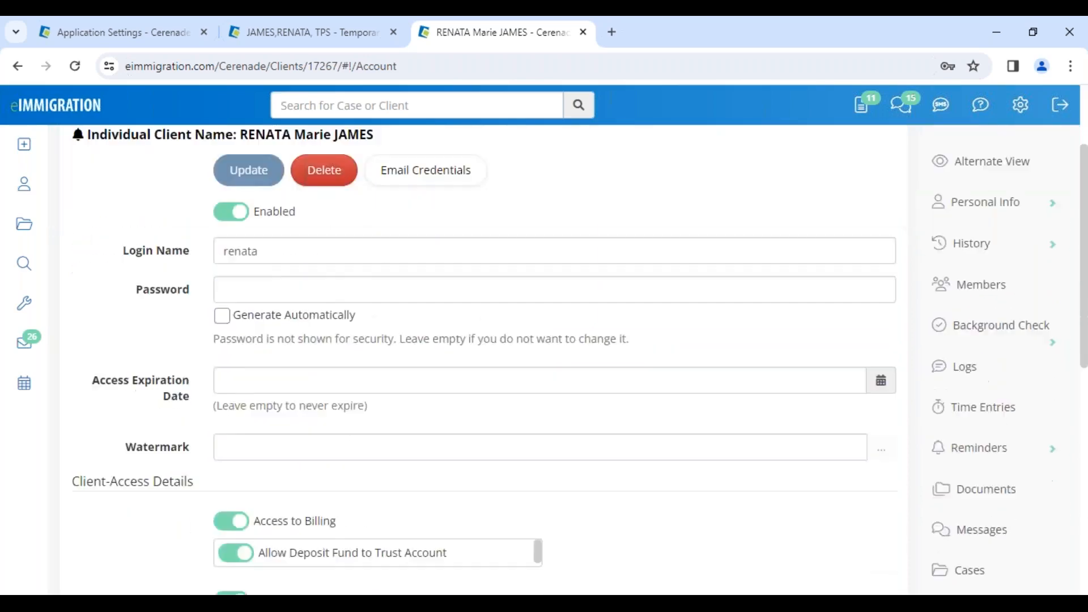
left_click(248, 260)
scroll(245, 340, "down", 10)
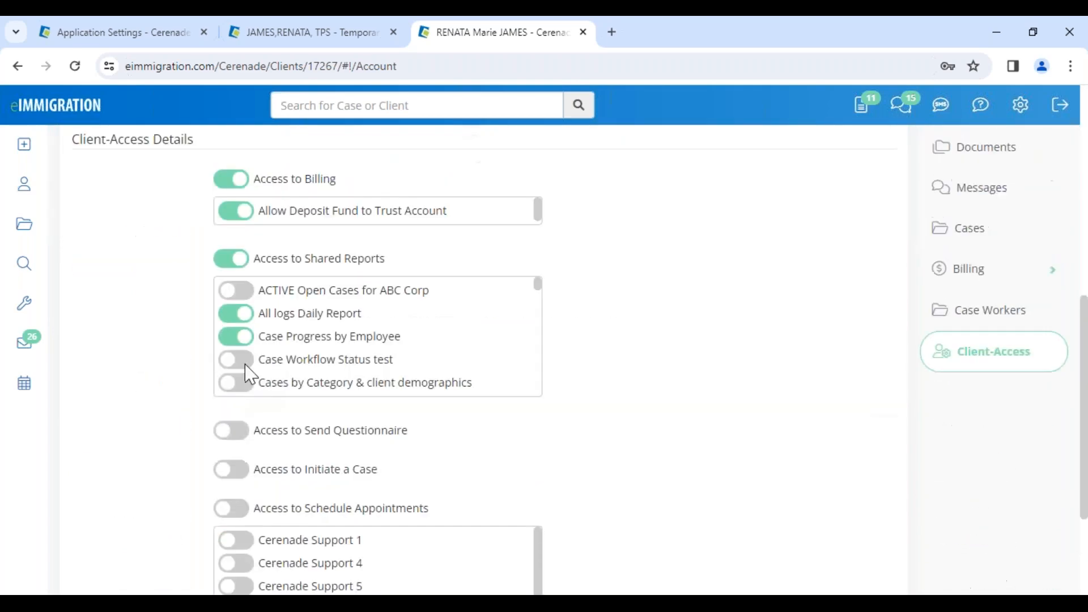
Enable the client's access to send questionnaires and to initiate a case
left_click(246, 430)
scroll(250, 363, "down", 10)
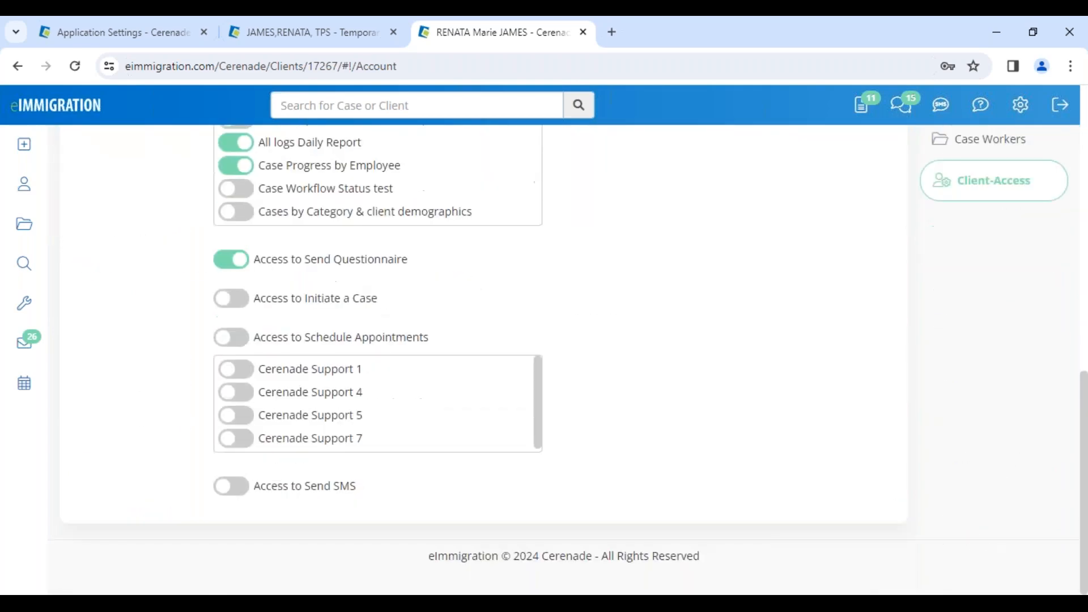
scroll(224, 396, "down", 10)
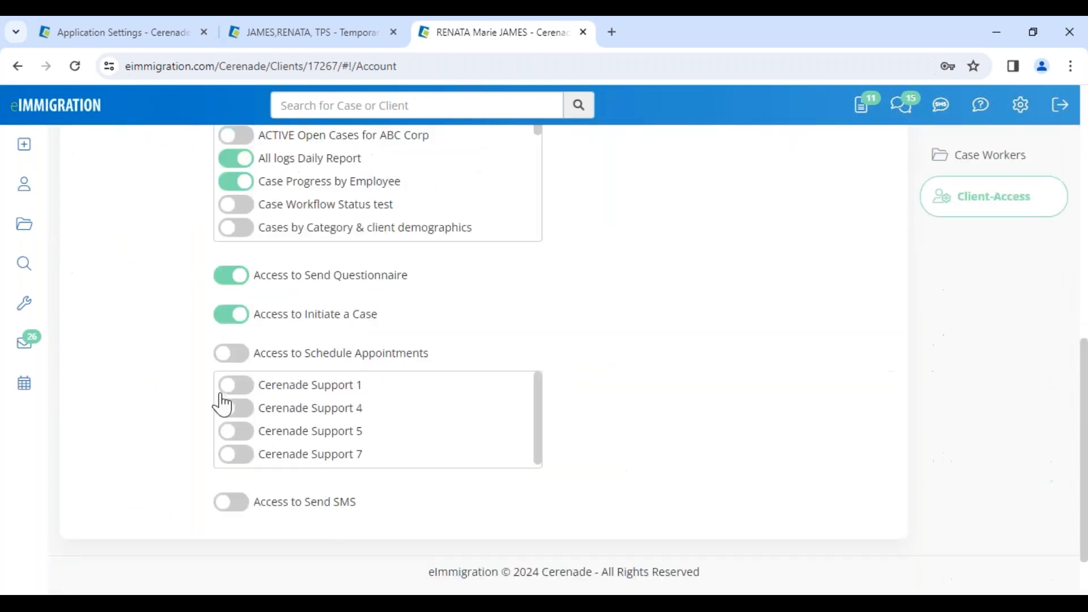
Enable the client's access to schedule appointments and make Cerenade Support 4 available for them
left_click(237, 341)
scroll(260, 446, "down", 3)
scroll(260, 446, "down", 5)
left_click(235, 391)
scroll(236, 389, "down", 10)
Try to enable the client's access to send SMS
left_click(233, 488)
scroll(232, 493, "down", 10)
left_click(231, 488)
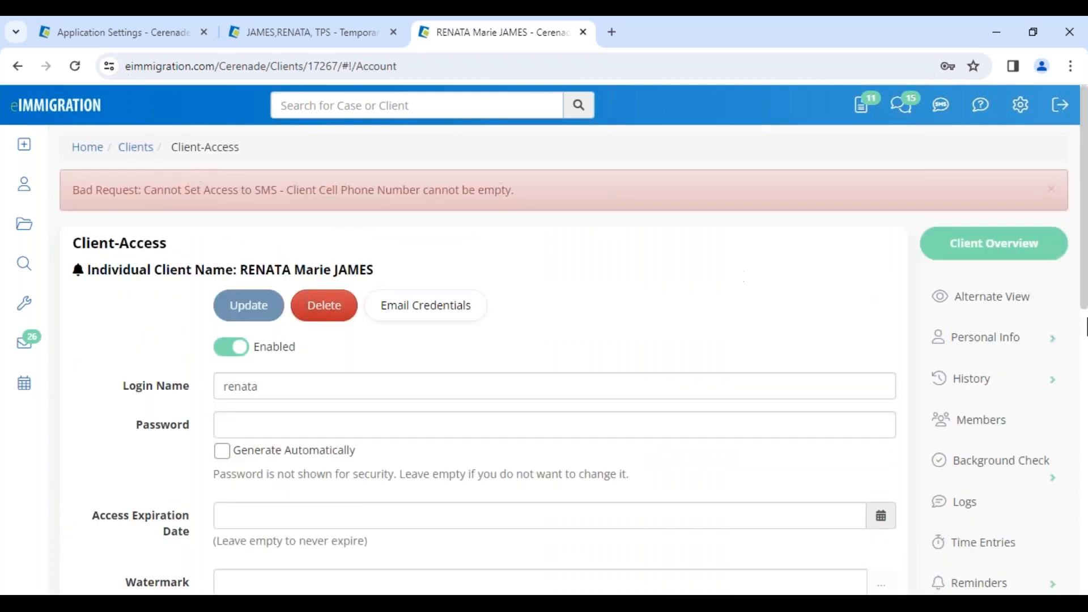
Enter the client's cell phone number in the General Info record and save the changes
left_click(993, 357)
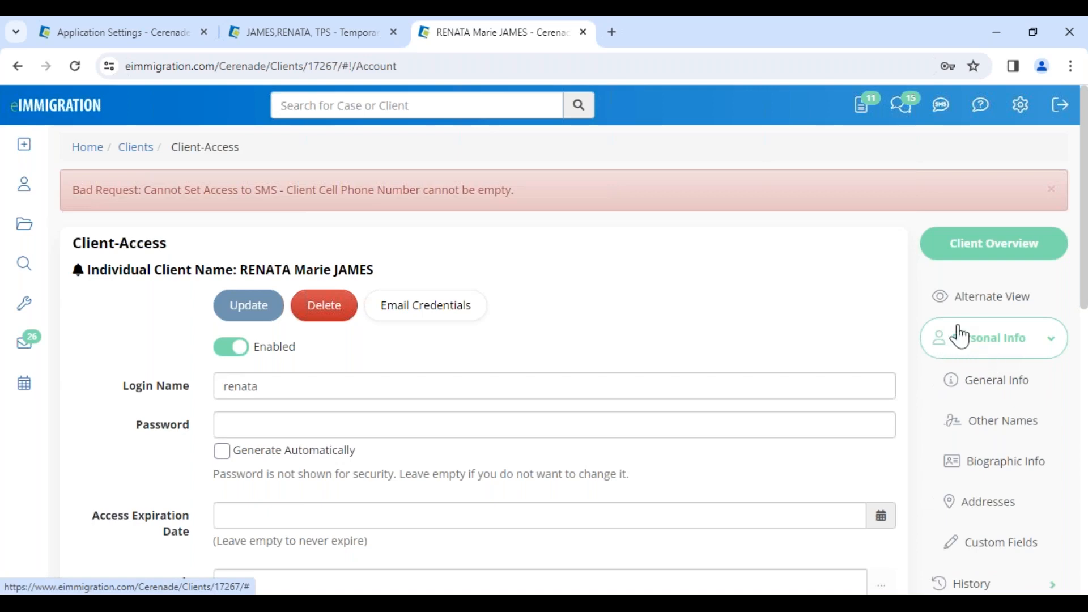
left_click(993, 381)
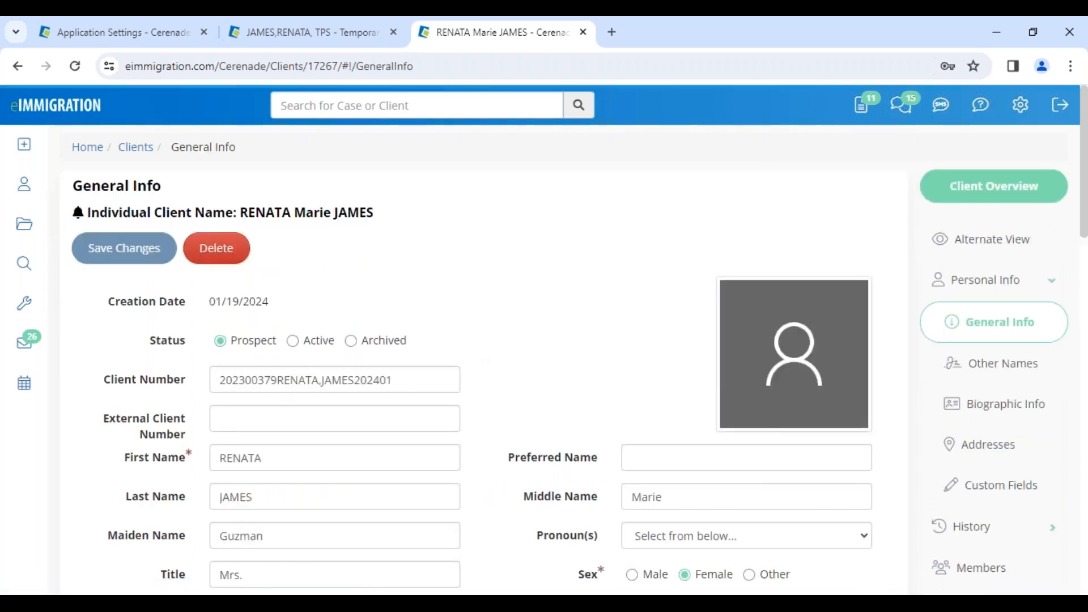
scroll(433, 456, "down", 8)
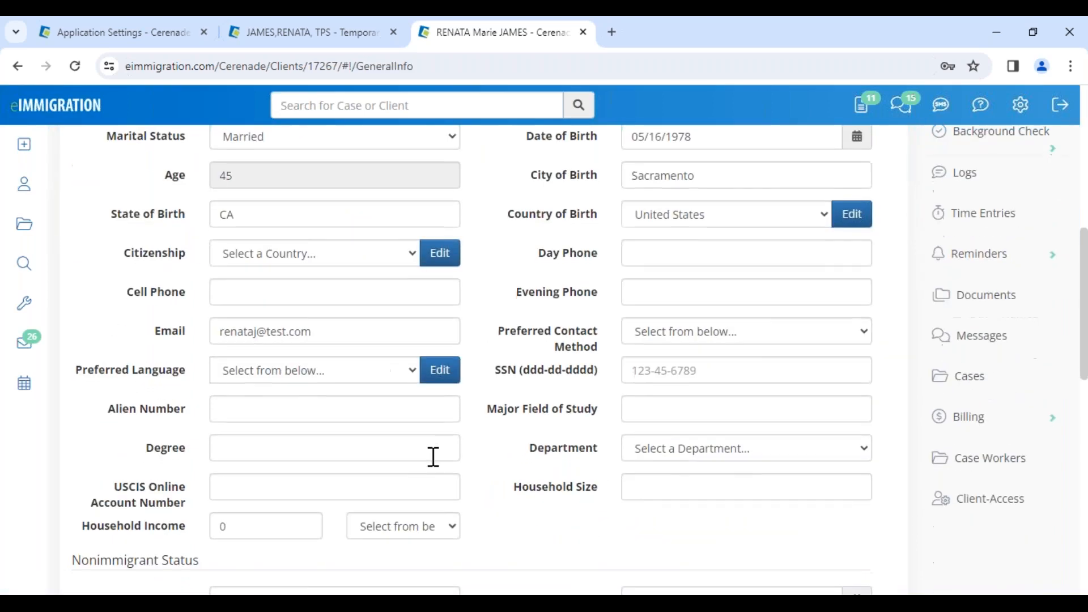
left_click(314, 279)
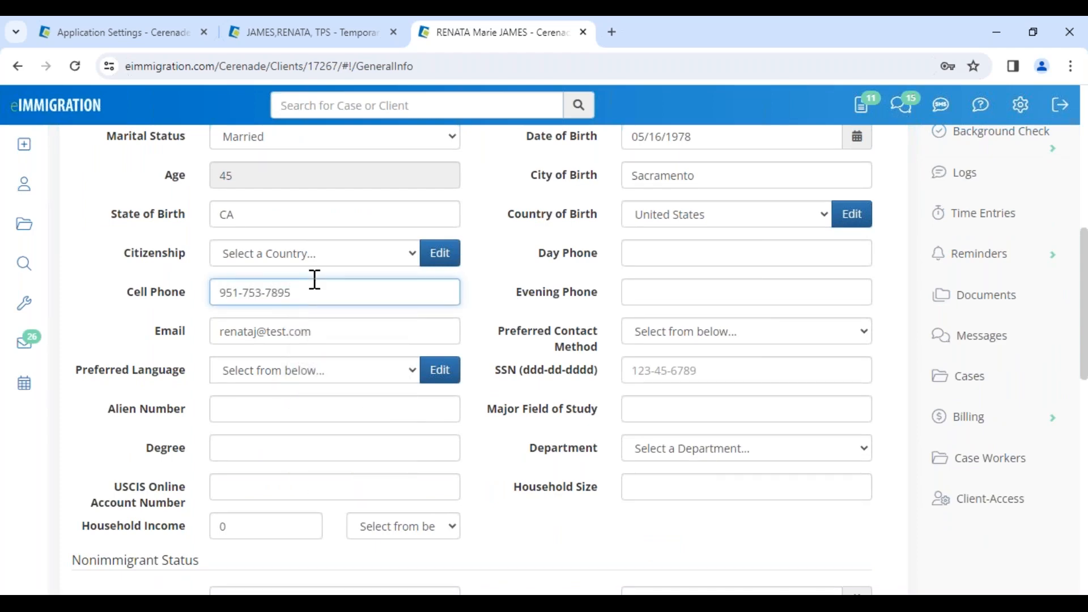
scroll(237, 284, "up", 8)
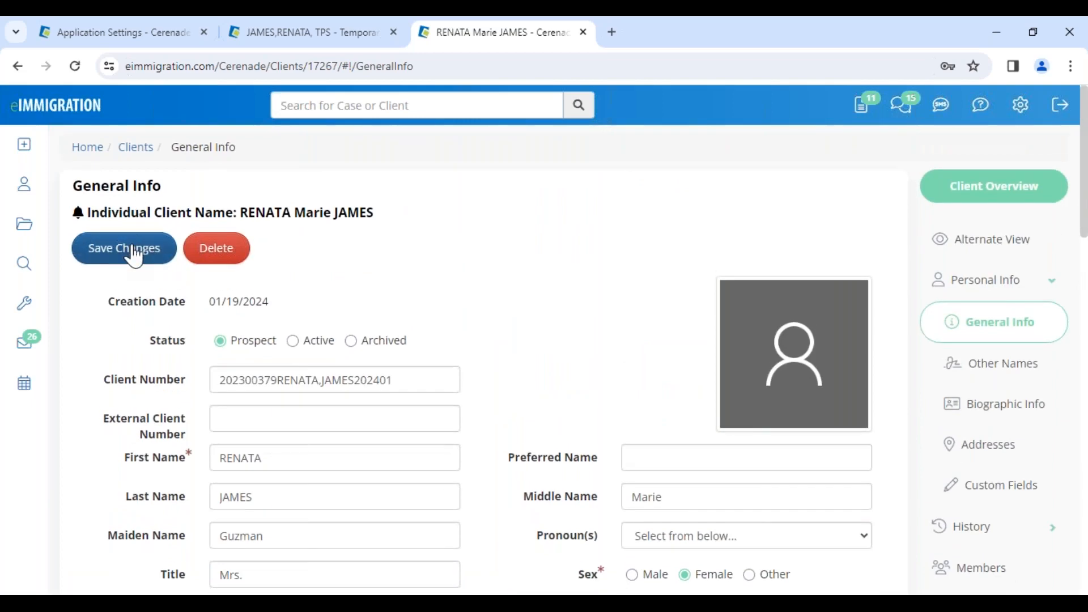
left_click(135, 257)
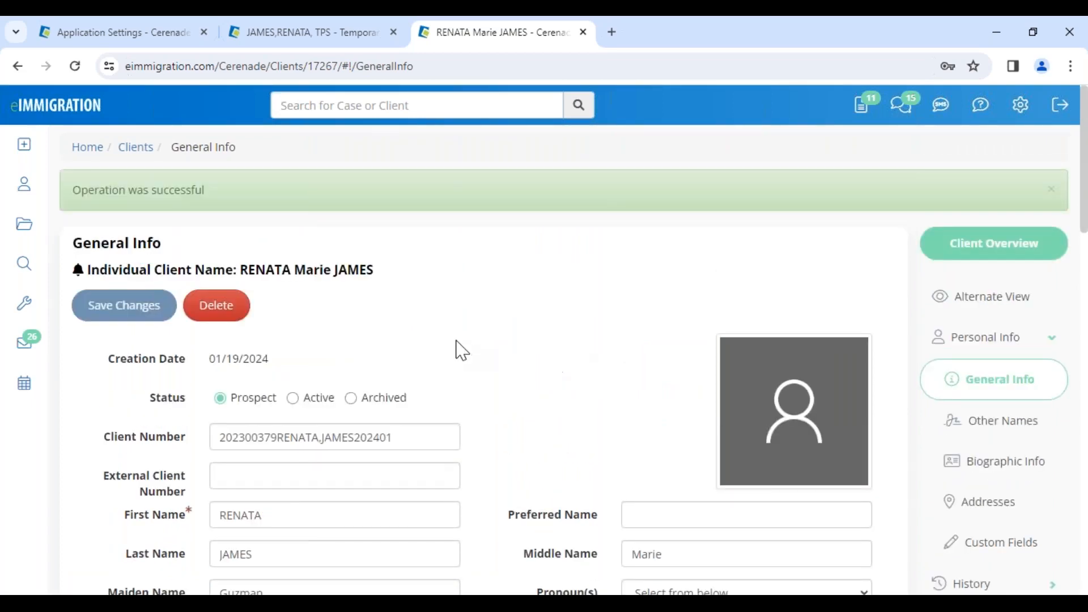
Return to the Client-Access settings and enable Access to Send SMS
scroll(869, 505, "down", 10)
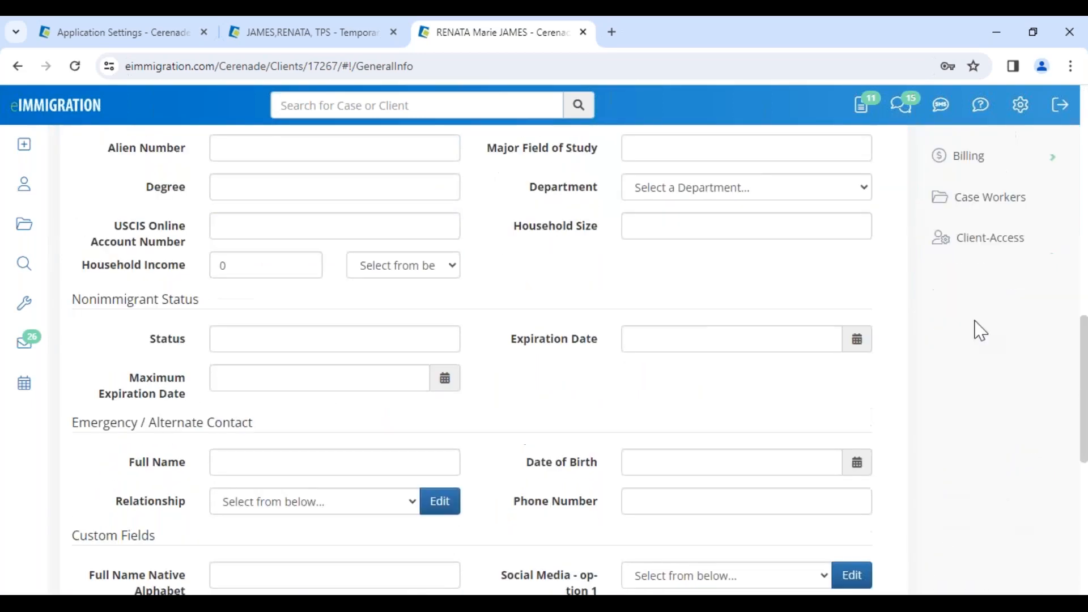
left_click(989, 240)
scroll(252, 456, "down", 10)
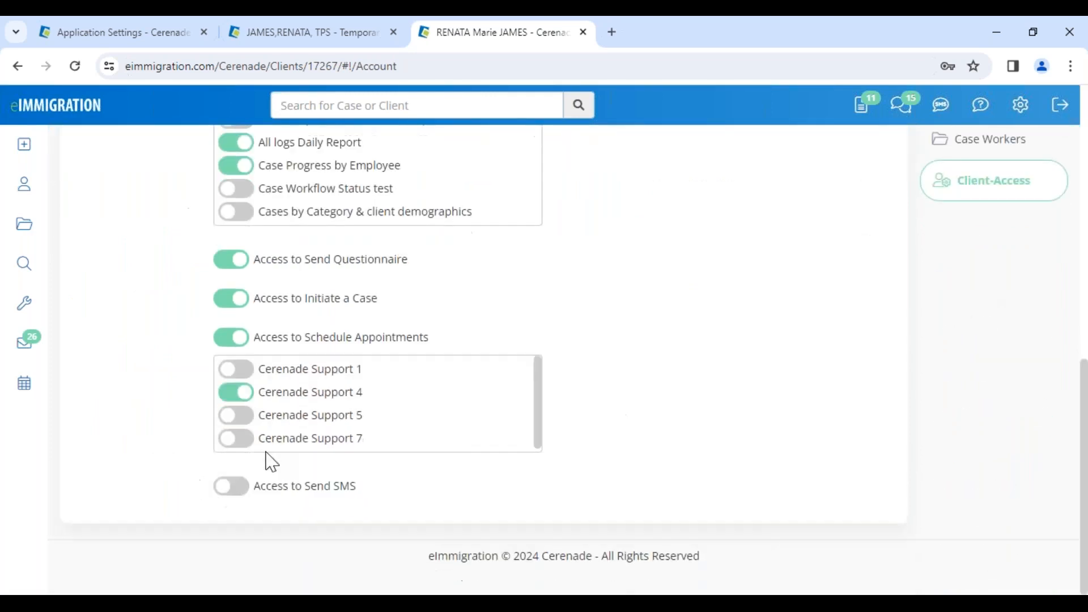
left_click(240, 493)
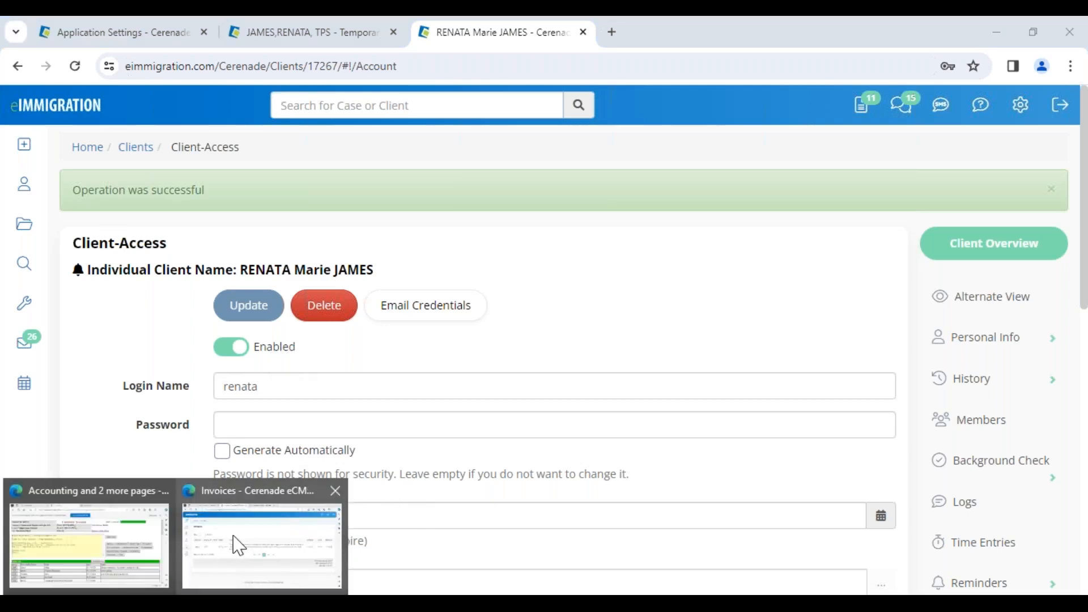
Switch to the client portal in the other browser, refresh it, review the Deposit Fund form and return to the home page
left_click(224, 561)
left_click(57, 55)
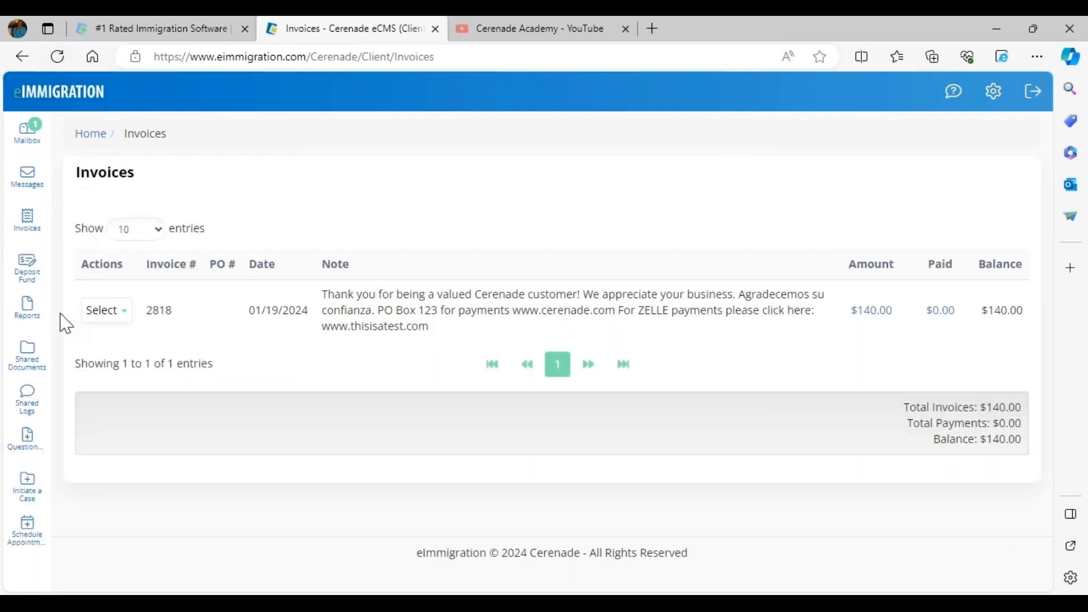
left_click(25, 280)
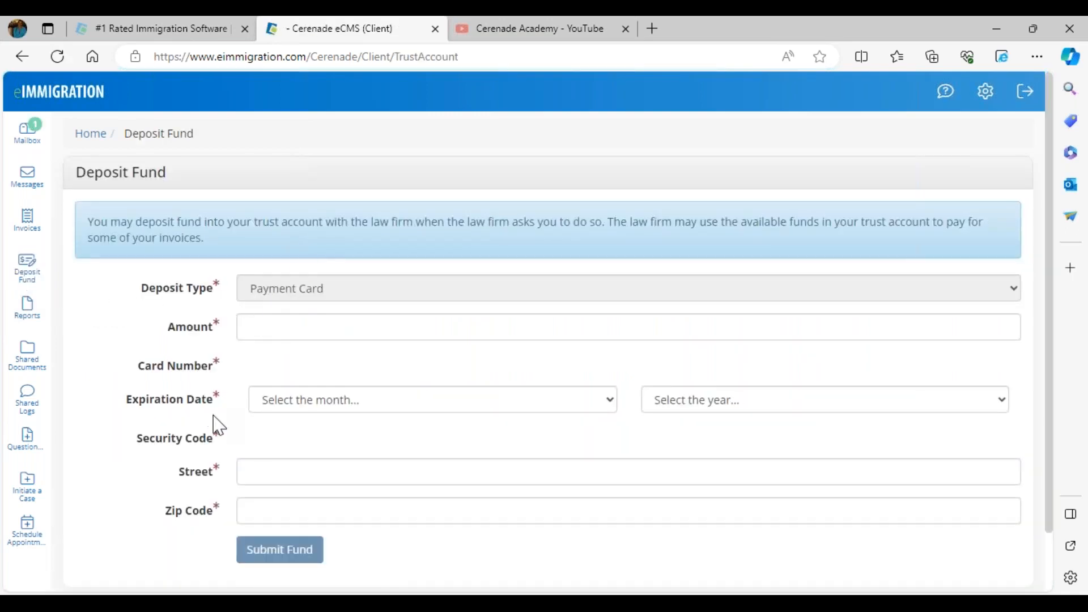
left_click(34, 105)
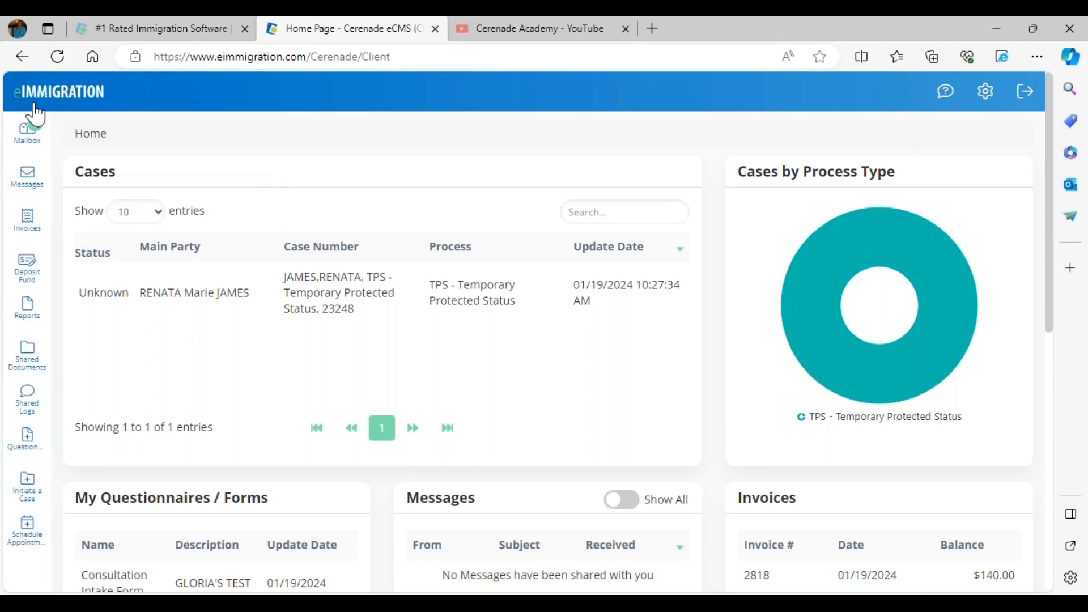
Switch back to the staff browser and go from the Branding settings to the Administrator home page
left_click(216, 603)
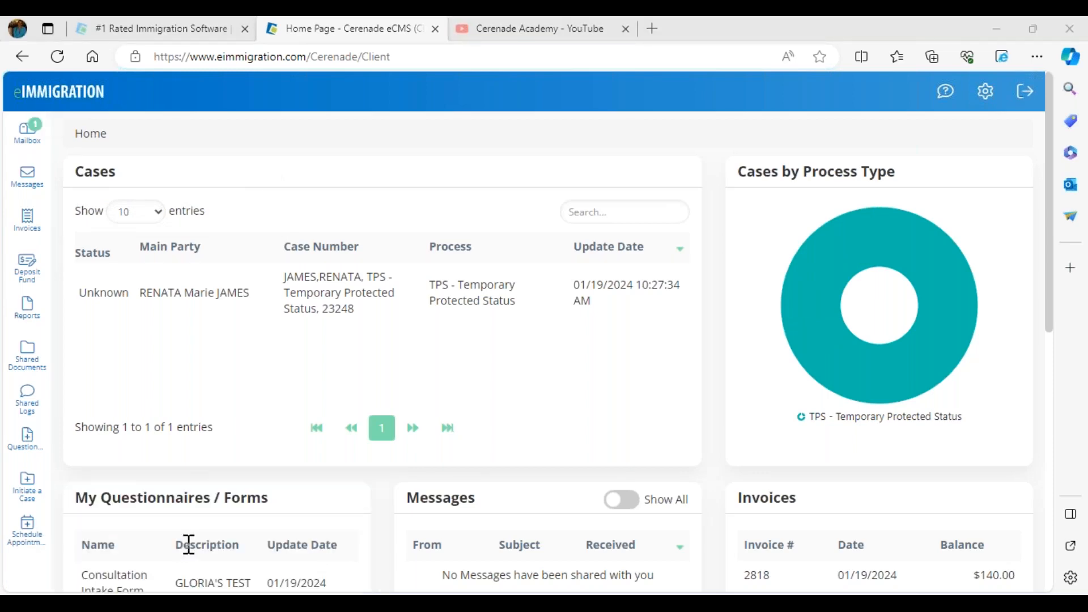
left_click(262, 560)
left_click(116, 33)
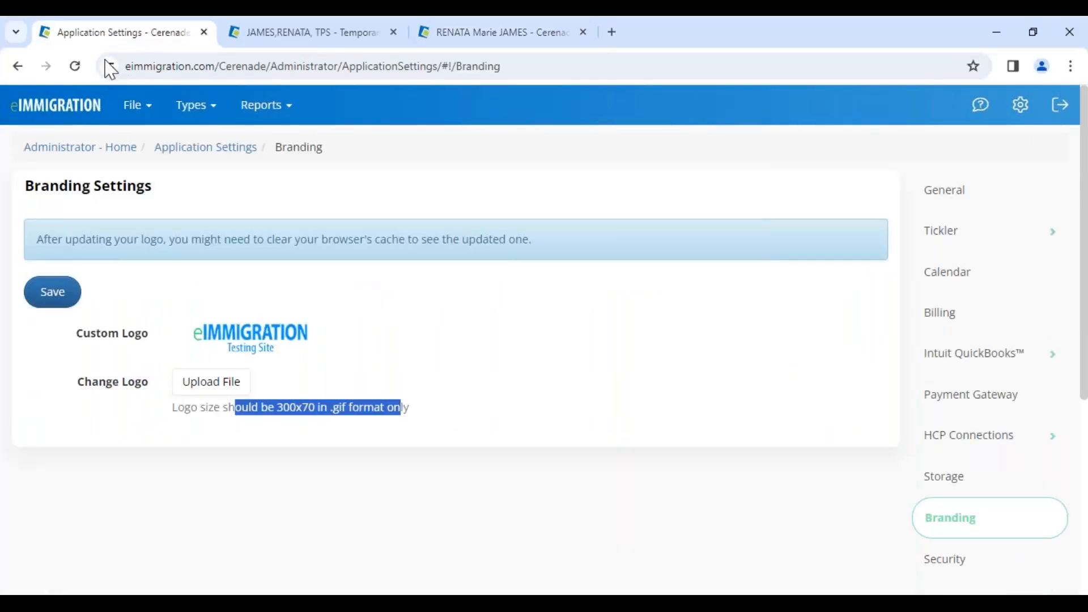
left_click(65, 149)
left_click_drag(26, 145, 137, 148)
Open the Report Templates list from the Administrator home page and look through the available templates
scroll(150, 430, "down", 10)
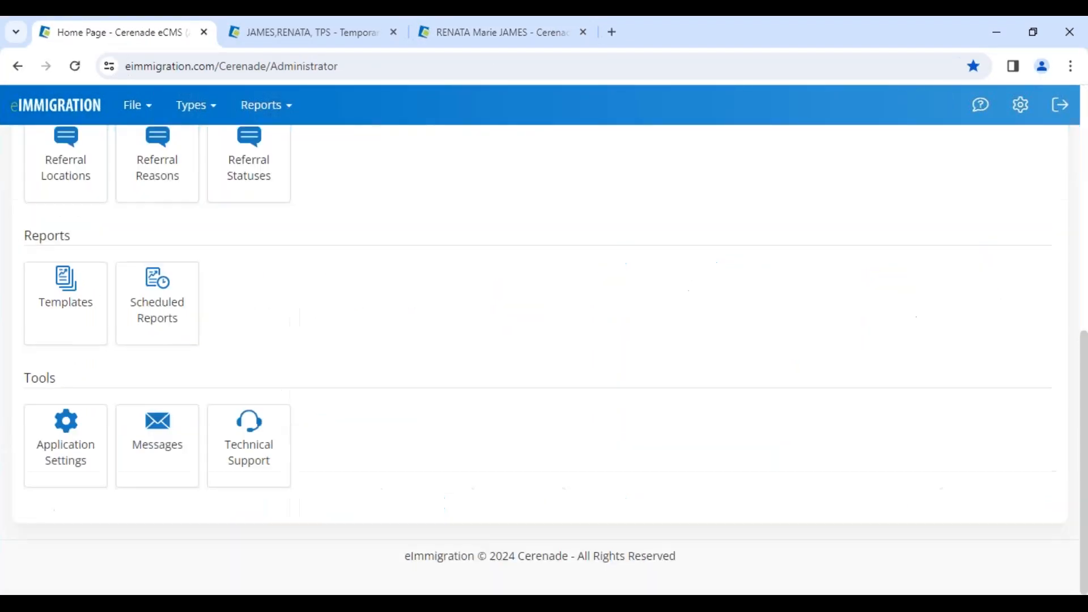
double_click(40, 238)
left_click(66, 316)
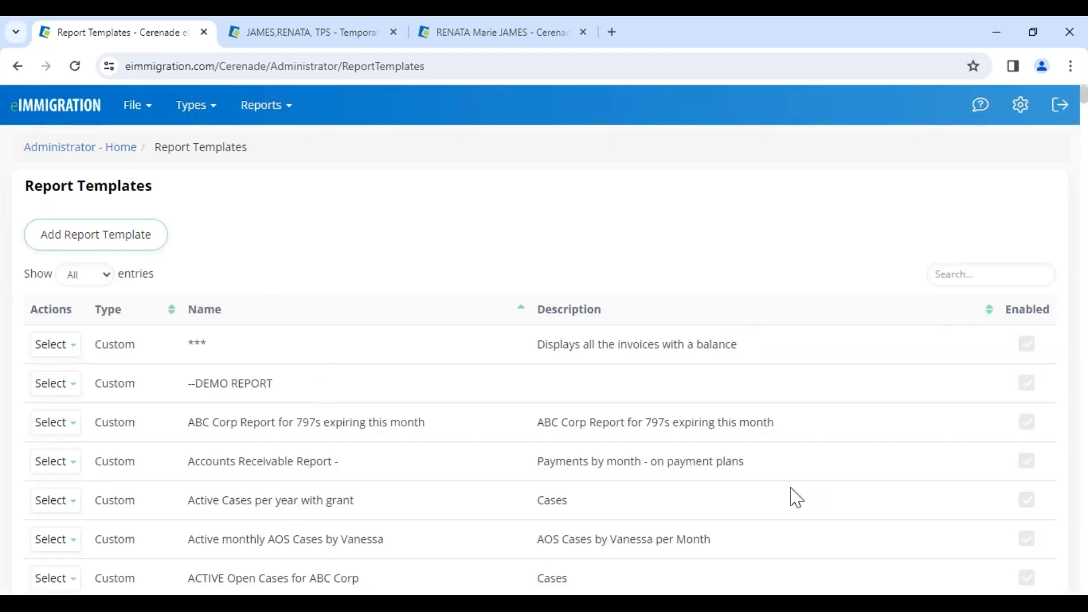
scroll(711, 539, "down", 6)
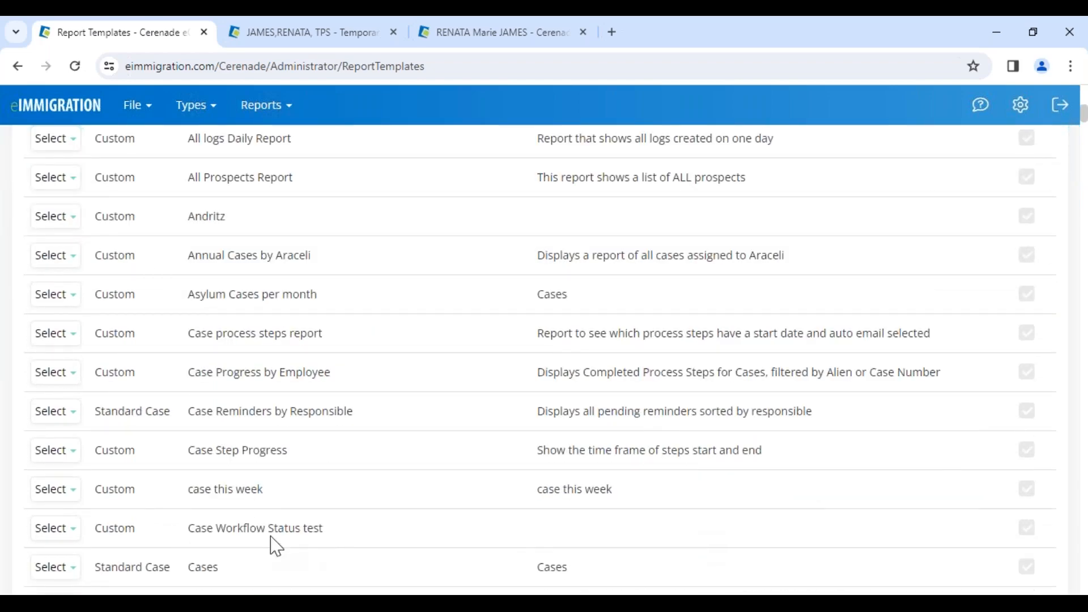
scroll(210, 530, "up", 6)
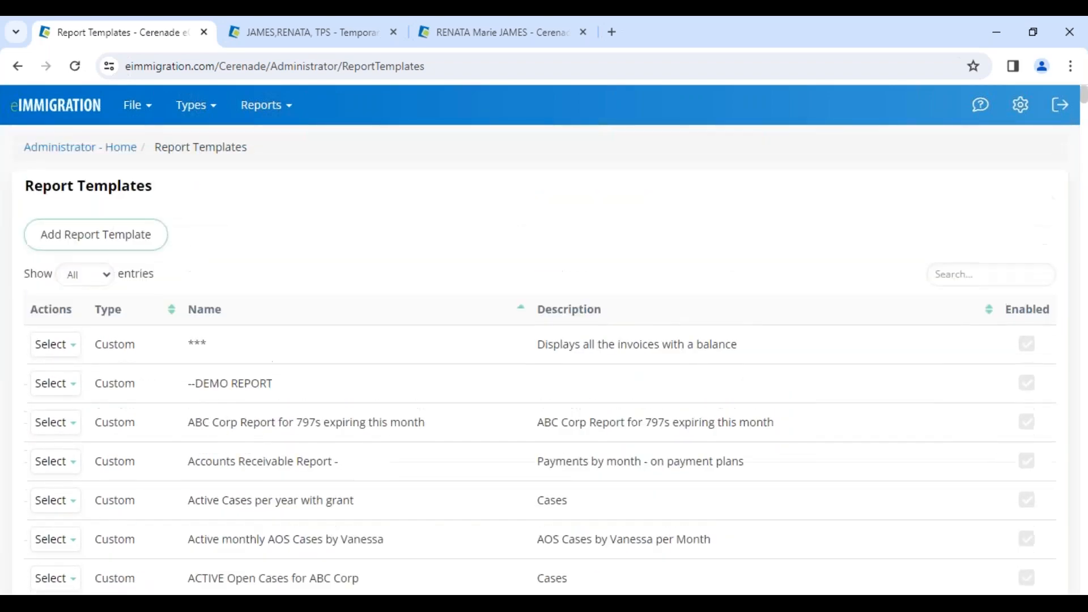
Filter the report templates by "passpo" and examine the passport expiration templates and the actions available for them
left_click(972, 268)
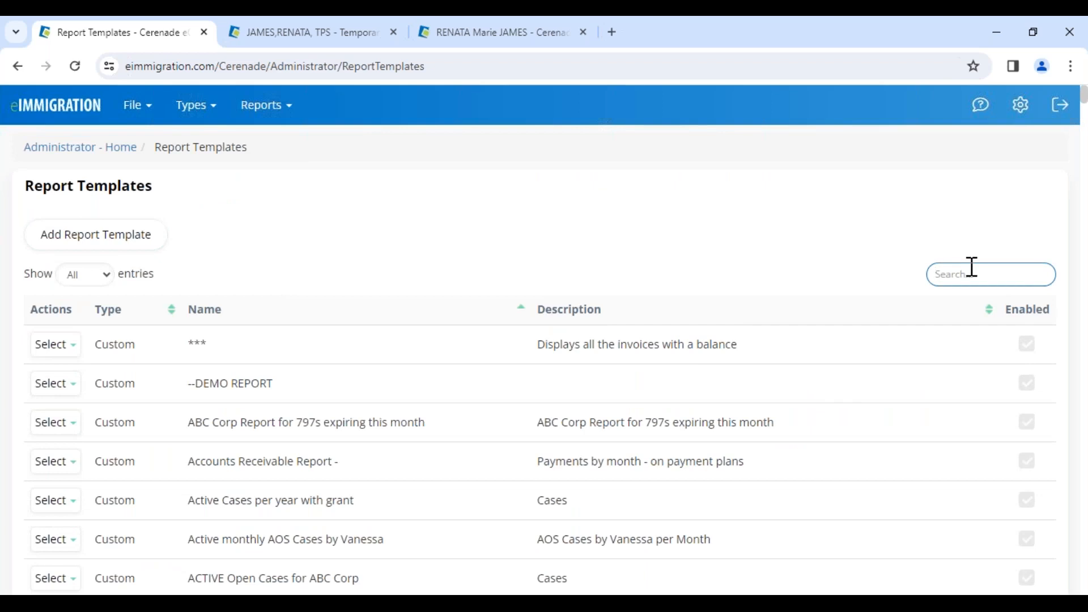
type("passpo")
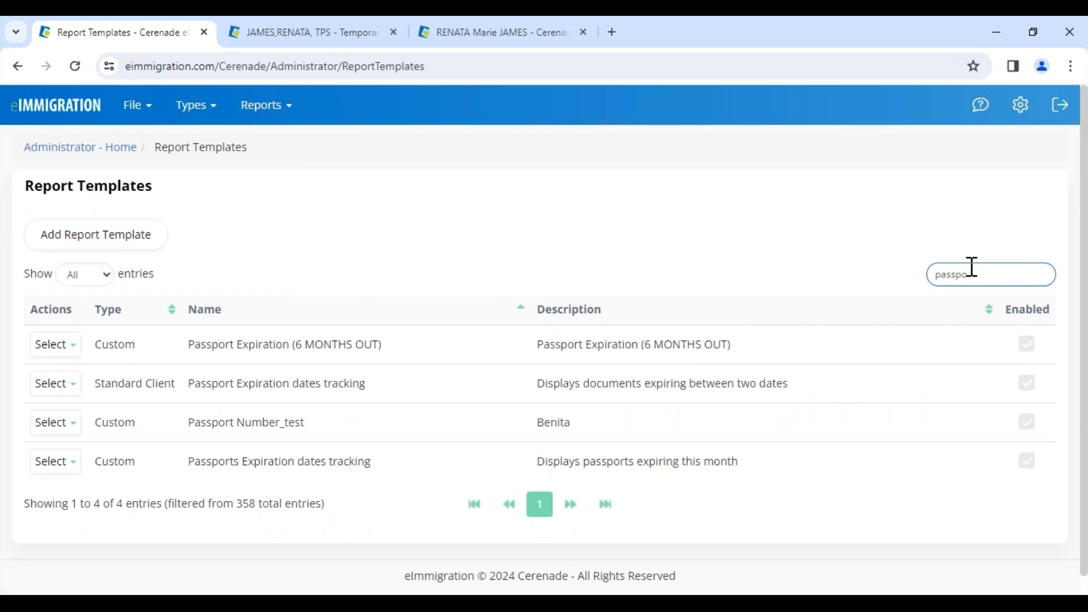
left_click_drag(106, 384, 373, 395)
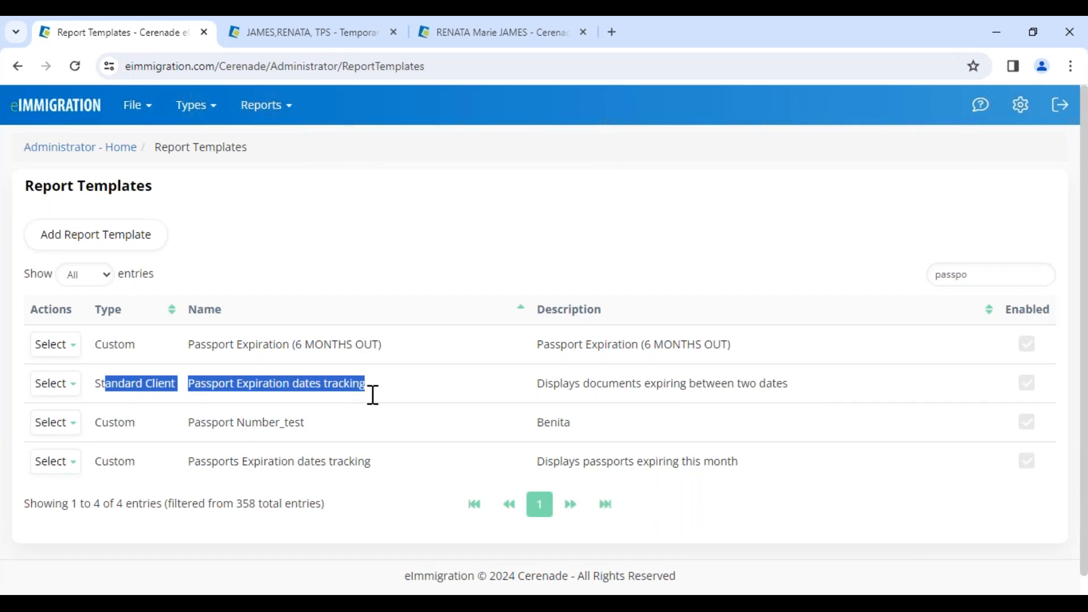
left_click_drag(233, 345, 379, 344)
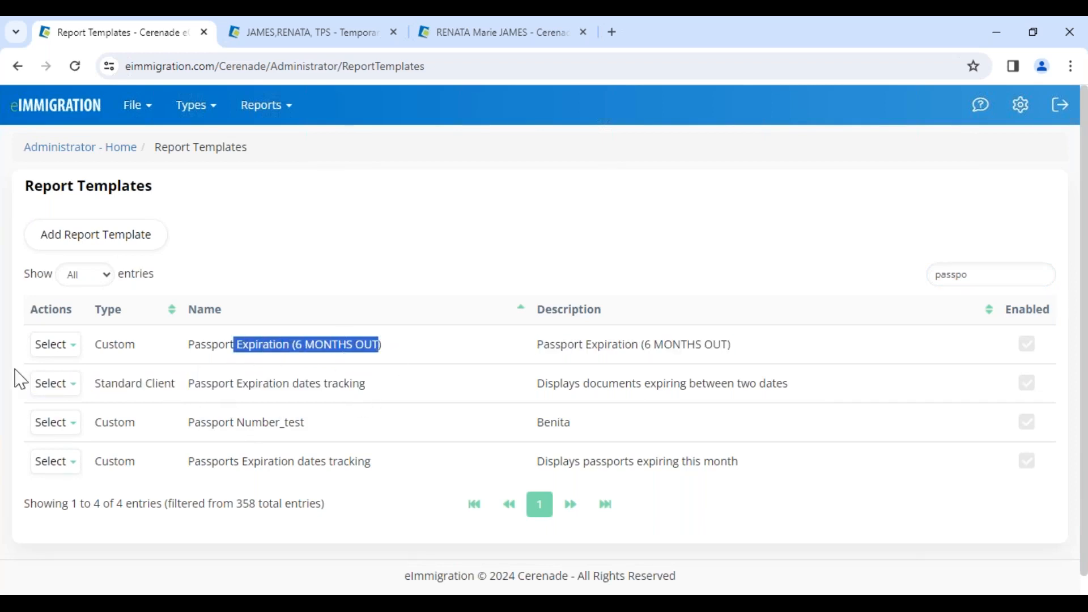
left_click(51, 385)
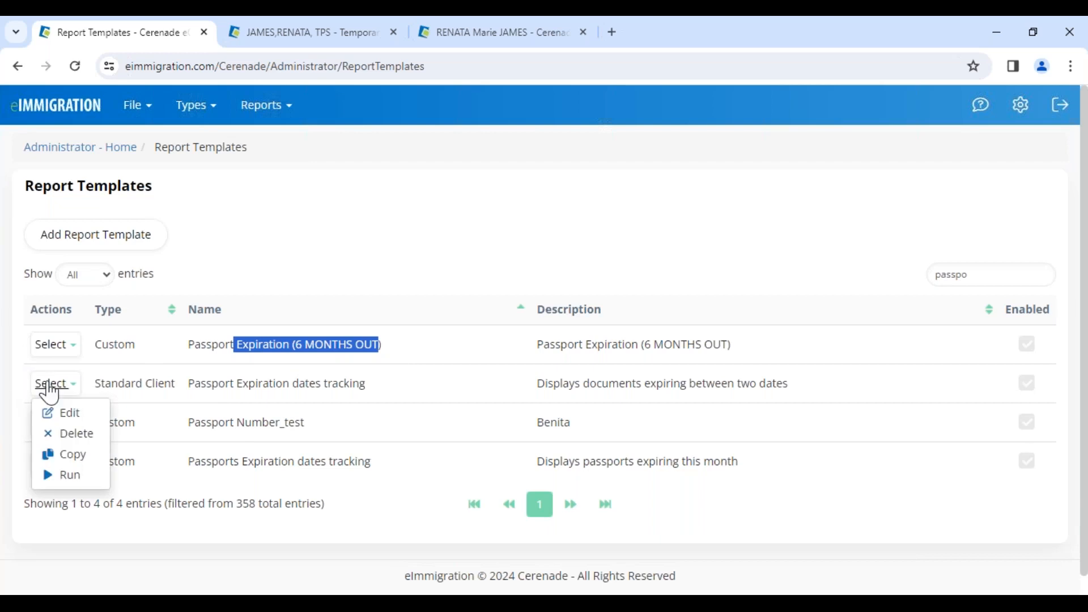
left_click(86, 458)
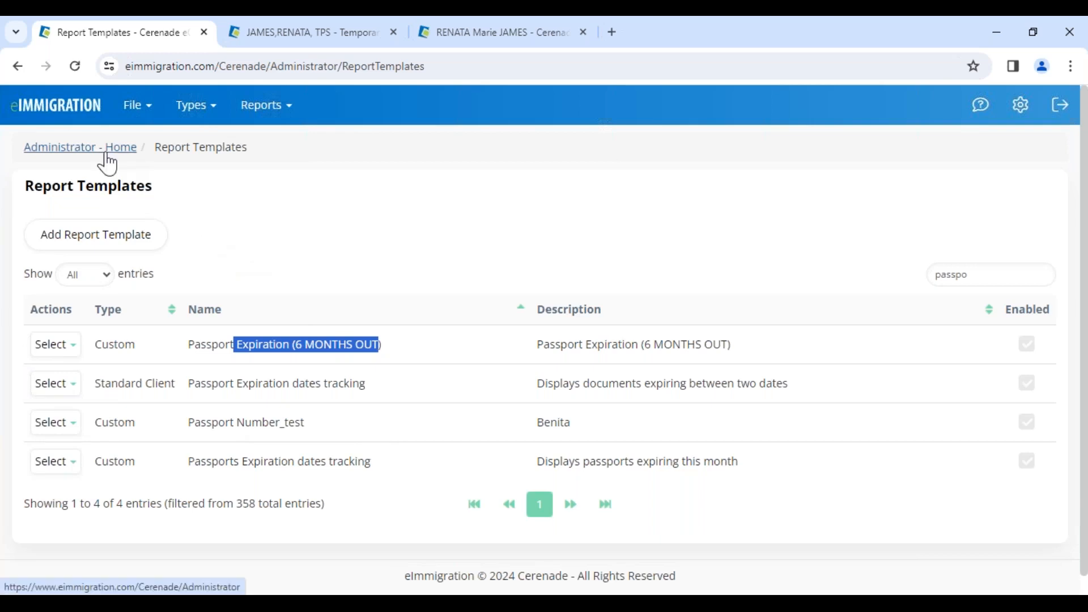
Open a new report template form, review its access, search criteria and column sections, and return to the Administrator home page
left_click(91, 246)
scroll(395, 451, "down", 3)
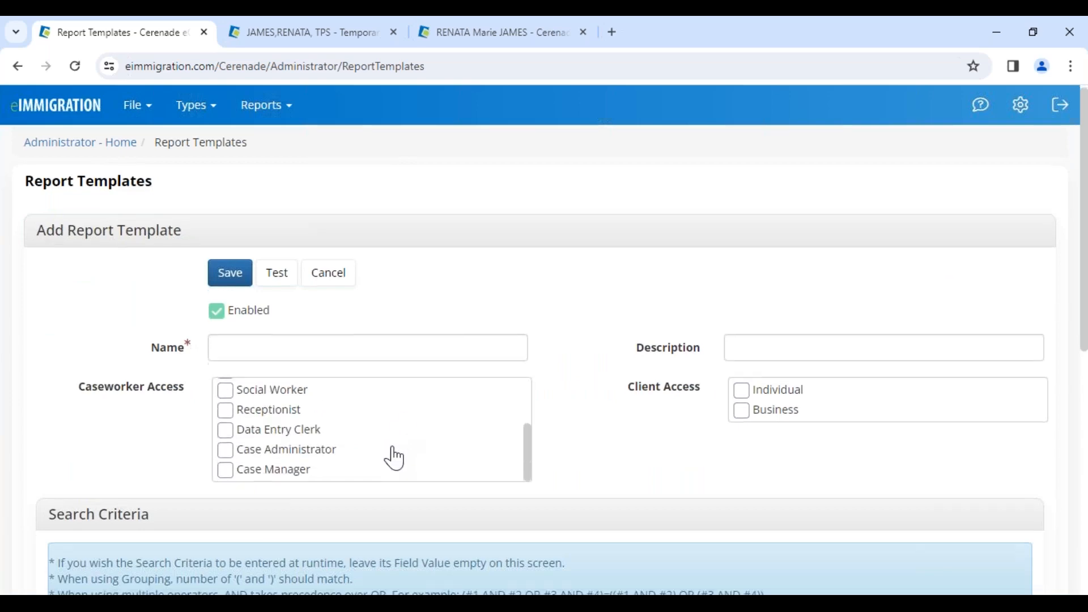
scroll(284, 530, "down", 8)
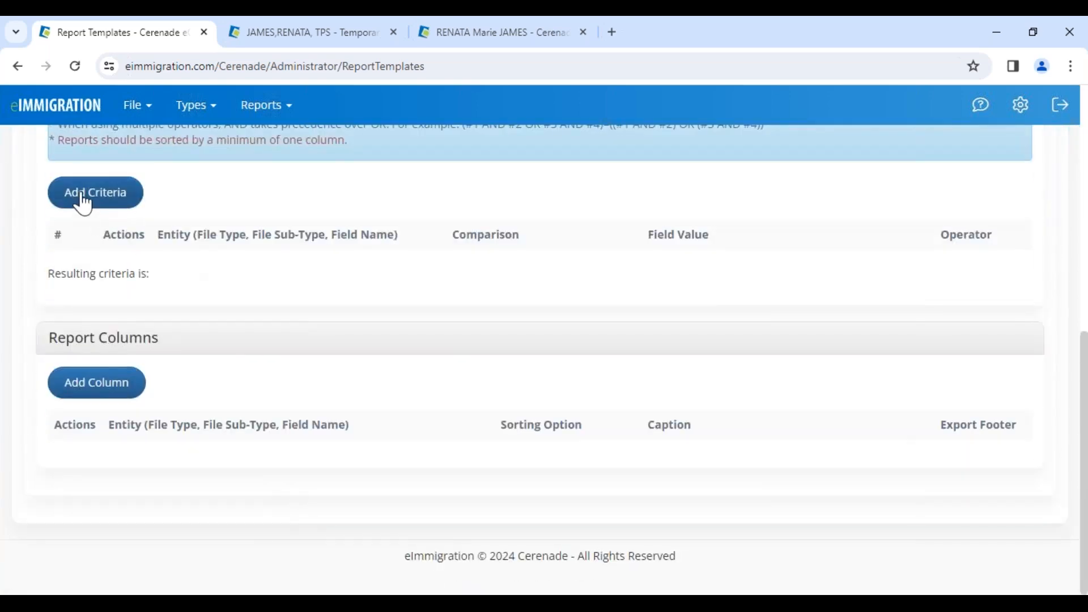
left_click(91, 365)
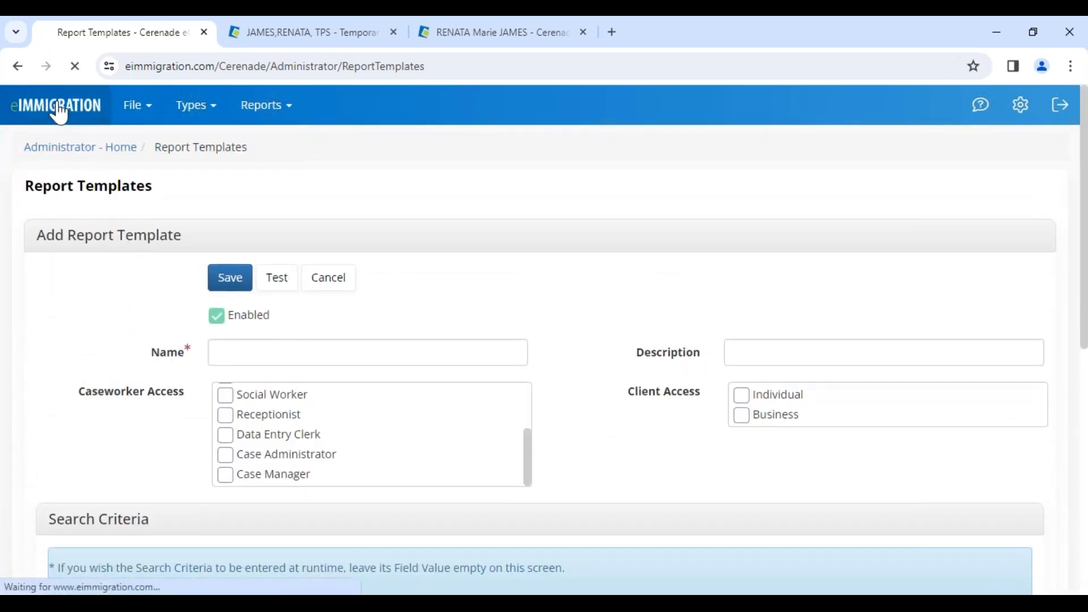
Try granting Client Access to Individual and Business in a new report template, and cancel the template without saving
scroll(287, 408, "down", 3)
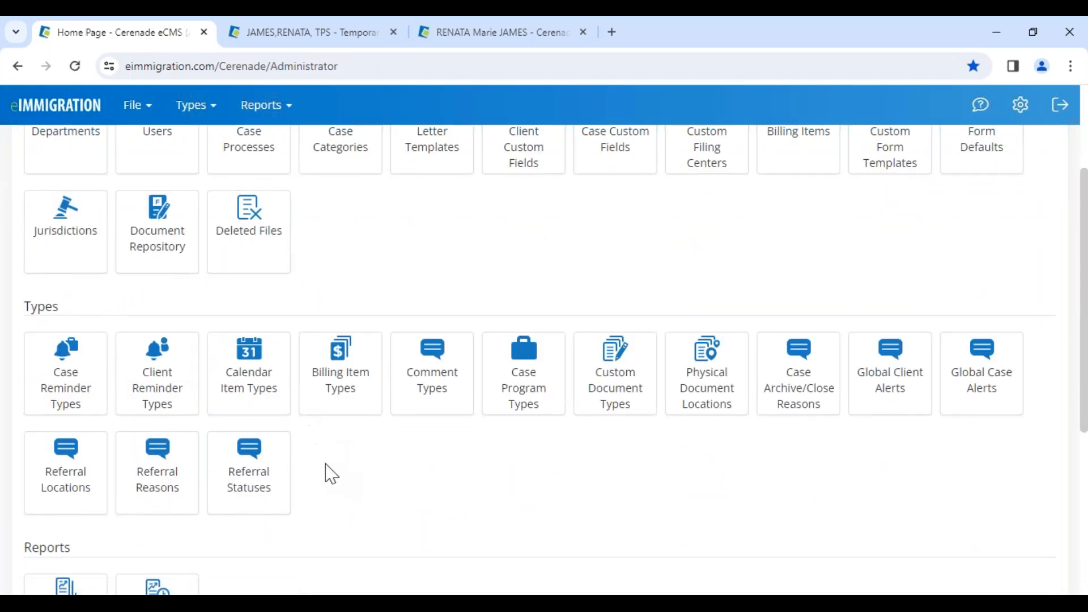
scroll(331, 474, "down", 3)
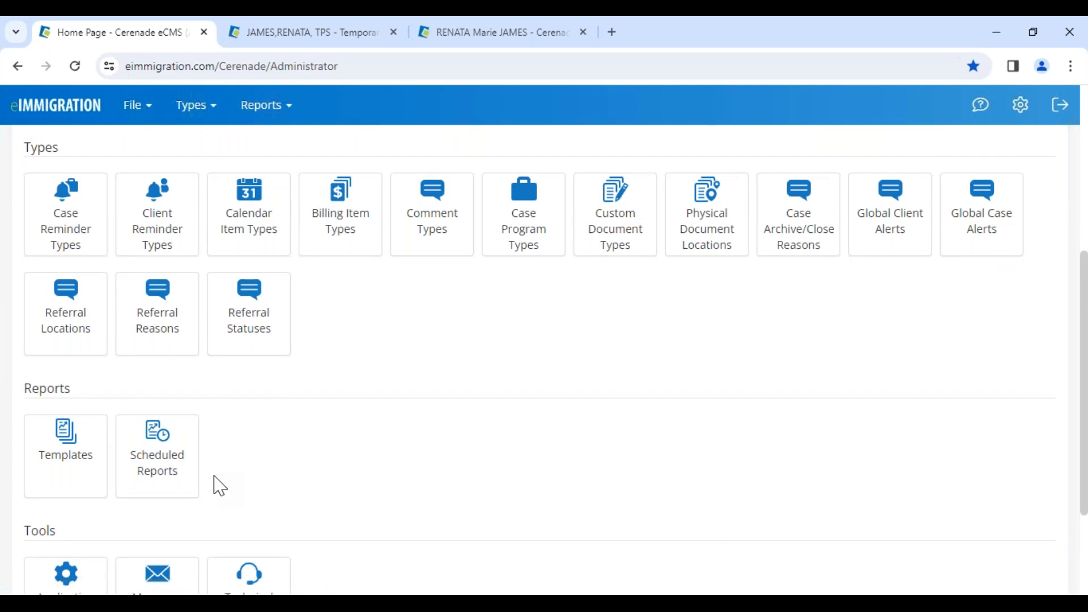
left_click(73, 469)
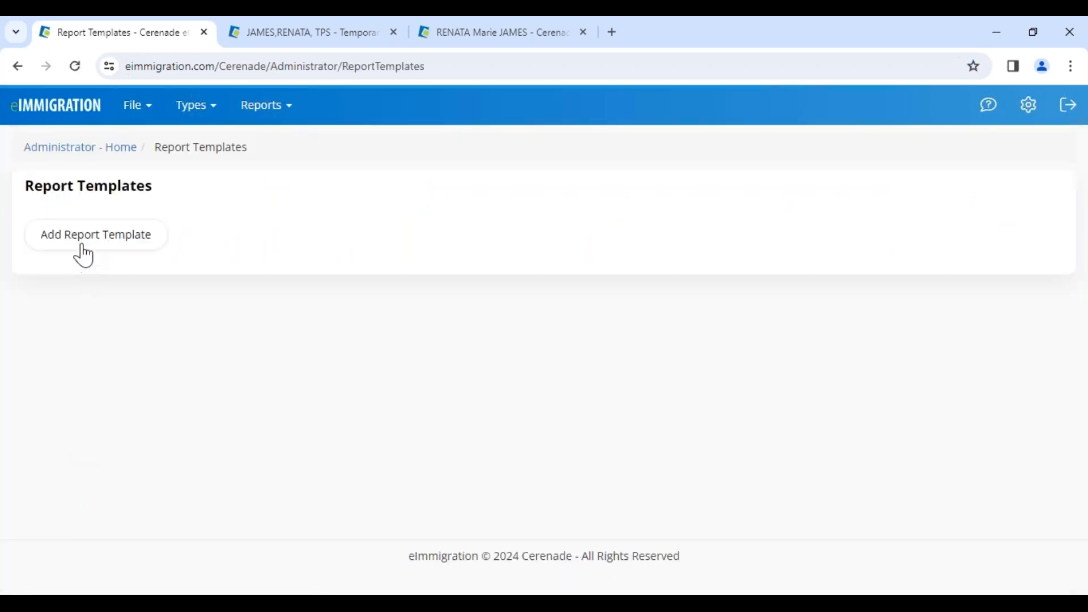
left_click(120, 255)
triple_click(650, 399)
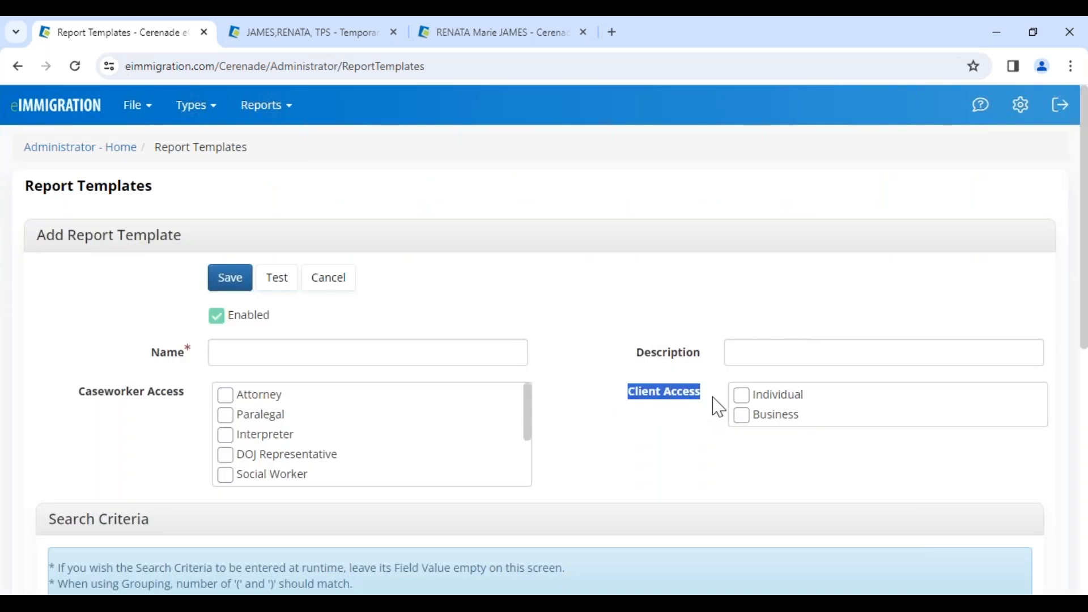
left_click(742, 397)
left_click(742, 432)
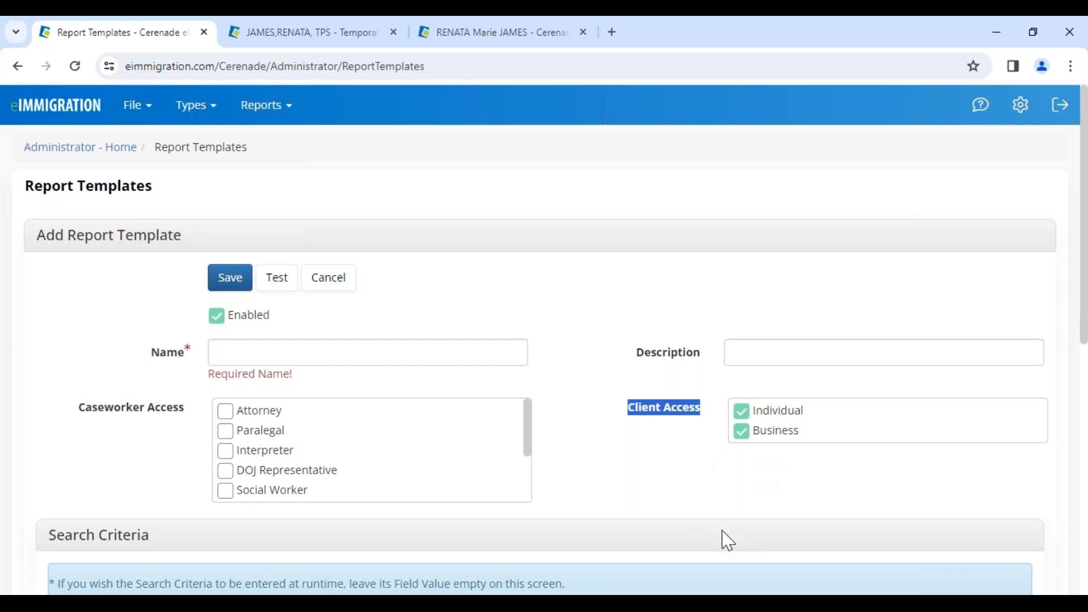
left_click(336, 278)
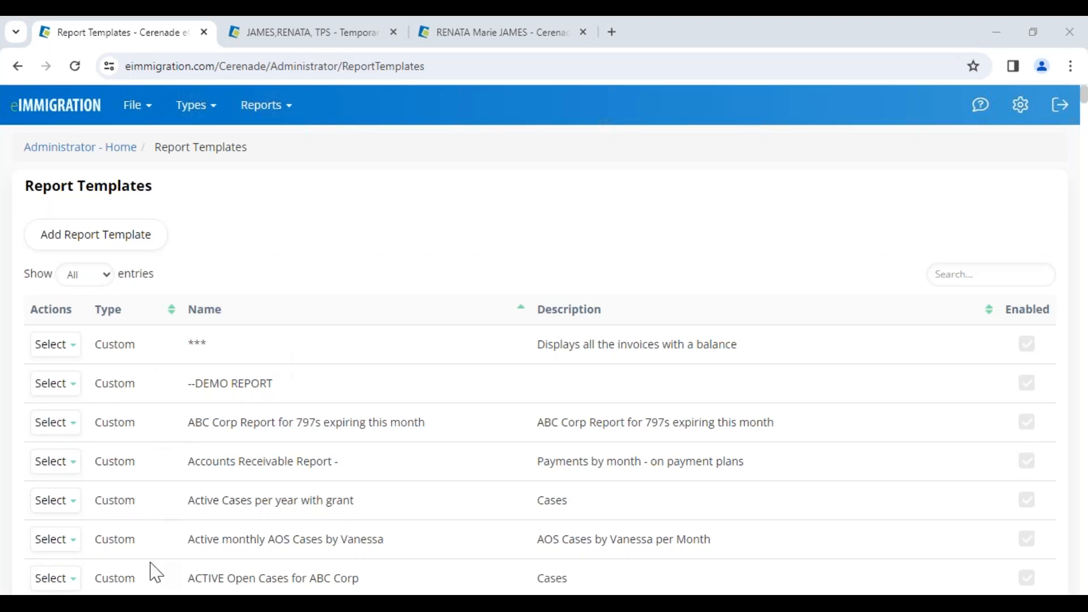
Switch to the client portal in the other browser and run the All logs Daily Report from its Reports page
mouse_move(162, 603)
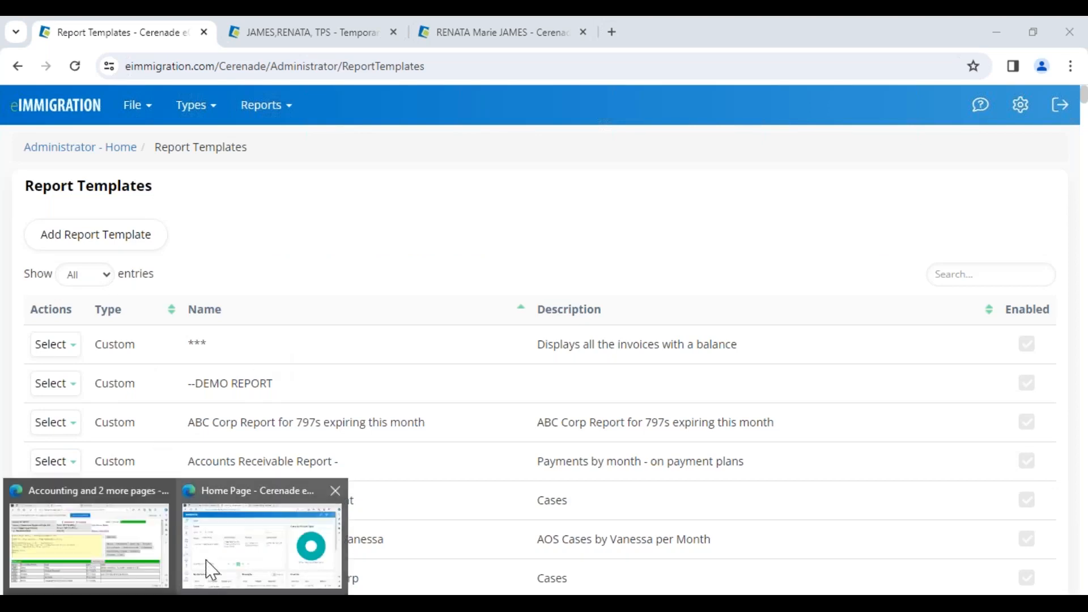
mouse_move(208, 569)
left_click(215, 573)
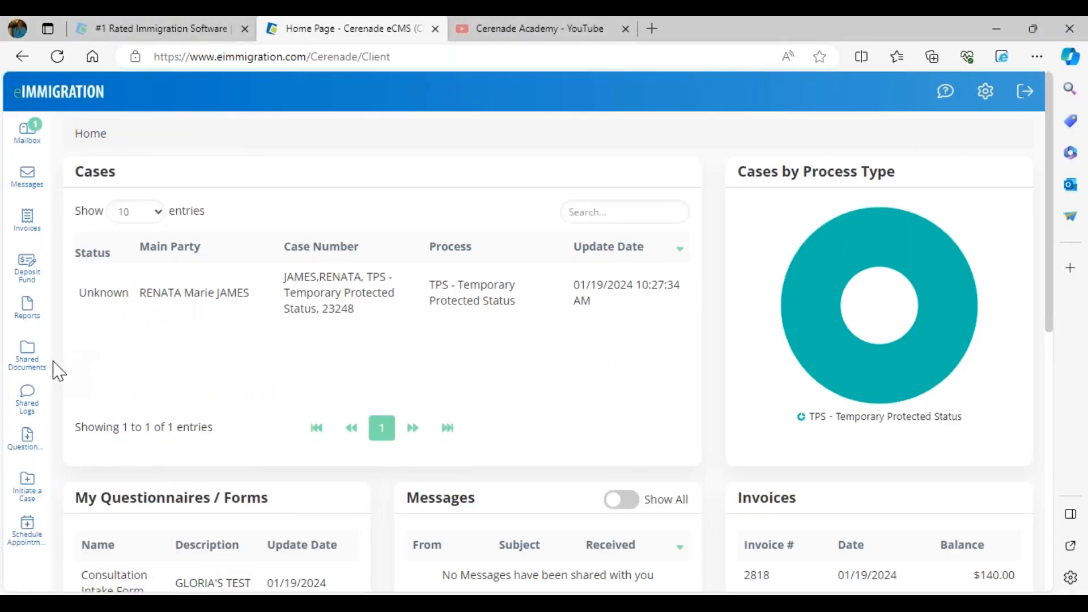
left_click(31, 320)
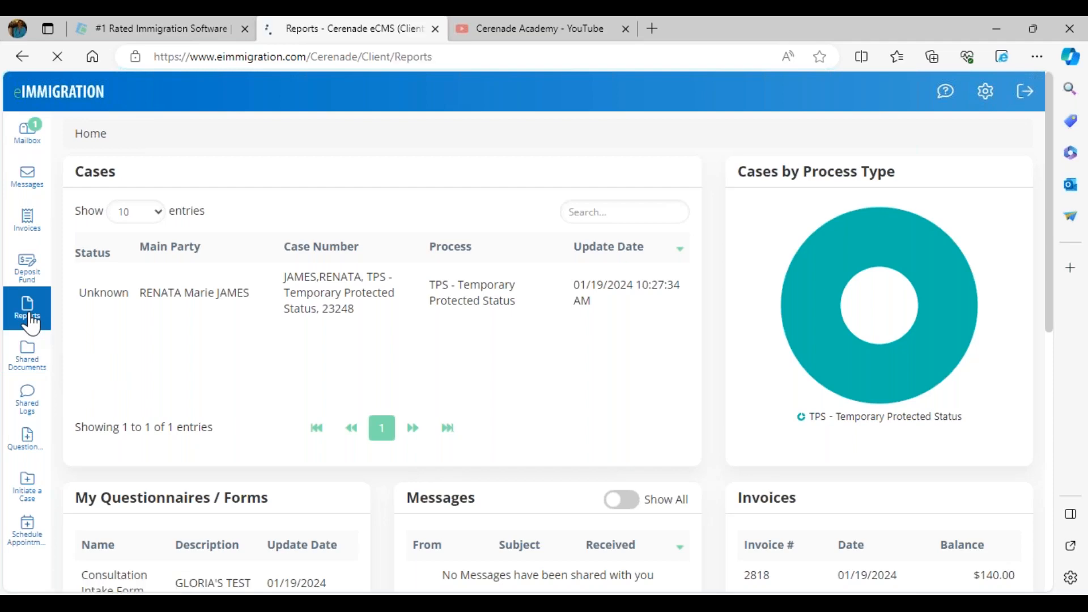
left_click(106, 299)
left_click_drag(189, 310, 327, 306)
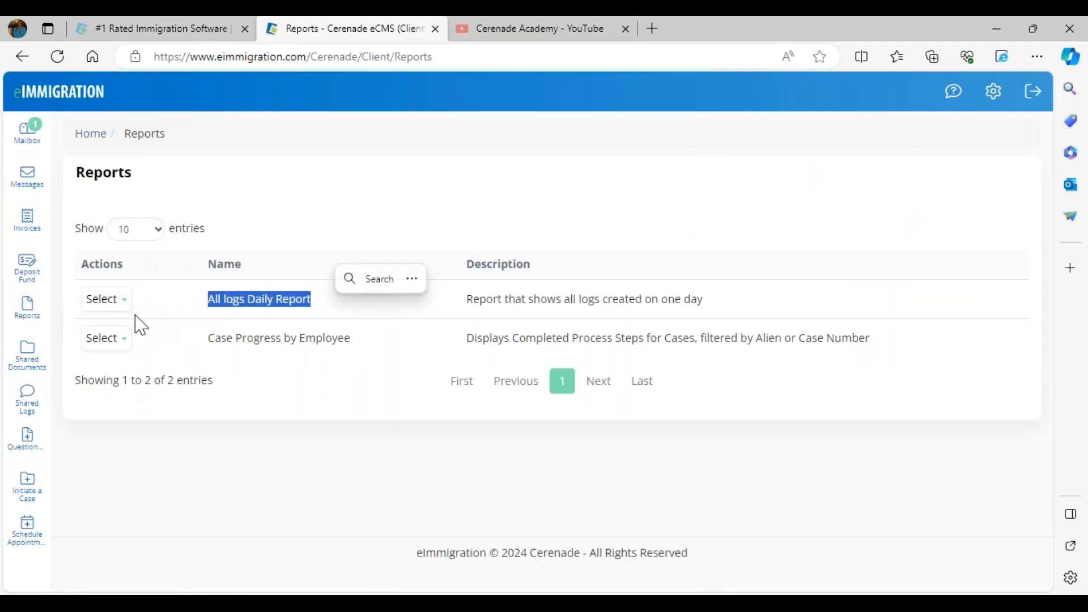
left_click(106, 298)
left_click(118, 327)
left_click(117, 325)
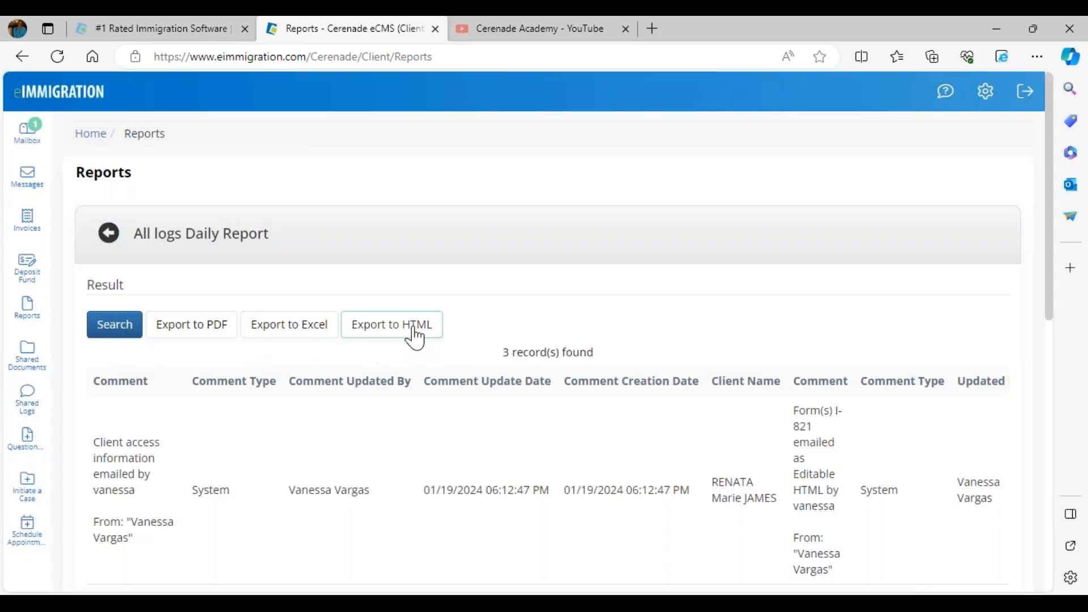
Look through the All logs Daily Report results and return to the client portal's home page
scroll(309, 470, "down", 2)
scroll(309, 470, "down", 4)
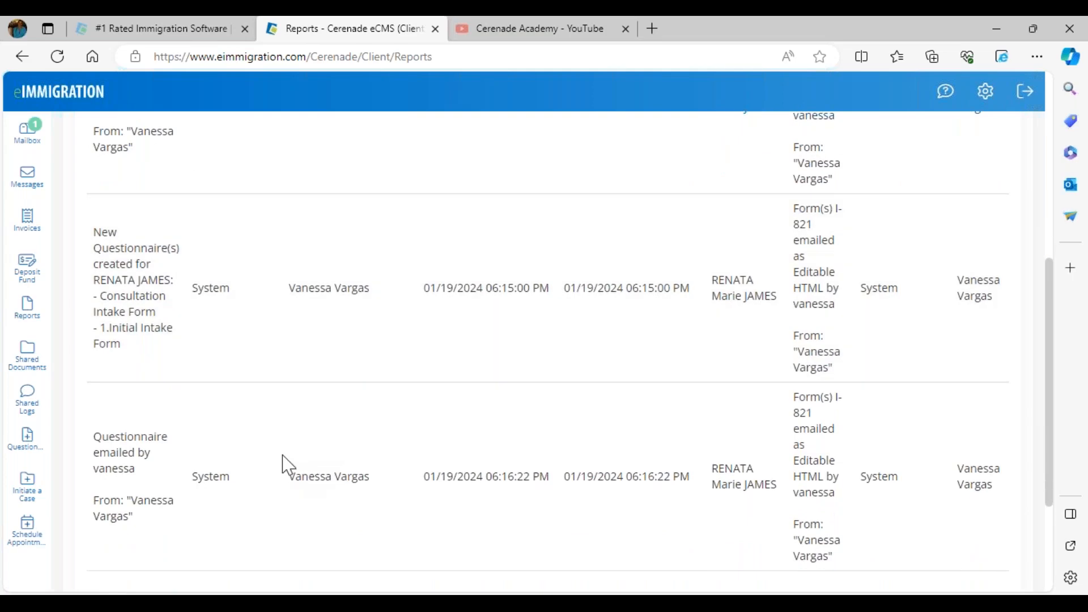
scroll(282, 461, "up", 7)
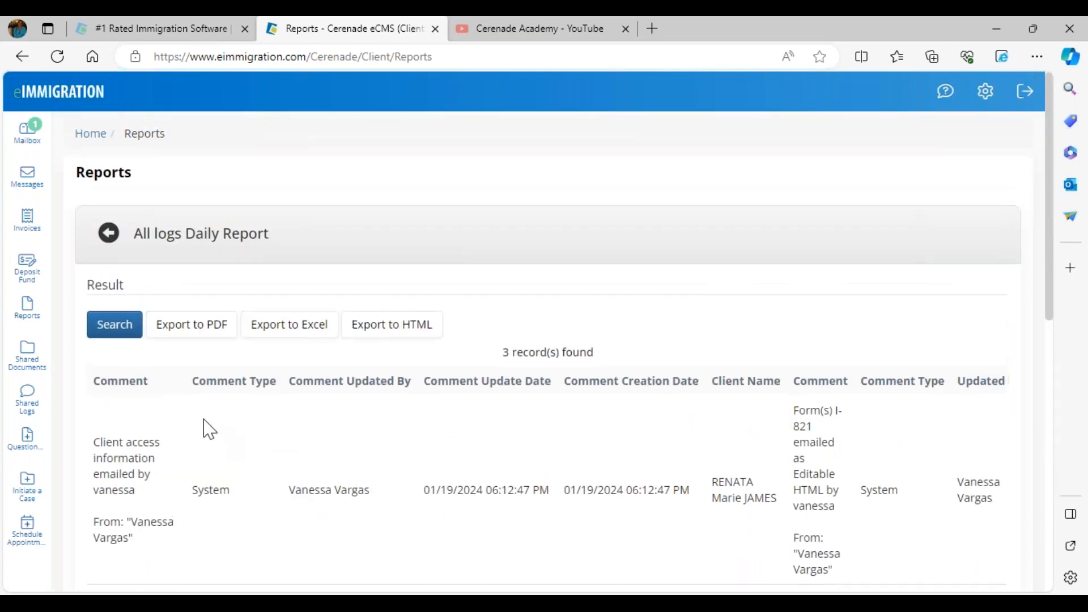
left_click(91, 136)
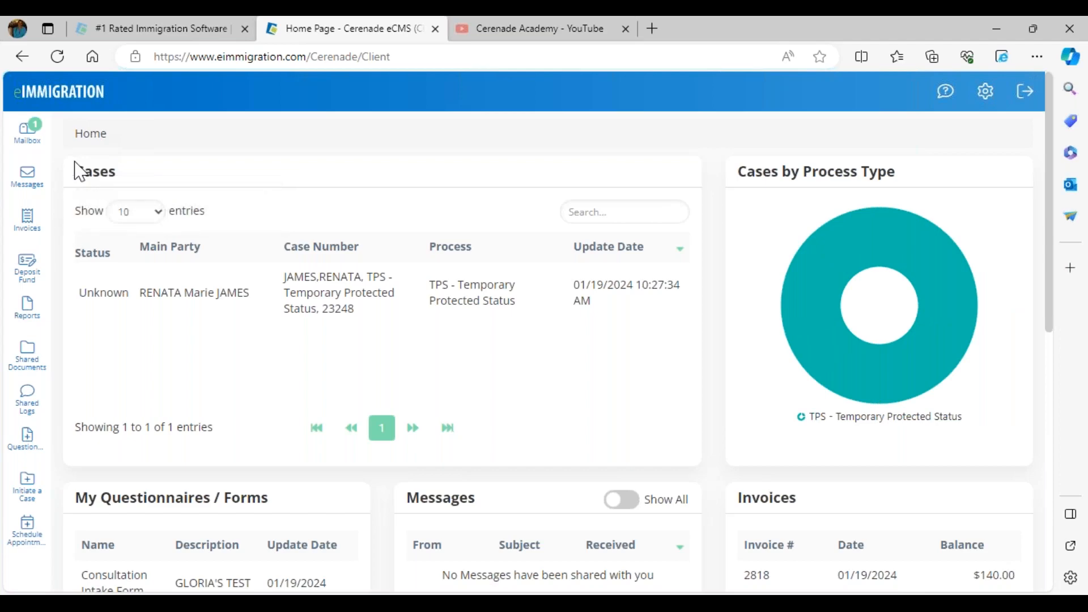
Switch back to the staff browser and open the Documents folder of the client's TPS - Temporary Protected Status case
mouse_move(216, 601)
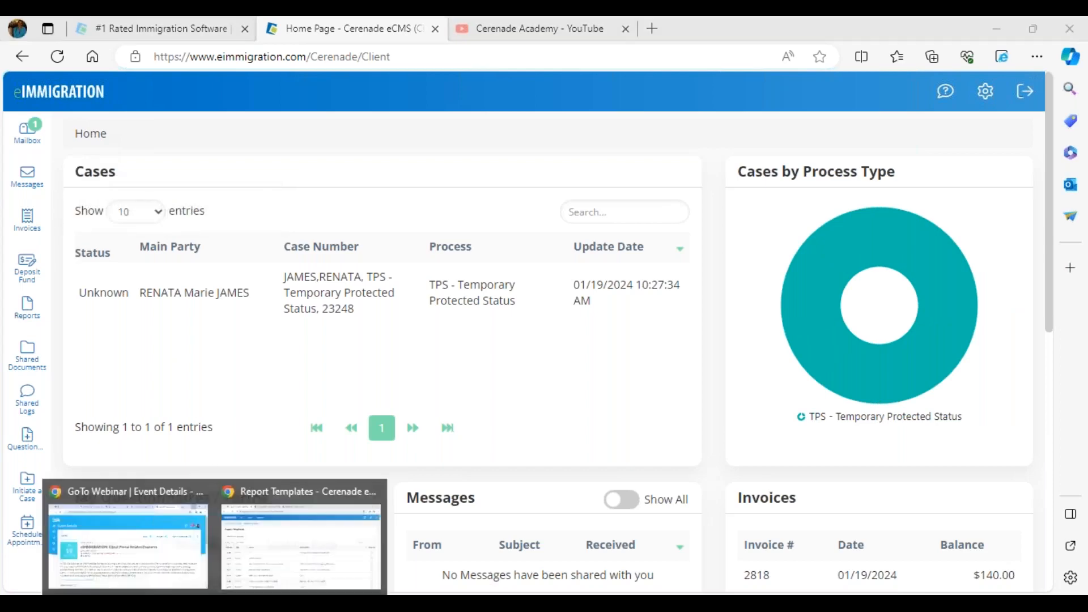
left_click(264, 572)
left_click(333, 35)
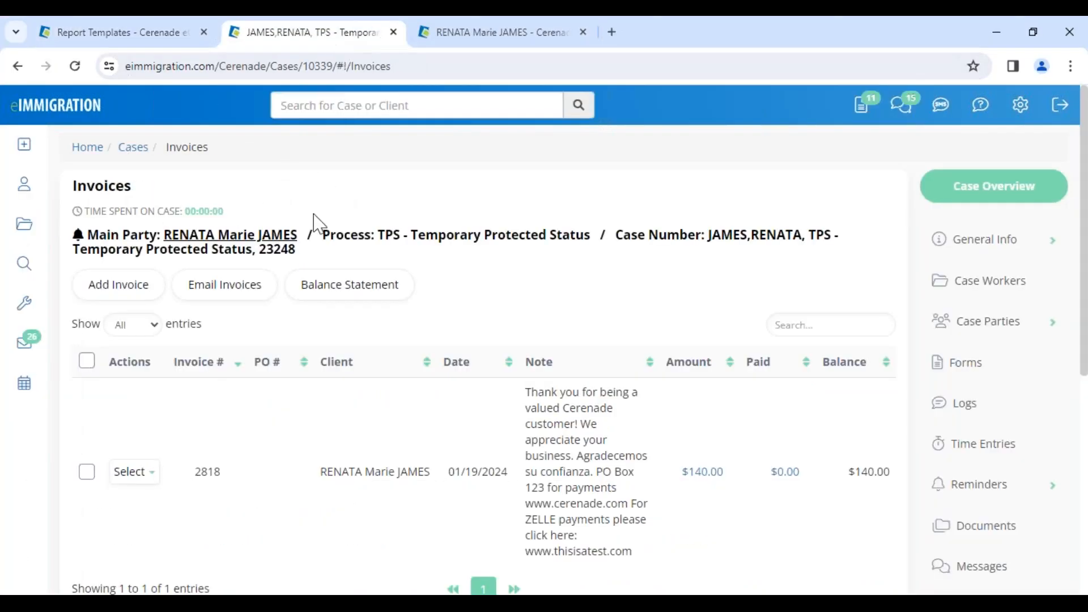
left_click_drag(358, 234, 563, 236)
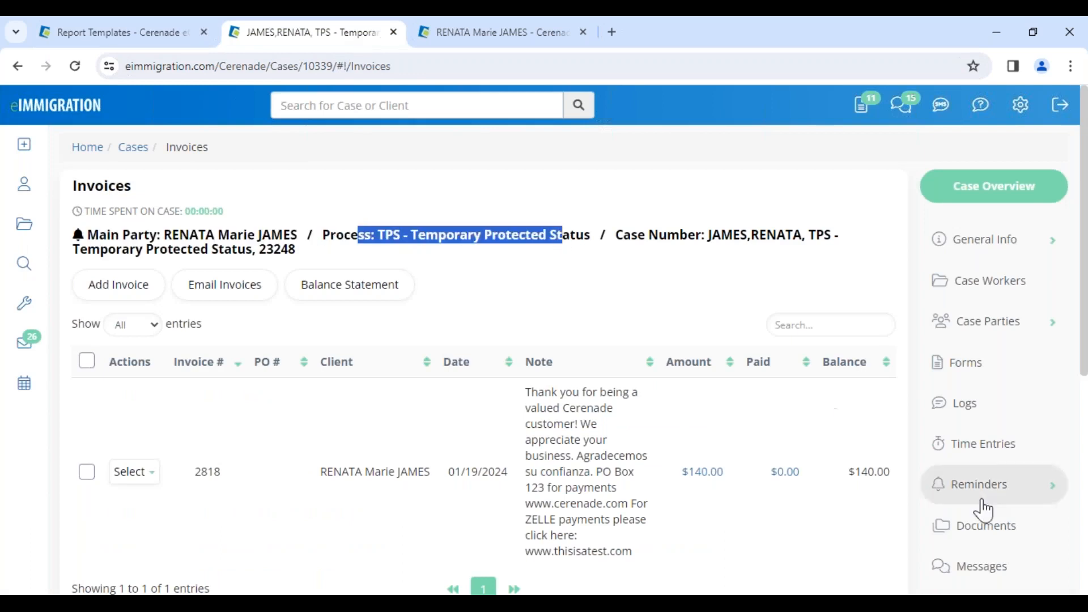
left_click(998, 537)
scroll(388, 486, "down", 4)
scroll(393, 481, "up", 4)
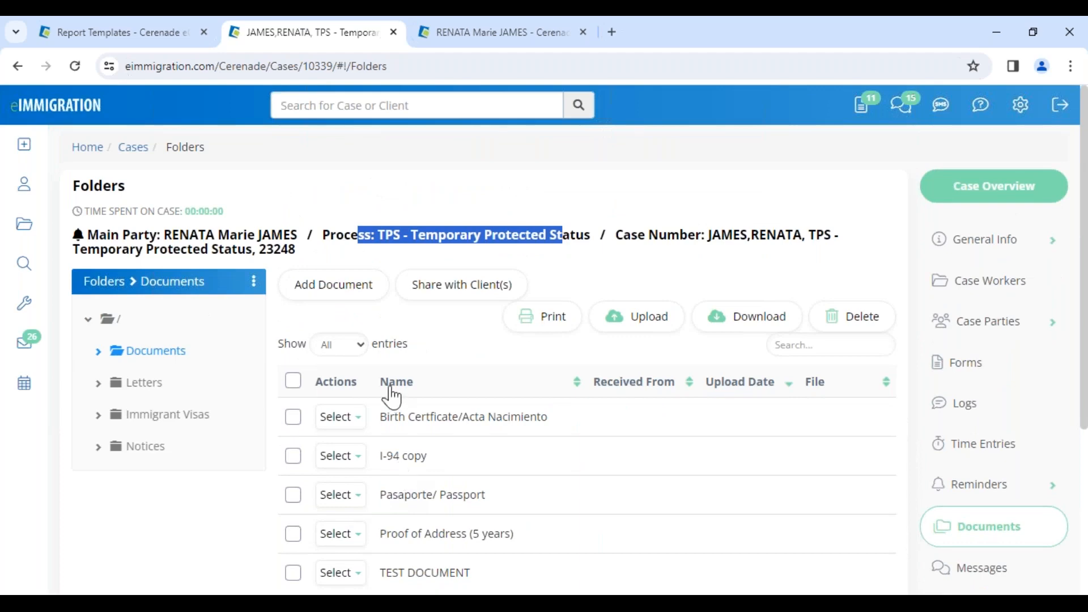
Select all documents in the case's Documents folder and share them with the main party client
left_click(293, 382)
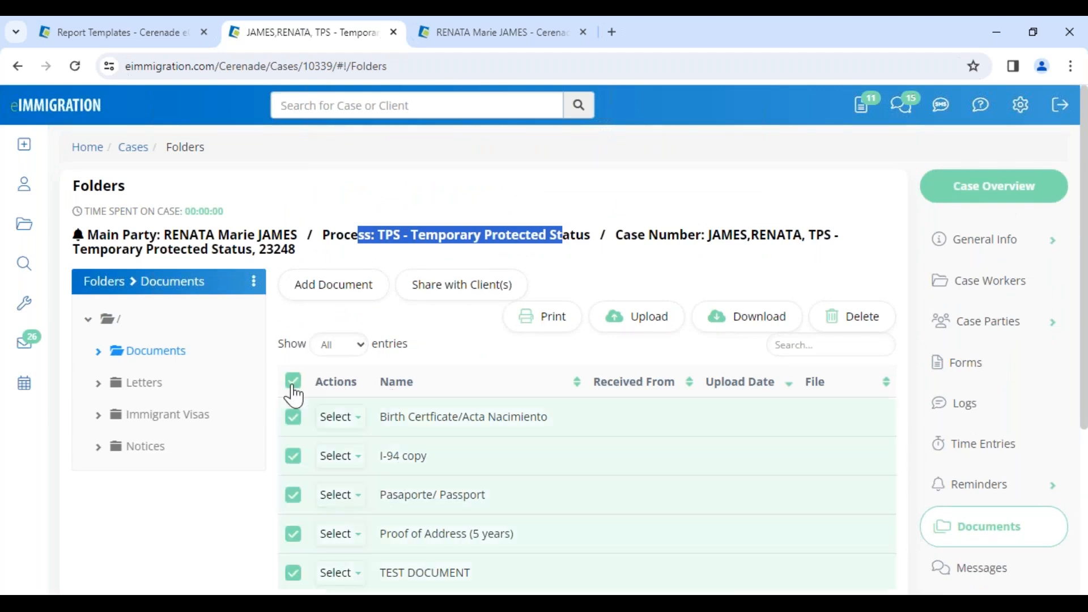
left_click(474, 306)
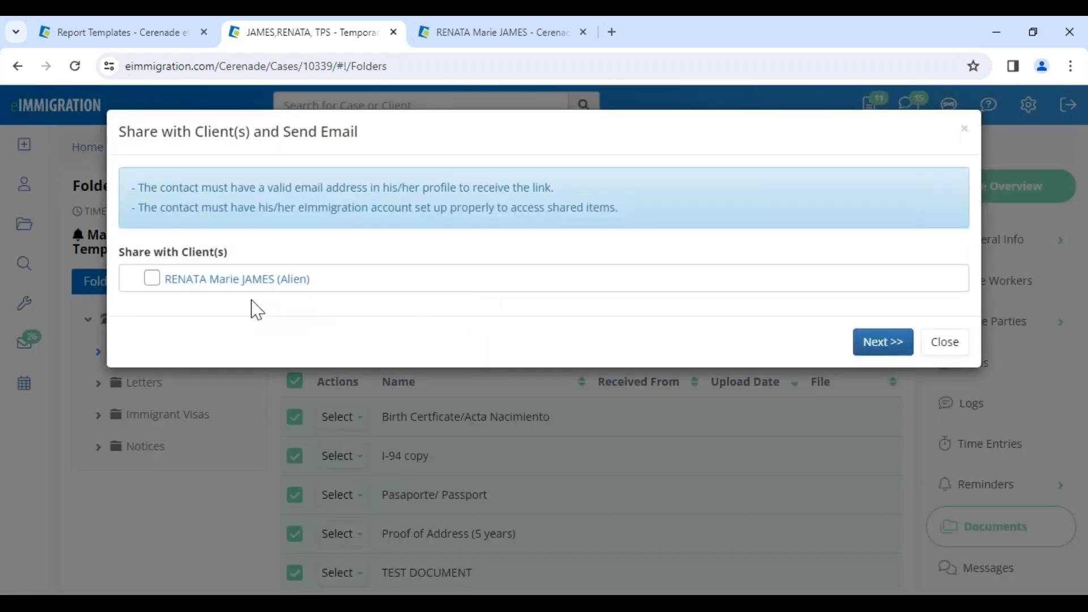
left_click(153, 282)
left_click(868, 345)
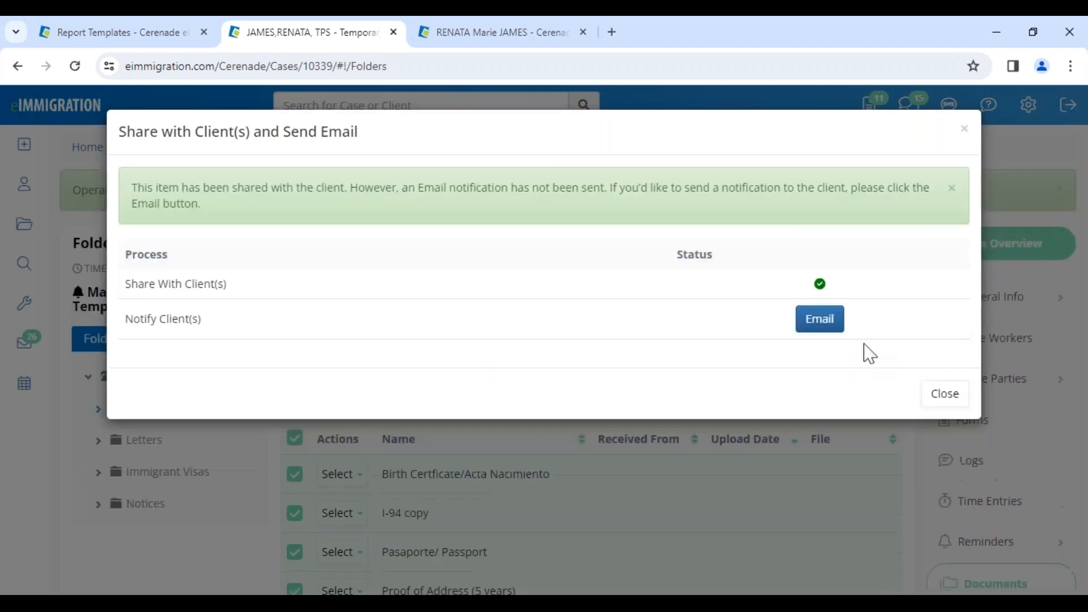
Email the client a notification about the shared documents with the subject "PLEASE LOG INTO CLIENT PORTAL", and close the sharing dialog
left_click(825, 323)
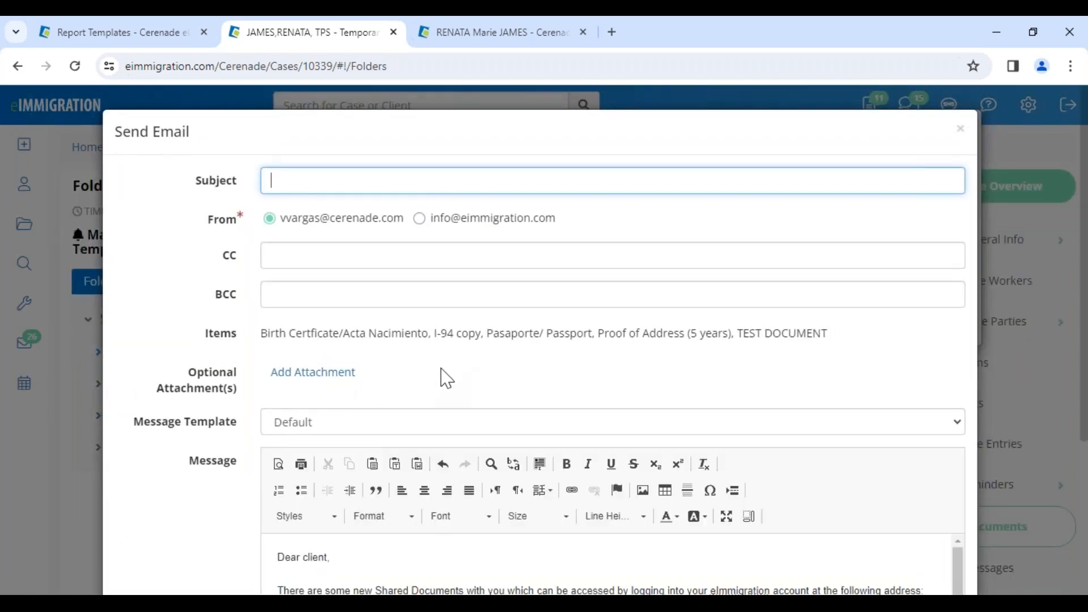
left_click(375, 187)
left_click(389, 220)
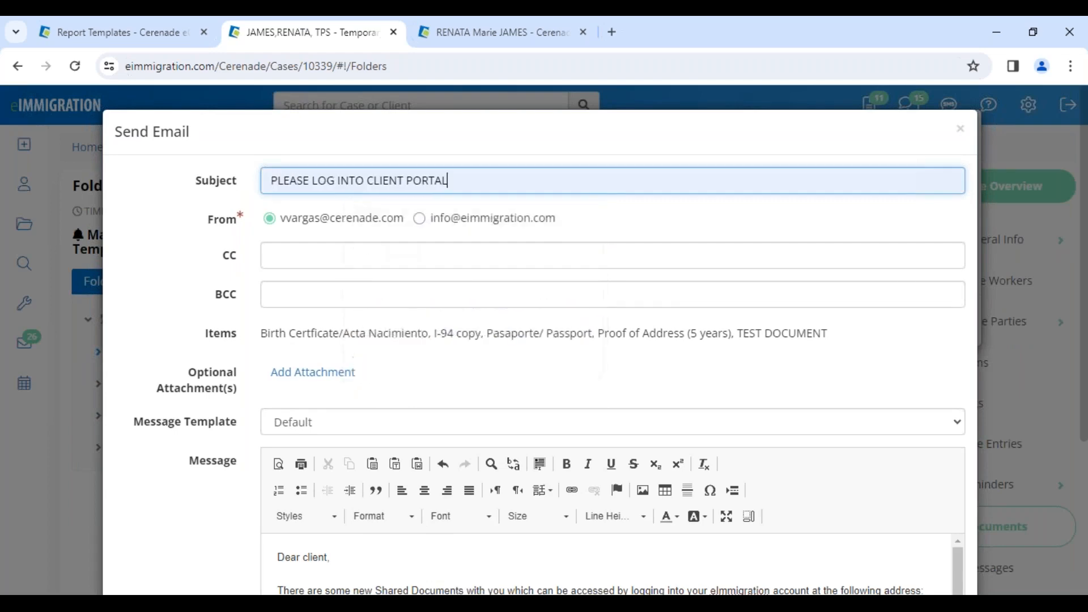
scroll(444, 472, "down", 4)
left_click(873, 554)
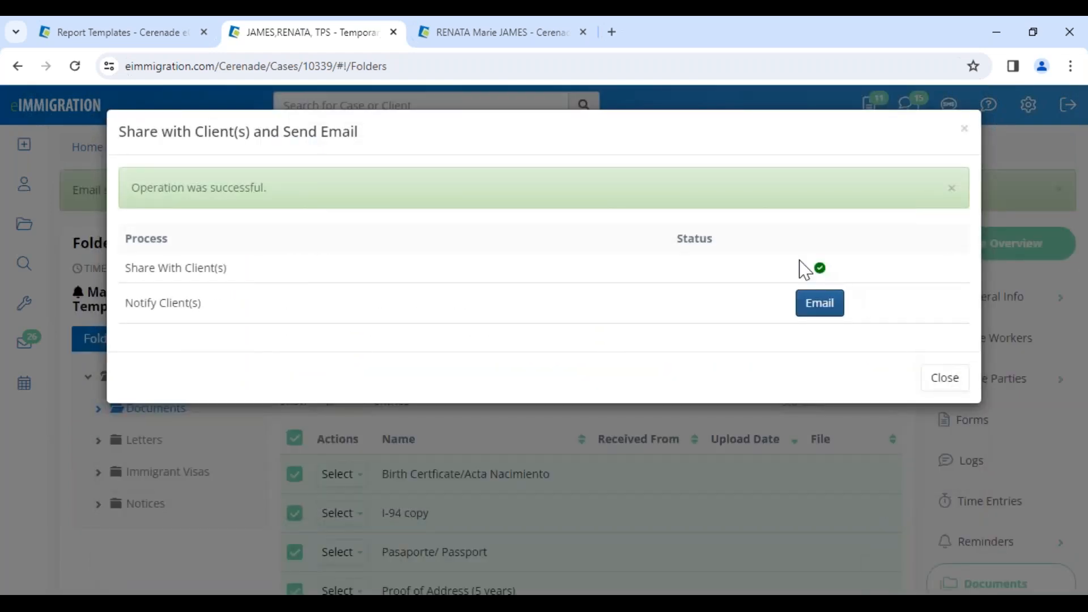
left_click(946, 385)
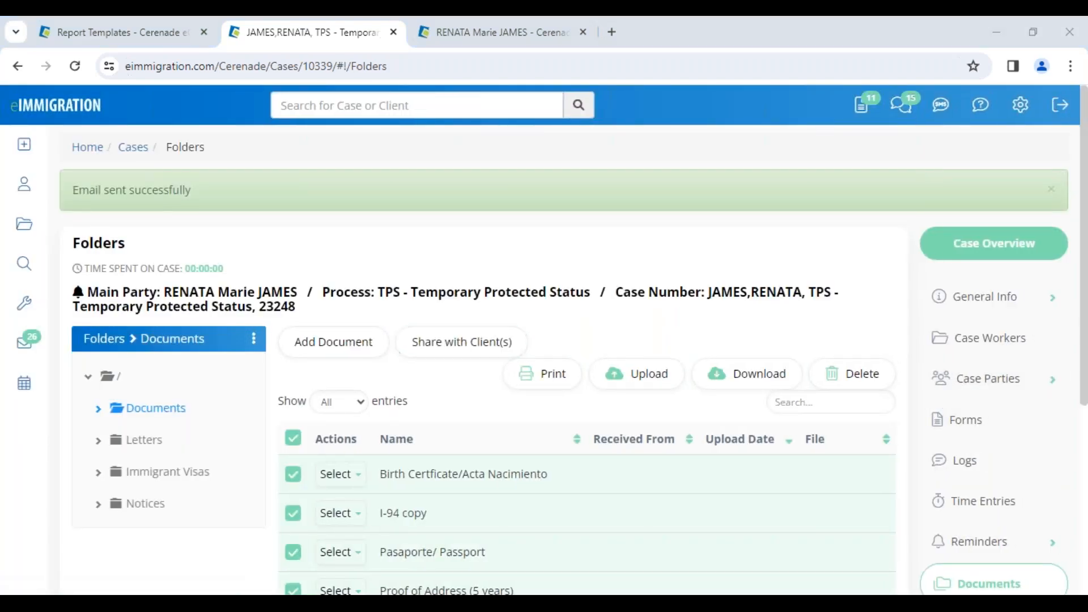
Switch to the client portal browser, open the shared documents page, and review the case and document names listed there
mouse_move(176, 601)
left_click(218, 518)
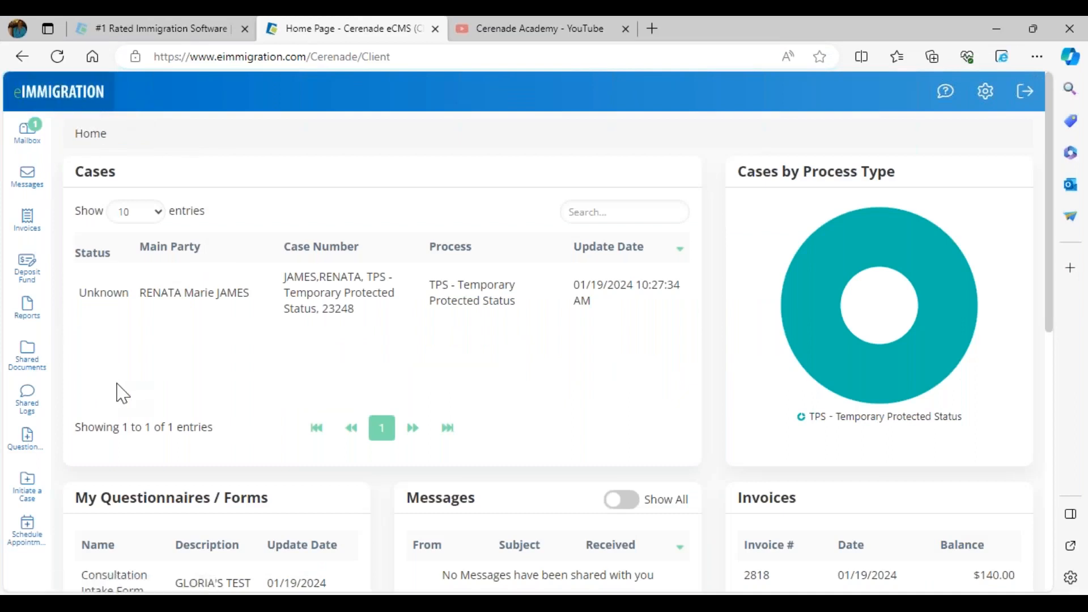
left_click(36, 367)
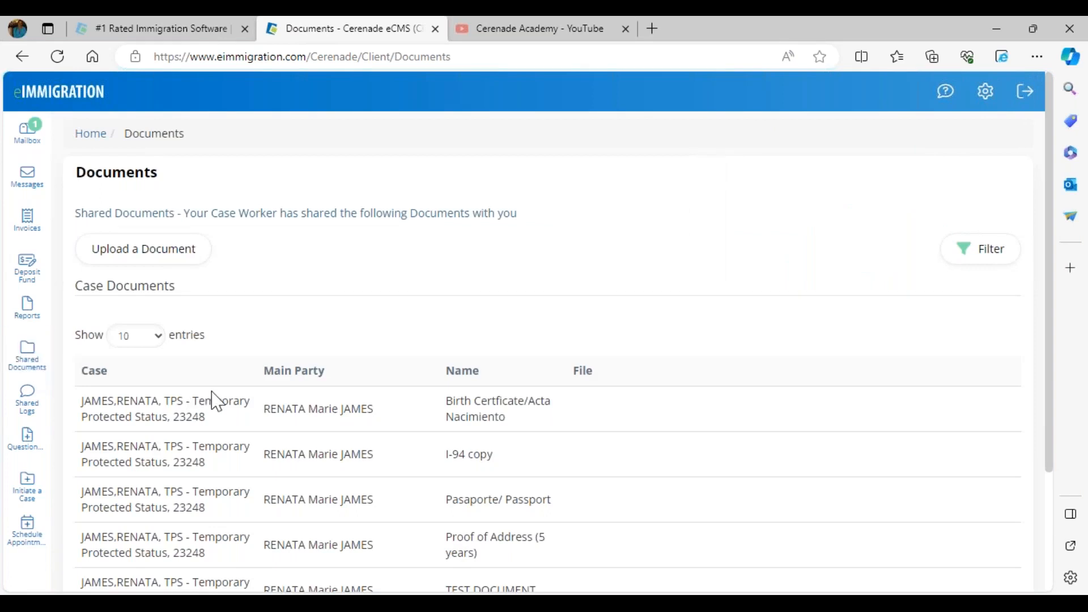
left_click_drag(109, 401, 206, 418)
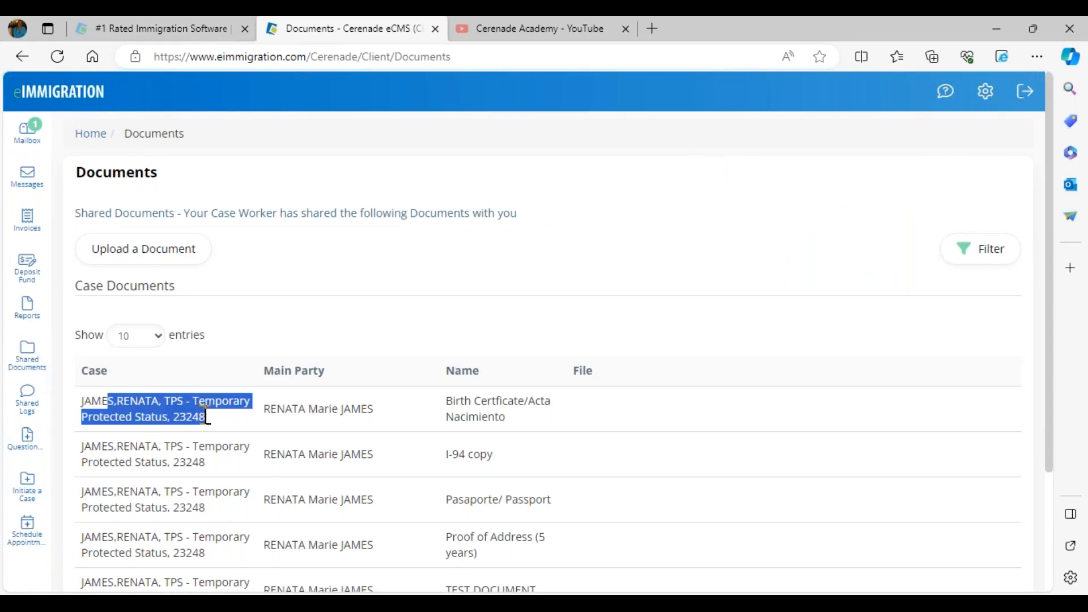
left_click_drag(446, 400, 531, 434)
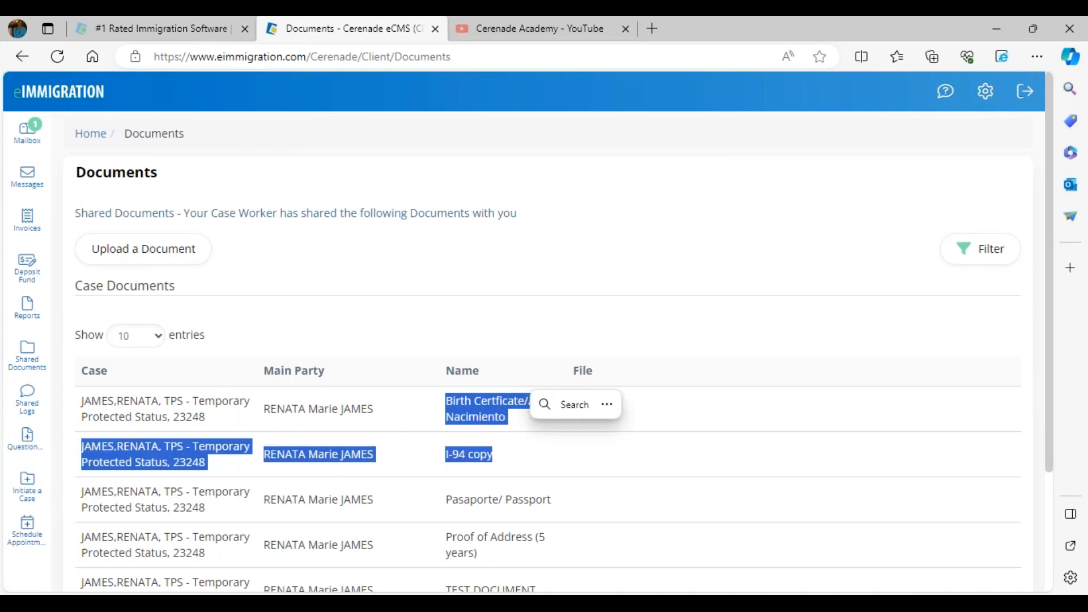
left_click(501, 348)
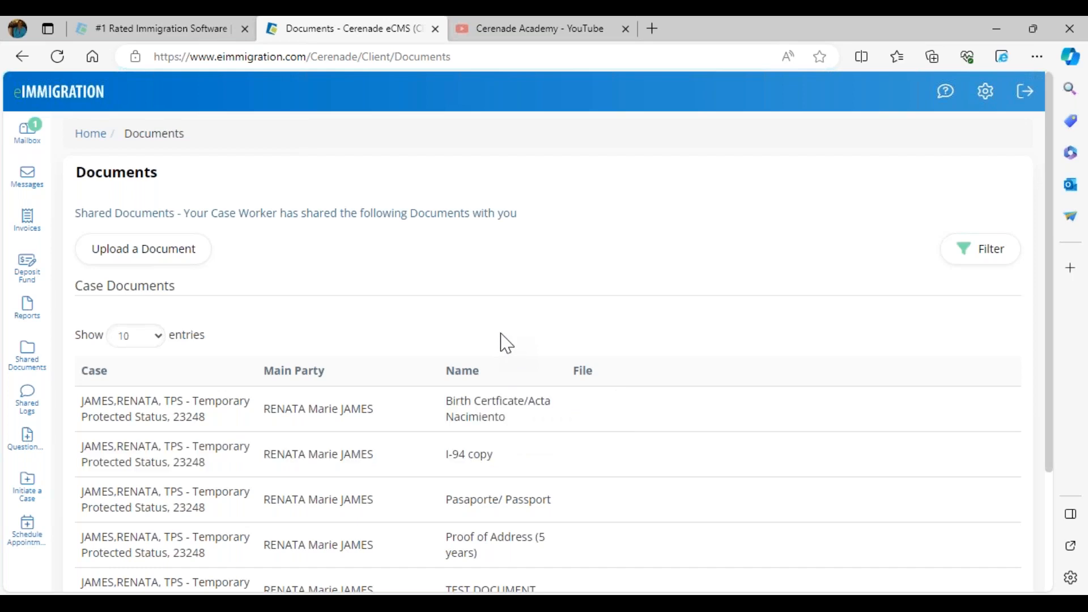
View the dialog for uploading a document to the case worker, close it without uploading, and look over the requested I-94 and passport entries
left_click(153, 263)
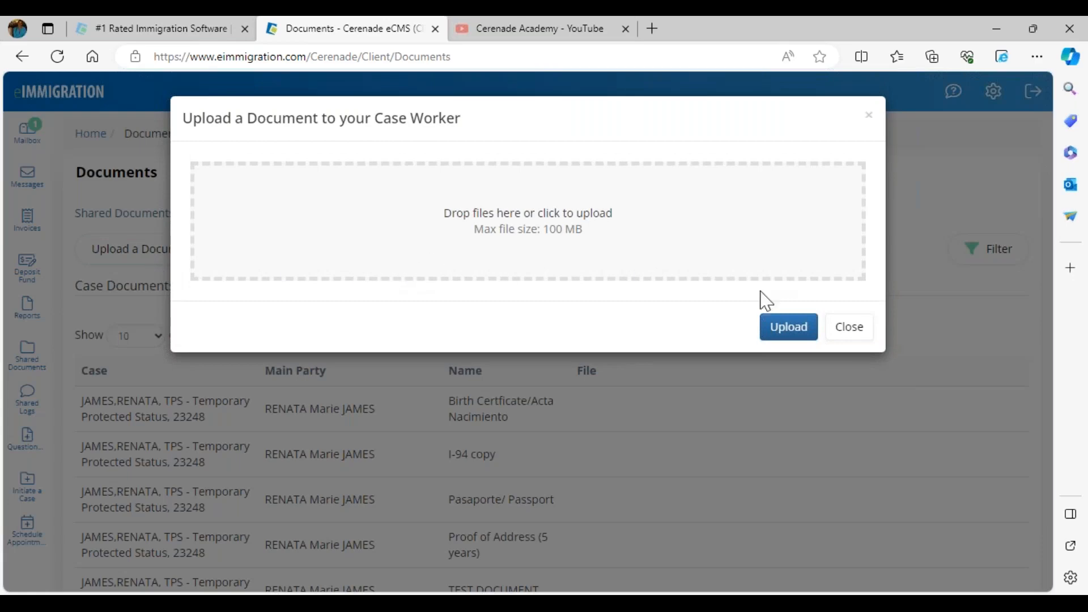
left_click(849, 327)
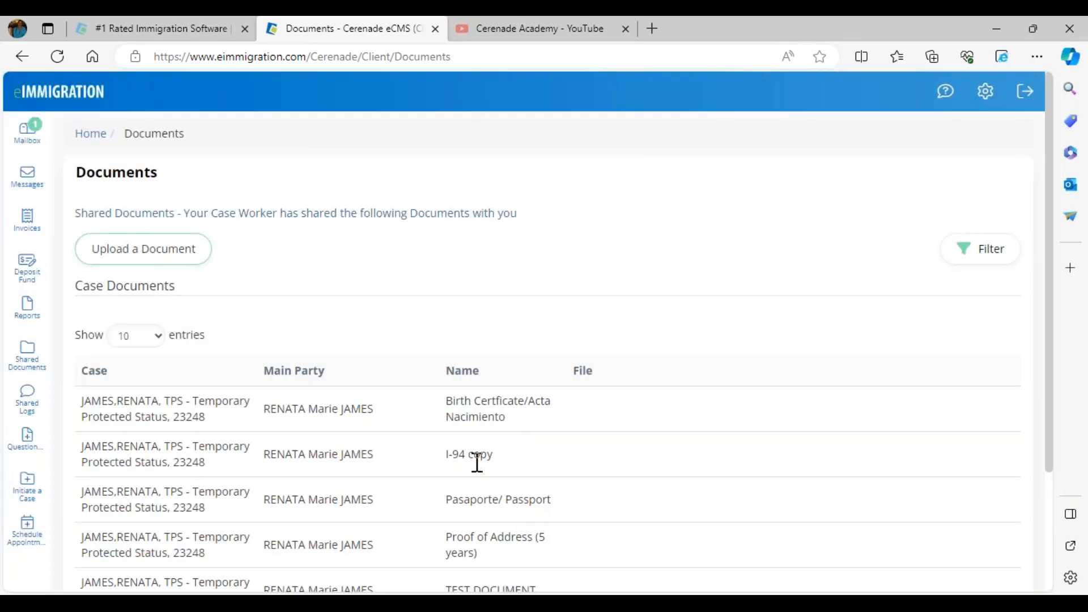
triple_click(458, 474)
left_click_drag(442, 508, 513, 504)
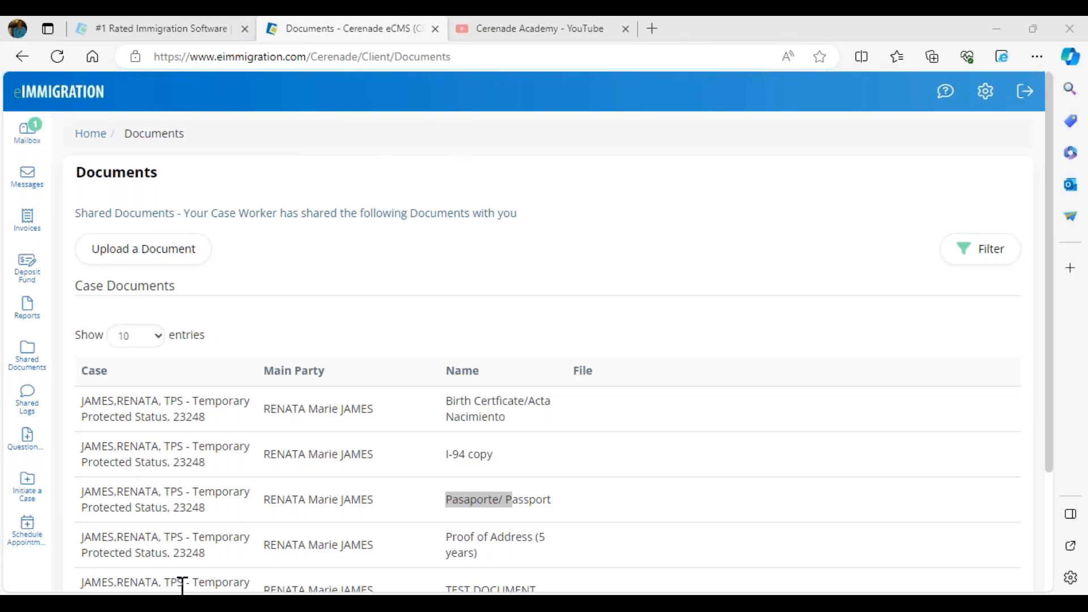
Switch back to the staff browser and look through the log entries of the client's TPS case
left_click(276, 557)
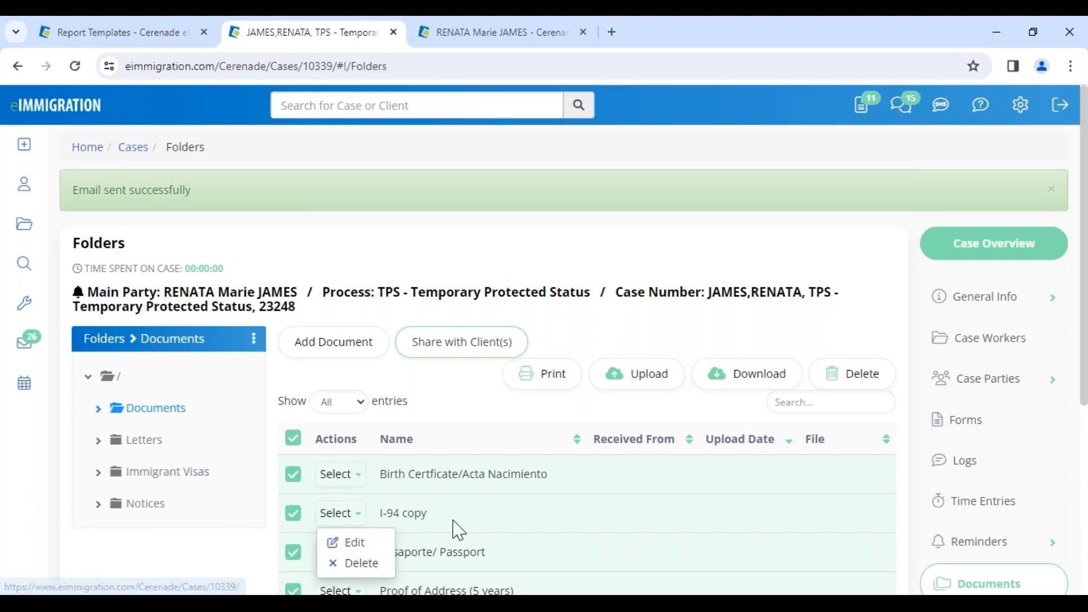
left_click(991, 477)
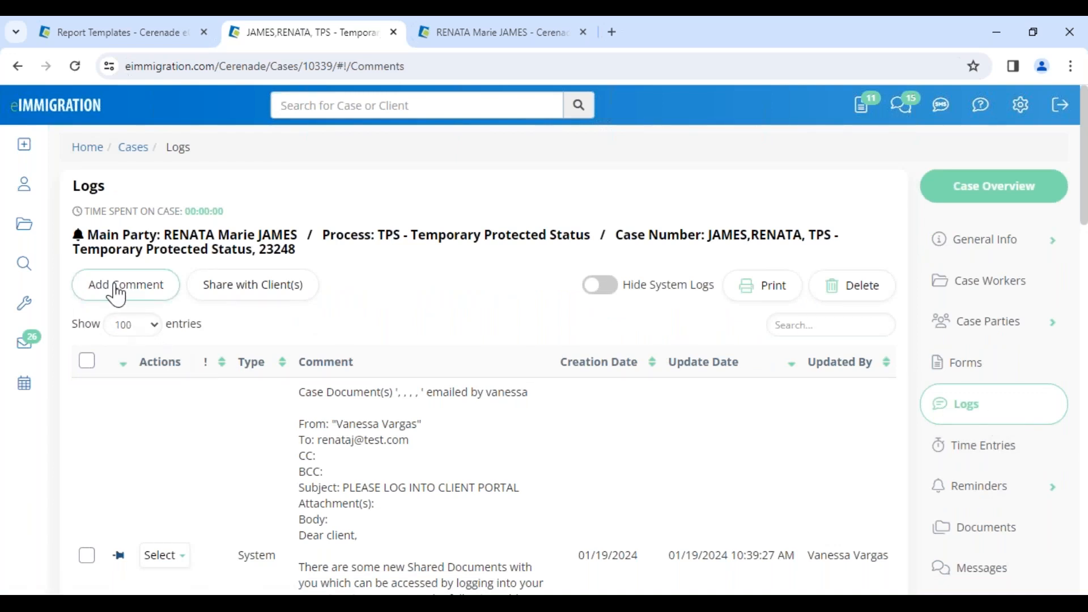
scroll(287, 488, "down", 5)
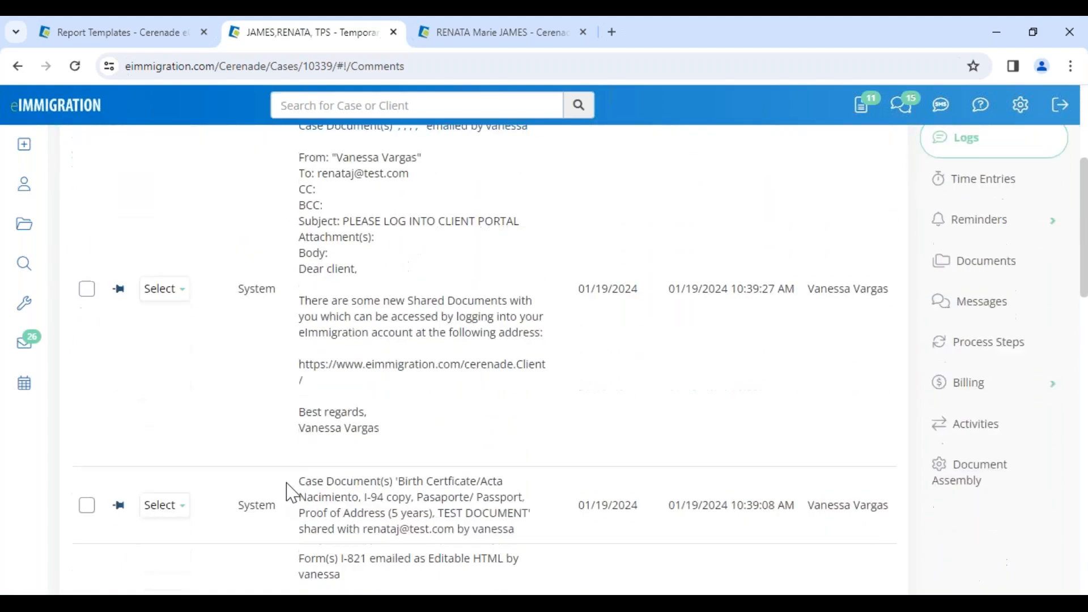
scroll(289, 492, "down", 4)
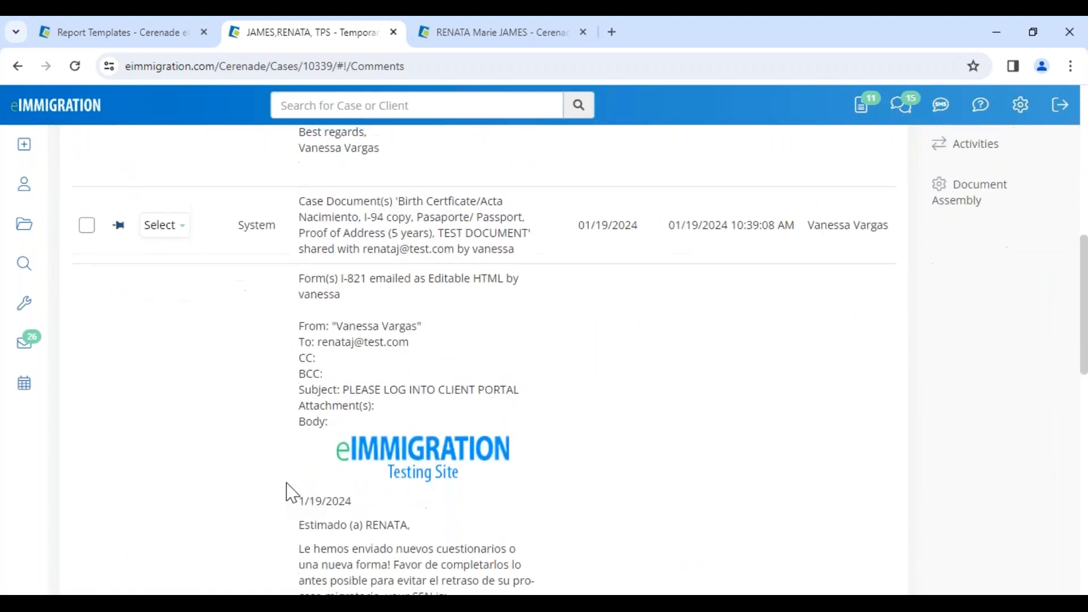
Share the newest log entry, about the emailed case documents, with the main party client and close the dialog without sending an email notification
scroll(286, 487, "up", 10)
left_click(88, 558)
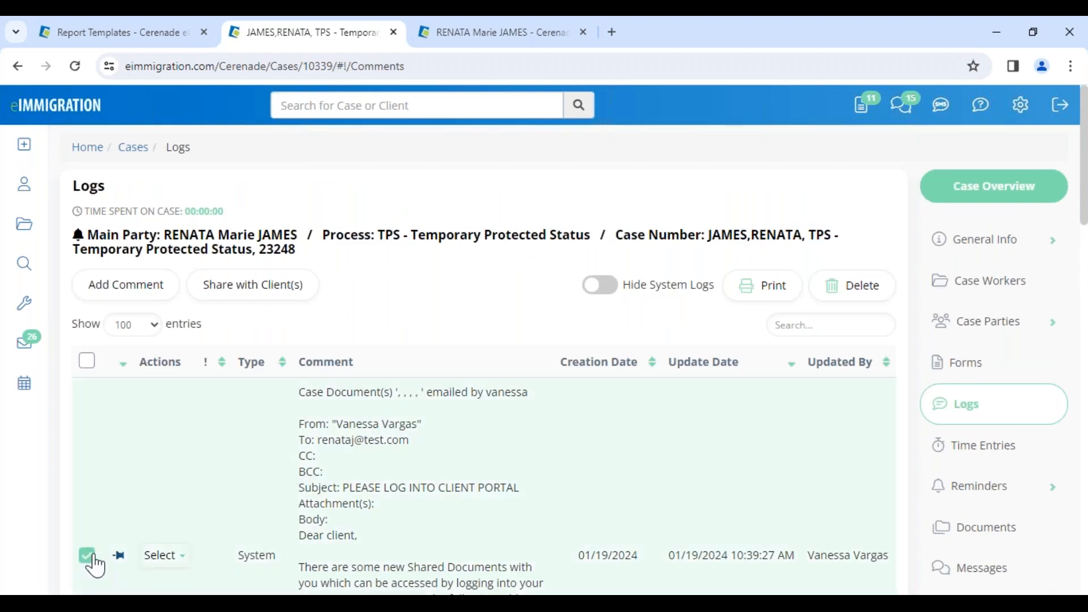
left_click(279, 295)
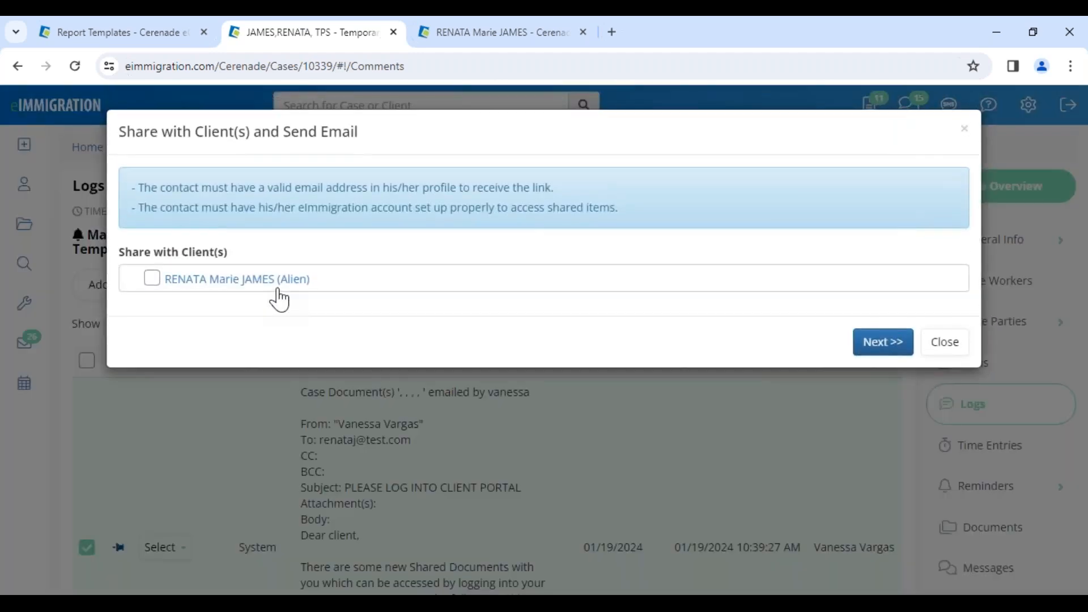
left_click(152, 279)
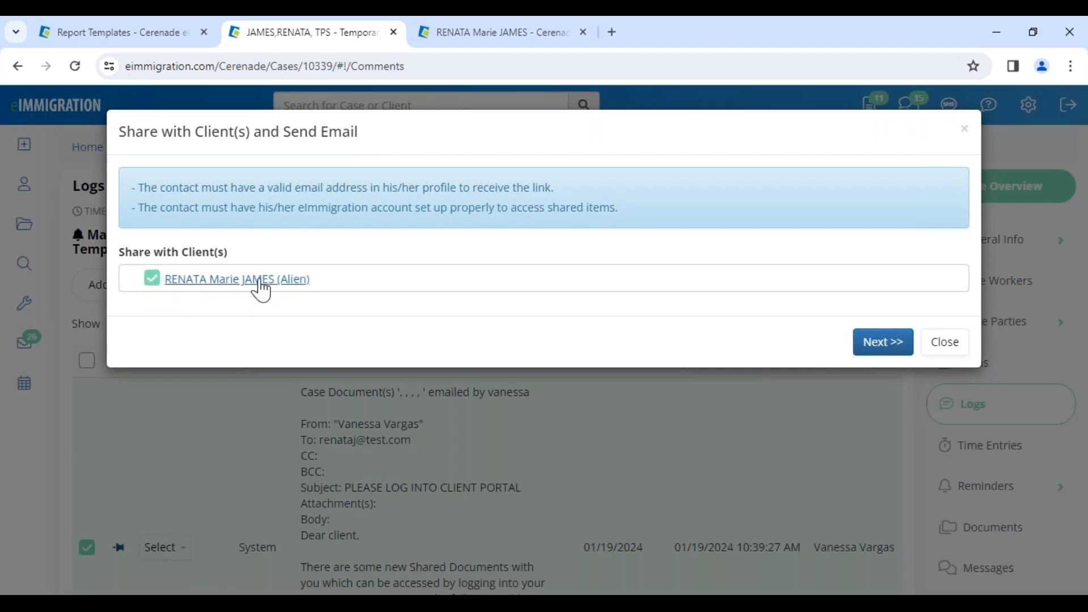
left_click(886, 345)
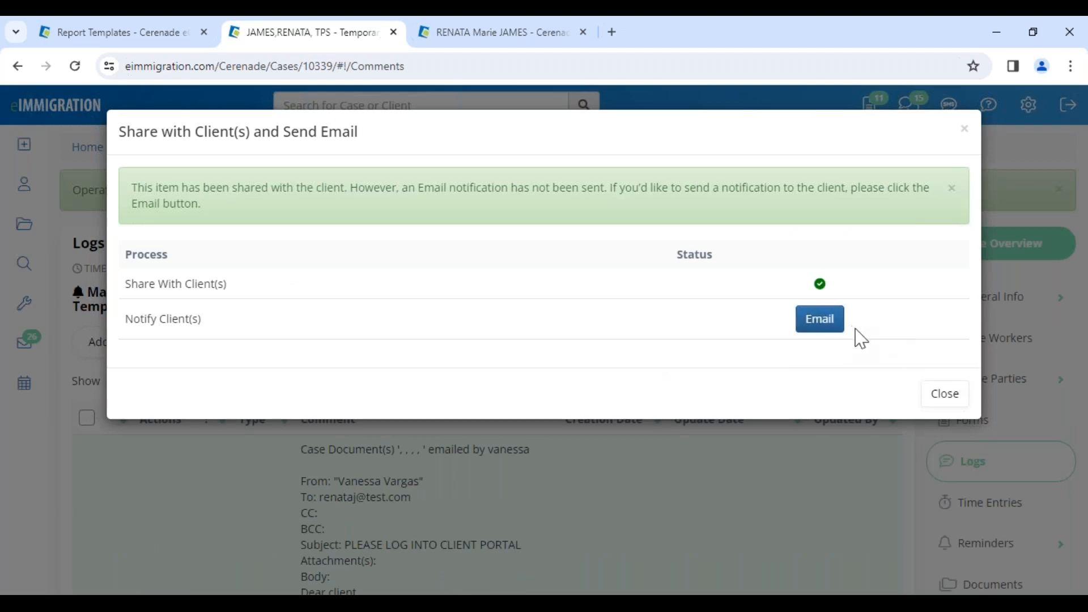
left_click(944, 394)
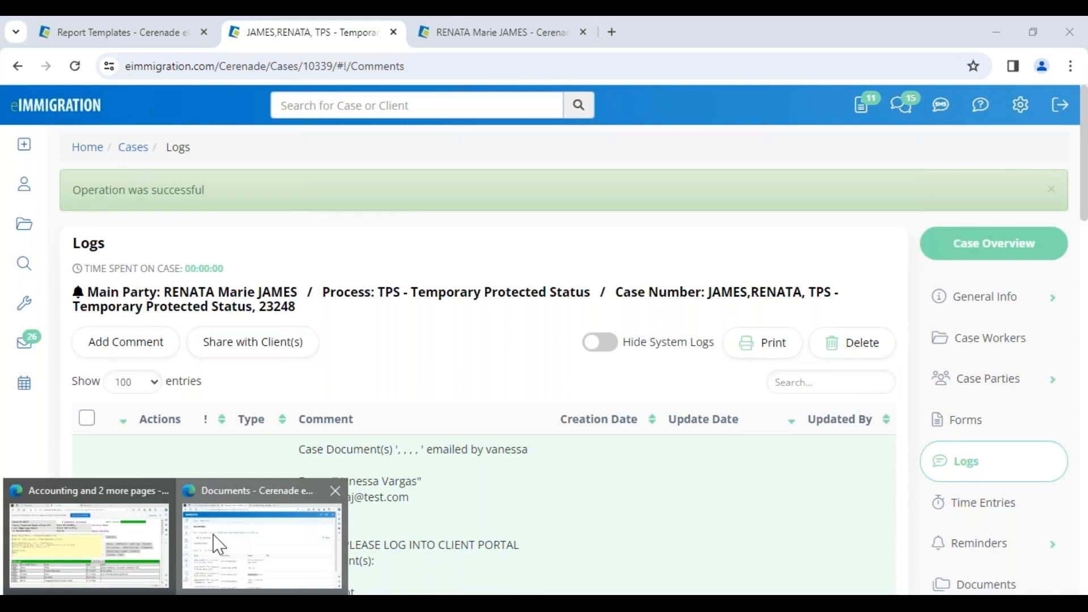
Switch to the client portal browser, open the shared logs, and preview the shared comment before closing it
left_click(199, 549)
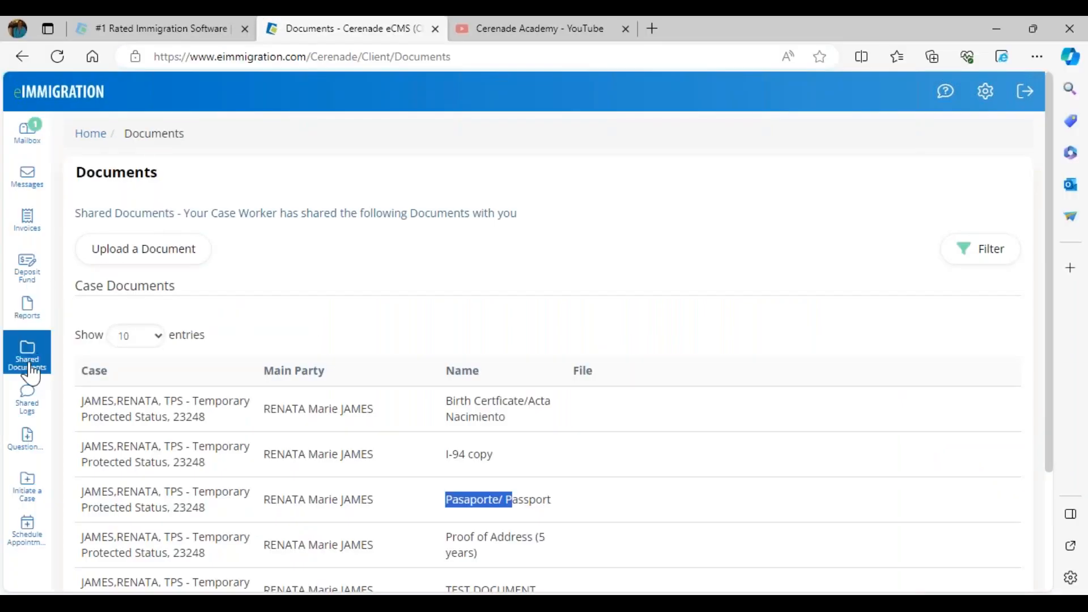
left_click(38, 403)
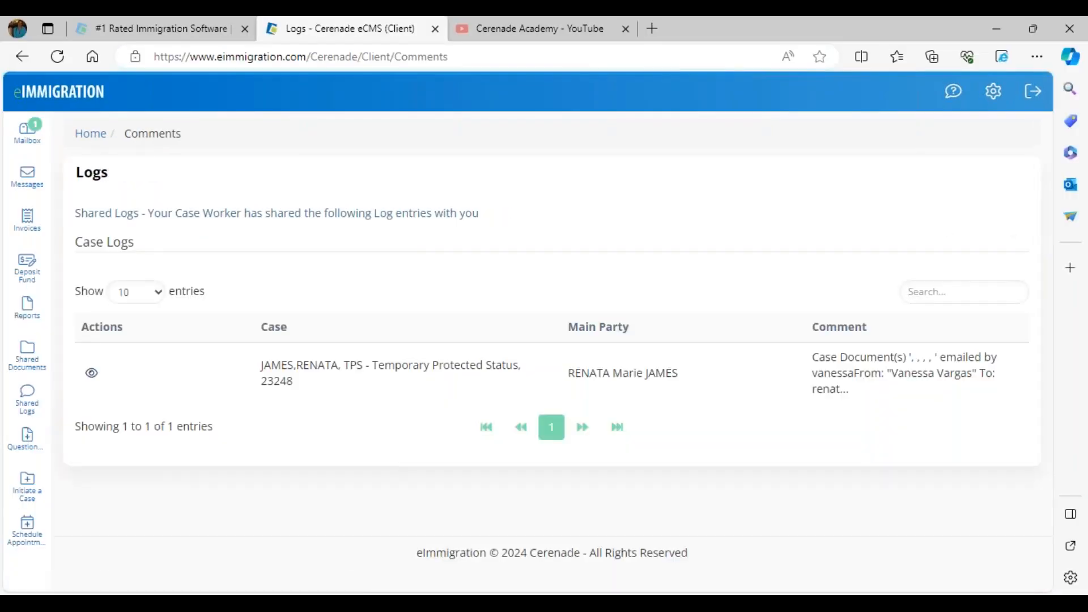
left_click_drag(271, 367, 317, 384)
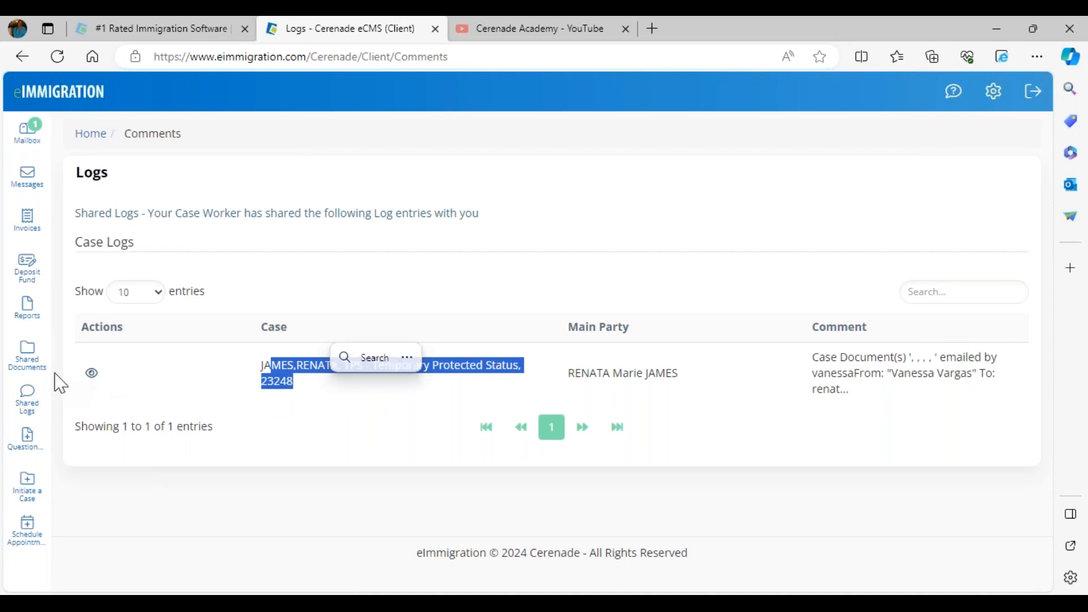
left_click(90, 374)
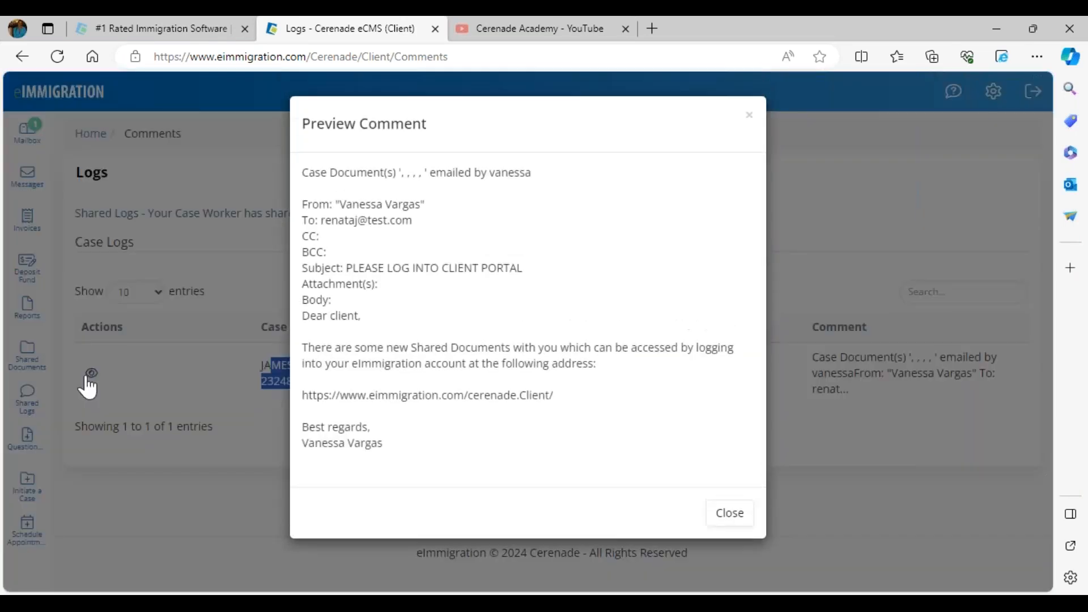
left_click(738, 514)
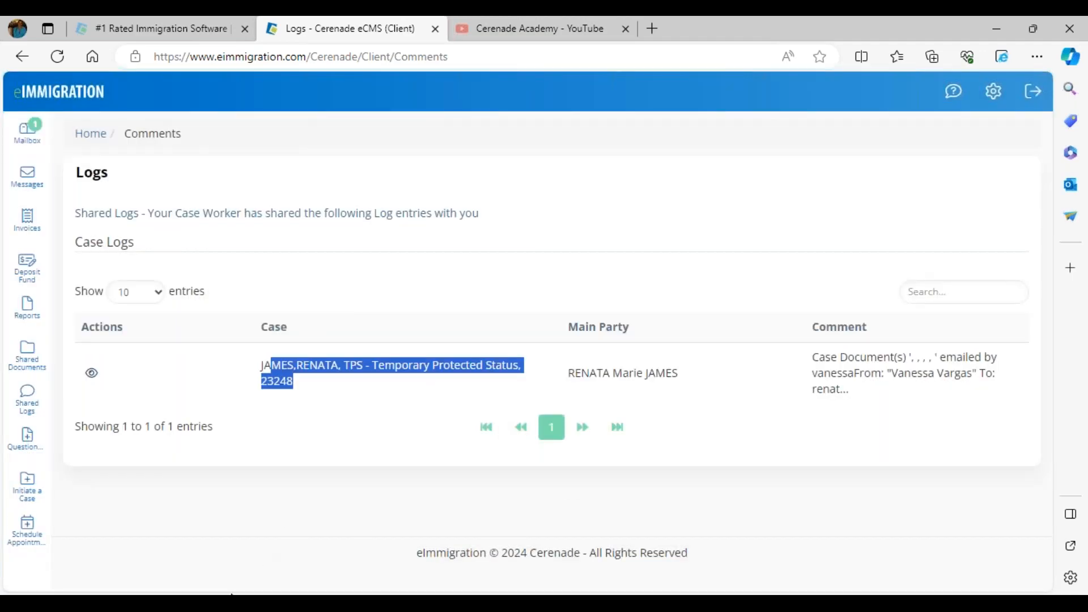
Check the Client Portal Related Features slide show, return to the client portal, and open the case initiation request form
mouse_move(566, 594)
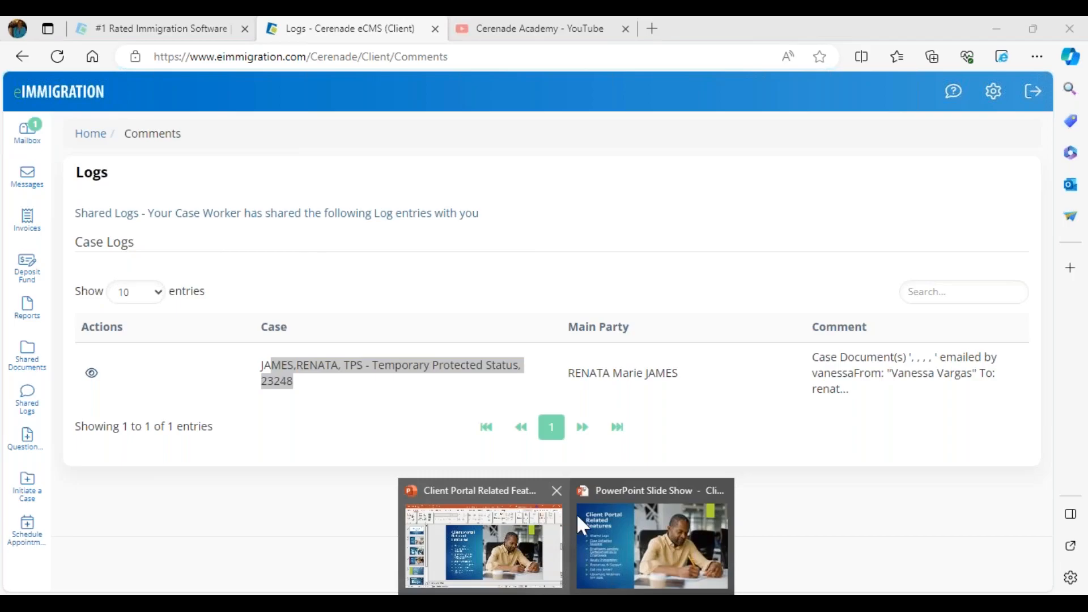
left_click(604, 519)
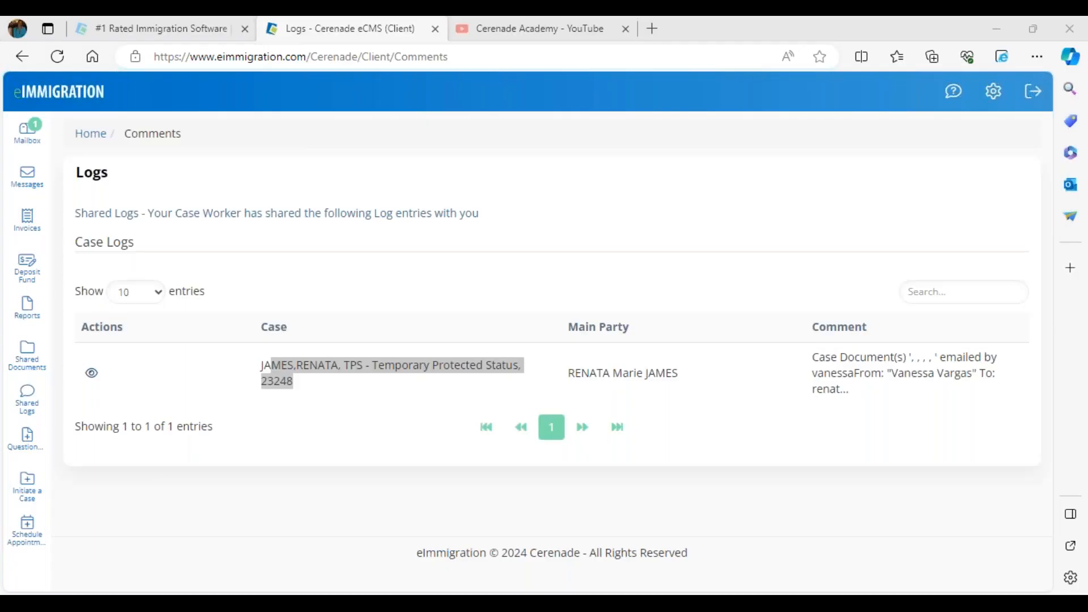
left_click(326, 272)
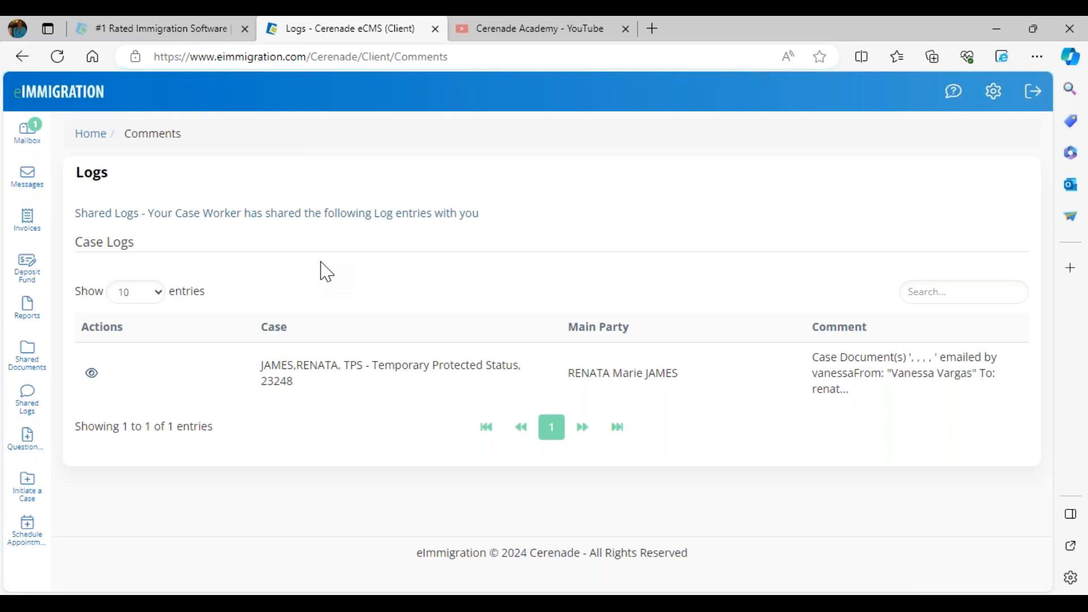
left_click(23, 493)
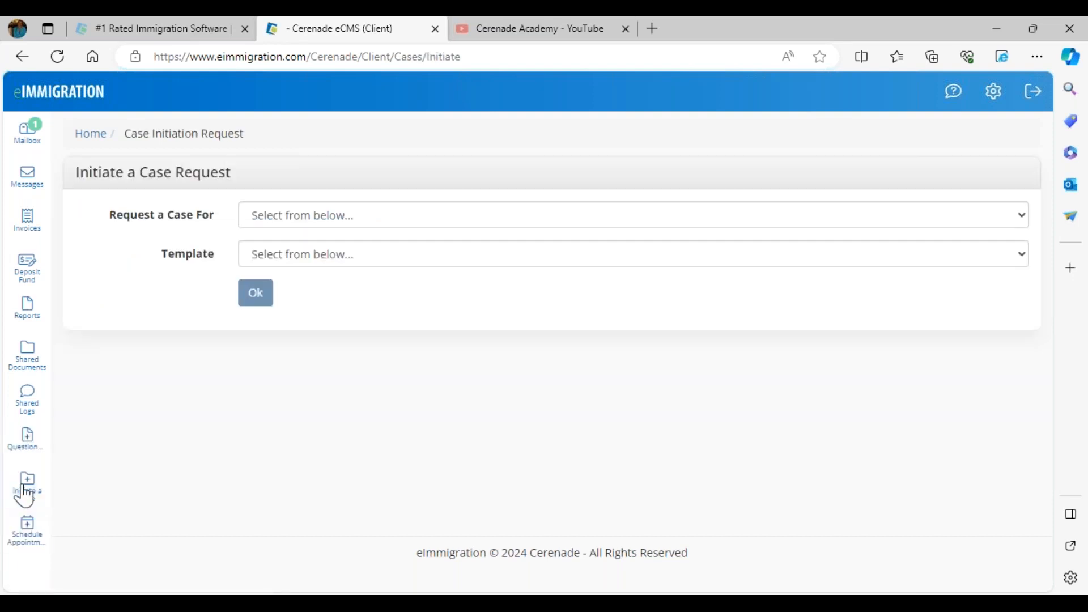
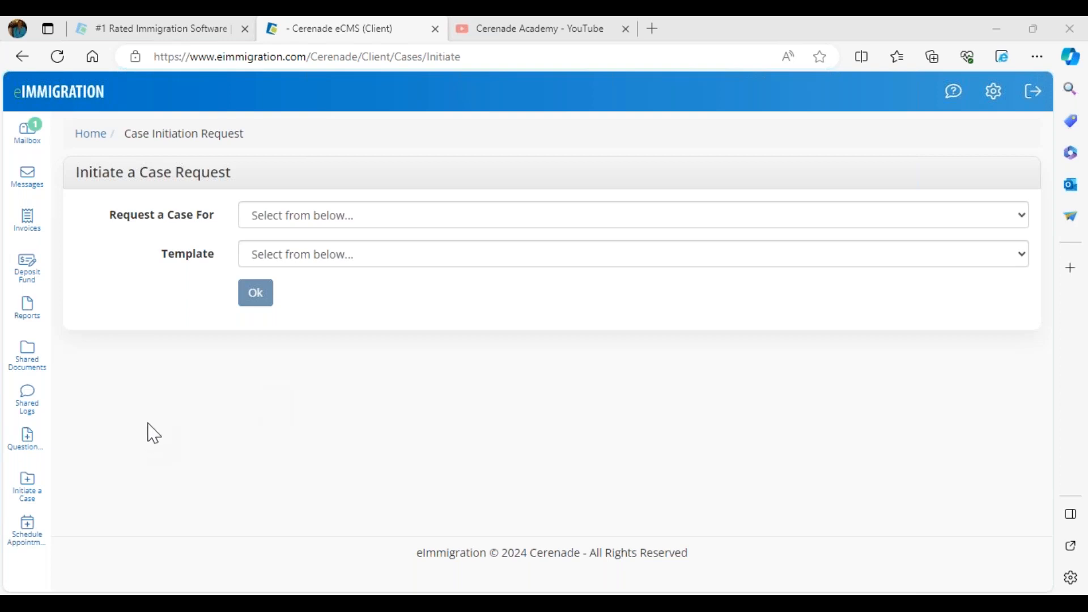
Try to prepare a case request, checking whom it can be for and choosing the HR Case Initiation Form template
left_click(280, 222)
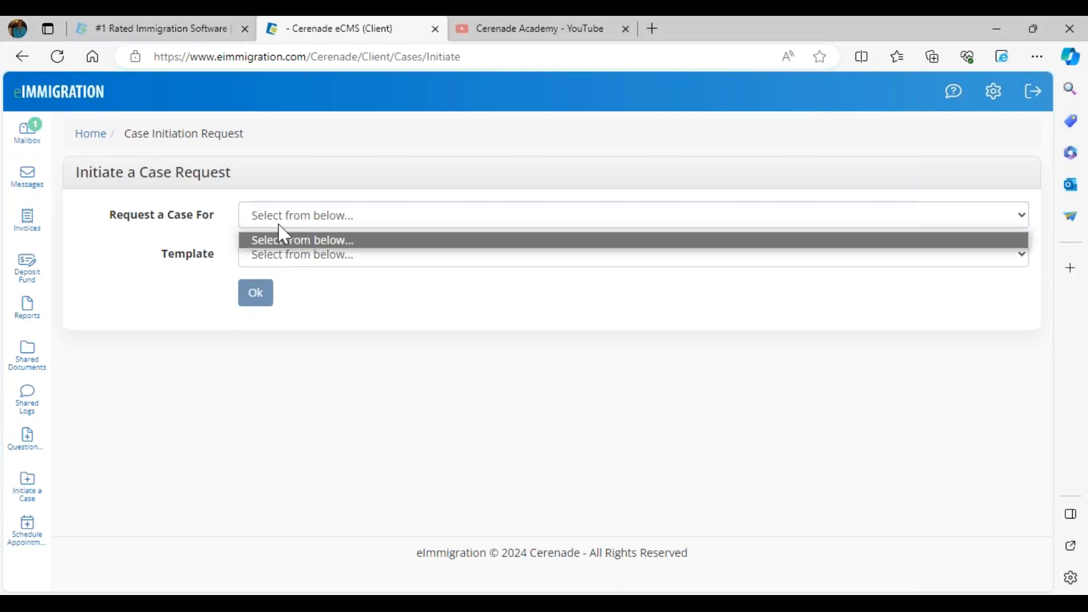
left_click(294, 259)
left_click(303, 294)
left_click(306, 262)
left_click(307, 210)
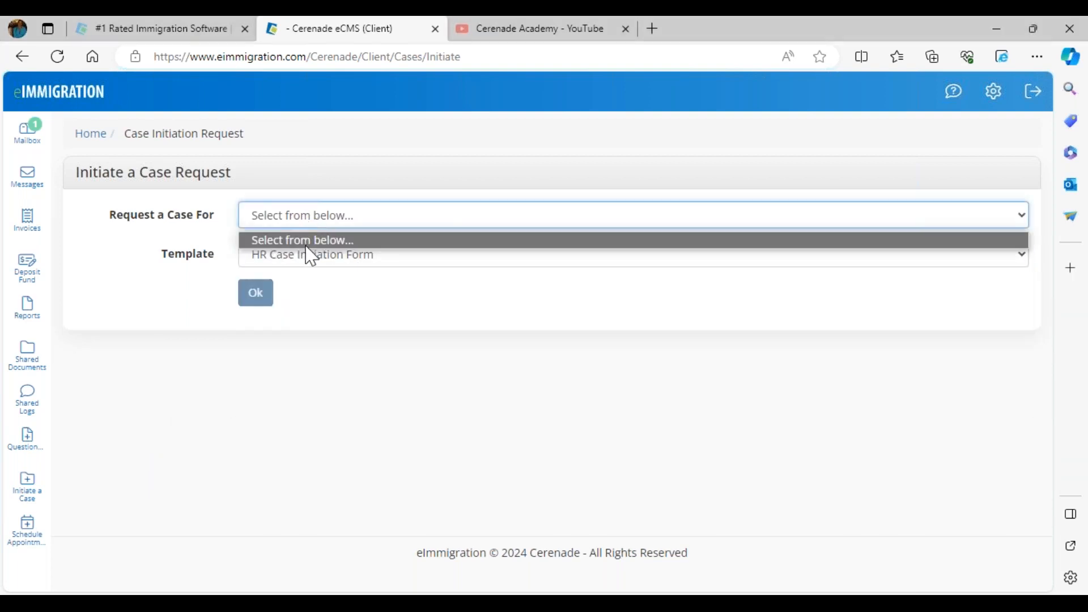
left_click(306, 245)
left_click(342, 335)
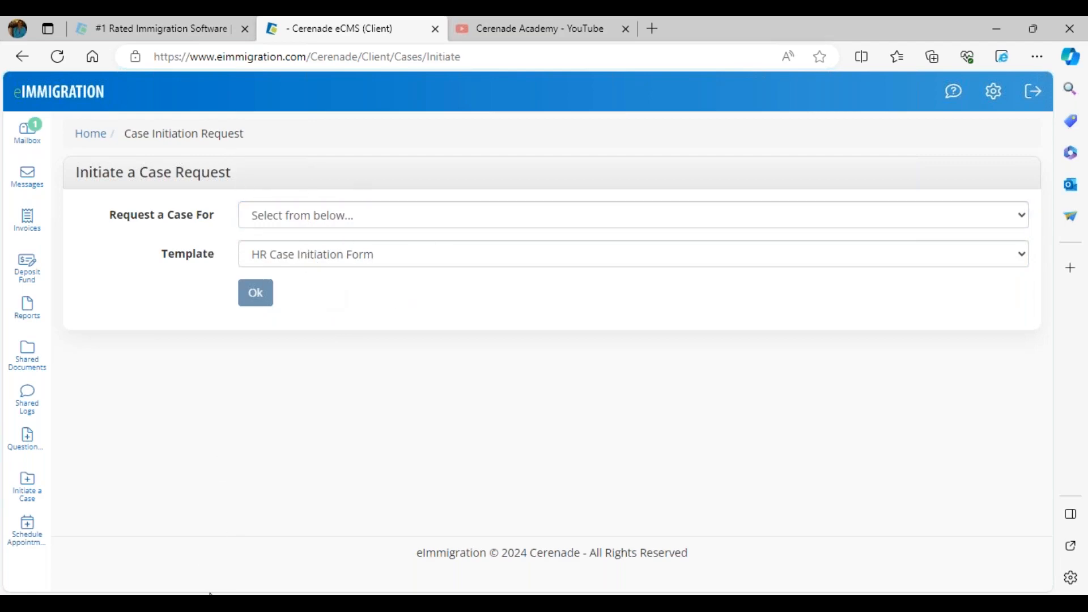
Switch to the staff browser and open the members list on the individual client's record
mouse_move(209, 592)
left_click(262, 556)
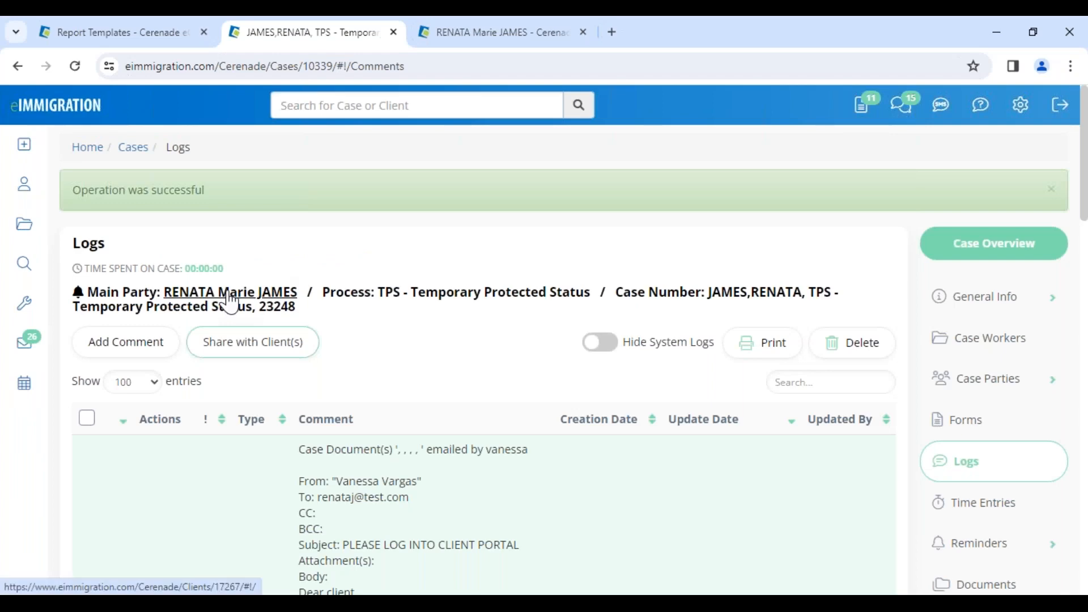
left_click(489, 44)
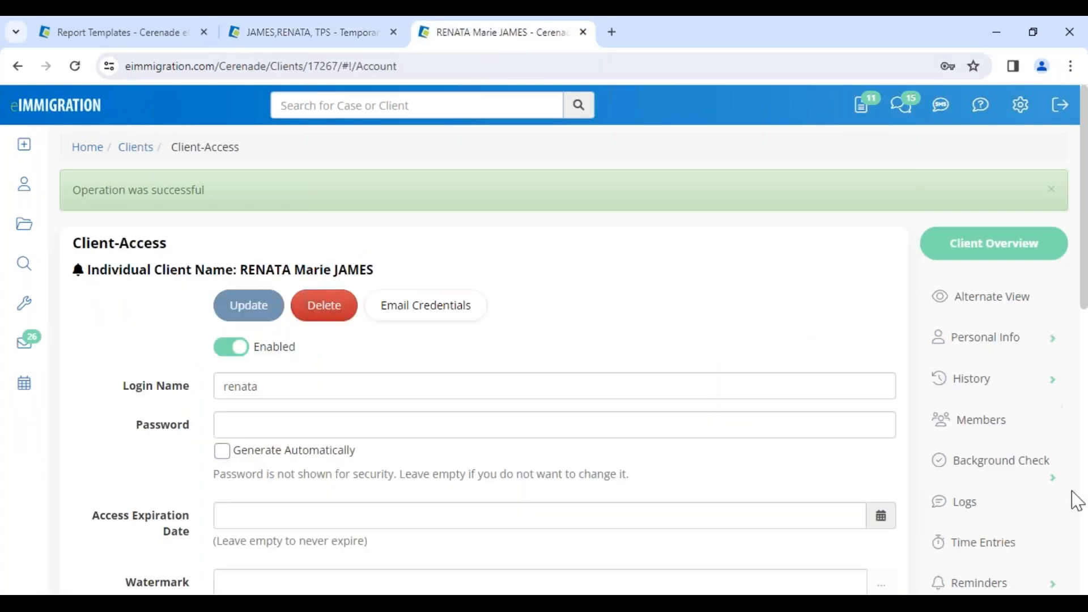
left_click(982, 422)
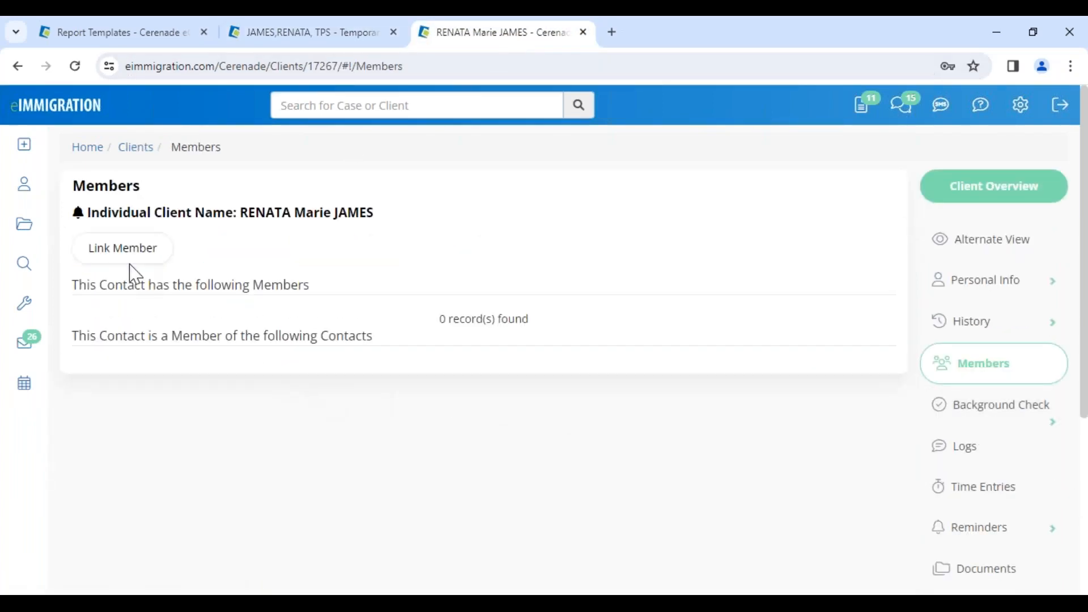
Link the first STARBUCKS contact found to the client as a member with the relationship Employer
left_click(100, 252)
type("starbucks")
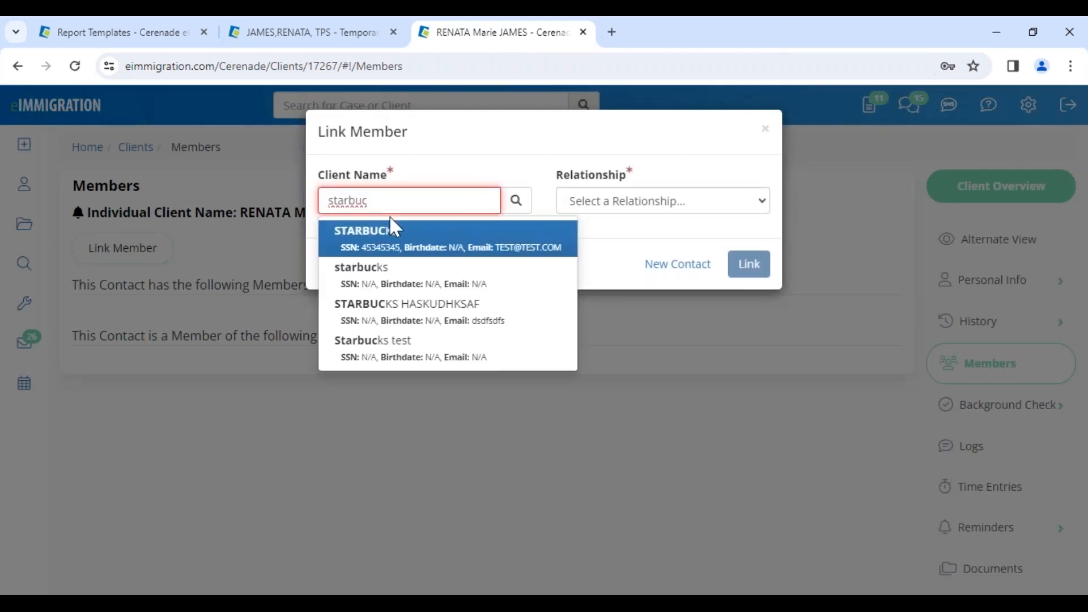
left_click(407, 248)
left_click(636, 210)
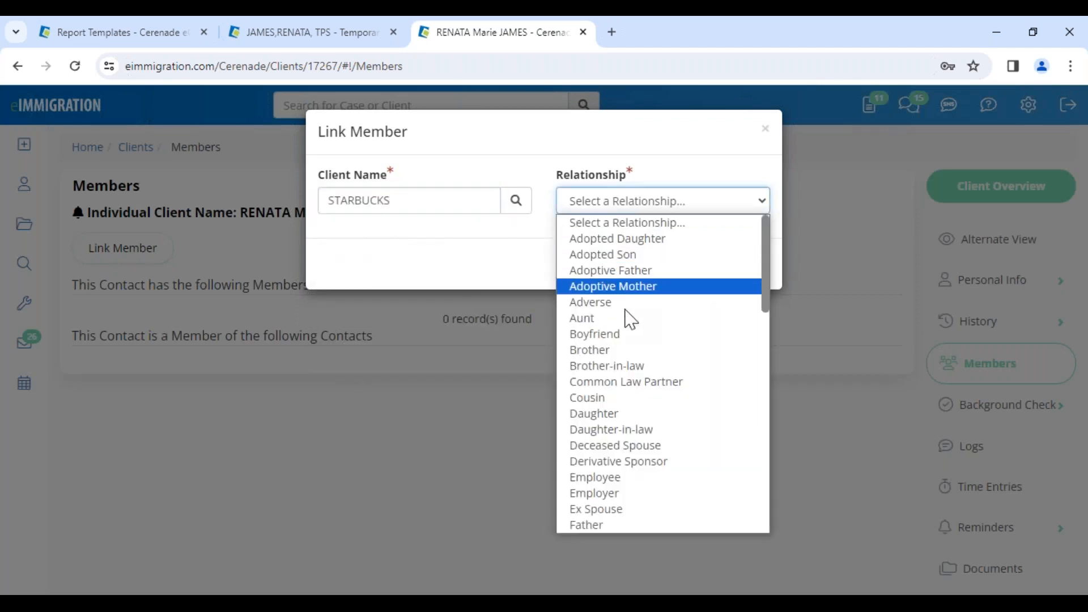
left_click(607, 493)
left_click(738, 270)
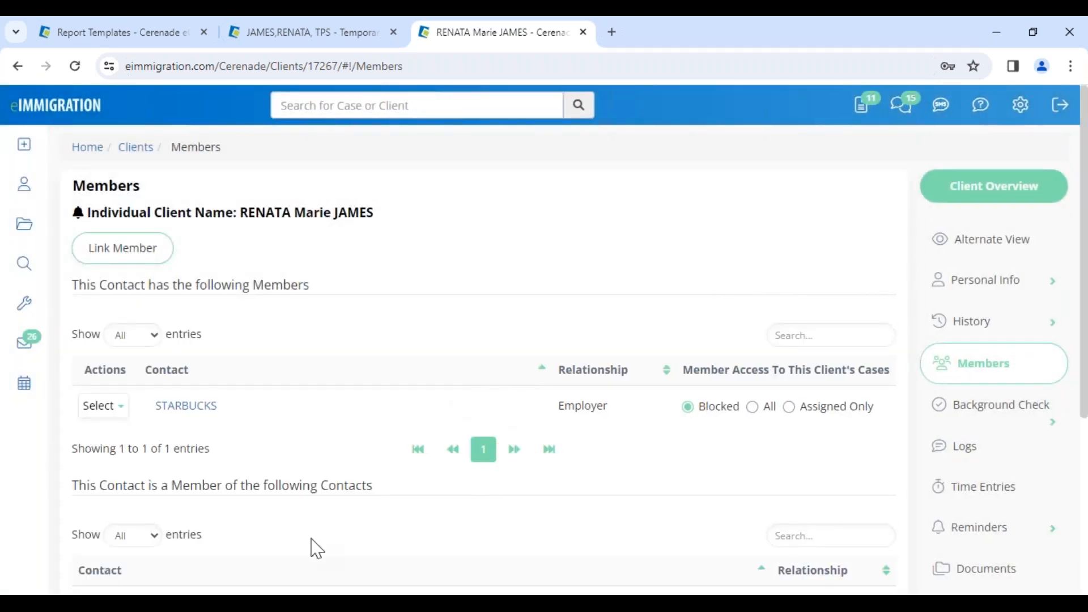
Switch to the client portal browser, reload the request page, and open the HR Case Initiation Form for STARBUCKS (Employer)
left_click(253, 582)
left_click(57, 57)
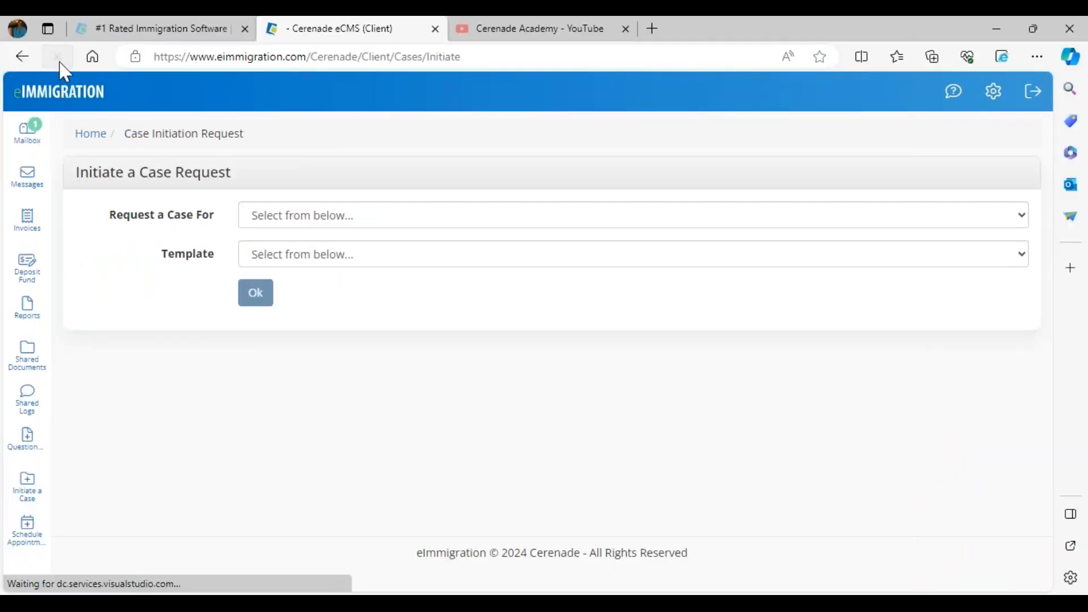
left_click(299, 214)
left_click(307, 258)
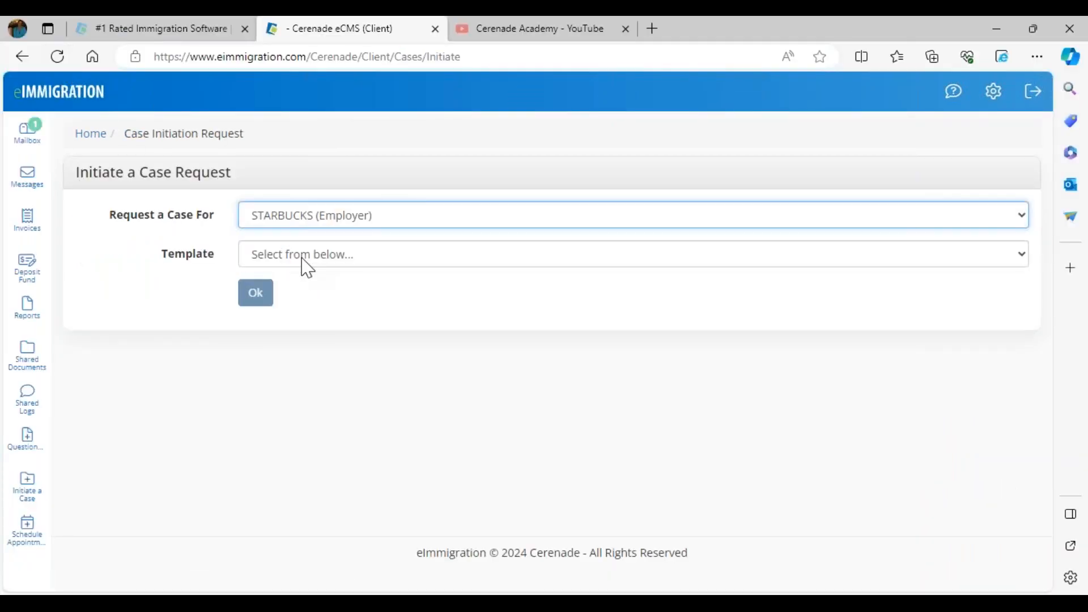
left_click(307, 267)
left_click(306, 295)
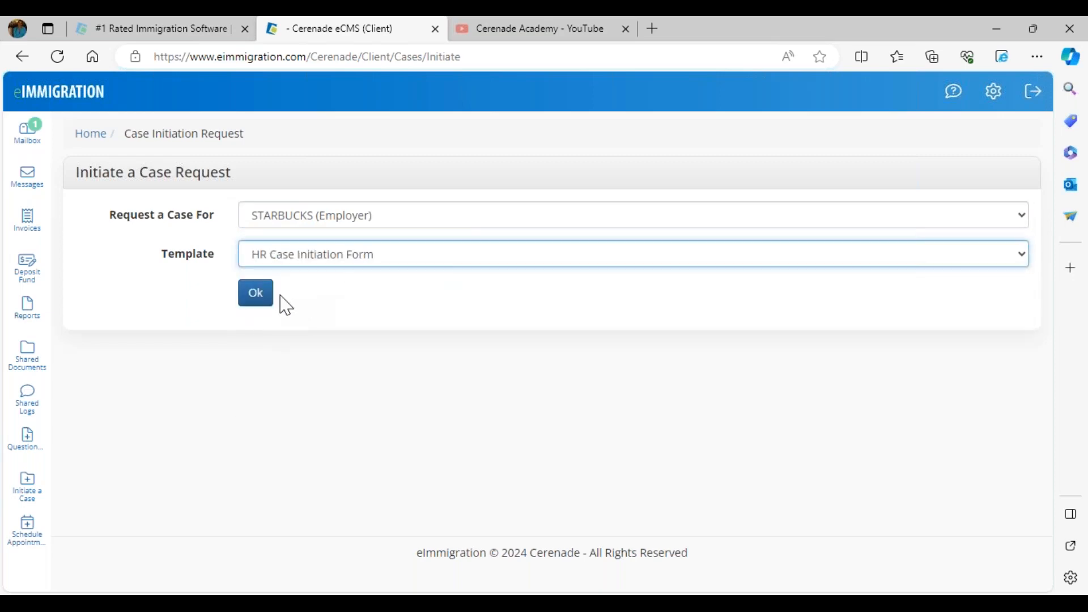
left_click(262, 297)
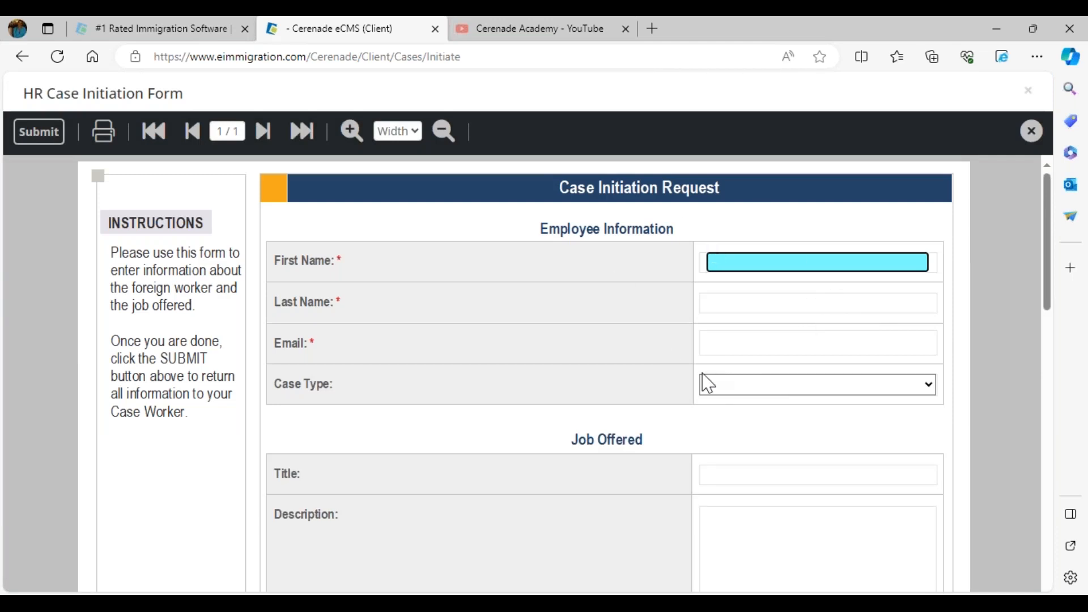
Set the case type to H1B Change of Employer and look through the rest of the form
left_click(712, 390)
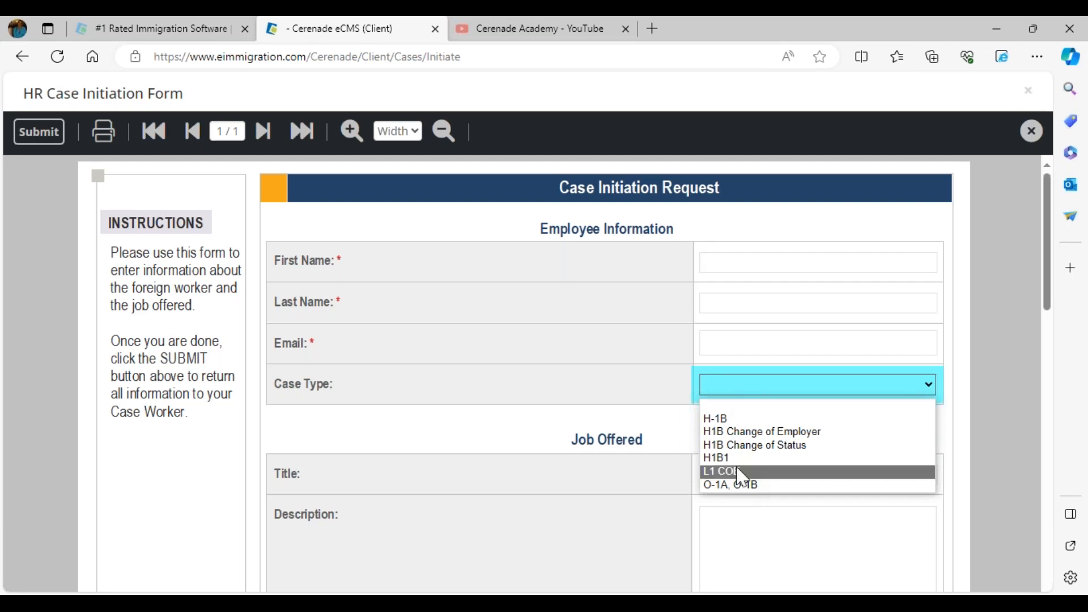
left_click(732, 431)
left_click(741, 413)
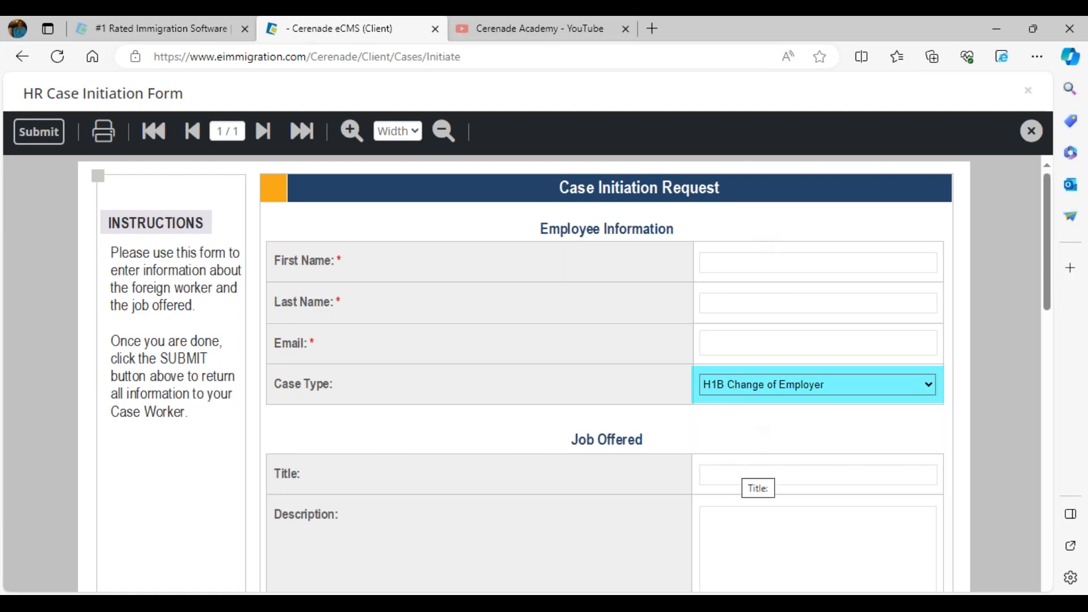
scroll(748, 476, "down", 5)
scroll(376, 257, "up", 5)
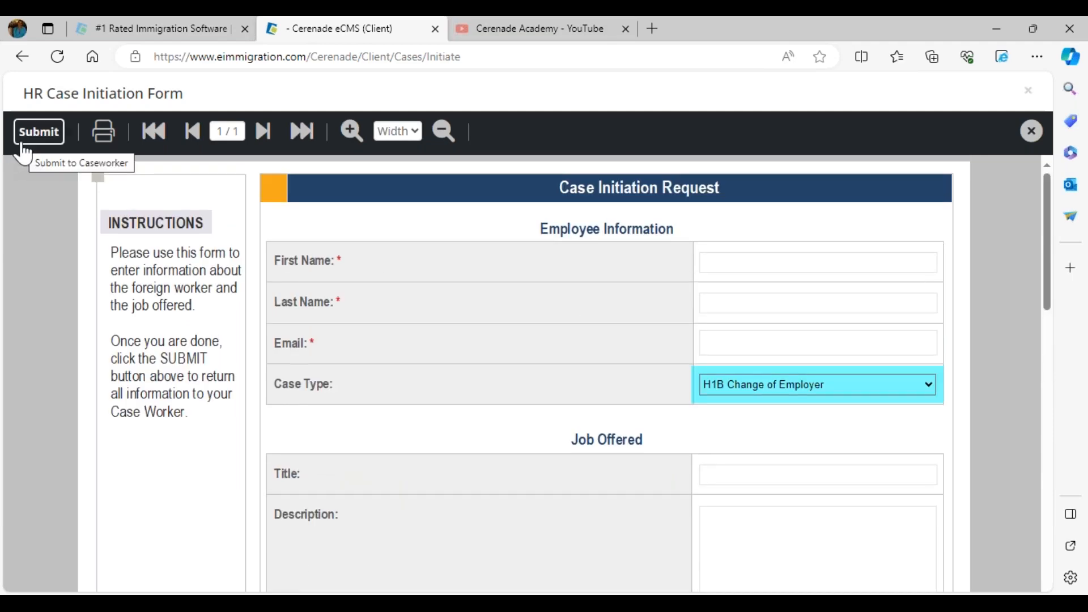
Switch to the staff browser and open the staff home page
left_click(250, 580)
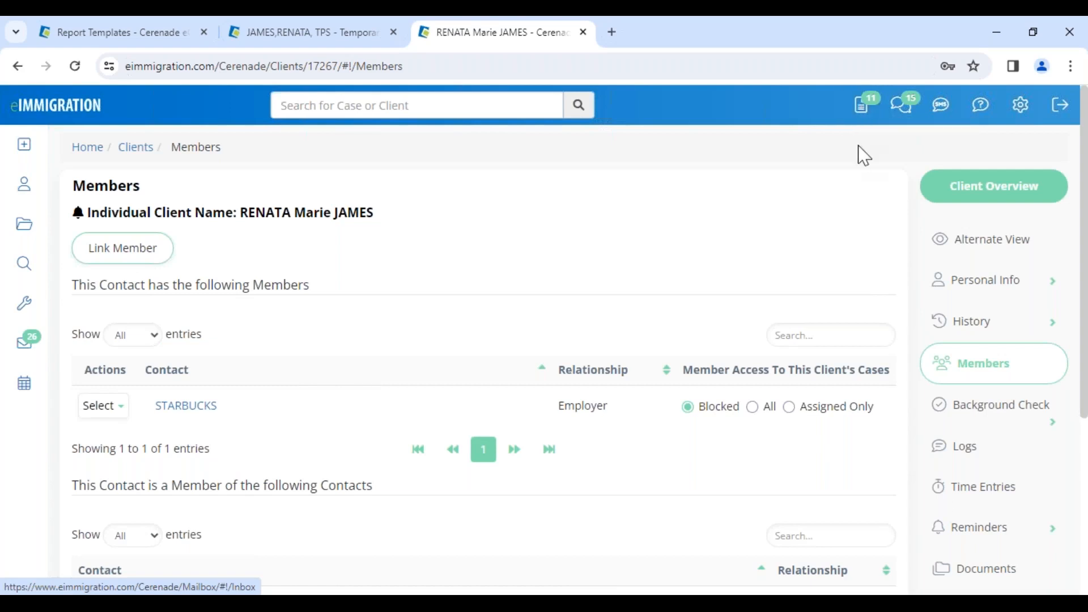
left_click(88, 120)
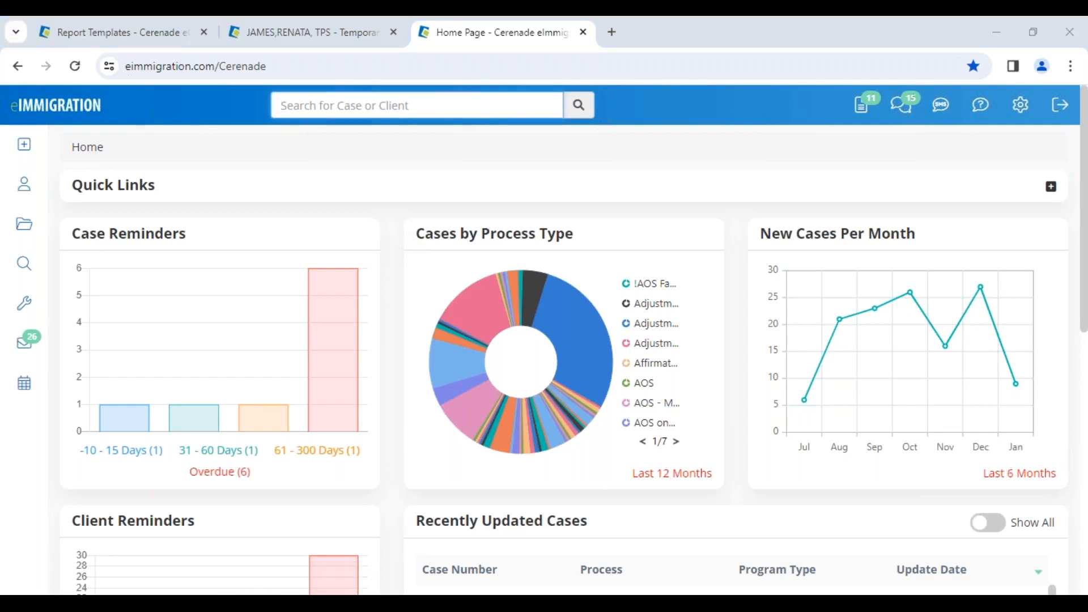
Return to the client portal browser, close the case initiation form without submitting it, and log out
left_click(260, 563)
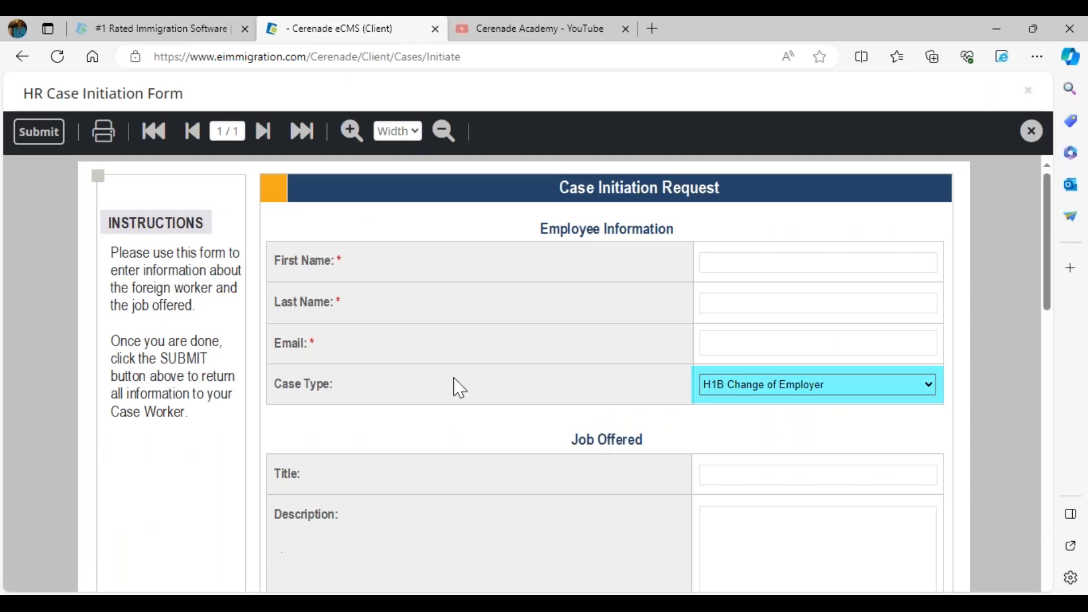
left_click(1031, 131)
left_click(1033, 92)
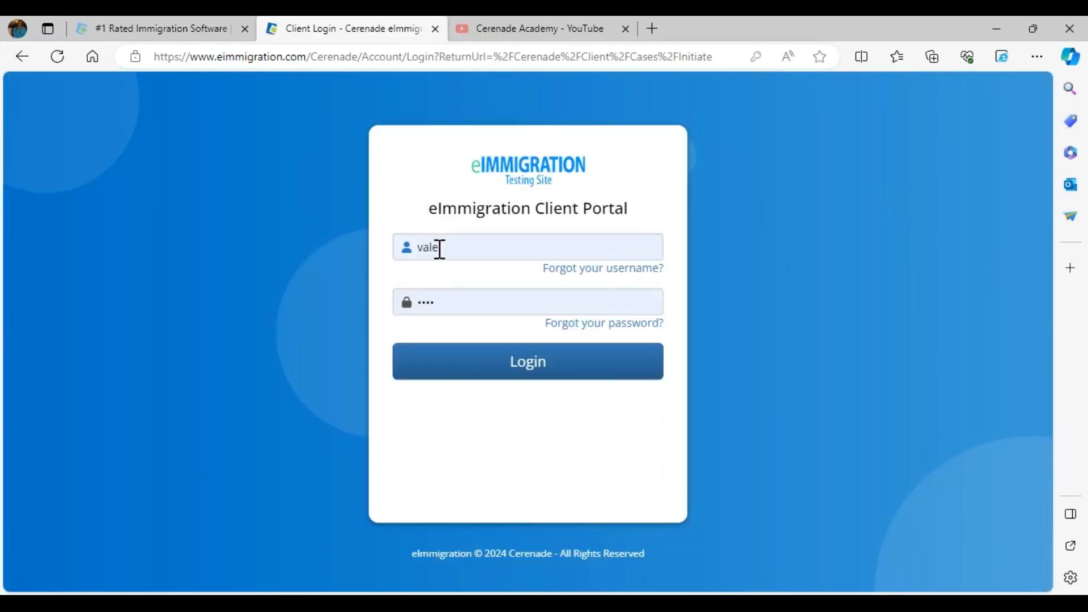
Log in to the client portal with the saved abcclient login name and password
left_click(440, 248)
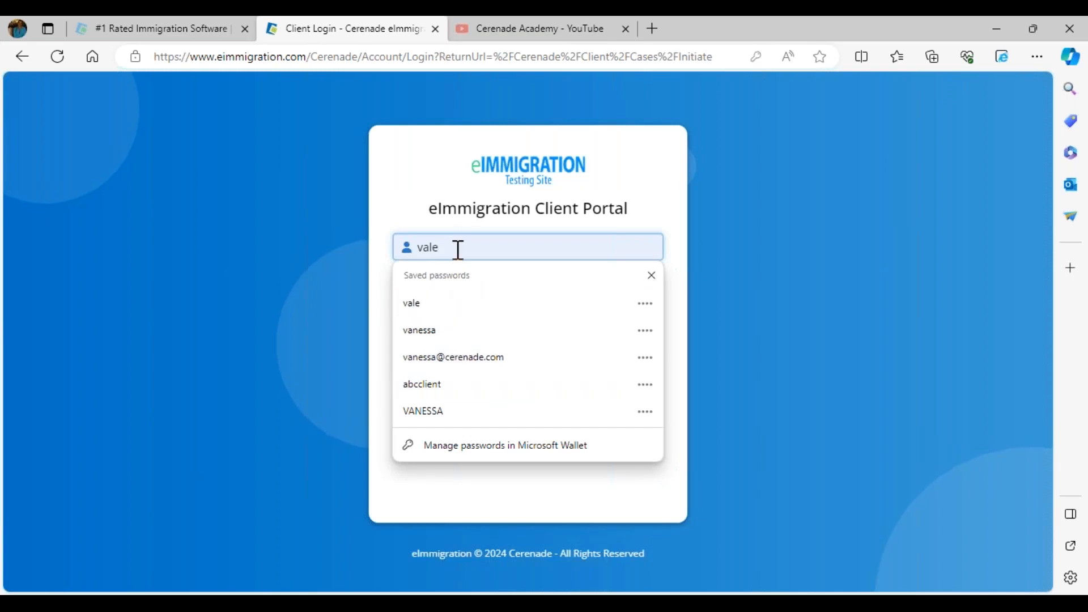
left_click(435, 384)
left_click(496, 367)
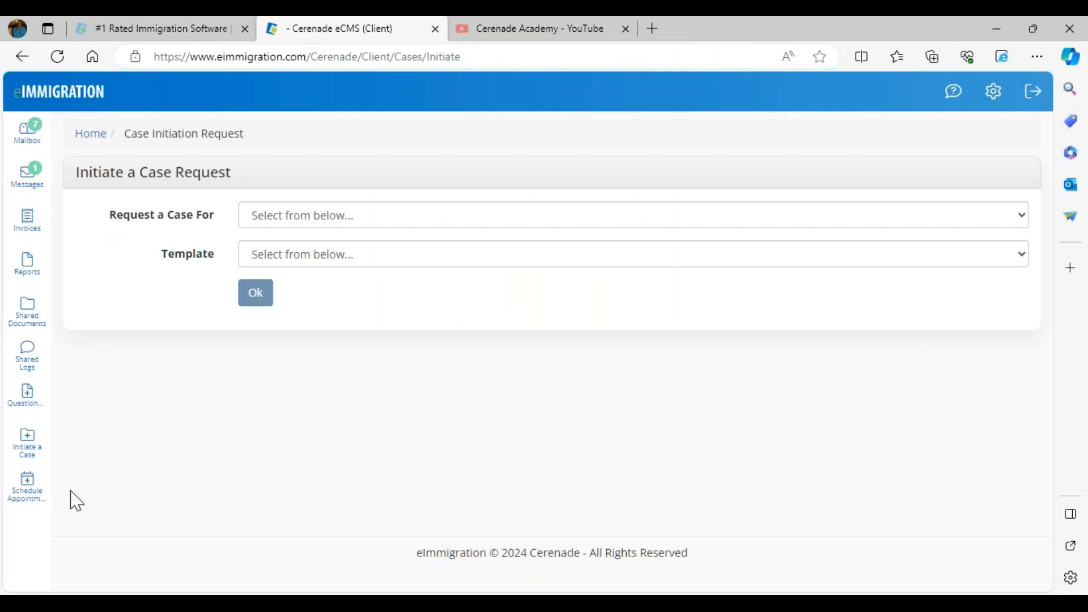
View the form for emailing a questionnaire to a new client, and open the portal mailbox
left_click(32, 405)
left_click(266, 285)
left_click(142, 326)
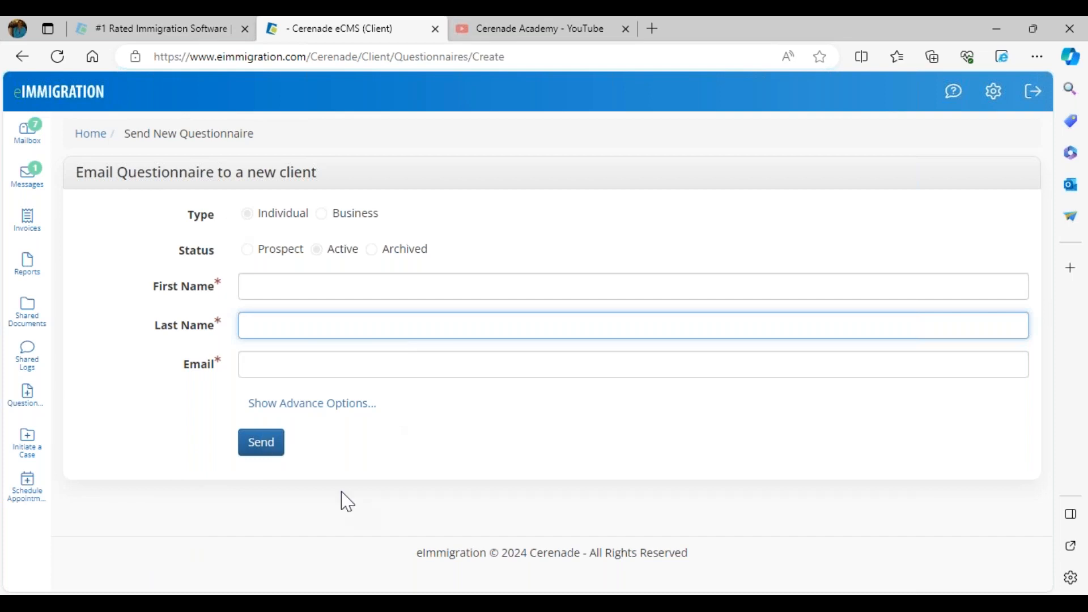
left_click(27, 131)
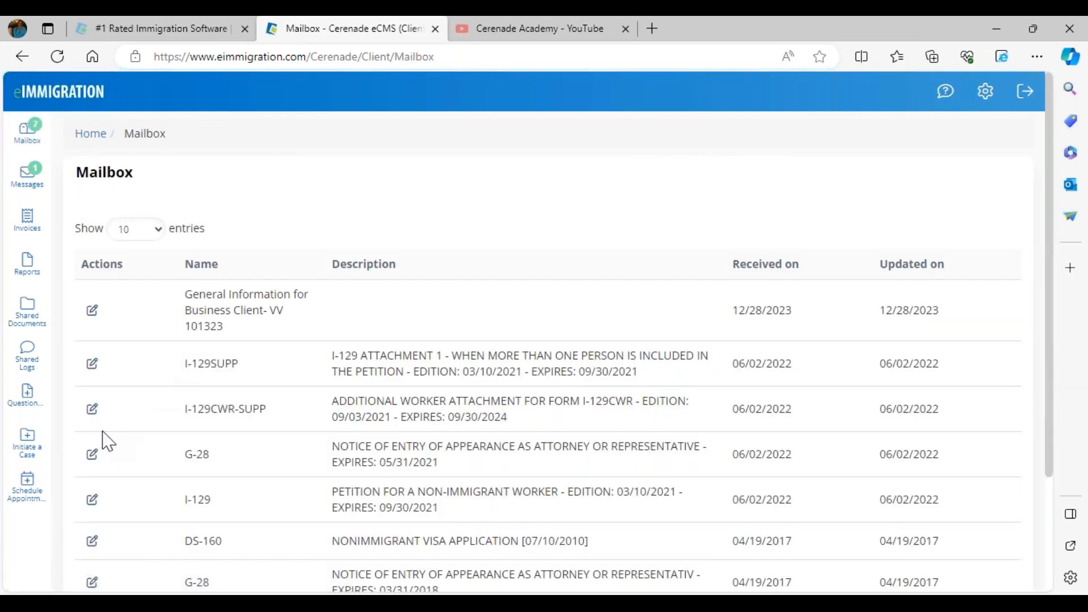
Open appointment scheduling in the client portal and choose the Cerenade Support 4 calendar
left_click(29, 494)
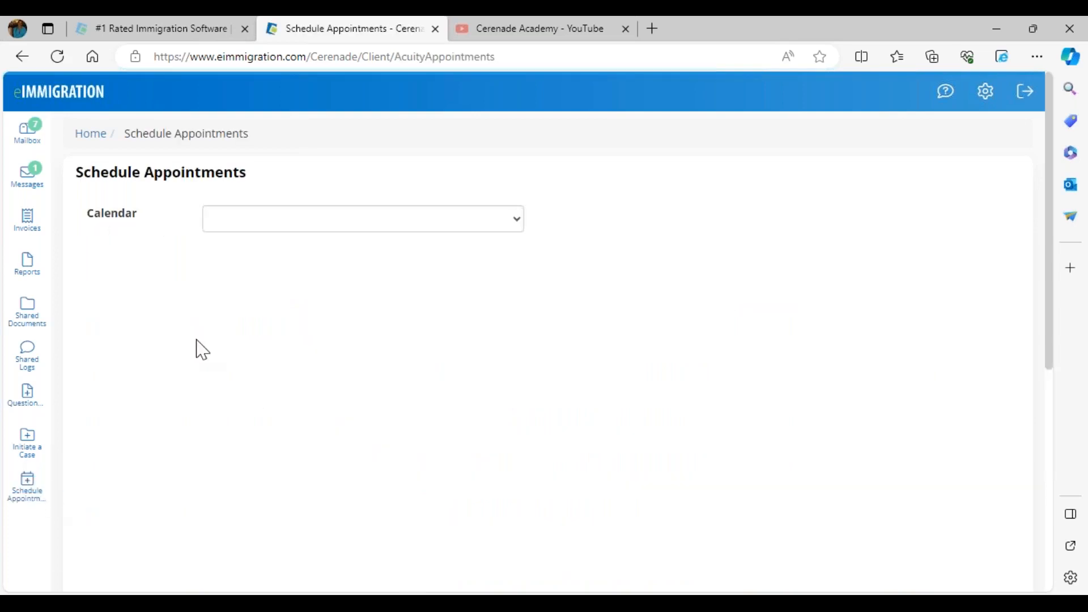
left_click(246, 219)
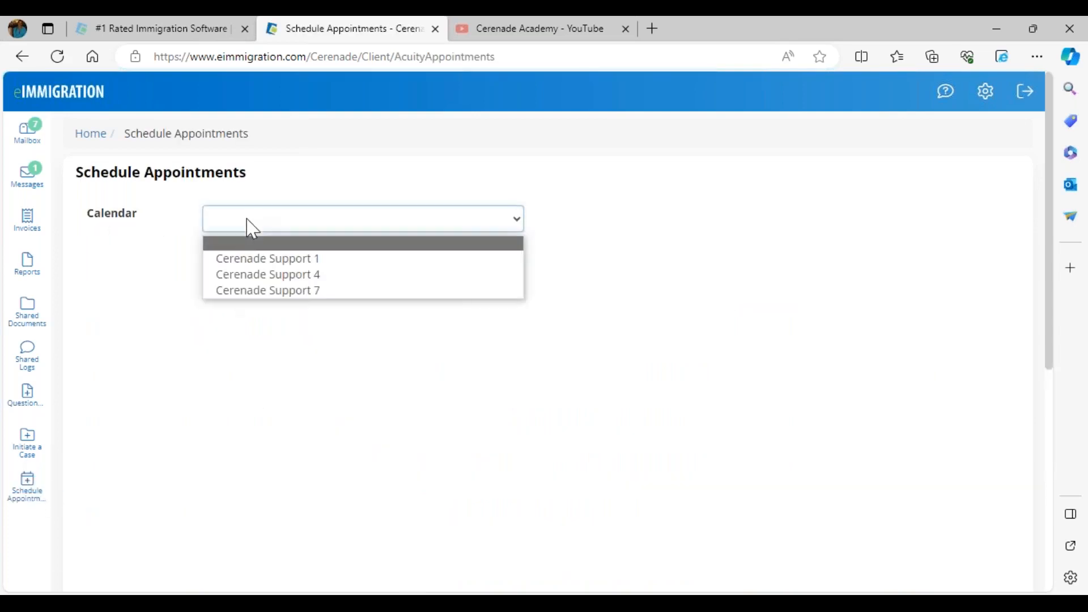
left_click(236, 279)
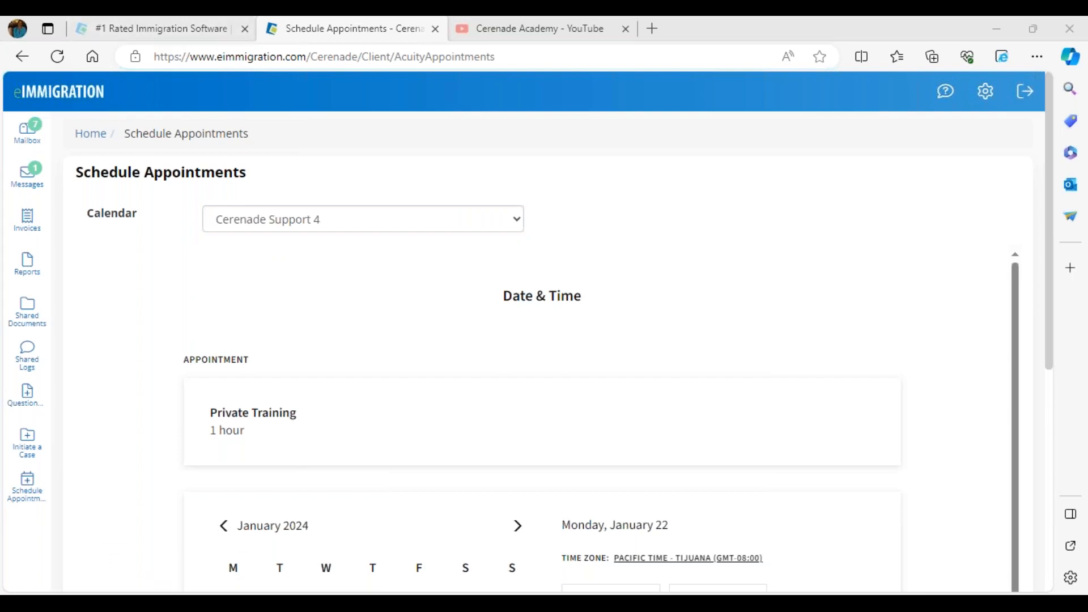
Switch to the staff browser and open the application settings from the administrator home page
mouse_move(300, 589)
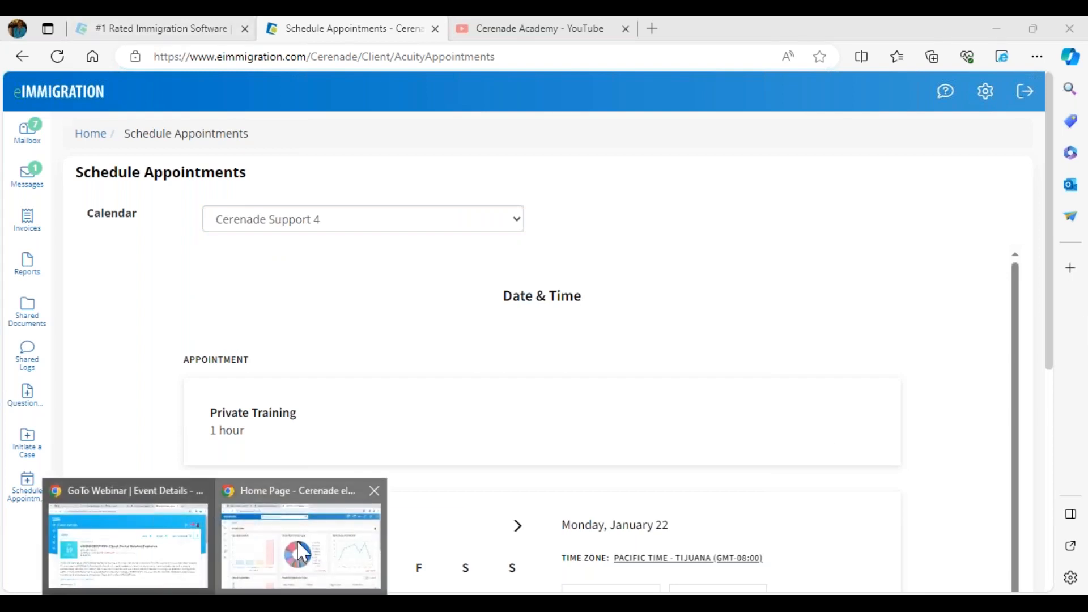
left_click(300, 547)
left_click(127, 35)
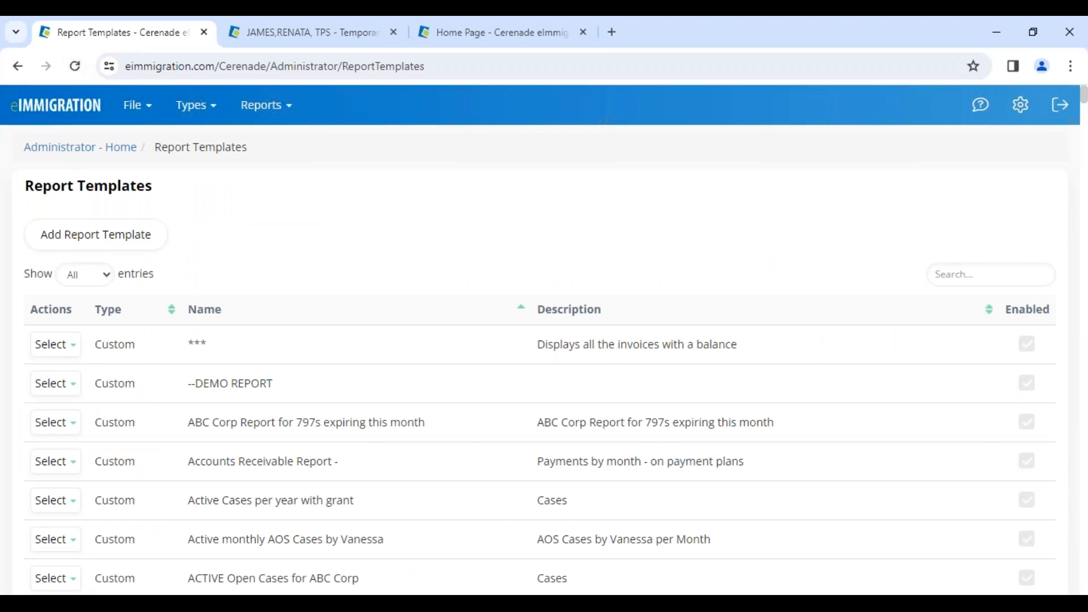
left_click(33, 150)
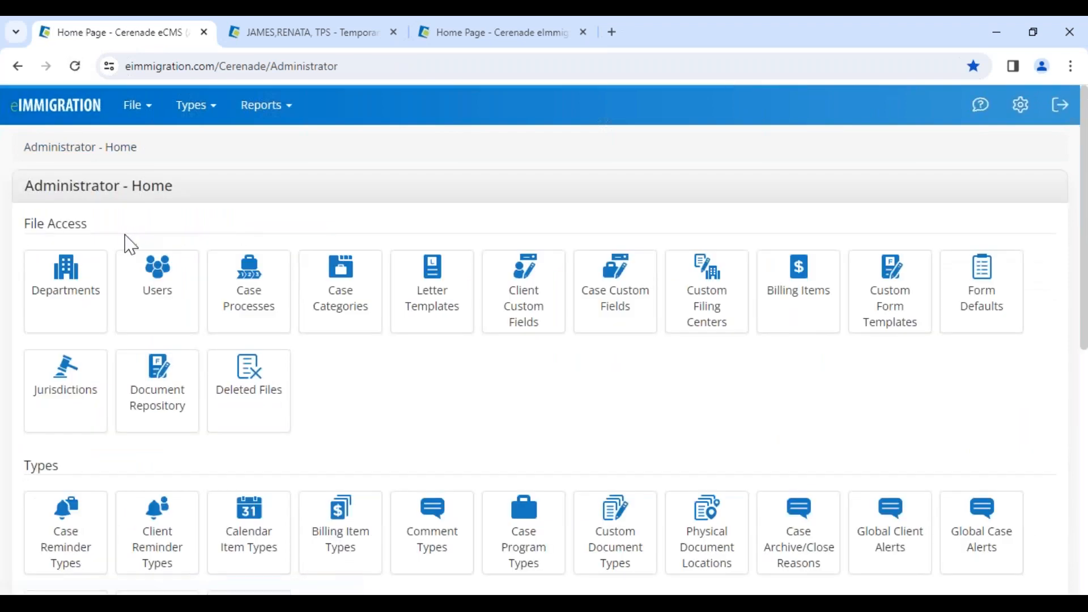
scroll(162, 432, "down", 10)
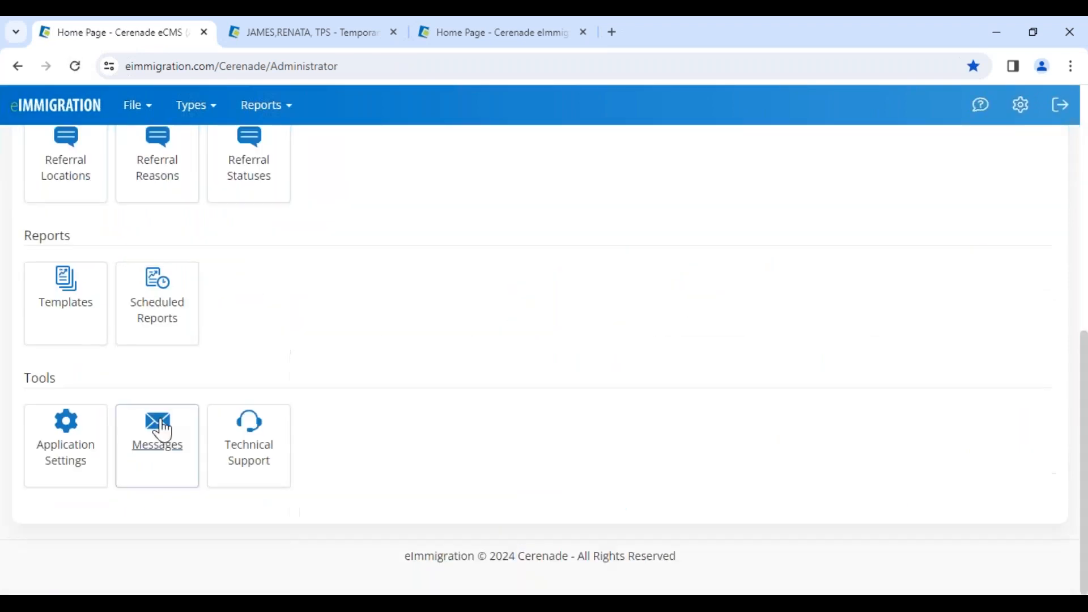
left_click(80, 460)
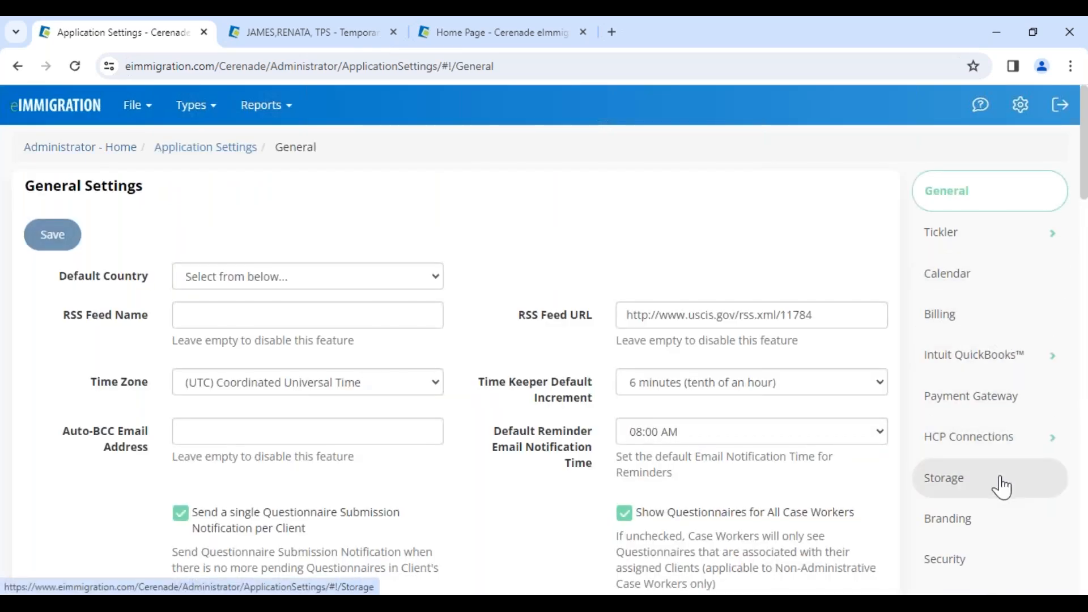
Look through the general settings, and examine the calendar settings including the Office 365 and Google Calendar integration options
scroll(1002, 486, "down", 5)
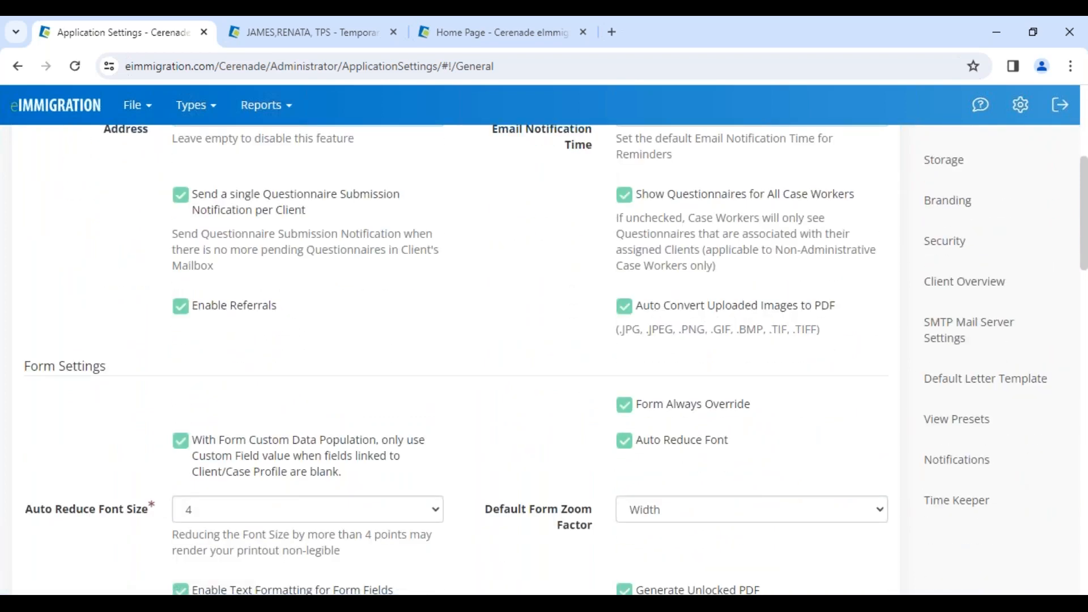
scroll(986, 306, "up", 5)
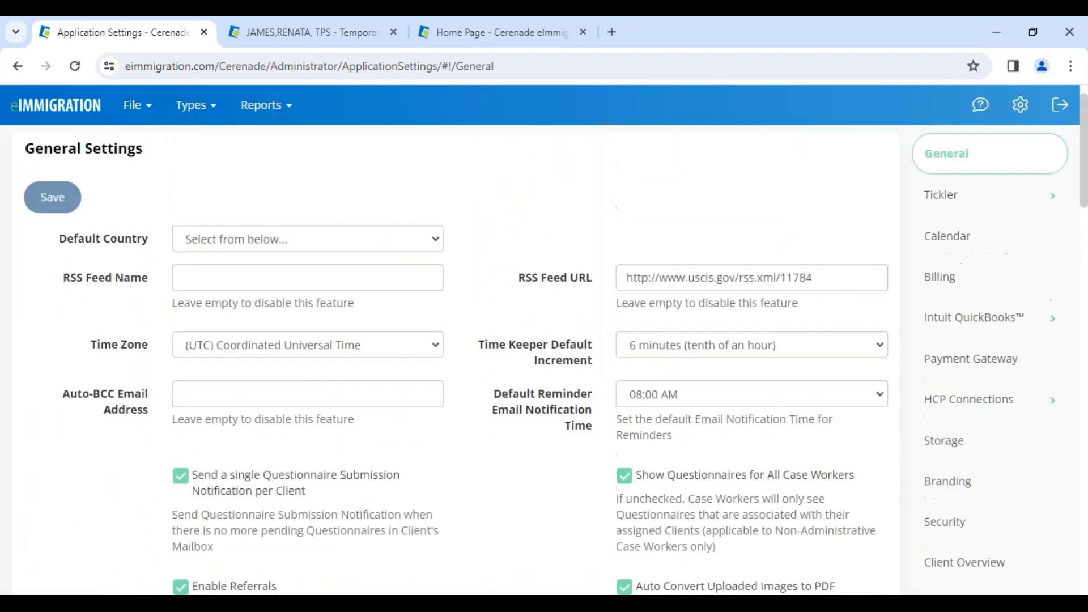
left_click(977, 285)
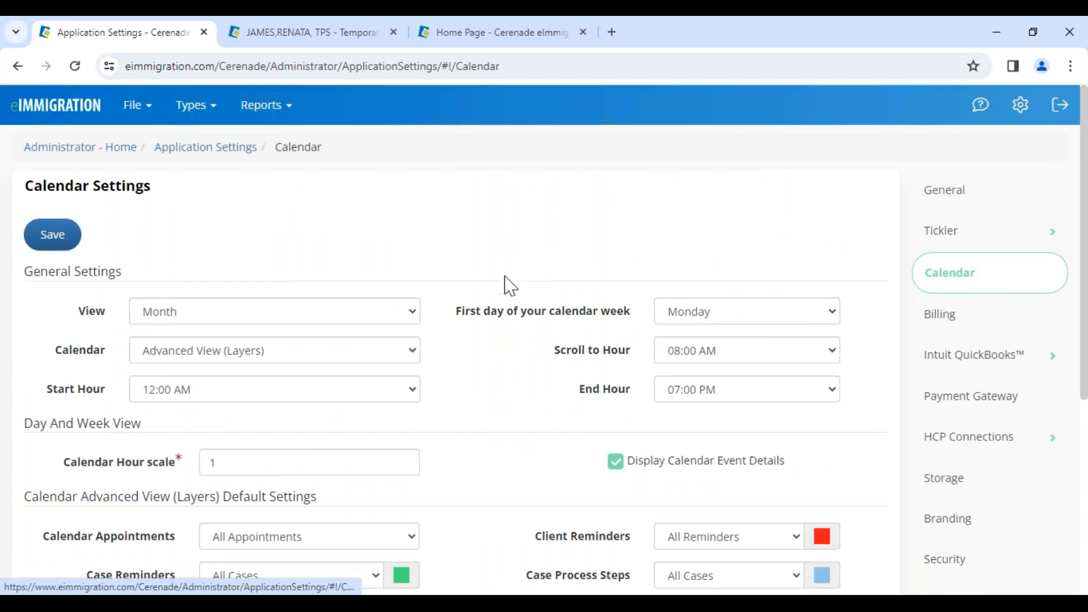
scroll(514, 394, "down", 5)
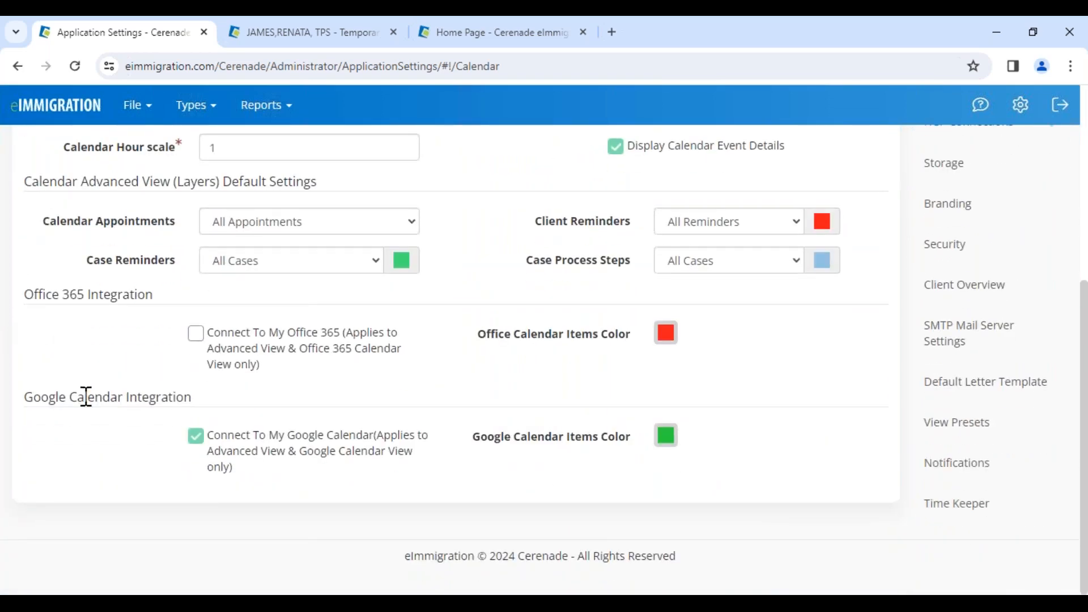
scroll(86, 397, "up", 1)
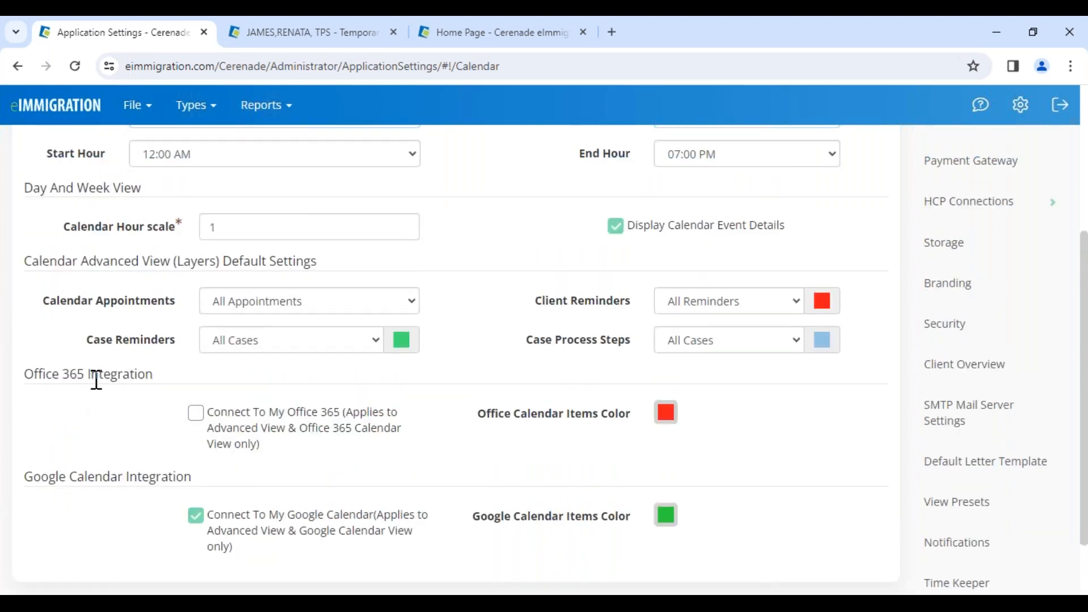
Review the application-wide calendar settings, and return to the administrator home page
scroll(138, 358, "up", 1)
scroll(138, 358, "up", 4)
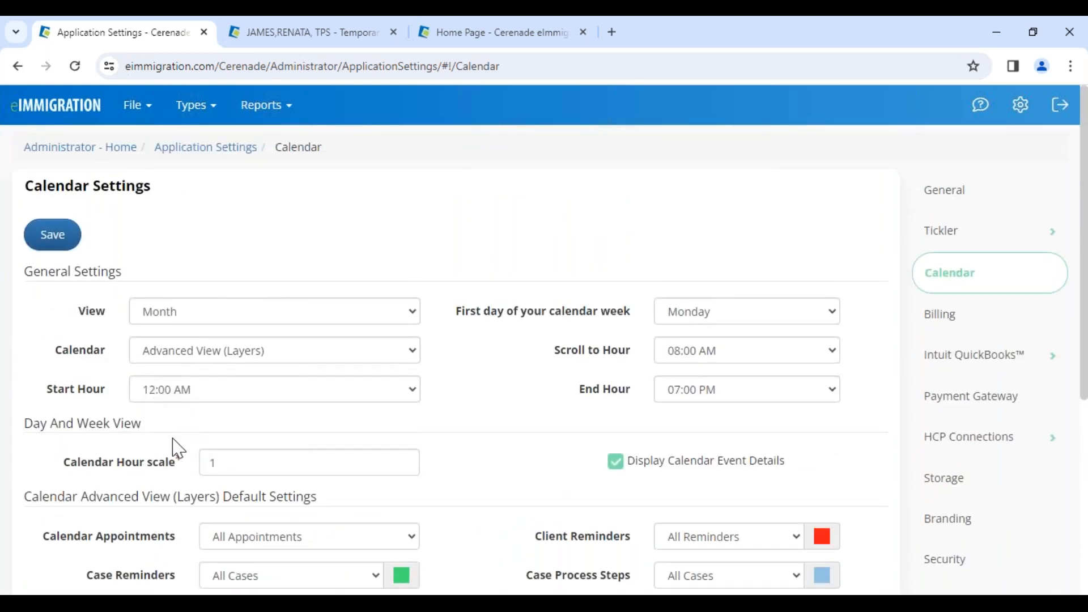
scroll(178, 448, "down", 5)
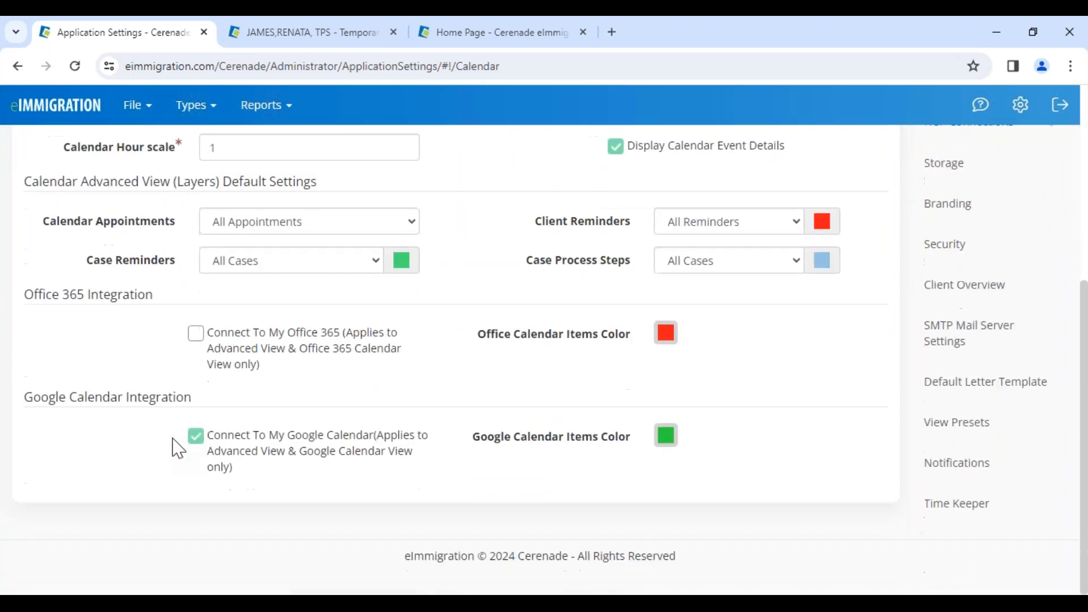
scroll(178, 449, "up", 5)
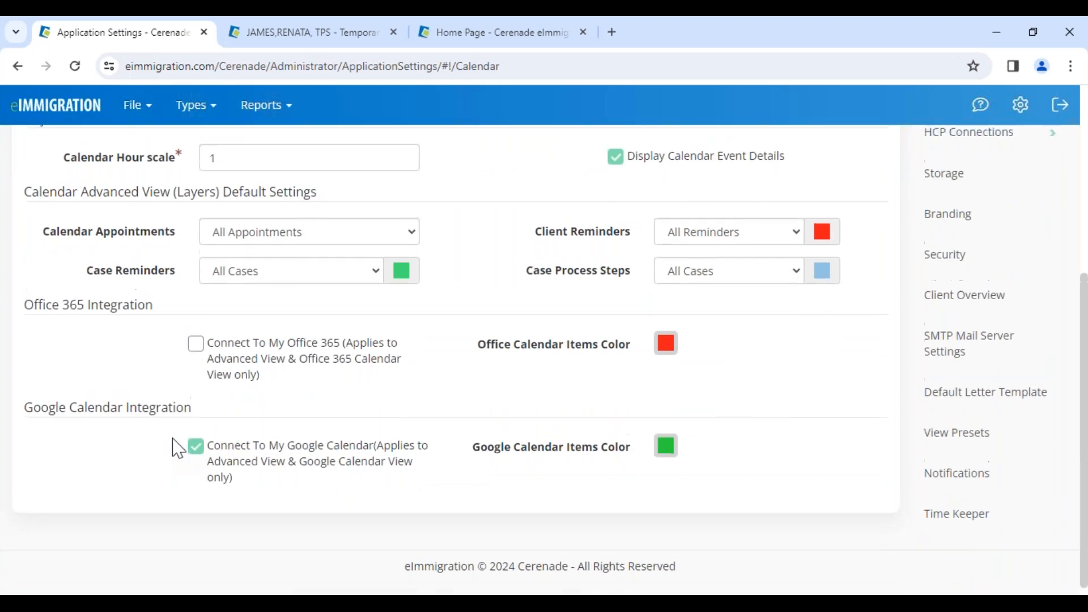
scroll(178, 449, "up", 1)
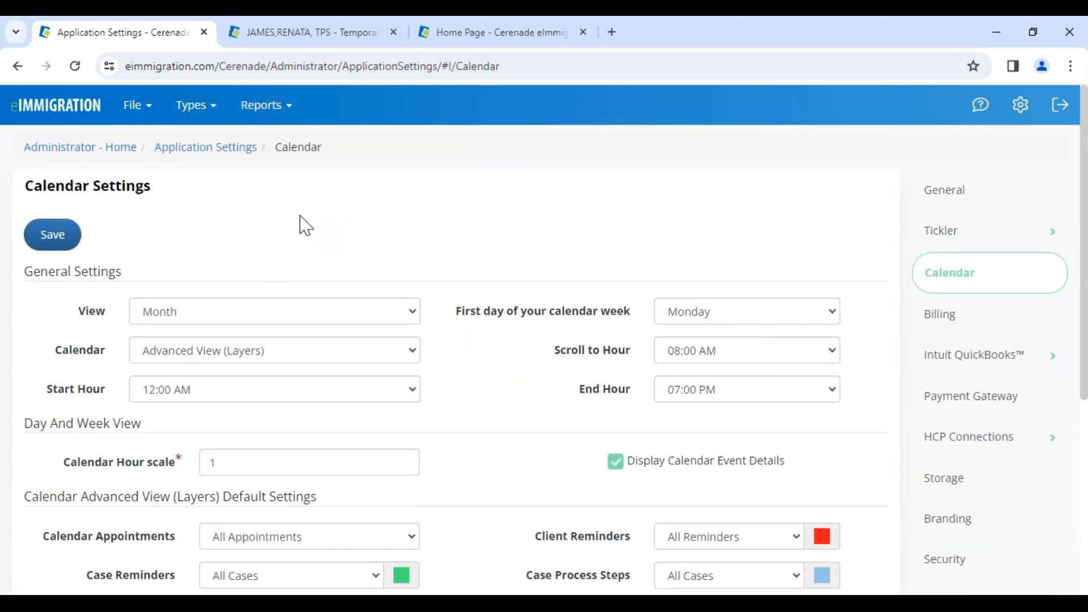
left_click(107, 158)
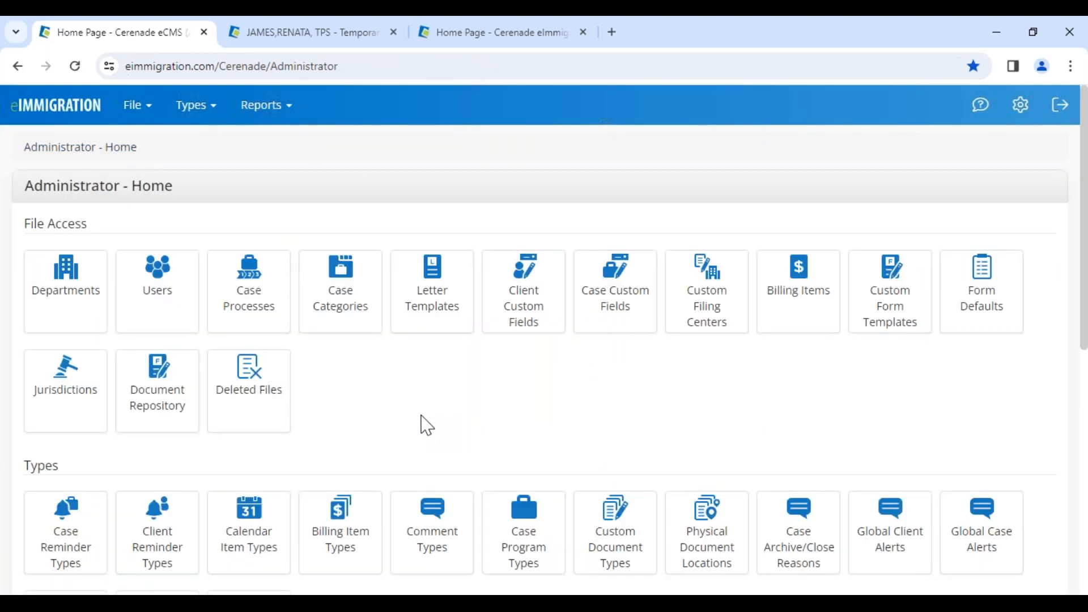
scroll(385, 433, "down", 10)
Switch to the open case's browser tab and open the calendar settings in the user preferences
left_click(280, 34)
left_click(1023, 111)
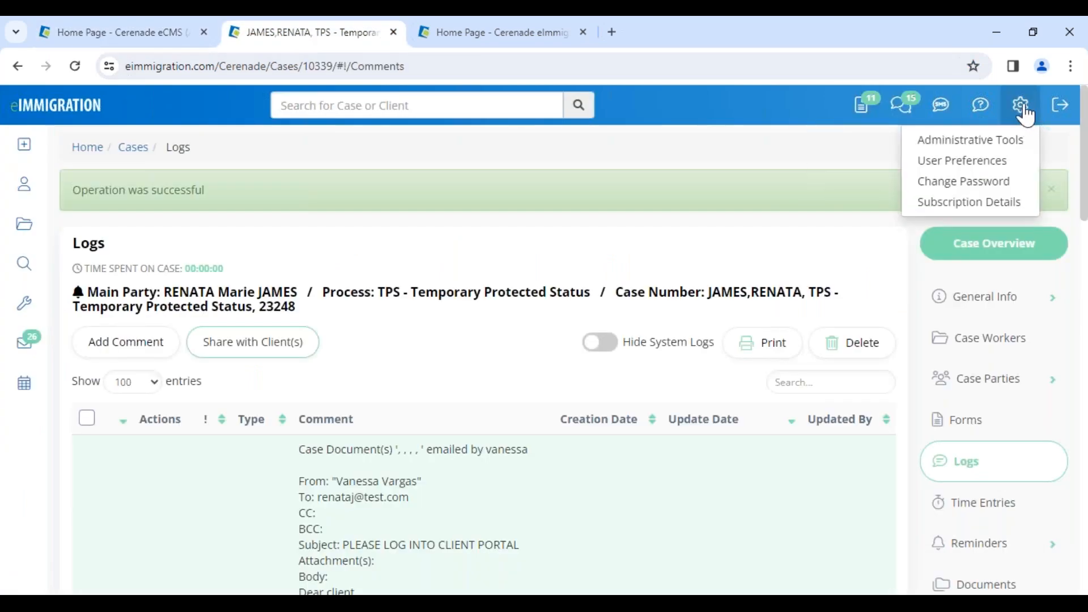
left_click(970, 163)
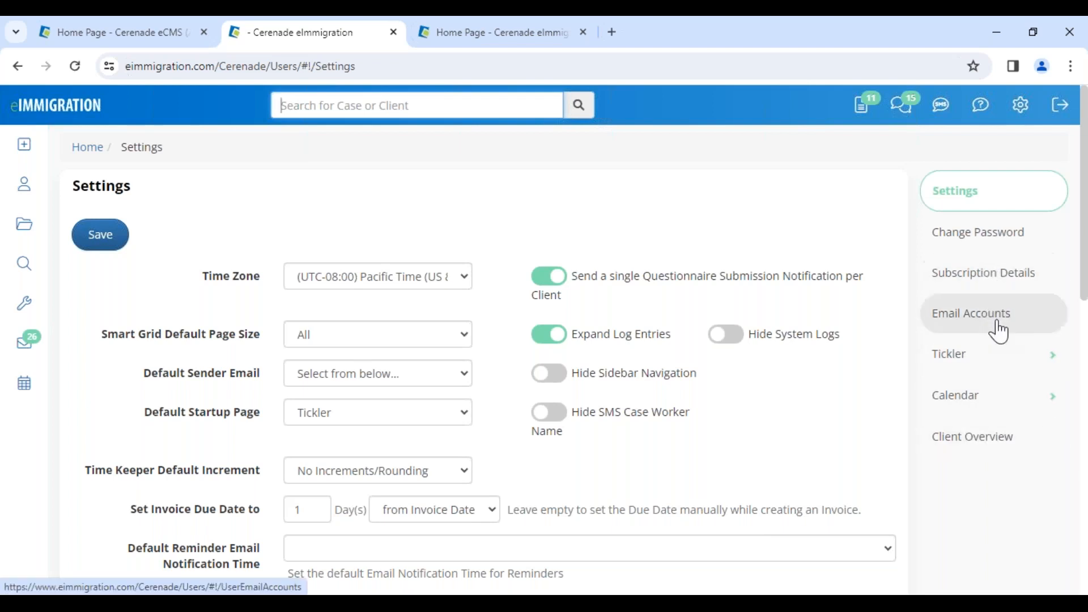
left_click(979, 399)
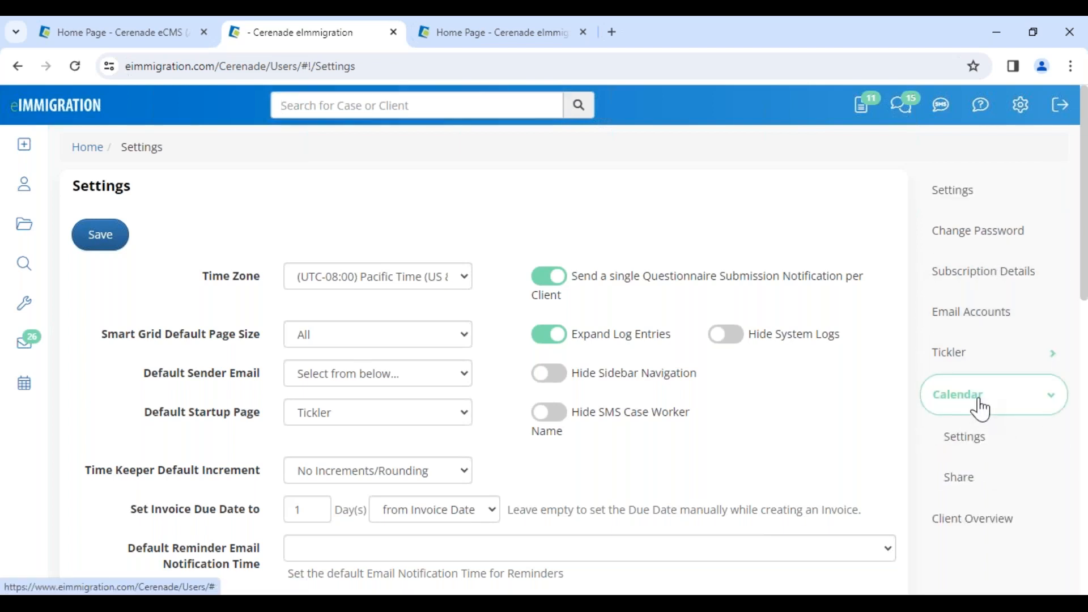
left_click(982, 444)
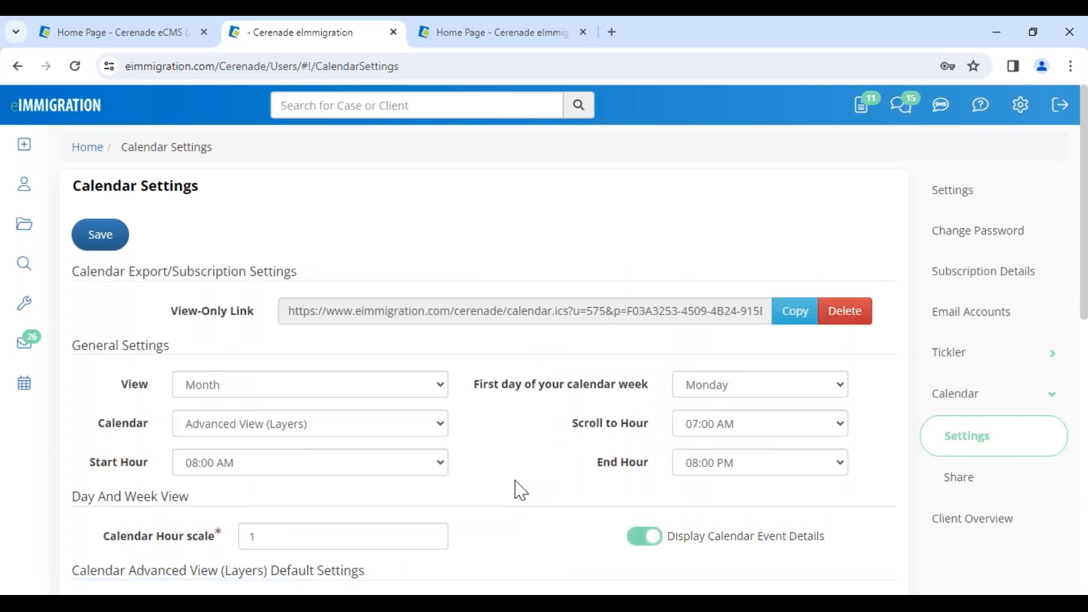
Examine the Acuity Scheduling integration section of the user's calendar settings, including its connection option and the Owner ID, User ID and API Key fields
scroll(521, 495, "down", 8)
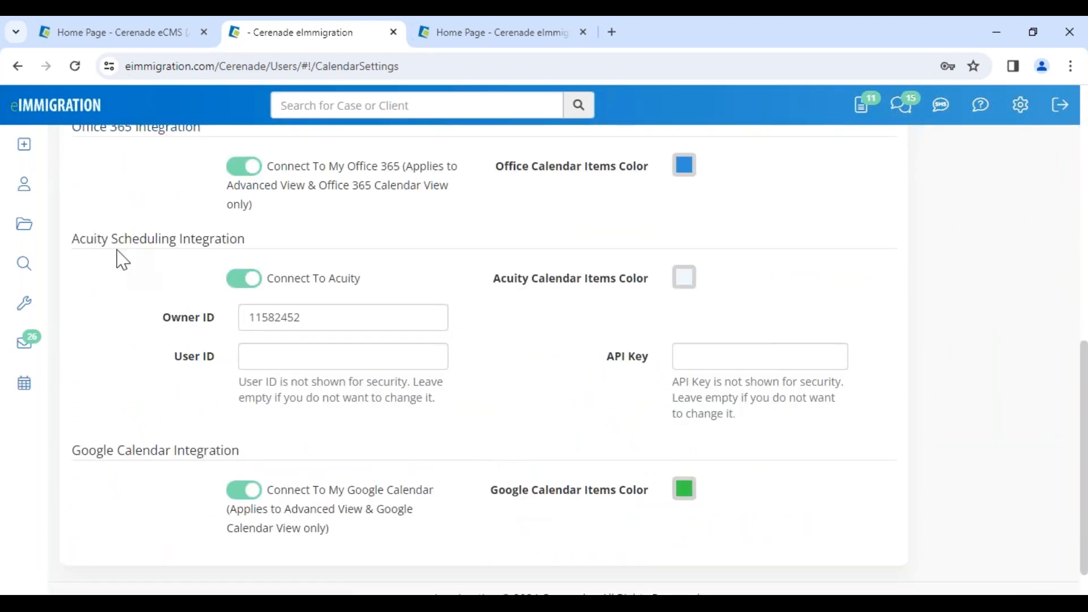
left_click_drag(65, 245, 270, 243)
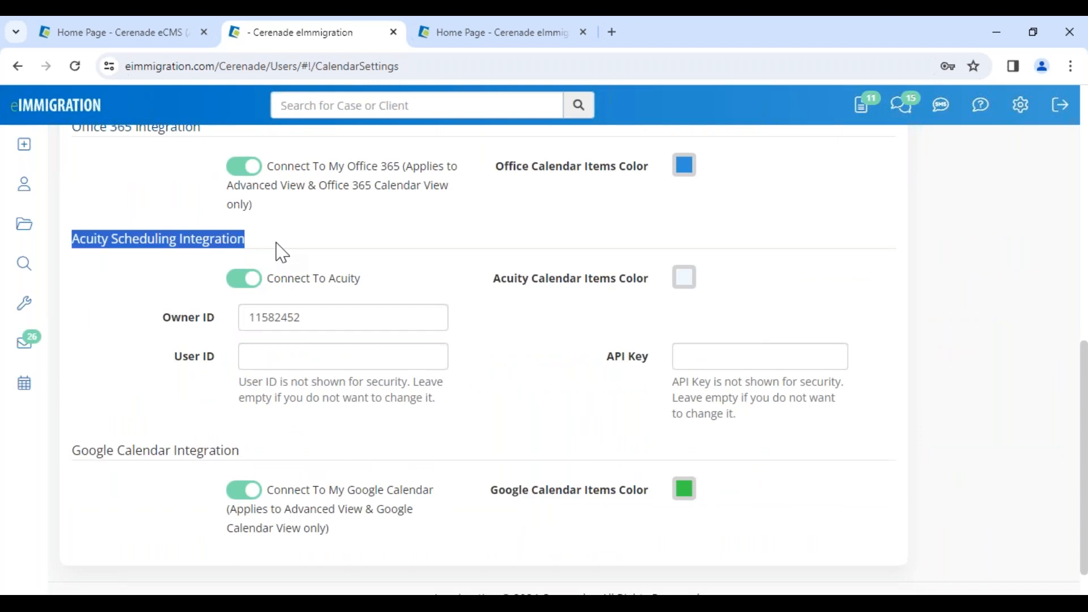
left_click(283, 251)
scroll(646, 323, "up", 7)
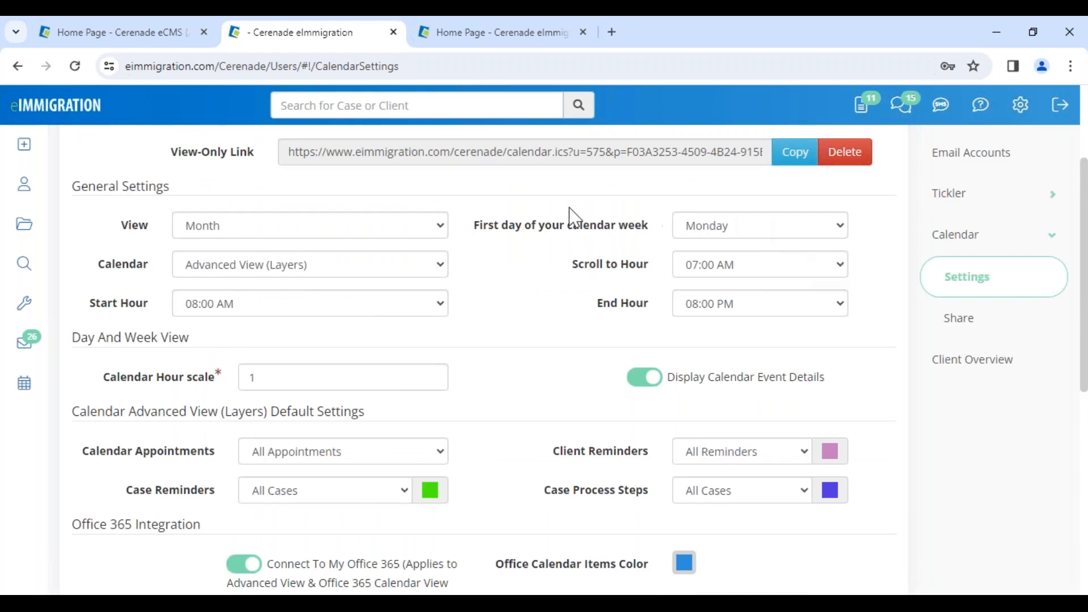
scroll(537, 321, "up", 3)
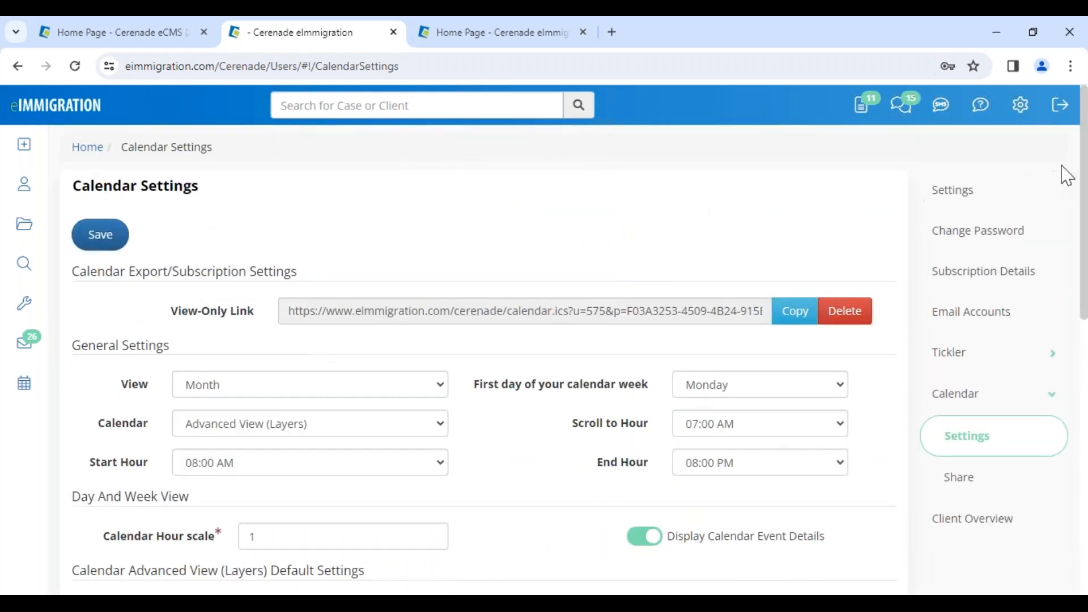
left_click(1021, 105)
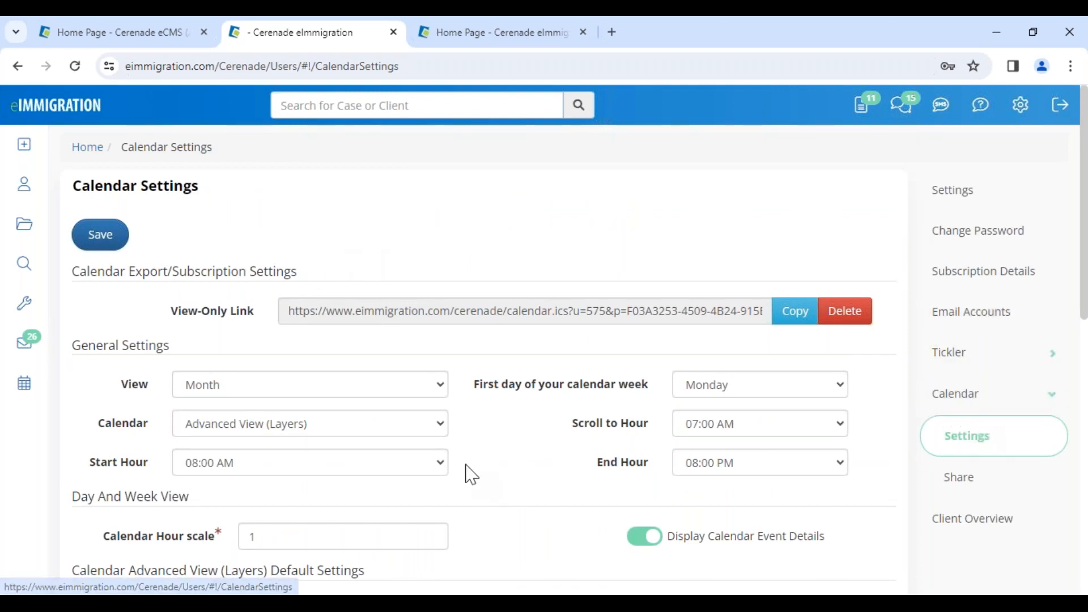
scroll(492, 488, "down", 8)
left_click_drag(72, 319, 258, 343)
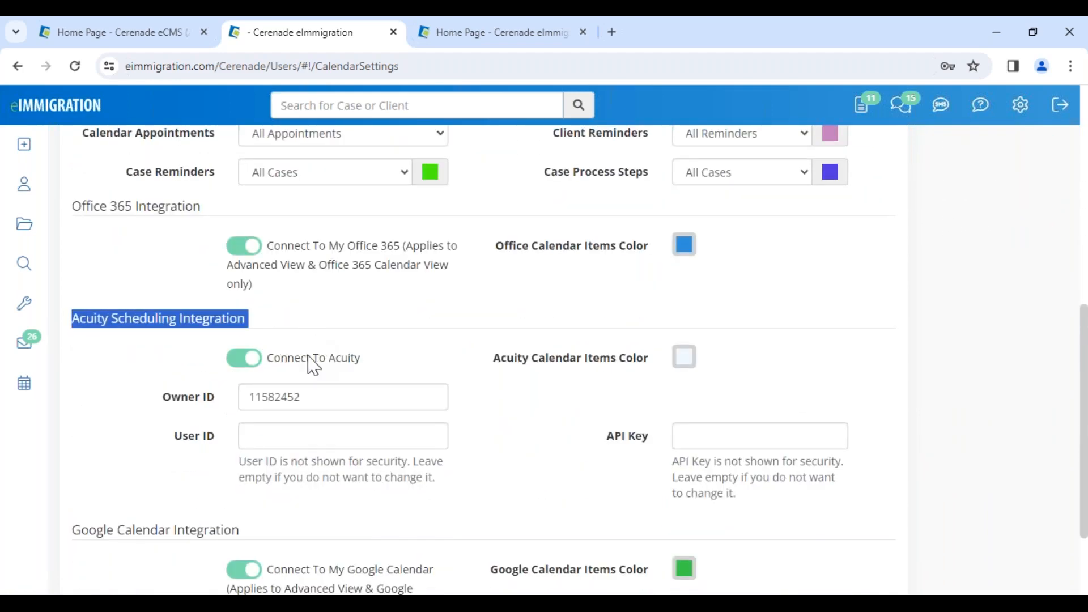
left_click(539, 463)
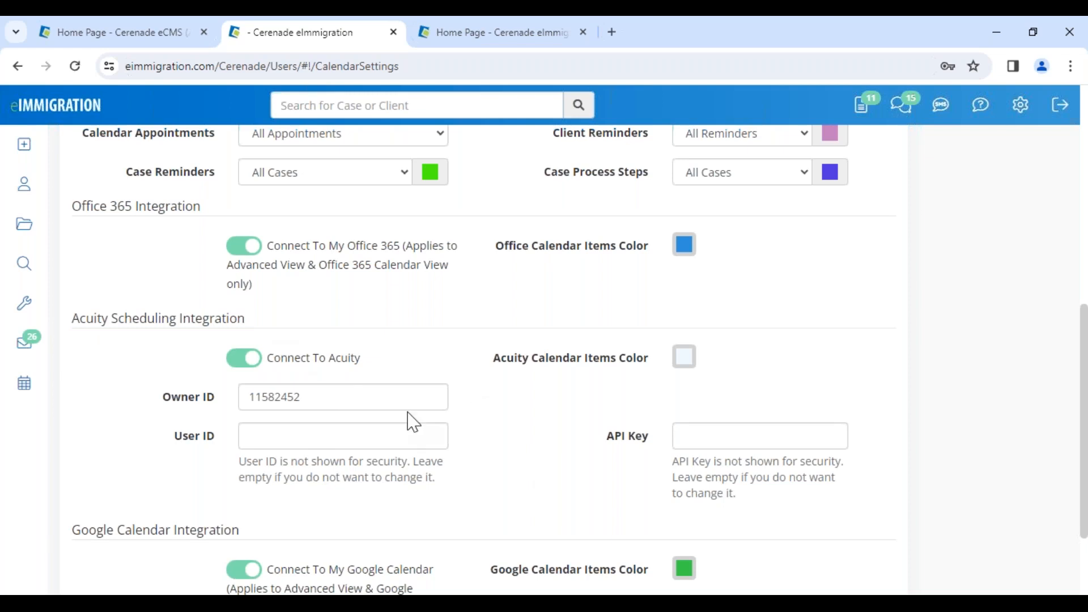
Switch to the client portal, reopen appointment scheduling, choose the Cerenade Support 7 calendar, and view its available dates and times
mouse_move(178, 594)
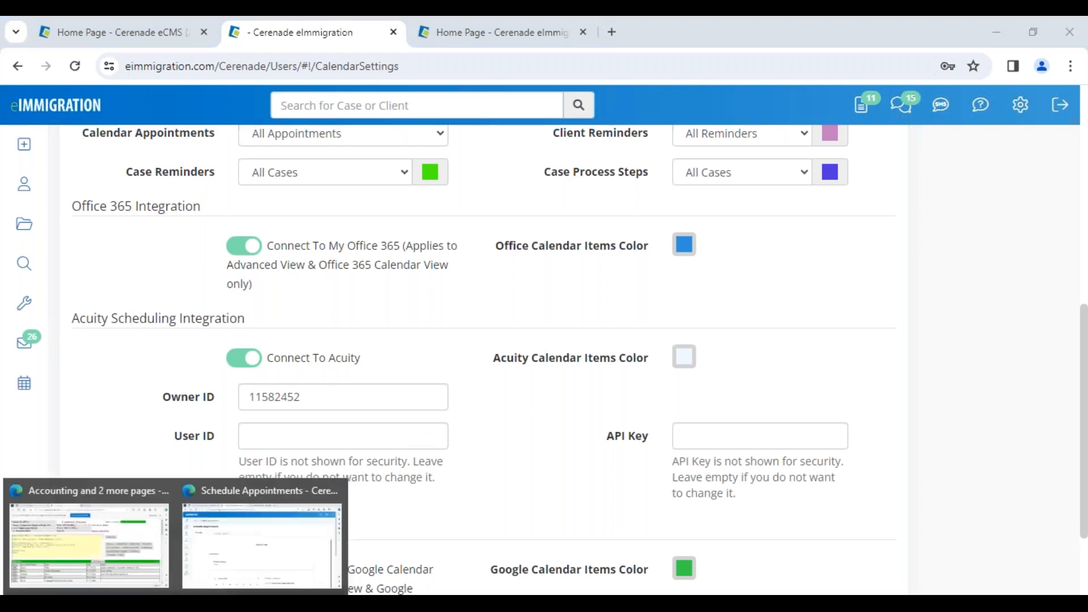
left_click(221, 539)
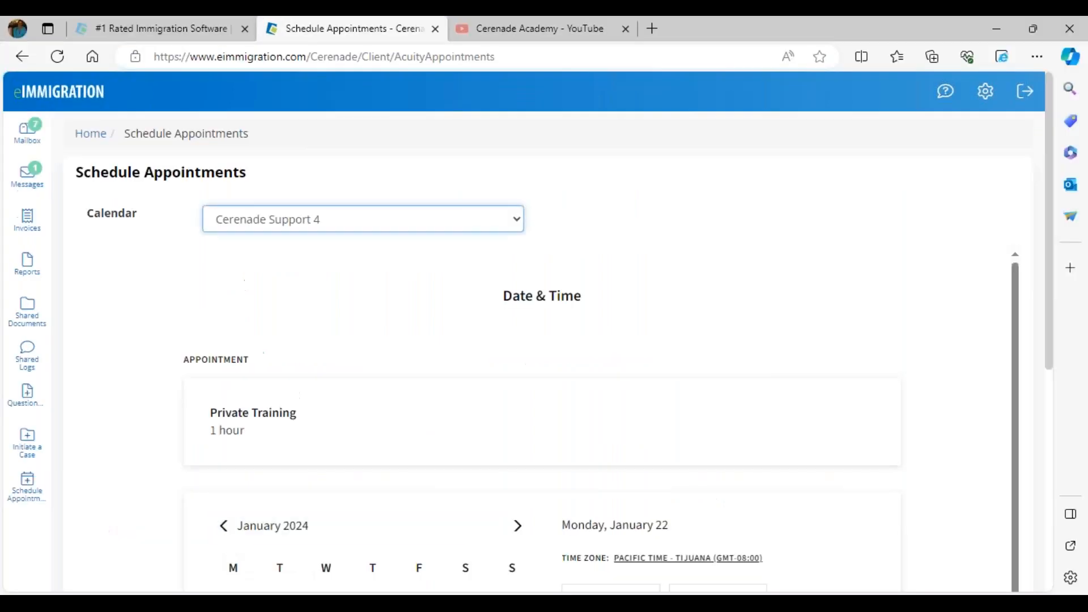
left_click(37, 491)
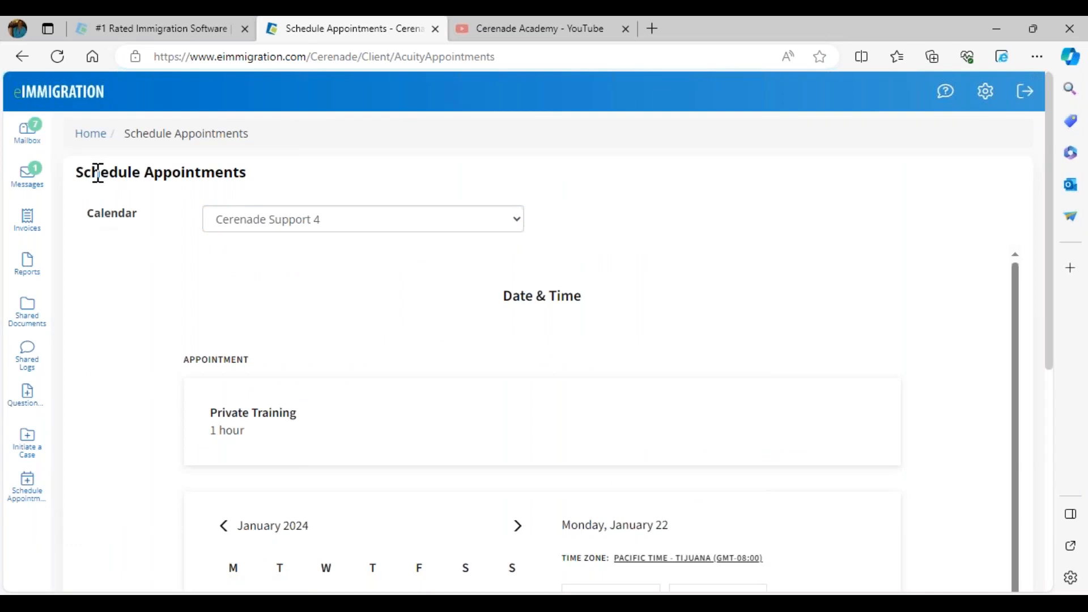
left_click(277, 222)
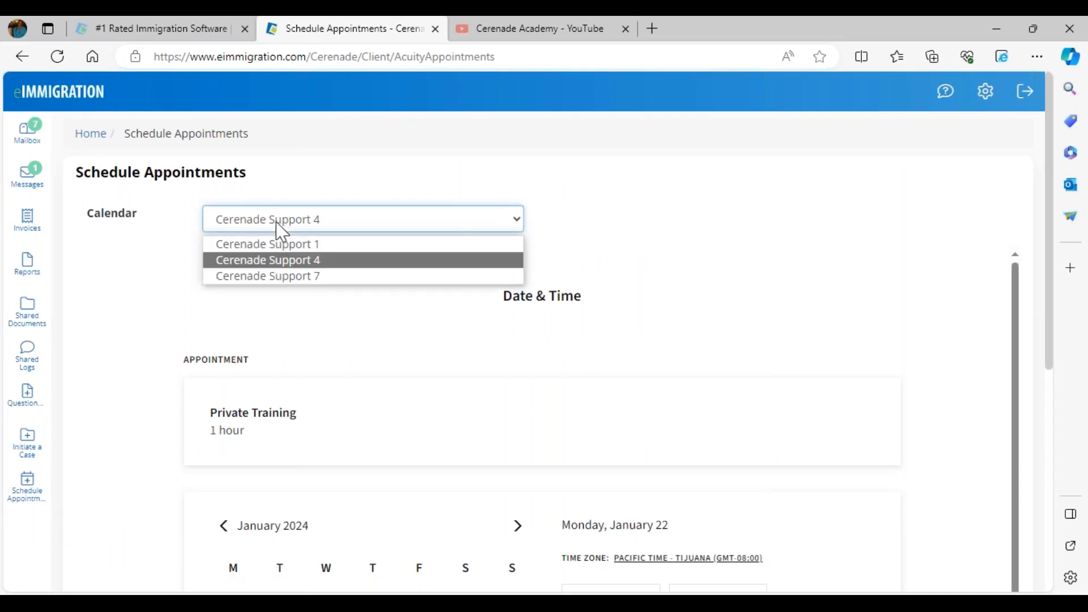
left_click(266, 276)
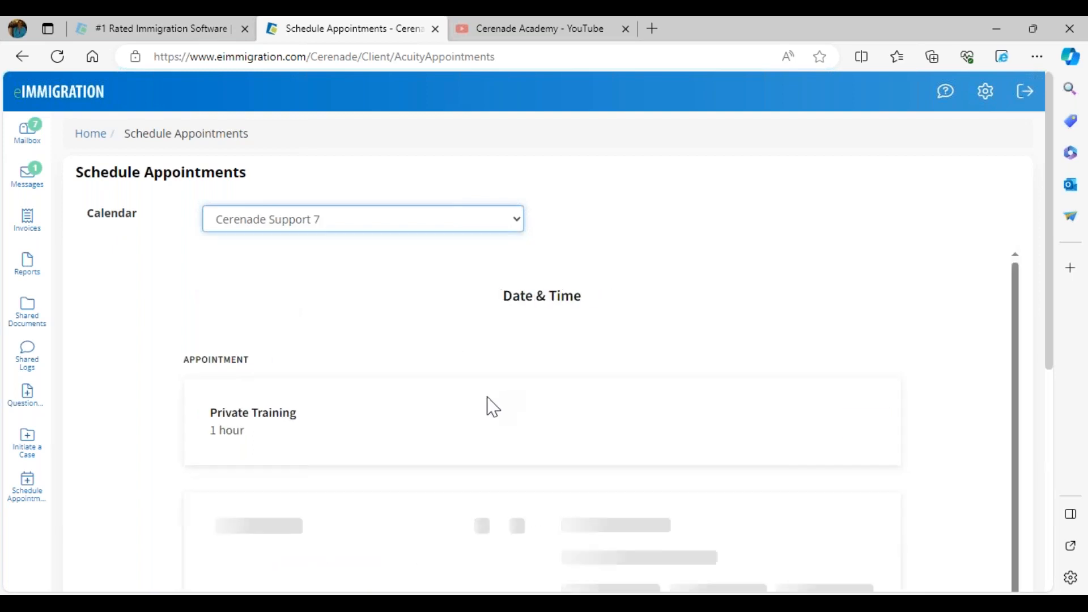
scroll(491, 408, "down", 2)
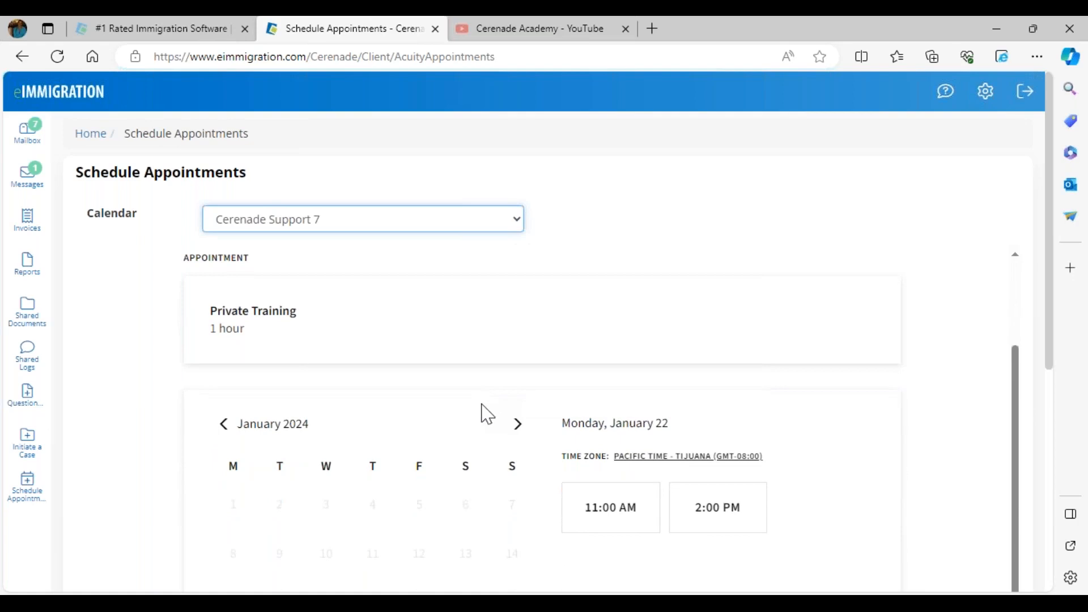
scroll(483, 427, "down", 6)
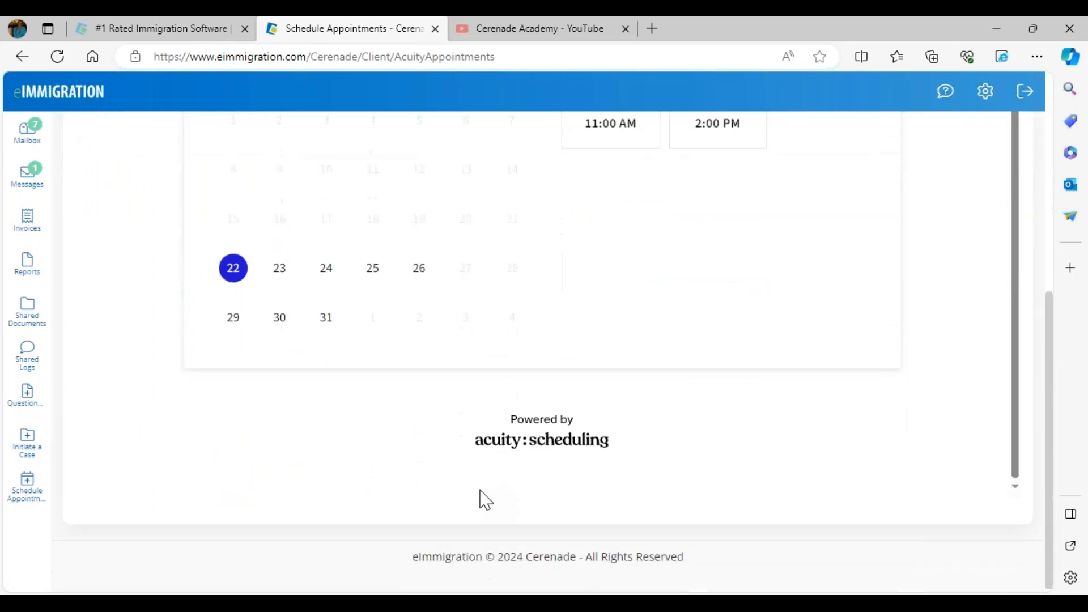
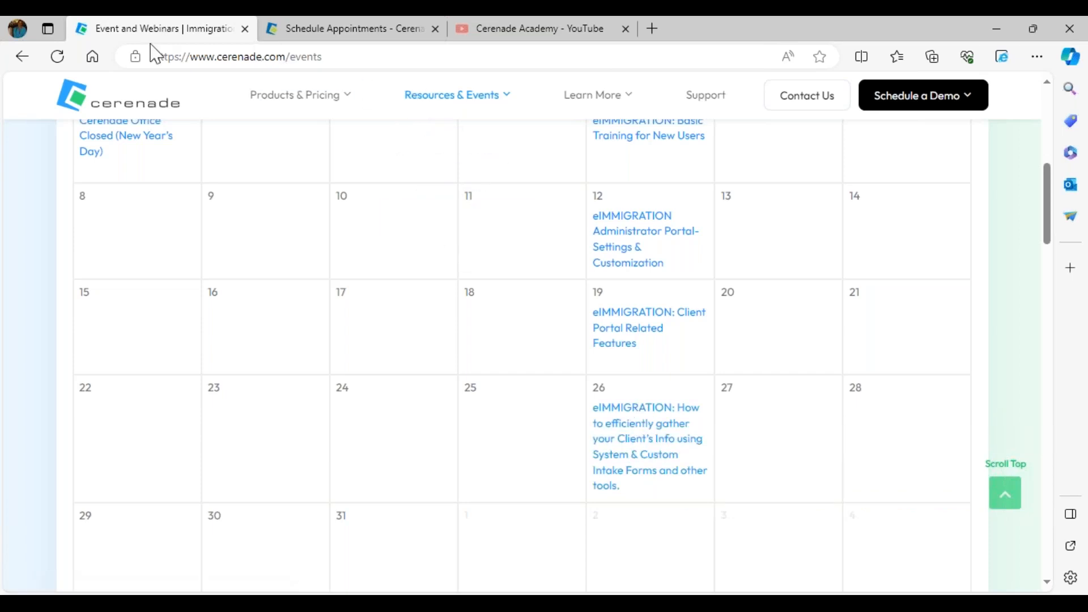
Highlight the web address of the Cerenade events page, and switch back to the eImmigration browser window
left_click_drag(155, 57, 342, 72)
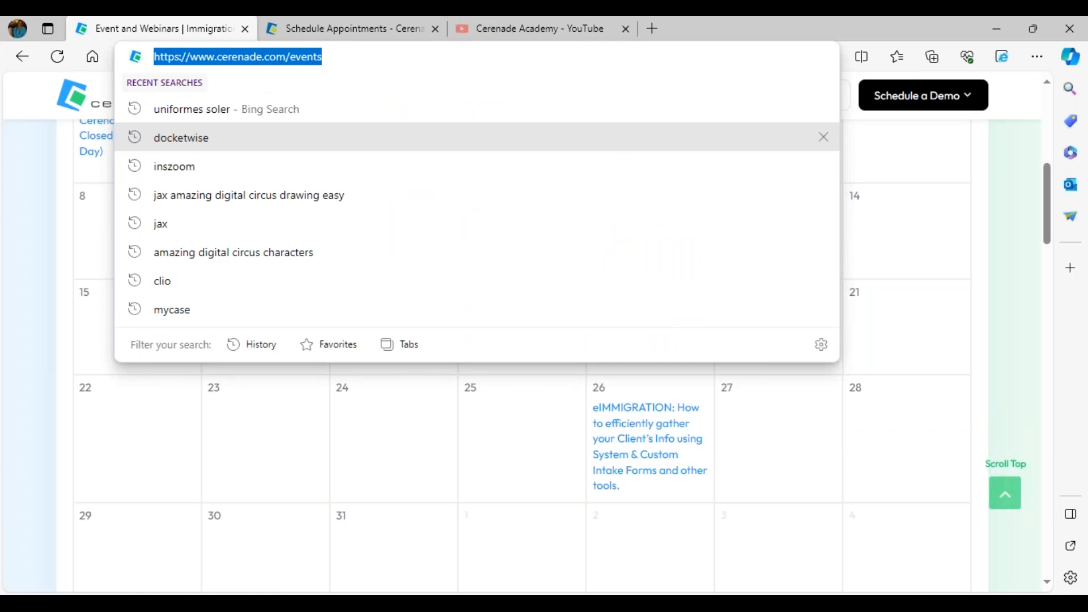
key("alt+Tab")
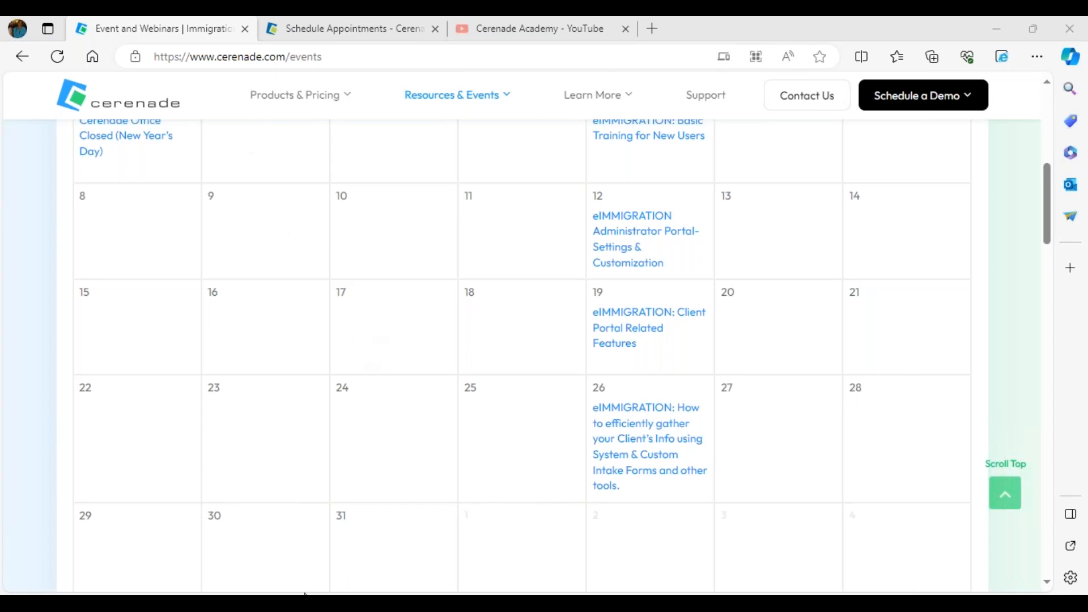
mouse_move(272, 591)
left_click(287, 564)
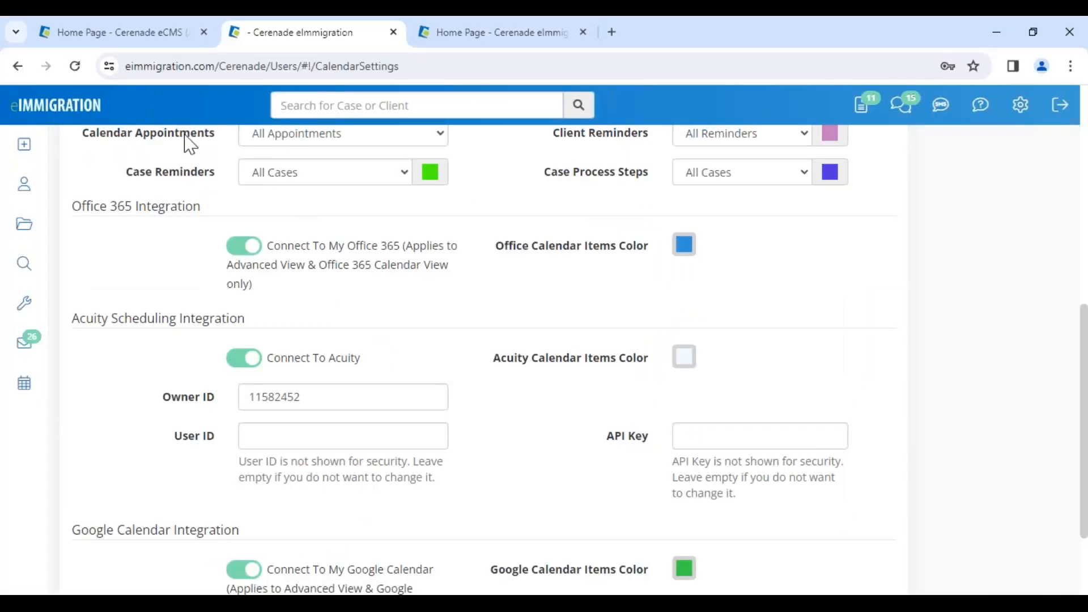
From the home page's recently updated cases, open the Naturalization/Ciudadania case and display its forms
left_click(501, 33)
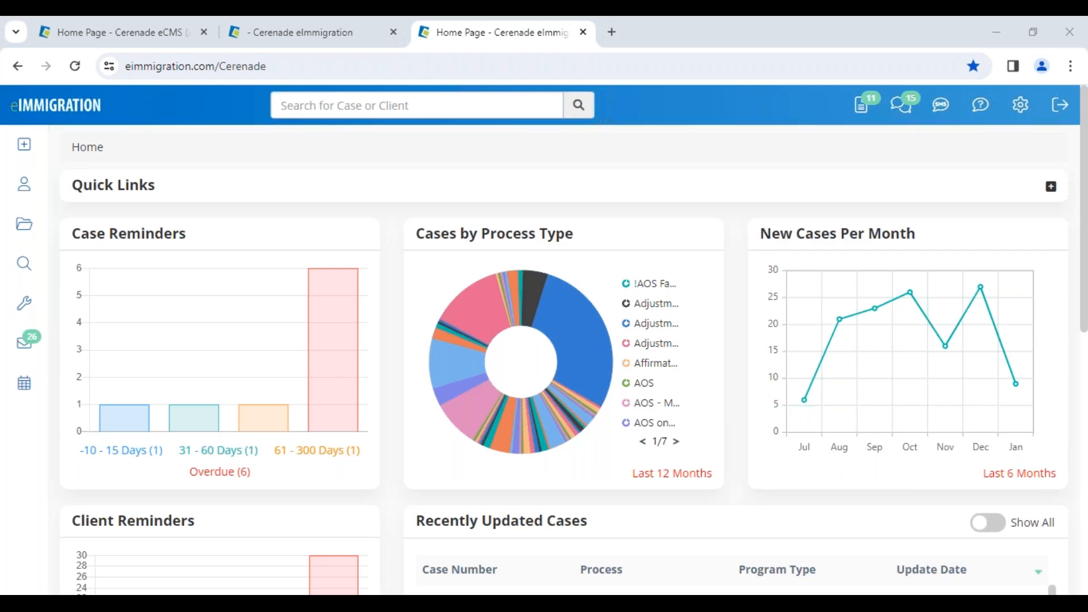
scroll(513, 539, "down", 3)
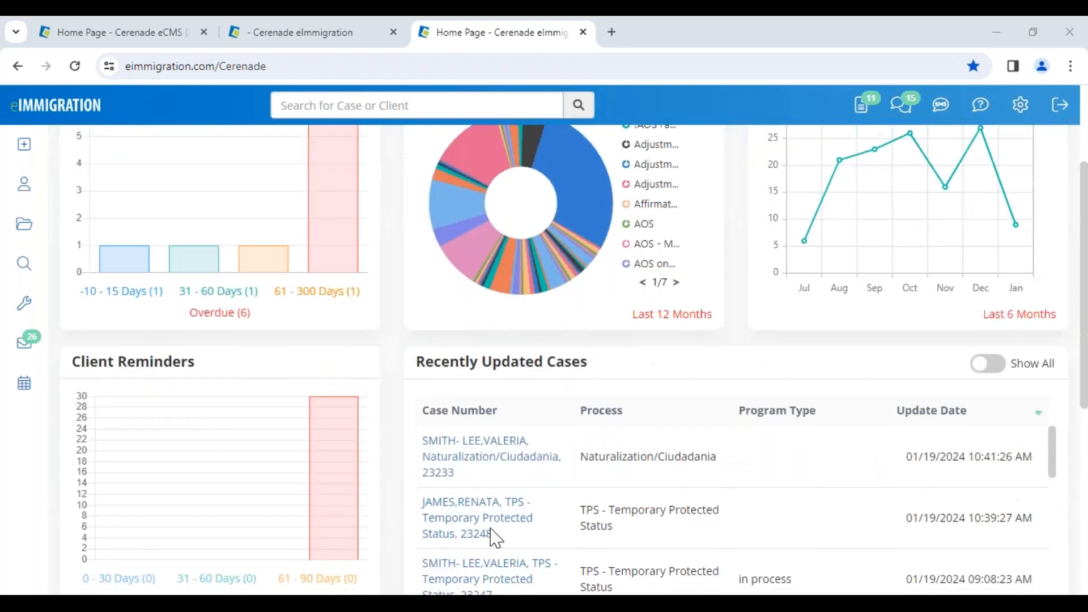
left_click(477, 468)
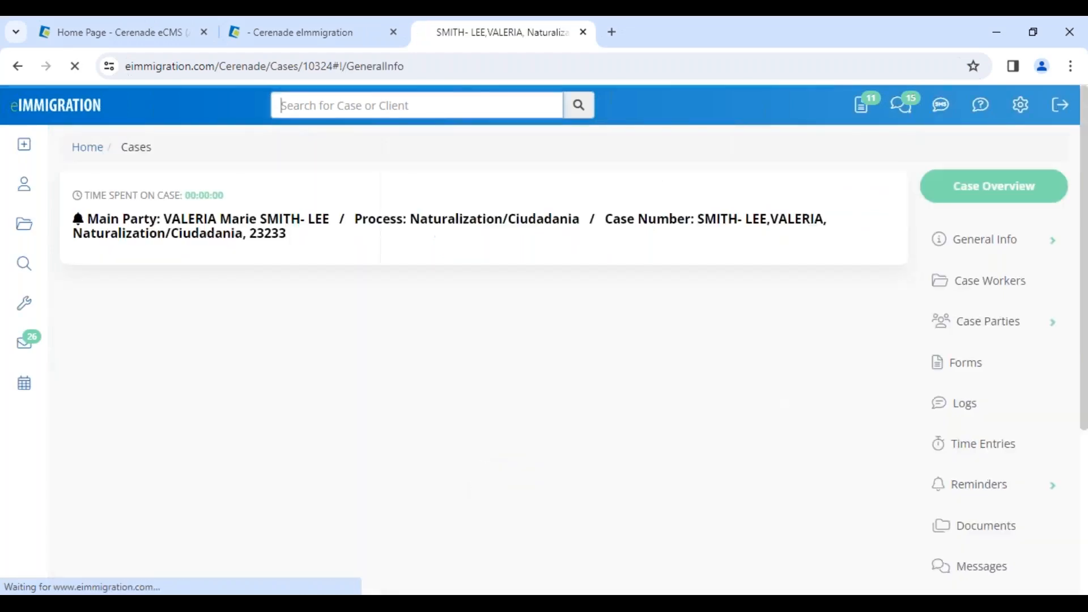
left_click(976, 544)
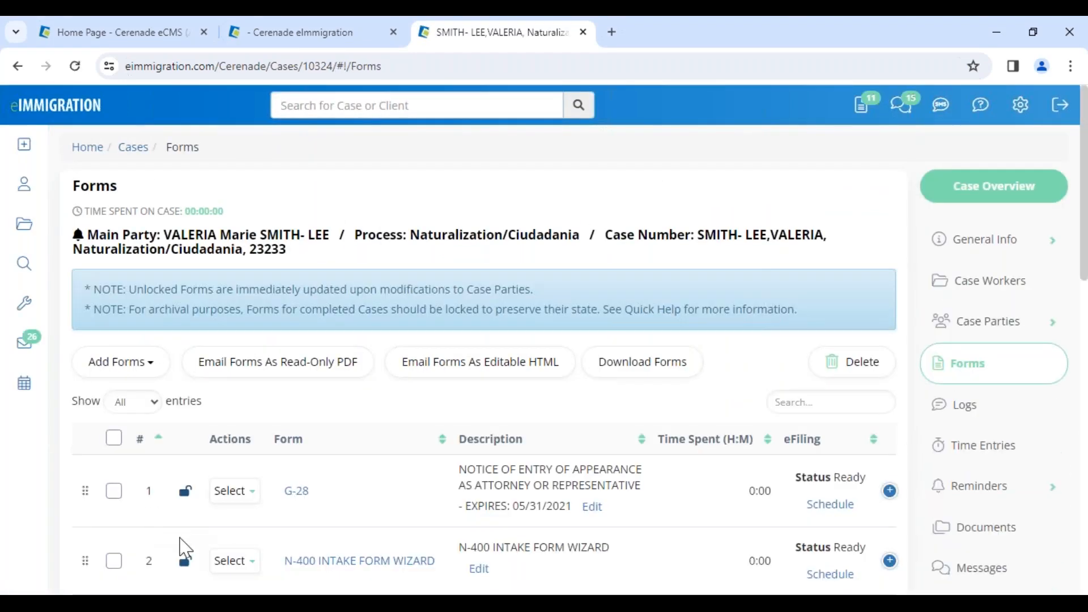
Select only the G-28 form in the case's forms list, leaving the N-400 Intake Form Wizard unselected
left_click(115, 565)
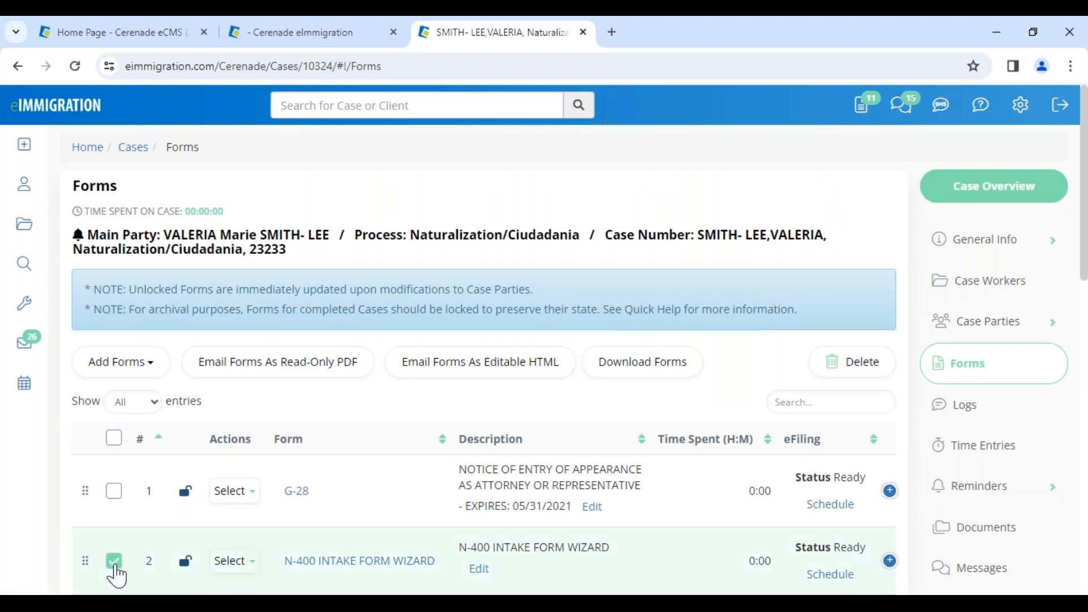
left_click(115, 562)
left_click(116, 492)
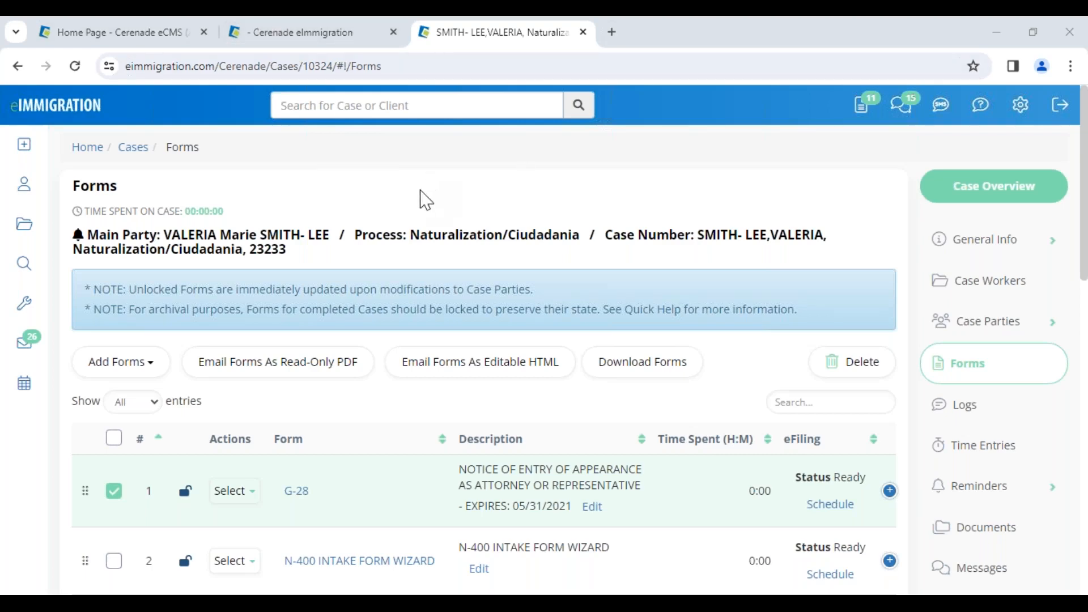
Open the profile of the case's main party, dismiss the client alerts, and show the client's members
left_click(297, 238)
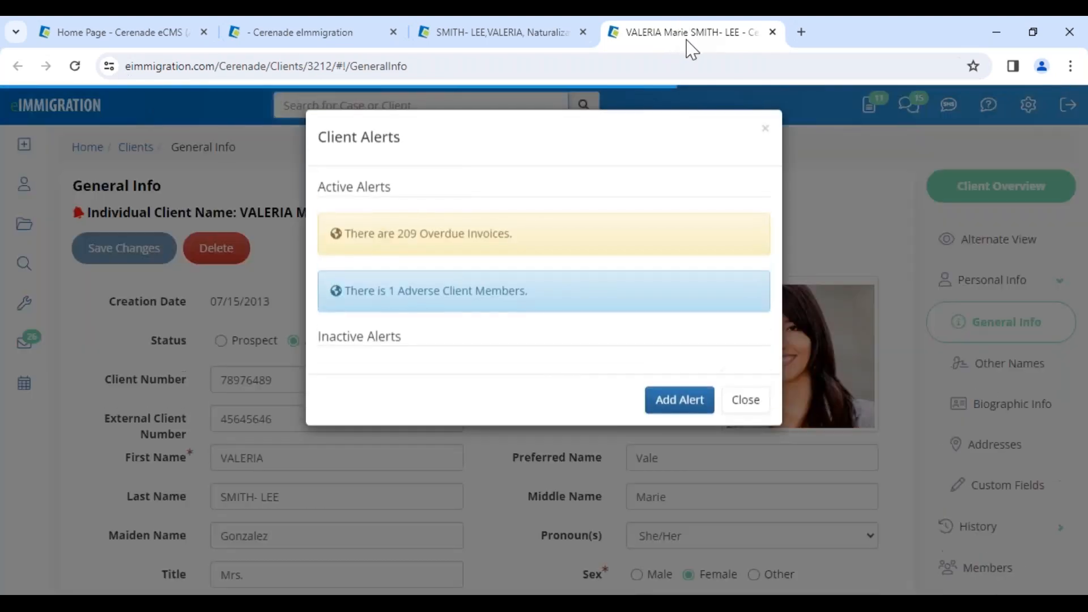
left_click(747, 403)
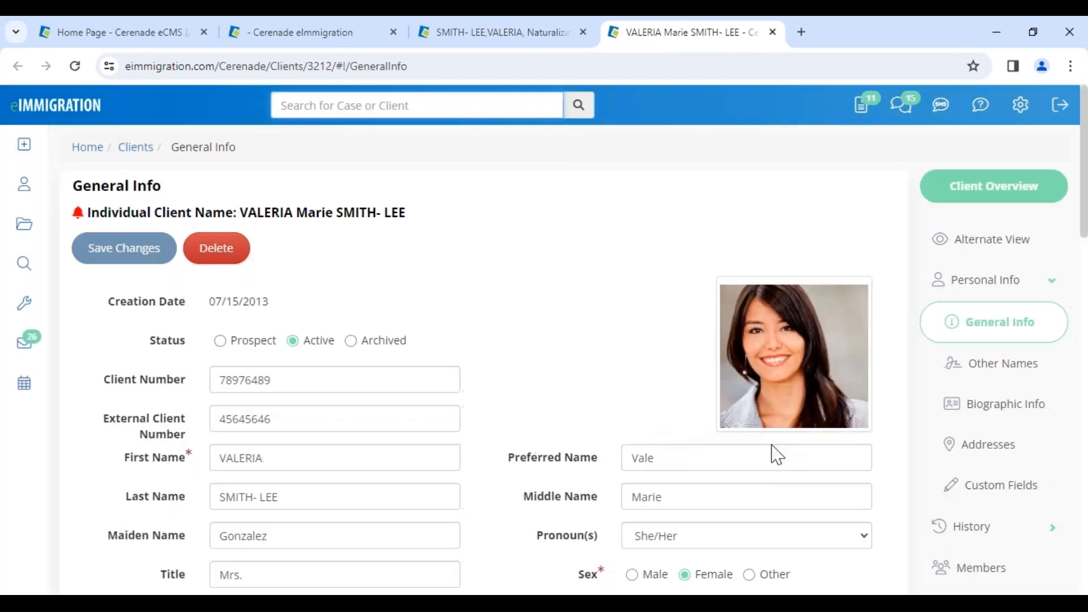
left_click(993, 568)
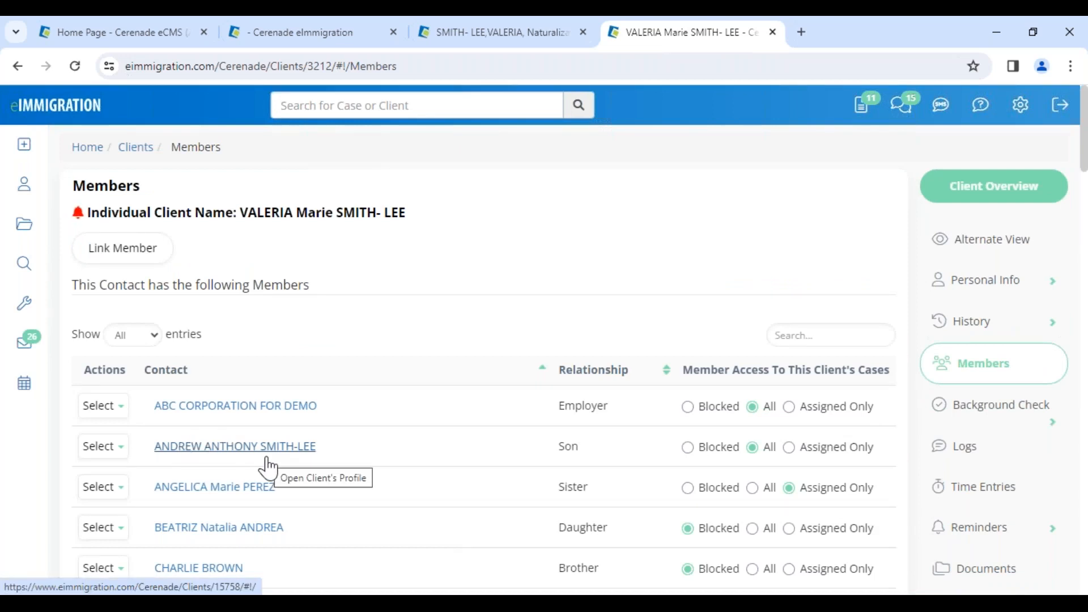
Set the son's member access to this client's cases to Blocked, and confirm unsharing the case documents and comments
left_click(713, 447)
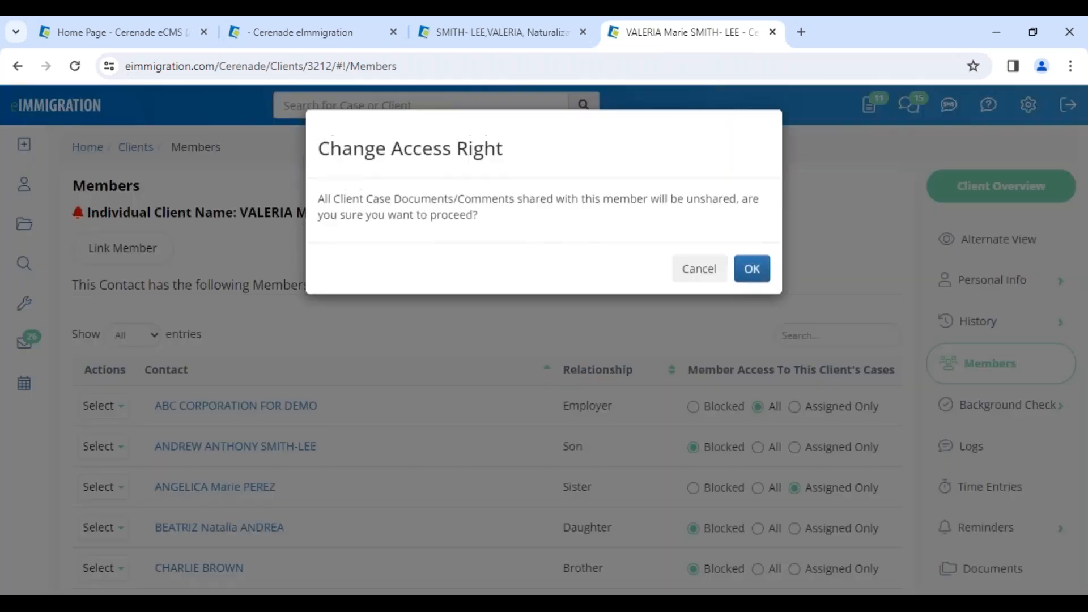
left_click(747, 281)
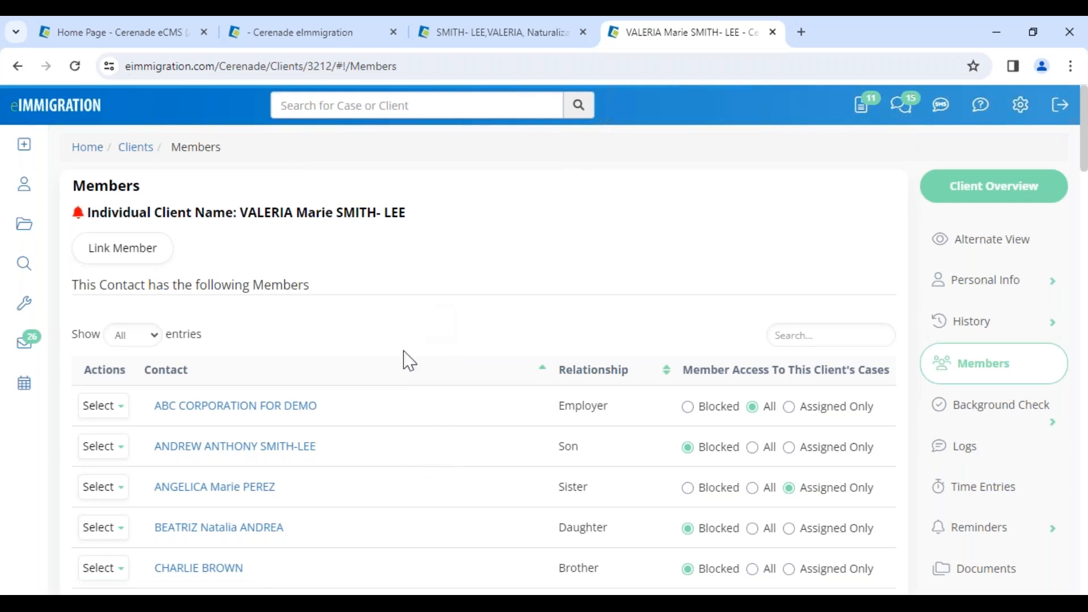
left_click_drag(249, 286, 323, 274)
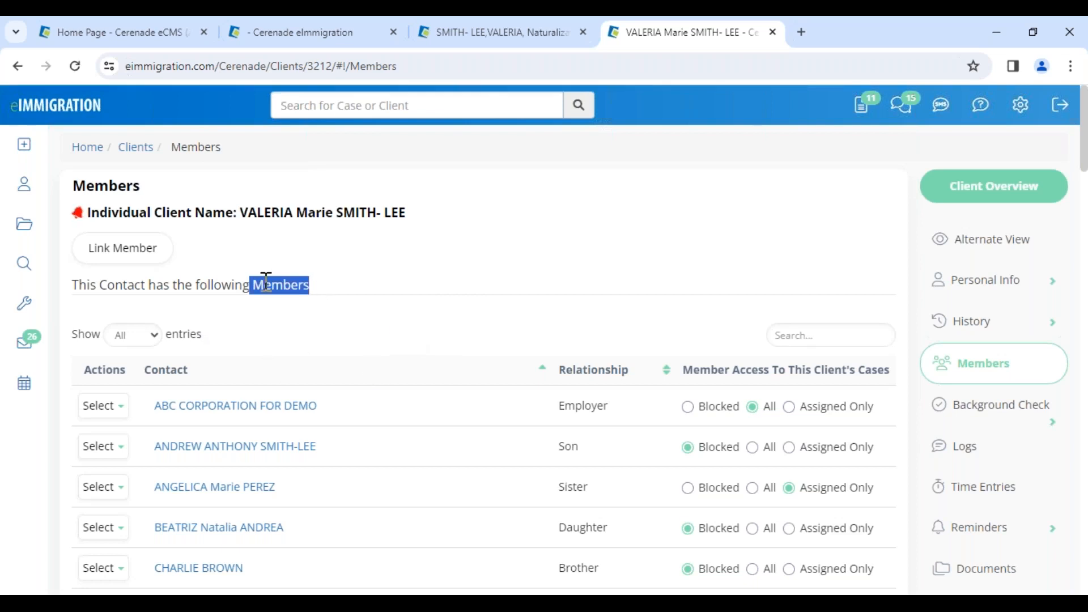
left_click(270, 309)
left_click_drag(254, 288, 362, 276)
left_click(308, 293)
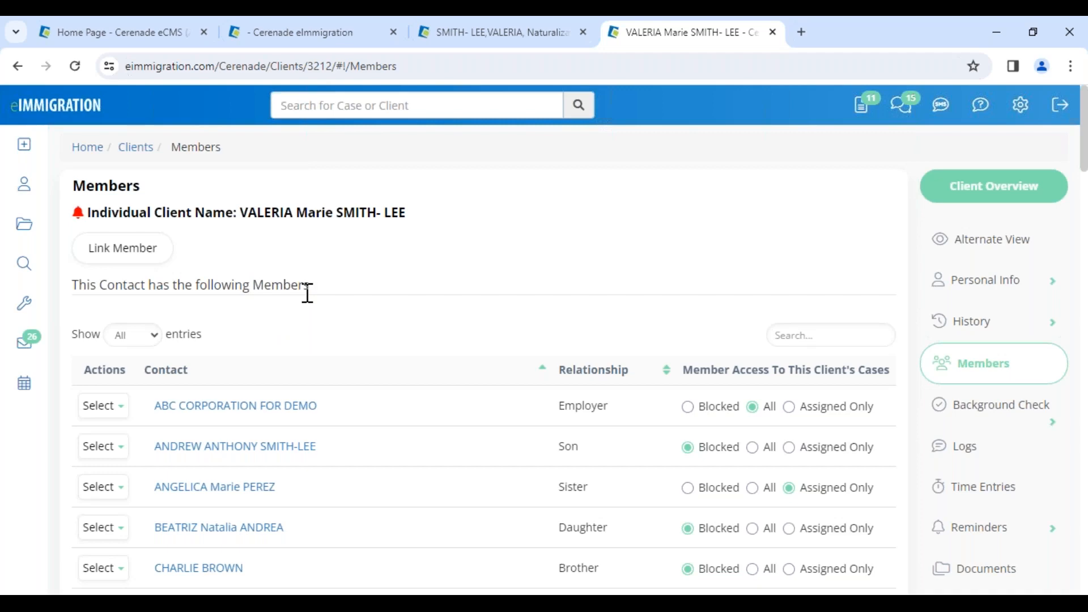
Open the son's client profile from the members list and view its Client-Access account settings
left_click(235, 450)
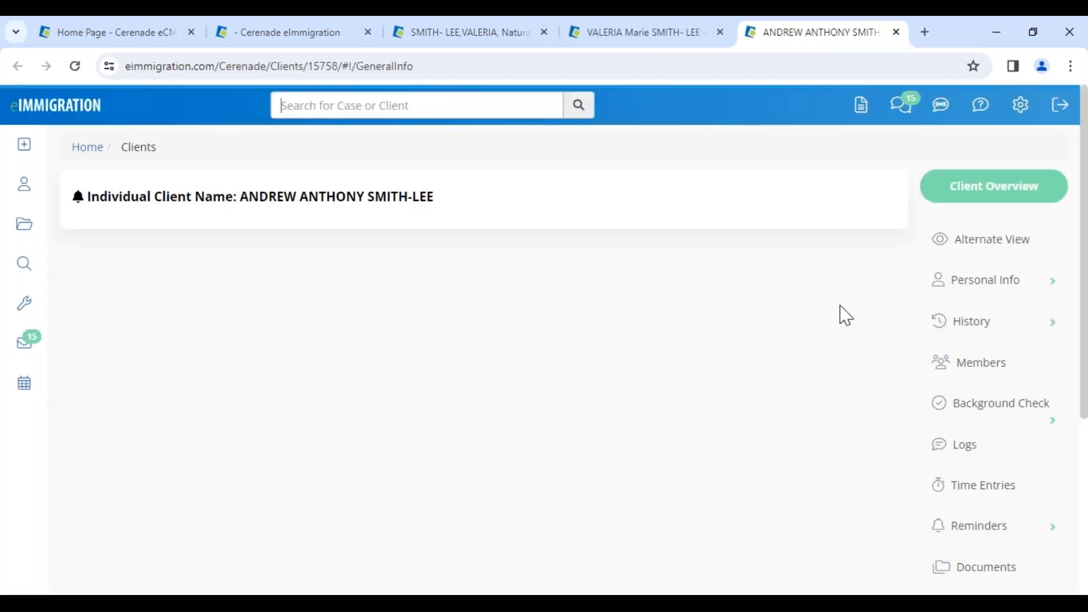
scroll(975, 425, "down", 10)
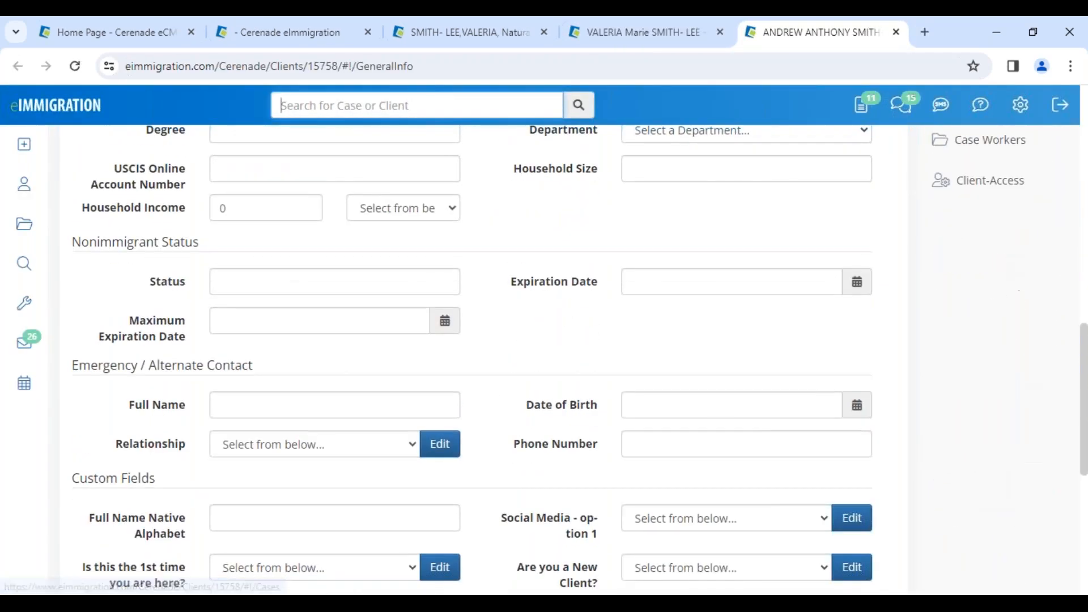
left_click(991, 187)
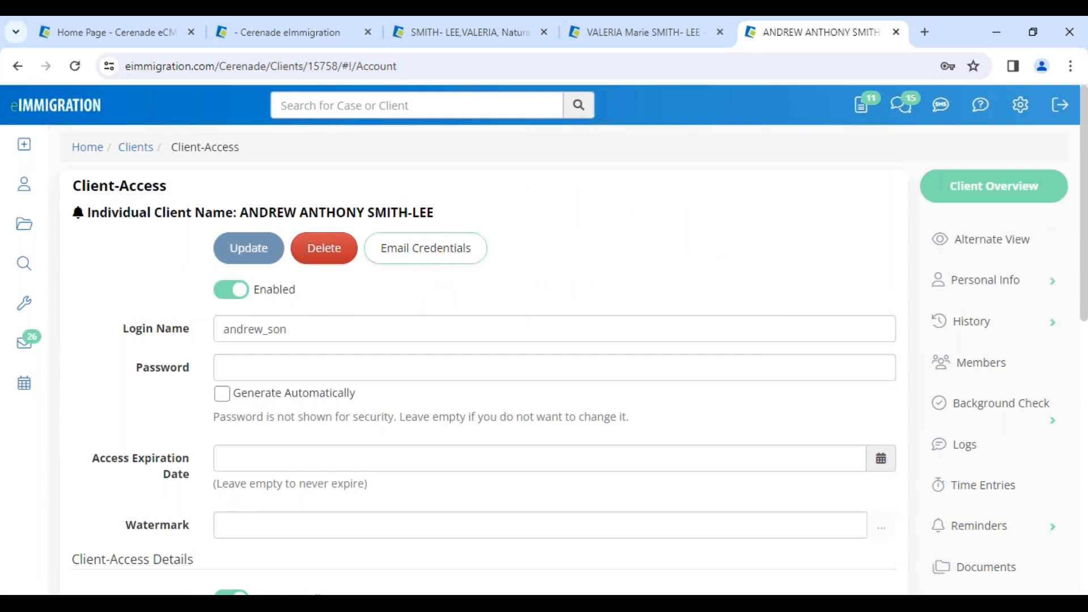
Return this tab to the home page, and open Case Processes in the administrator portal's tab
mouse_move(36, 136)
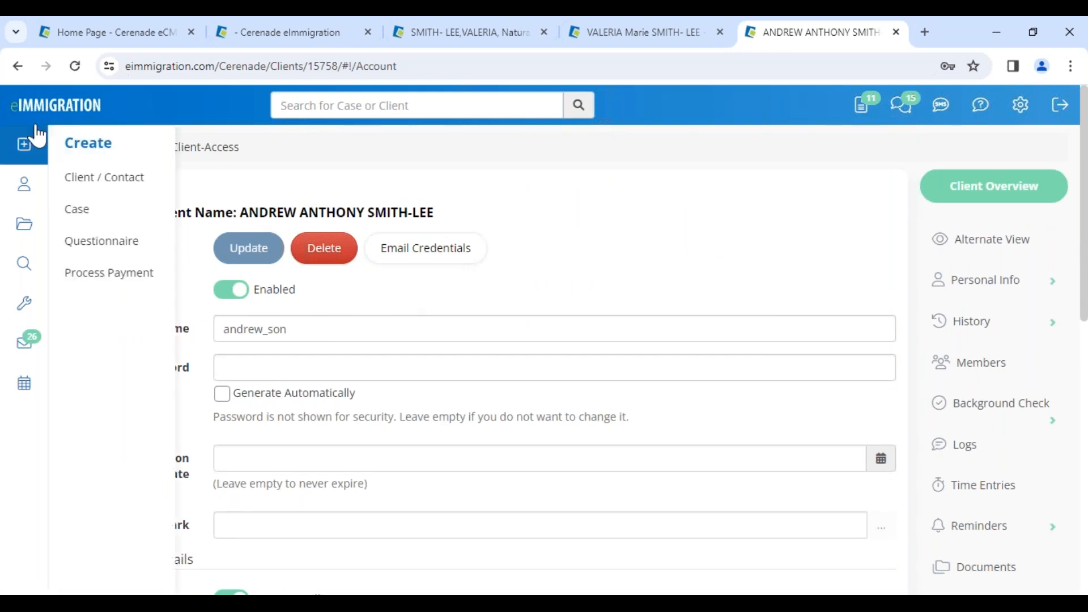
left_click(97, 152)
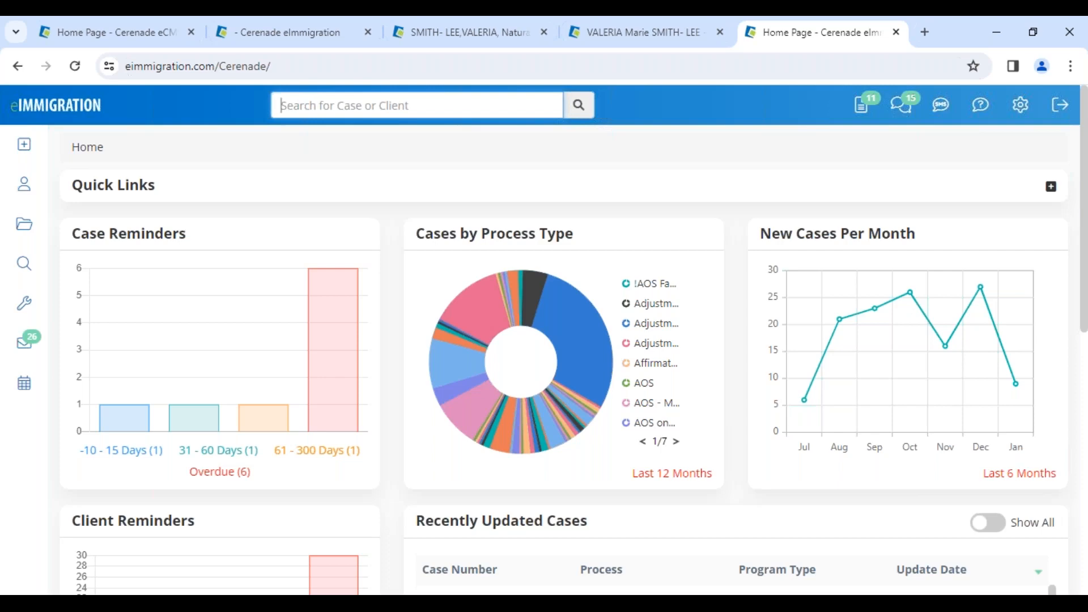
left_click(146, 34)
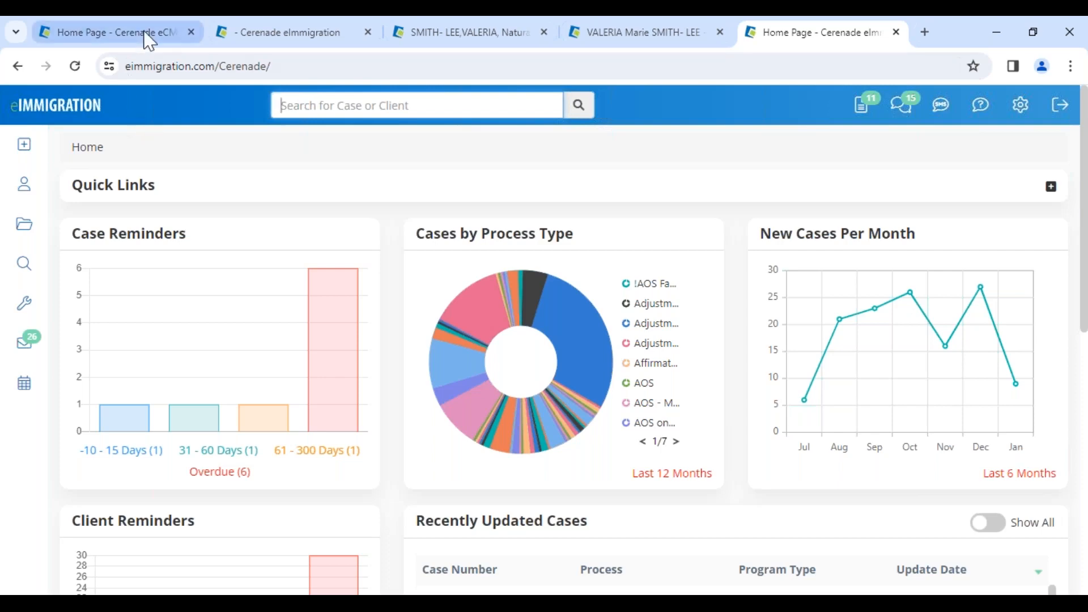
scroll(199, 278, "up", 7)
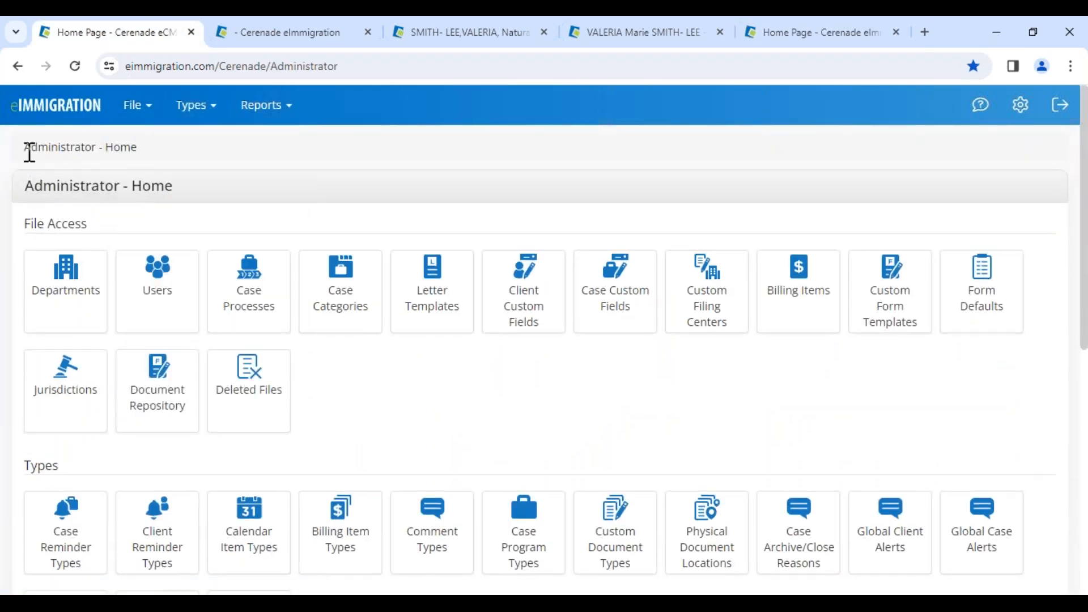
left_click_drag(27, 150, 163, 145)
left_click(249, 311)
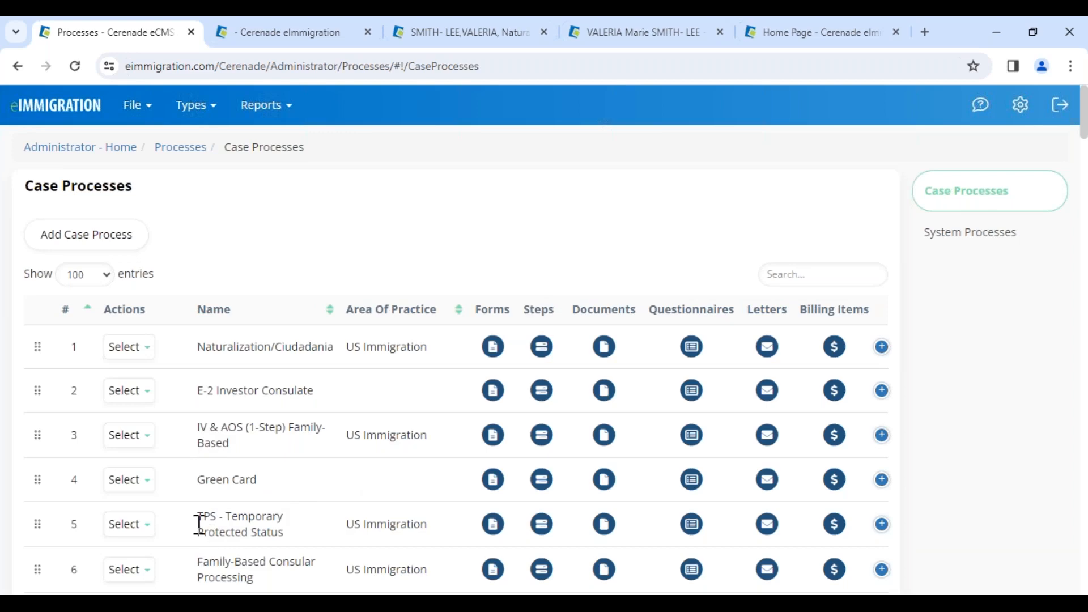
Open the document list of the TPS - Temporary Protected Status process and examine its required documents
left_click_drag(198, 519, 288, 537)
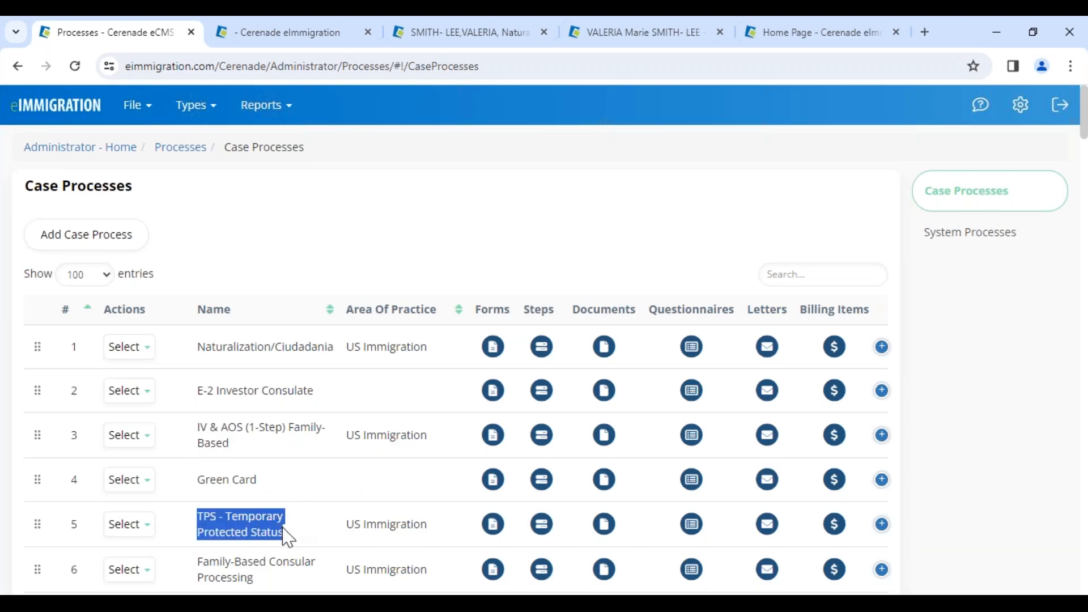
left_click(605, 531)
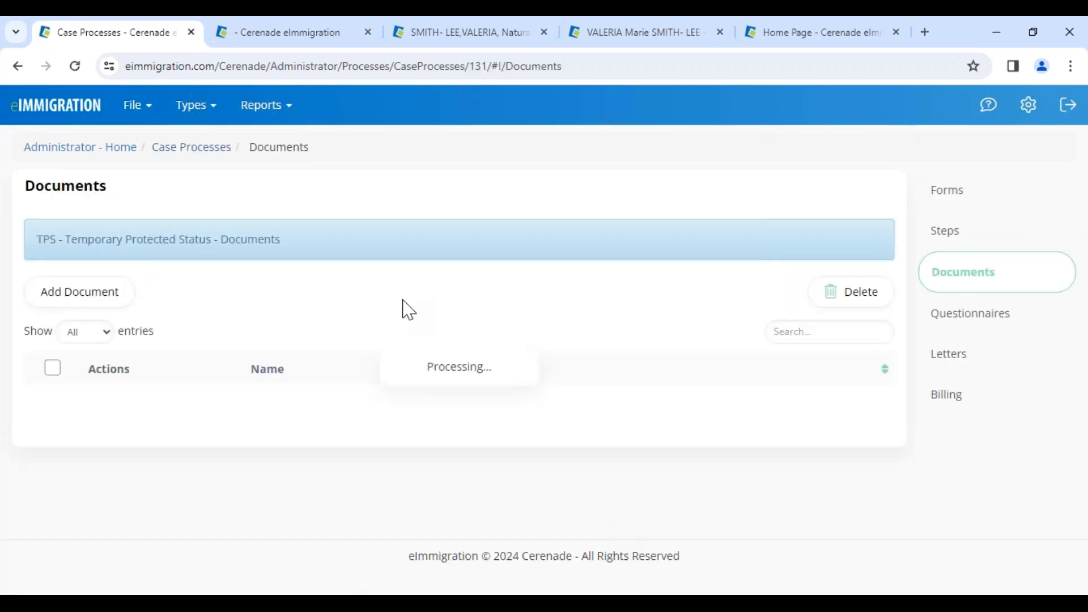
left_click_drag(194, 404, 347, 404)
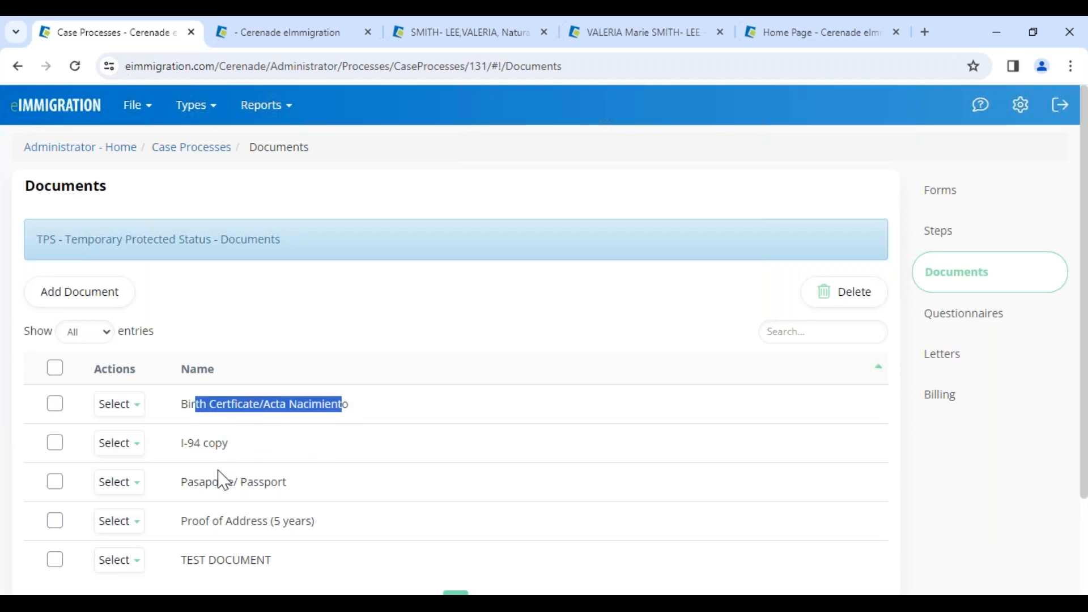
left_click_drag(194, 482, 288, 483)
left_click(212, 558)
left_click(298, 535)
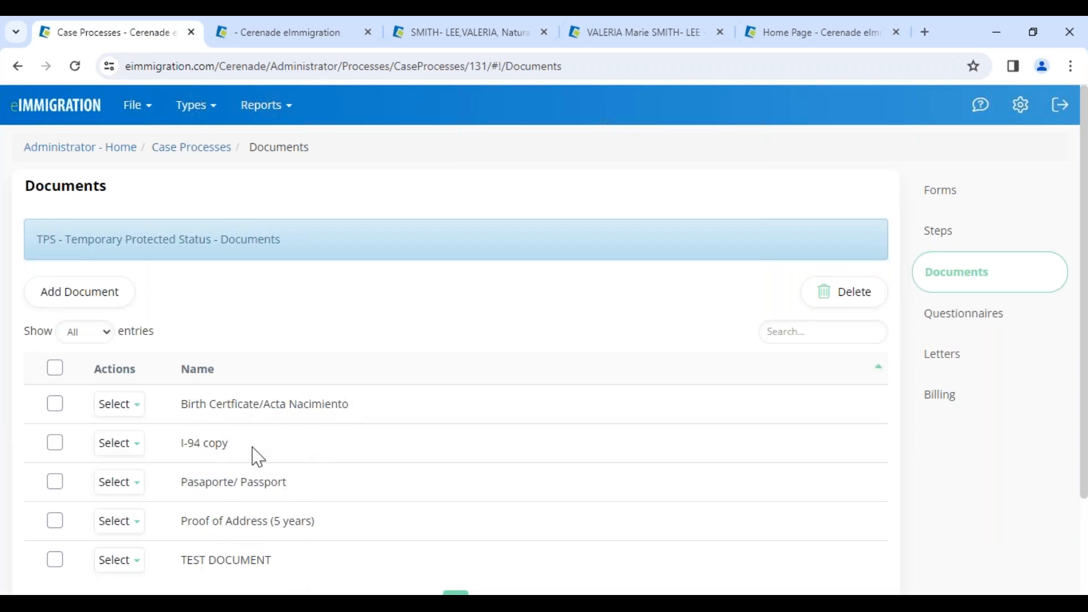
Add a document named "Proof of Address// Prueba de Domicilio" to the TPS - Temporary Protected Status process
scroll(267, 505, "down", 2)
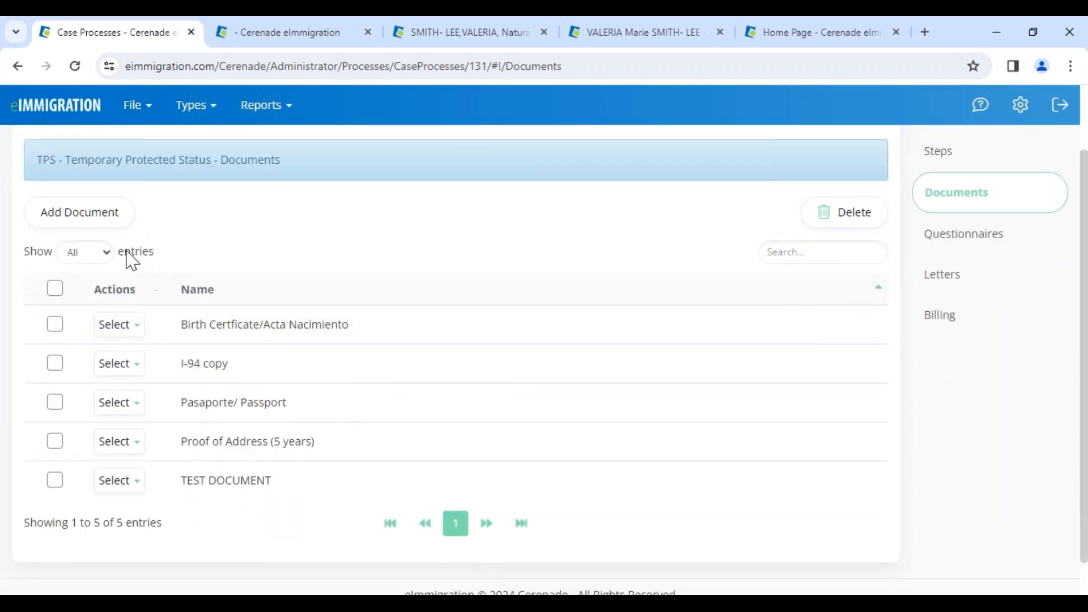
left_click(92, 212)
left_click(352, 196)
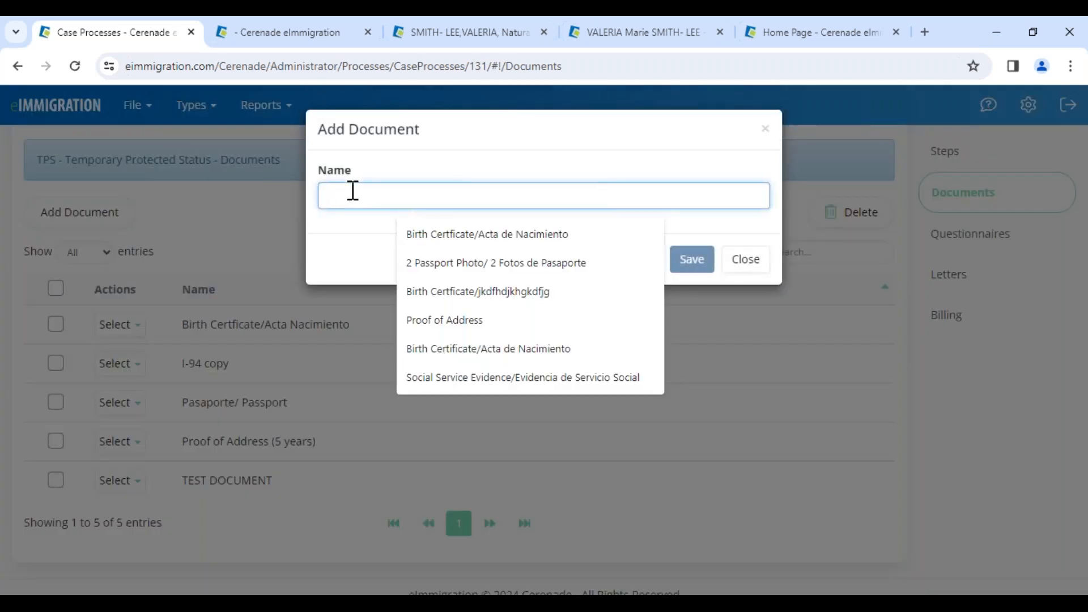
left_click(436, 320)
type("//")
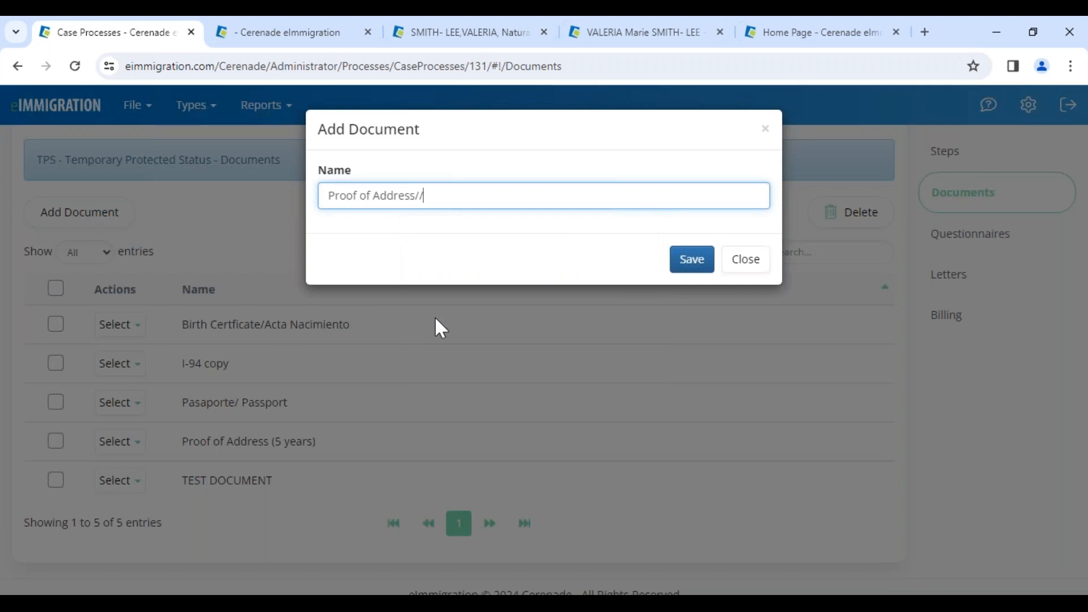
type(" Prueba de Domicilio")
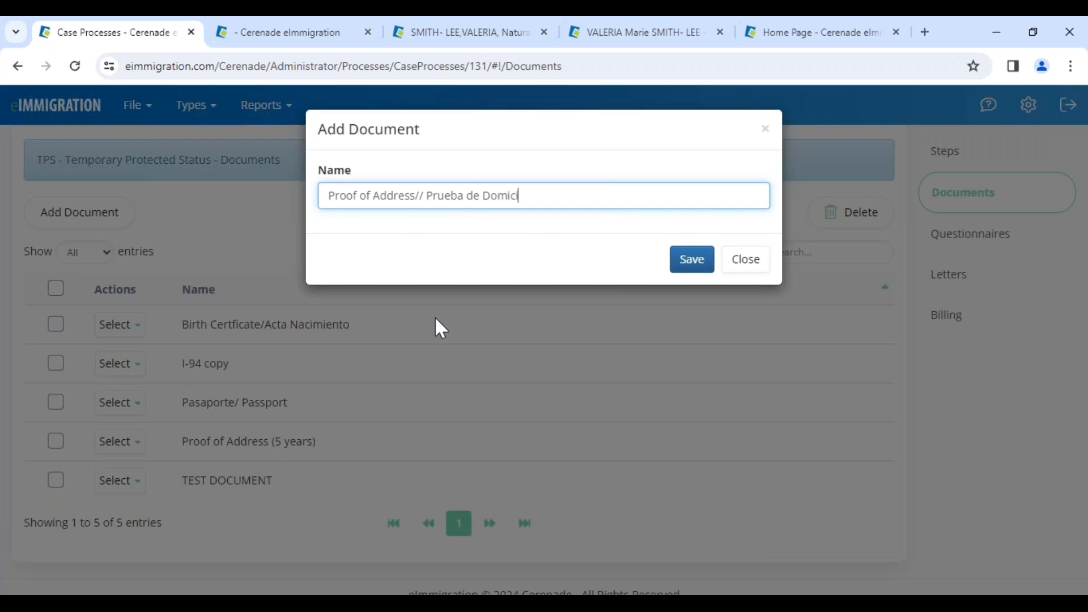
left_click(689, 259)
scroll(358, 450, "down", 3)
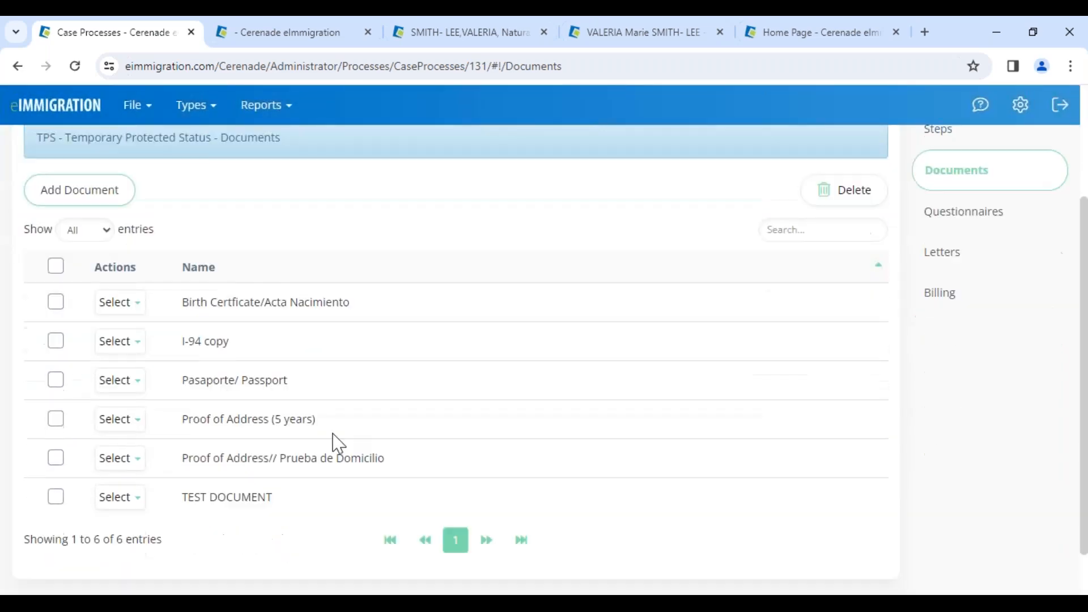
Switch to the Naturalization/Ciudadania case's tab and open its document folders
left_click(485, 22)
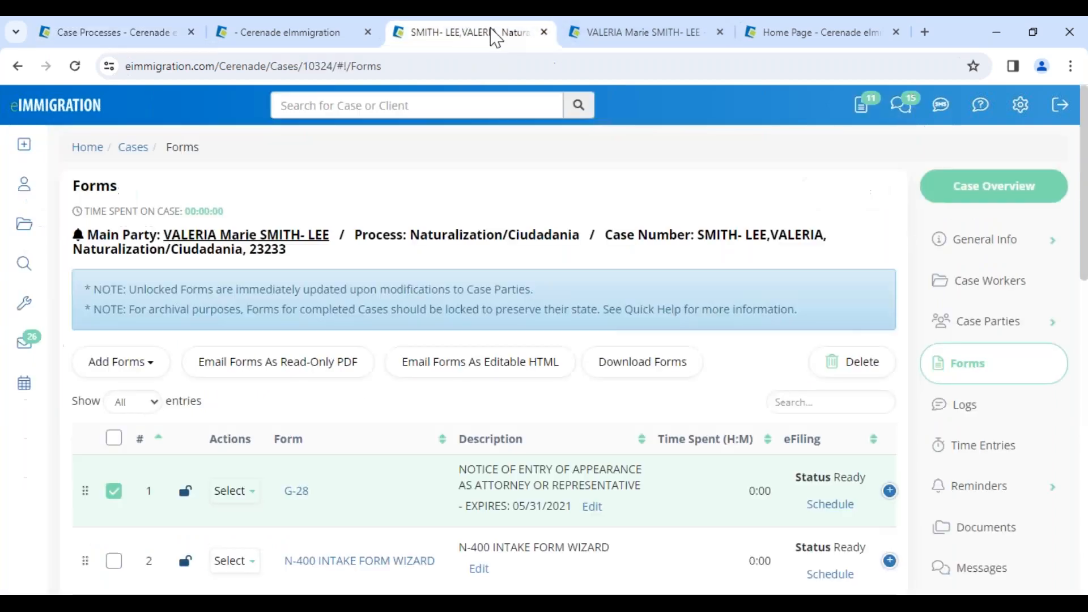
left_click(989, 526)
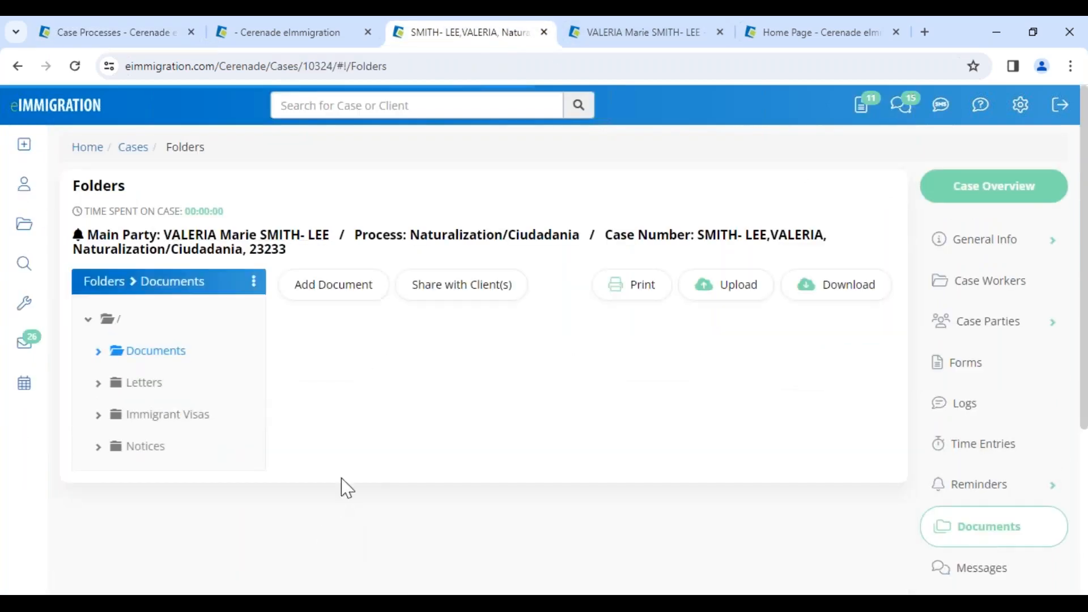
Rename the case's uploaded Passport/Pasaporte document as "Passport/Pasaporte//DONE" and save it
left_click_drag(387, 417, 483, 416)
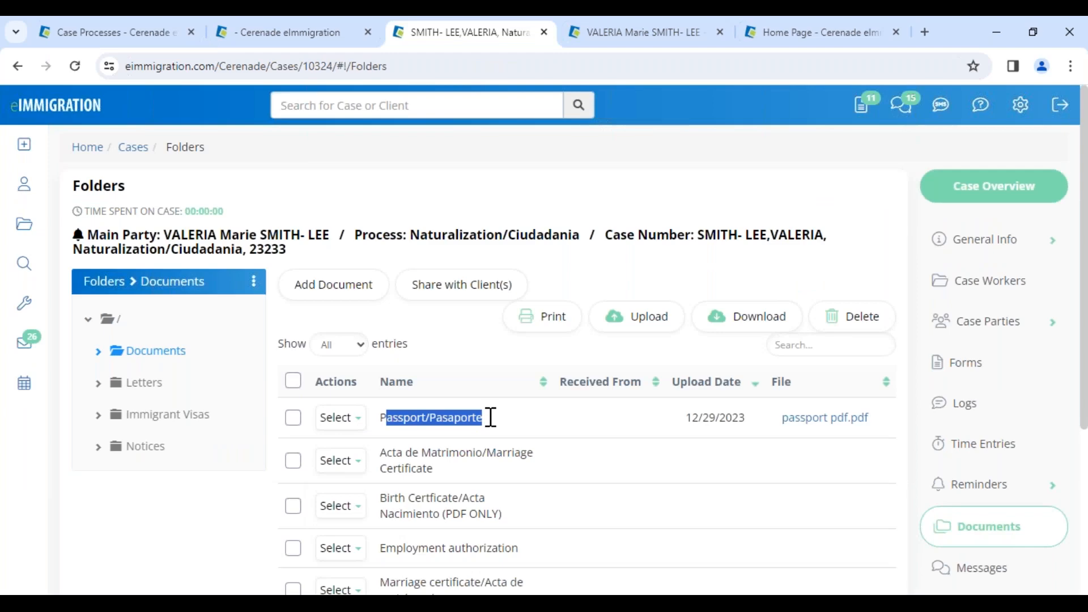
left_click(431, 468)
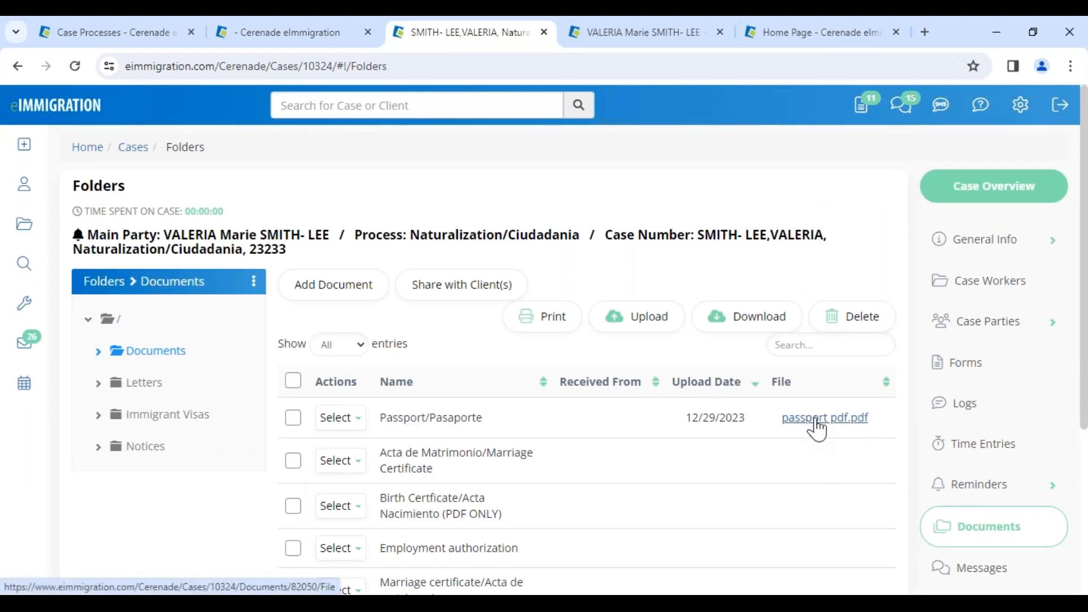
left_click_drag(685, 418, 742, 418)
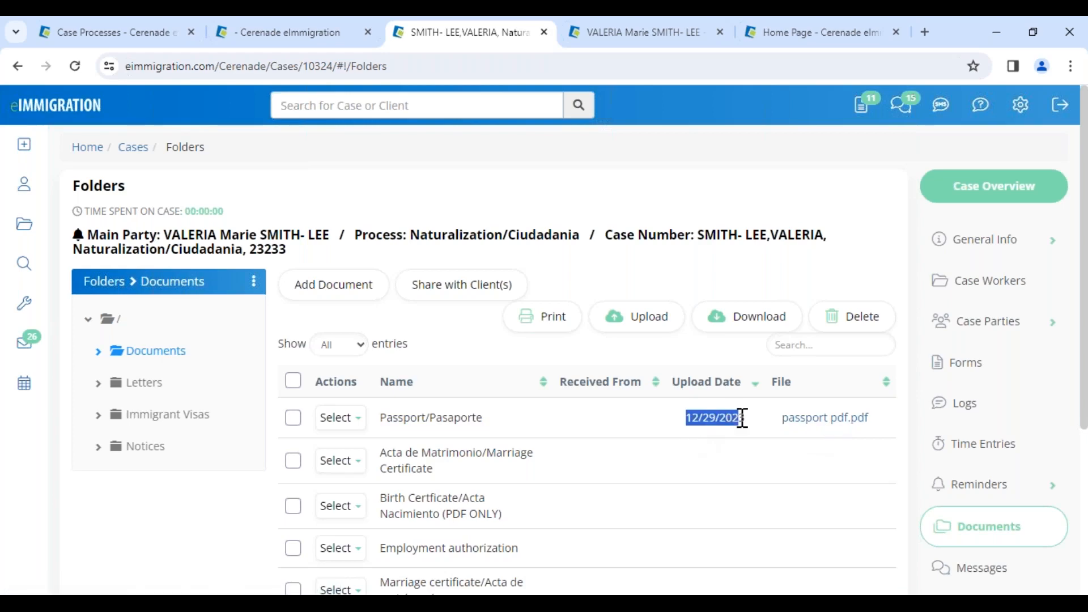
left_click(347, 421)
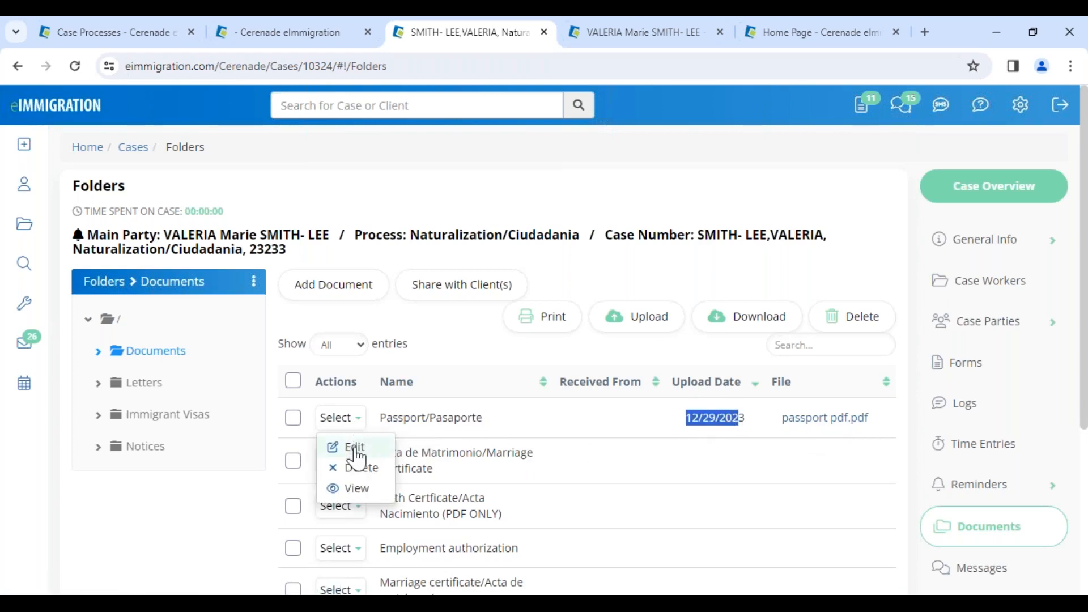
left_click(356, 448)
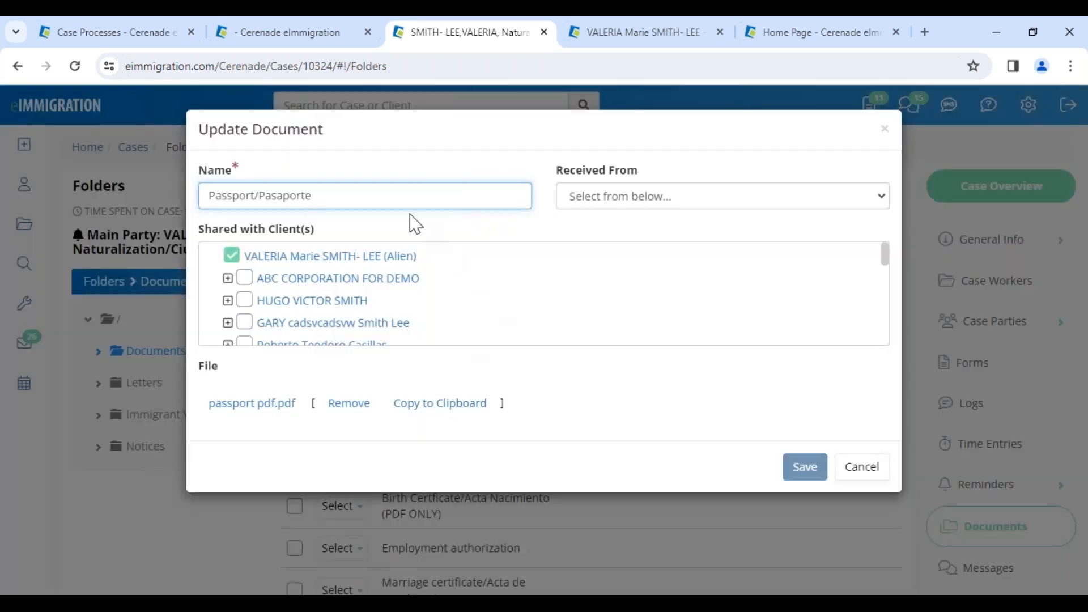
type("//DONE")
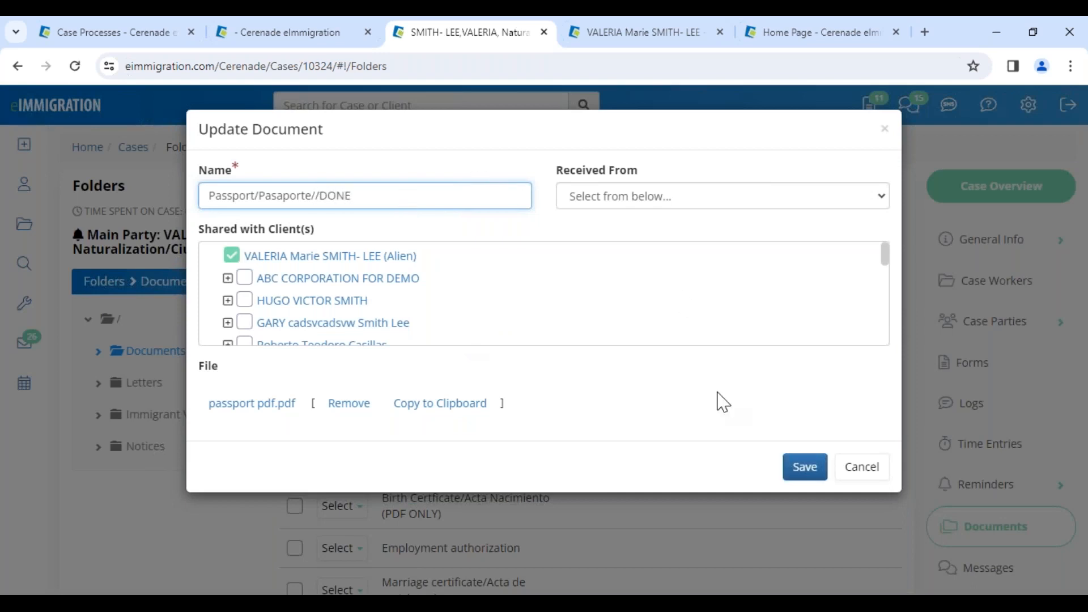
left_click_drag(391, 199, 235, 196)
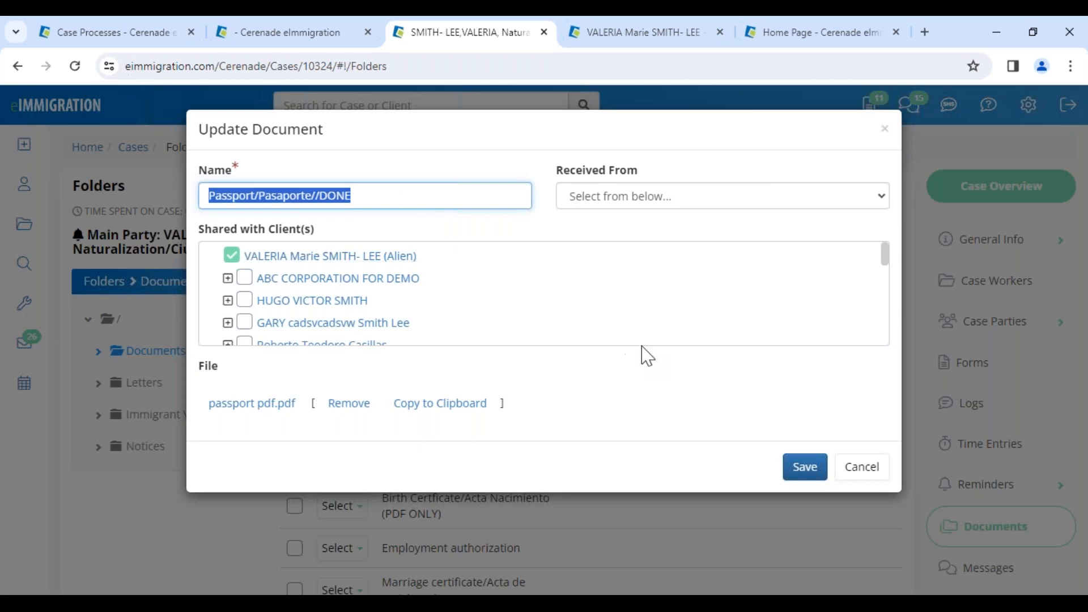
left_click(805, 468)
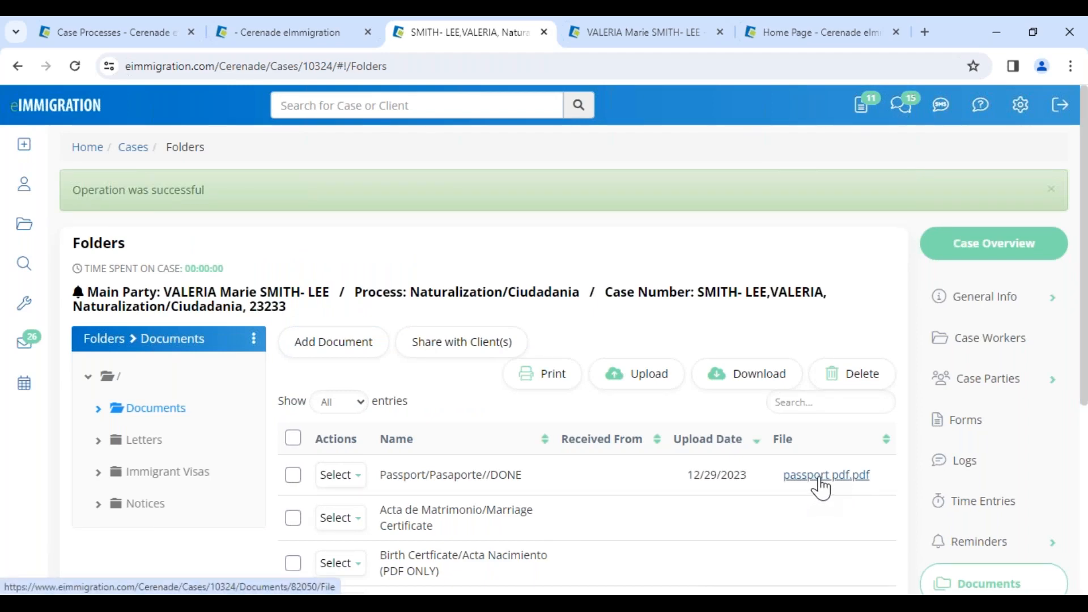
left_click_drag(380, 474, 524, 475)
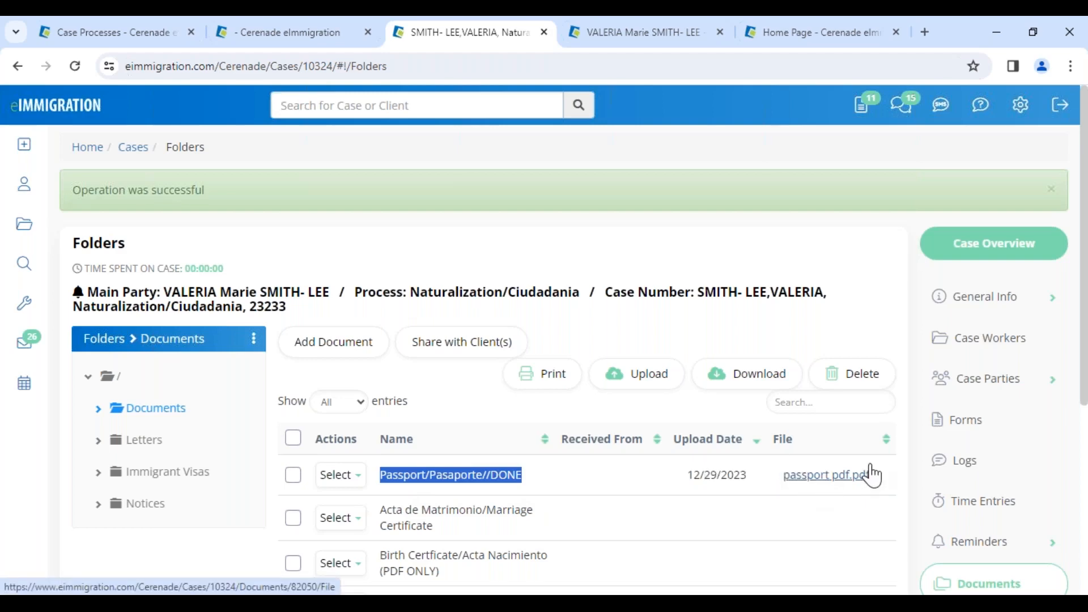
left_click(394, 478)
left_click_drag(384, 477, 540, 482)
left_click(476, 504)
left_click(561, 512)
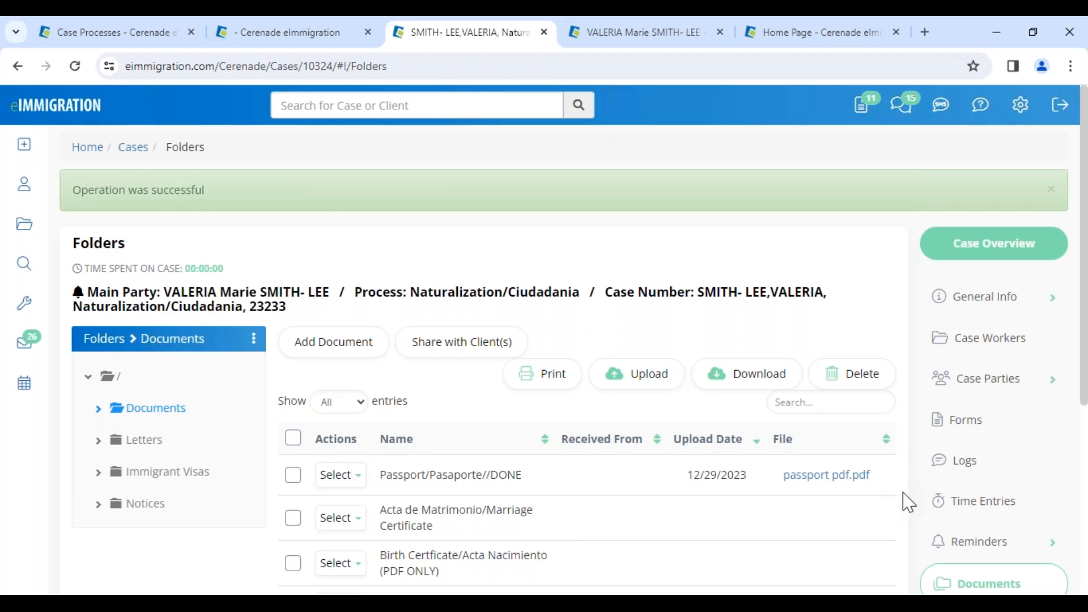
Open the case's reminders, start a new reminder and examine the available reminder categories
left_click(991, 545)
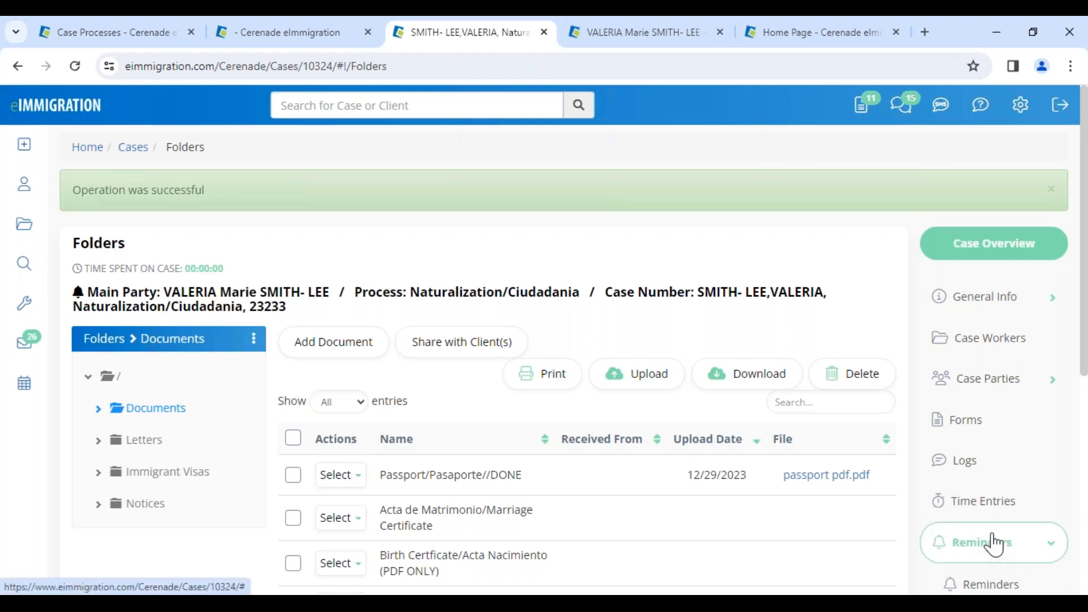
left_click(995, 513)
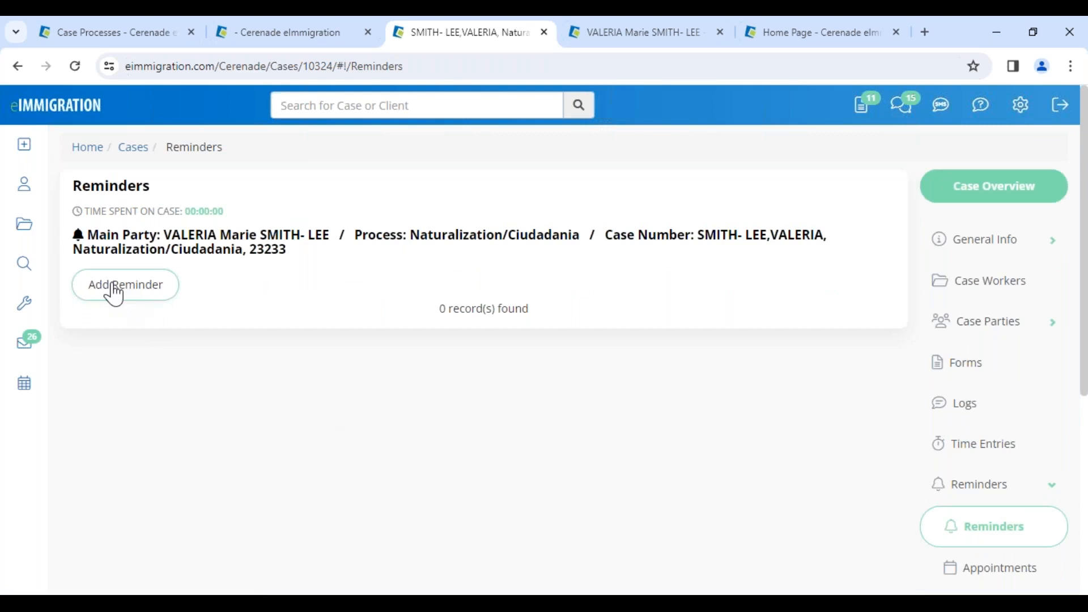
left_click(114, 292)
left_click(298, 196)
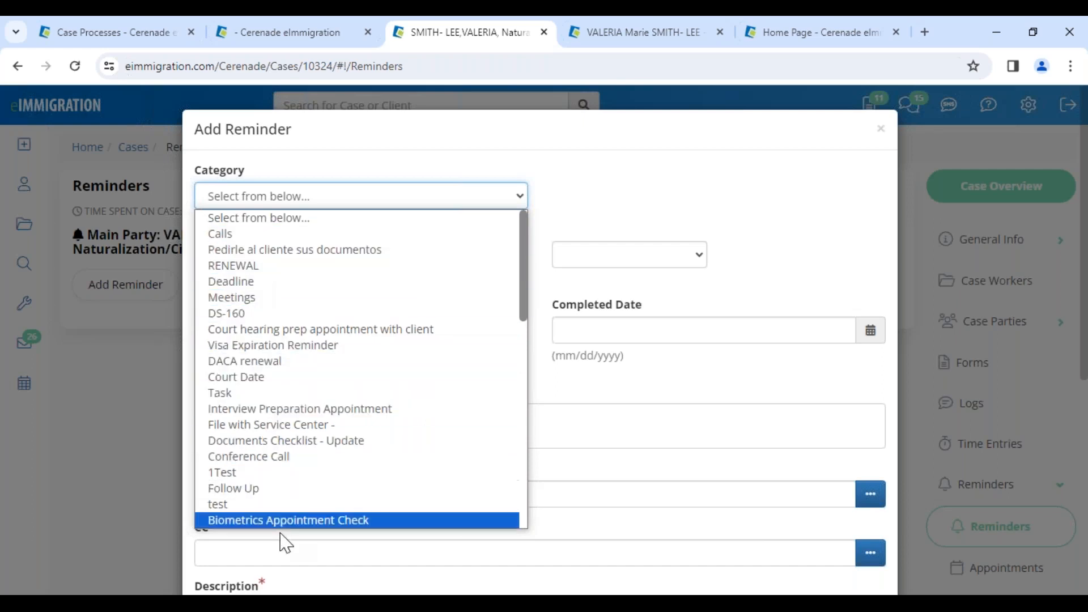
scroll(281, 499, "down", 6)
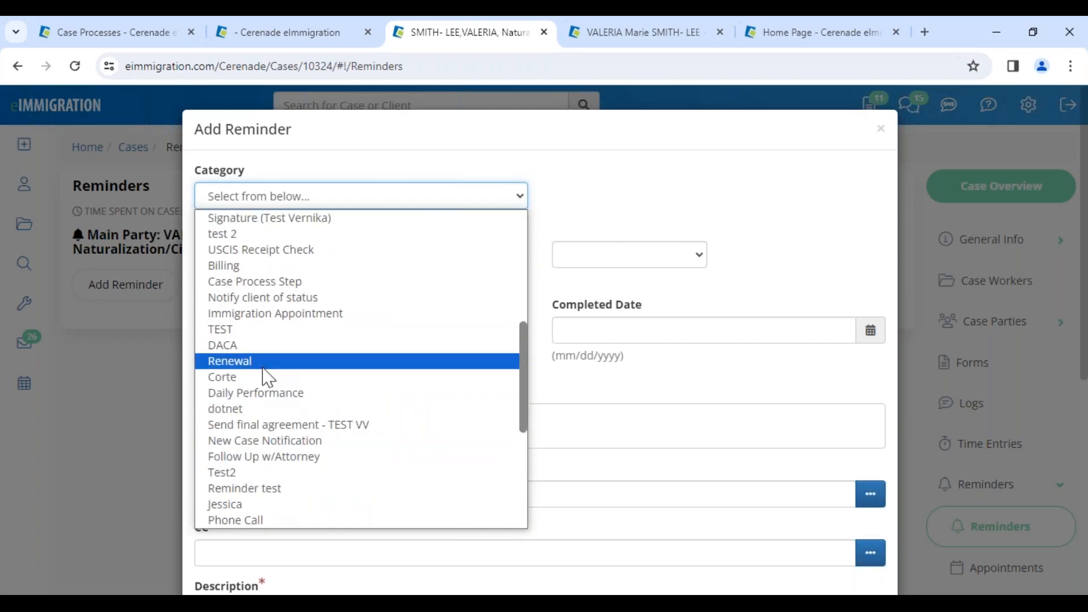
scroll(276, 453, "down", 5)
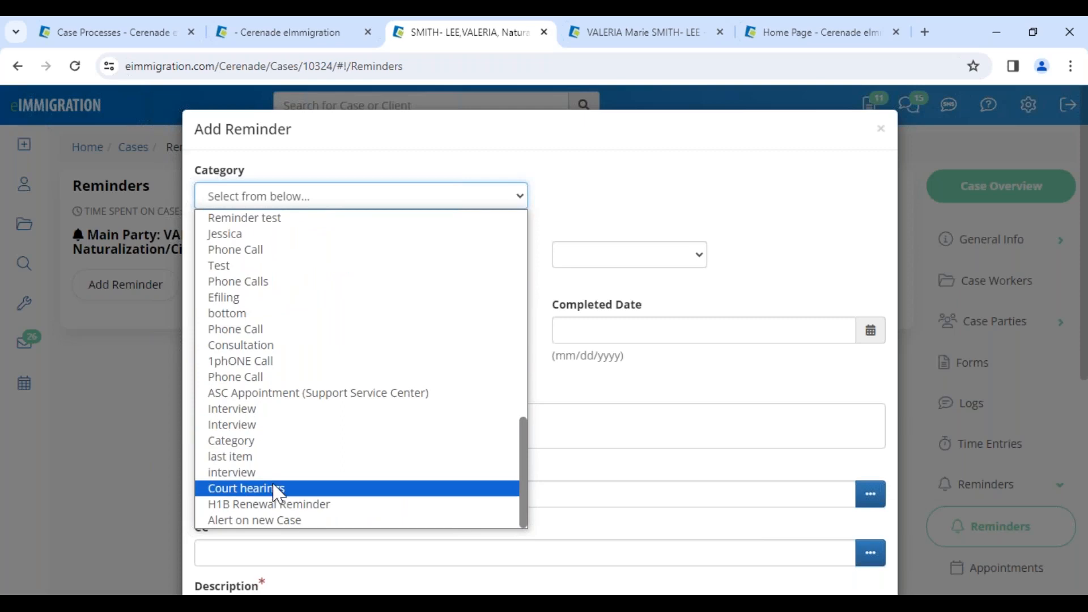
Switch to the administrator portal's tab and open Case Reminder Types from its home page
left_click(172, 39)
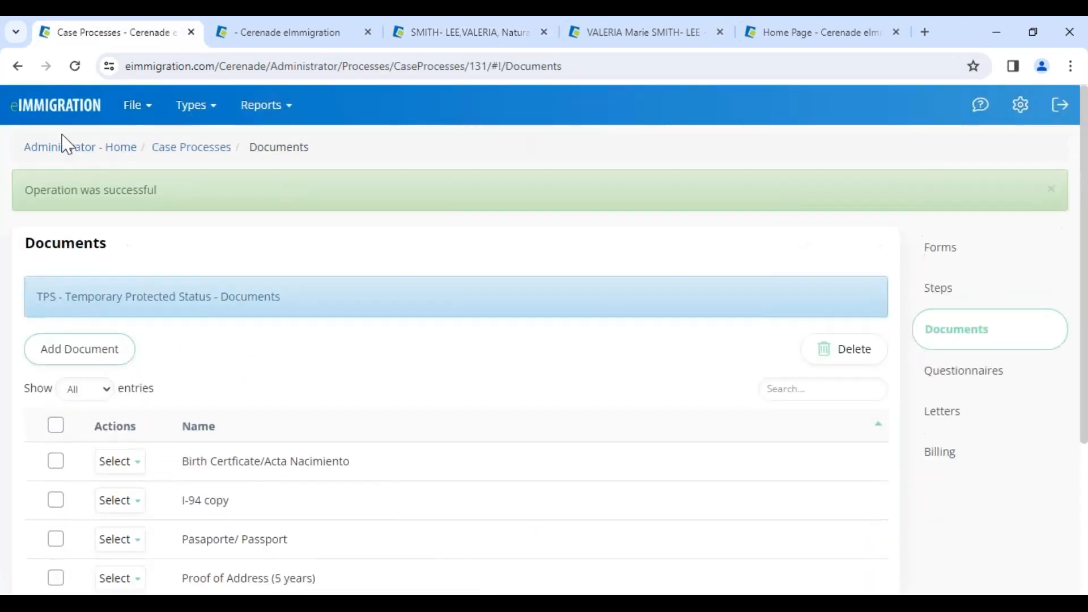
left_click(64, 149)
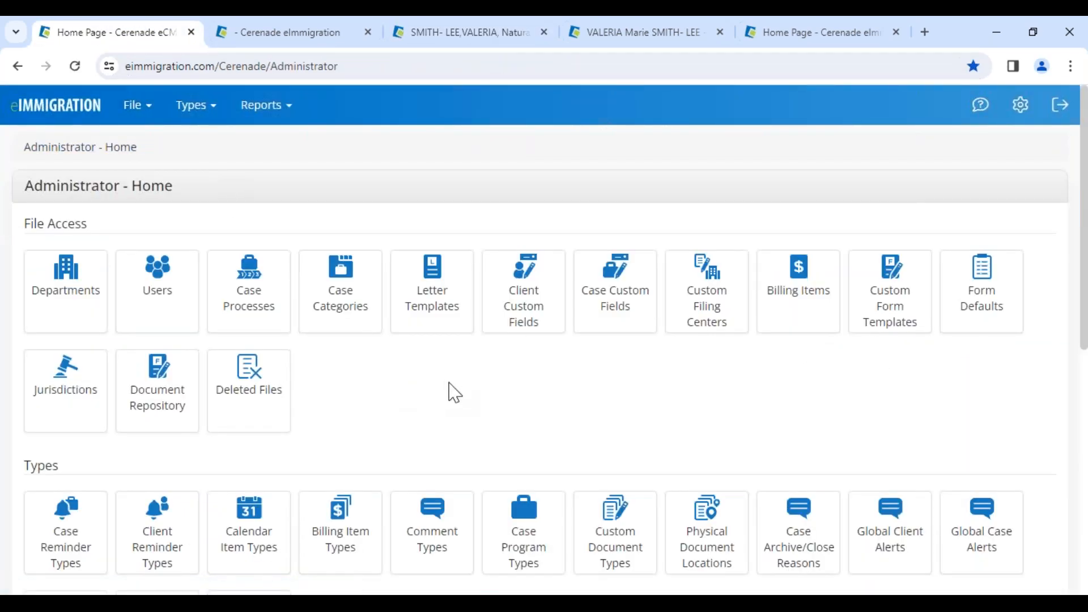
scroll(204, 457, "down", 3)
left_click_drag(24, 309, 85, 323)
left_click(76, 373)
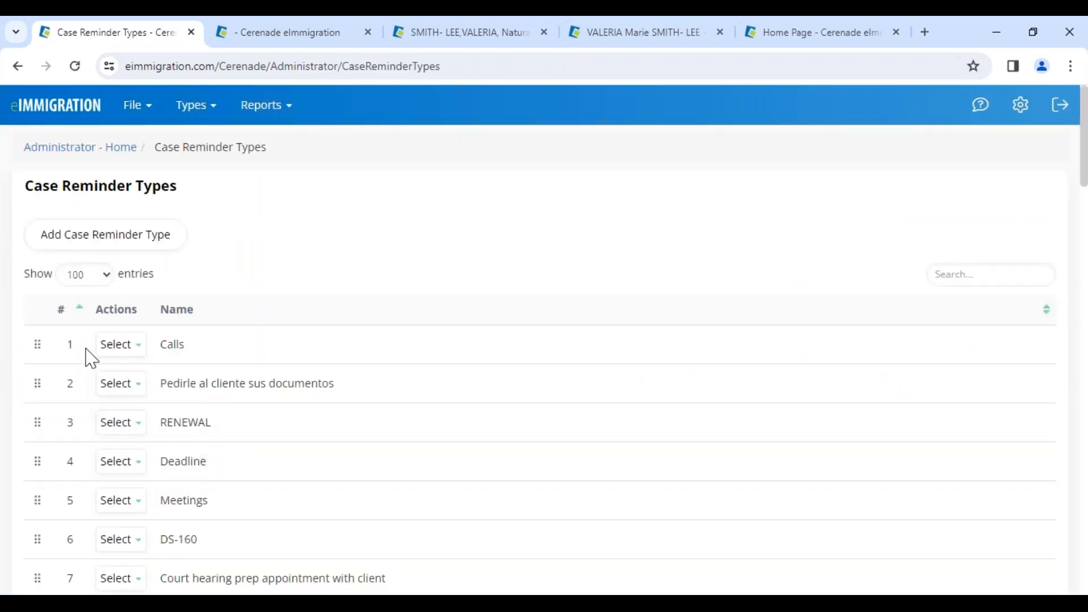
Insert a case reminder type named "***CASE IS CLOSING***" directly below Calls
left_click(108, 347)
left_click(129, 395)
left_click(367, 210)
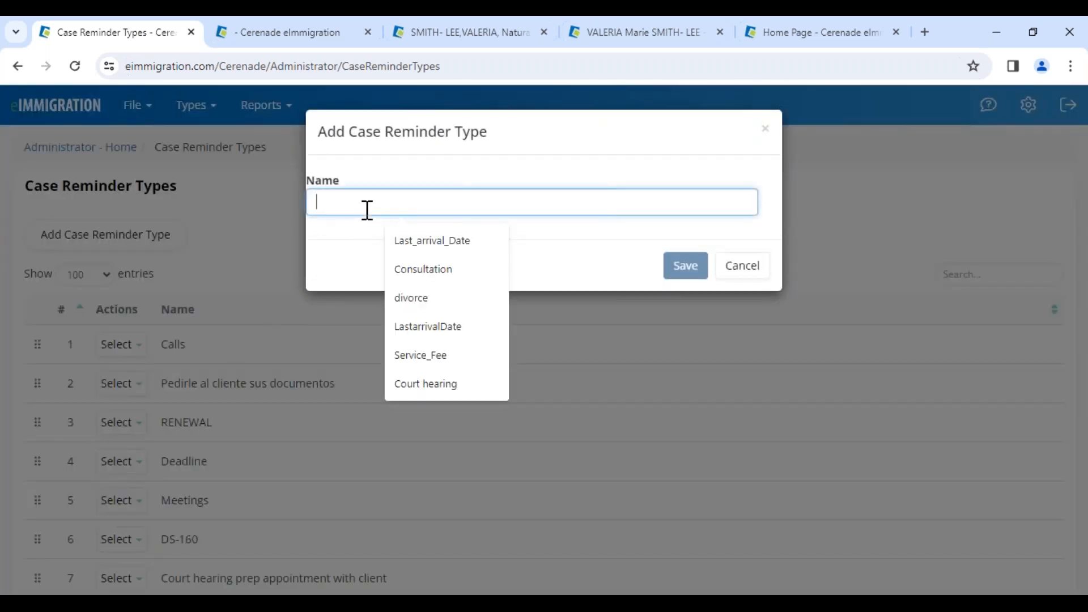
type("**")
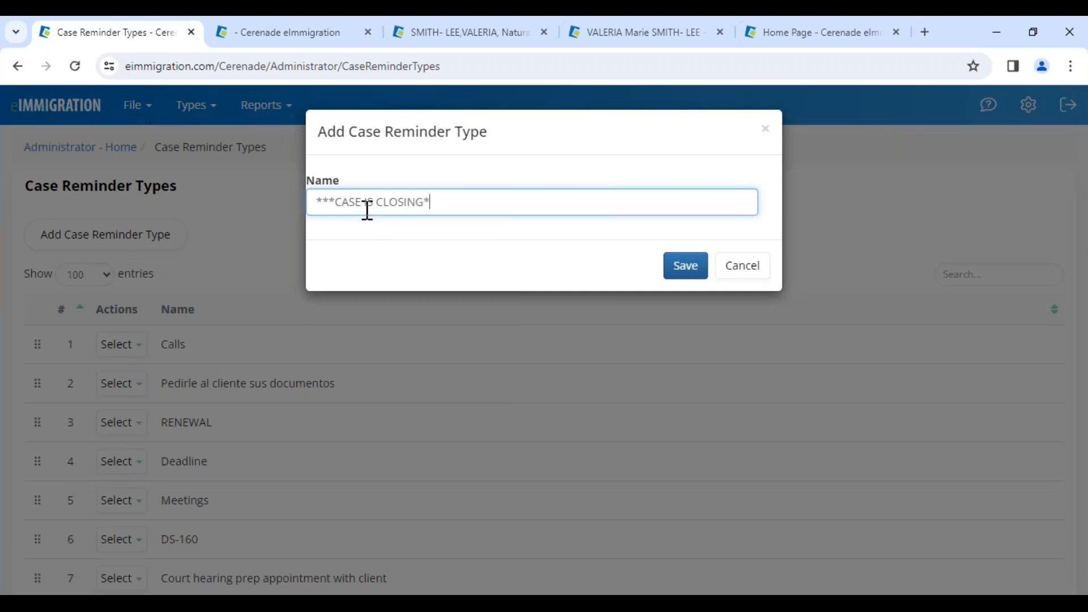
left_click(698, 274)
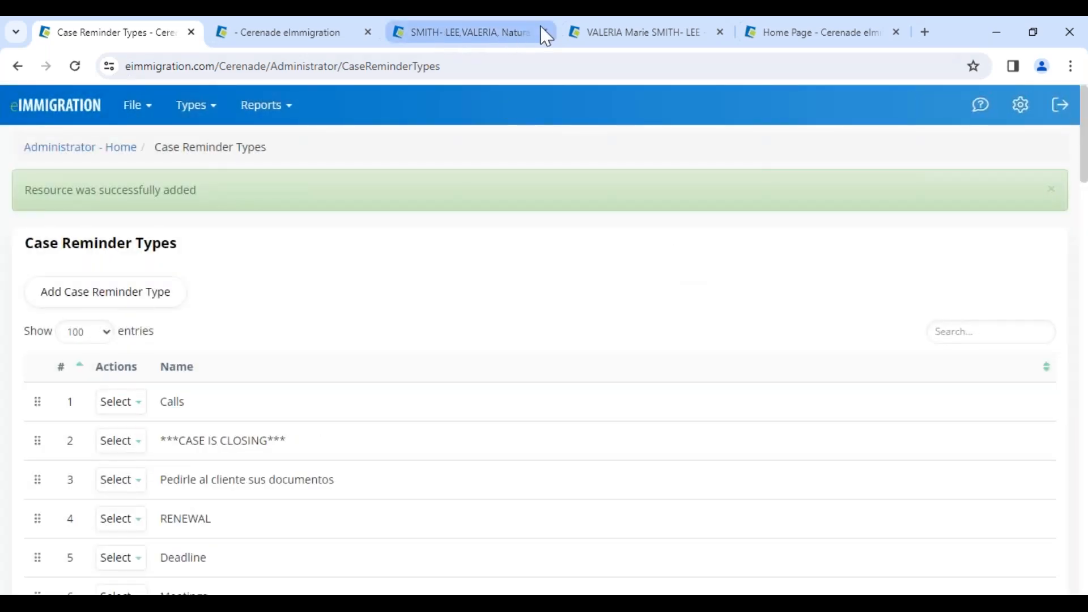
Back in the Naturalization/Ciudadania case's tab, reload the reminders page and start a new reminder with the category "***CASE IS CLOSING***"
left_click(506, 34)
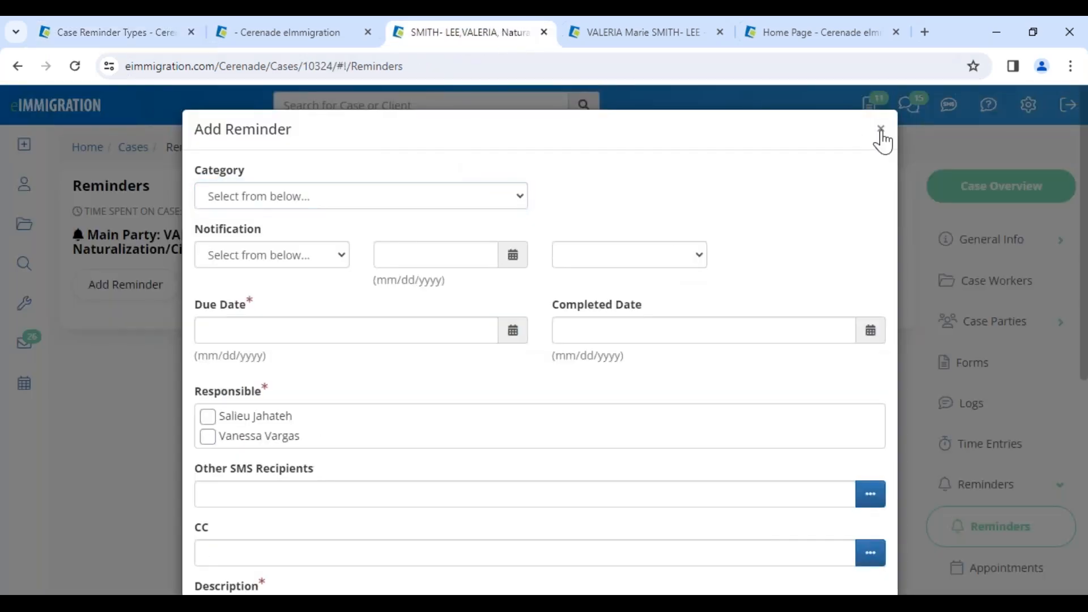
left_click(879, 129)
left_click(76, 67)
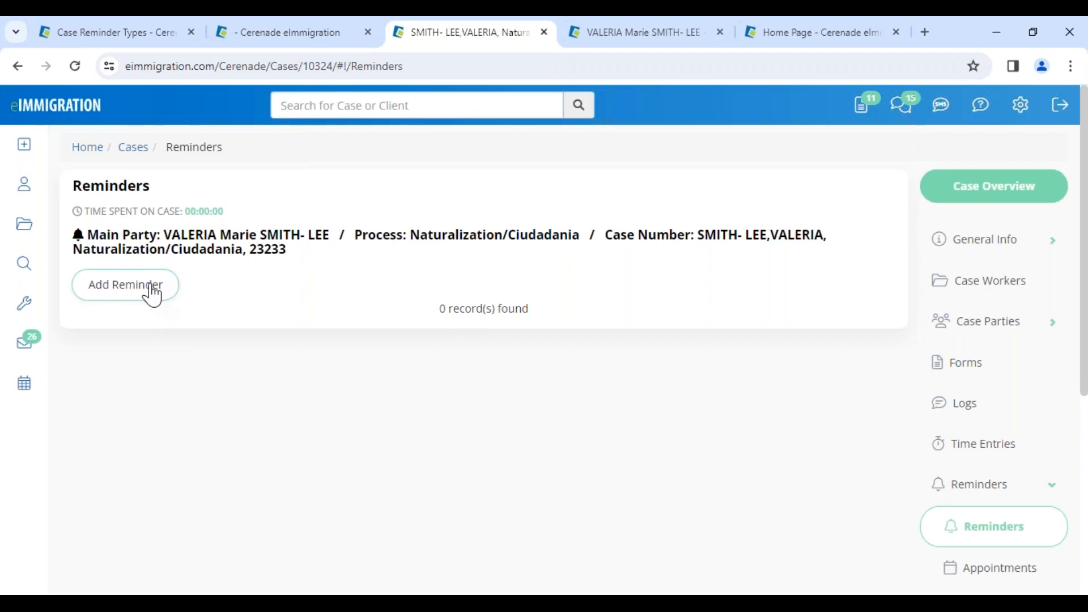
left_click(152, 294)
left_click(261, 195)
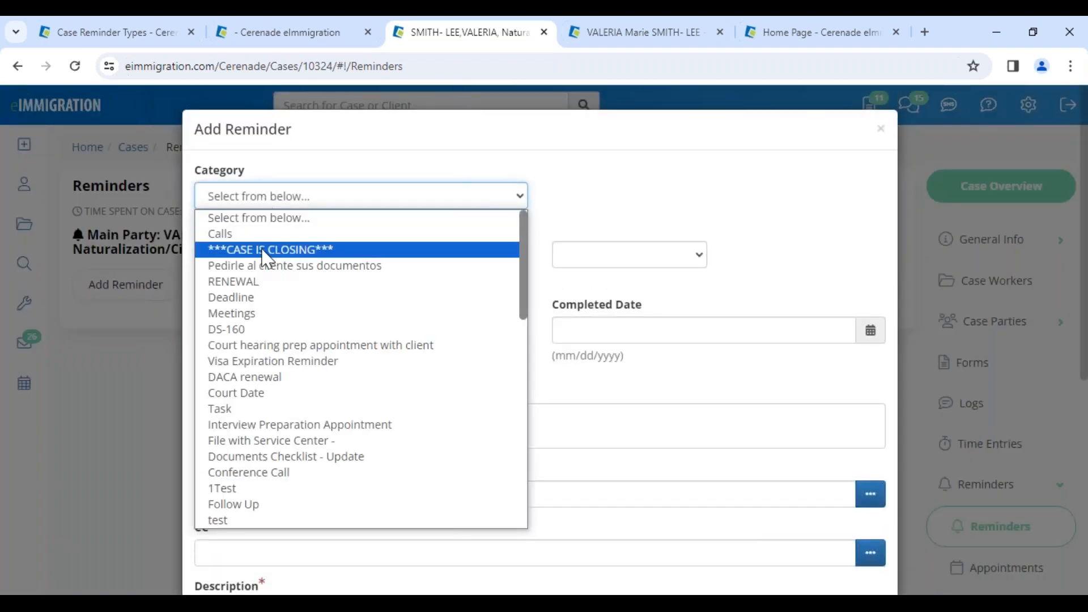
left_click(267, 251)
Set the reminder's notification to Email and SMS on 01/22/2024 at 06:00 AM
left_click(272, 256)
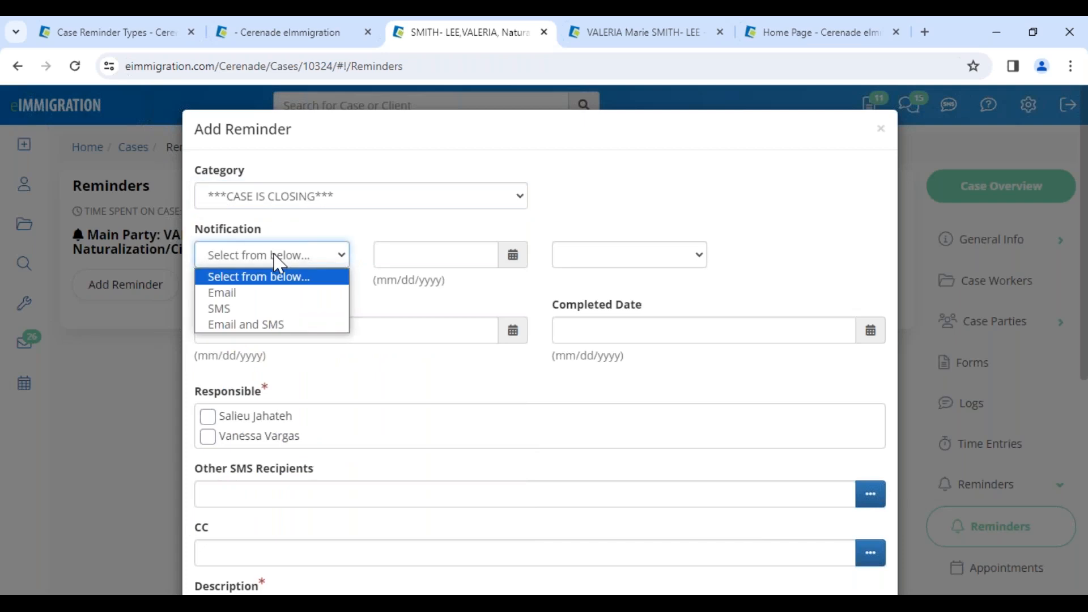
left_click(275, 328)
left_click(425, 265)
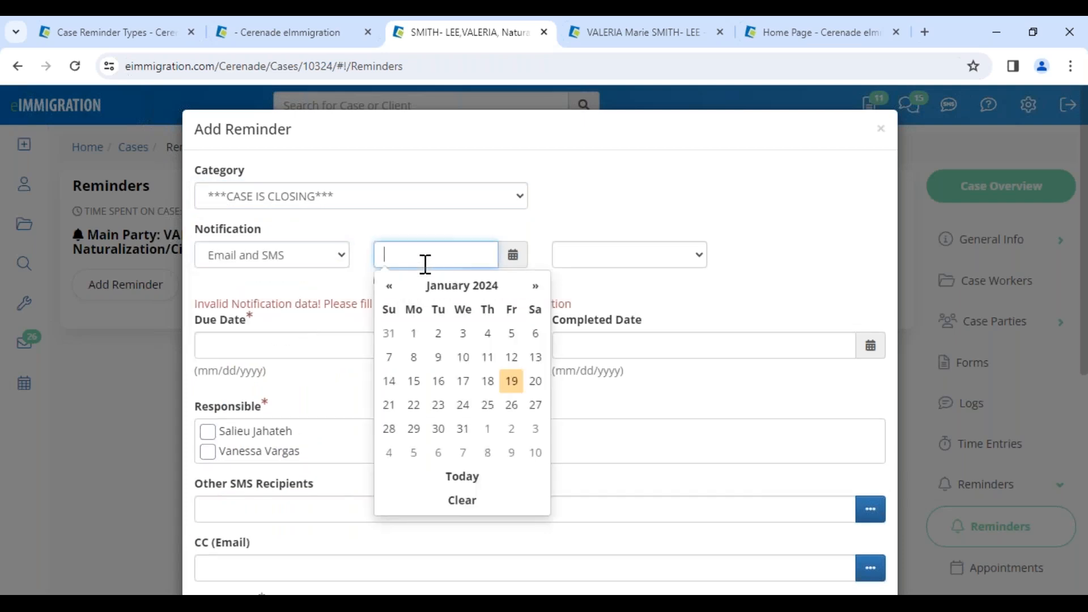
left_click(414, 404)
left_click(598, 261)
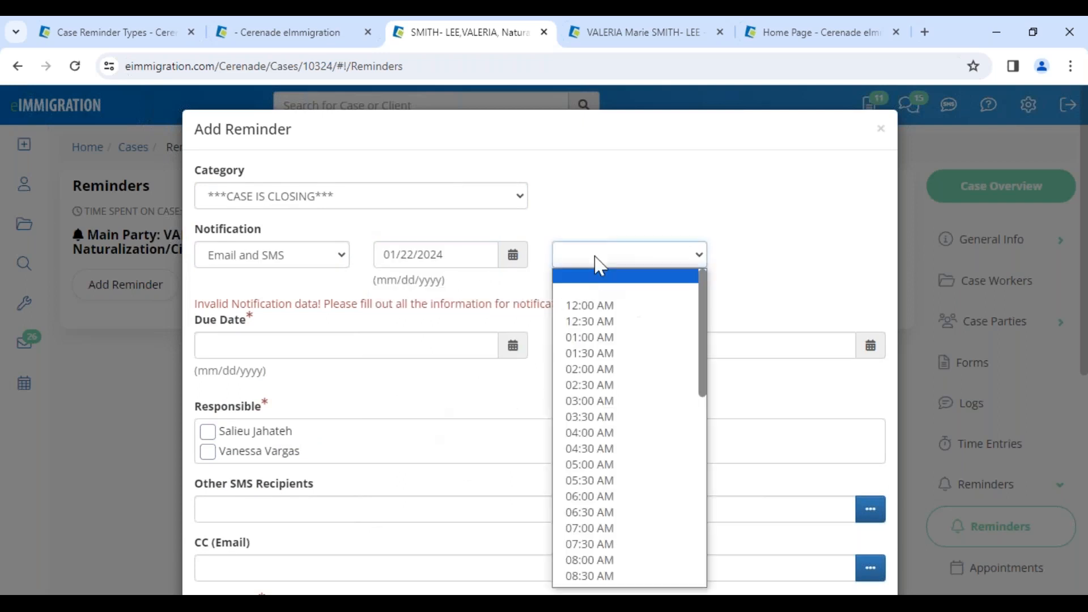
left_click(614, 497)
Set the reminder's due date to 02/01/2024 and make the second listed case worker responsible
left_click(257, 330)
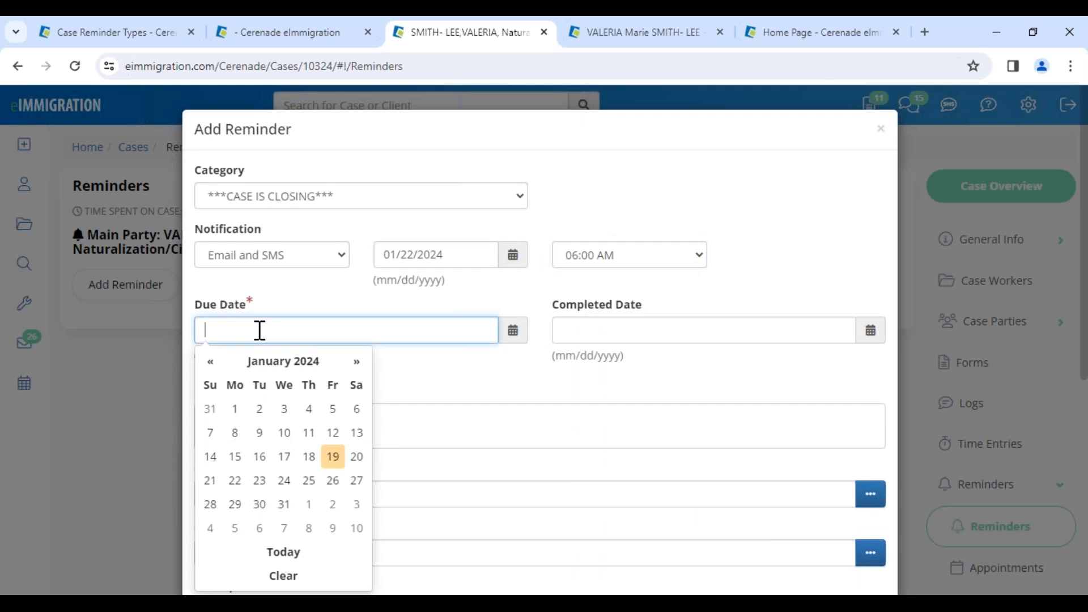
left_click(309, 505)
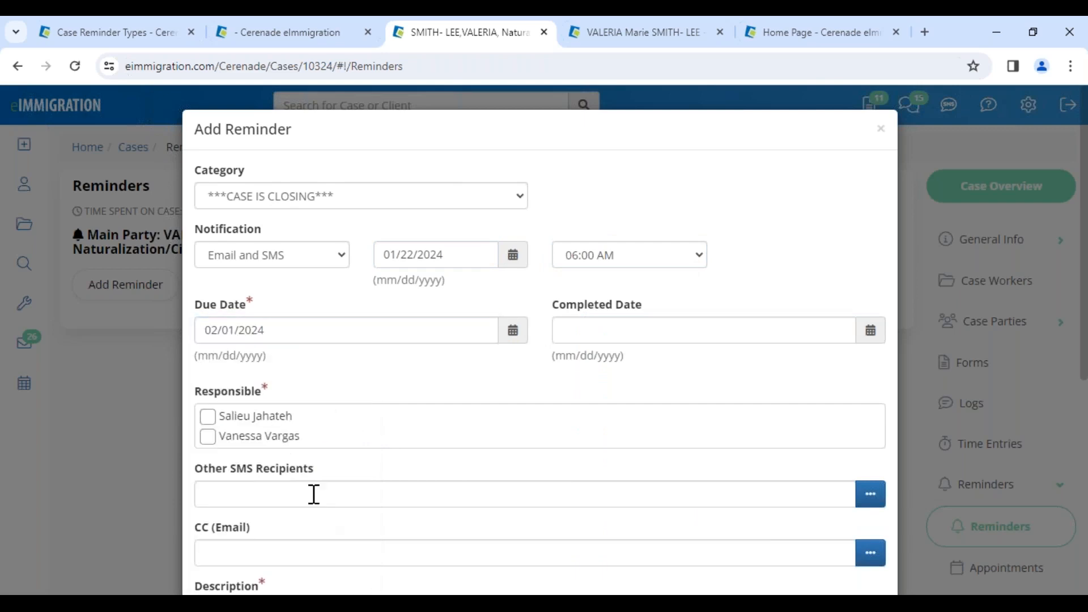
left_click(207, 437)
Enter "TEST" as the reminder's description and save the reminder
scroll(244, 497, "down", 3)
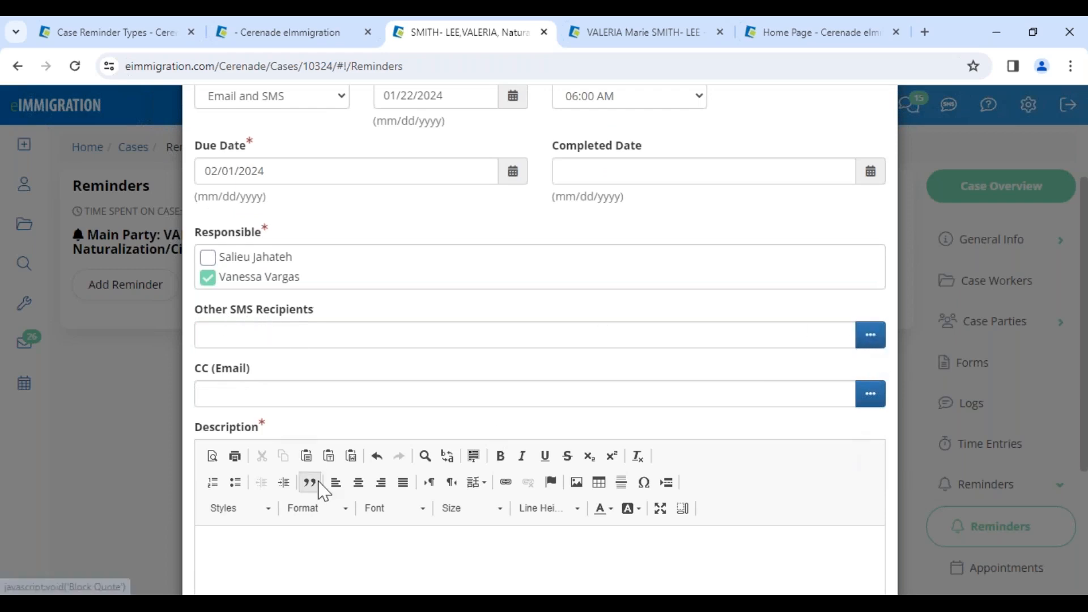
scroll(309, 482, "down", 3)
left_click(291, 397)
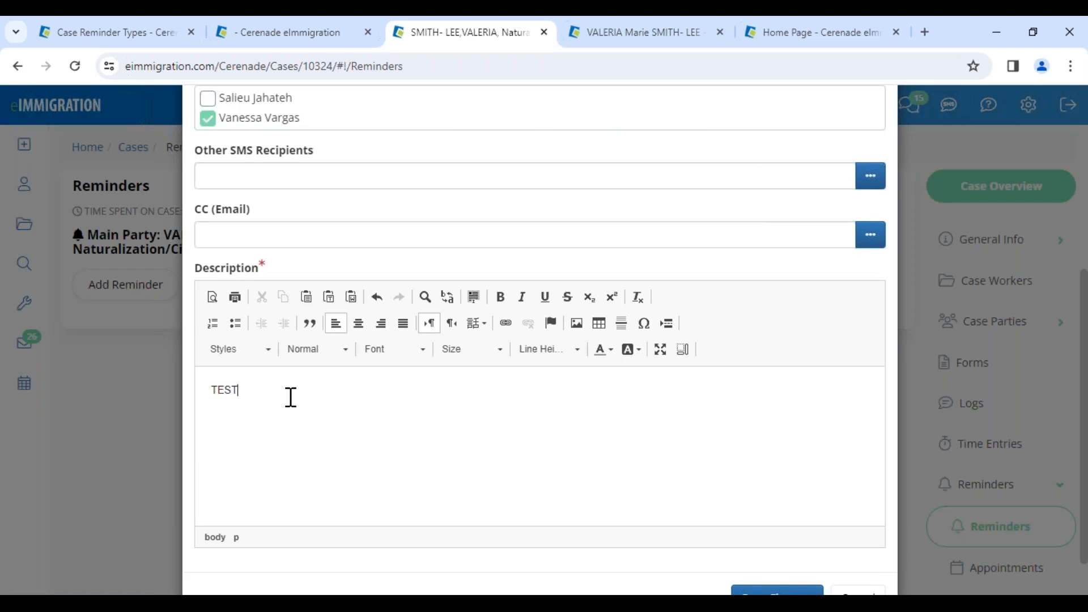
scroll(702, 513, "down", 2)
left_click(765, 549)
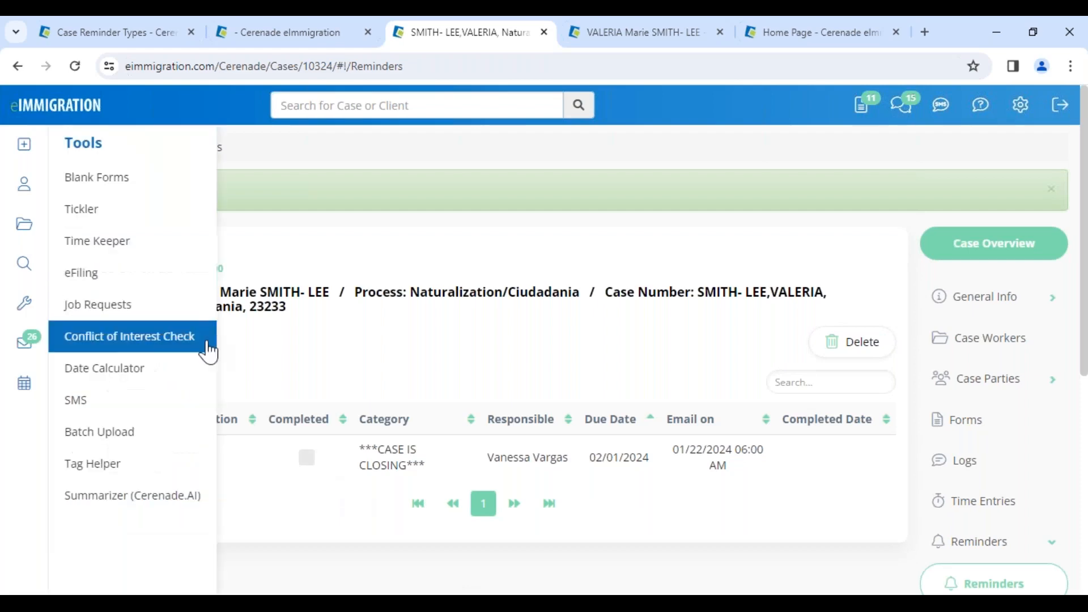
Open the SMS form for the TEST reminder and examine the prepared message text
left_click(148, 458)
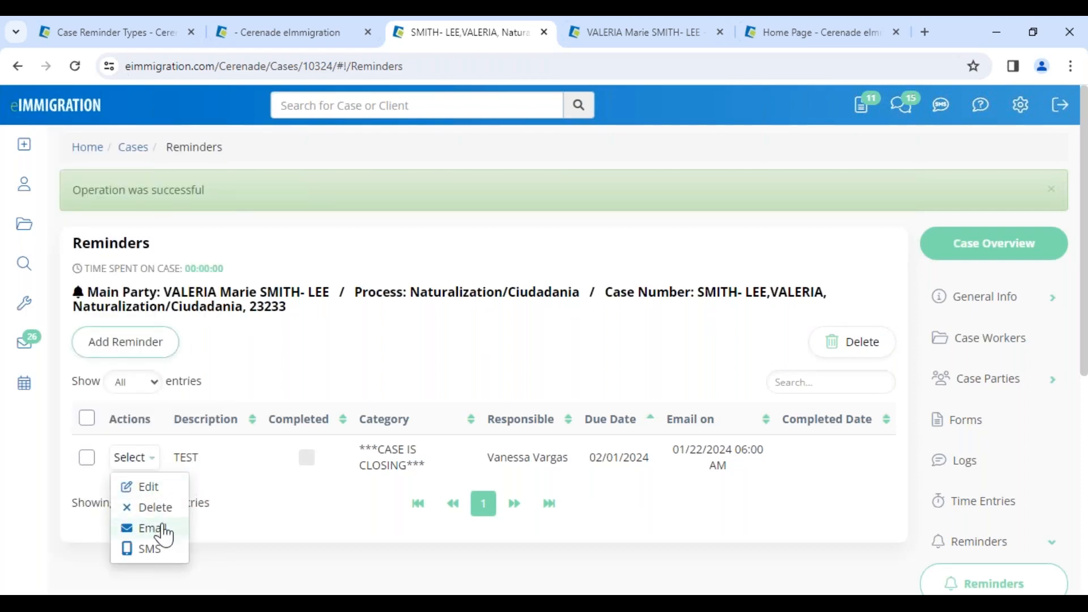
left_click(152, 550)
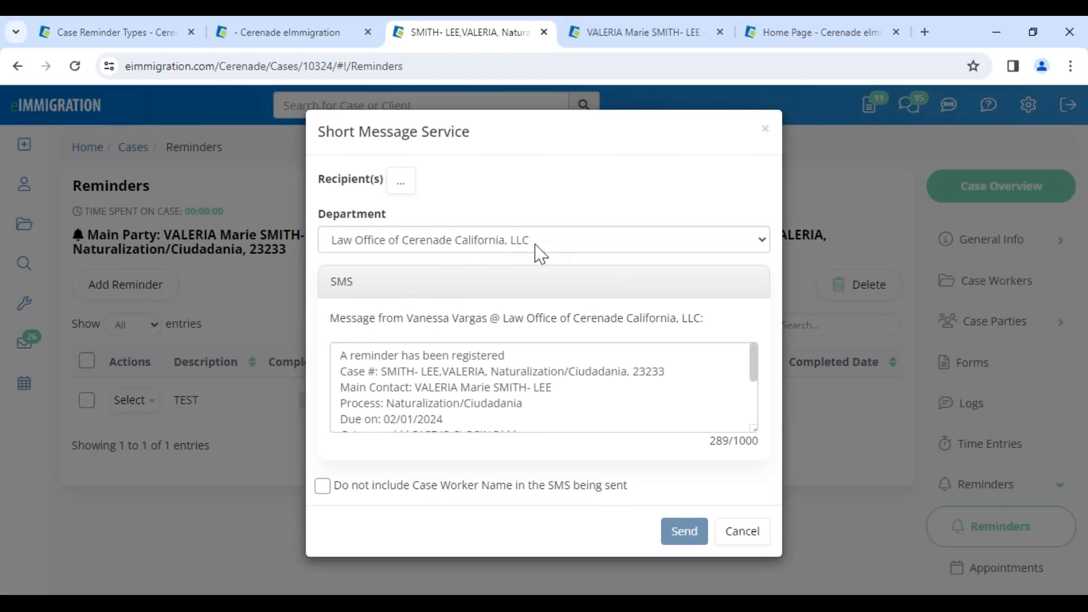
scroll(442, 381, "down", 3)
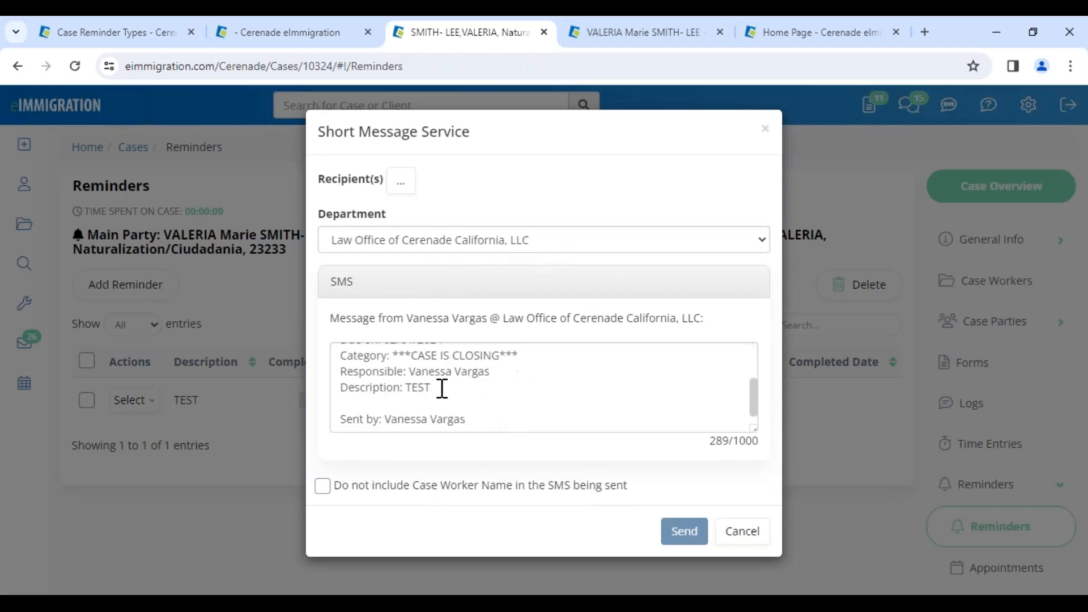
Review the category and closing lines of the TEST reminder's SMS text, and close the form without sending
left_click_drag(412, 355, 498, 367)
scroll(464, 408, "down", 1)
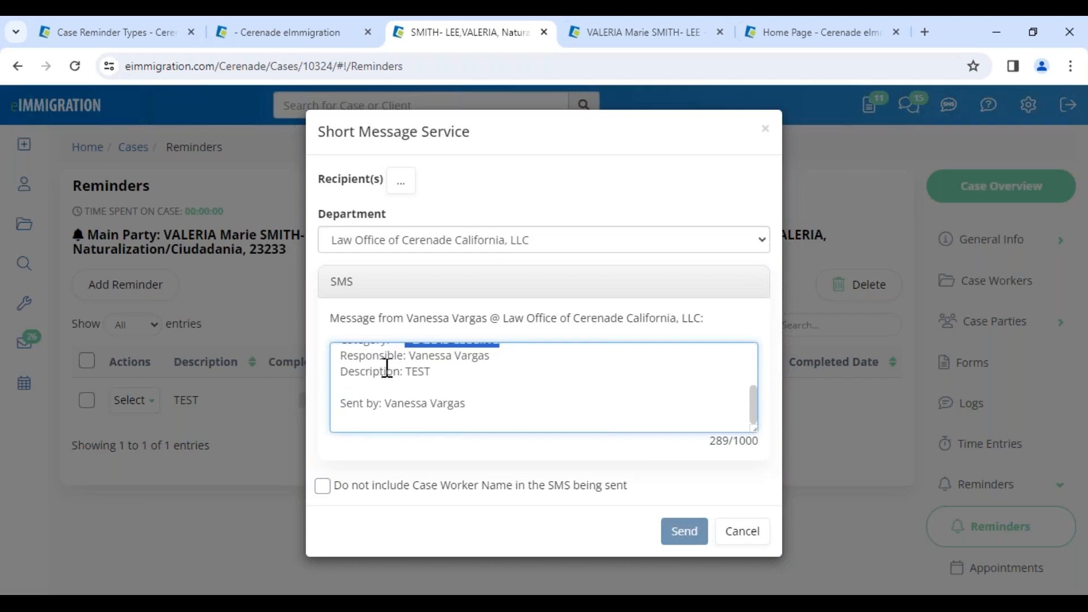
left_click(747, 535)
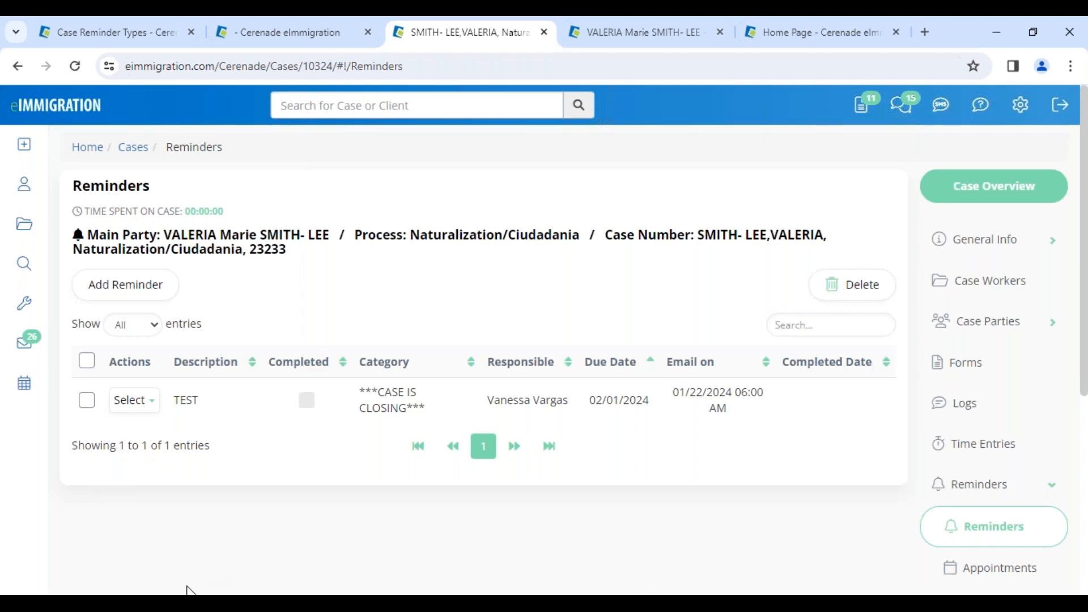
Switch to the client portal in Edge and open the "General Information for Business Client- VV 101323" questionnaire from the client's mailbox
mouse_move(191, 593)
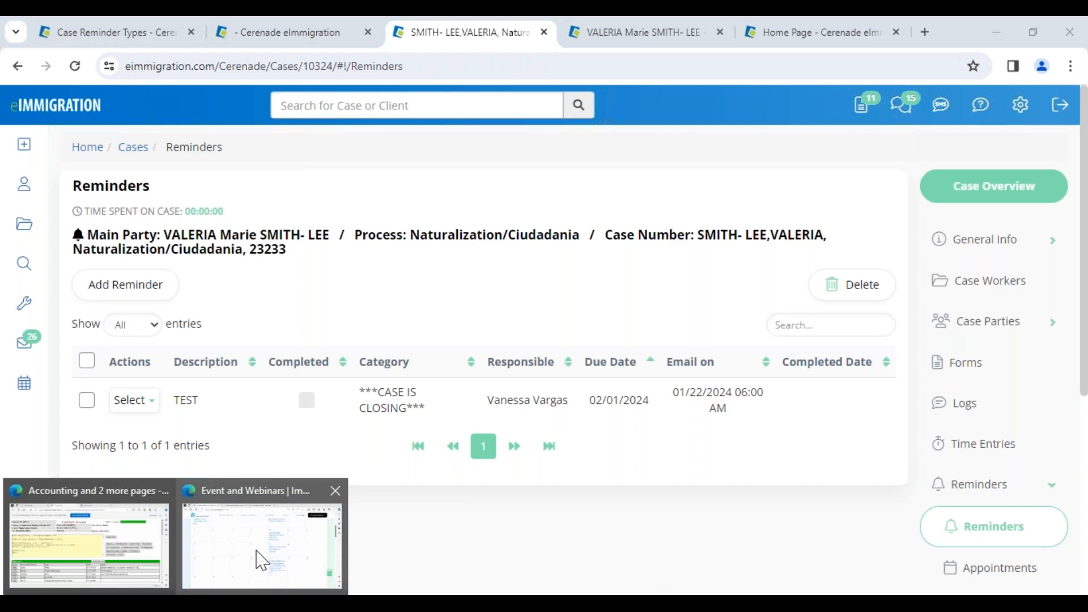
left_click(255, 563)
left_click(376, 29)
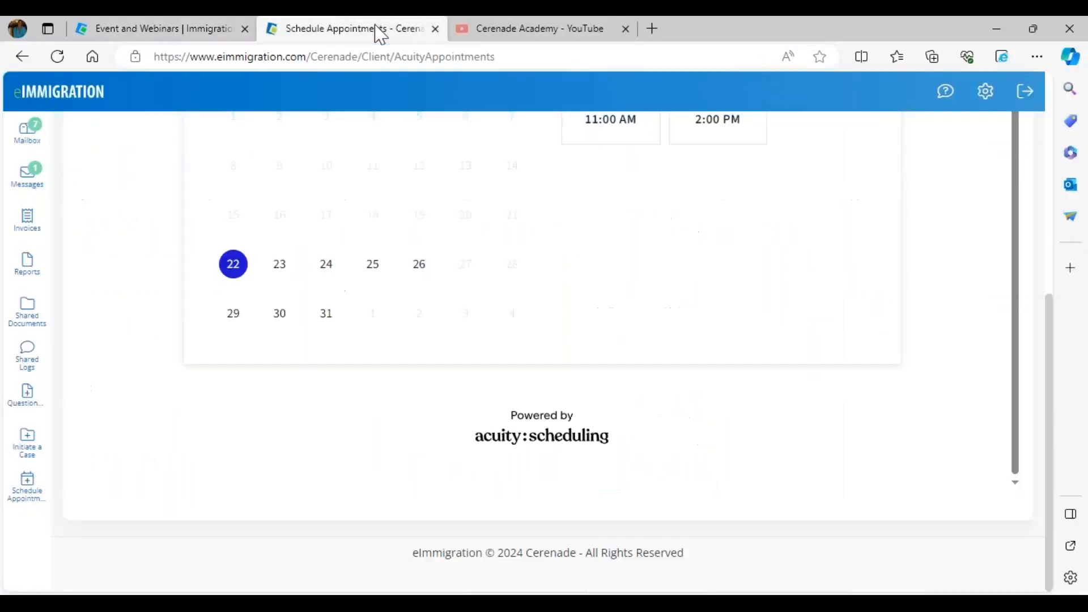
left_click(27, 150)
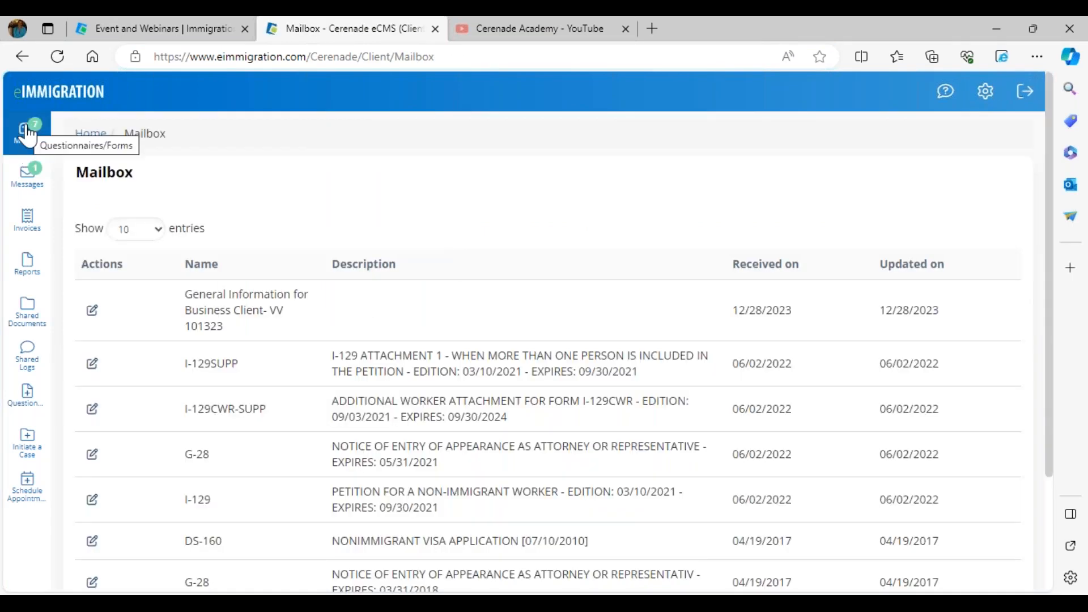
left_click(94, 312)
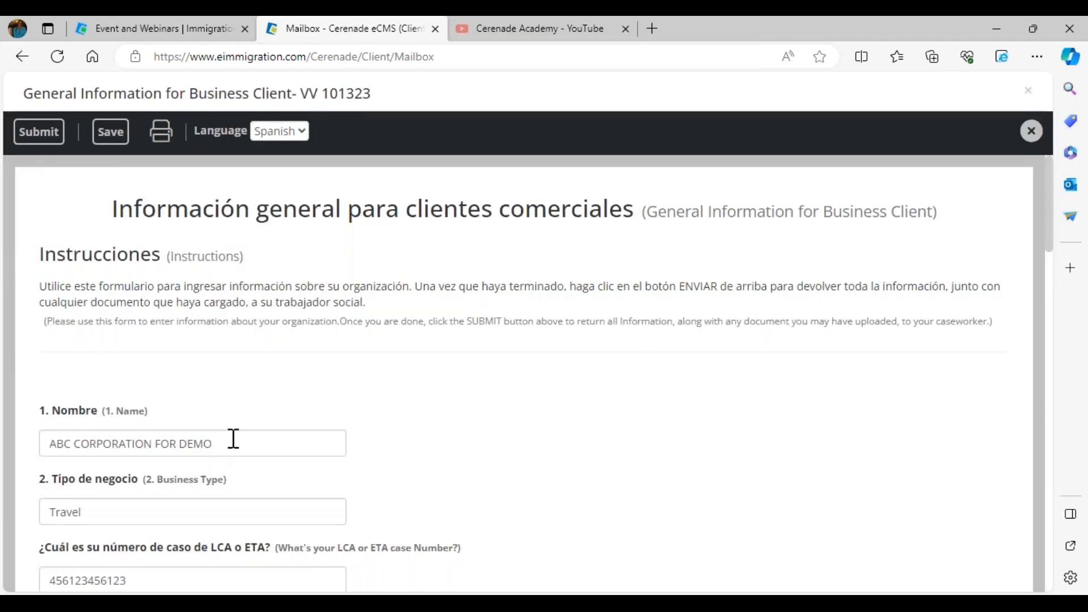
Replace the LCA or ETA case number in the questionnaire with a new number and submit the questionnaire to the case worker
scroll(231, 439, "down", 3)
double_click(177, 377)
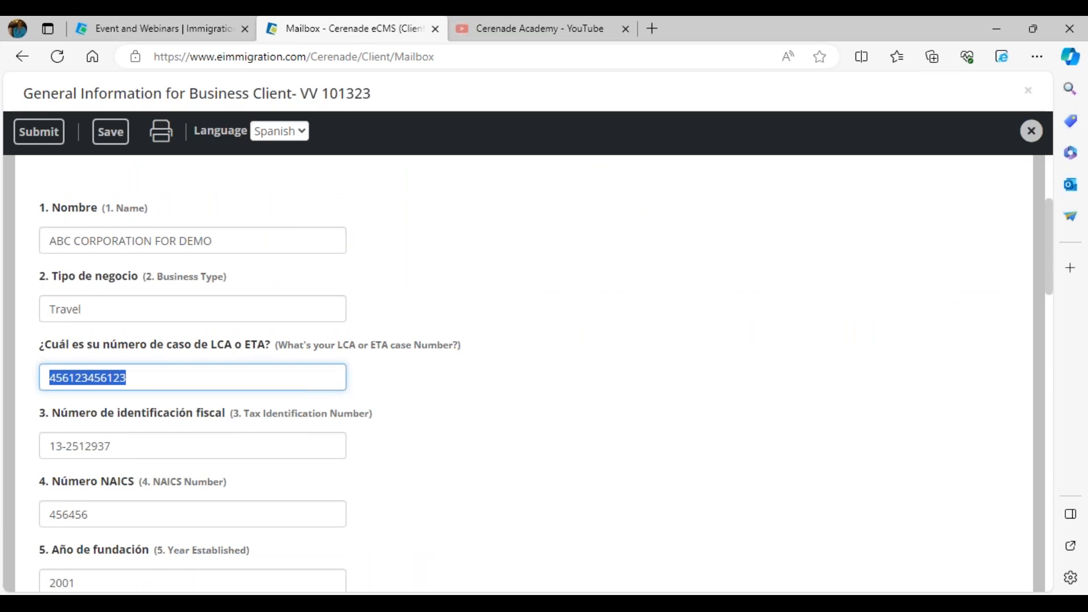
type("7")
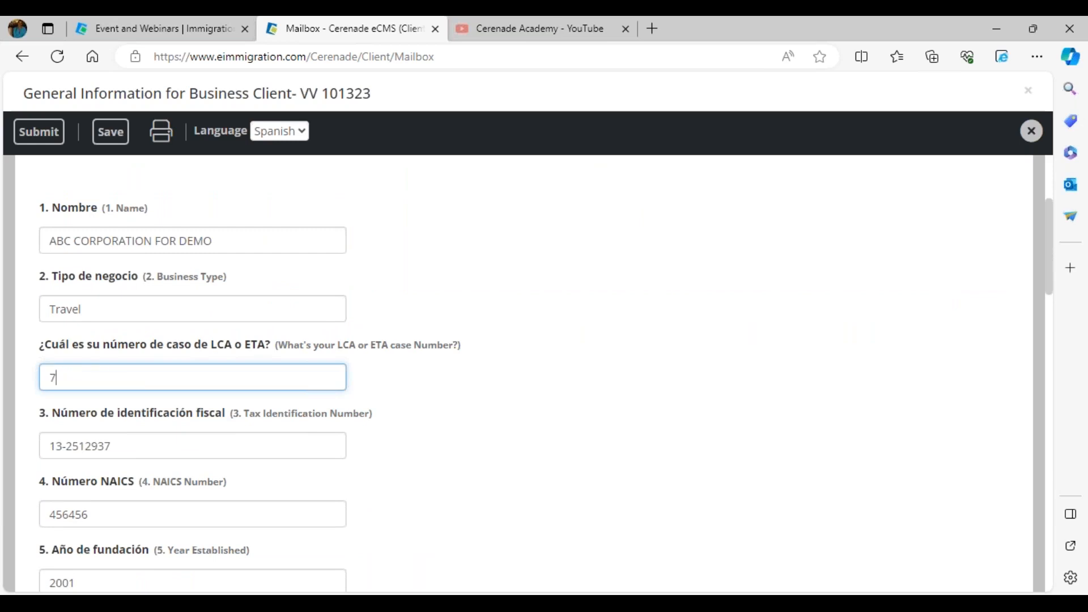
type("897444444444")
left_click(20, 143)
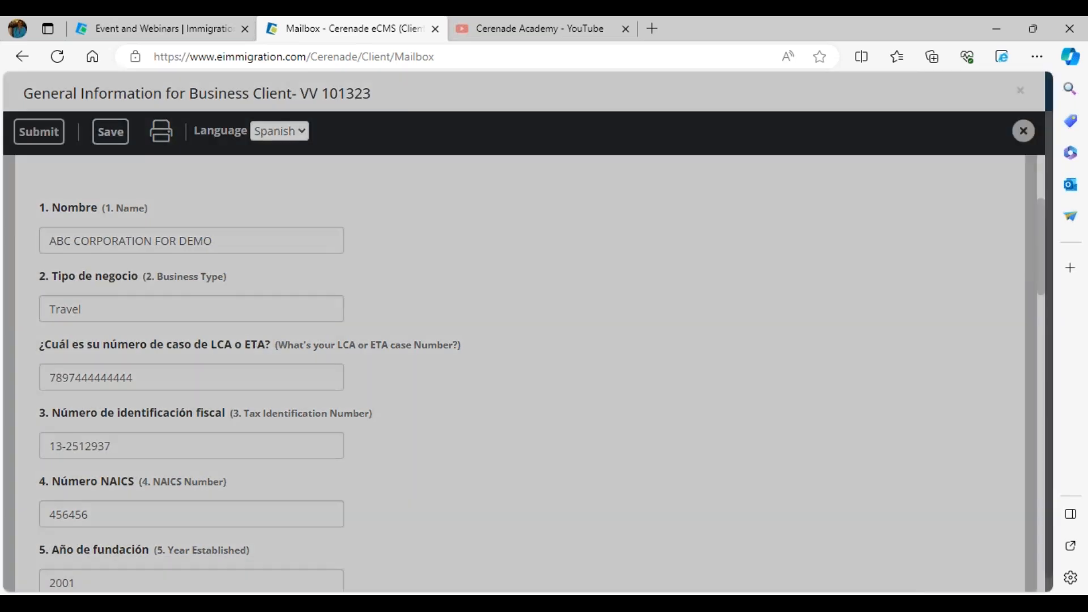
left_click(676, 146)
left_click(570, 219)
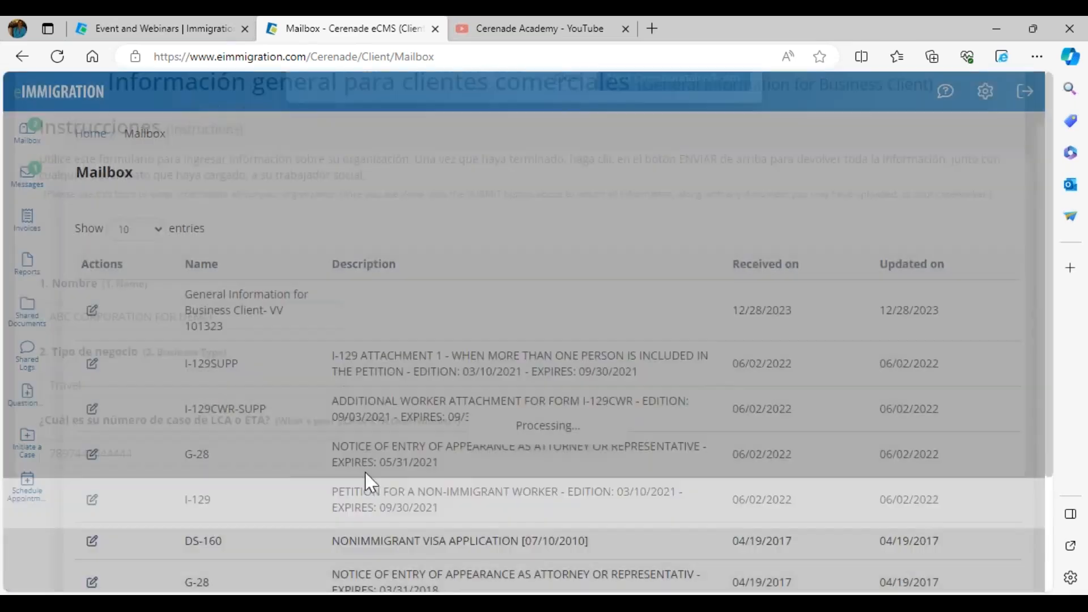
Switch back to the case worker's site in Chrome and open ABC CORPORATION FOR DEMO's submitted General Information questionnaire from the inbox
left_click(261, 586)
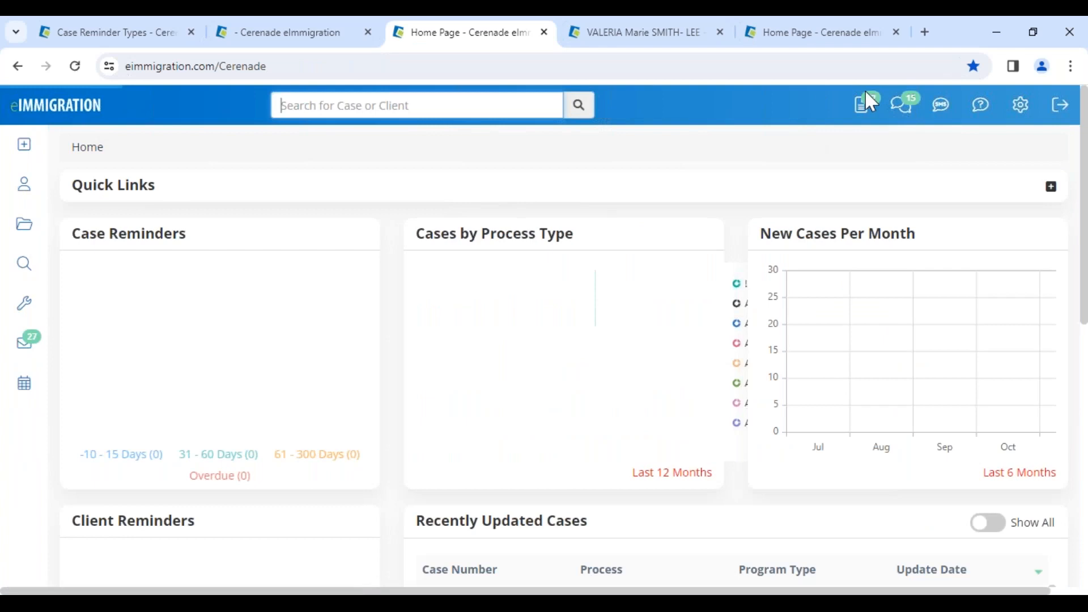
left_click(859, 116)
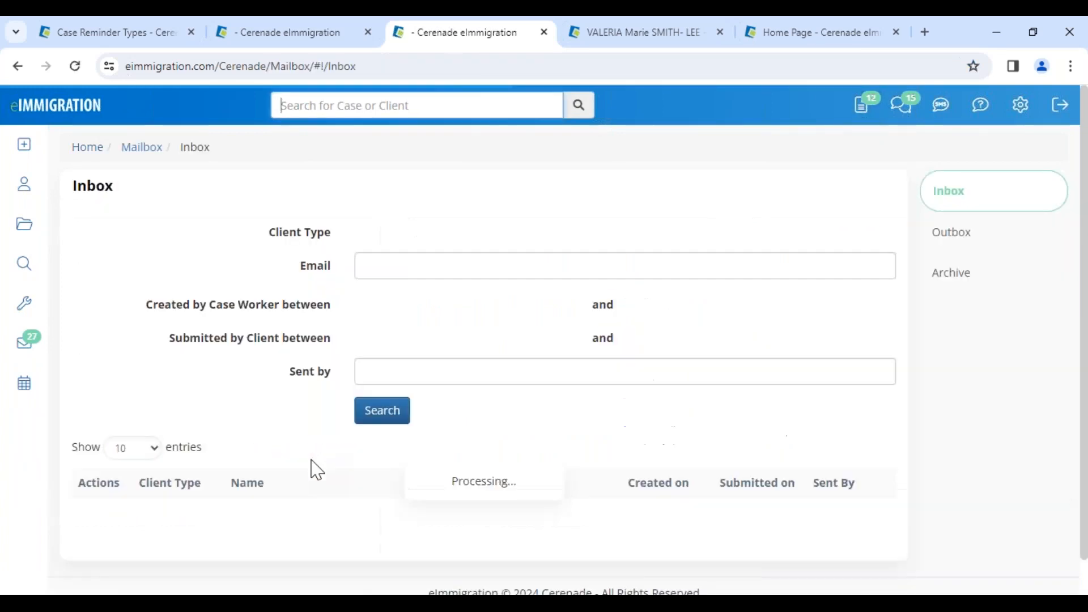
scroll(311, 467, "down", 2)
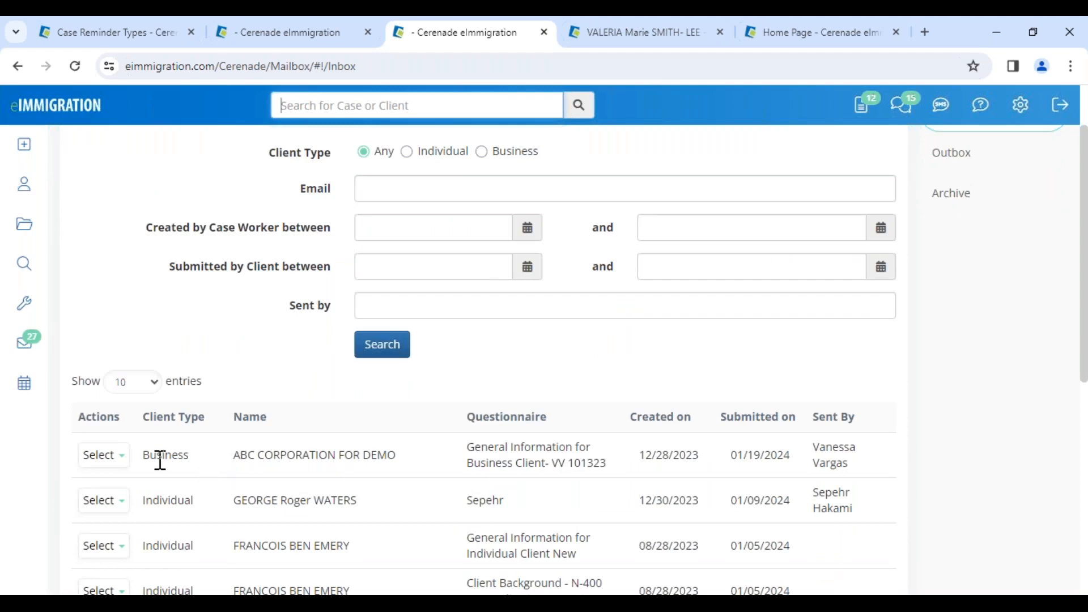
left_click(106, 460)
left_click(118, 483)
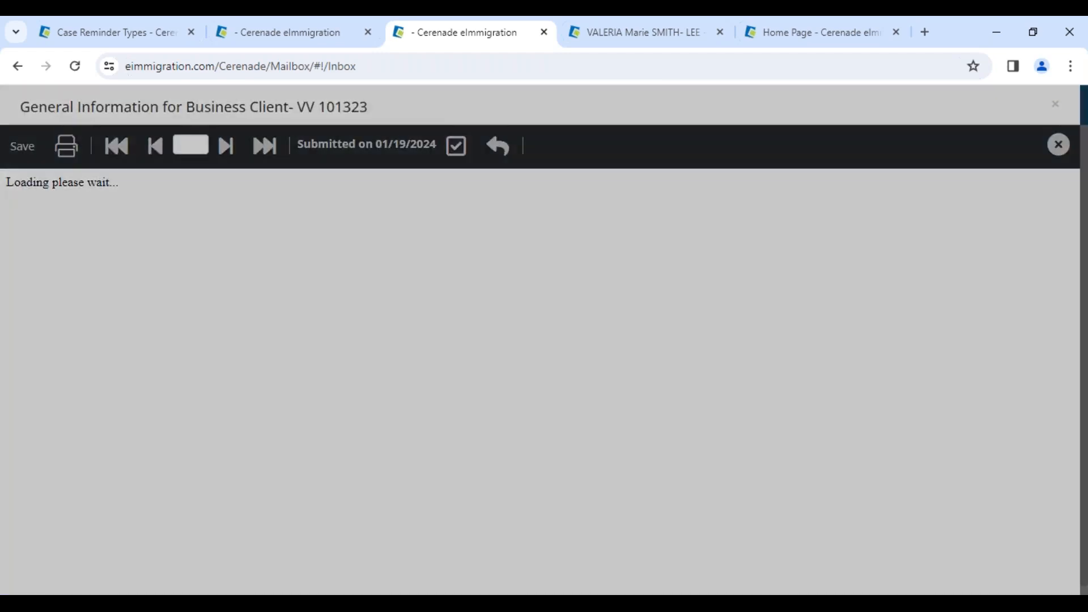
Compare the highlighted LCA or ETA case number in the submitted questionnaire with the field's original value
scroll(114, 410, "down", 4)
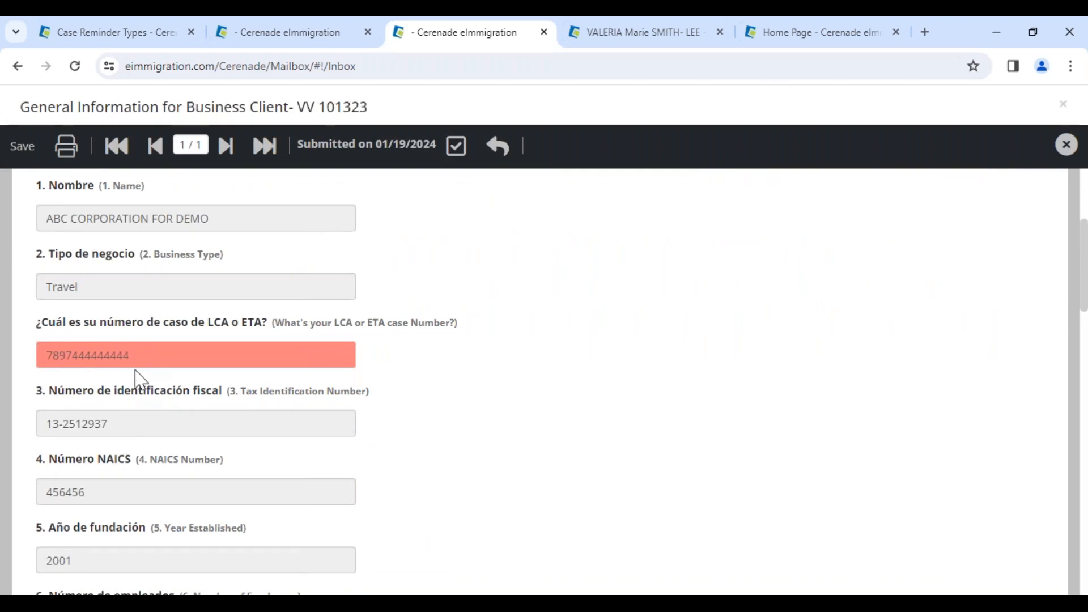
left_click_drag(139, 360, 42, 352)
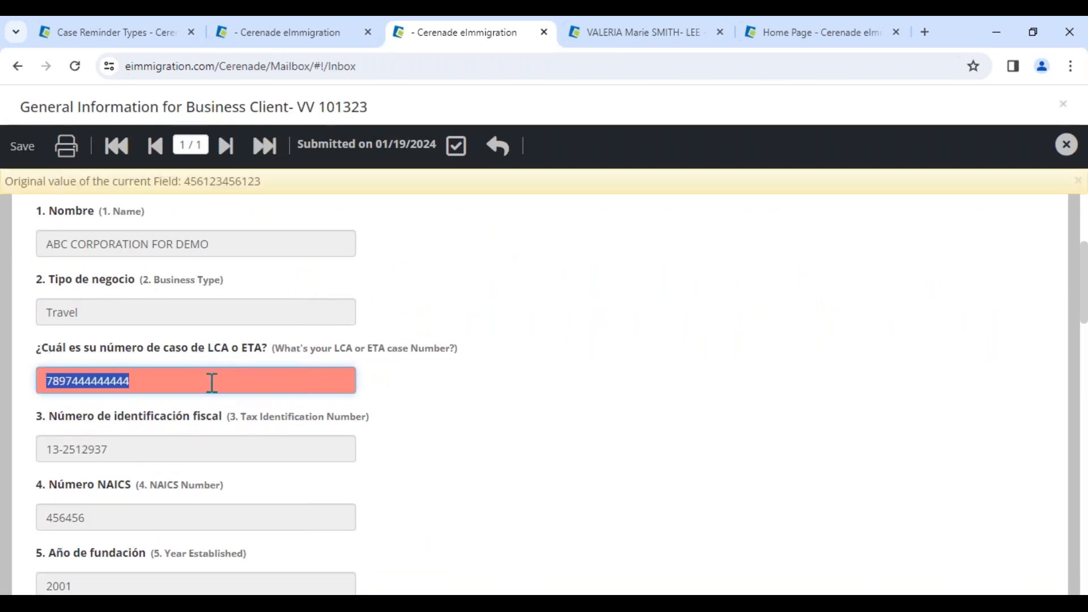
left_click_drag(181, 182, 275, 187)
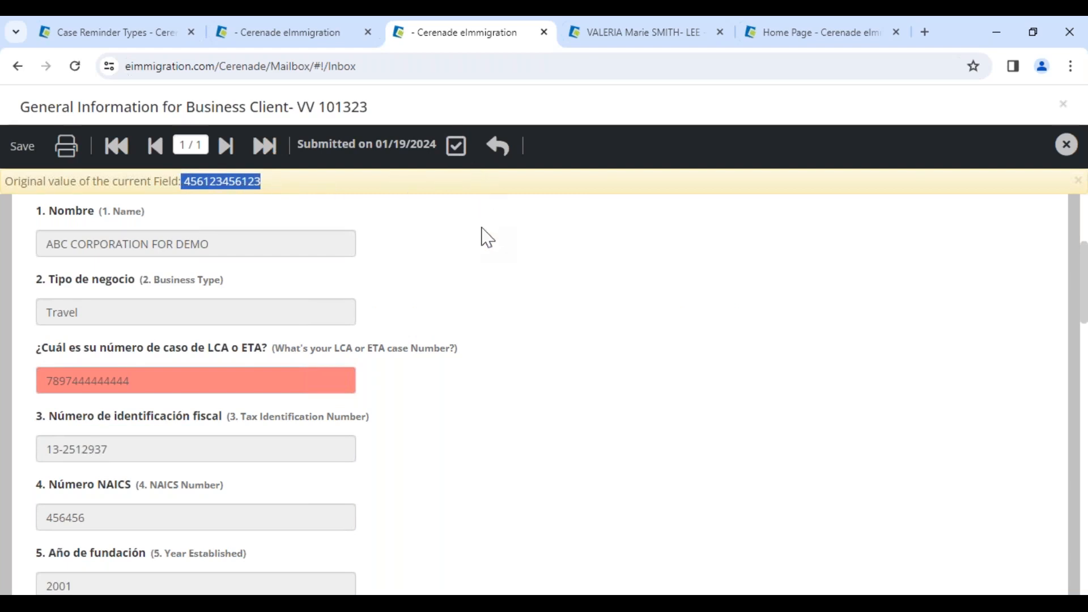
Accept the client's submitted questionnaire and close it without loading the next questionnaire or form
left_click(457, 148)
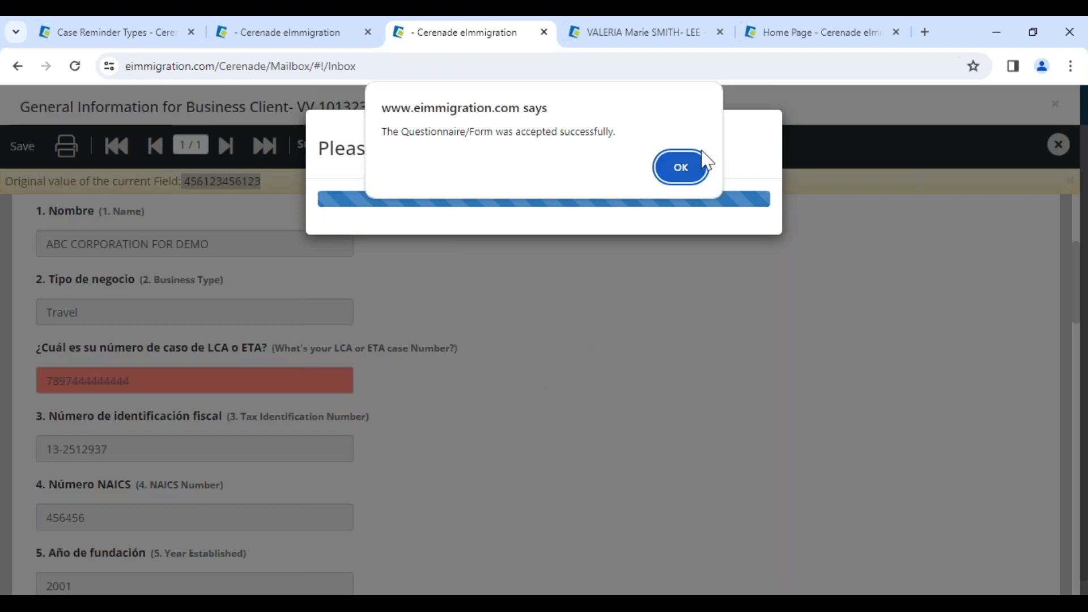
left_click(689, 171)
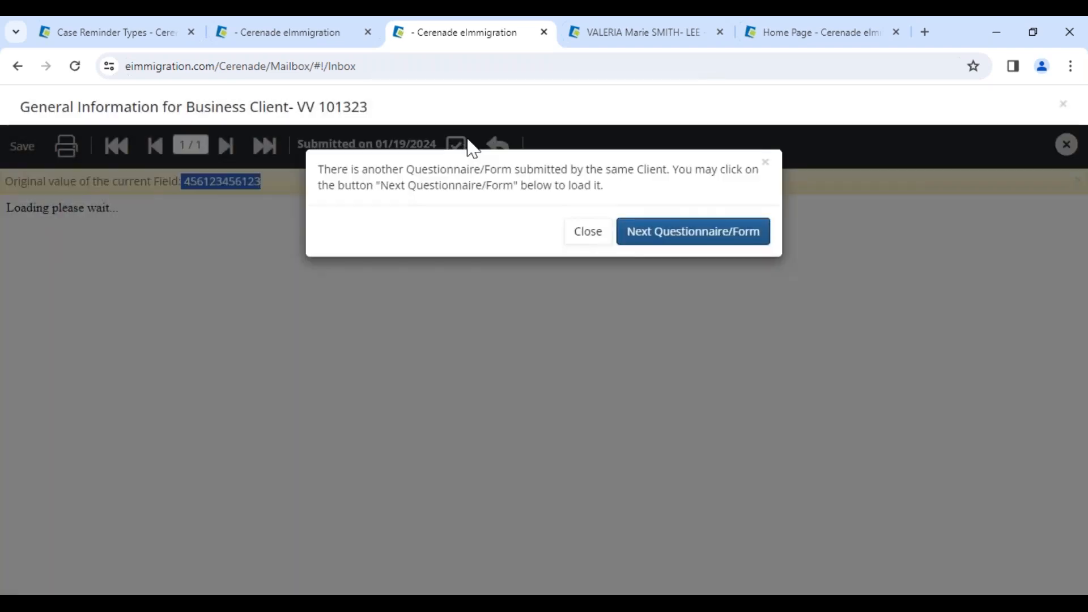
left_click(586, 232)
Close the browser pages holding the calendar settings and the questionnaire inbox
left_click(289, 34)
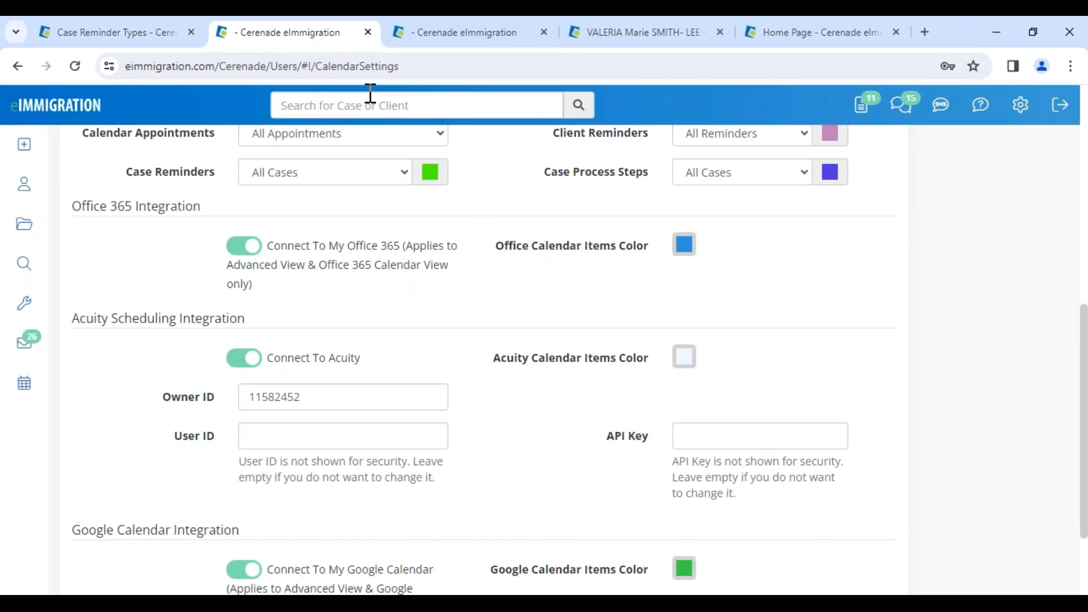
left_click(368, 32)
left_click(367, 34)
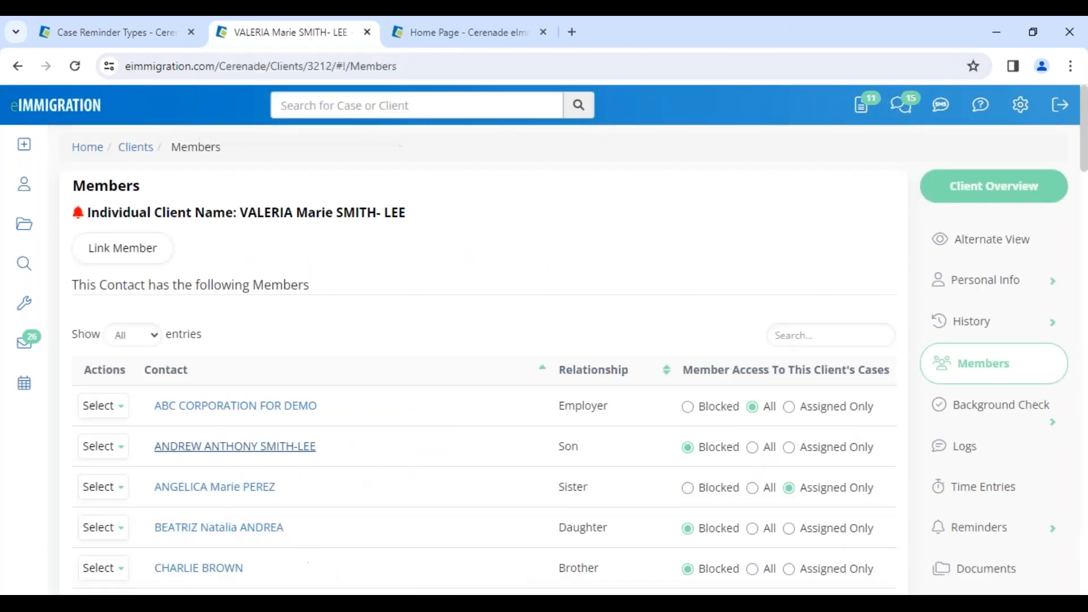
Return to the client portal in Edge and examine the shared documents, including the I-140 items requested under Case Documents
left_click(175, 604)
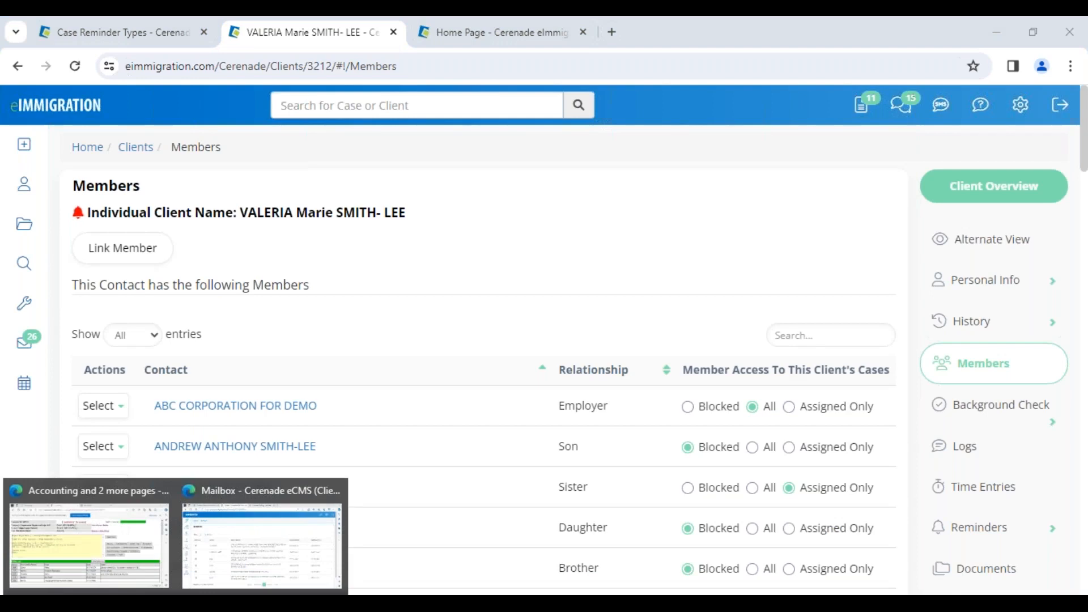
left_click(214, 544)
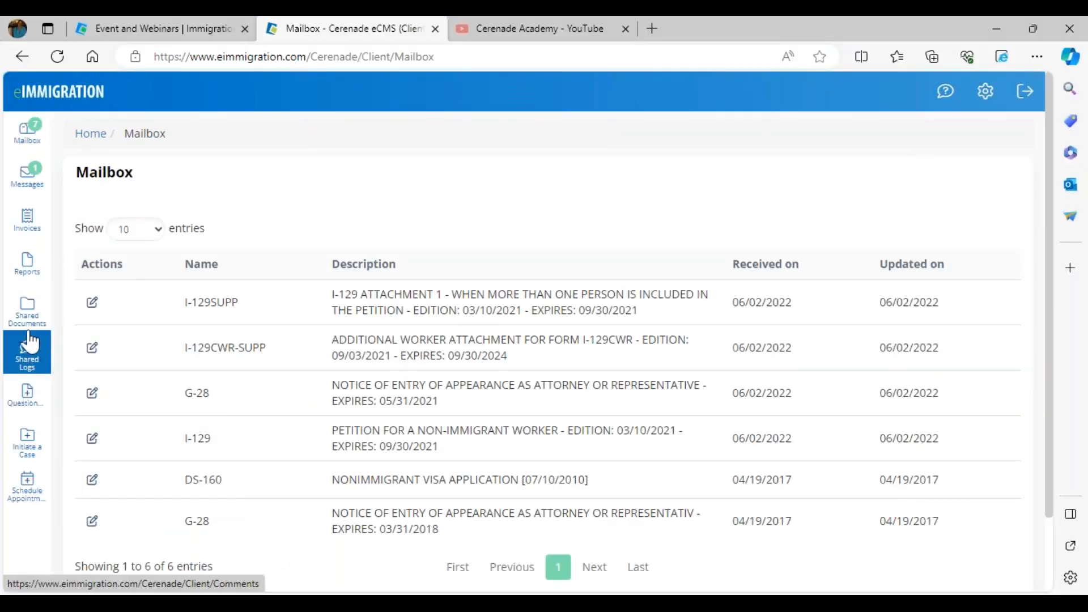
left_click(29, 310)
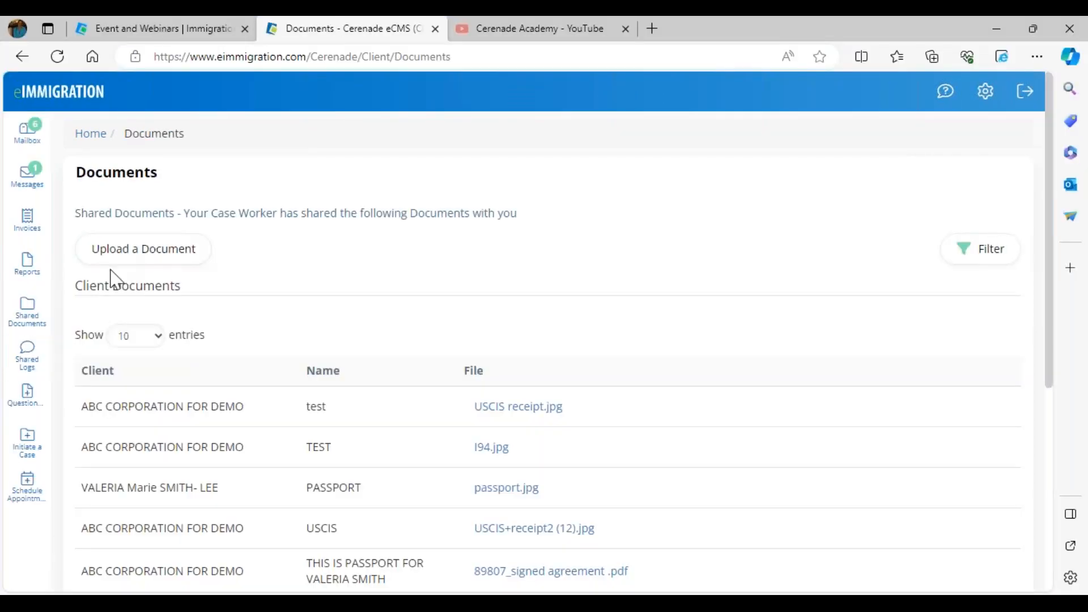
scroll(346, 429, "down", 8)
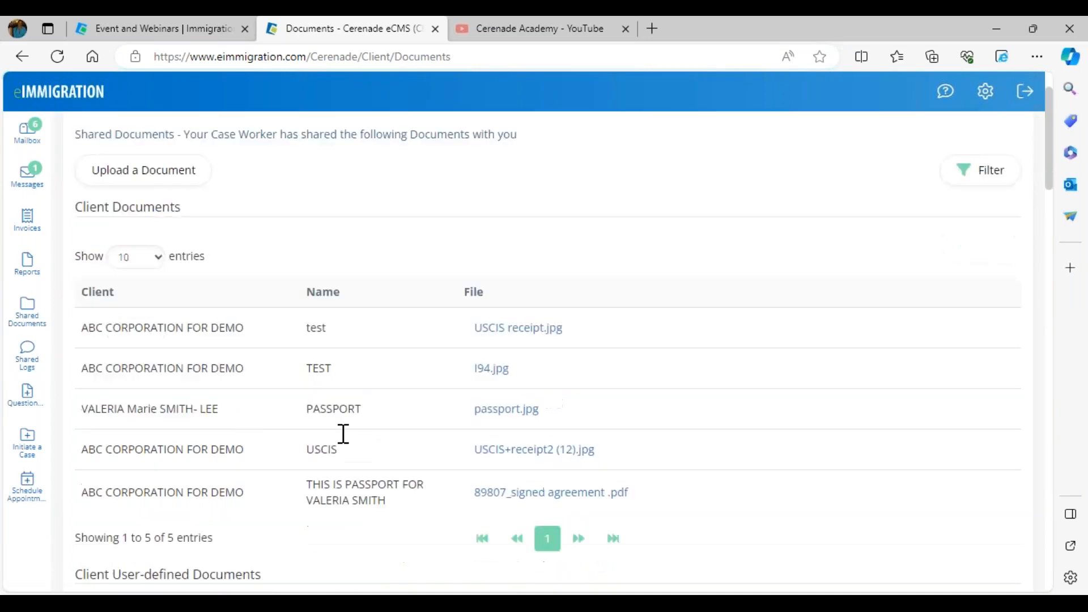
left_click_drag(465, 422, 526, 446)
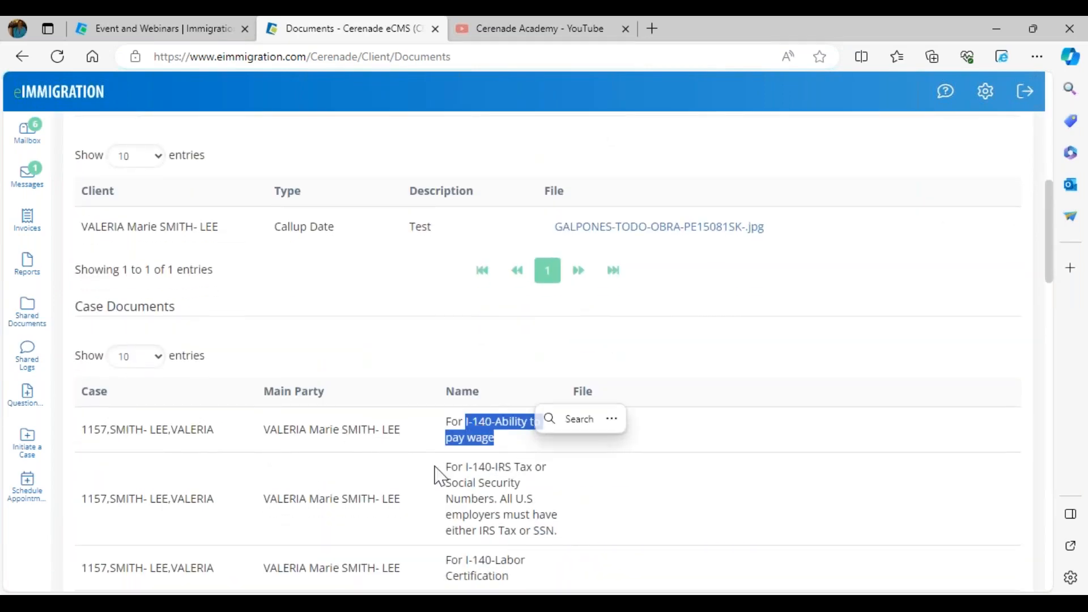
scroll(425, 510, "up", 10)
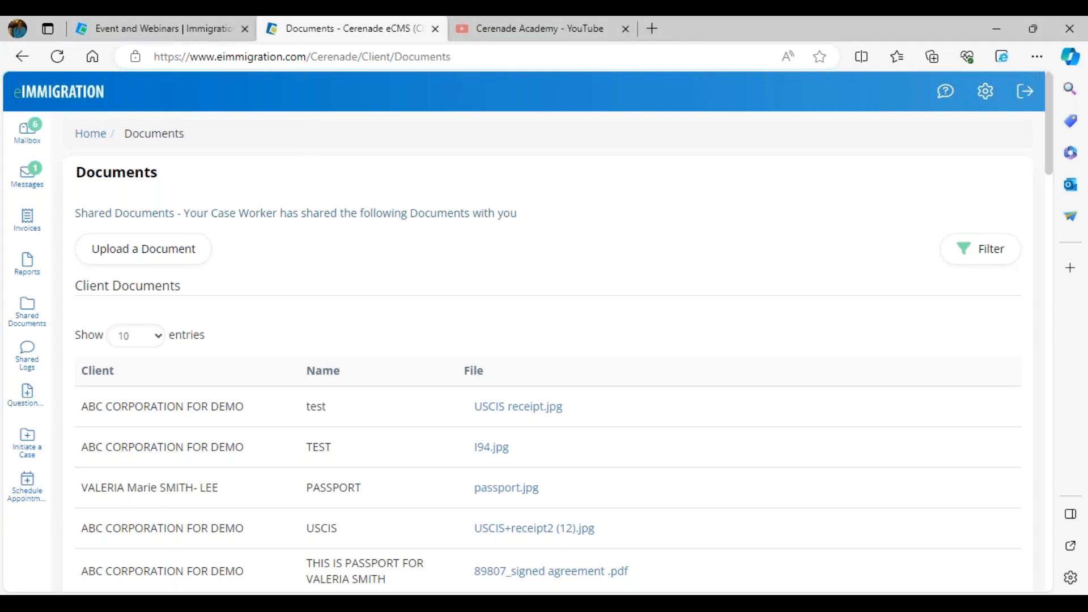
Switch to the presentation slide "Click to learn more" with the Drag & Drop and Document Folders links
mouse_move(567, 594)
left_click(618, 587)
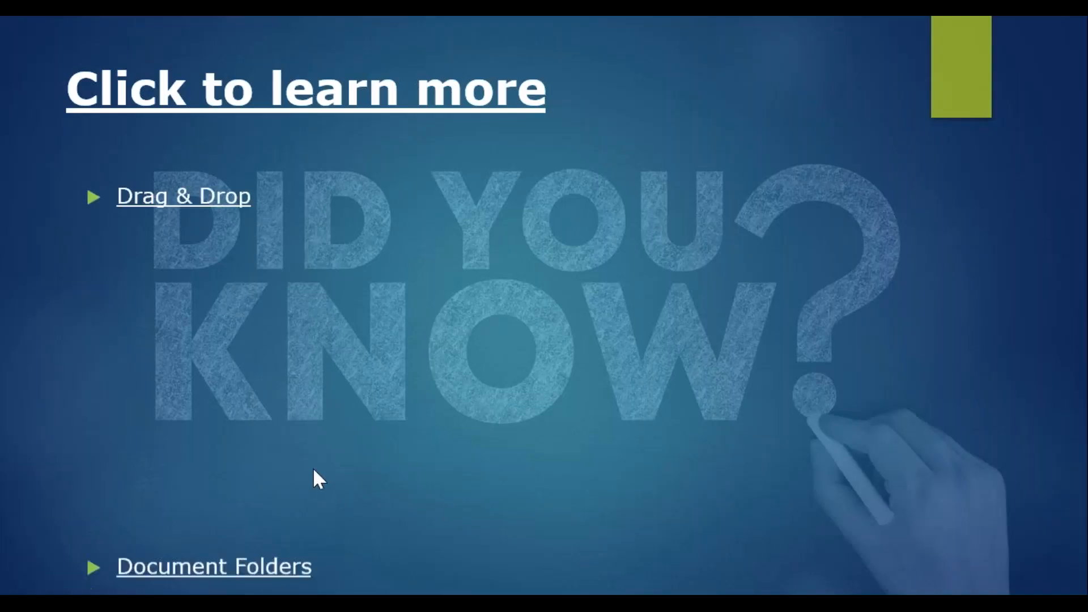